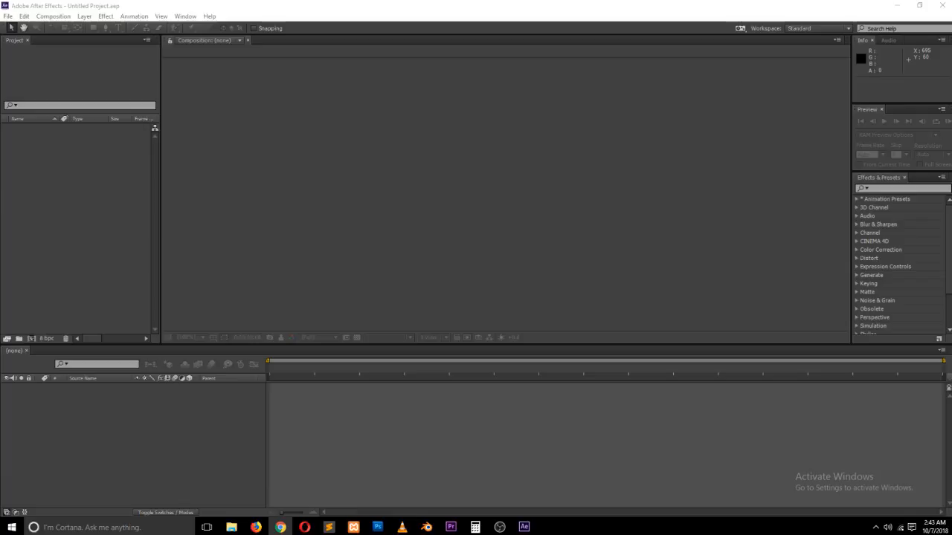
- Lower the system's speaker volume
{"action": "left_click", "coordinate": [887, 528]}
{"action": "scroll", "coordinate": [872, 486], "scroll_direction": "down", "scroll_amount": 18}
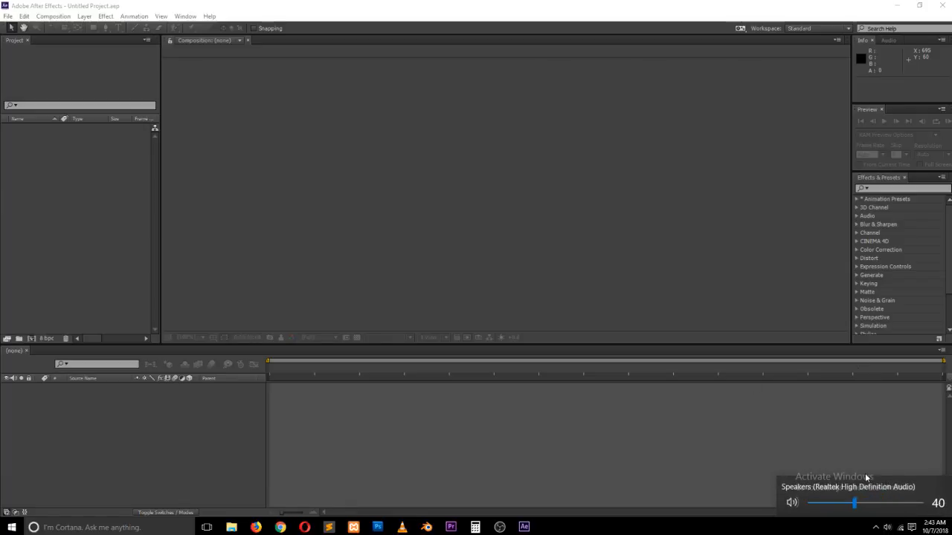
{"action": "scroll", "coordinate": [864, 473], "scroll_direction": "up", "scroll_amount": 1}
{"action": "scroll", "coordinate": [828, 450], "scroll_direction": "up", "scroll_amount": 4}
{"action": "left_click", "coordinate": [828, 450]}
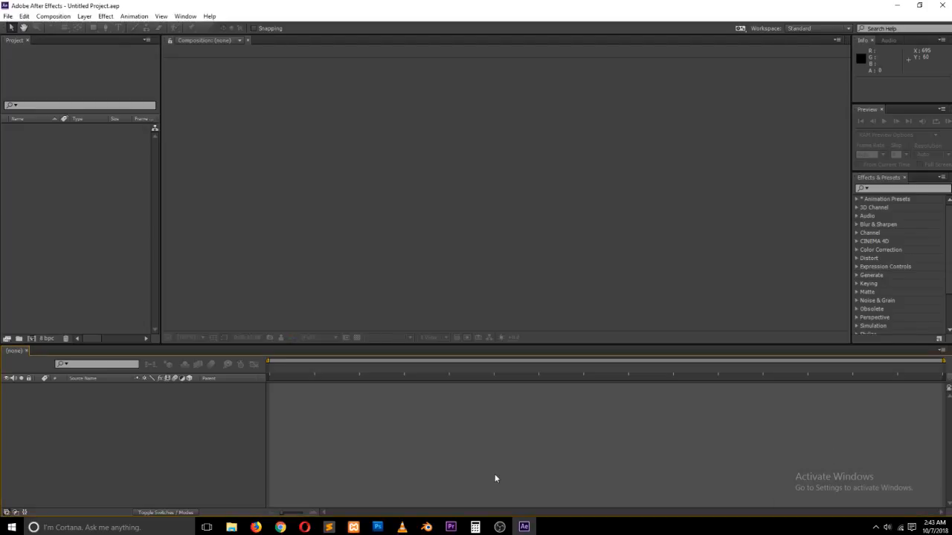
{"action": "left_click", "coordinate": [112, 278]}
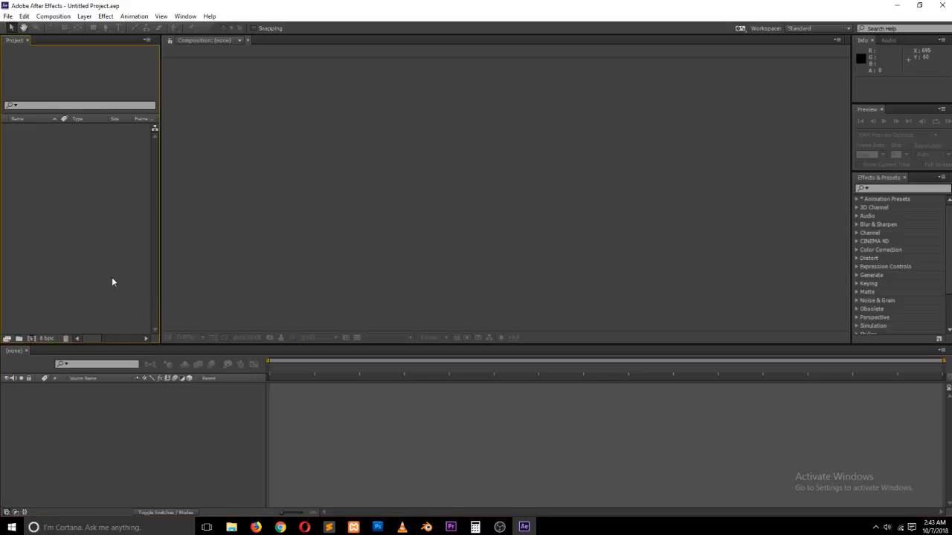
{"action": "left_click", "coordinate": [270, 236]}
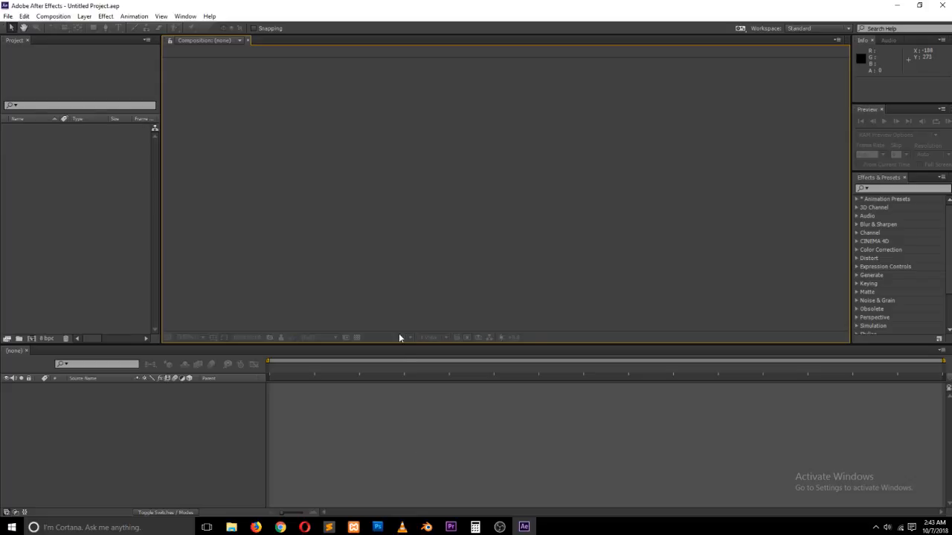
{"action": "key", "text": "alt+Tab"}
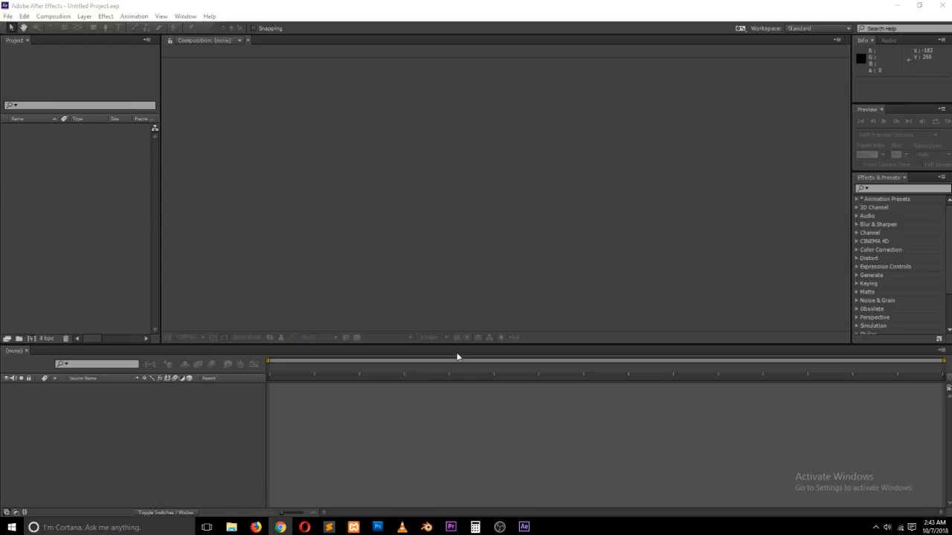
{"action": "key", "text": "alt+Tab"}
{"action": "left_click", "coordinate": [404, 467]}
- Switch to Blender, play the Ali-A logo animation from frame 0, and stop the playback
{"action": "left_click", "coordinate": [426, 527]}
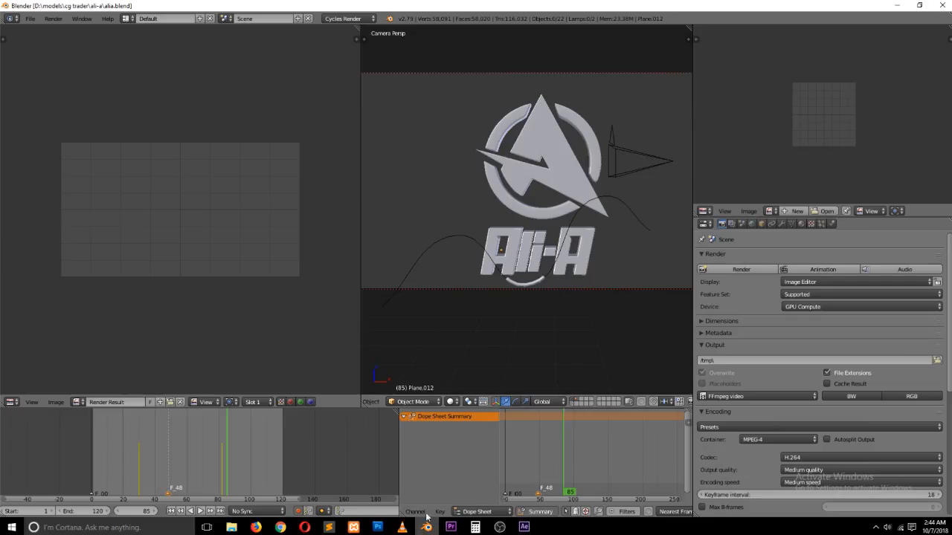
{"action": "left_click", "coordinate": [55, 439]}
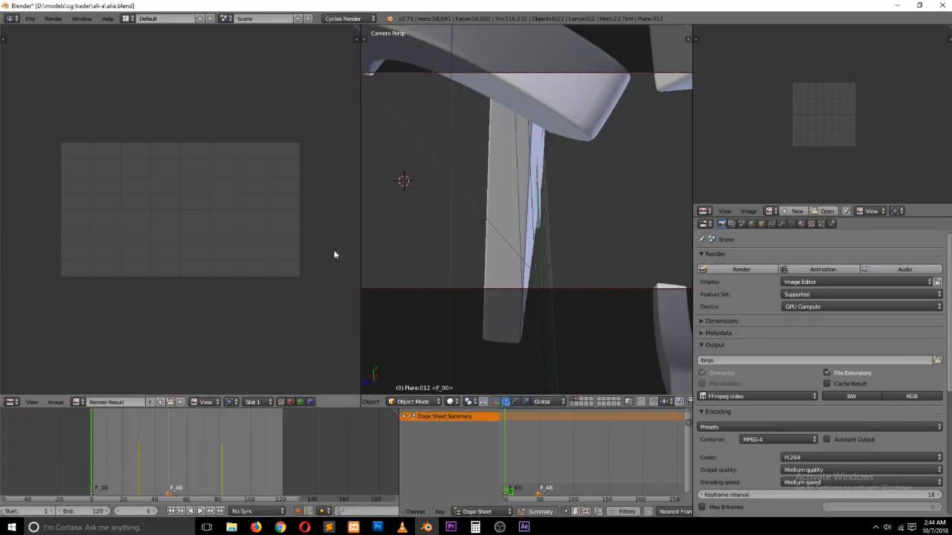
{"action": "key", "text": "alt+a"}
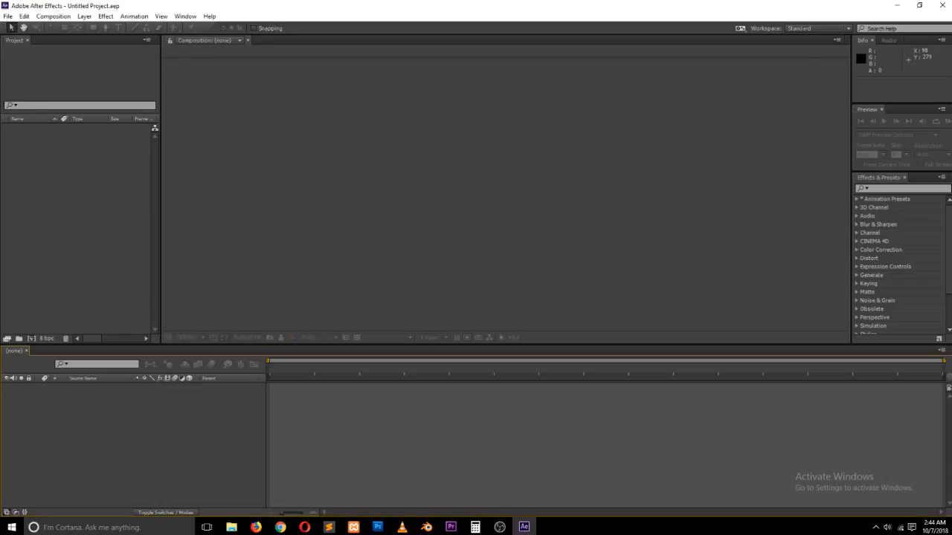
{"action": "left_click", "coordinate": [401, 527]}
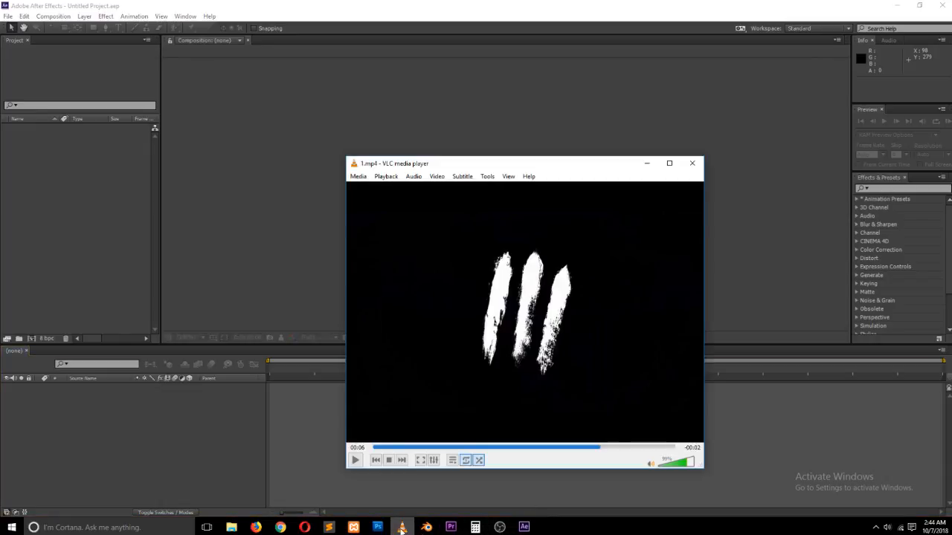
{"action": "left_click", "coordinate": [426, 527]}
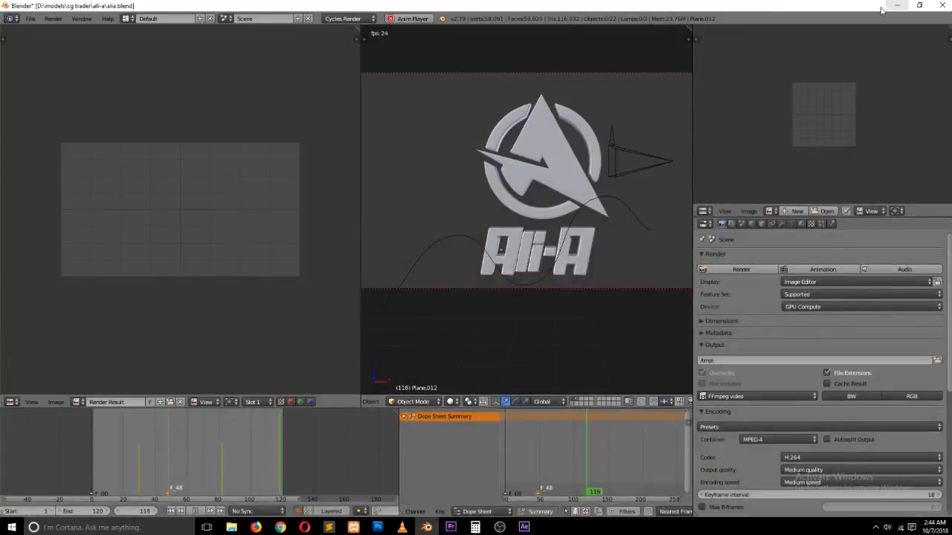
{"action": "key", "text": "alt+a"}
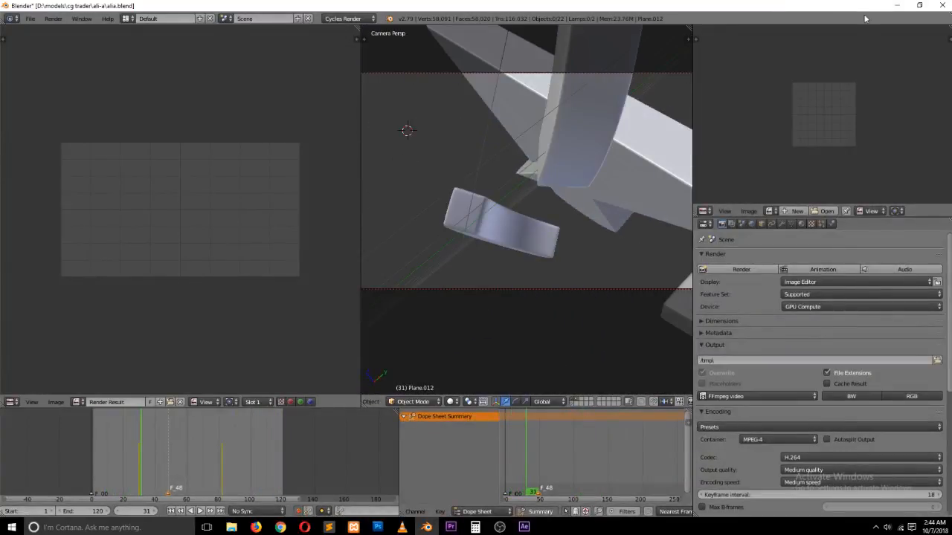
- Minimize Blender and play the reference video 1.mp4 from its beginning in VLC
{"action": "left_click", "coordinate": [898, 6]}
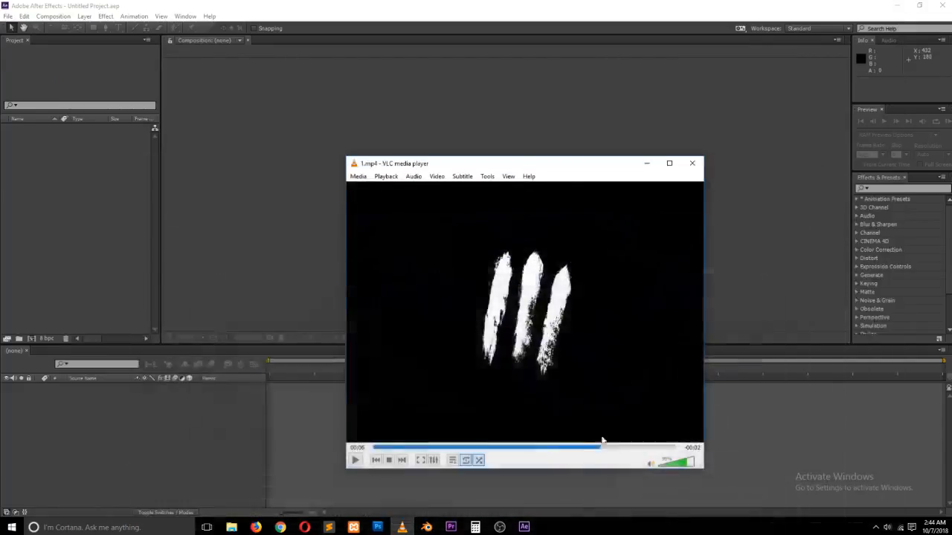
{"action": "left_click", "coordinate": [378, 448]}
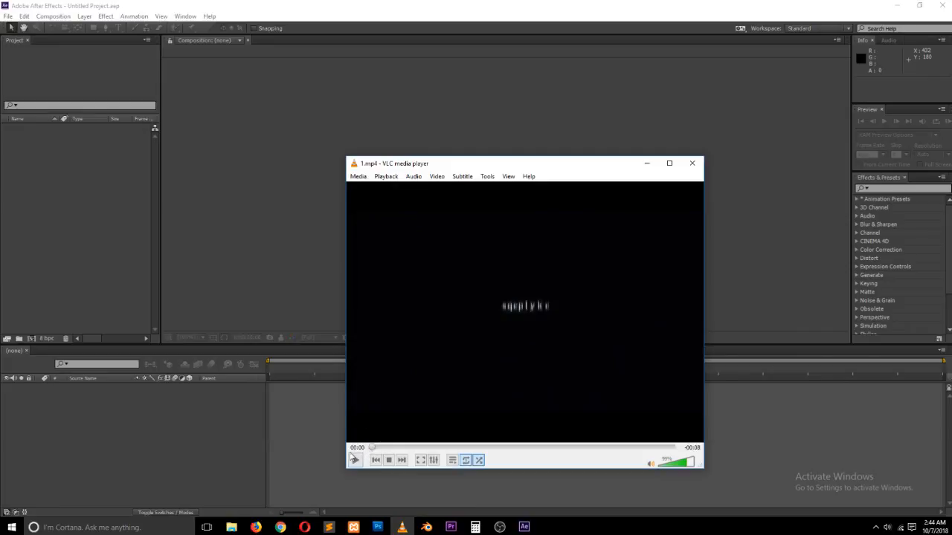
{"action": "left_click", "coordinate": [355, 460]}
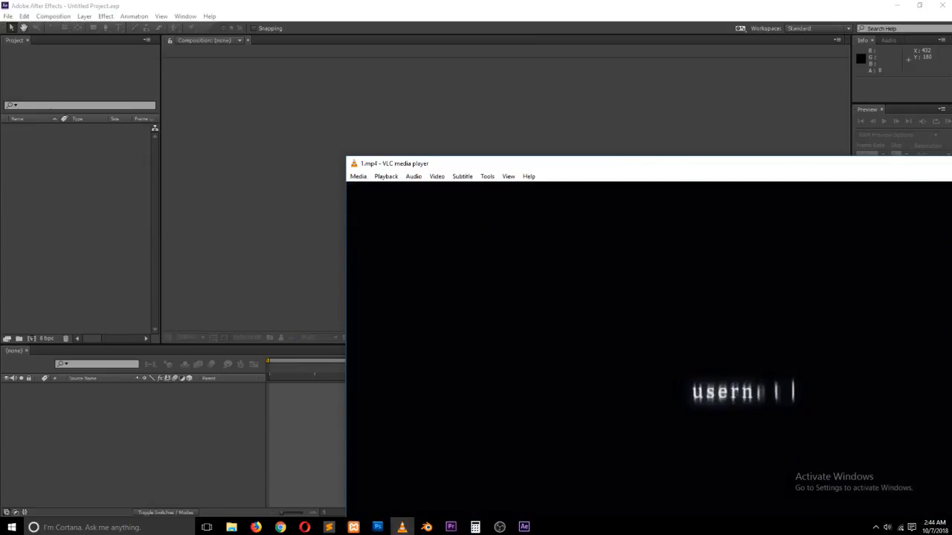
- Move the VLC window back into view and close the player
{"action": "left_click", "coordinate": [527, 177]}
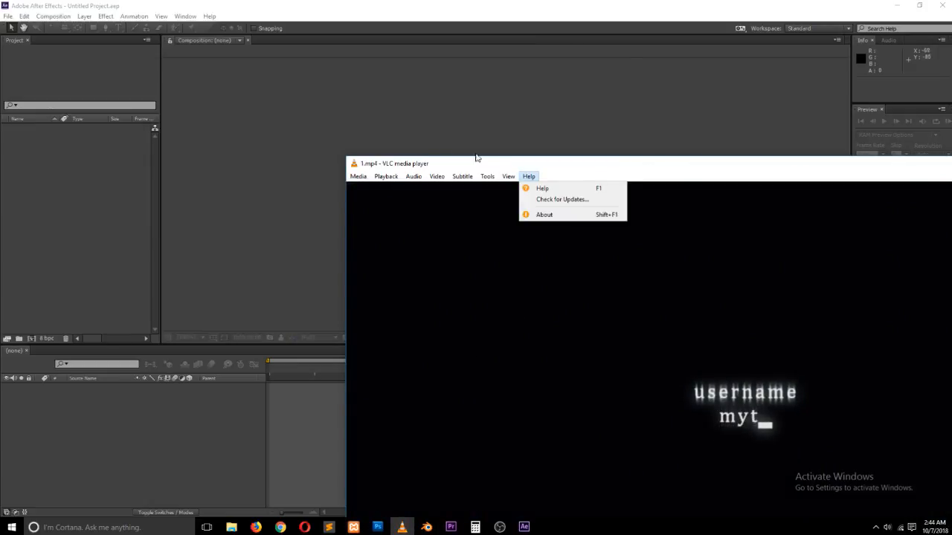
{"action": "left_click", "coordinate": [374, 176]}
{"action": "left_click", "coordinate": [358, 164]}
{"action": "left_click_drag", "start_coordinate": [358, 164], "coordinate": [426, 116]}
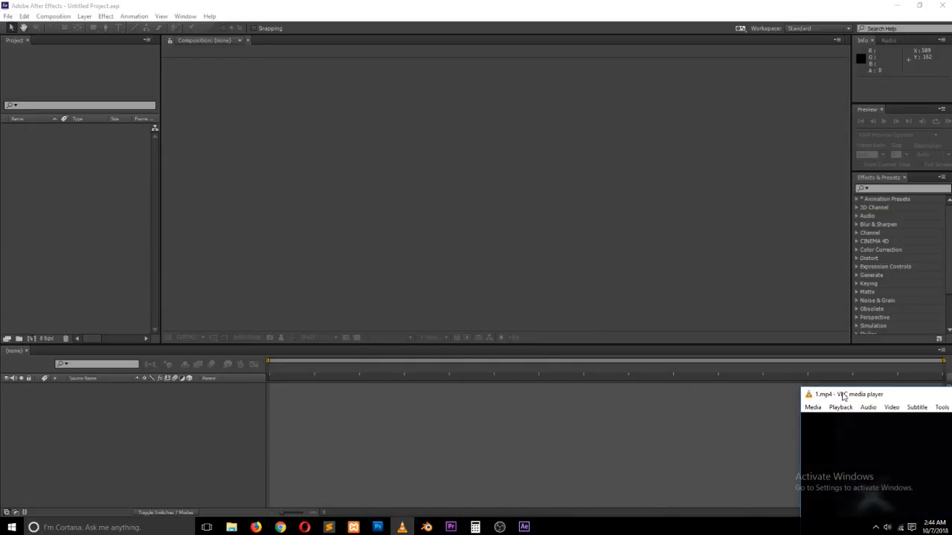
{"action": "left_click_drag", "start_coordinate": [839, 395], "coordinate": [438, 212]}
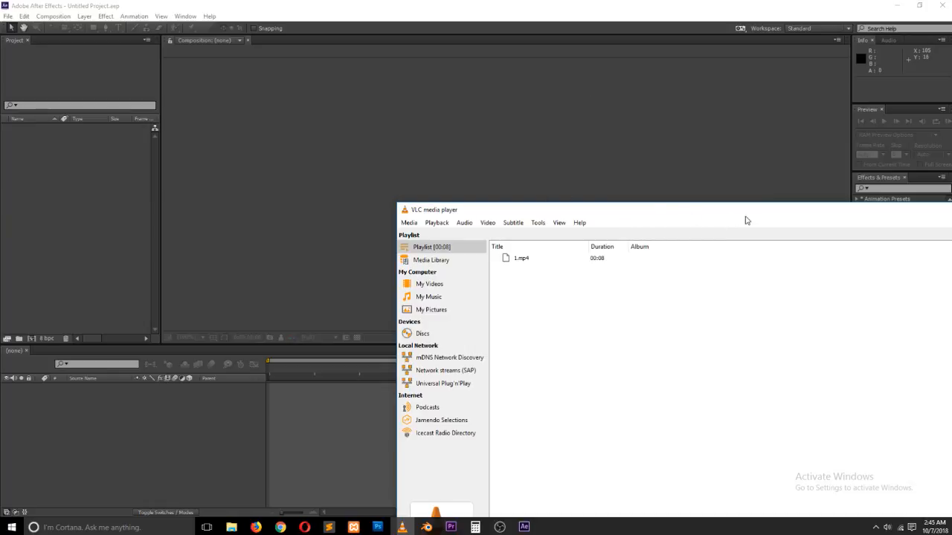
{"action": "left_click_drag", "start_coordinate": [743, 217], "coordinate": [488, 214]}
{"action": "left_click", "coordinate": [874, 203]}
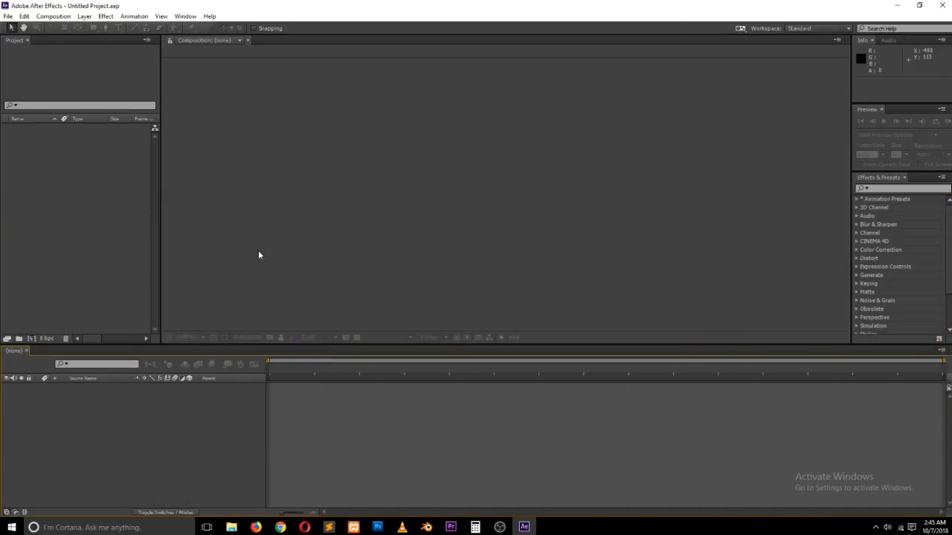
- Import the video file 1 from the publish (D:) drive into the After Effects project
{"action": "left_click", "coordinate": [231, 528]}
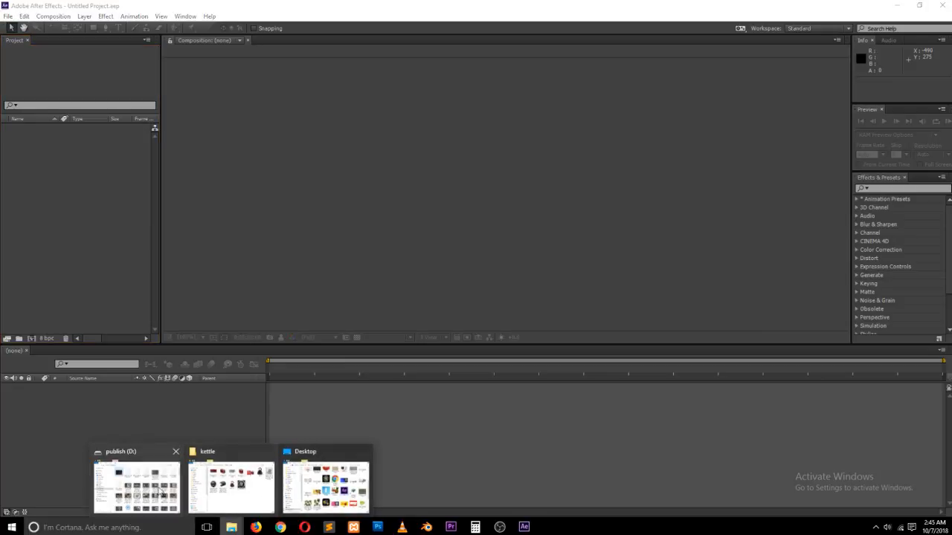
{"action": "left_click", "coordinate": [141, 479]}
{"action": "left_click_drag", "start_coordinate": [554, 352], "coordinate": [61, 199]}
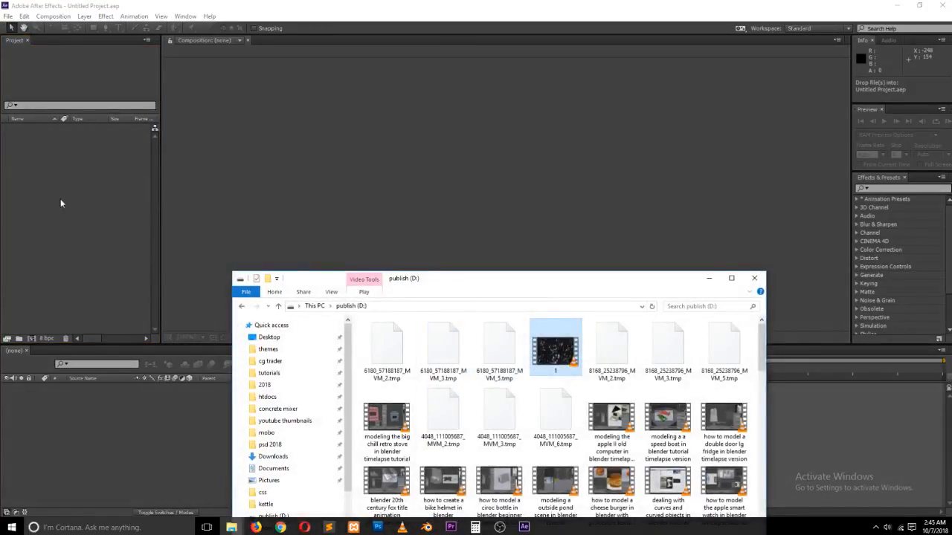
{"action": "left_click_drag", "start_coordinate": [208, 158], "coordinate": [214, 146]}
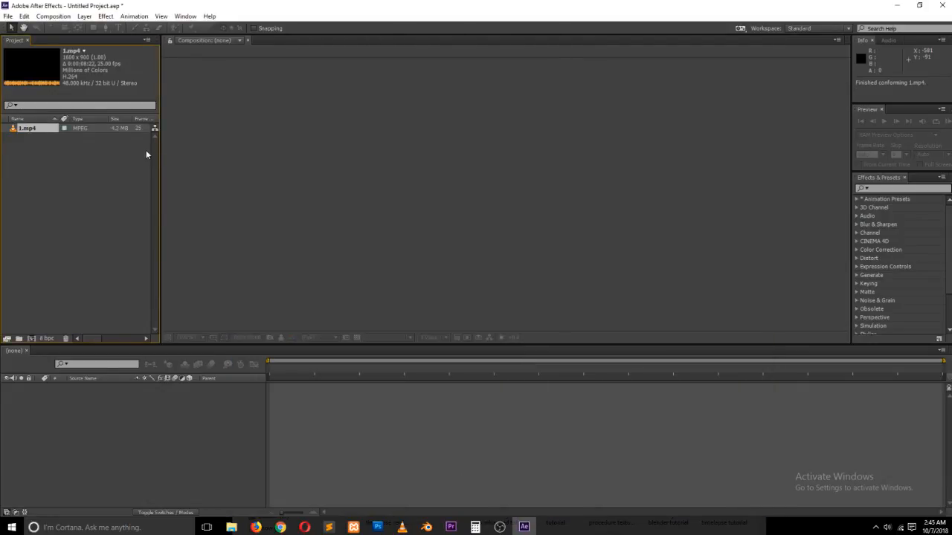
- Open the 1.mp4 footage and scrub through it to examine the username text and logo animation
{"action": "double_click", "coordinate": [20, 130]}
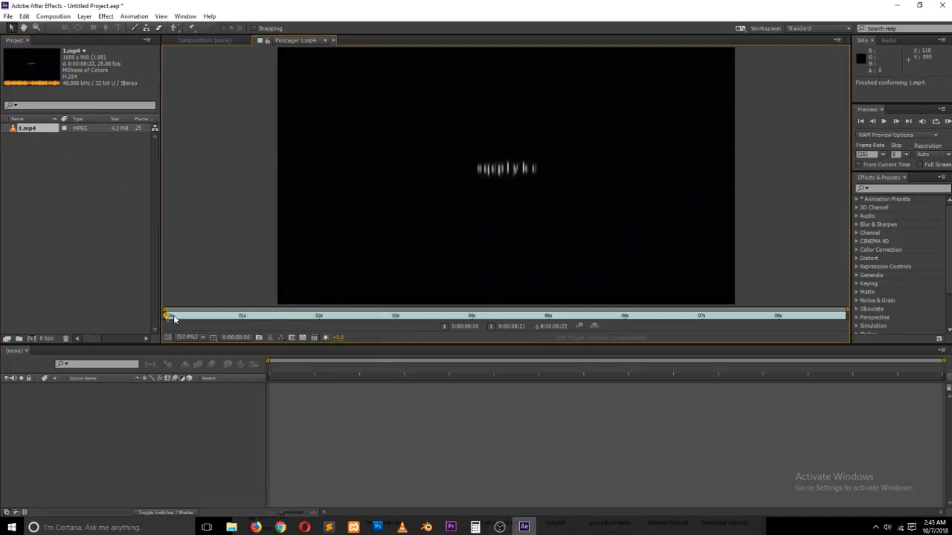
{"action": "left_click_drag", "start_coordinate": [167, 318], "coordinate": [202, 320]}
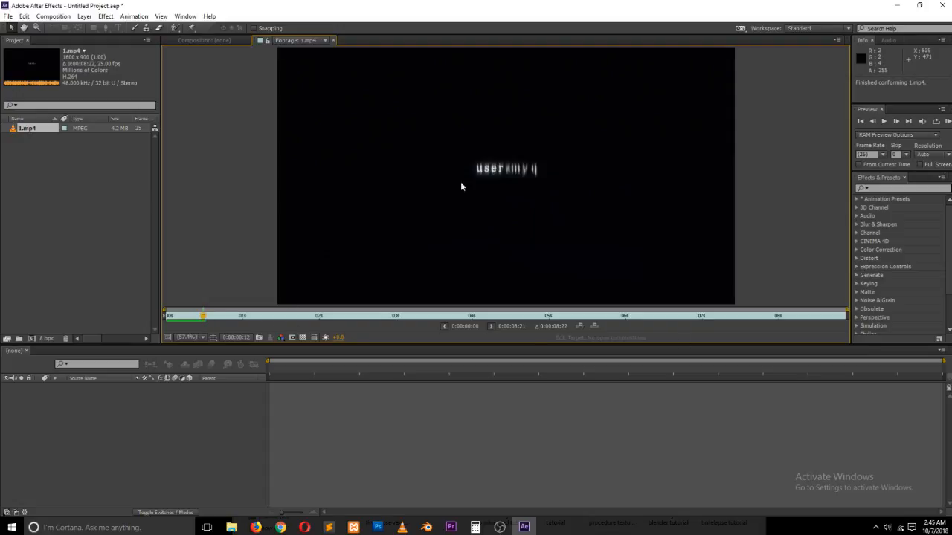
{"action": "mouse_move", "coordinate": [201, 321]}
{"action": "left_mouse_down"}
{"action": "mouse_move", "coordinate": [334, 328]}
{"action": "mouse_move", "coordinate": [708, 306]}
{"action": "mouse_move", "coordinate": [734, 316]}
{"action": "mouse_move", "coordinate": [695, 316]}
{"action": "mouse_move", "coordinate": [771, 318]}
{"action": "mouse_move", "coordinate": [208, 316]}
{"action": "mouse_move", "coordinate": [510, 313]}
{"action": "mouse_move", "coordinate": [499, 299]}
{"action": "mouse_move", "coordinate": [509, 315]}
{"action": "mouse_move", "coordinate": [606, 316]}
{"action": "left_mouse_up"}
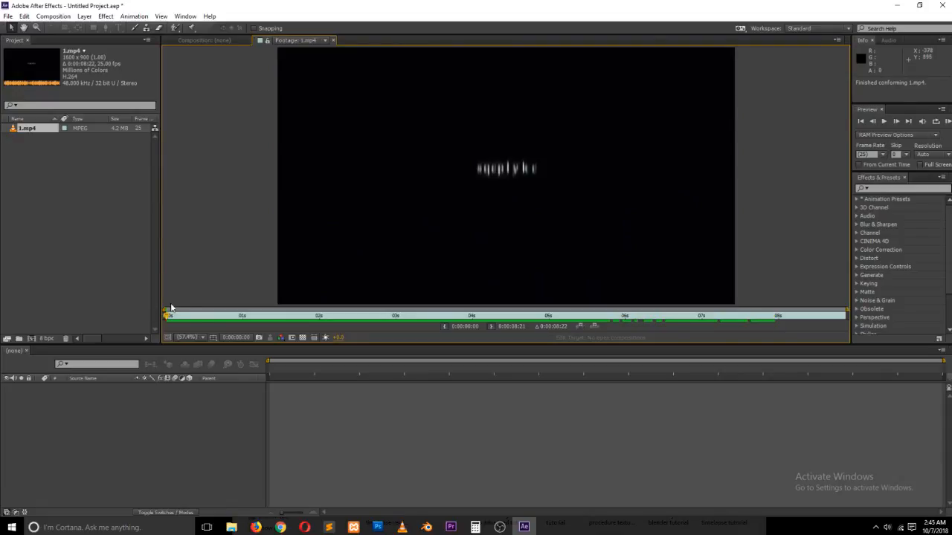
{"action": "left_click_drag", "start_coordinate": [173, 319], "coordinate": [259, 312]}
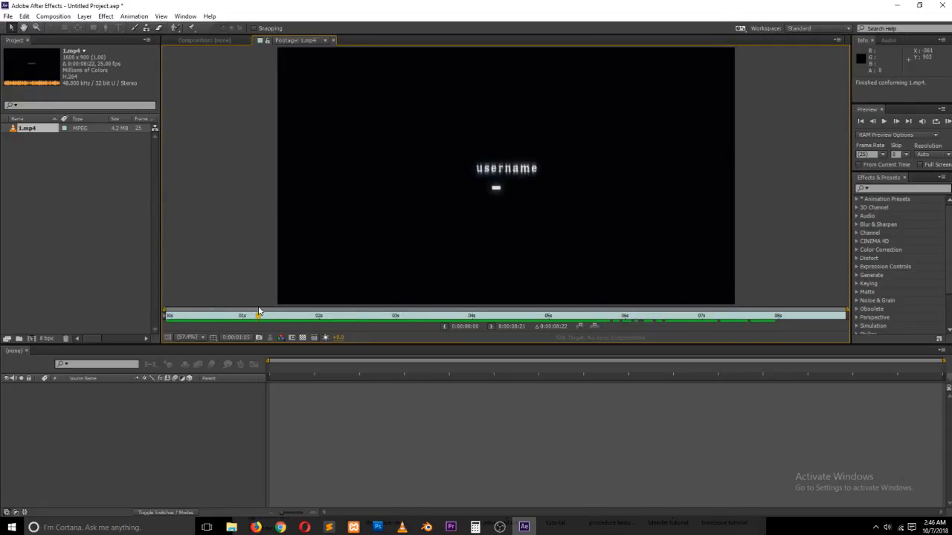
- Save the project under the name "tsm myth animation" as an Adobe After Effects Project
{"action": "left_click", "coordinate": [96, 263]}
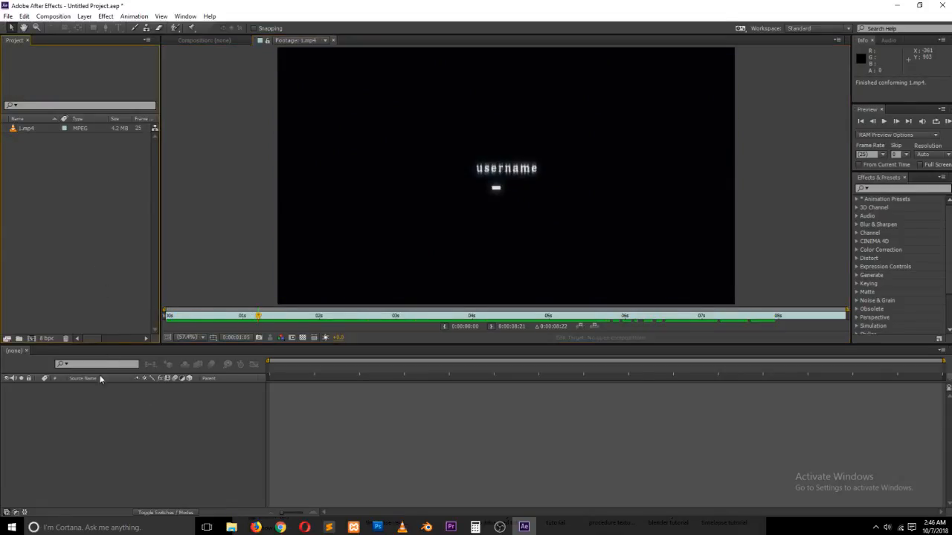
{"action": "left_click", "coordinate": [181, 413]}
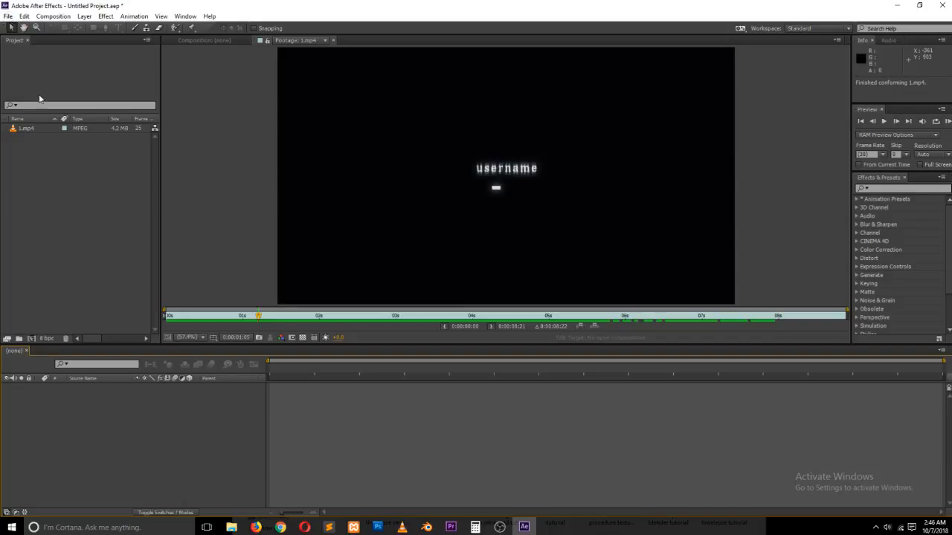
{"action": "left_click", "coordinate": [7, 16]}
{"action": "mouse_move", "coordinate": [72, 108]}
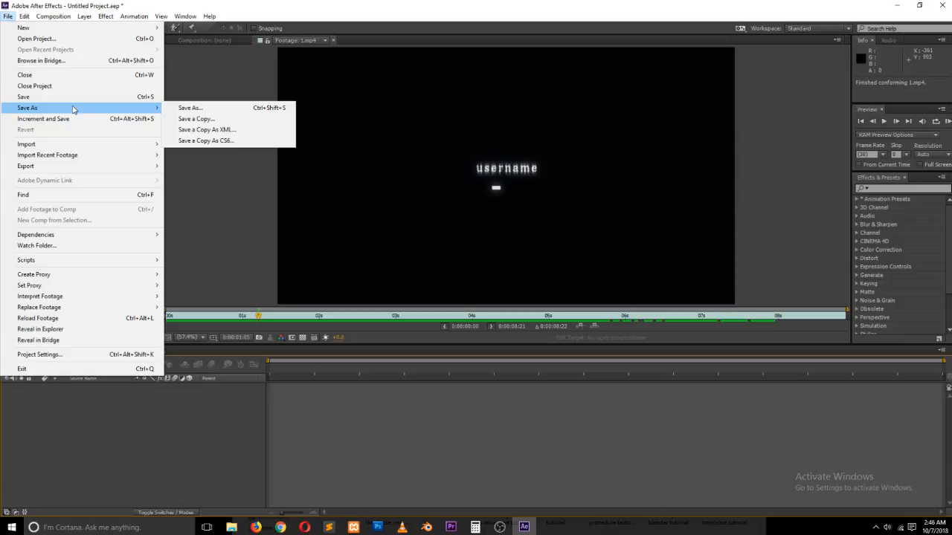
{"action": "left_click", "coordinate": [196, 119]}
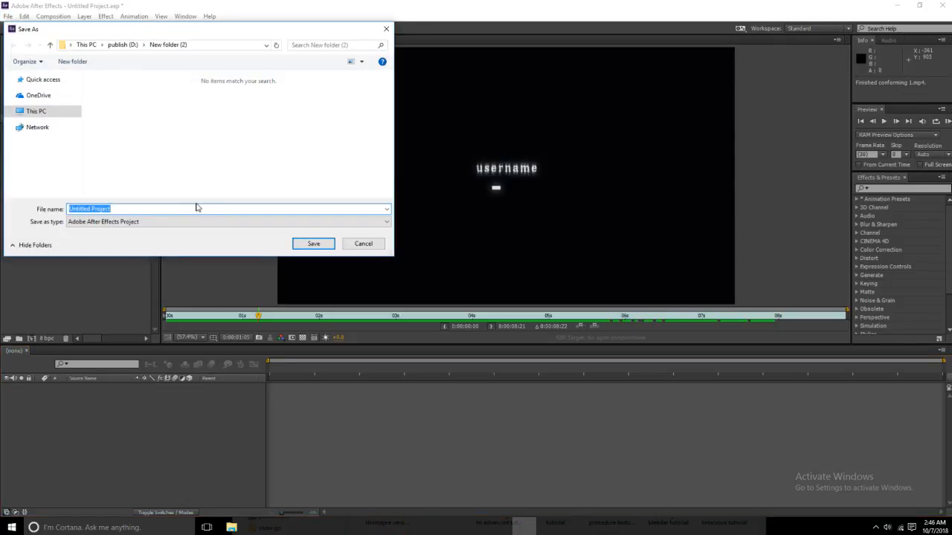
{"action": "type", "text": "tsm"}
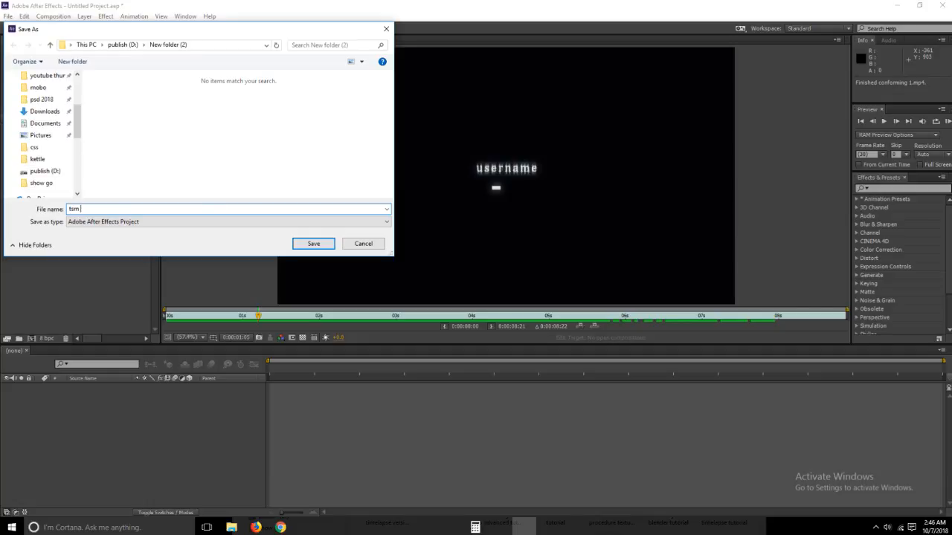
{"action": "type", "text": " myth animation"}
{"action": "key", "text": "Return"}
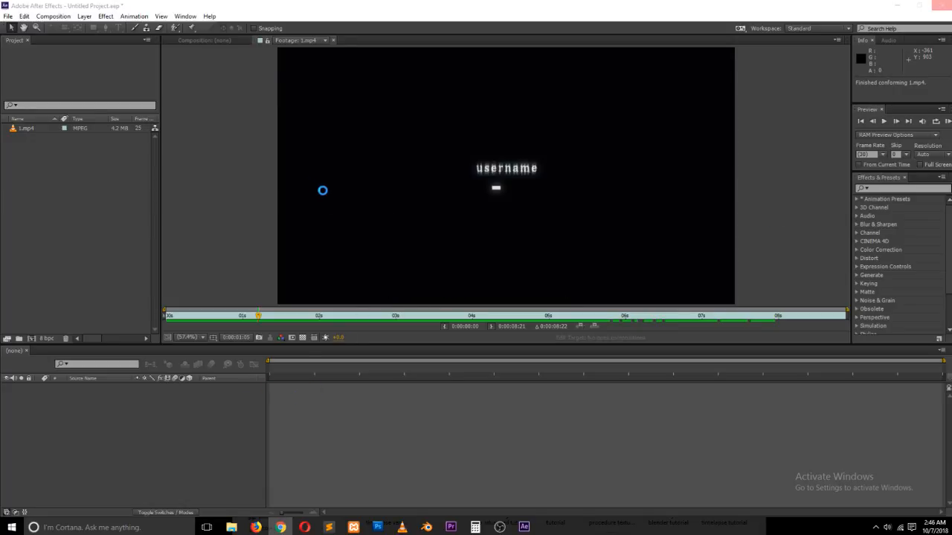
{"action": "left_click", "coordinate": [254, 229]}
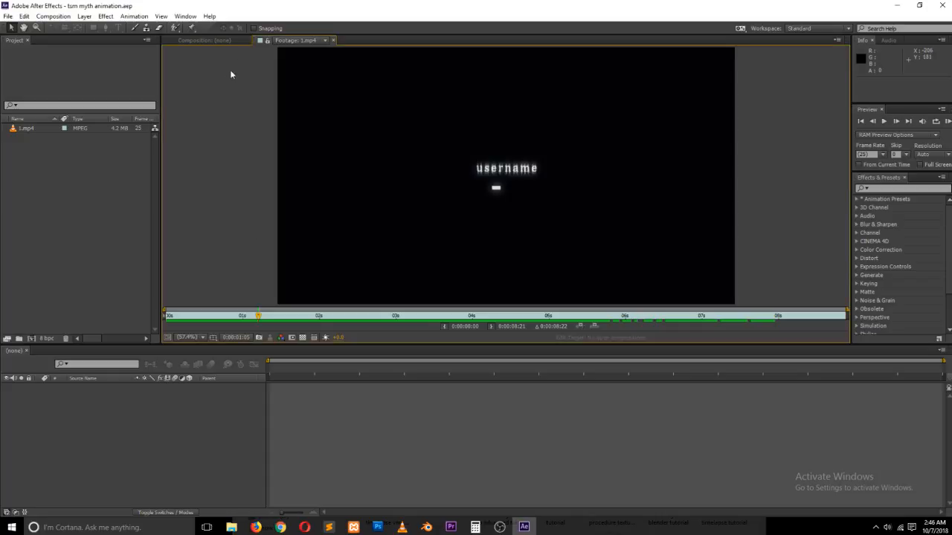
- Create a new 1920 x 1080 composition named "main comp" with the HDTV 1080 29.97 preset and a 30-second duration
{"action": "left_click", "coordinate": [229, 41]}
{"action": "left_click", "coordinate": [111, 232]}
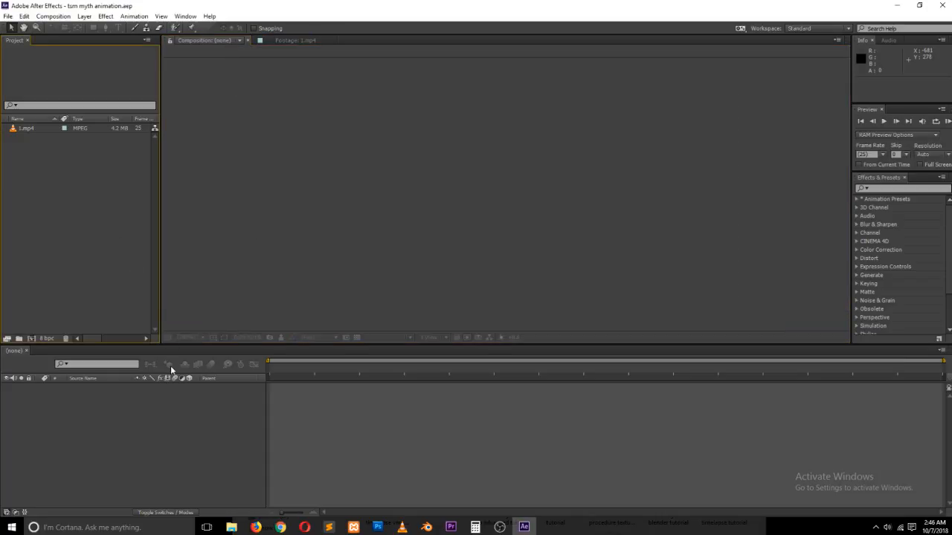
{"action": "left_click", "coordinate": [179, 449]}
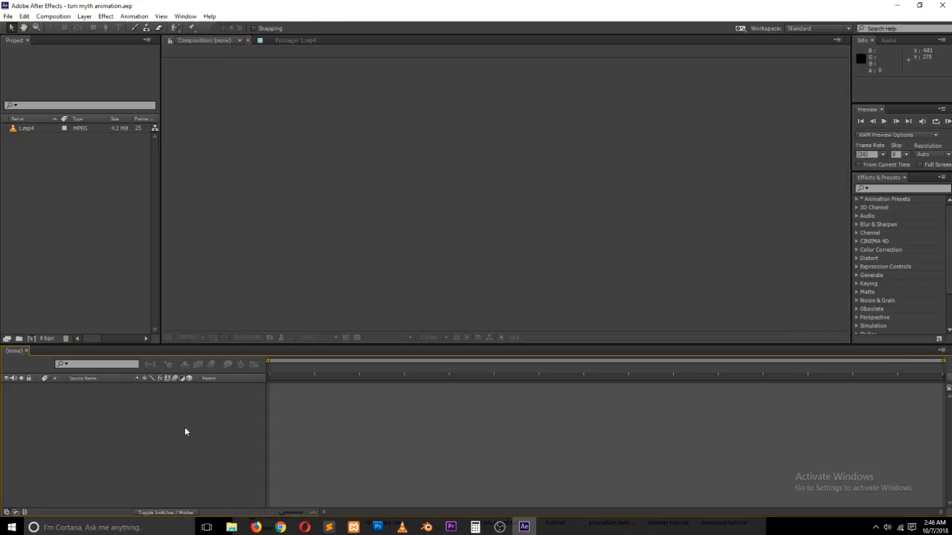
{"action": "key", "text": "ctrl+n"}
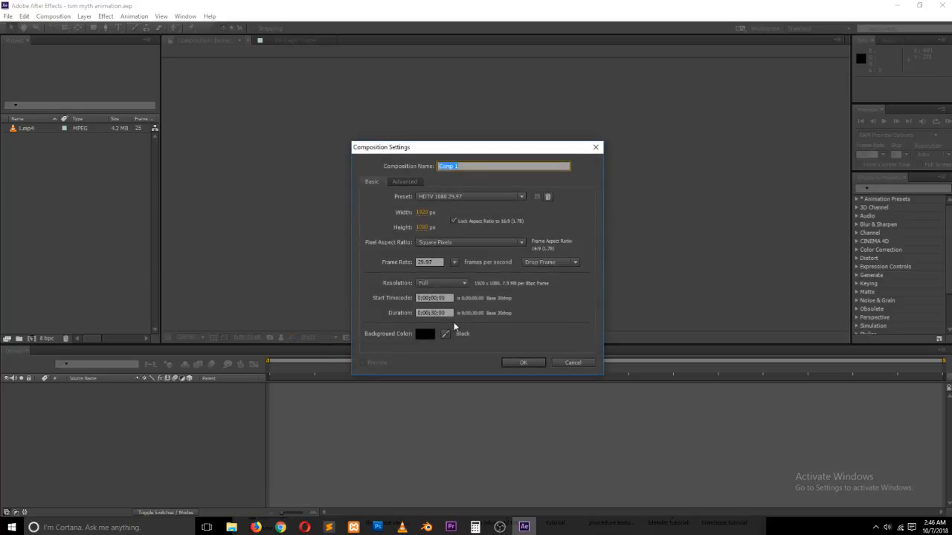
{"action": "type", "text": "main comp"}
{"action": "key", "text": "Return"}
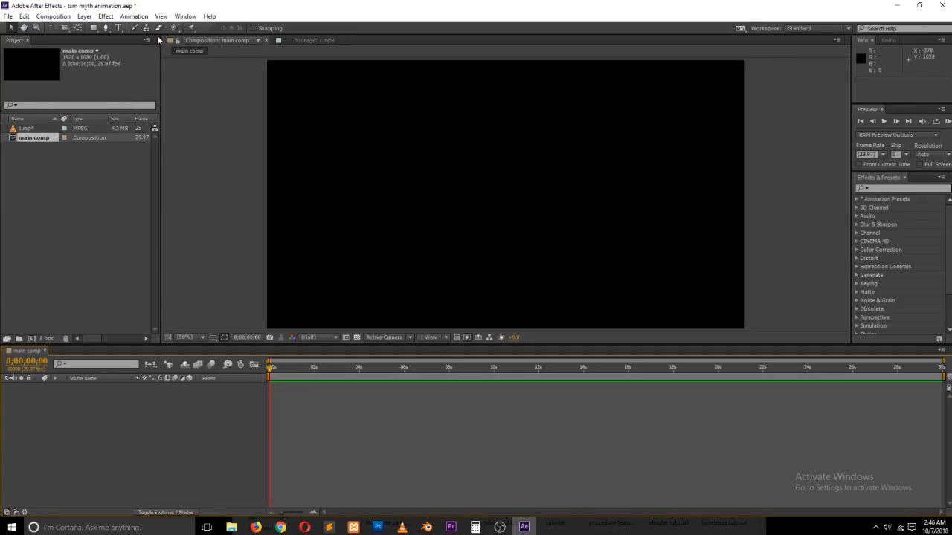
- Try splitting the main comp viewer into the 2 Views - Horizontal layout
{"action": "left_click", "coordinate": [231, 115]}
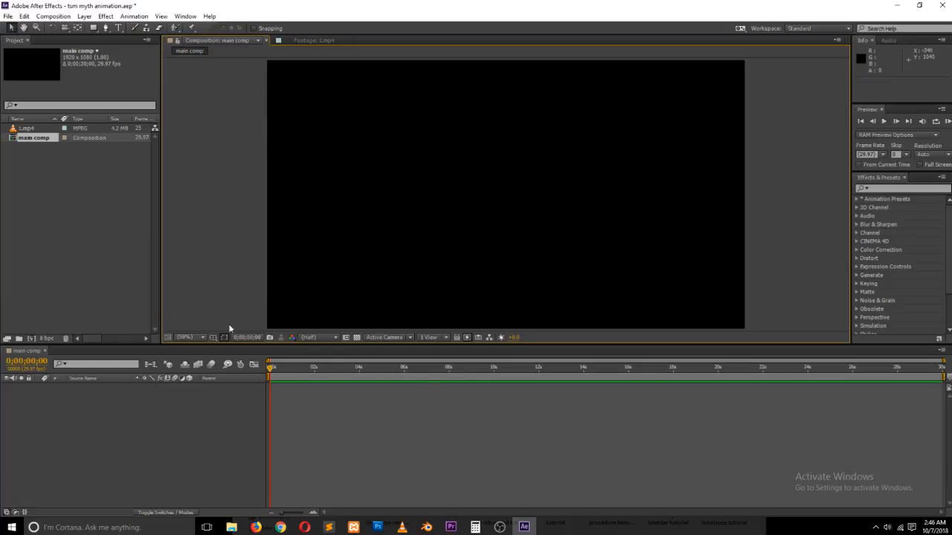
{"action": "left_click", "coordinate": [429, 338]}
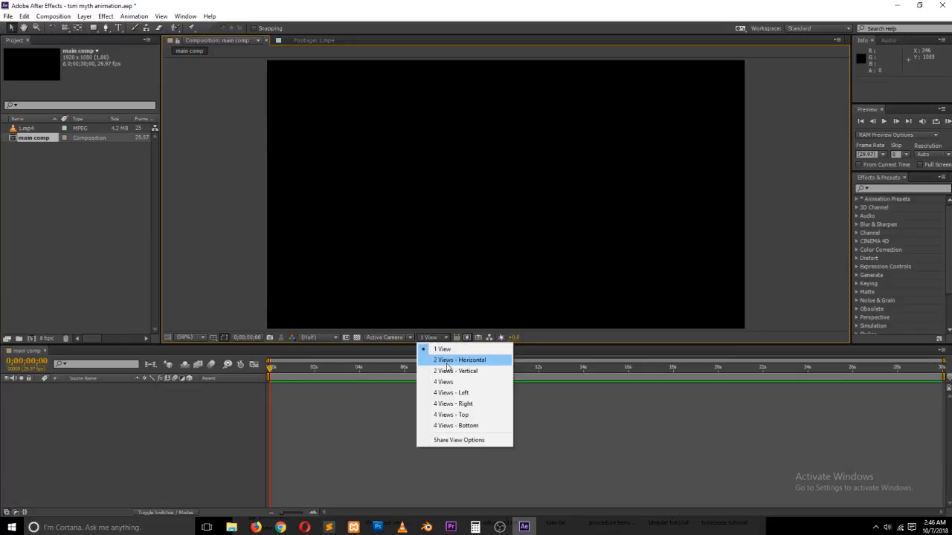
{"action": "left_click", "coordinate": [448, 360]}
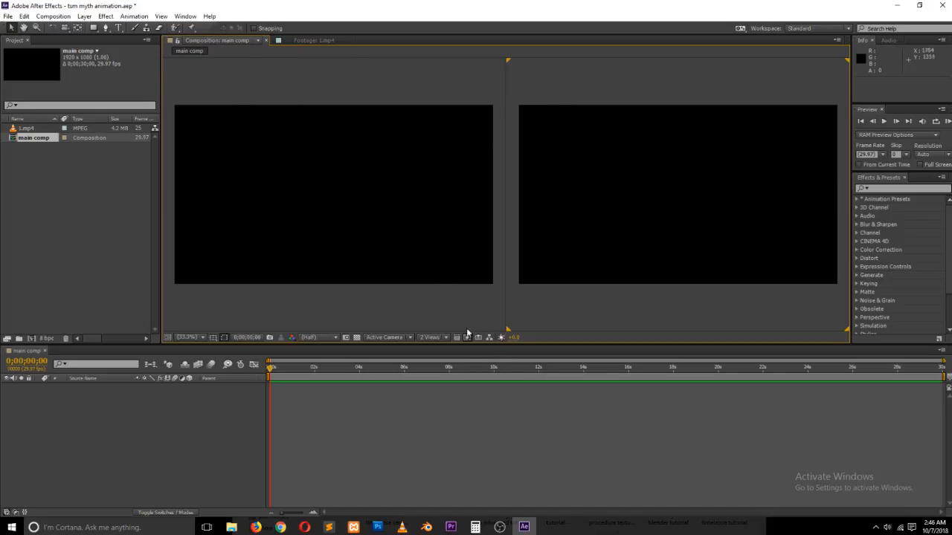
{"action": "left_click", "coordinate": [299, 274]}
{"action": "left_click", "coordinate": [607, 180]}
- Open the 1.mp4 footage and dock its viewer side by side with the main comp viewer
{"action": "left_click", "coordinate": [20, 130]}
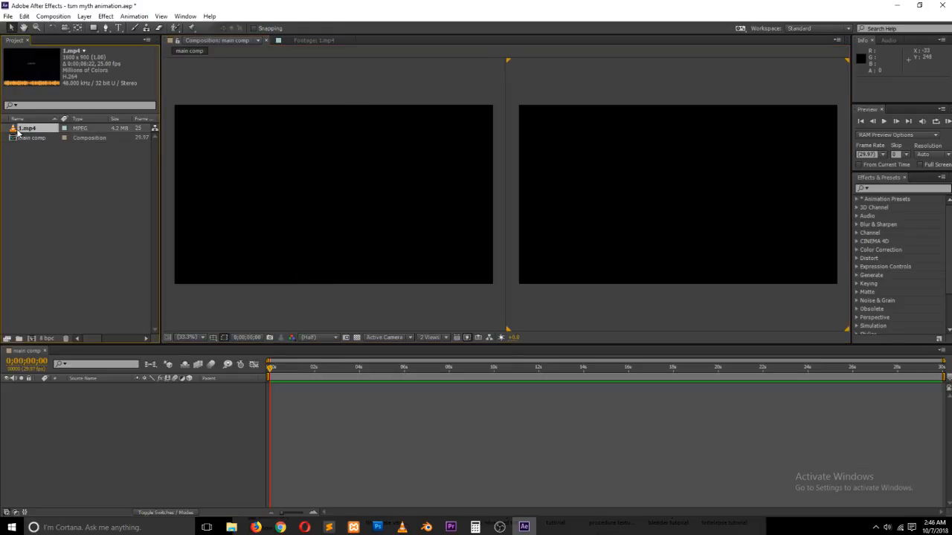
{"action": "double_click", "coordinate": [18, 132]}
{"action": "left_click", "coordinate": [373, 296]}
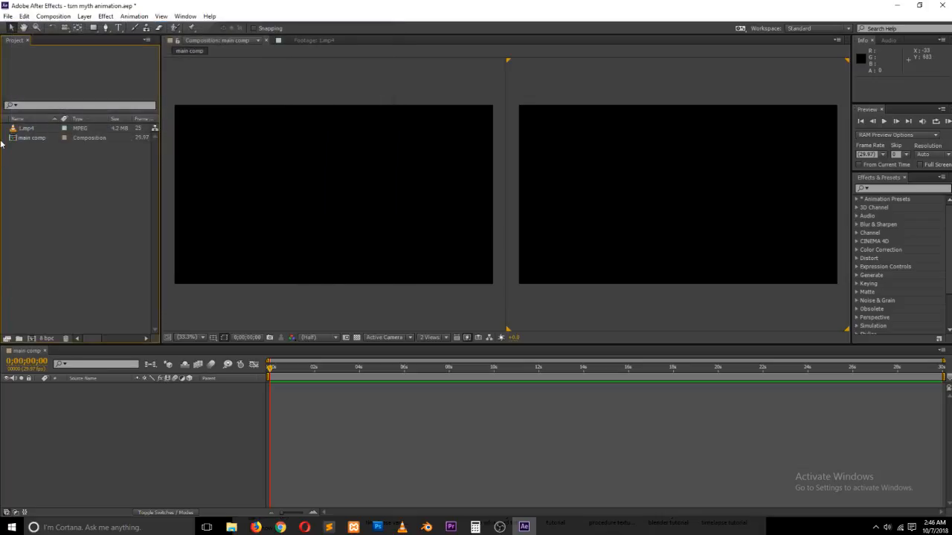
{"action": "double_click", "coordinate": [13, 131]}
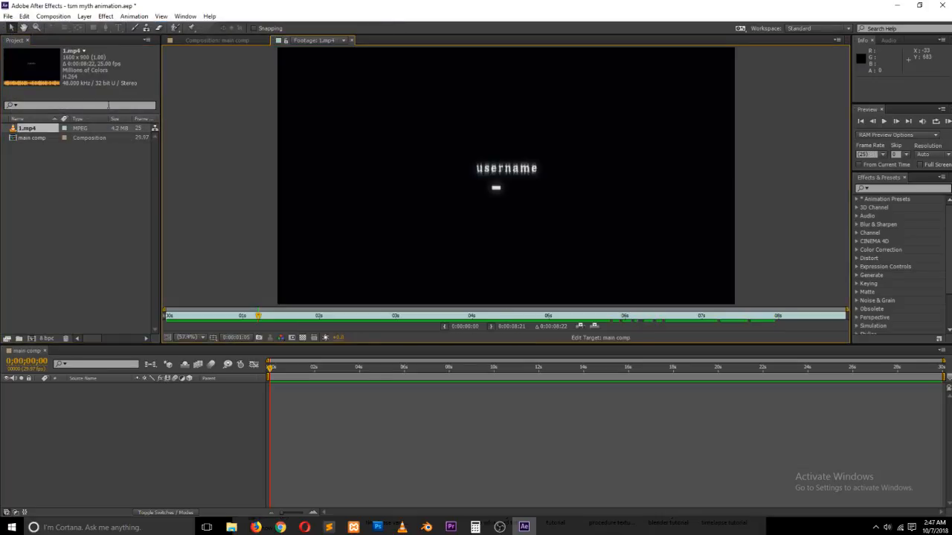
{"action": "left_click_drag", "start_coordinate": [281, 40], "coordinate": [267, 86]}
{"action": "left_click_drag", "start_coordinate": [818, 171], "coordinate": [837, 160]}
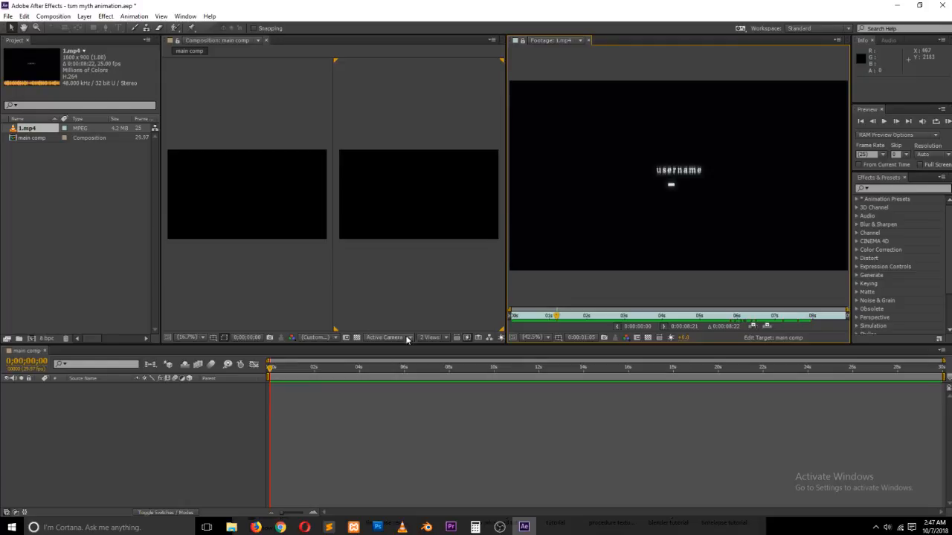
- Set the main comp viewer back to 1 View and move the reference footage to 0:00:01:01
{"action": "left_click", "coordinate": [430, 336]}
{"action": "left_click", "coordinate": [436, 347]}
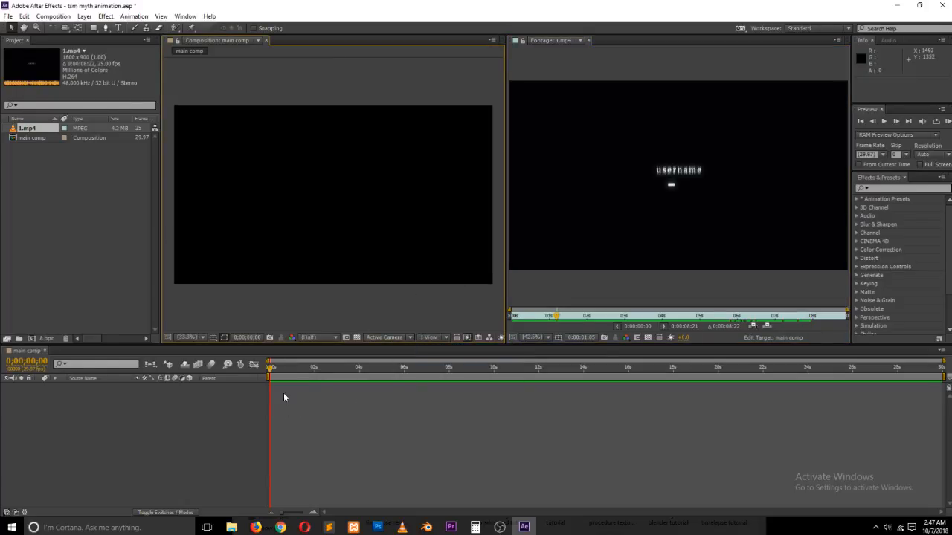
{"action": "mouse_move", "coordinate": [556, 316]}
{"action": "left_mouse_down"}
{"action": "mouse_move", "coordinate": [541, 317]}
{"action": "mouse_move", "coordinate": [551, 321]}
{"action": "left_mouse_up"}
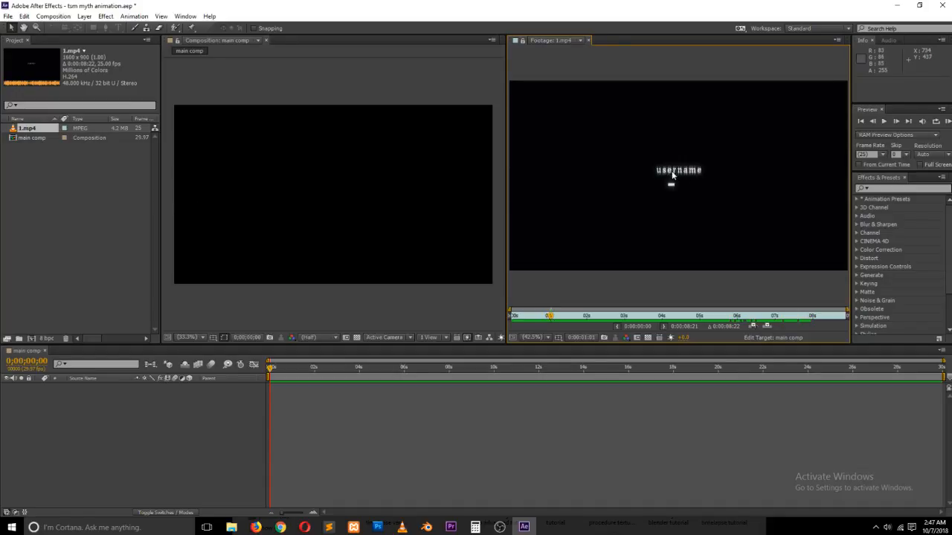
- Add a text layer reading "User name" near the middle of the main comp
{"action": "left_click", "coordinate": [193, 483]}
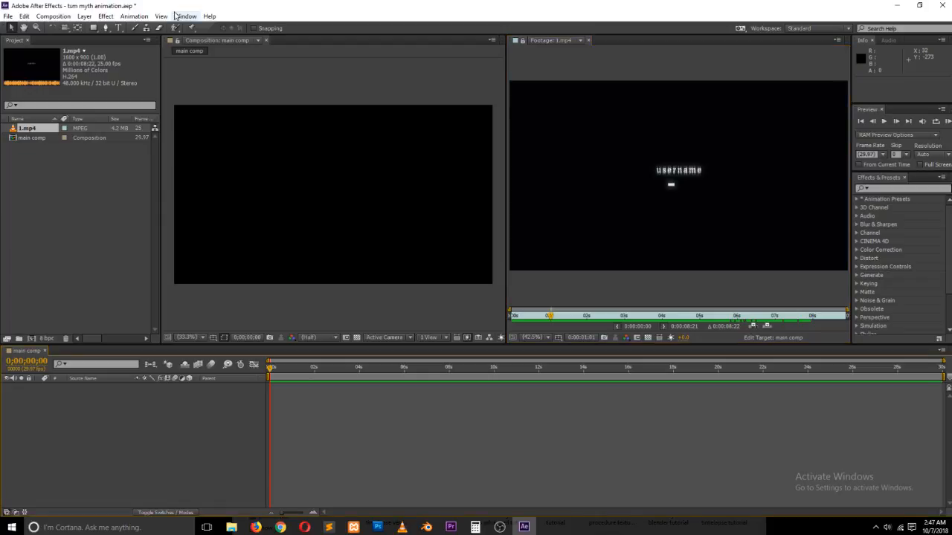
{"action": "left_click", "coordinate": [118, 28]}
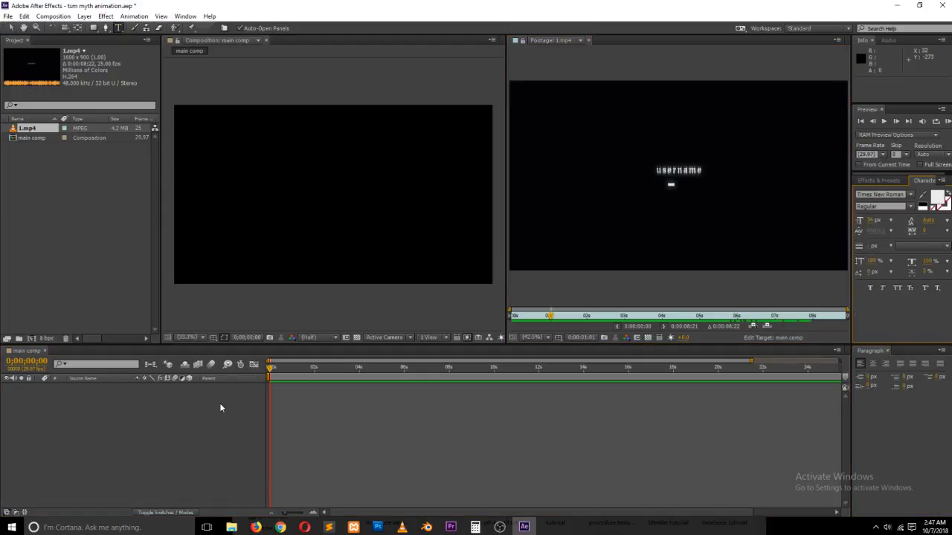
{"action": "left_click", "coordinate": [315, 216]}
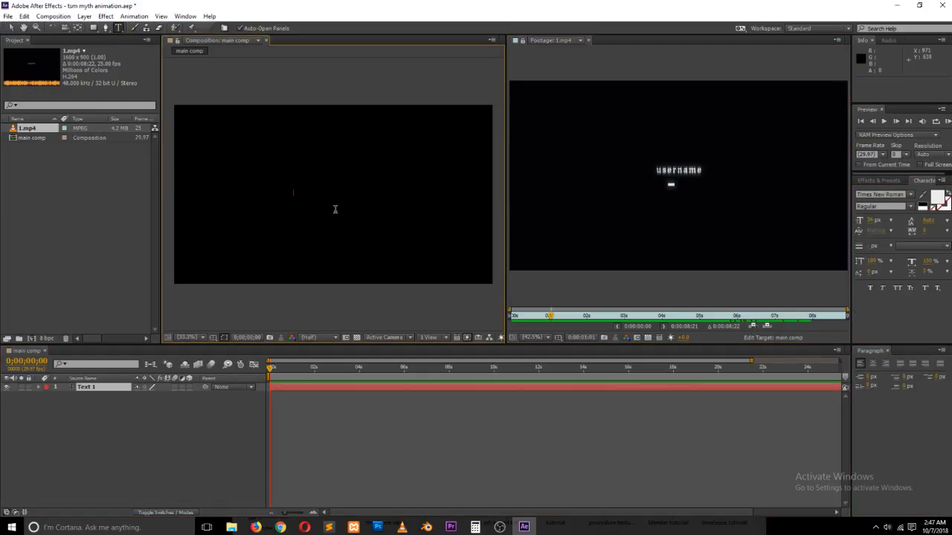
{"action": "type", "text": "user name"}
{"action": "left_click", "coordinate": [13, 27]}
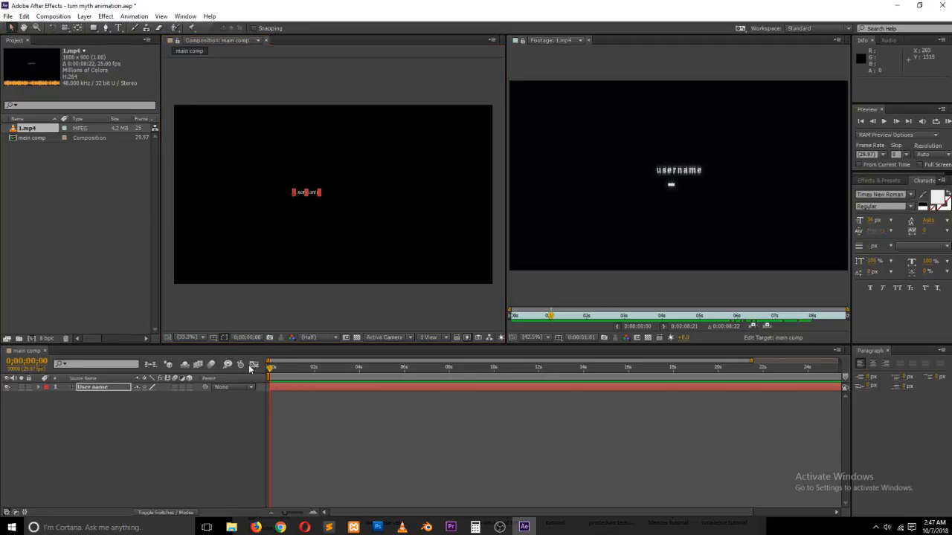
- Show the Align tools and center the User name text horizontally and vertically in the composition
{"action": "scroll", "coordinate": [335, 226], "scroll_direction": "up", "scroll_amount": 4}
{"action": "scroll", "coordinate": [334, 226], "scroll_direction": "down", "scroll_amount": 3}
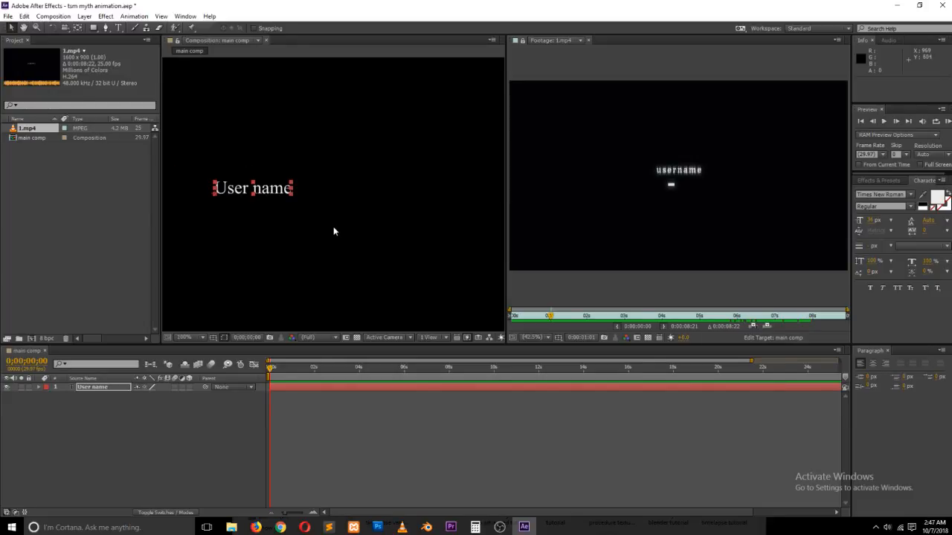
{"action": "scroll", "coordinate": [307, 258], "scroll_direction": "down", "scroll_amount": 2}
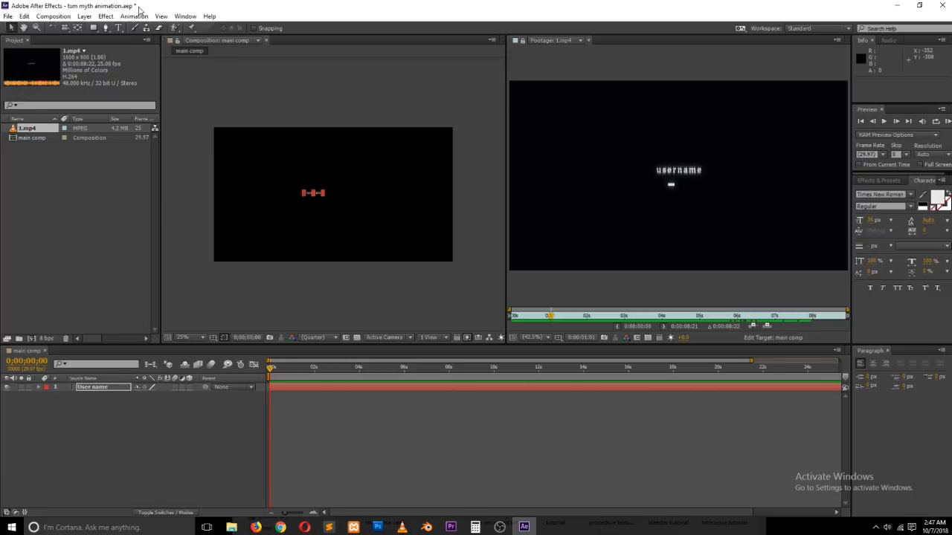
{"action": "left_click", "coordinate": [185, 15]}
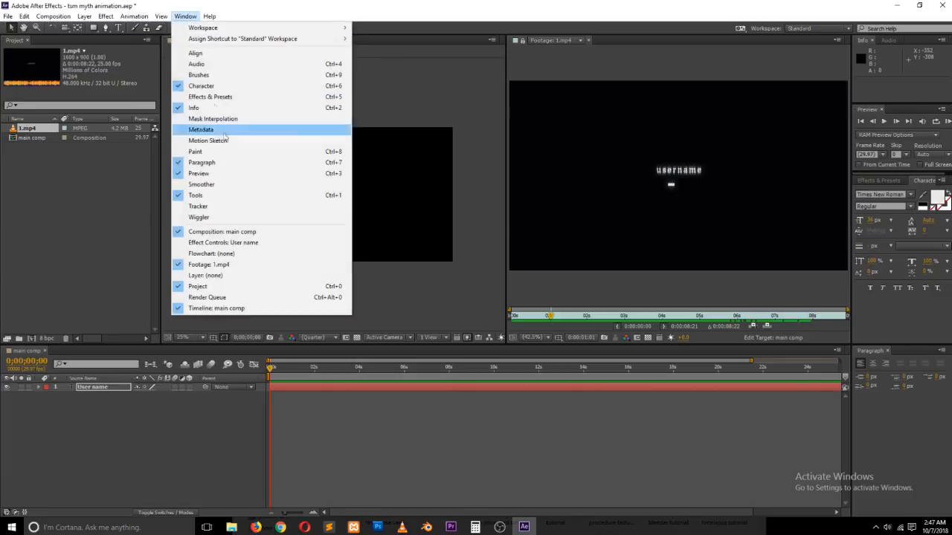
{"action": "left_click", "coordinate": [257, 53]}
{"action": "left_click", "coordinate": [878, 373]}
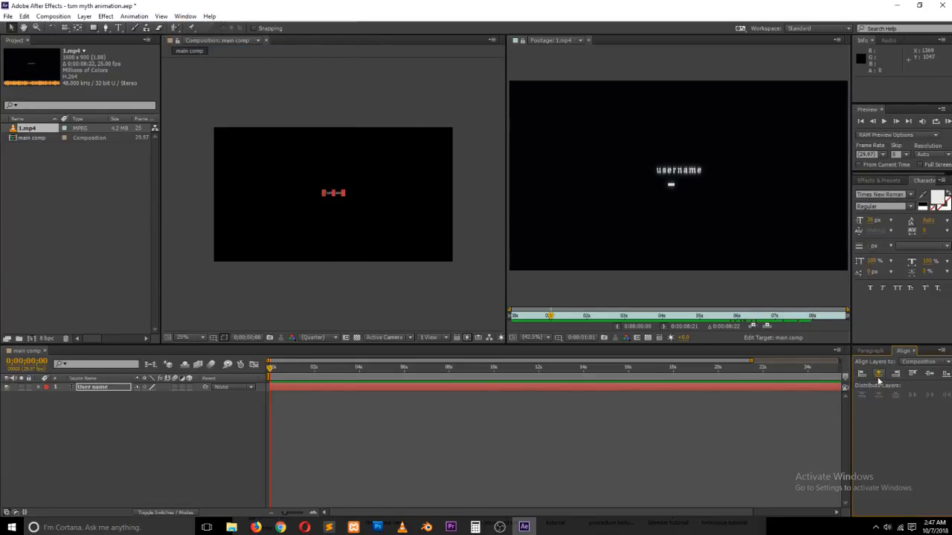
{"action": "left_click", "coordinate": [930, 373]}
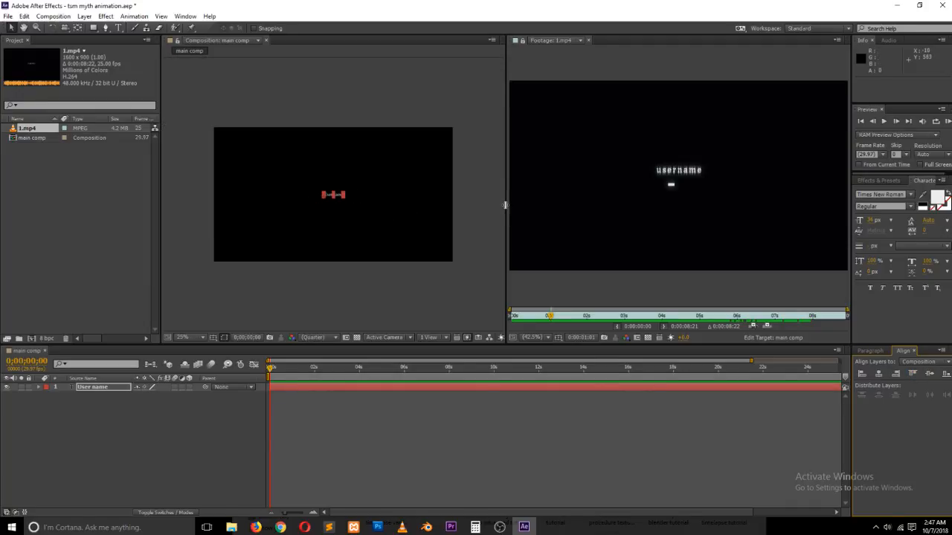
- Widen the main comp viewer against the footage viewer and magnify the composition to 50%
{"action": "left_click_drag", "start_coordinate": [505, 206], "coordinate": [549, 206]}
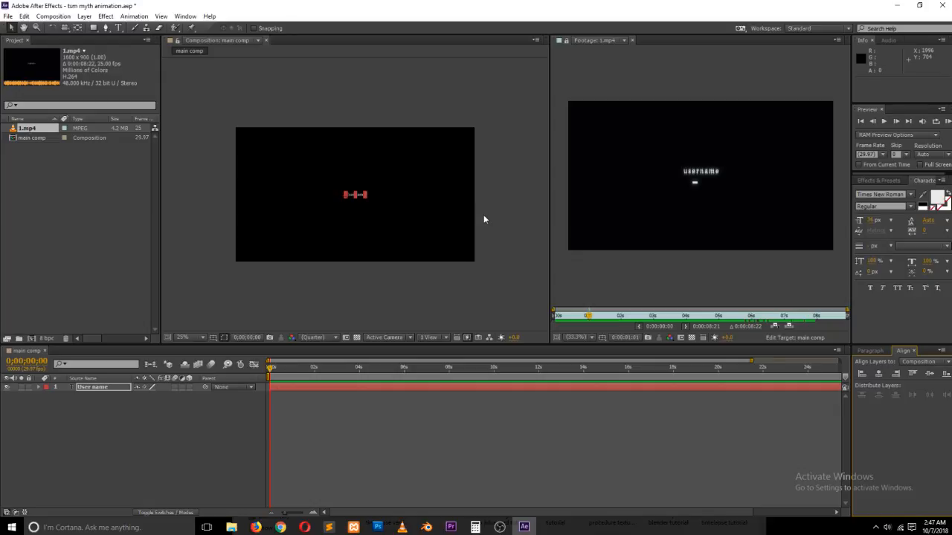
{"action": "key", "text": "period"}
{"action": "scroll", "coordinate": [469, 208], "scroll_direction": "down", "scroll_amount": 1}
{"action": "scroll", "coordinate": [468, 208], "scroll_direction": "up", "scroll_amount": 1}
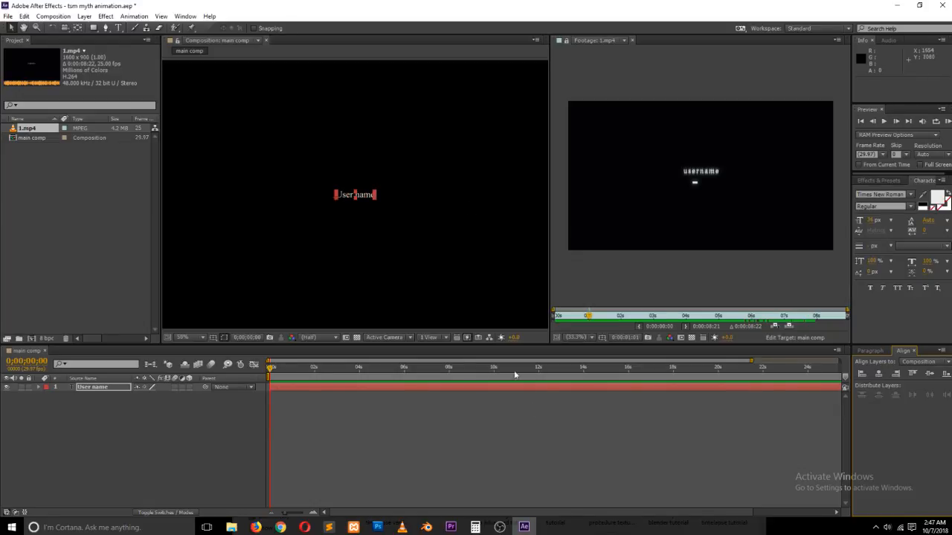
- Move the reference footage to 0:00:01:08 and compare its username text with a close-up of the User name layer
{"action": "left_click", "coordinate": [539, 426]}
{"action": "mouse_move", "coordinate": [593, 316]}
{"action": "left_mouse_down"}
{"action": "mouse_move", "coordinate": [578, 317]}
{"action": "mouse_move", "coordinate": [704, 318]}
{"action": "mouse_move", "coordinate": [565, 329]}
{"action": "mouse_move", "coordinate": [566, 320]}
{"action": "mouse_move", "coordinate": [591, 319]}
{"action": "mouse_move", "coordinate": [562, 318]}
{"action": "mouse_move", "coordinate": [609, 317]}
{"action": "mouse_move", "coordinate": [555, 316]}
{"action": "mouse_move", "coordinate": [598, 315]}
{"action": "left_mouse_up"}
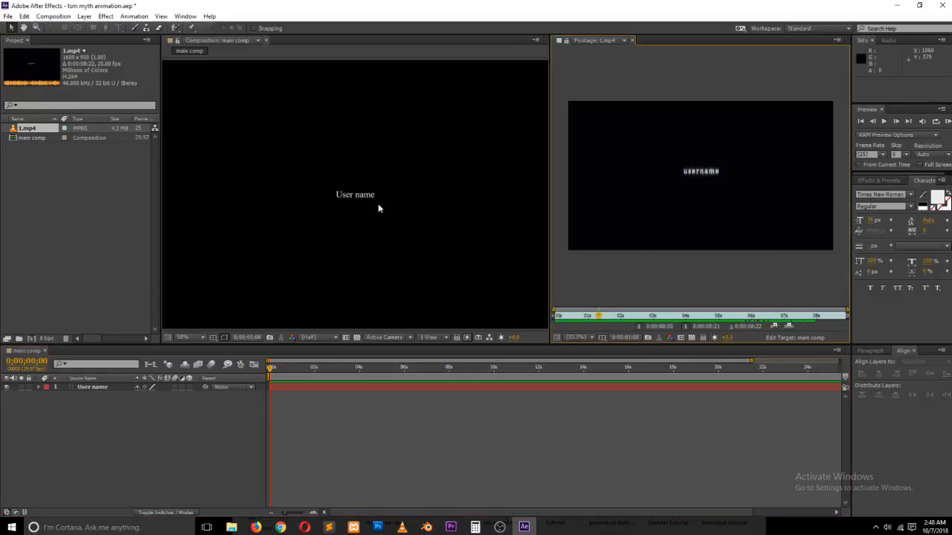
{"action": "scroll", "coordinate": [305, 179], "scroll_direction": "up", "scroll_amount": 3}
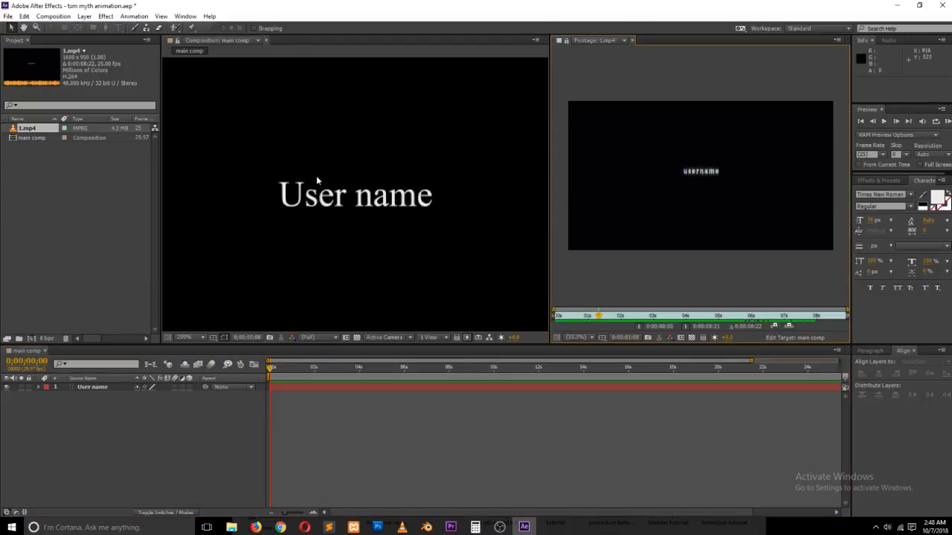
{"action": "scroll", "coordinate": [469, 180], "scroll_direction": "up", "scroll_amount": 3}
{"action": "scroll", "coordinate": [435, 212], "scroll_direction": "down", "scroll_amount": 1}
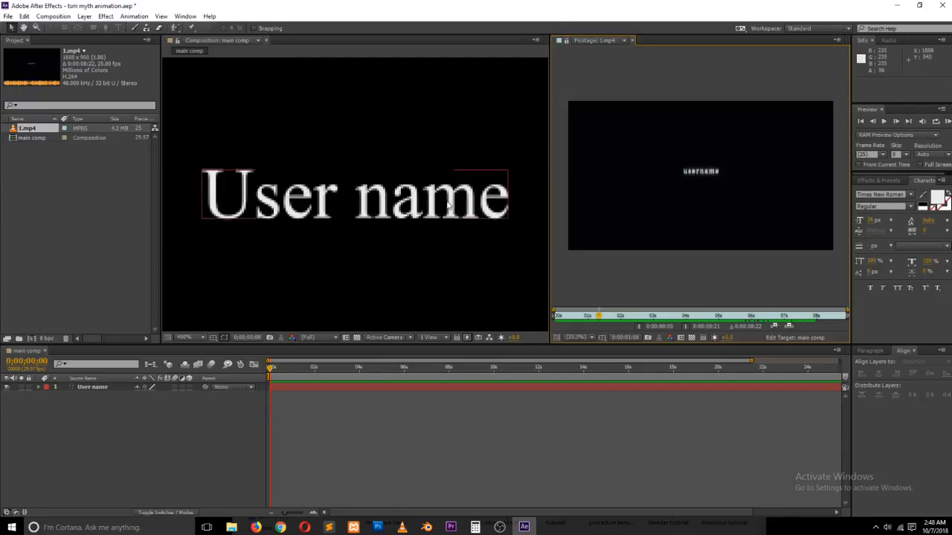
- Pre-compose the User name text layer into a new composition named "username", moving all attributes into it
{"action": "right_click", "coordinate": [82, 392]}
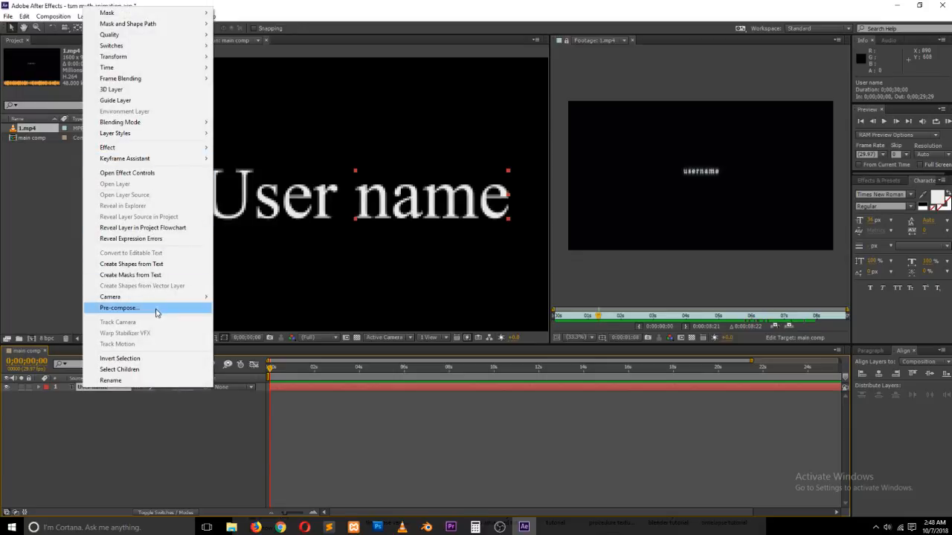
{"action": "left_click", "coordinate": [119, 308]}
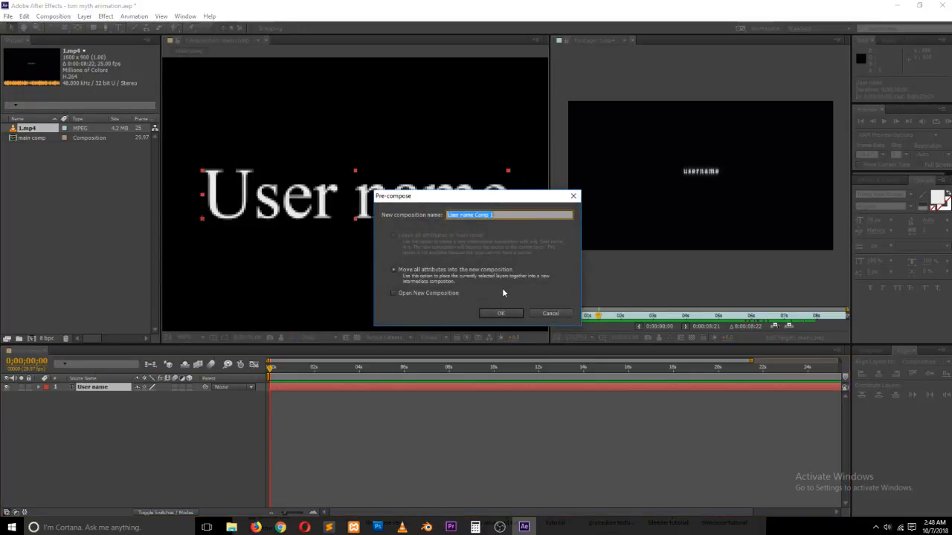
{"action": "type", "text": "username"}
{"action": "key", "text": "Return"}
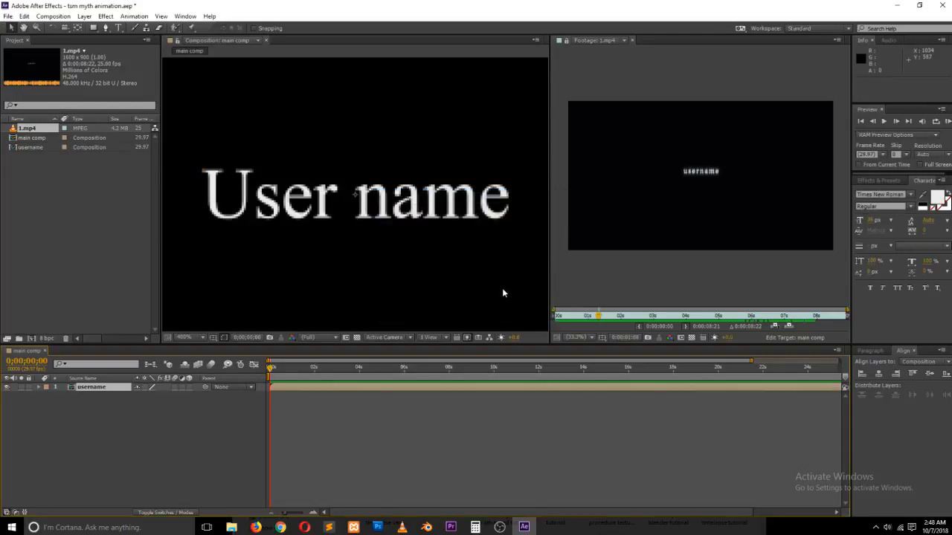
- Open the username composition at 50% magnification and move the reference footage to 0:00:01:02 to check the cursor dash
{"action": "double_click", "coordinate": [79, 391]}
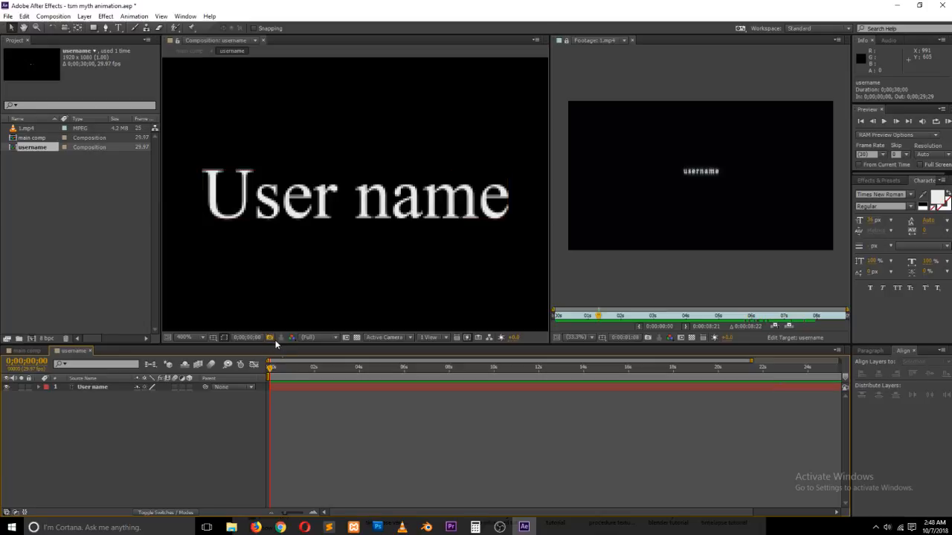
{"action": "scroll", "coordinate": [496, 167], "scroll_direction": "down", "scroll_amount": 6}
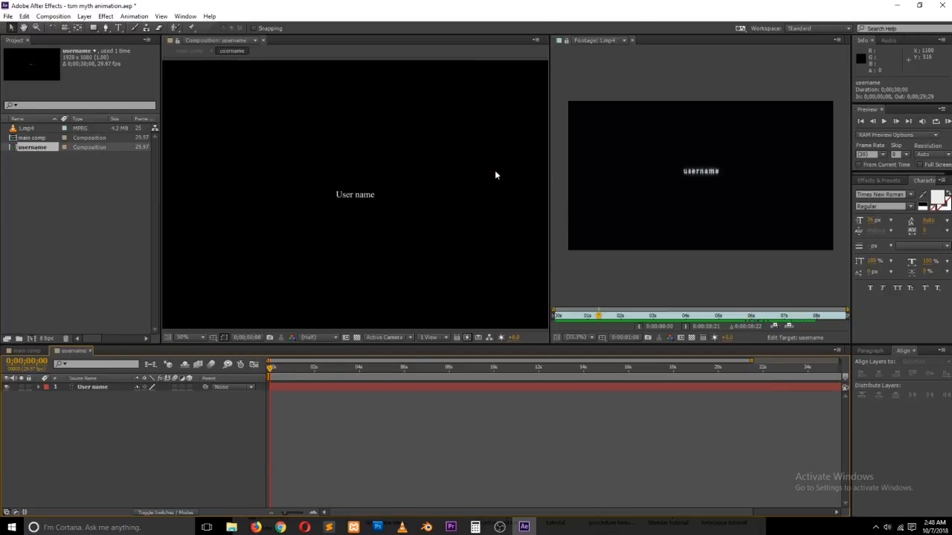
{"action": "mouse_move", "coordinate": [597, 320]}
{"action": "left_mouse_down"}
{"action": "mouse_move", "coordinate": [556, 320]}
{"action": "mouse_move", "coordinate": [590, 318]}
{"action": "left_mouse_up"}
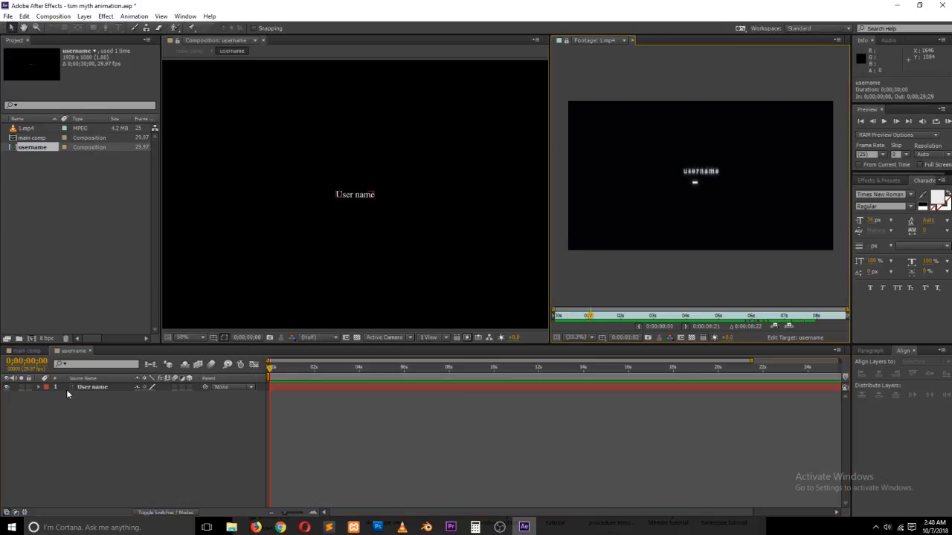
- Expand the User name layer, review its text animator properties, and move the reference footage to 0:00:00:19 to compare the lettering
{"action": "left_click", "coordinate": [39, 388]}
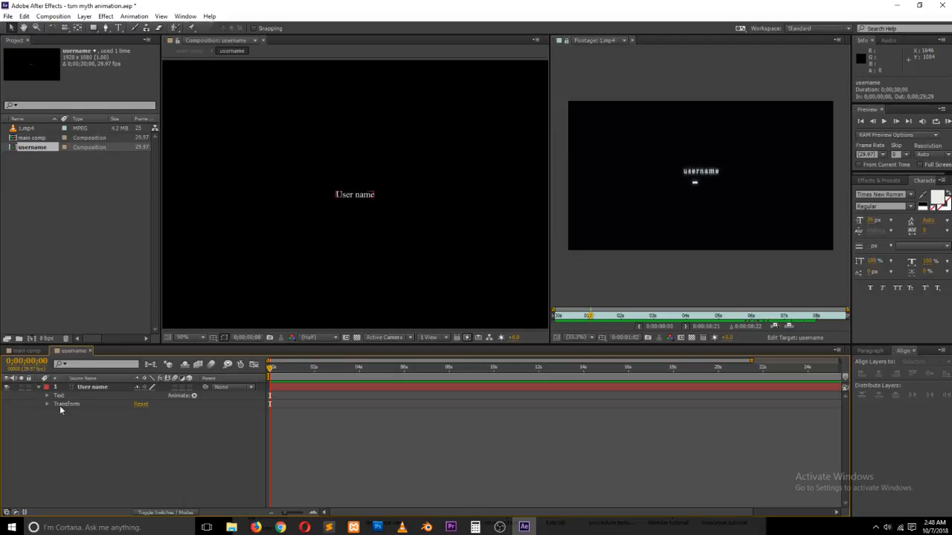
{"action": "left_click", "coordinate": [194, 396]}
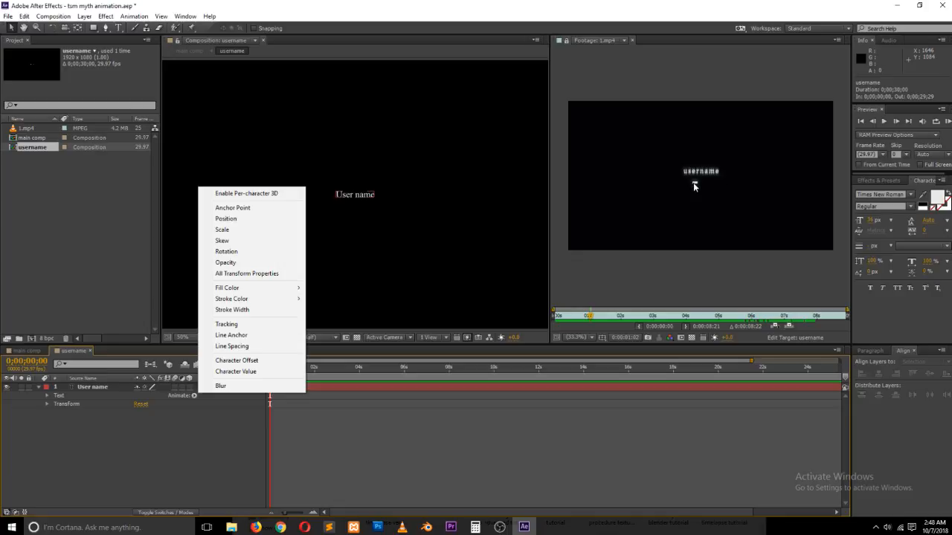
{"action": "left_click", "coordinate": [507, 455]}
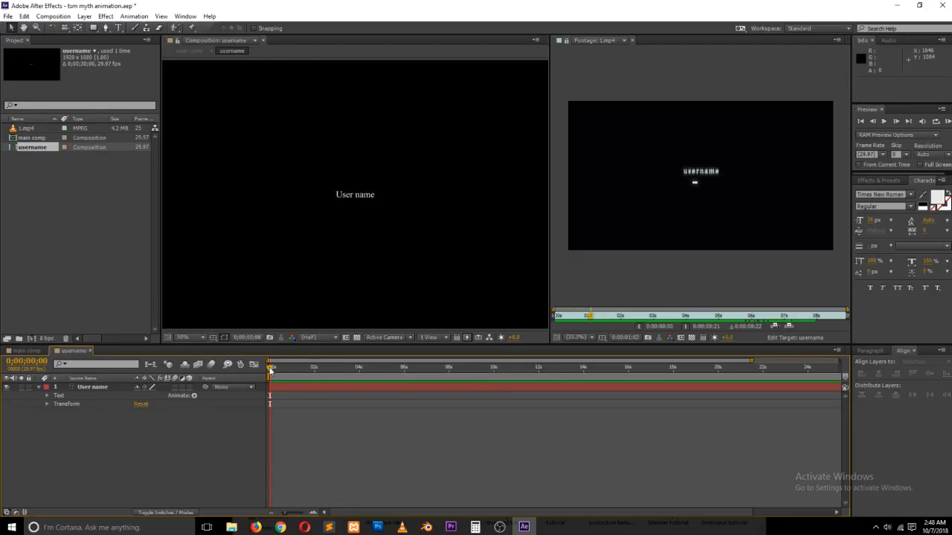
{"action": "mouse_move", "coordinate": [588, 318]}
{"action": "left_mouse_down"}
{"action": "mouse_move", "coordinate": [561, 318]}
{"action": "mouse_move", "coordinate": [589, 318]}
{"action": "mouse_move", "coordinate": [565, 317]}
{"action": "mouse_move", "coordinate": [577, 316]}
{"action": "left_mouse_up"}
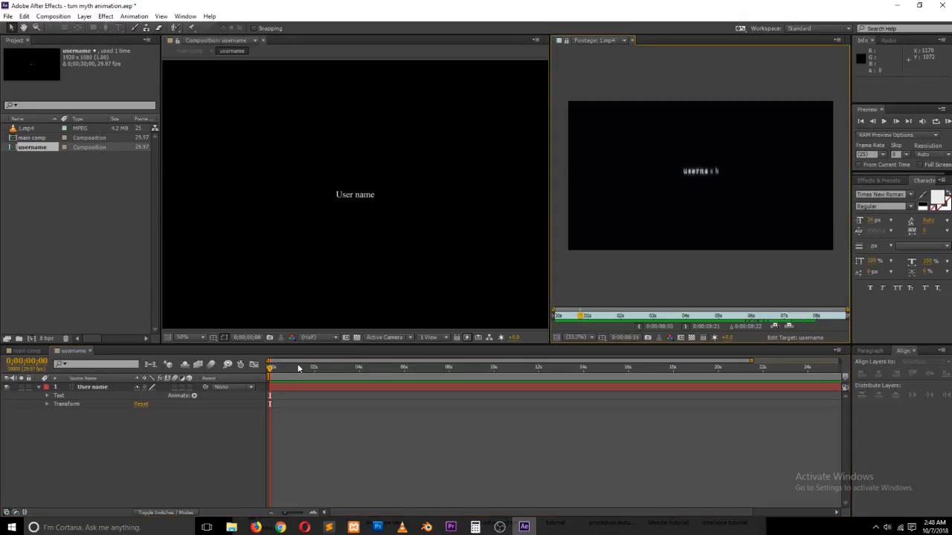
- Add a Blur text animator to the User name layer and set its blur to 29.0 on both axes
{"action": "left_click", "coordinate": [193, 396]}
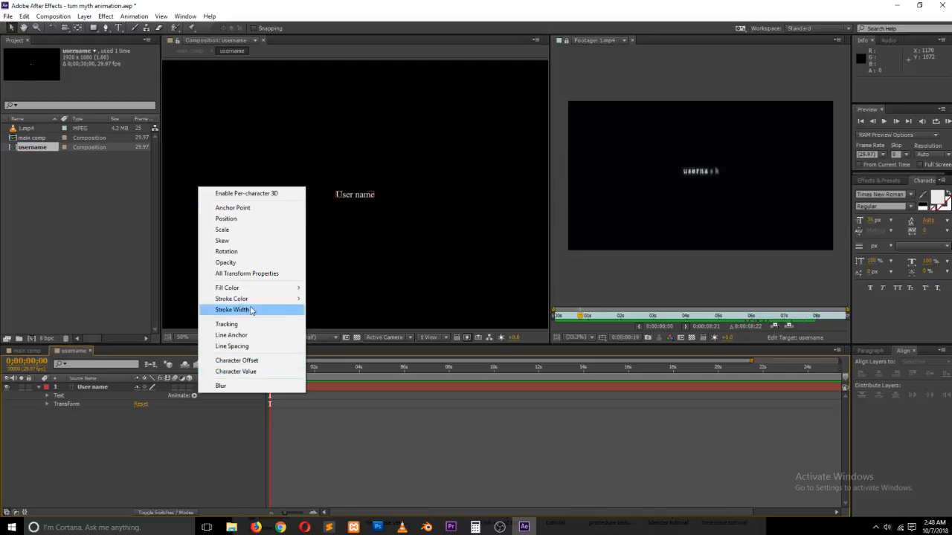
{"action": "mouse_move", "coordinate": [250, 288]}
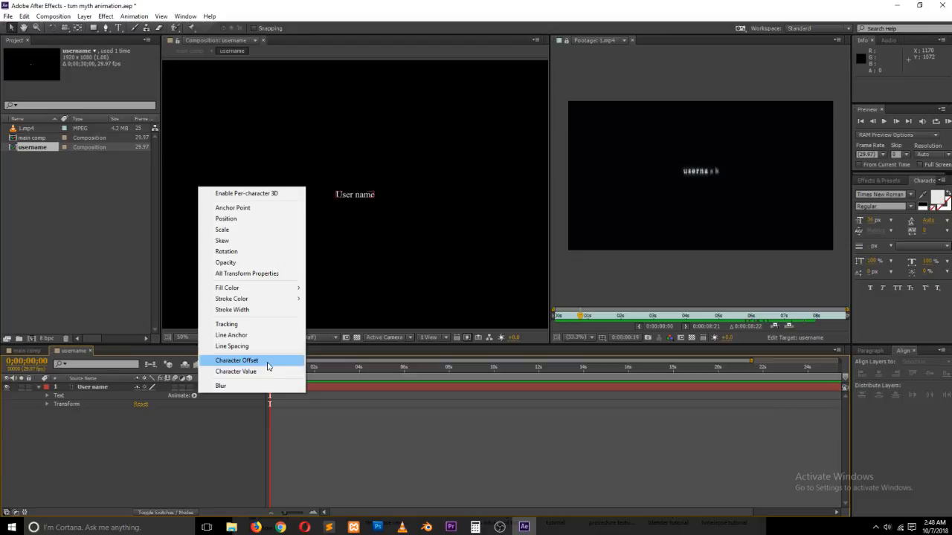
{"action": "left_click", "coordinate": [265, 386]}
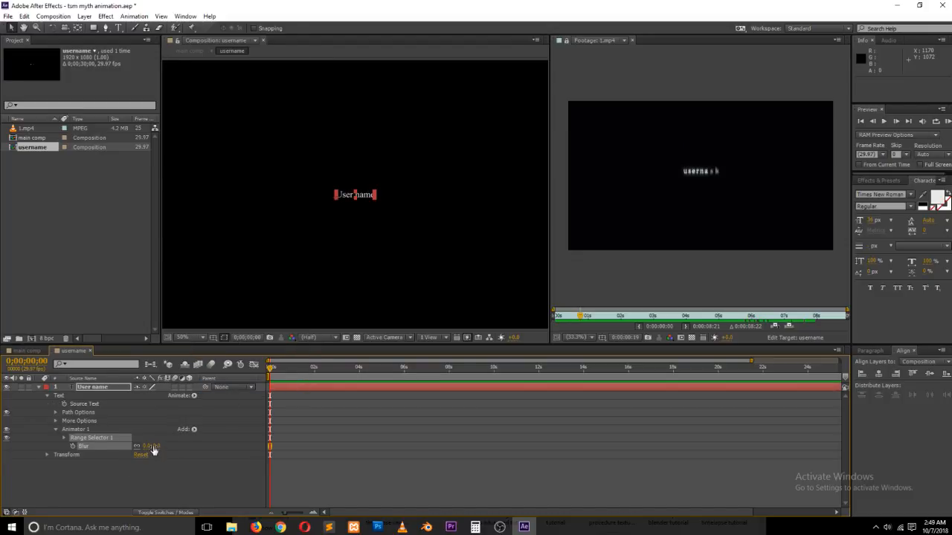
{"action": "left_click_drag", "start_coordinate": [153, 446], "coordinate": [171, 447]}
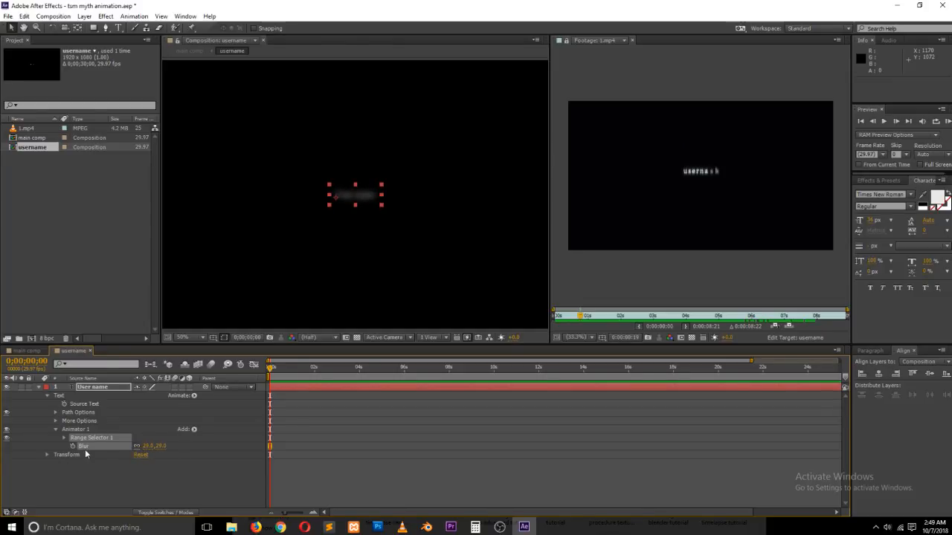
- Try lowering Range Selector 1's End to about 13% and compare with the reference footage at 0:00:00:04
{"action": "left_click", "coordinate": [64, 438]}
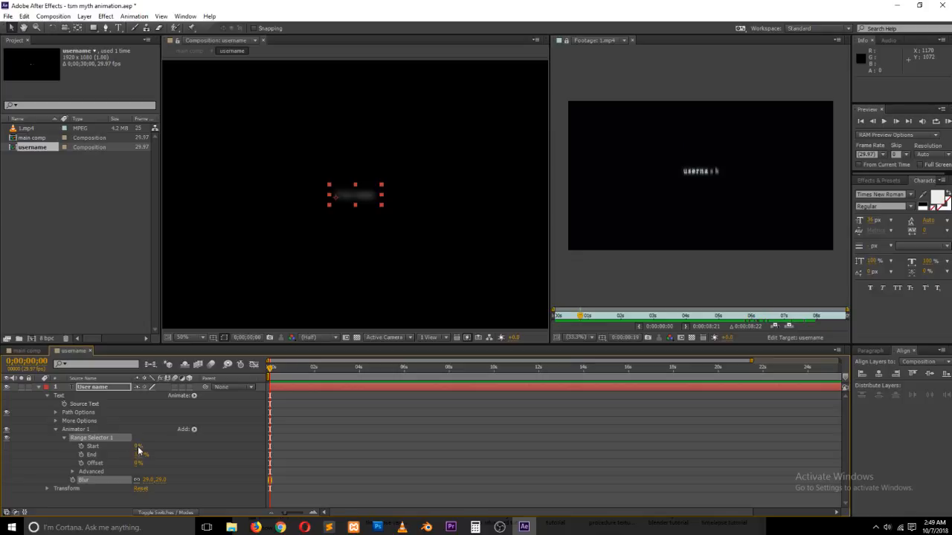
{"action": "left_click_drag", "start_coordinate": [139, 459], "coordinate": [101, 455]}
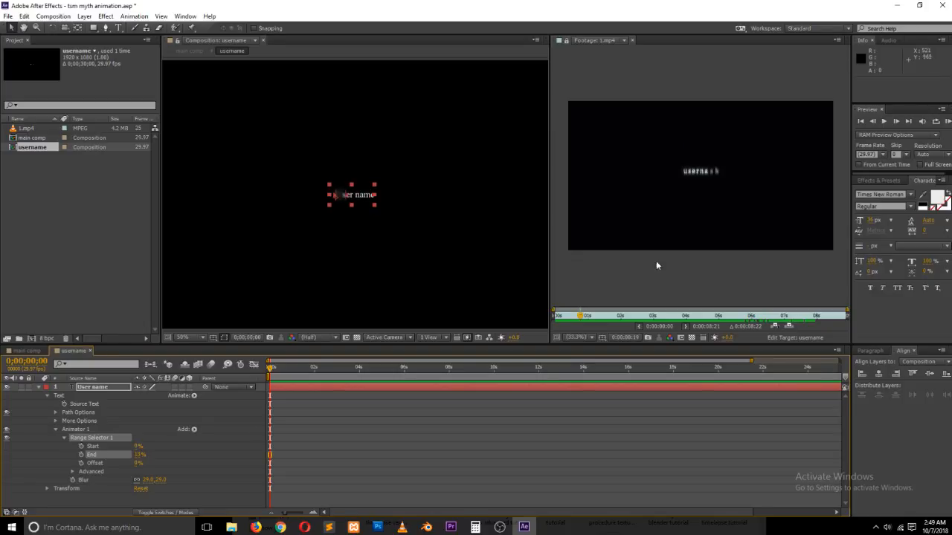
{"action": "left_click_drag", "start_coordinate": [580, 316], "coordinate": [560, 318]}
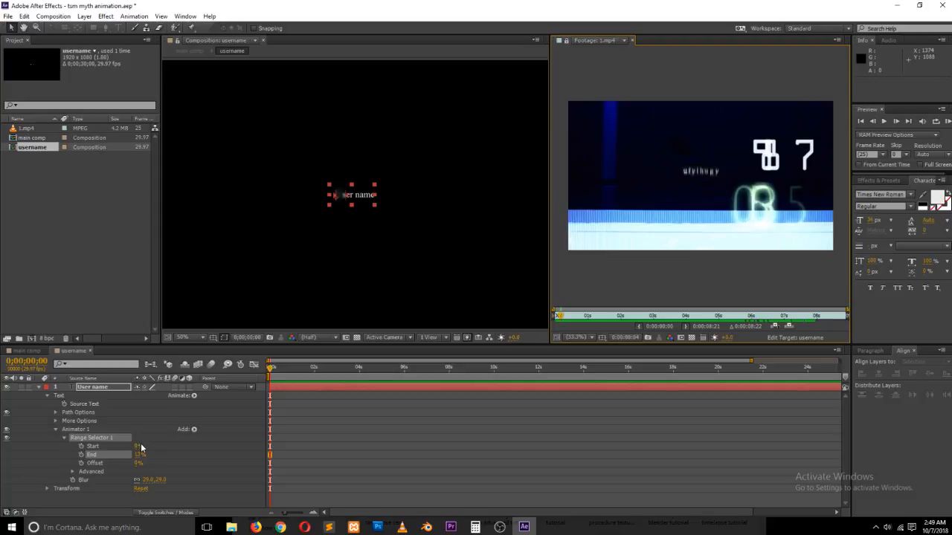
- Keyframe Range Selector 1's Start from 0% at 0;00;00;00 to 100% at 0;00;01;00, and set End to 100%
{"action": "mouse_move", "coordinate": [138, 454]}
{"action": "left_mouse_down"}
{"action": "mouse_move", "coordinate": [120, 453]}
{"action": "mouse_move", "coordinate": [168, 451]}
{"action": "mouse_move", "coordinate": [127, 447]}
{"action": "left_mouse_up"}
{"action": "left_click", "coordinate": [81, 446]}
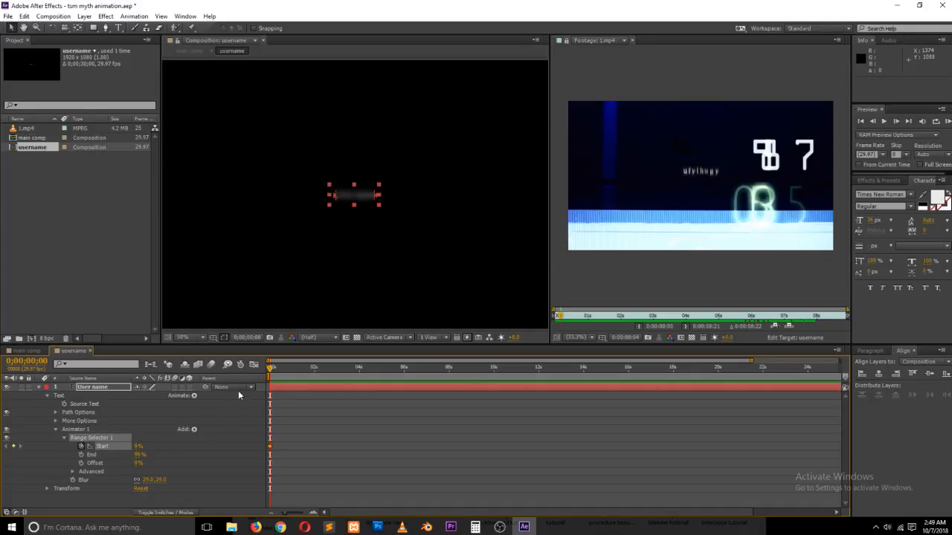
{"action": "left_click_drag", "start_coordinate": [286, 513], "coordinate": [296, 512]}
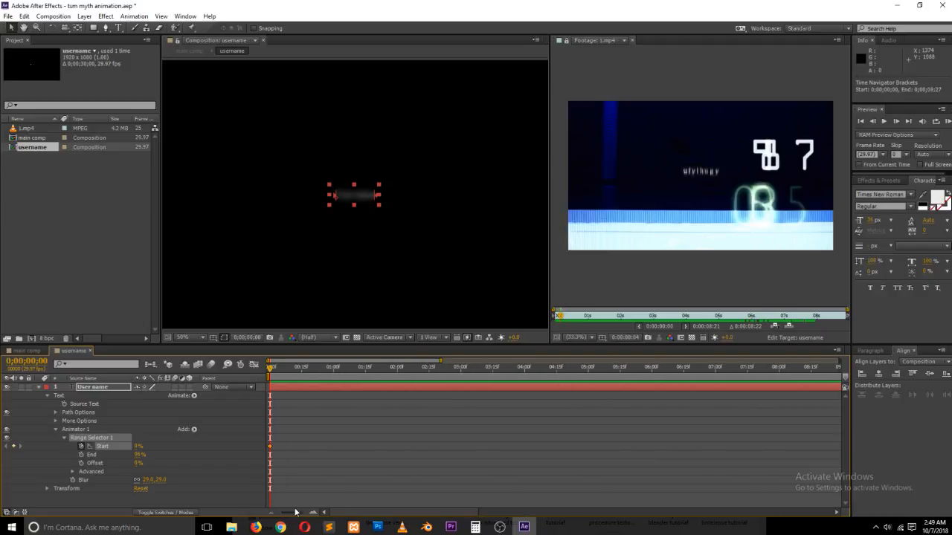
{"action": "left_click_drag", "start_coordinate": [270, 370], "coordinate": [333, 380]}
{"action": "left_click_drag", "start_coordinate": [137, 446], "coordinate": [185, 443]}
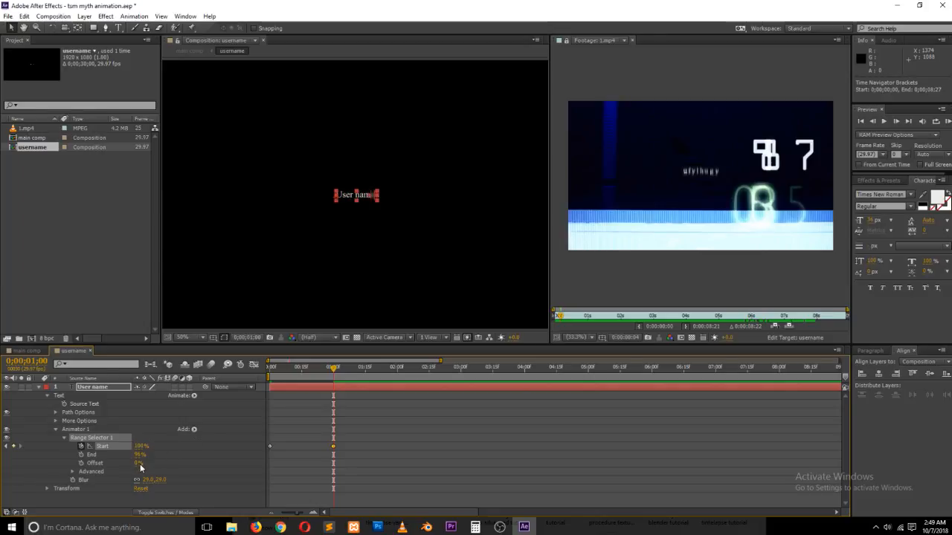
{"action": "left_click_drag", "start_coordinate": [140, 455], "coordinate": [144, 454]}
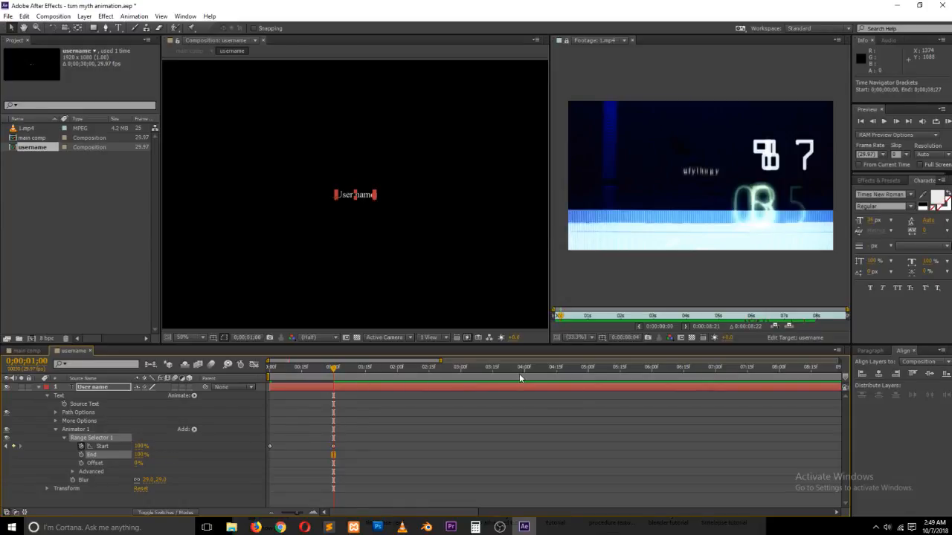
- Collapse the layer's properties, end the work area at 0;00;00;29, and RAM-preview the blur reveal from the start
{"action": "key", "text": "u"}
{"action": "left_click", "coordinate": [280, 527]}
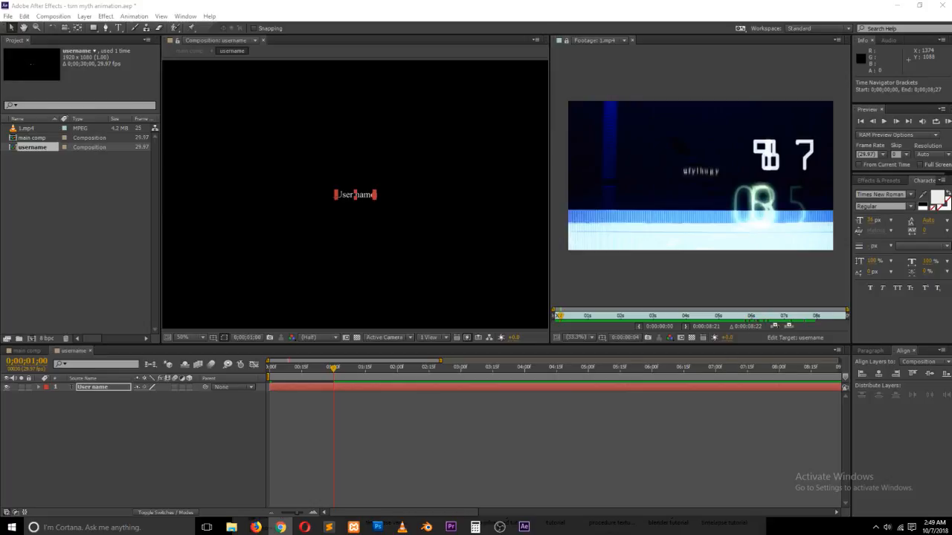
{"action": "left_click_drag", "start_coordinate": [282, 370], "coordinate": [227, 376]}
{"action": "left_click", "coordinate": [331, 371]}
{"action": "key", "text": "n"}
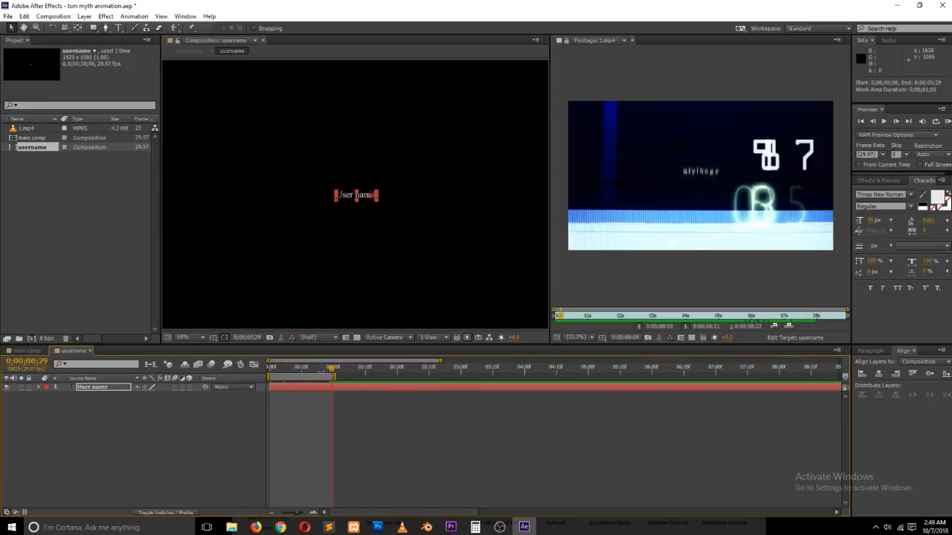
{"action": "left_click_drag", "start_coordinate": [332, 371], "coordinate": [244, 388]}
{"action": "key", "text": "KP_0"}
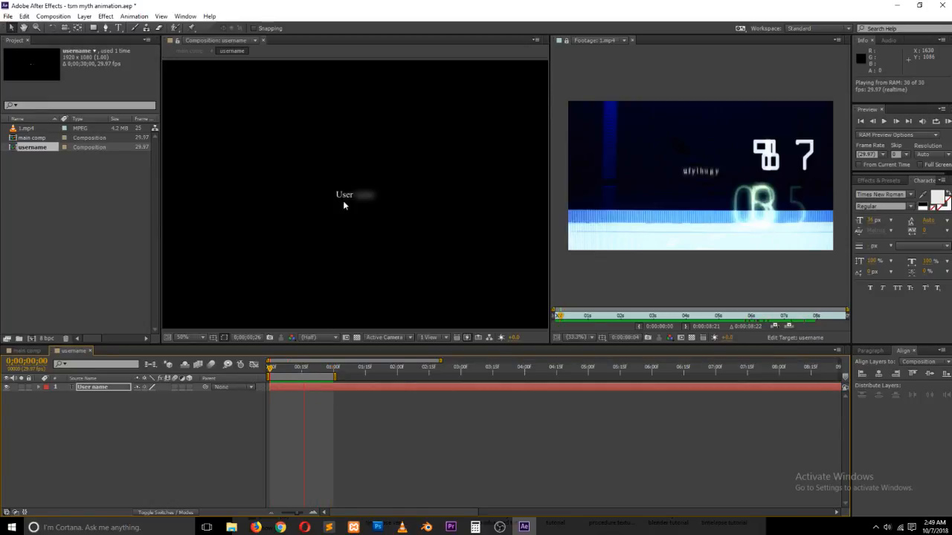
{"action": "left_click", "coordinate": [561, 446]}
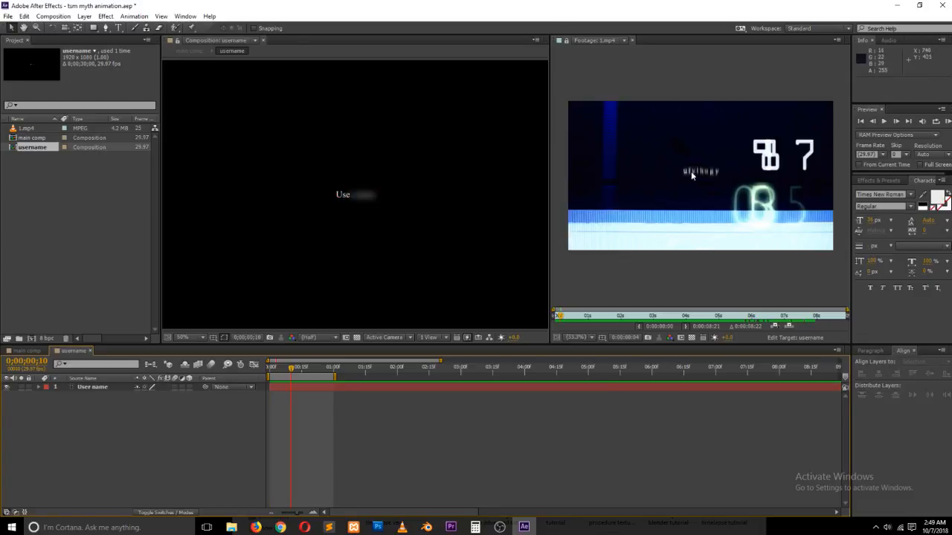
- Expand the User name layer's properties and lower the system speaker volume
{"action": "left_click", "coordinate": [82, 387]}
{"action": "left_click", "coordinate": [256, 282]}
{"action": "left_click", "coordinate": [115, 387]}
{"action": "left_click", "coordinate": [38, 387]}
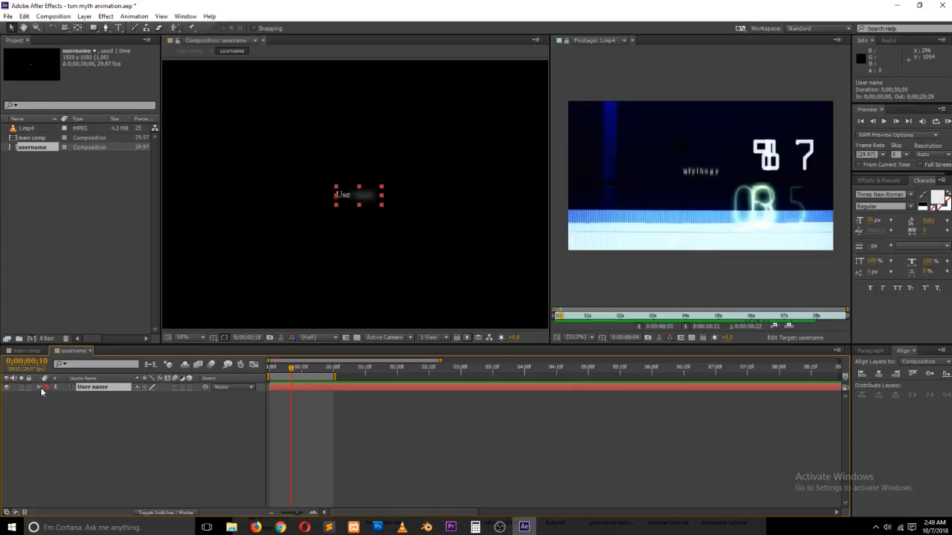
{"action": "left_click", "coordinate": [887, 527]}
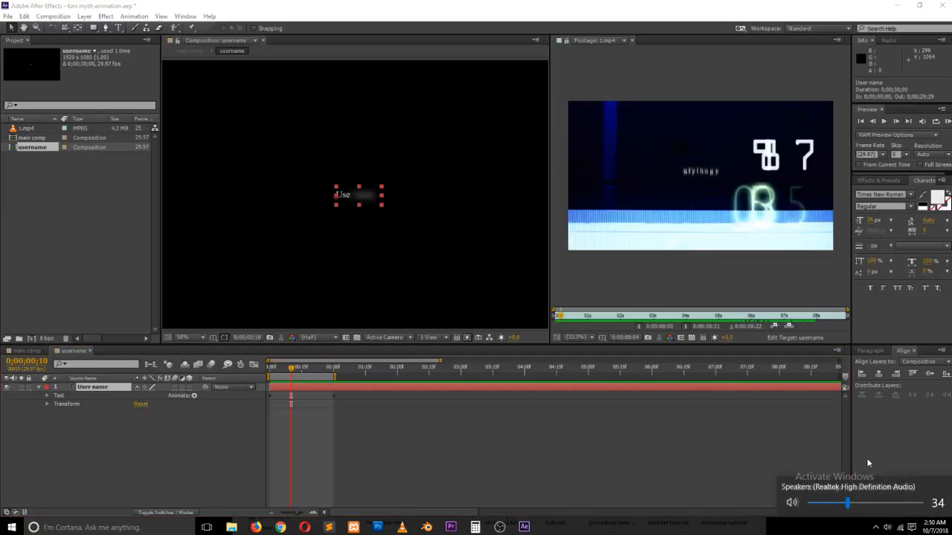
{"action": "scroll", "coordinate": [866, 458], "scroll_direction": "down", "scroll_amount": 1}
{"action": "left_click", "coordinate": [696, 444]}
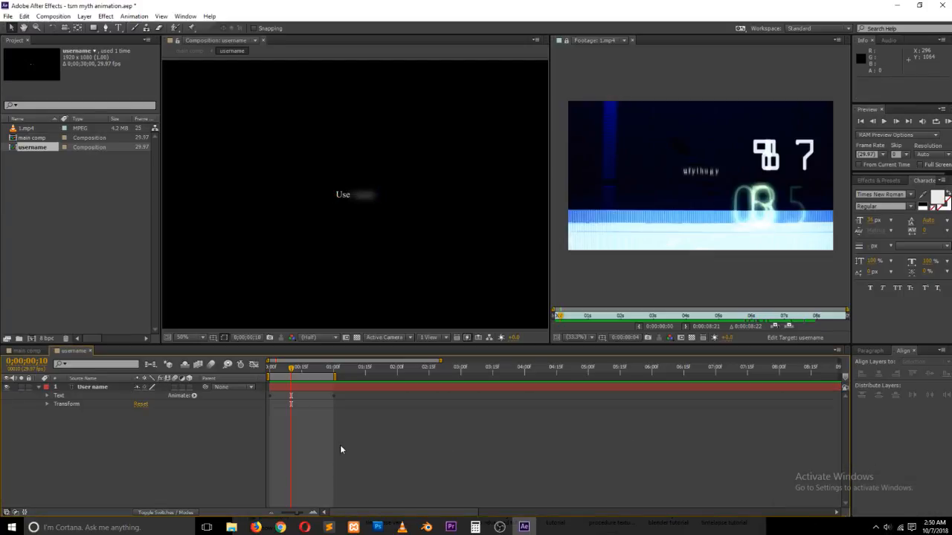
- Examine Range Selector 1's Advanced settings, including its Shape options, and check the blurred text at 0;00;00;09
{"action": "left_click", "coordinate": [47, 395]}
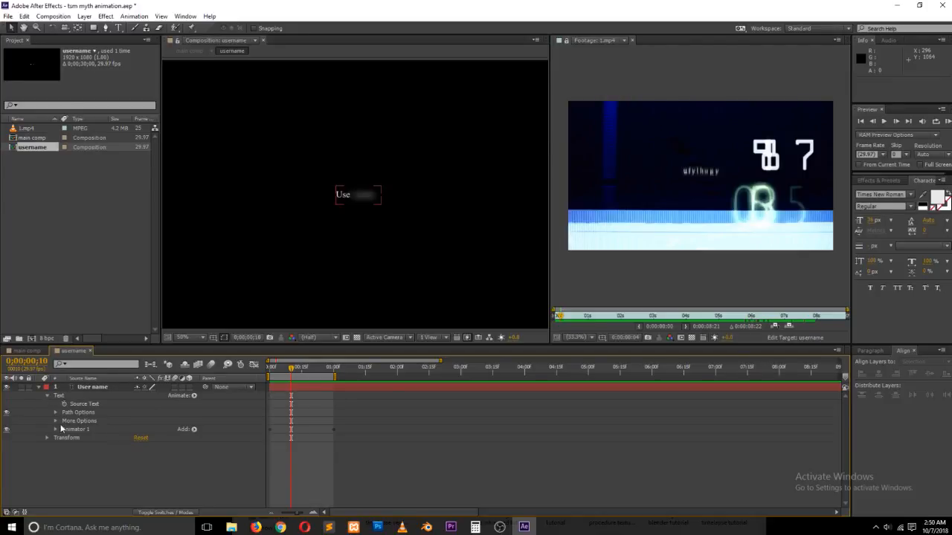
{"action": "left_click", "coordinate": [55, 429]}
{"action": "left_click", "coordinate": [93, 439]}
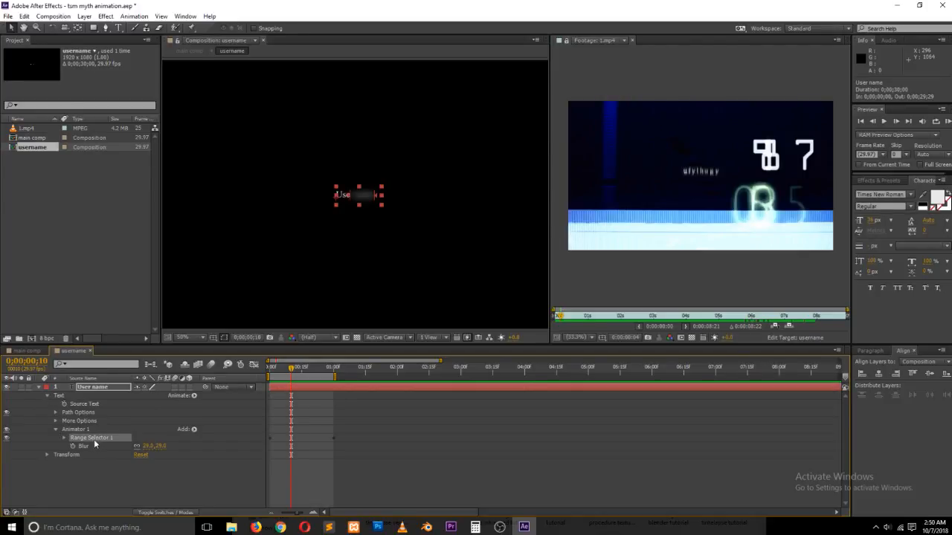
{"action": "left_click", "coordinate": [64, 438]}
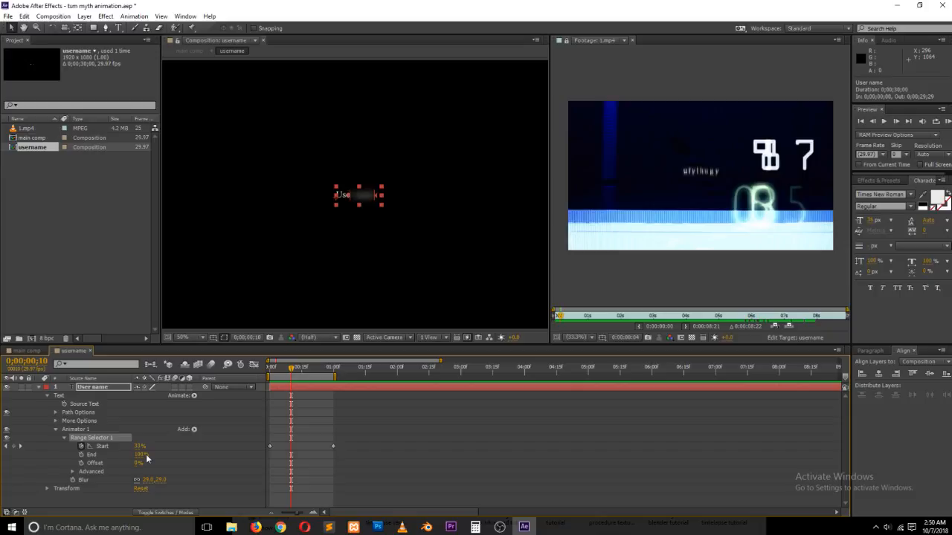
{"action": "left_click", "coordinate": [73, 472]}
{"action": "scroll", "coordinate": [111, 468], "scroll_direction": "down", "scroll_amount": 3}
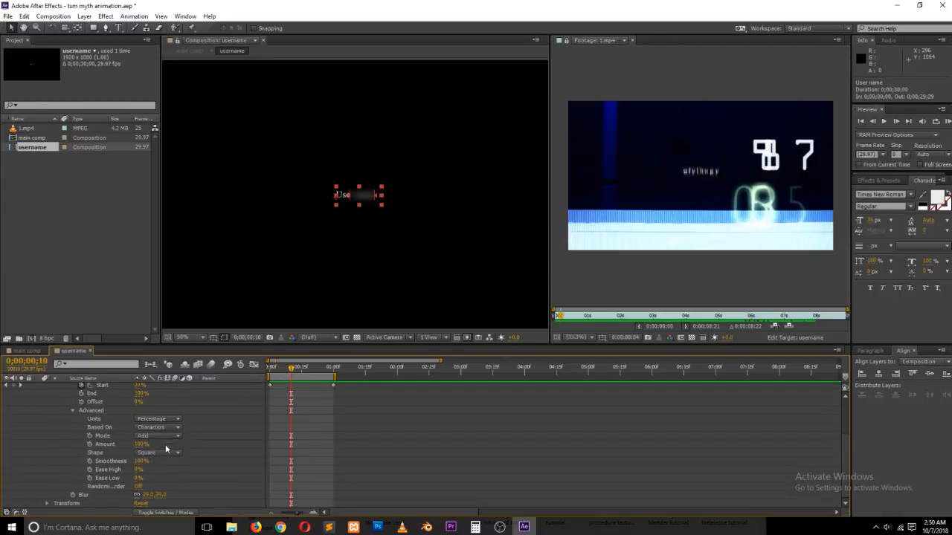
{"action": "left_click", "coordinate": [166, 452]}
{"action": "left_click", "coordinate": [192, 450]}
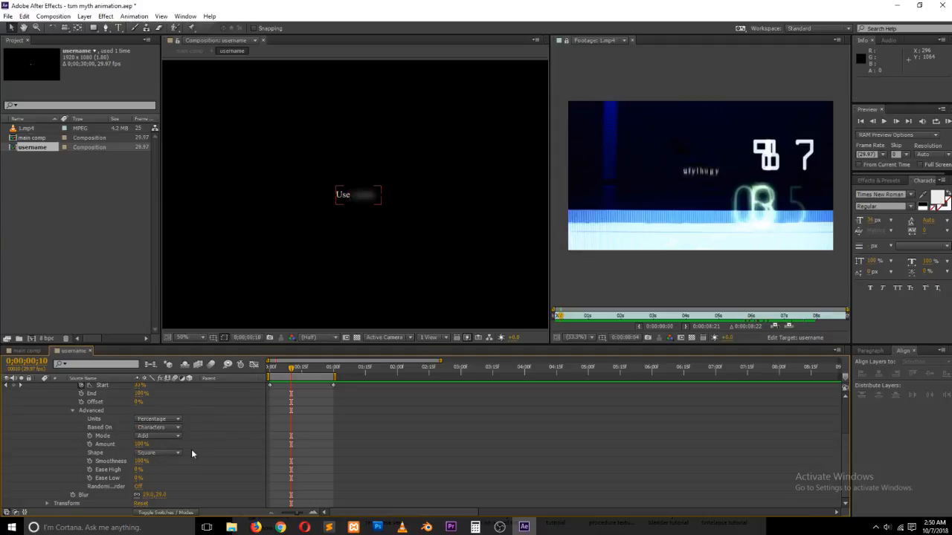
{"action": "mouse_move", "coordinate": [292, 370]}
{"action": "left_mouse_down"}
{"action": "mouse_move", "coordinate": [276, 371]}
{"action": "mouse_move", "coordinate": [289, 372]}
{"action": "left_mouse_up"}
{"action": "scroll", "coordinate": [203, 423], "scroll_direction": "up", "scroll_amount": 3}
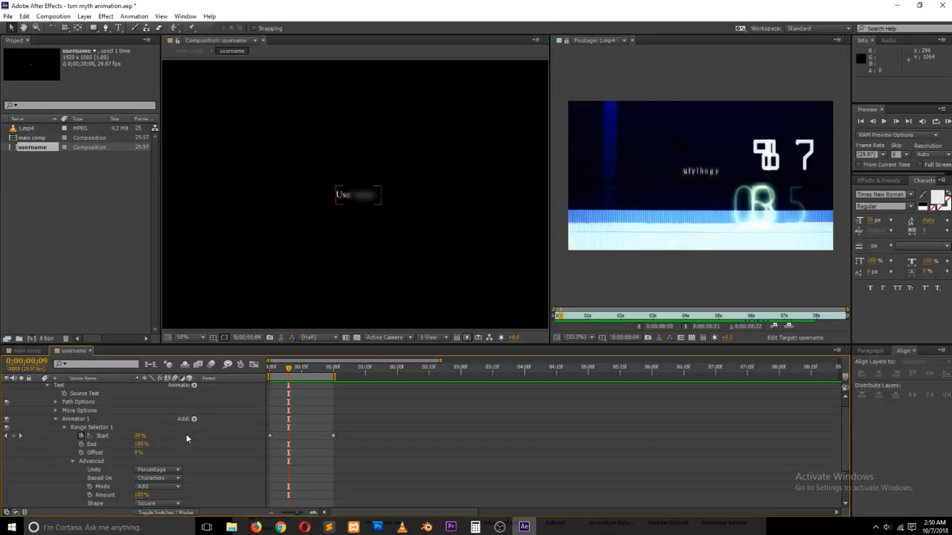
{"action": "scroll", "coordinate": [186, 438], "scroll_direction": "down", "scroll_amount": 3}
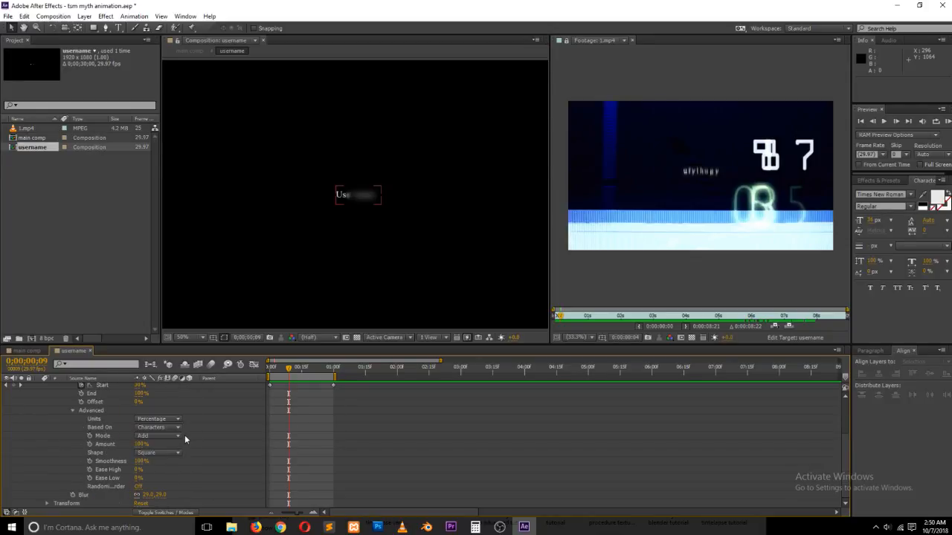
- Unlink the animator's Blur dimensions, set the horizontal blur to 0.0, and reduce the vertical blur to a slight amount
{"action": "left_click", "coordinate": [136, 496]}
{"action": "left_click_drag", "start_coordinate": [148, 496], "coordinate": [127, 499]}
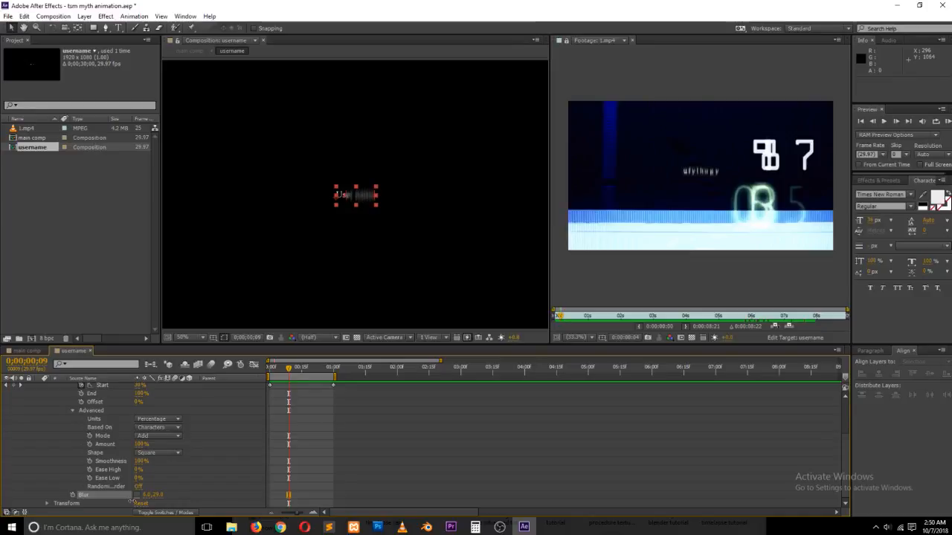
{"action": "left_click_drag", "start_coordinate": [128, 503], "coordinate": [155, 495]}
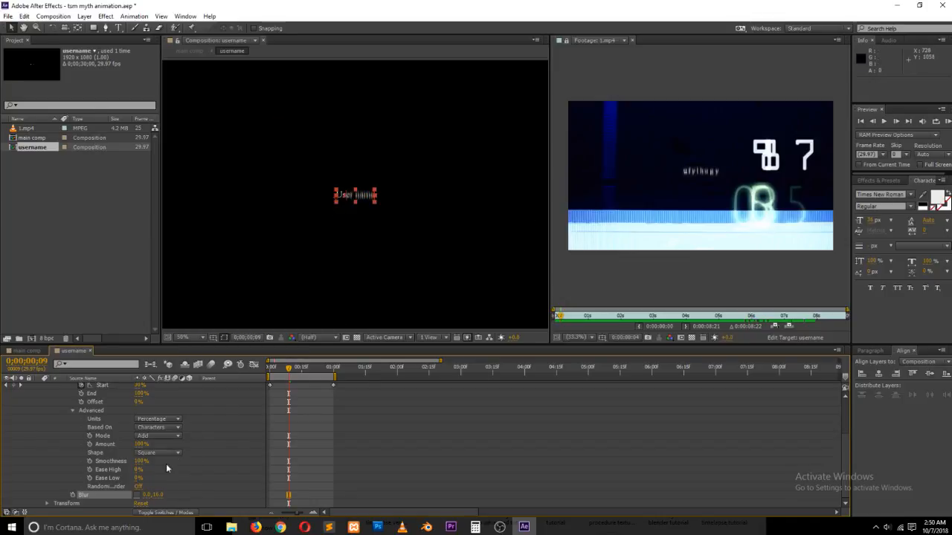
{"action": "left_click_drag", "start_coordinate": [160, 501], "coordinate": [151, 499]}
{"action": "left_click", "coordinate": [204, 464]}
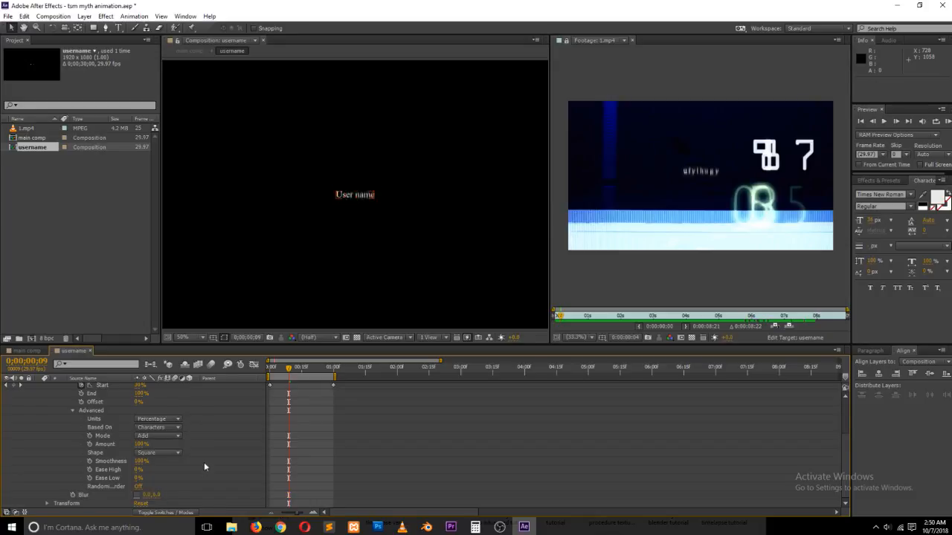
- Set the User name text's font size to 74 px and center its paragraph alignment
{"action": "scroll", "coordinate": [162, 407], "scroll_direction": "up", "scroll_amount": 1}
{"action": "scroll", "coordinate": [162, 404], "scroll_direction": "up", "scroll_amount": 2}
{"action": "left_click", "coordinate": [109, 388]}
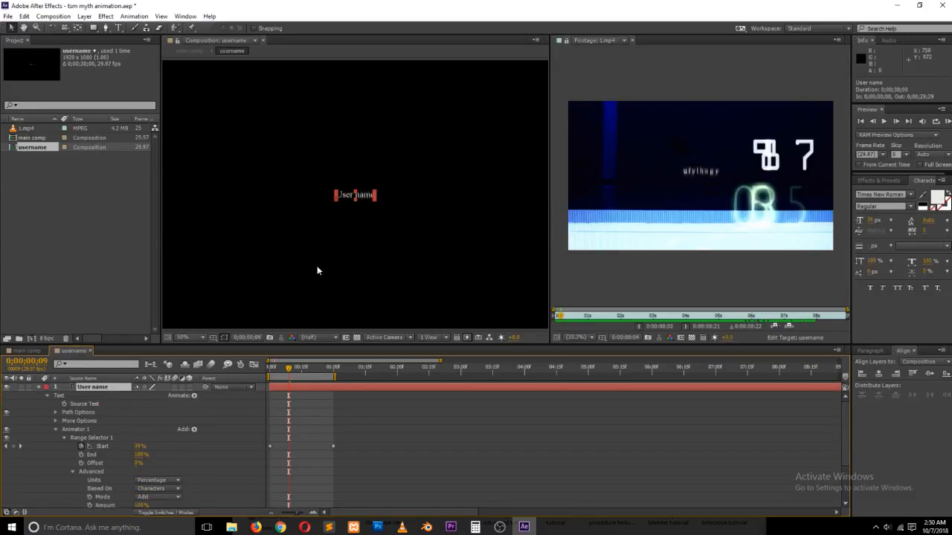
{"action": "left_click_drag", "start_coordinate": [868, 220], "coordinate": [887, 220]}
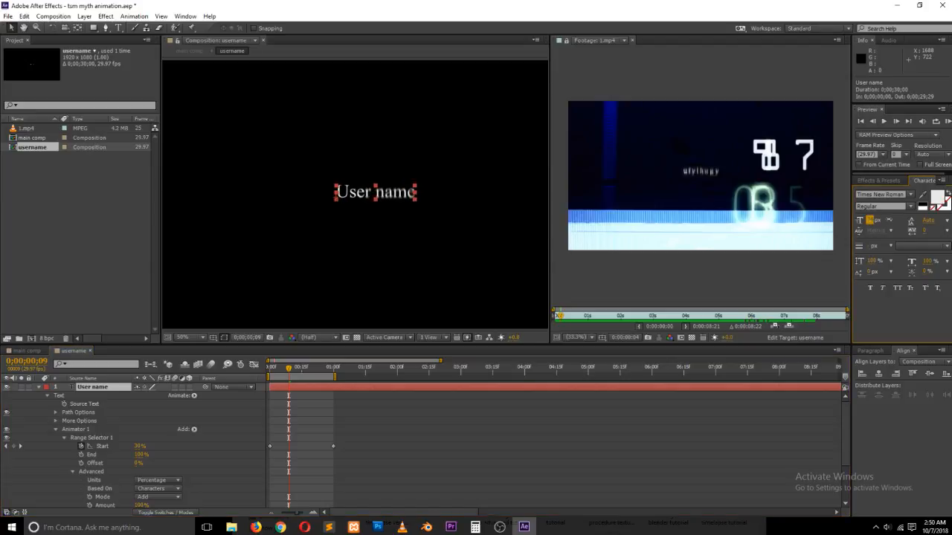
{"action": "left_click", "coordinate": [870, 350]}
{"action": "left_click", "coordinate": [874, 363]}
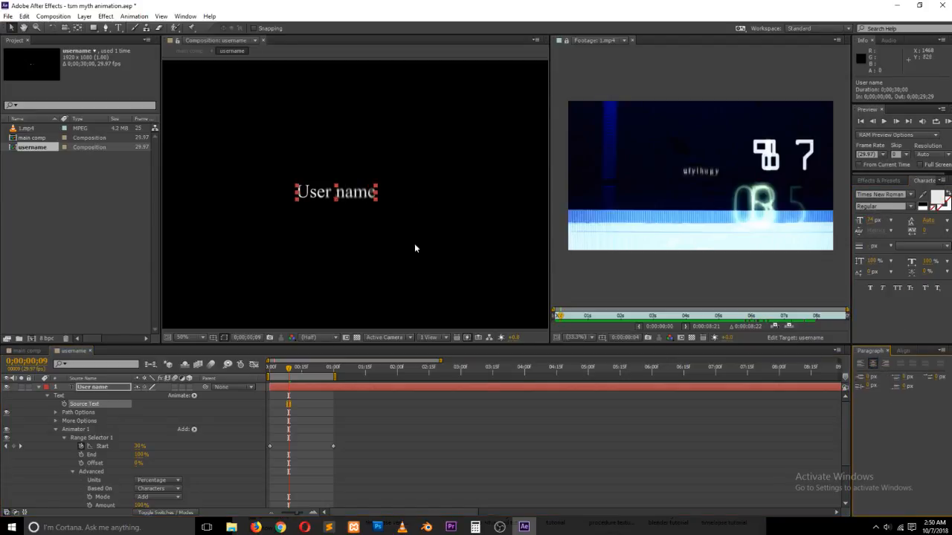
- Align the User name text layer to the composition's horizontal and vertical center
{"action": "scroll", "coordinate": [293, 168], "scroll_direction": "down", "scroll_amount": 1}
{"action": "scroll", "coordinate": [296, 171], "scroll_direction": "up", "scroll_amount": 1}
{"action": "scroll", "coordinate": [297, 173], "scroll_direction": "down", "scroll_amount": 1}
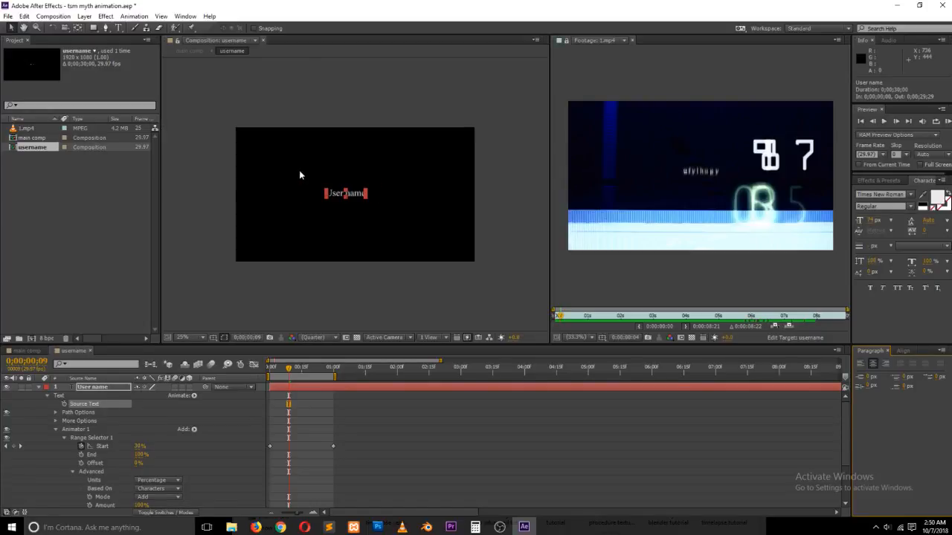
{"action": "scroll", "coordinate": [300, 172], "scroll_direction": "up", "scroll_amount": 1}
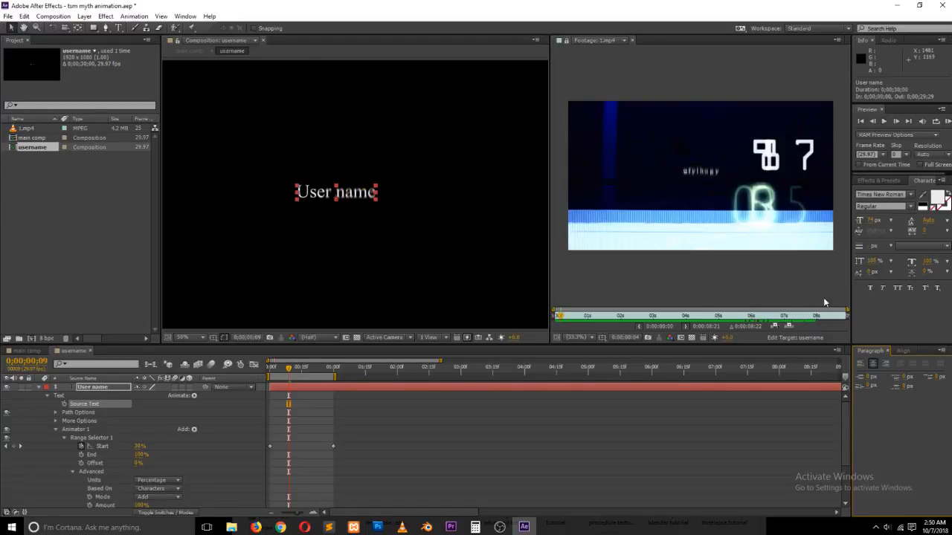
{"action": "left_click", "coordinate": [903, 350]}
{"action": "left_click", "coordinate": [878, 374]}
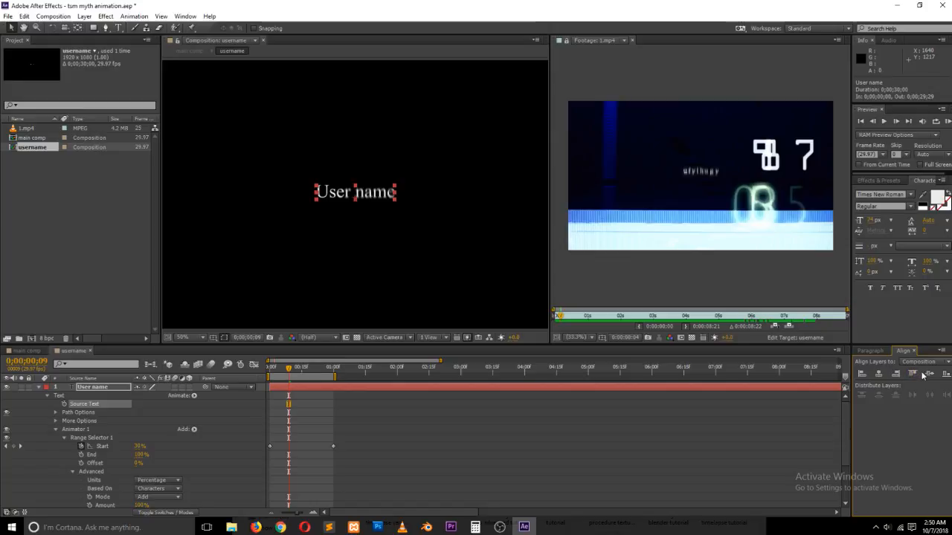
{"action": "left_click", "coordinate": [928, 374]}
- At 0;00;00;03, increase Animator 1's vertical blur to 27.0 while keeping the horizontal blur at 0.0
{"action": "left_click_drag", "start_coordinate": [288, 368], "coordinate": [276, 368]}
{"action": "scroll", "coordinate": [156, 467], "scroll_direction": "down", "scroll_amount": 1}
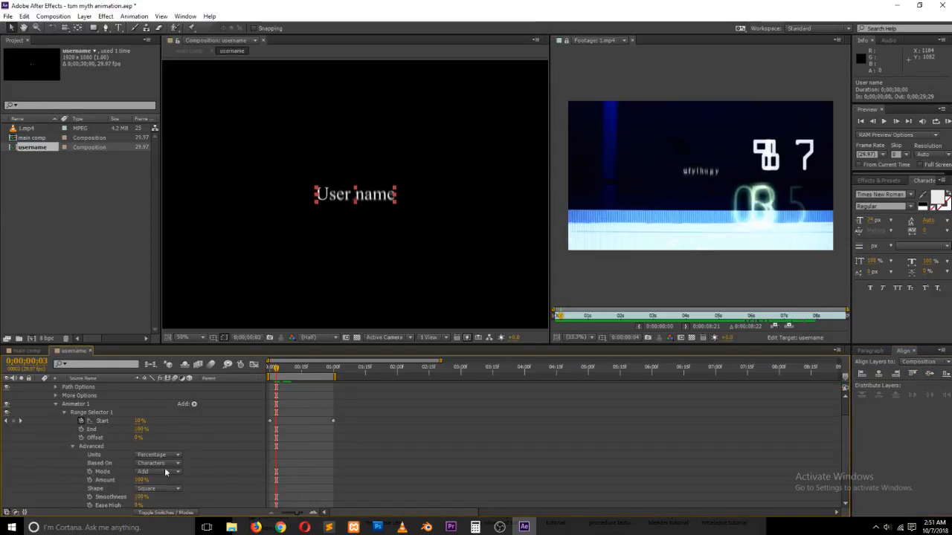
{"action": "scroll", "coordinate": [214, 464], "scroll_direction": "down", "scroll_amount": 1}
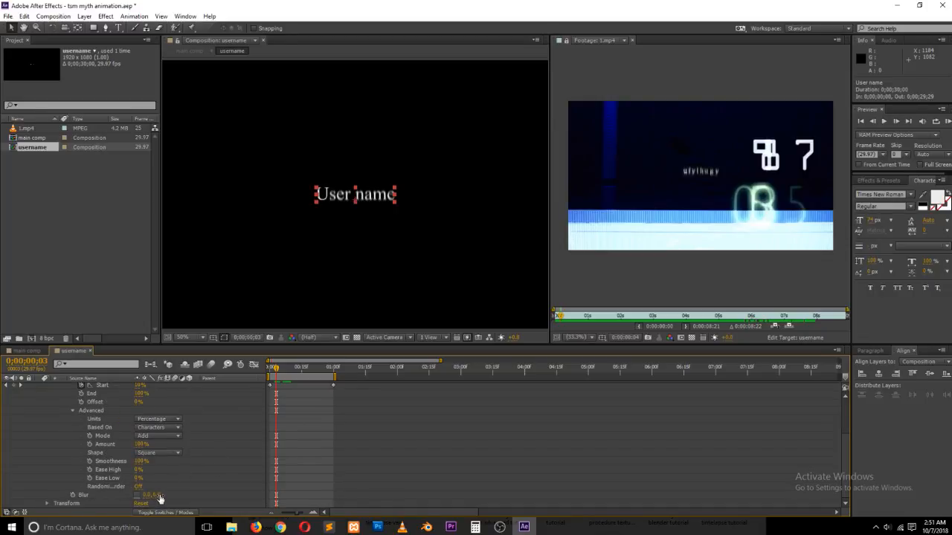
{"action": "left_click_drag", "start_coordinate": [156, 496], "coordinate": [169, 494]}
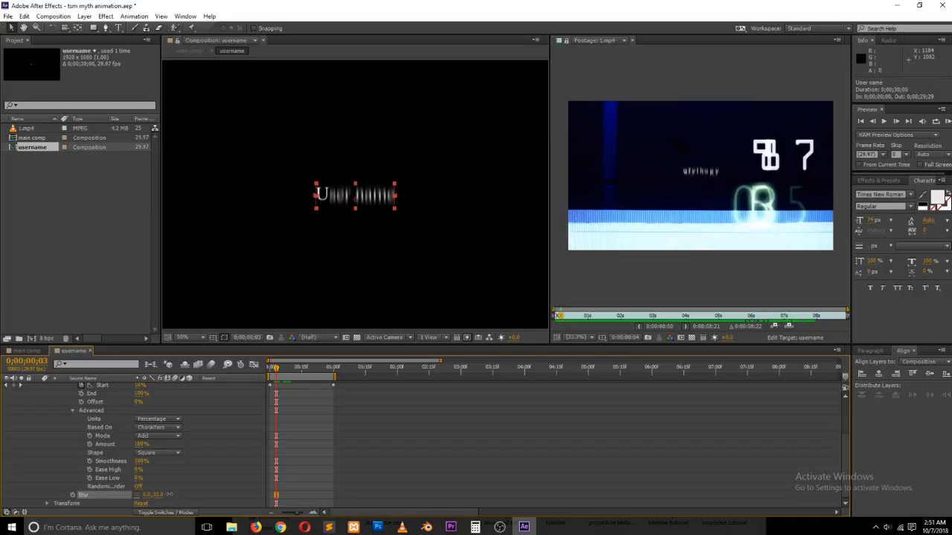
- Preview the username blur reveal from the first frame and compare it with the 1.mp4 footage at 0;00;00;11
{"action": "left_click_drag", "start_coordinate": [278, 371], "coordinate": [238, 380]}
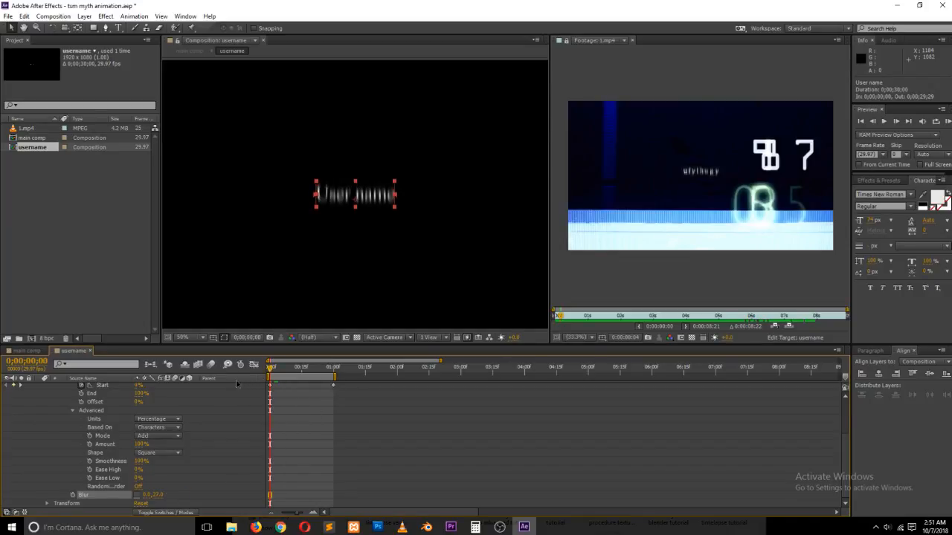
{"action": "key", "text": "KP_0"}
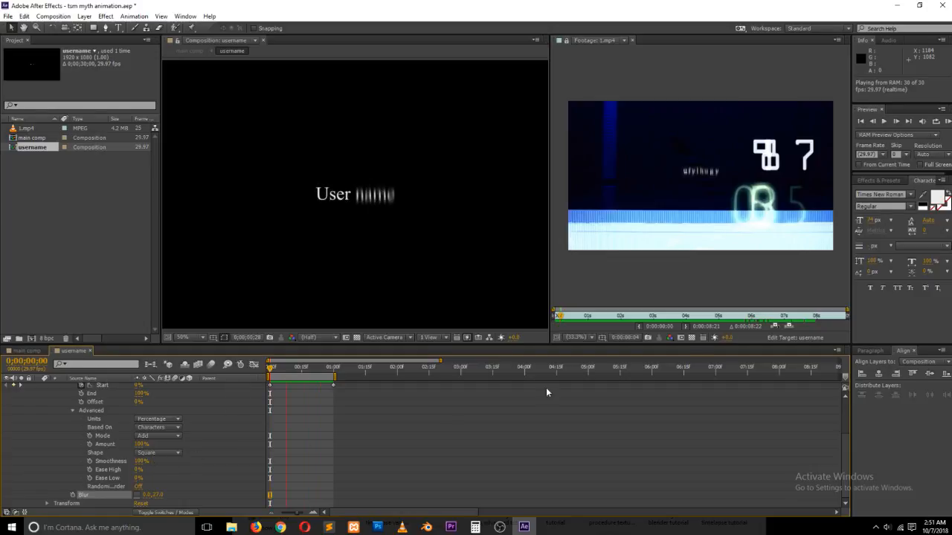
{"action": "left_click", "coordinate": [650, 295]}
{"action": "left_click", "coordinate": [454, 272]}
{"action": "key", "text": "space"}
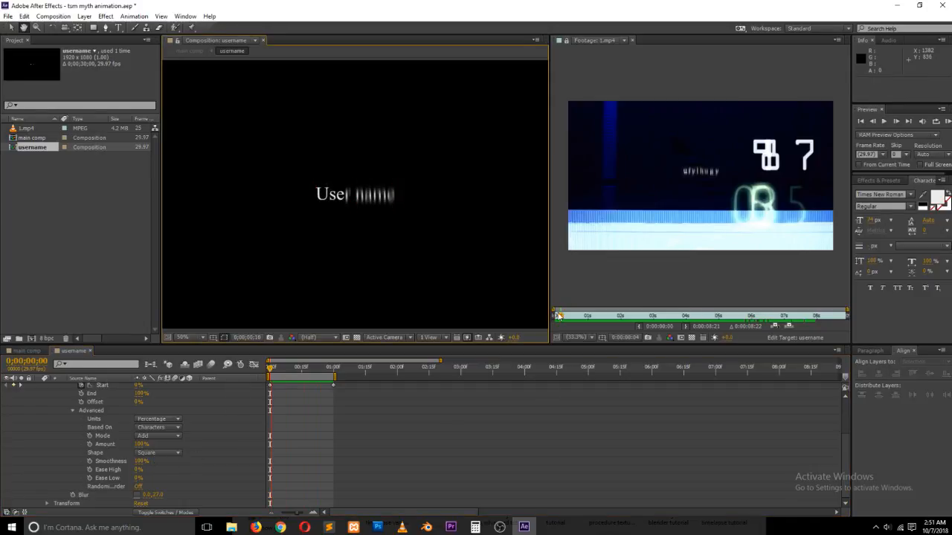
{"action": "left_click_drag", "start_coordinate": [561, 317], "coordinate": [569, 317]}
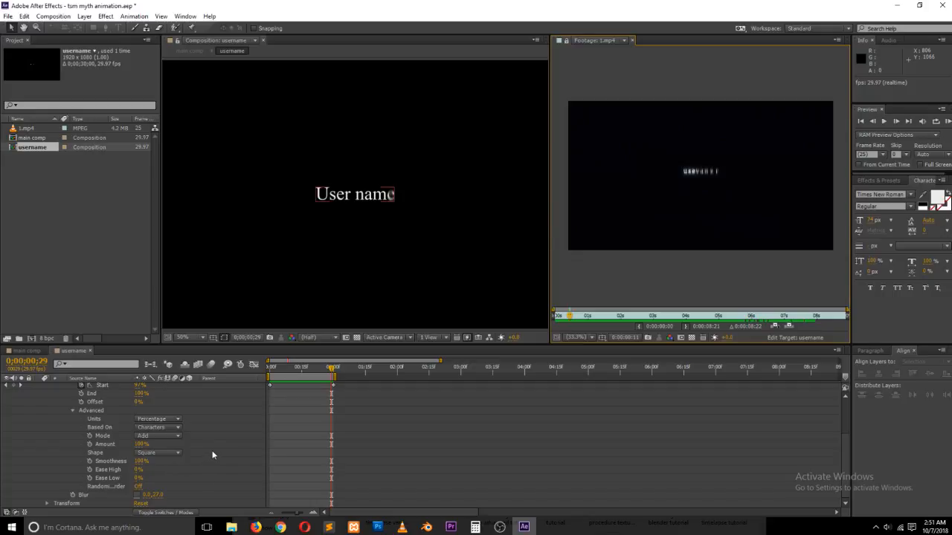
- Try adding a Character Offset animator to the User name text
{"action": "scroll", "coordinate": [85, 464], "scroll_direction": "up", "scroll_amount": 3}
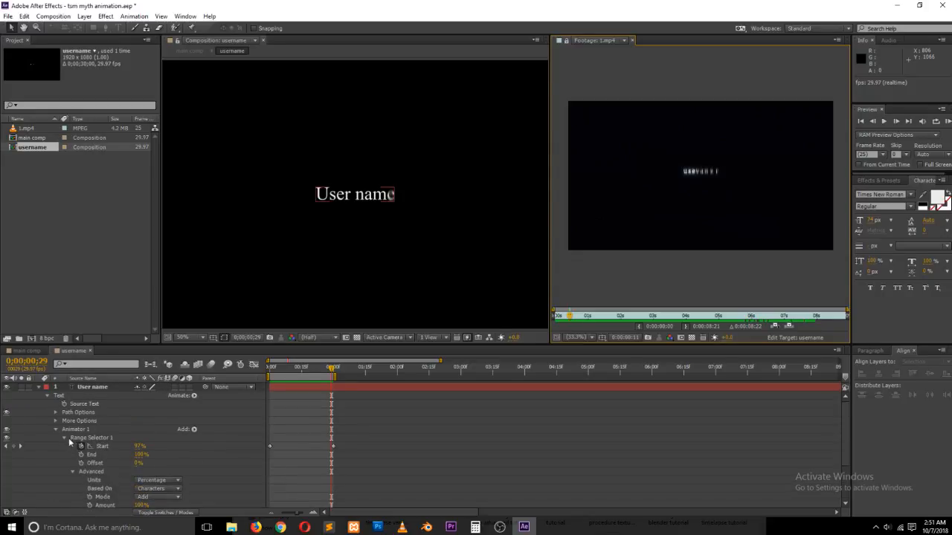
{"action": "left_click", "coordinate": [65, 438]}
{"action": "left_click", "coordinate": [193, 429]}
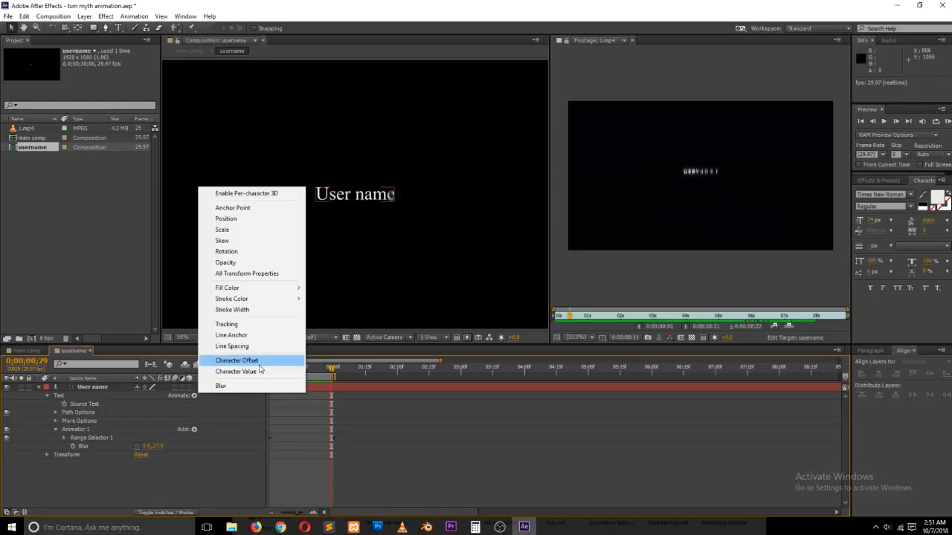
{"action": "left_click", "coordinate": [253, 360]}
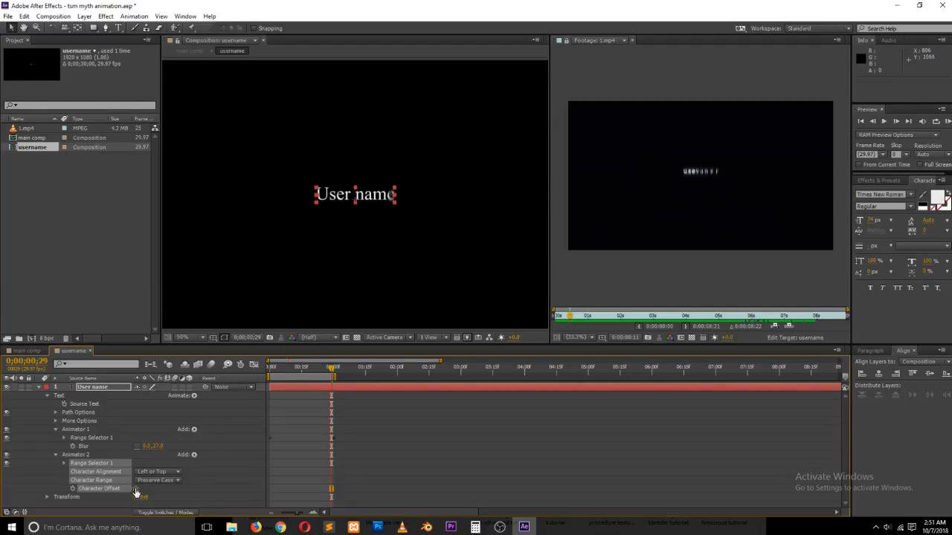
{"action": "mouse_move", "coordinate": [140, 488]}
{"action": "left_mouse_down"}
{"action": "mouse_move", "coordinate": [160, 488]}
{"action": "mouse_move", "coordinate": [148, 489]}
{"action": "left_mouse_up"}
{"action": "key", "text": "ctrl+z"}
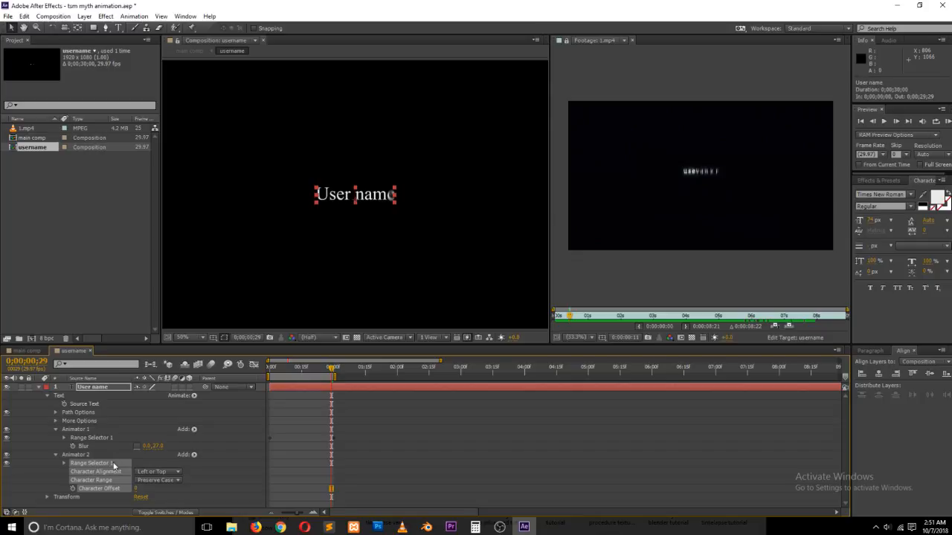
{"action": "key", "text": "ctrl+z"}
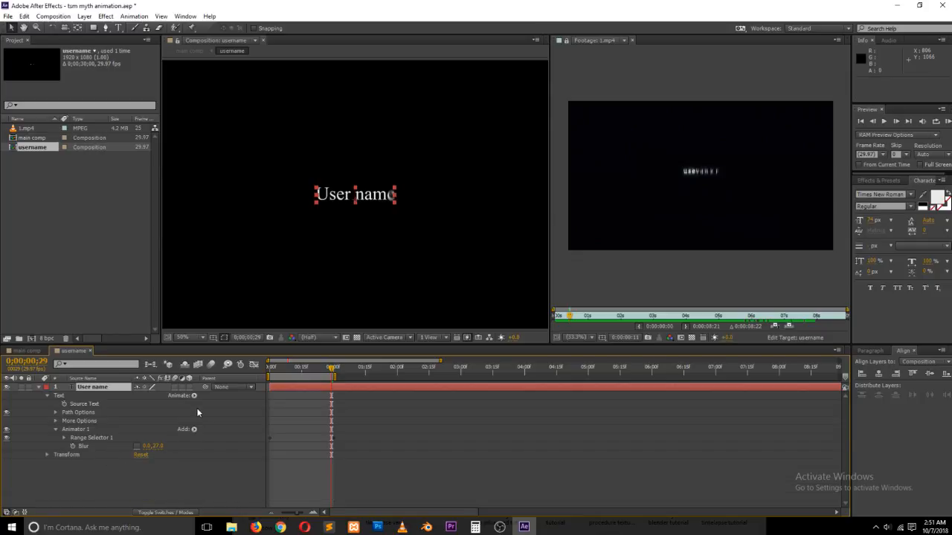
- Try a Character Value animator set to 83 on the User name text, and delete its selected properties
{"action": "left_click", "coordinate": [194, 395]}
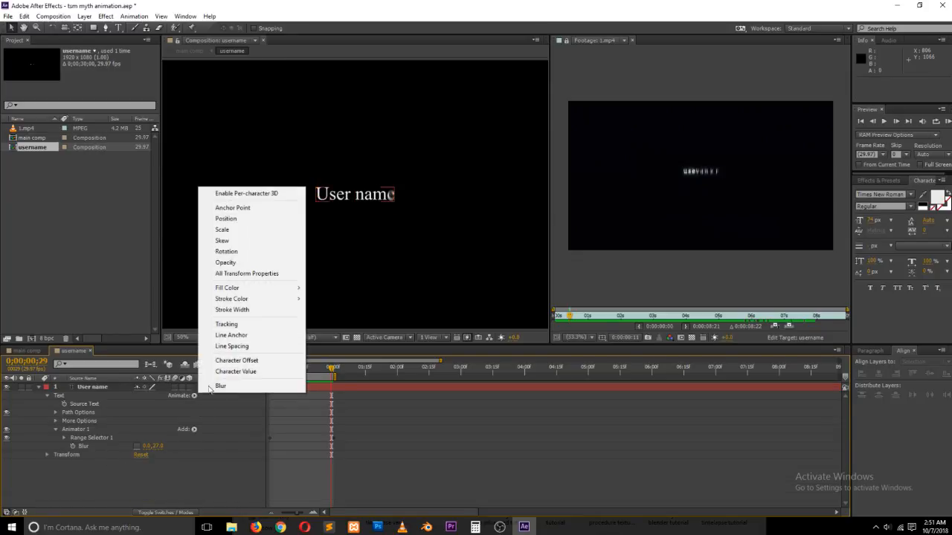
{"action": "left_click", "coordinate": [231, 371]}
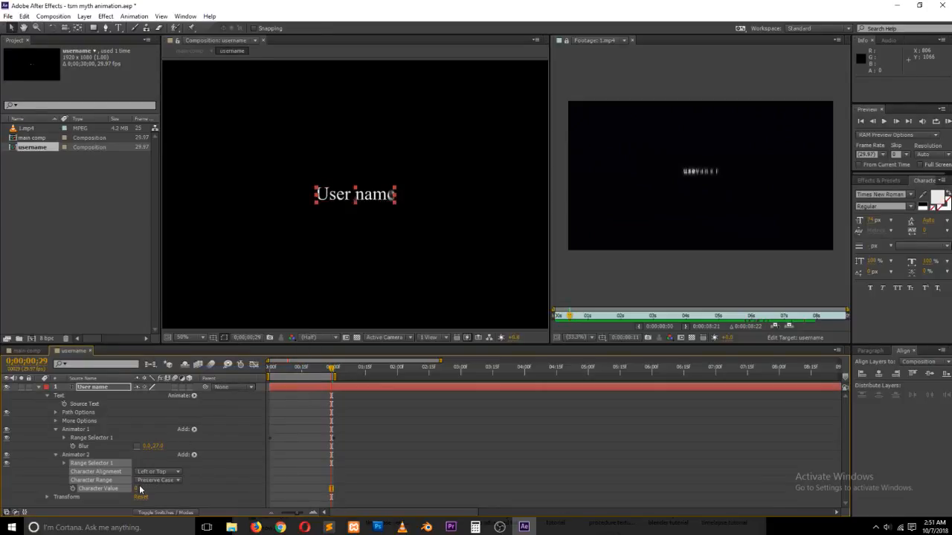
{"action": "left_click_drag", "start_coordinate": [140, 489], "coordinate": [176, 488]}
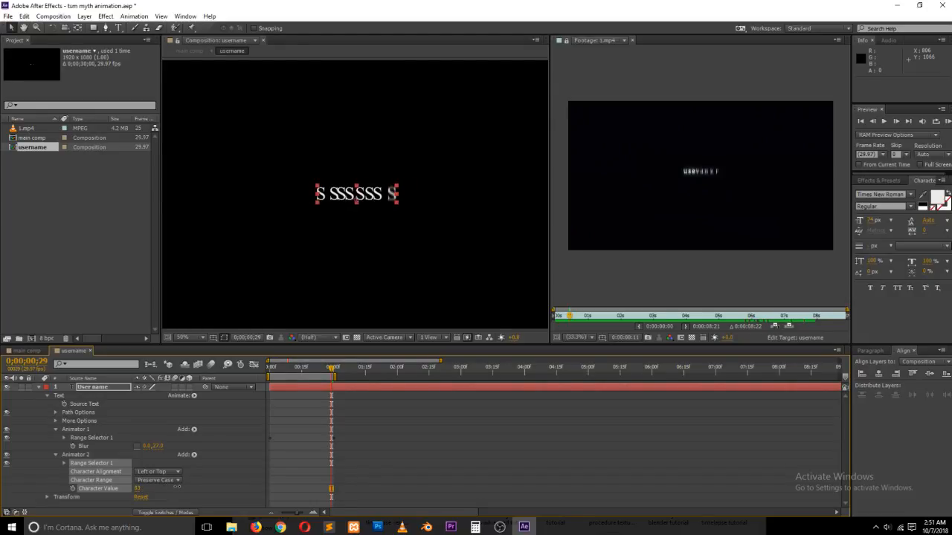
{"action": "key", "text": "Delete"}
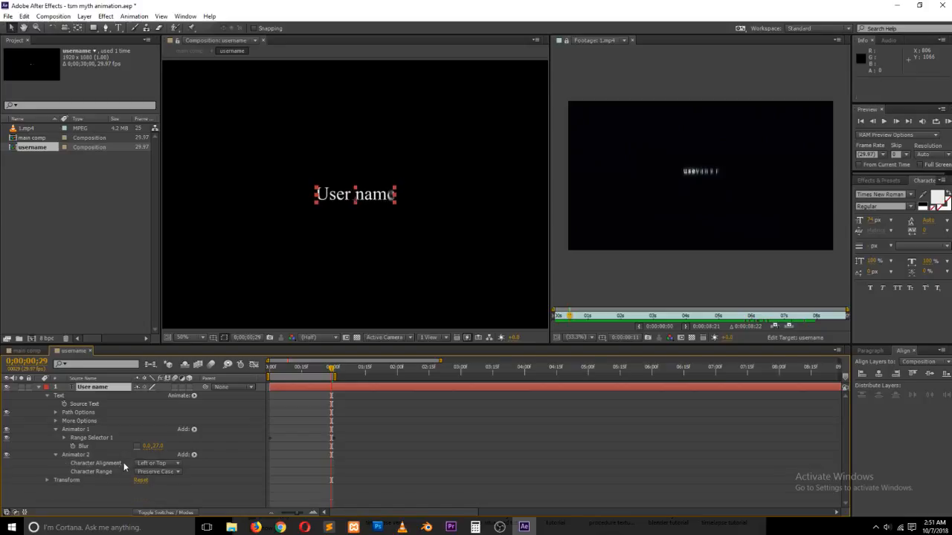
- Add a new Character Offset animator to the User name text layer
{"action": "left_click", "coordinate": [195, 431]}
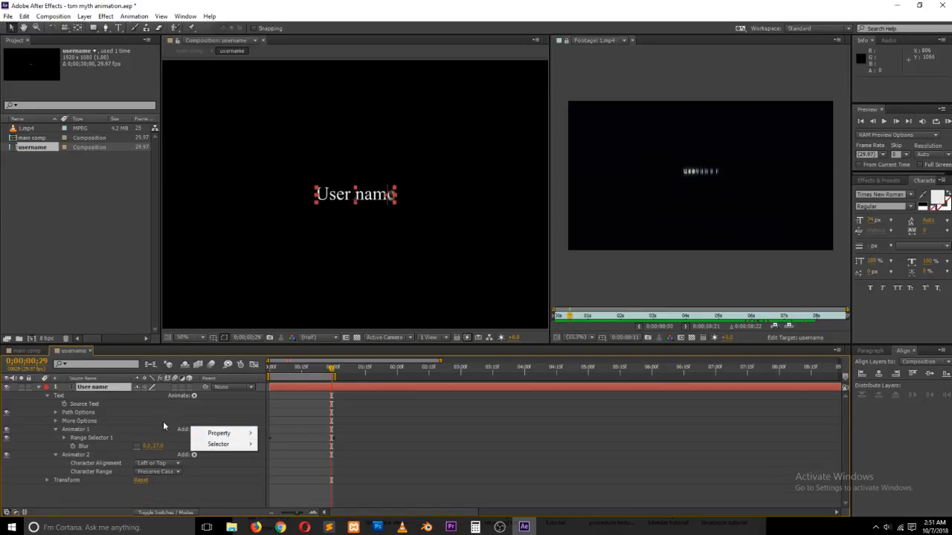
{"action": "left_click", "coordinate": [163, 421]}
{"action": "left_click", "coordinate": [194, 396]}
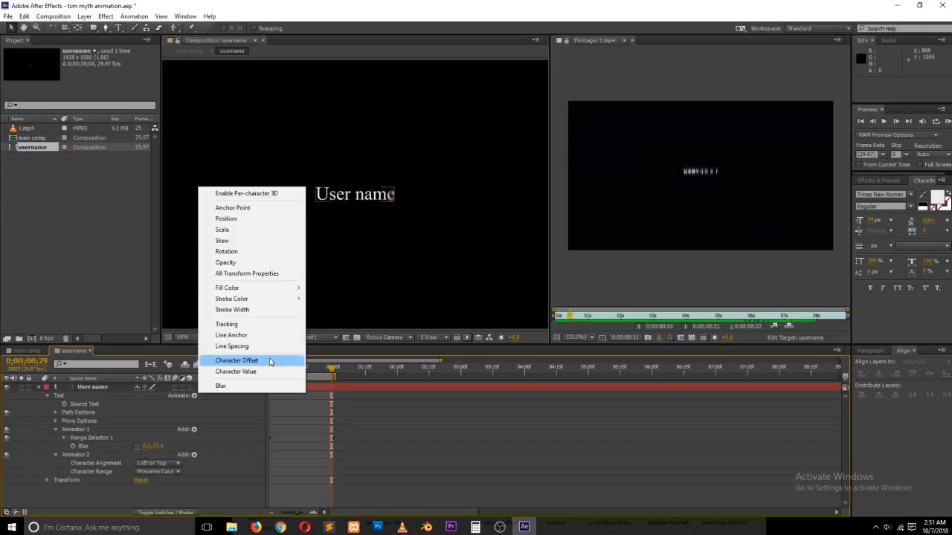
{"action": "left_click", "coordinate": [245, 360]}
{"action": "scroll", "coordinate": [190, 466], "scroll_direction": "down", "scroll_amount": 1}
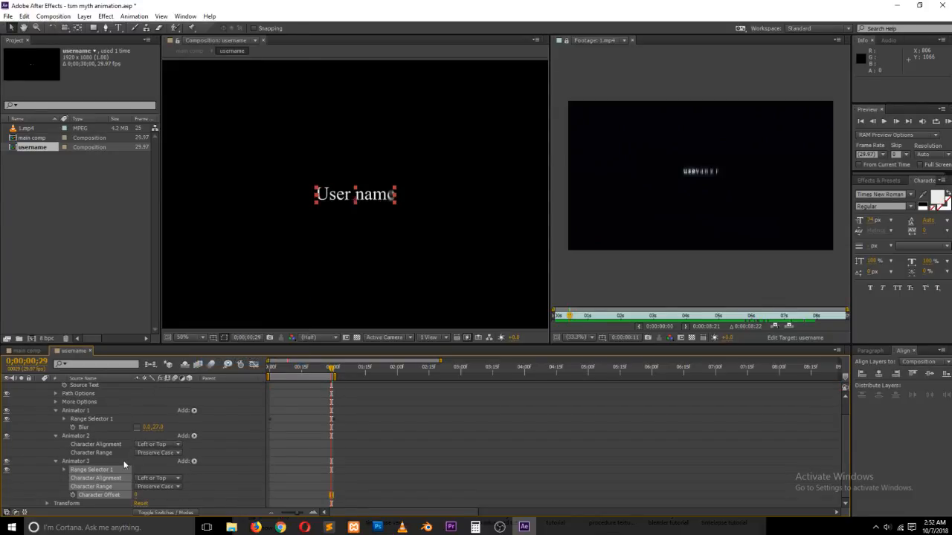
{"action": "left_click", "coordinate": [239, 472]}
- Test a raised Character Offset on the text at 0;00;00;00 and reset the value to 0
{"action": "left_click_drag", "start_coordinate": [284, 369], "coordinate": [251, 372]}
{"action": "left_click_drag", "start_coordinate": [132, 498], "coordinate": [138, 496]}
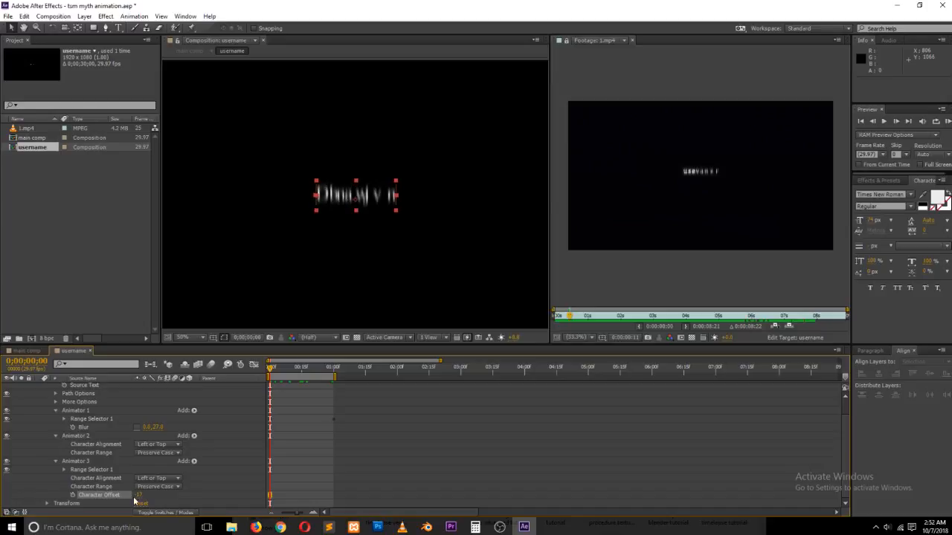
{"action": "left_click", "coordinate": [139, 495]}
{"action": "type", "text": "0"}
{"action": "key", "text": "Return"}
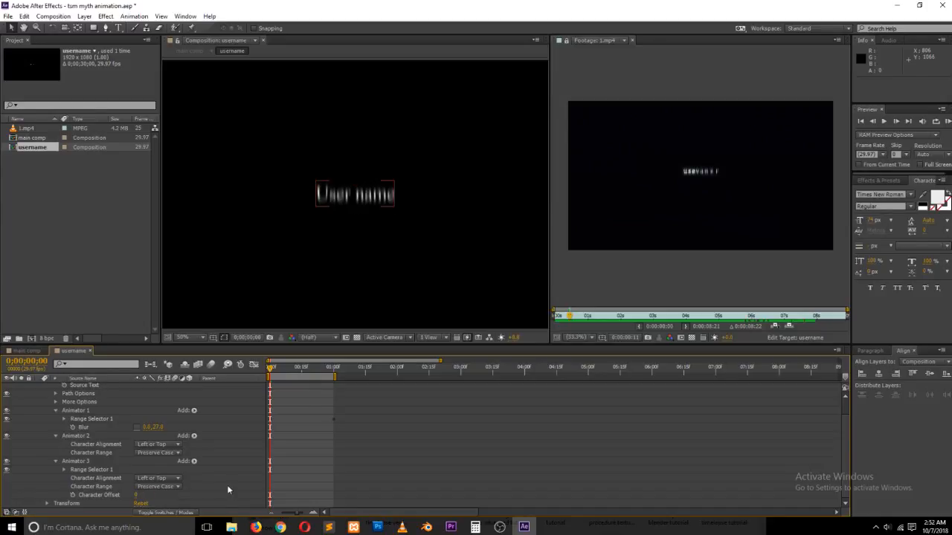
- Expand Animator 3's Range Selector 1, test its Start value, and return Start to 0%
{"action": "left_click", "coordinate": [64, 469]}
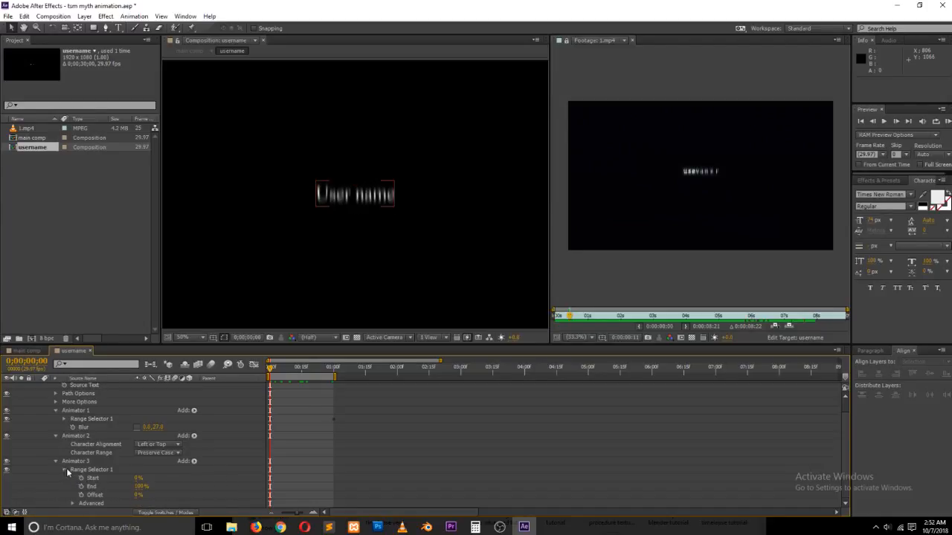
{"action": "scroll", "coordinate": [89, 453], "scroll_direction": "down", "scroll_amount": 2}
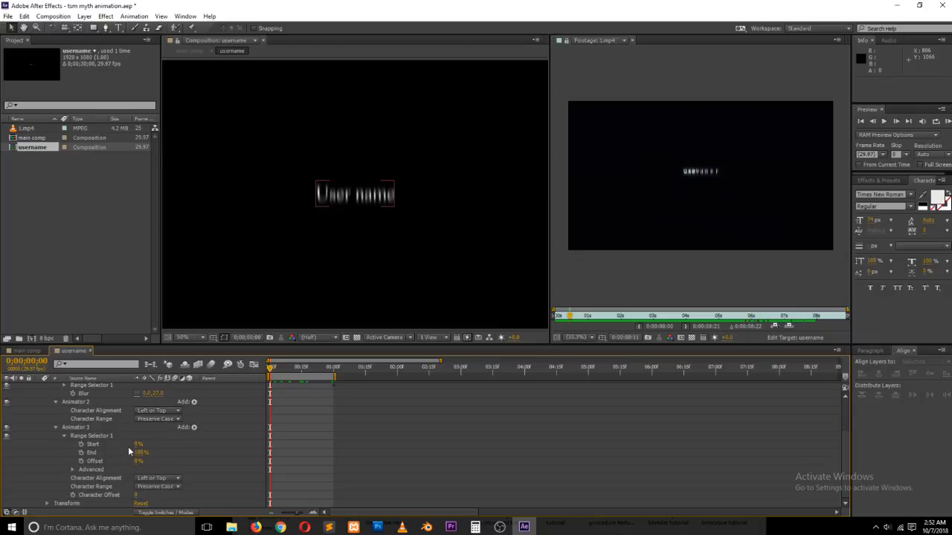
{"action": "left_click", "coordinate": [281, 527]}
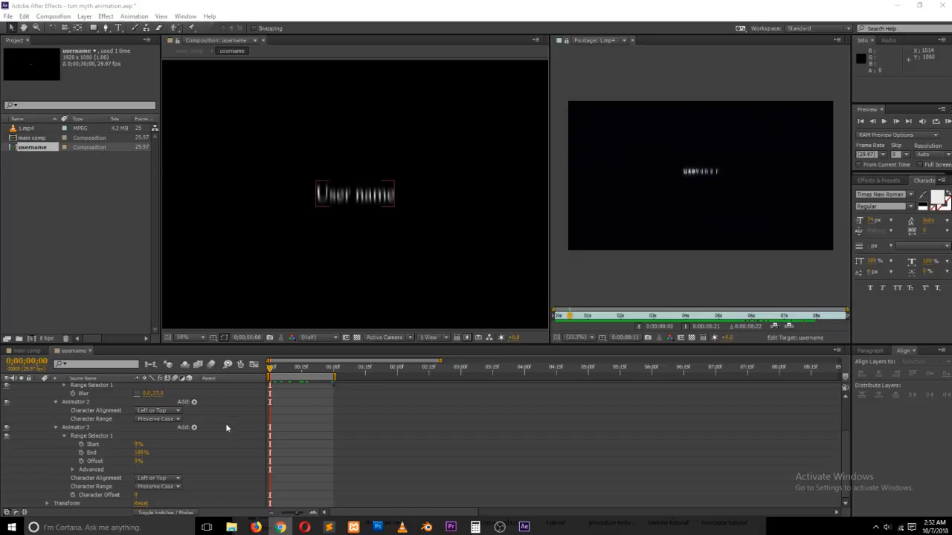
{"action": "left_click", "coordinate": [139, 444]}
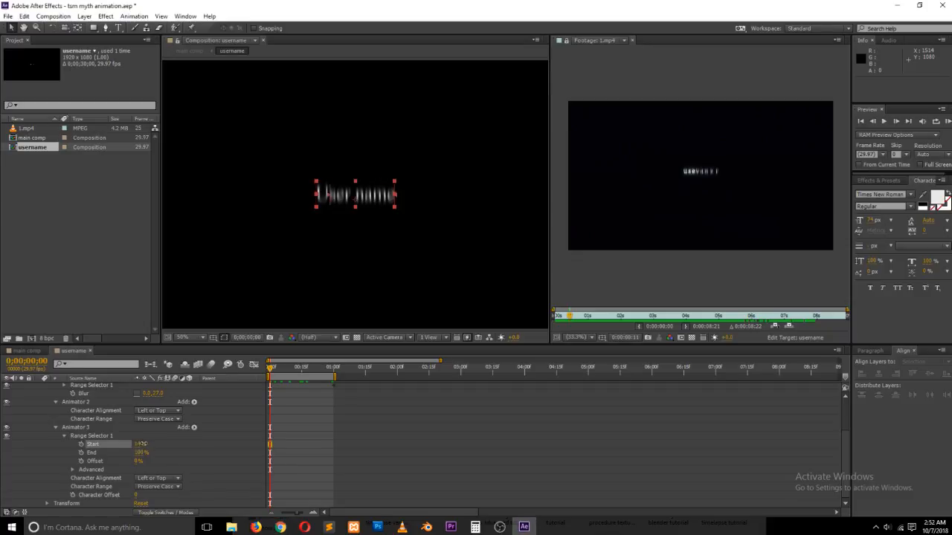
{"action": "mouse_move", "coordinate": [141, 444]}
{"action": "left_mouse_down"}
{"action": "mouse_move", "coordinate": [151, 444]}
{"action": "mouse_move", "coordinate": [134, 444]}
{"action": "left_mouse_up"}
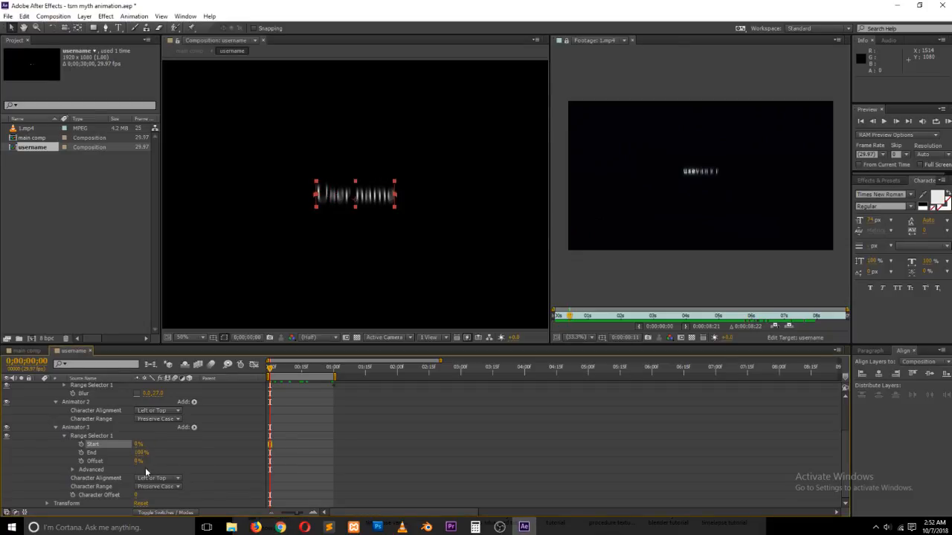
- Try different Character Offset values on Animator 3 and set the offset to 16
{"action": "left_click_drag", "start_coordinate": [141, 494], "coordinate": [131, 444]}
{"action": "left_click_drag", "start_coordinate": [139, 495], "coordinate": [141, 496]}
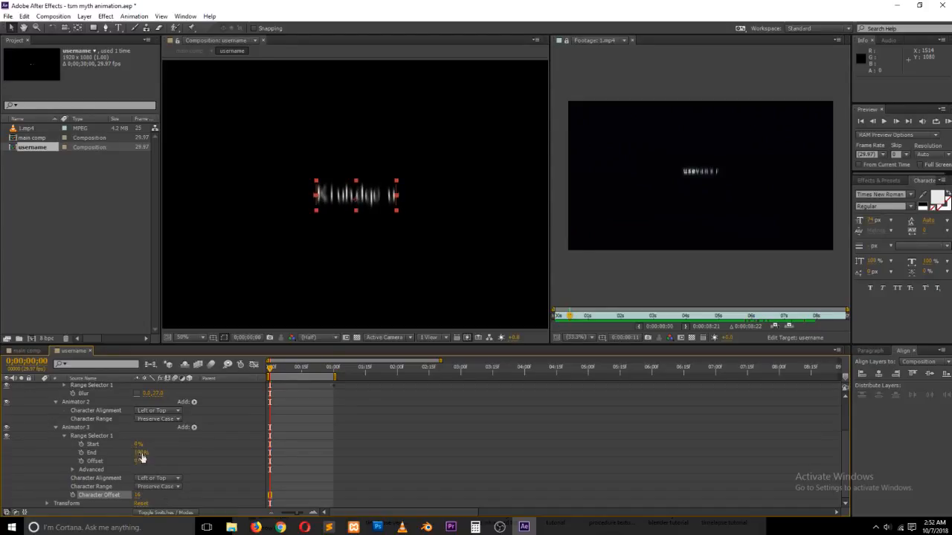
{"action": "left_click_drag", "start_coordinate": [138, 496], "coordinate": [275, 492]}
{"action": "left_click", "coordinate": [139, 496]}
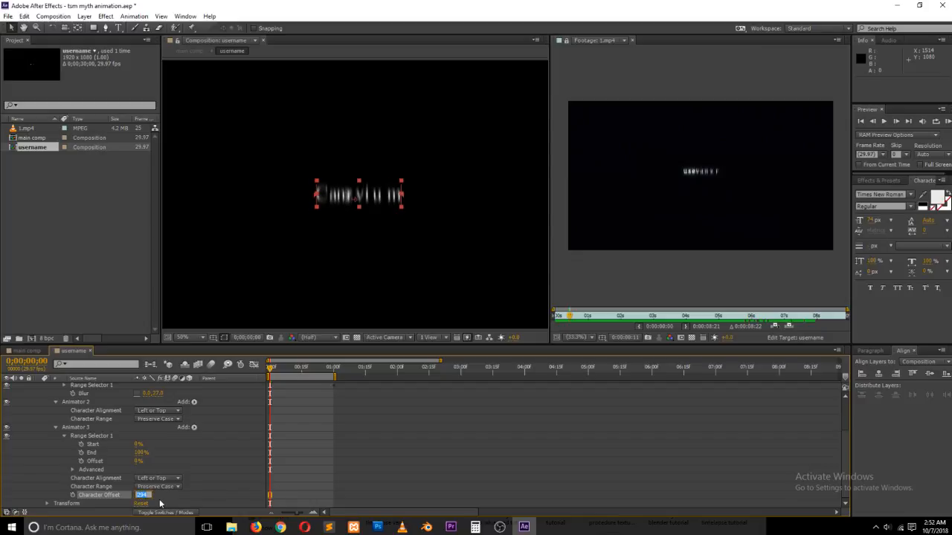
{"action": "type", "text": "5"}
{"action": "left_click", "coordinate": [177, 487]}
{"action": "left_click", "coordinate": [206, 474]}
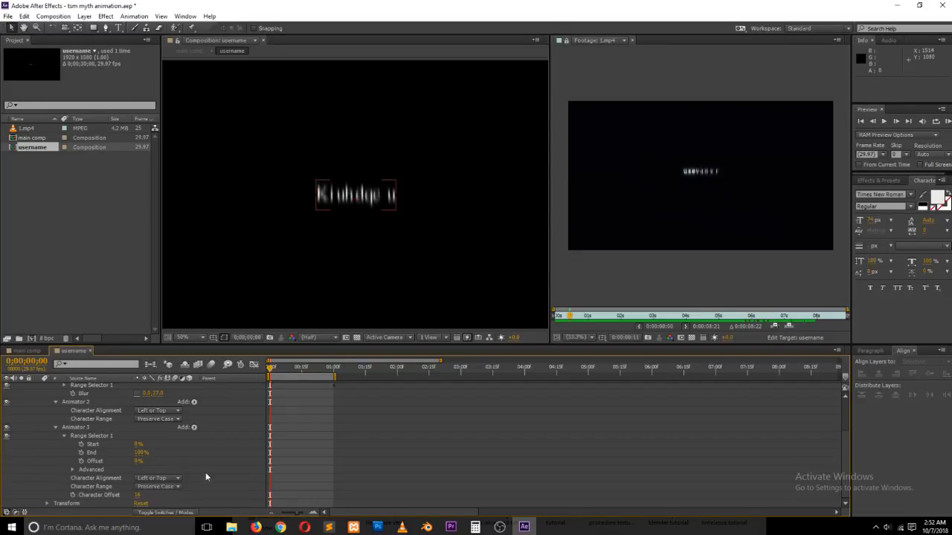
- Keyframe Animator 3's range Start from 0% at 0;00;00;00 to 100% at 0;00;01;00 and preview the animation
{"action": "left_click", "coordinate": [82, 444]}
{"action": "left_click_drag", "start_coordinate": [285, 369], "coordinate": [333, 369]}
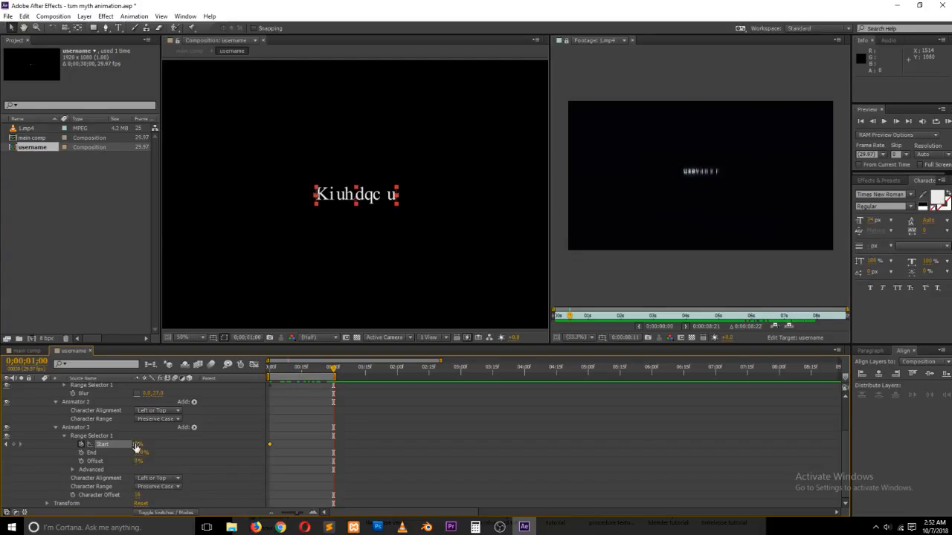
{"action": "left_click_drag", "start_coordinate": [137, 444], "coordinate": [186, 443]}
{"action": "left_click", "coordinate": [216, 451]}
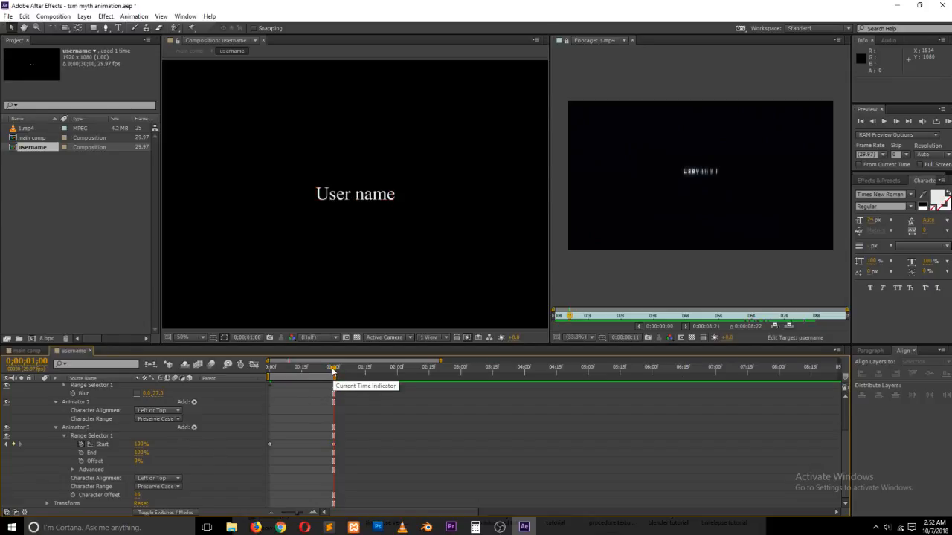
{"action": "left_click_drag", "start_coordinate": [332, 370], "coordinate": [302, 372]}
{"action": "key", "text": "KP_0"}
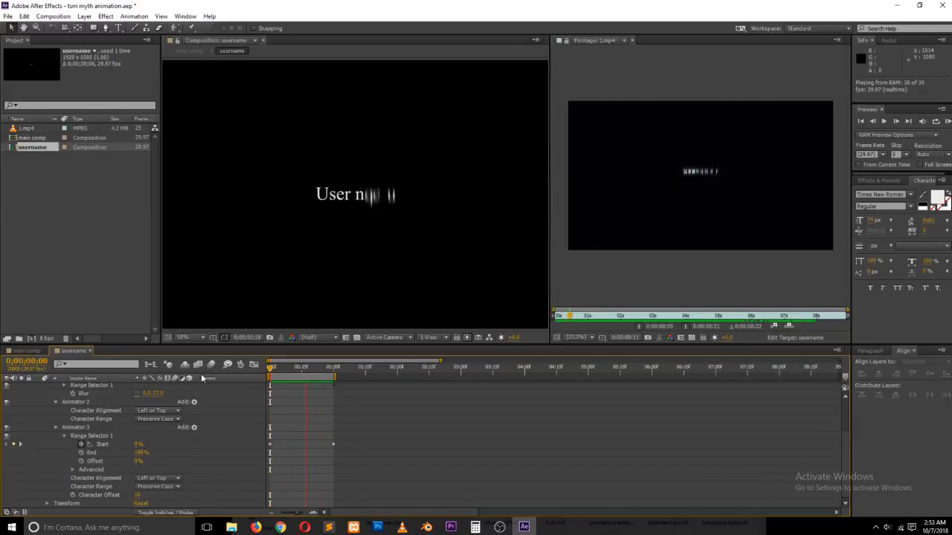
- Stop the username preview and replay the opening of 1.mp4 to examine the timing and look of its text reveal
{"action": "key", "text": "space"}
{"action": "key", "text": "space"}
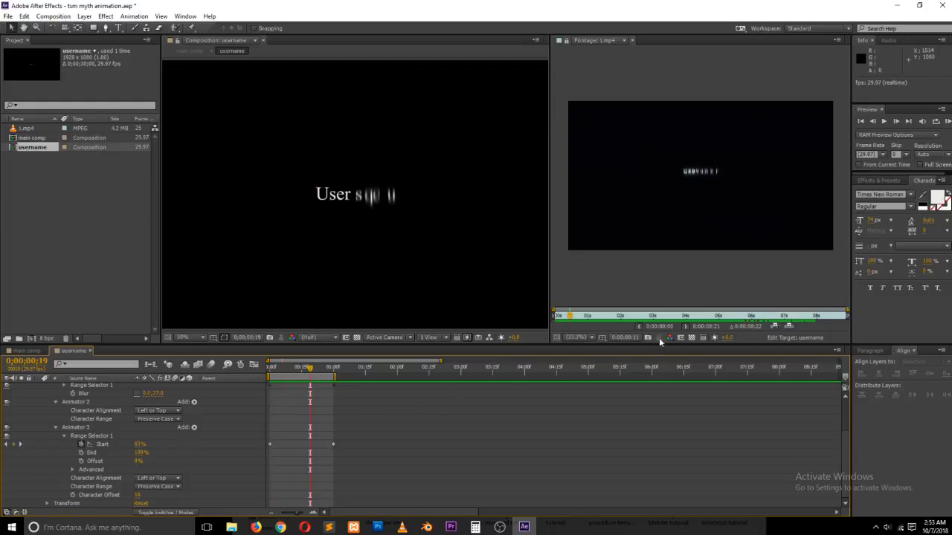
{"action": "left_click_drag", "start_coordinate": [571, 317], "coordinate": [551, 317]}
{"action": "key", "text": "space"}
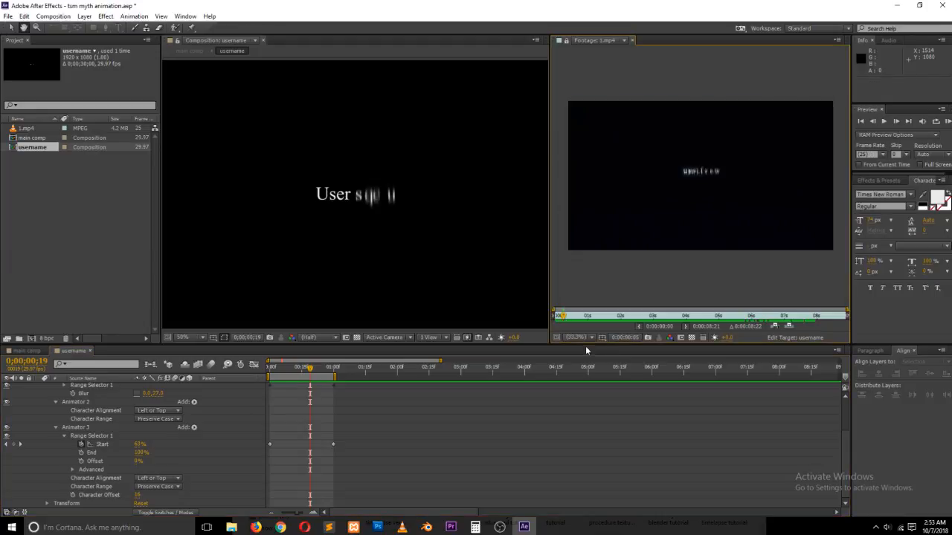
{"action": "key", "text": "space"}
{"action": "left_click_drag", "start_coordinate": [572, 317], "coordinate": [563, 323]}
{"action": "key", "text": "space"}
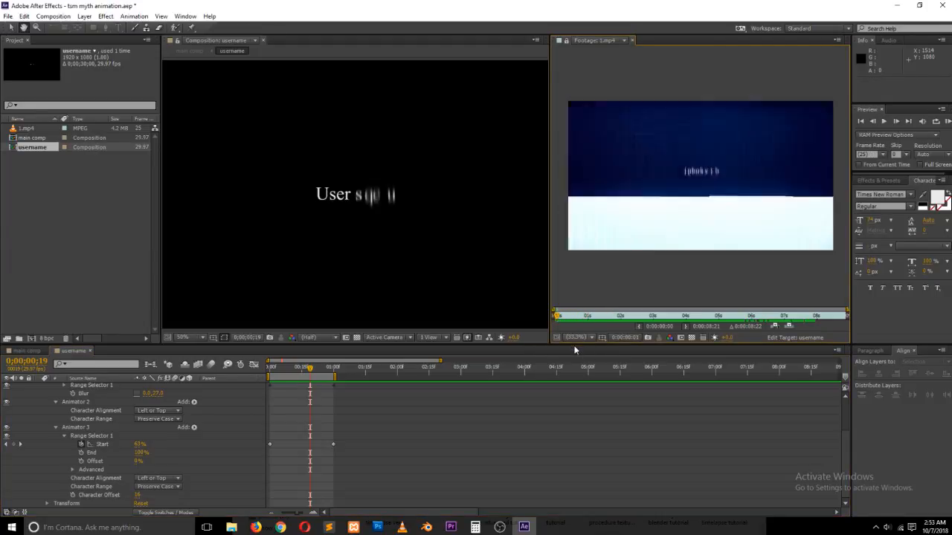
{"action": "key", "text": "space"}
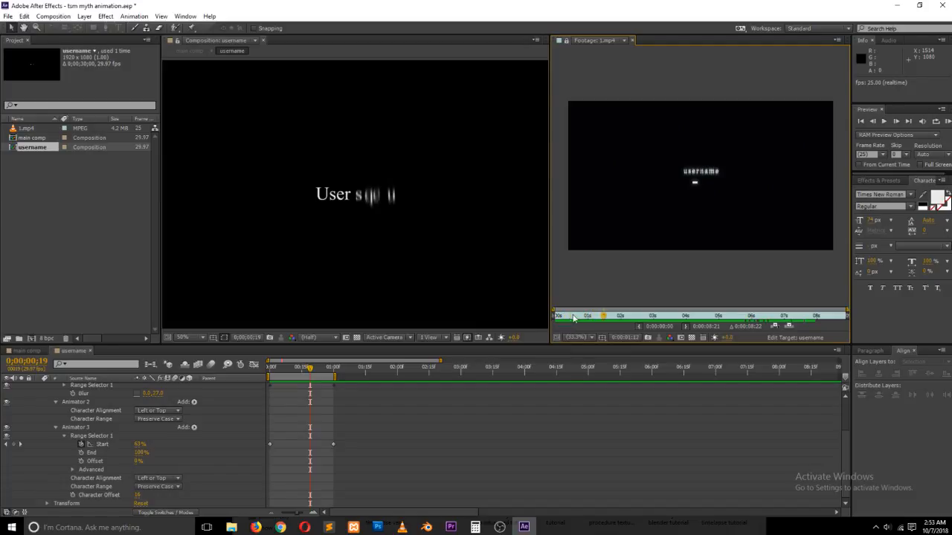
{"action": "left_click_drag", "start_coordinate": [570, 317], "coordinate": [544, 322]}
{"action": "key", "text": "space"}
{"action": "key", "text": "space"}
- Return the username composition to 0;00;00;00 and enlarge the 1.mp4 footage to 100% to examine the blur around its text
{"action": "left_click_drag", "start_coordinate": [296, 368], "coordinate": [264, 375]}
{"action": "key", "text": "space"}
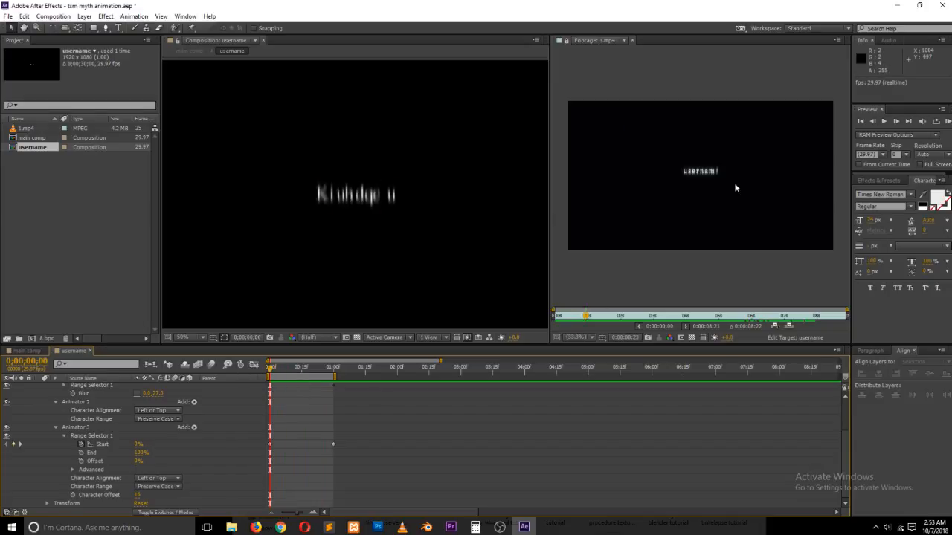
{"action": "left_click", "coordinate": [707, 259]}
{"action": "scroll", "coordinate": [713, 167], "scroll_direction": "up", "scroll_amount": 2}
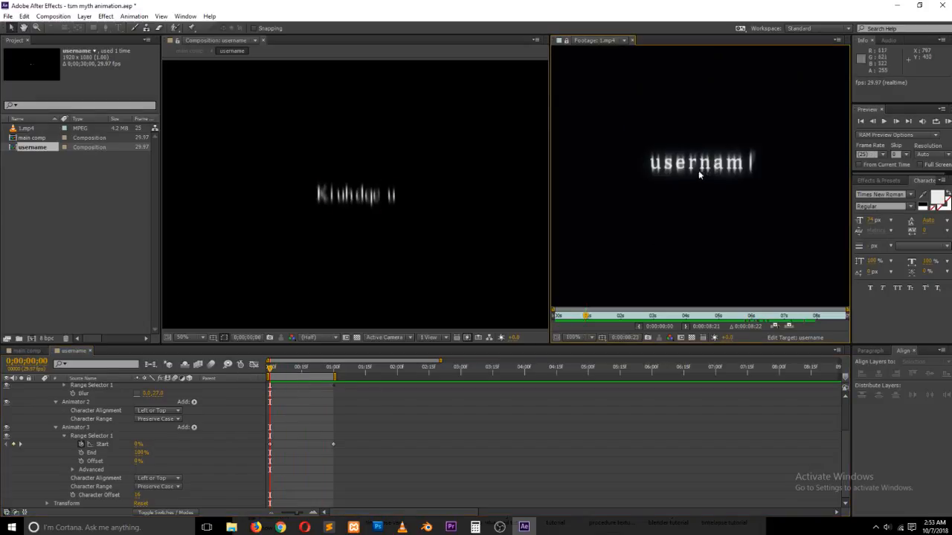
- Save the project and collapse the User name layer's properties
{"action": "scroll", "coordinate": [82, 439], "scroll_direction": "up", "scroll_amount": 2}
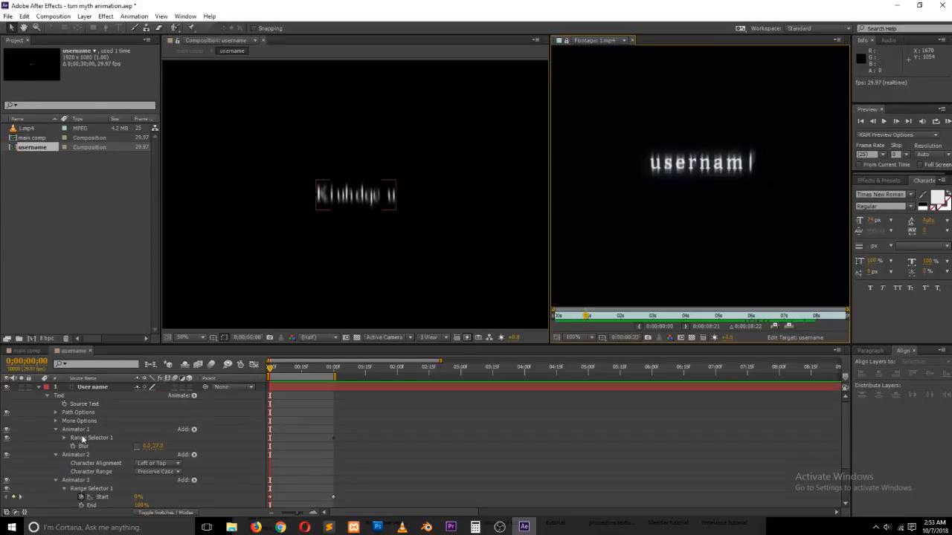
{"action": "left_click", "coordinate": [39, 387]}
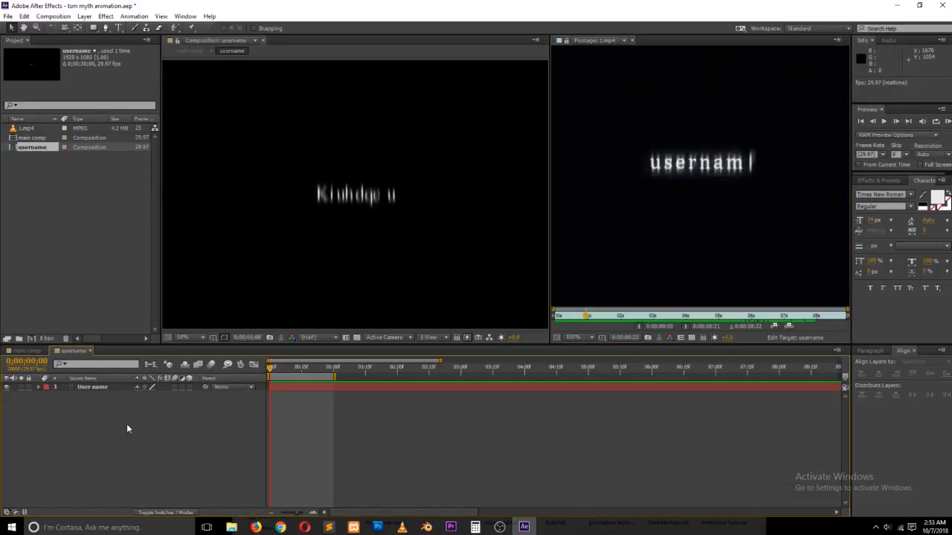
{"action": "key", "text": "ctrl+s"}
{"action": "left_click", "coordinate": [39, 387]}
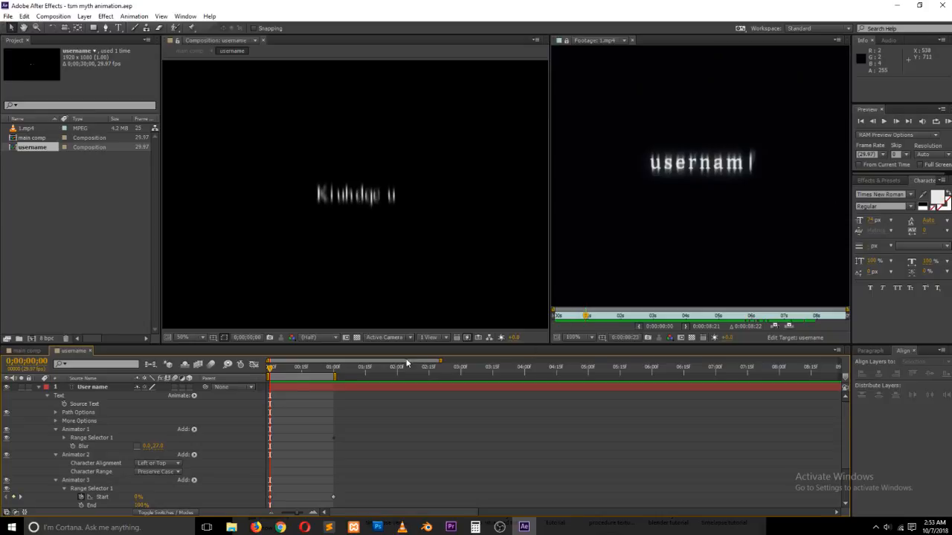
{"action": "left_click", "coordinate": [39, 387]}
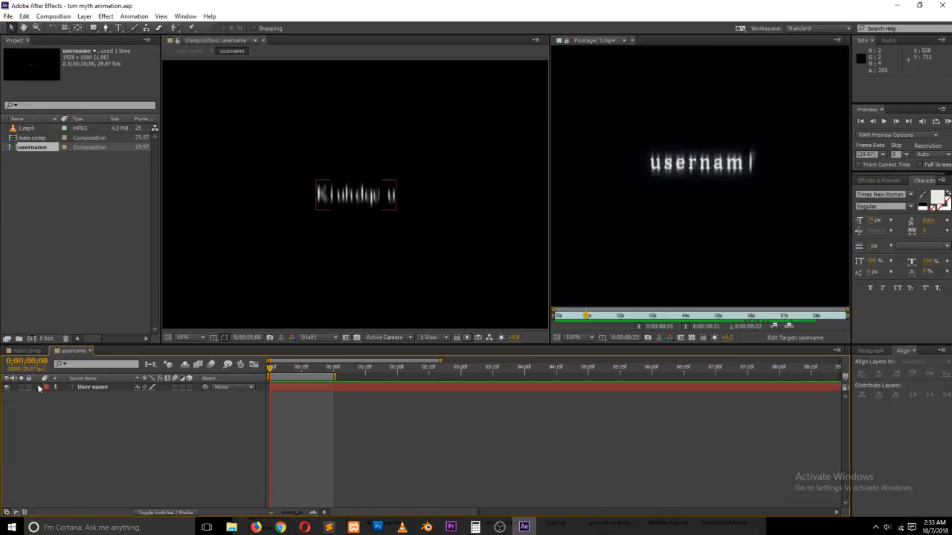
- Switch to the main comp and move the current time to 0;00;01;11
{"action": "left_click", "coordinate": [28, 351]}
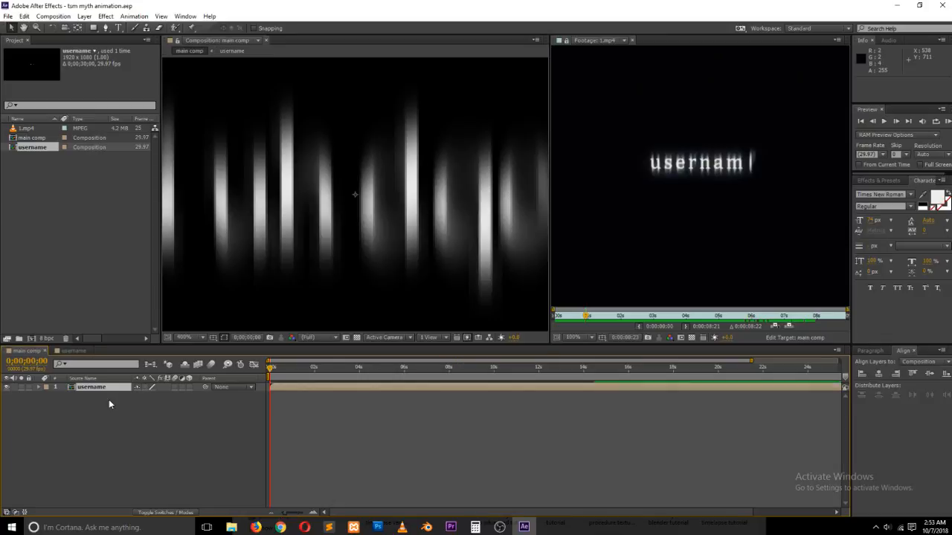
{"action": "scroll", "coordinate": [458, 277], "scroll_direction": "down", "scroll_amount": 4}
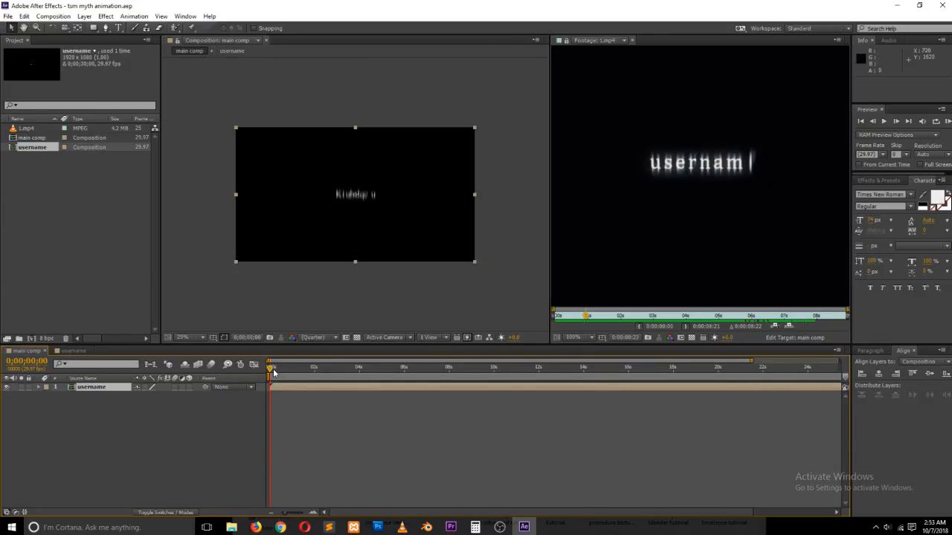
{"action": "left_click_drag", "start_coordinate": [274, 370], "coordinate": [301, 372]}
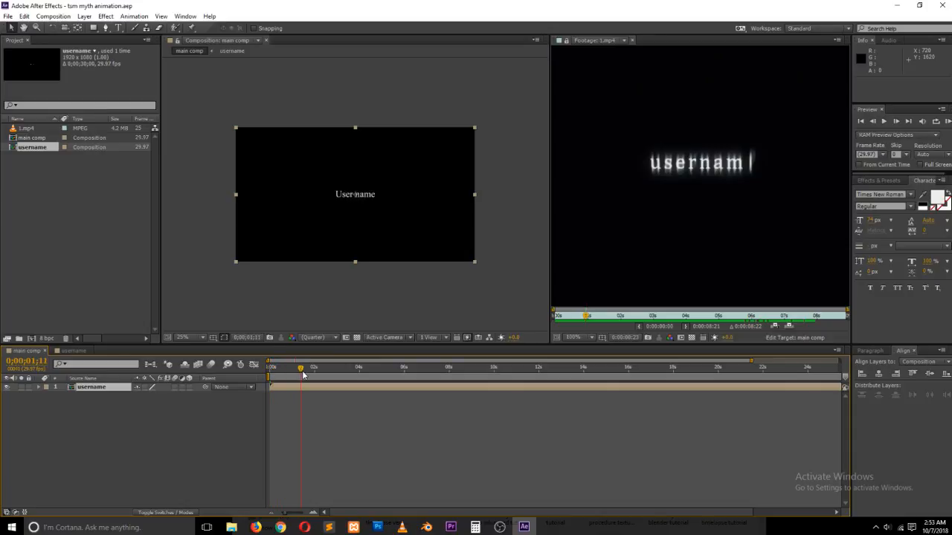
- Try the CC Vector Blur effect on the username layer in the main comp and remove it
{"action": "left_click", "coordinate": [876, 183]}
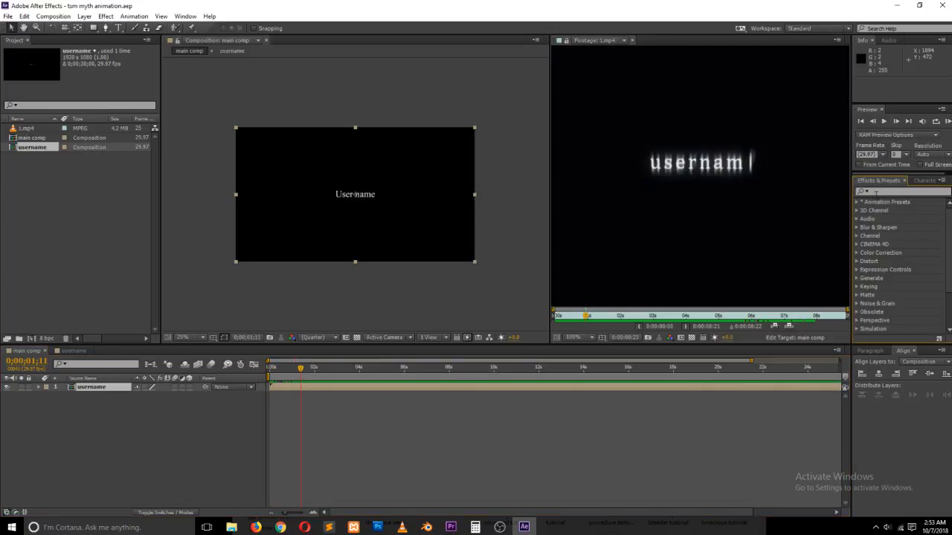
{"action": "left_click", "coordinate": [877, 192]}
{"action": "type", "text": "vec"}
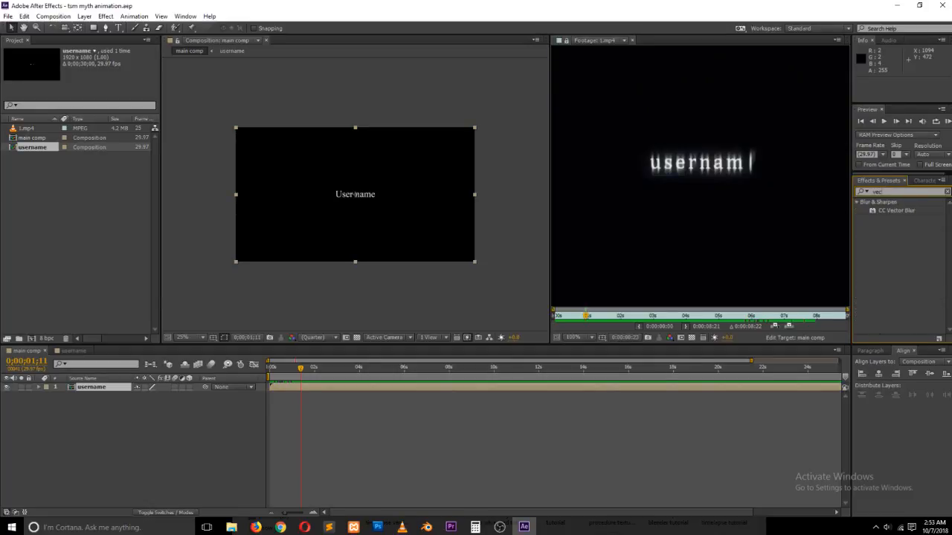
{"action": "left_click_drag", "start_coordinate": [896, 211], "coordinate": [333, 211]}
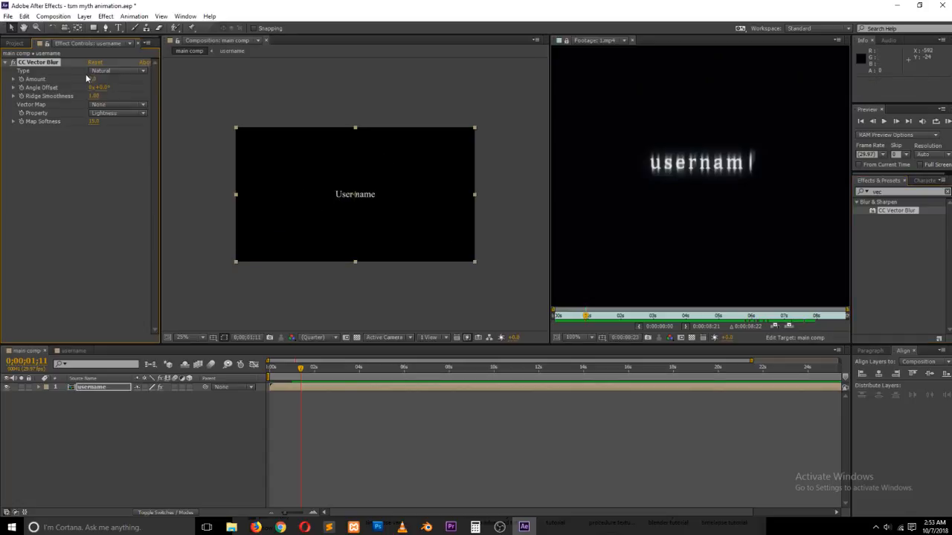
{"action": "mouse_move", "coordinate": [92, 78]}
{"action": "left_mouse_down"}
{"action": "mouse_move", "coordinate": [115, 75]}
{"action": "mouse_move", "coordinate": [92, 79]}
{"action": "left_mouse_up"}
{"action": "key", "text": "Delete"}
- Search the effects for "blur" and apply Box Blur to the username layer
{"action": "left_click", "coordinate": [947, 192]}
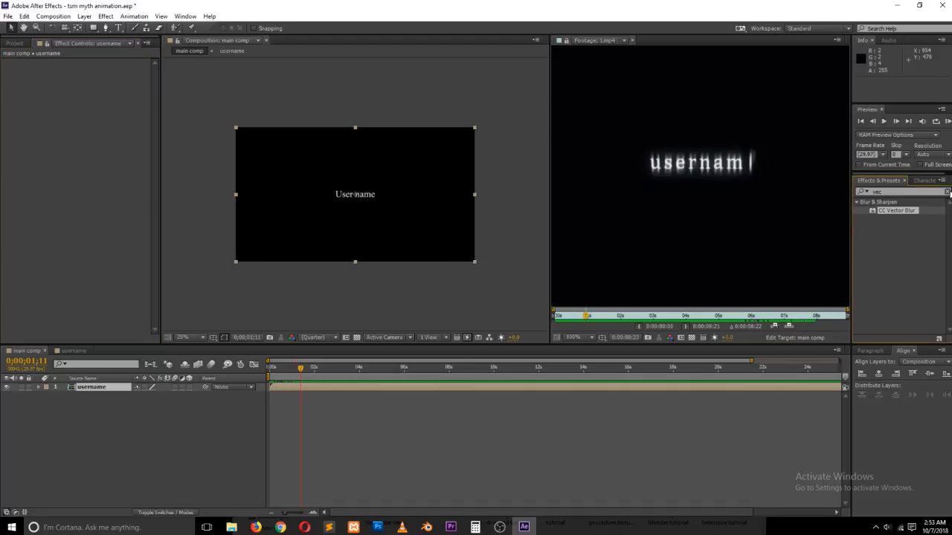
{"action": "left_click", "coordinate": [881, 192]}
{"action": "type", "text": "blur"}
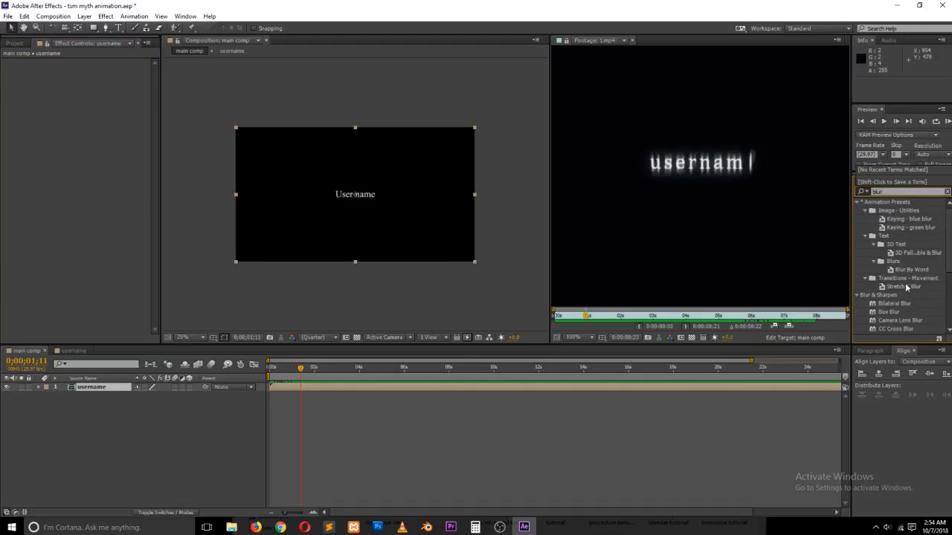
{"action": "scroll", "coordinate": [905, 287], "scroll_direction": "down", "scroll_amount": 3}
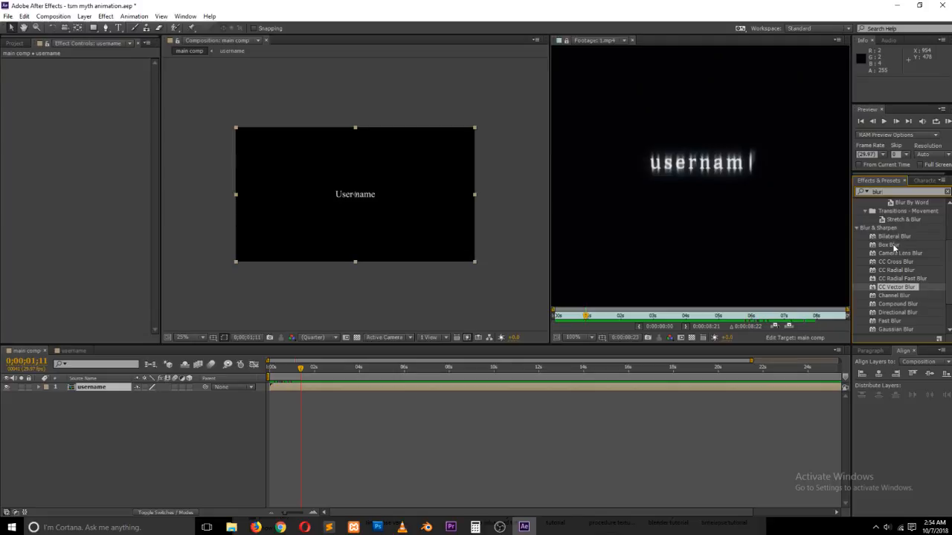
{"action": "left_click_drag", "start_coordinate": [892, 246], "coordinate": [110, 388]}
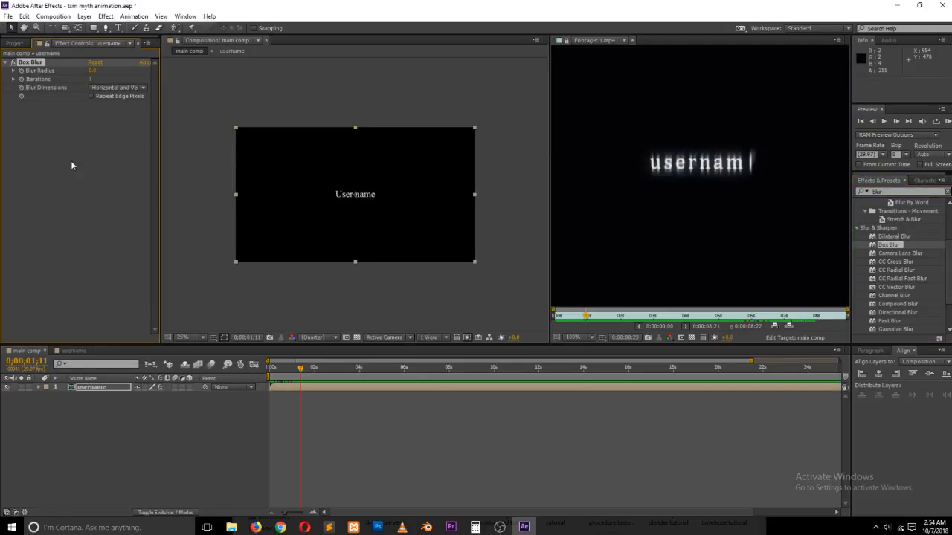
- Raise the Box Blur radius to about 28 and set Blur Dimensions to Vertical
{"action": "left_click_drag", "start_coordinate": [94, 69], "coordinate": [100, 70]}
{"action": "left_click", "coordinate": [113, 89]}
{"action": "left_click", "coordinate": [123, 121]}
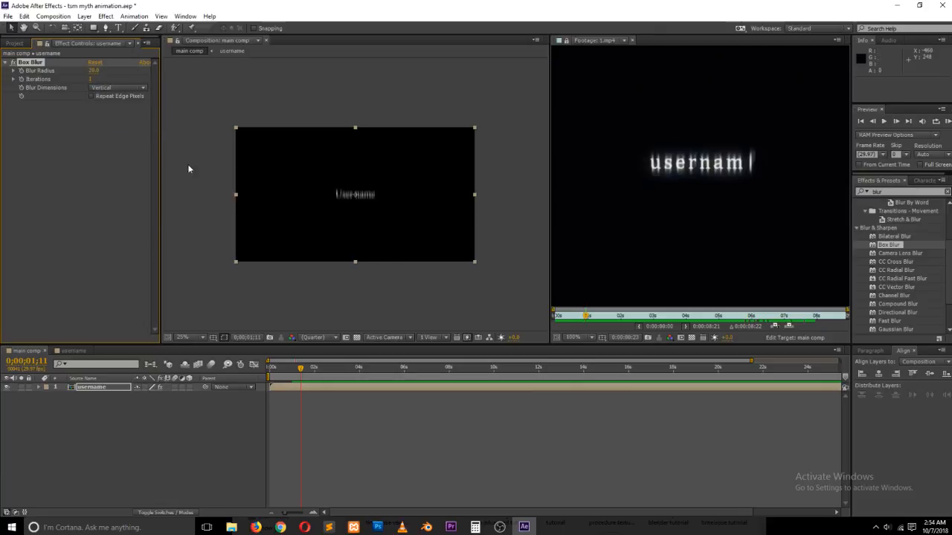
{"action": "scroll", "coordinate": [271, 200], "scroll_direction": "up", "scroll_amount": 1}
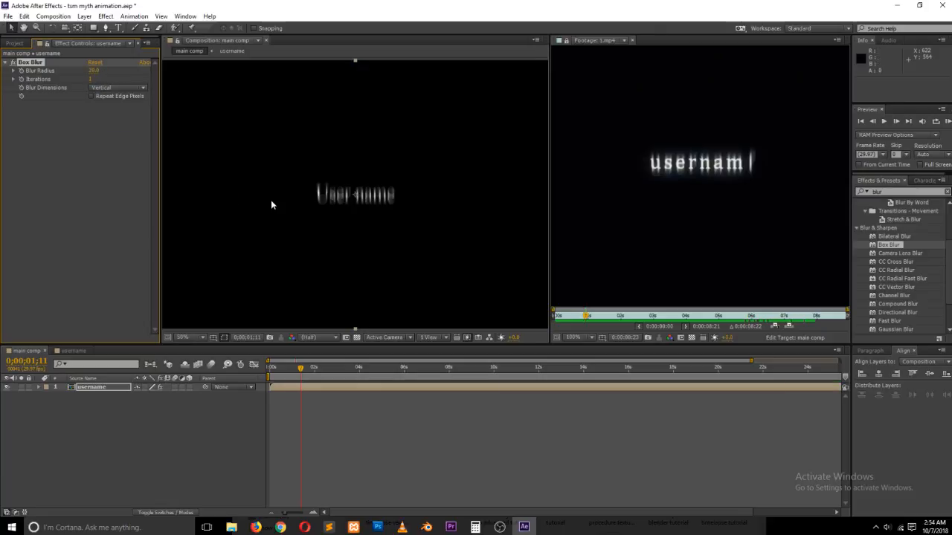
- Duplicate the username layer and place the copy, with its Box Blur reset, beneath the blurred layer
{"action": "left_click", "coordinate": [100, 387]}
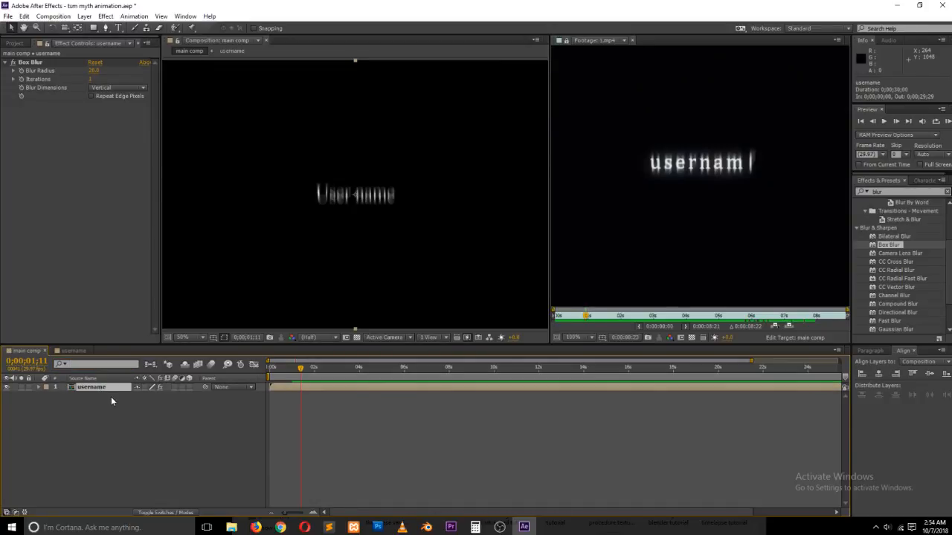
{"action": "key", "text": "ctrl+d"}
{"action": "left_click", "coordinate": [110, 388]}
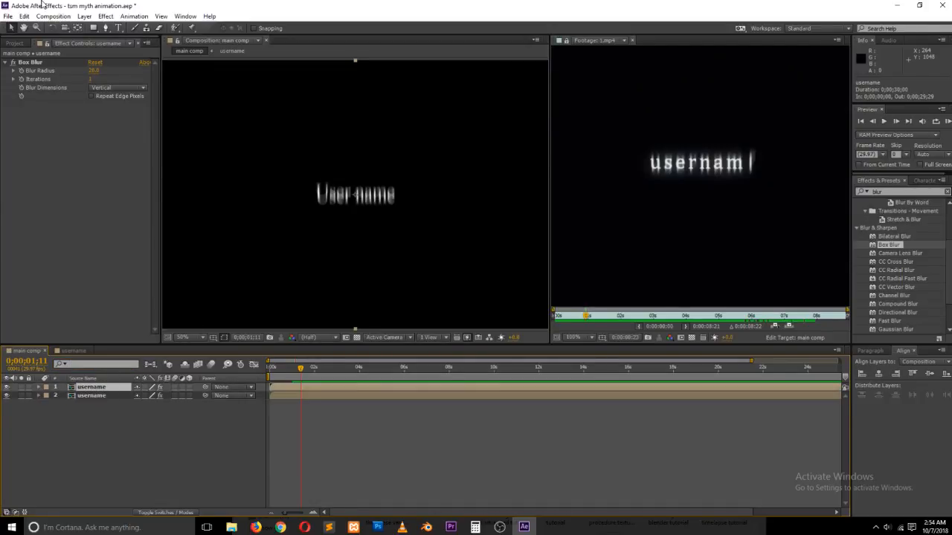
{"action": "left_click", "coordinate": [94, 64]}
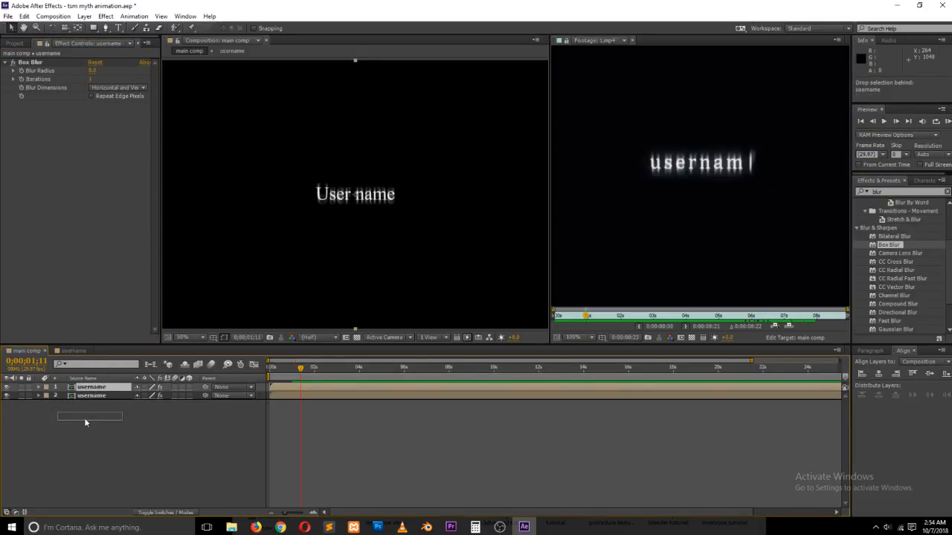
{"action": "left_click", "coordinate": [93, 396]}
{"action": "left_click", "coordinate": [111, 388]}
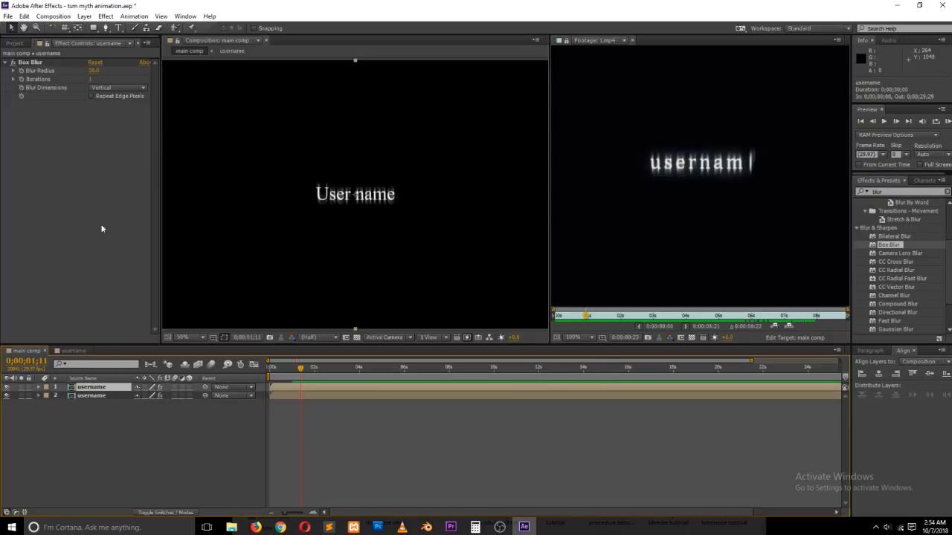
- Set the upper username layer's Box Blur to a radius of 9.0 with 11 iterations
{"action": "mouse_move", "coordinate": [93, 71]}
{"action": "left_mouse_down"}
{"action": "mouse_move", "coordinate": [100, 68]}
{"action": "mouse_move", "coordinate": [87, 69]}
{"action": "left_mouse_up"}
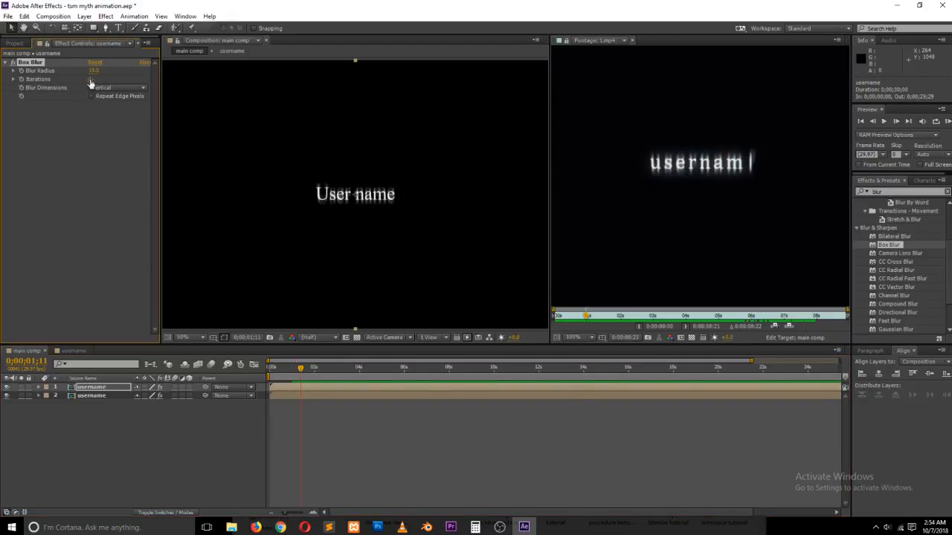
{"action": "left_click_drag", "start_coordinate": [91, 79], "coordinate": [95, 78]}
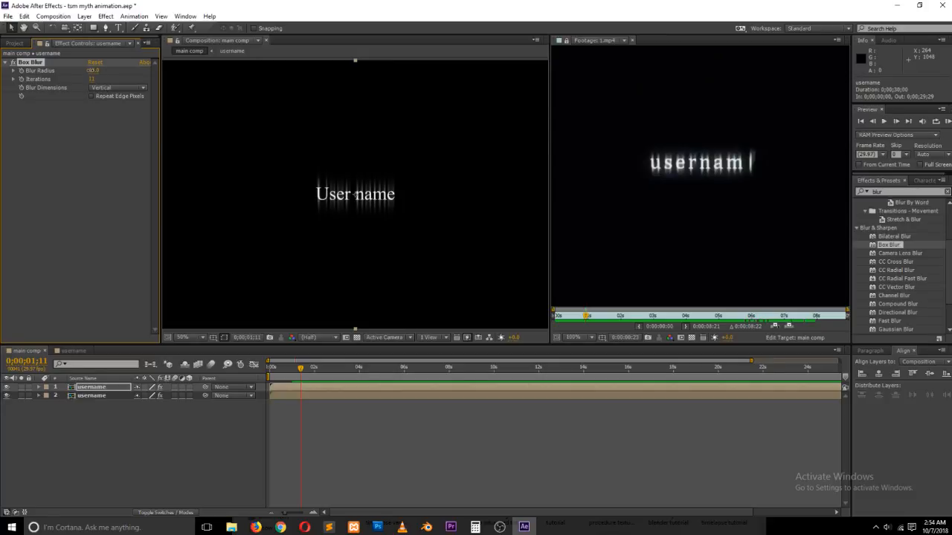
- Try the Add blending mode on the upper username layer and return it to Normal
{"action": "left_click", "coordinate": [184, 513]}
{"action": "left_click", "coordinate": [157, 388]}
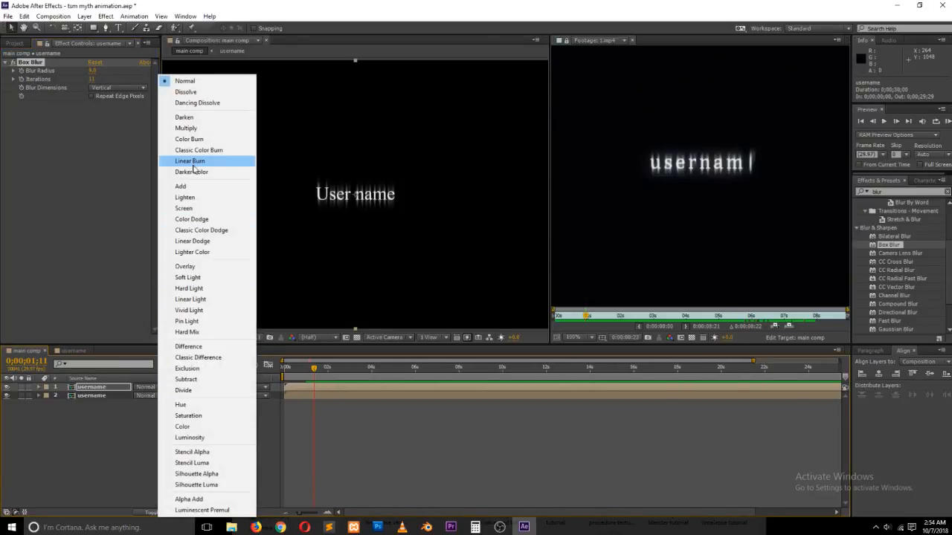
{"action": "left_click", "coordinate": [198, 187]}
{"action": "left_click", "coordinate": [150, 388]}
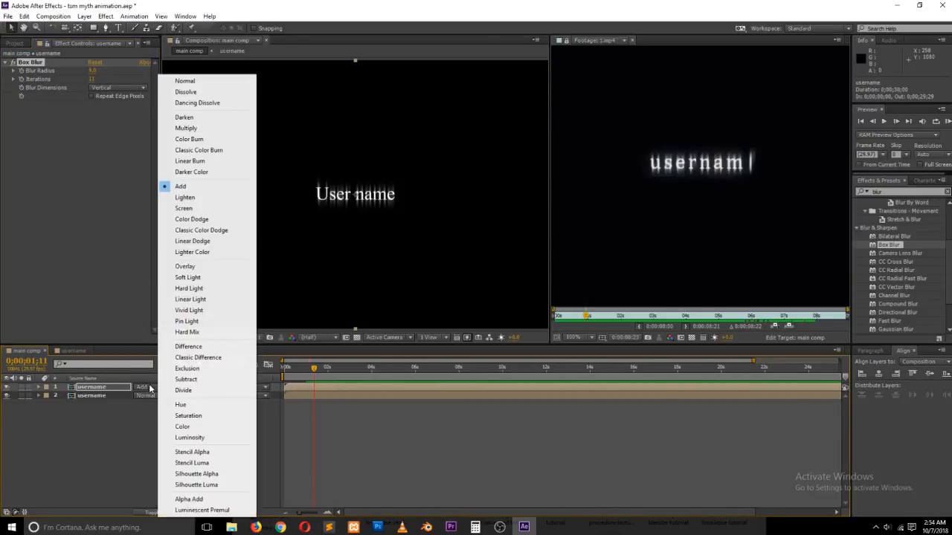
{"action": "left_click", "coordinate": [184, 81]}
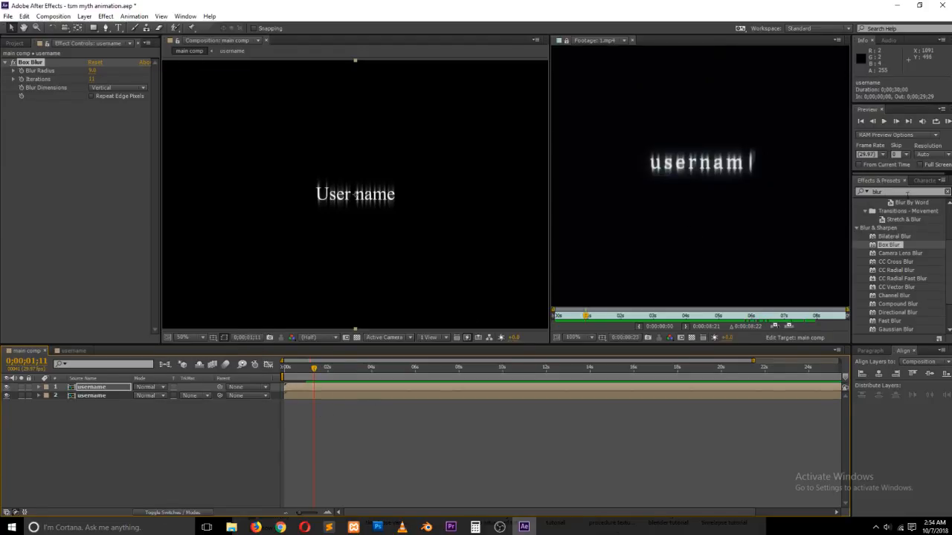
- Search the effects for "glow" and apply Glow to the upper username layer
{"action": "left_click", "coordinate": [947, 192]}
{"action": "left_click", "coordinate": [936, 192]}
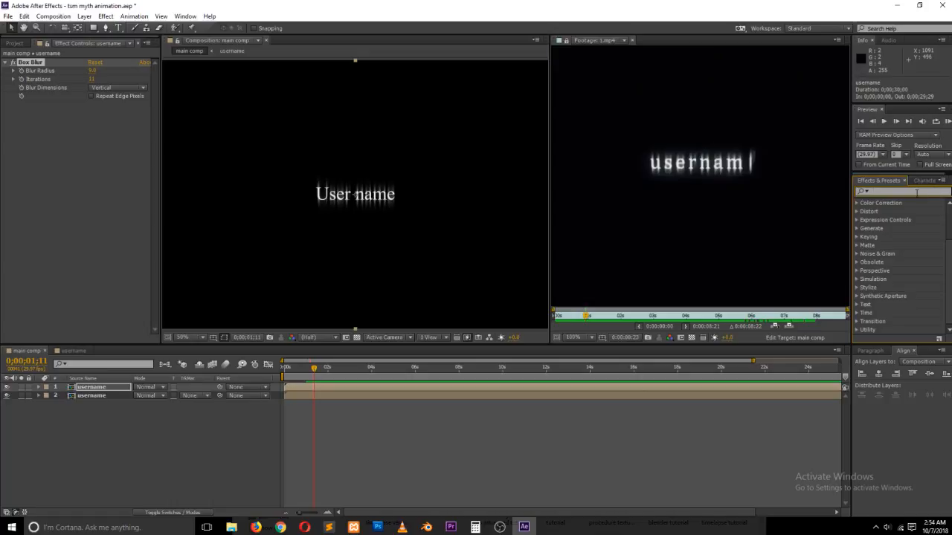
{"action": "type", "text": "glow"}
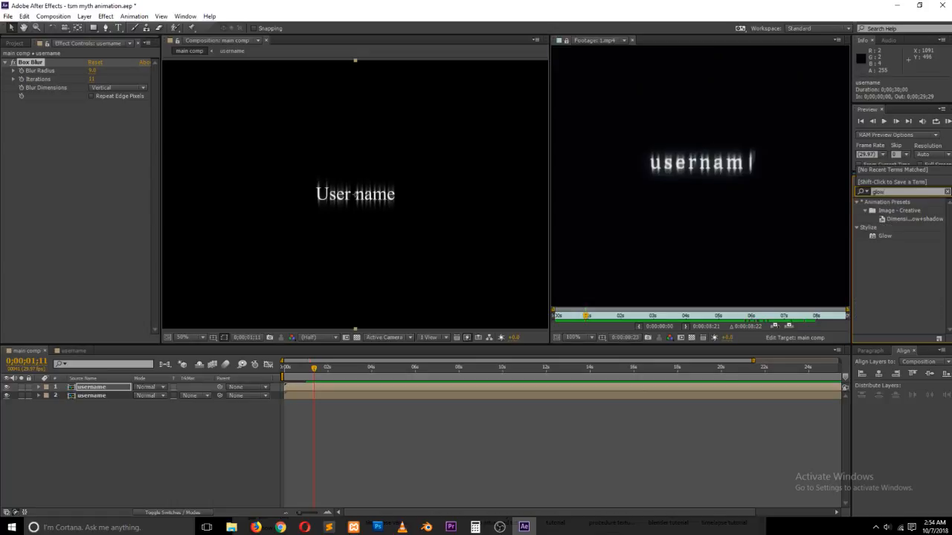
{"action": "left_click_drag", "start_coordinate": [887, 237], "coordinate": [126, 385]}
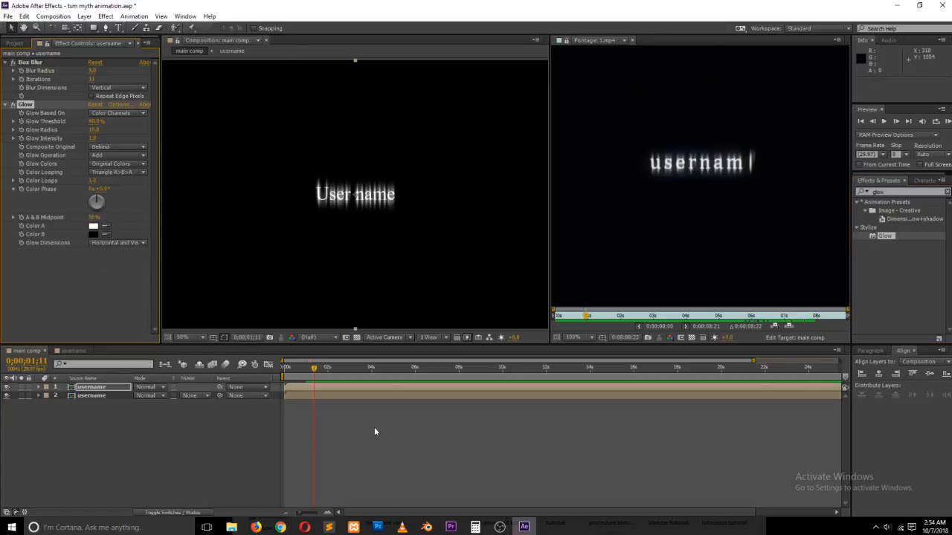
{"action": "left_click", "coordinate": [355, 415]}
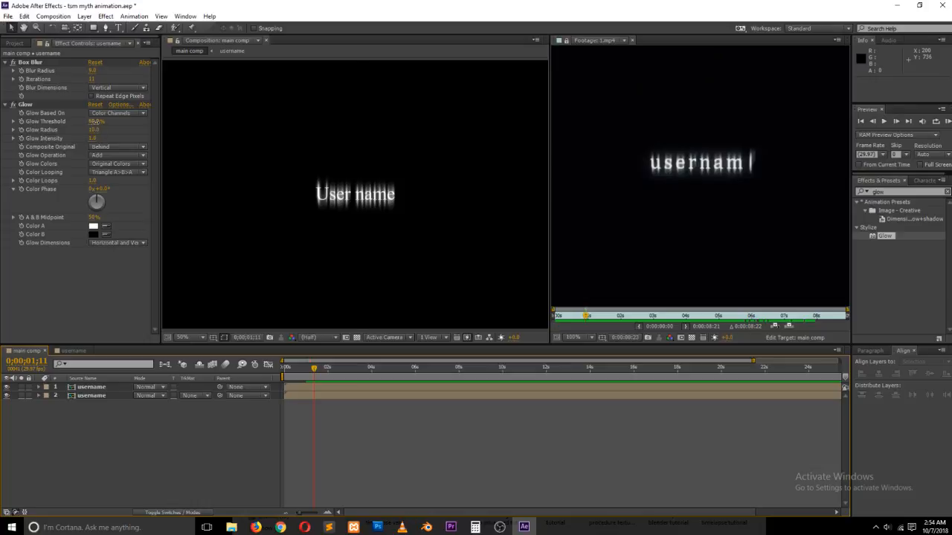
- Set the upper username layer's Glow to a 67.5% threshold, a 76.0 radius and a 1.2 intensity
{"action": "left_click_drag", "start_coordinate": [94, 121], "coordinate": [122, 135]}
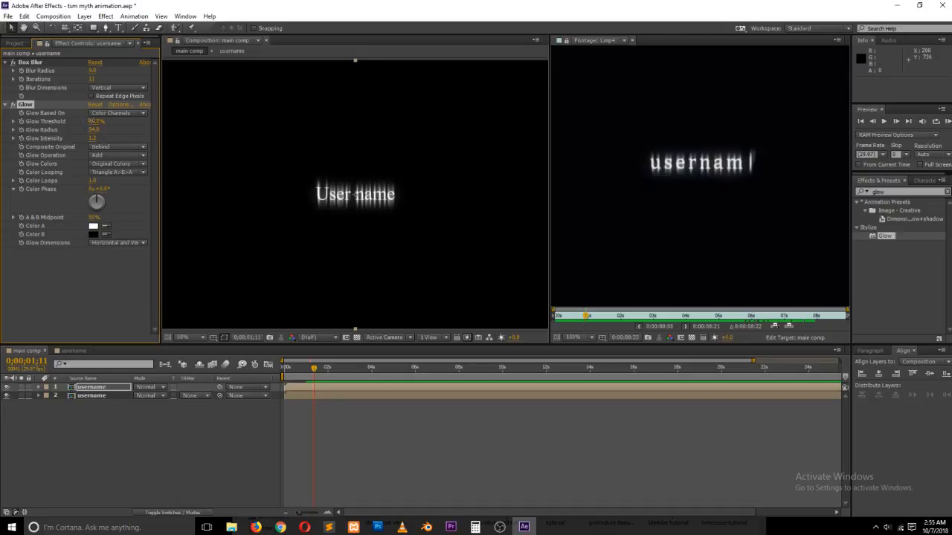
{"action": "left_click_drag", "start_coordinate": [94, 130], "coordinate": [98, 130]}
{"action": "left_click", "coordinate": [411, 445]}
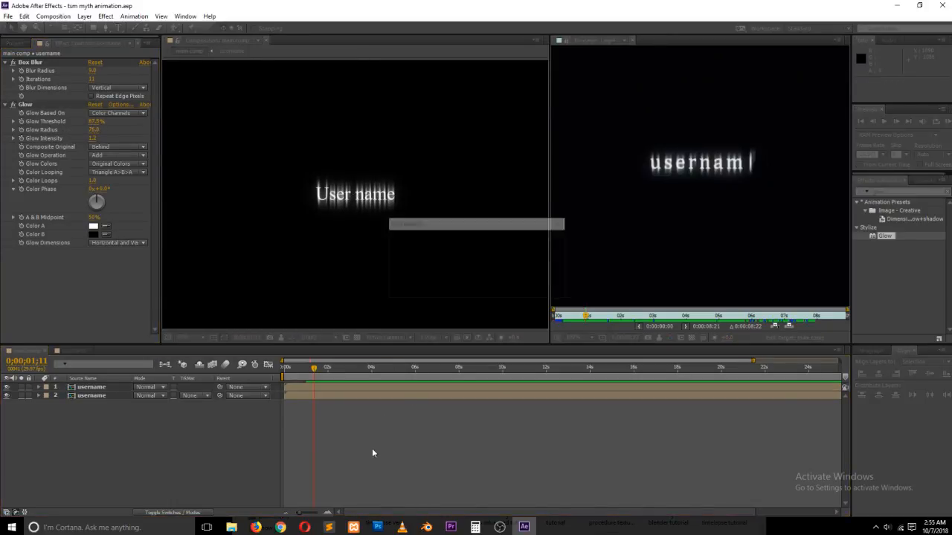
- Preview the glowing username animation from the start of the main comp
{"action": "left_click_drag", "start_coordinate": [292, 366], "coordinate": [253, 373]}
{"action": "scroll", "coordinate": [312, 233], "scroll_direction": "down", "scroll_amount": 2}
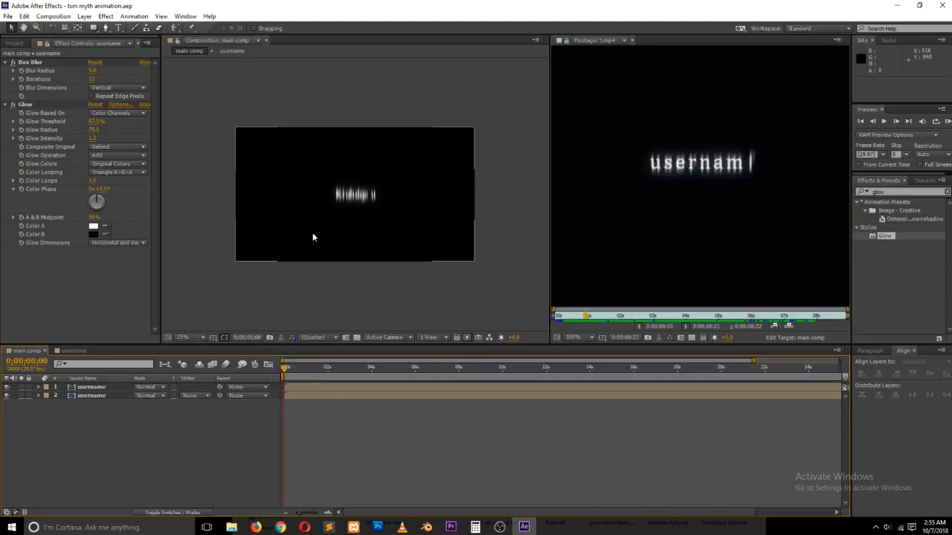
{"action": "key", "text": "space"}
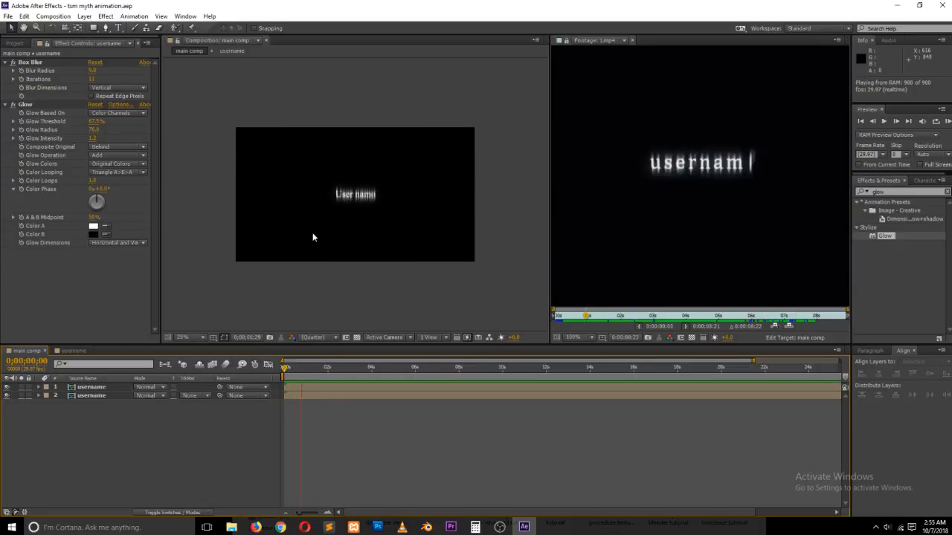
- Reduce the upper username layer's opacity to 41% and preview the softened blur
{"action": "left_click", "coordinate": [118, 390]}
{"action": "left_click", "coordinate": [118, 387]}
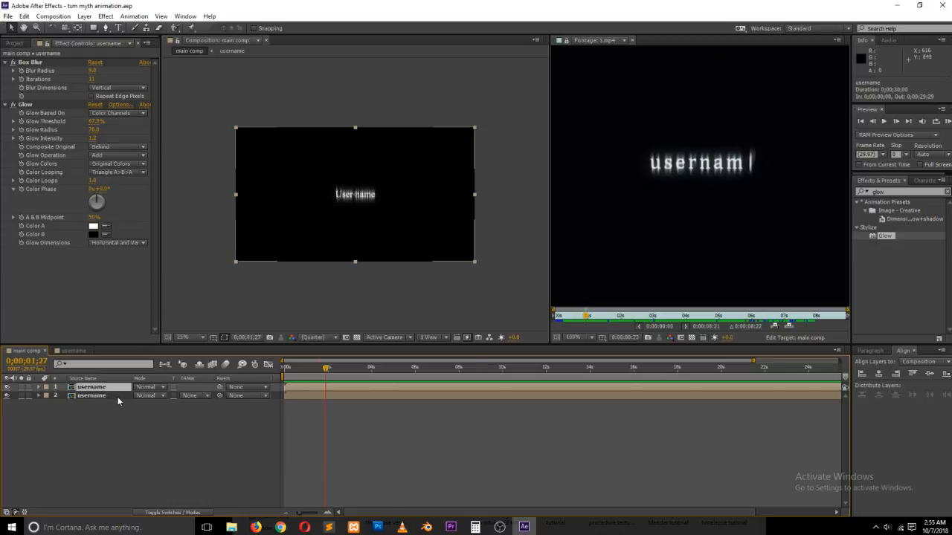
{"action": "key", "text": "t"}
{"action": "left_click_drag", "start_coordinate": [144, 398], "coordinate": [113, 396]}
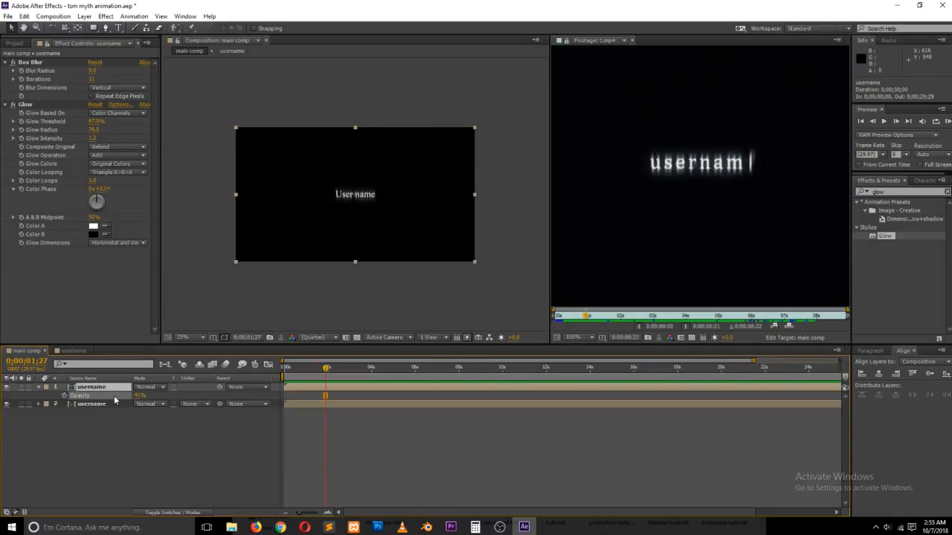
{"action": "key", "text": "F2"}
{"action": "key", "text": "space"}
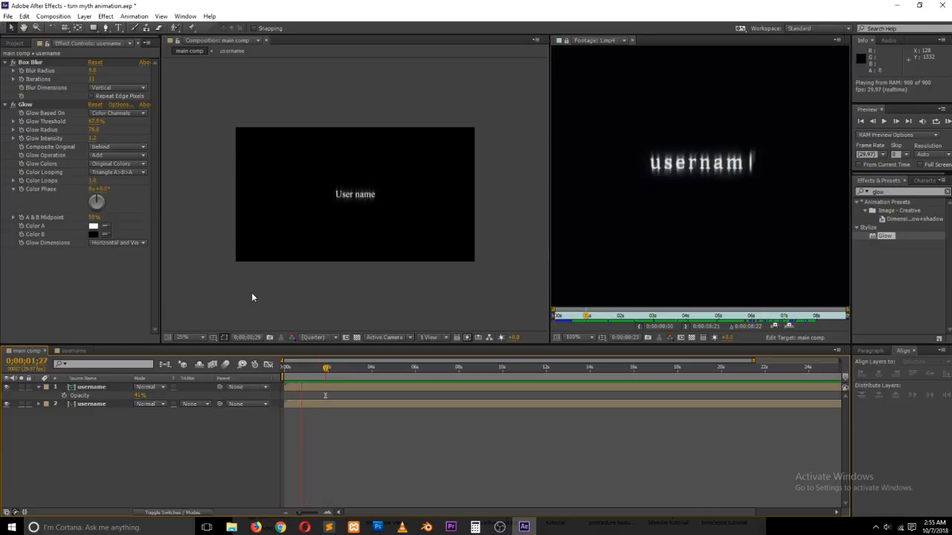
{"action": "key", "text": "space"}
{"action": "mouse_move", "coordinate": [319, 370]}
{"action": "left_mouse_down"}
{"action": "mouse_move", "coordinate": [271, 375]}
{"action": "mouse_move", "coordinate": [319, 367]}
{"action": "left_mouse_up"}
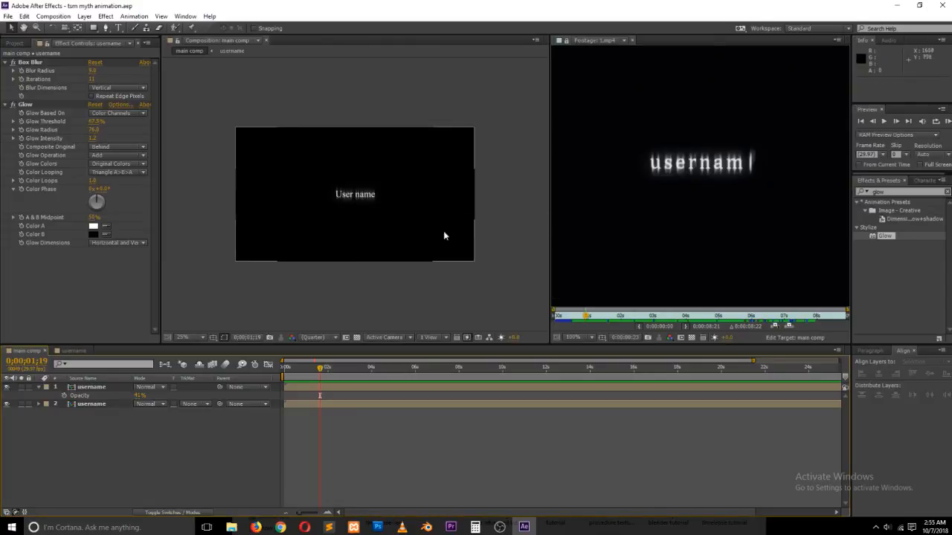
{"action": "double_click", "coordinate": [91, 386]}
{"action": "left_click", "coordinate": [97, 388]}
{"action": "double_click", "coordinate": [97, 388]}
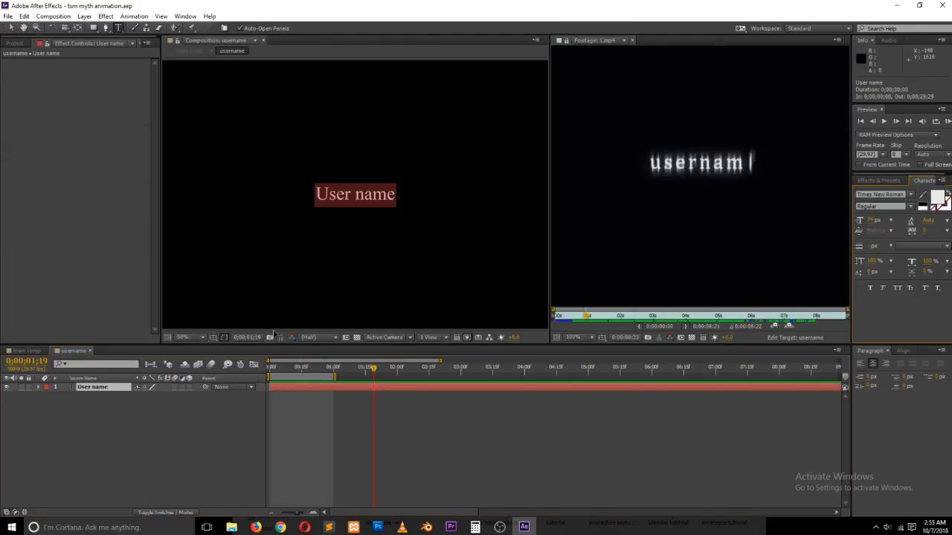
{"action": "left_click", "coordinate": [388, 196]}
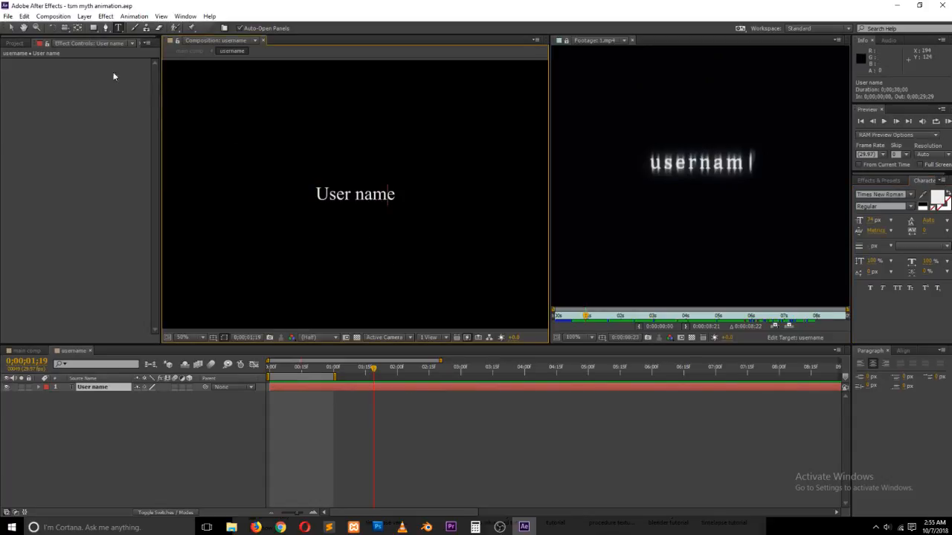
{"action": "left_click", "coordinate": [11, 27]}
{"action": "left_click", "coordinate": [281, 528]}
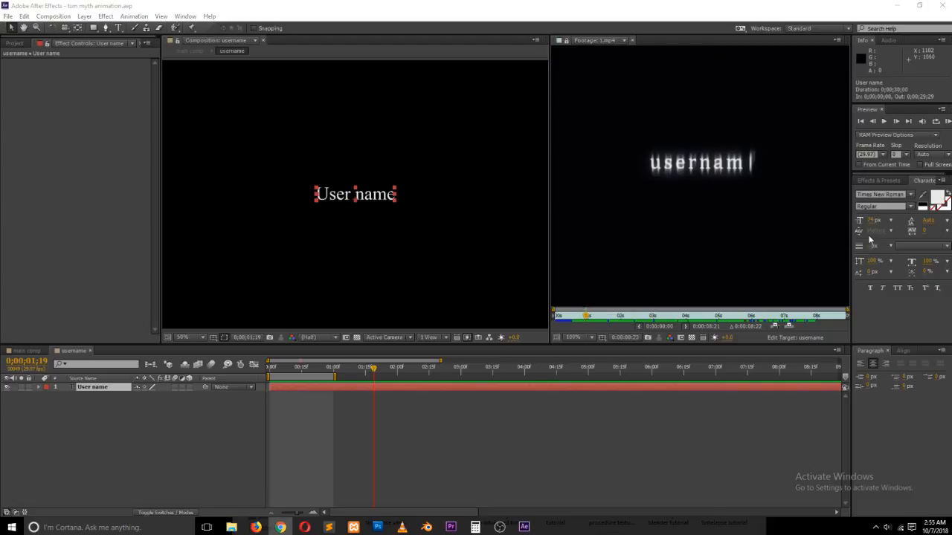
{"action": "left_click", "coordinate": [27, 351]}
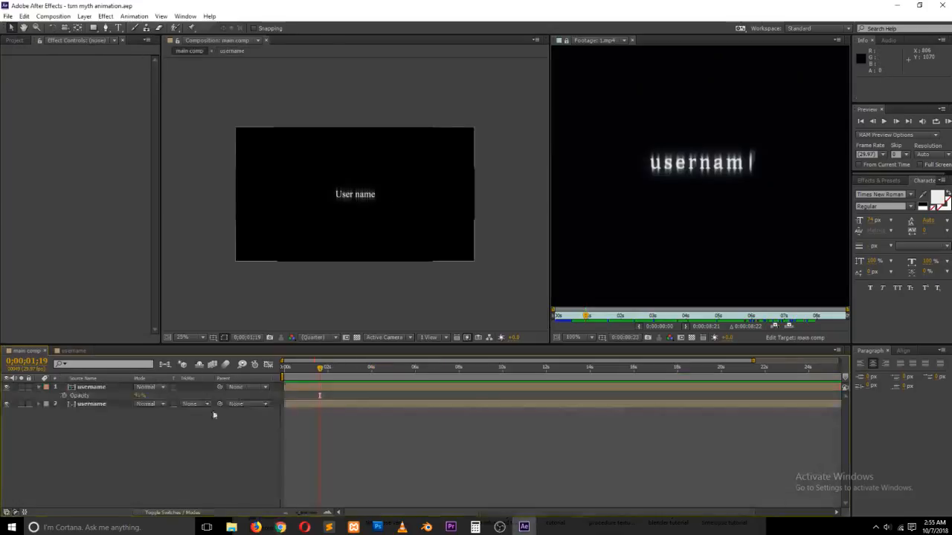
- Go to 0;00;00;24 in the main comp and scrub 1.mp4 to 0:00:02:01 to examine its second text line
{"action": "mouse_move", "coordinate": [320, 374]}
{"action": "left_mouse_down"}
{"action": "mouse_move", "coordinate": [285, 375]}
{"action": "mouse_move", "coordinate": [319, 375]}
{"action": "mouse_move", "coordinate": [301, 376]}
{"action": "left_mouse_up"}
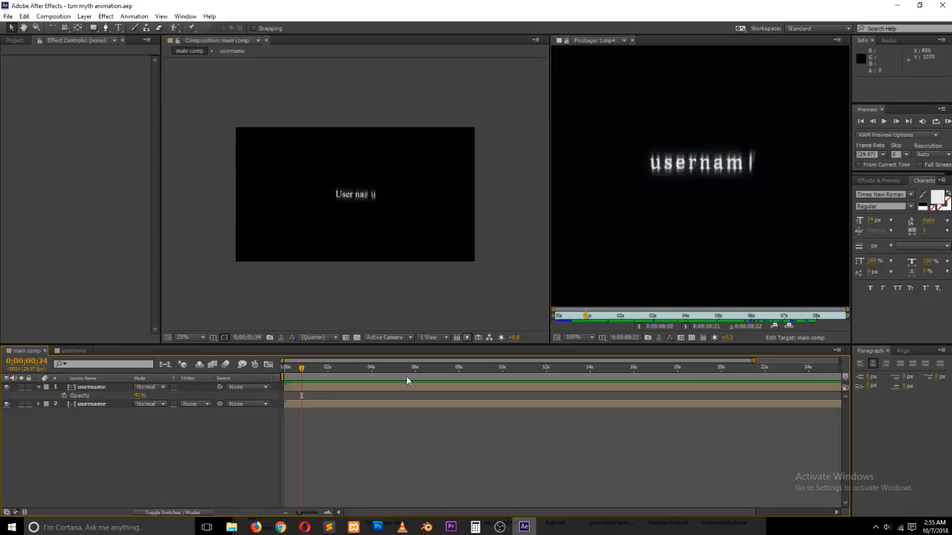
{"action": "left_click_drag", "start_coordinate": [586, 317], "coordinate": [628, 315]}
{"action": "left_click_drag", "start_coordinate": [639, 313], "coordinate": [624, 315]}
{"action": "left_click", "coordinate": [148, 436]}
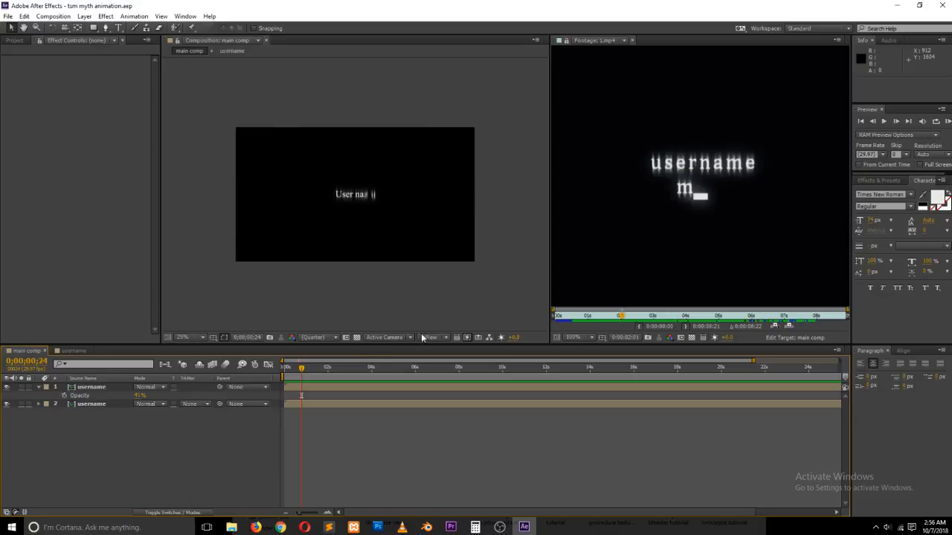
- Add a new text layer reading "Myth" beneath the "User name" text in the username comp
{"action": "left_click", "coordinate": [72, 351]}
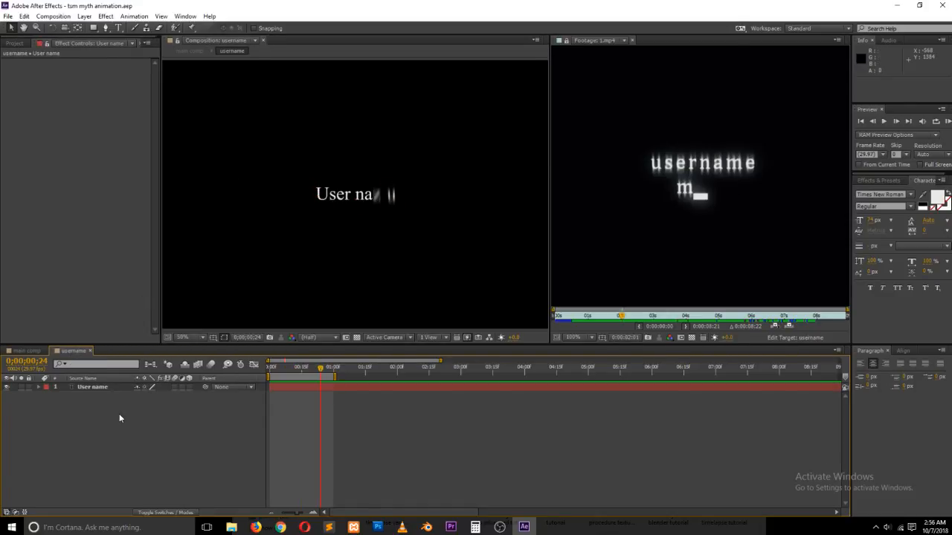
{"action": "key", "text": "ctrl+t"}
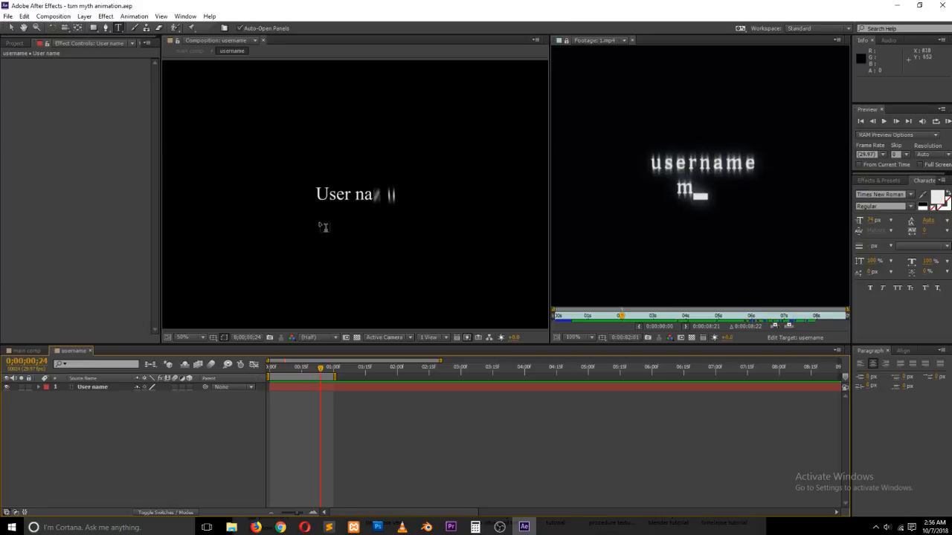
{"action": "left_click", "coordinate": [347, 222]}
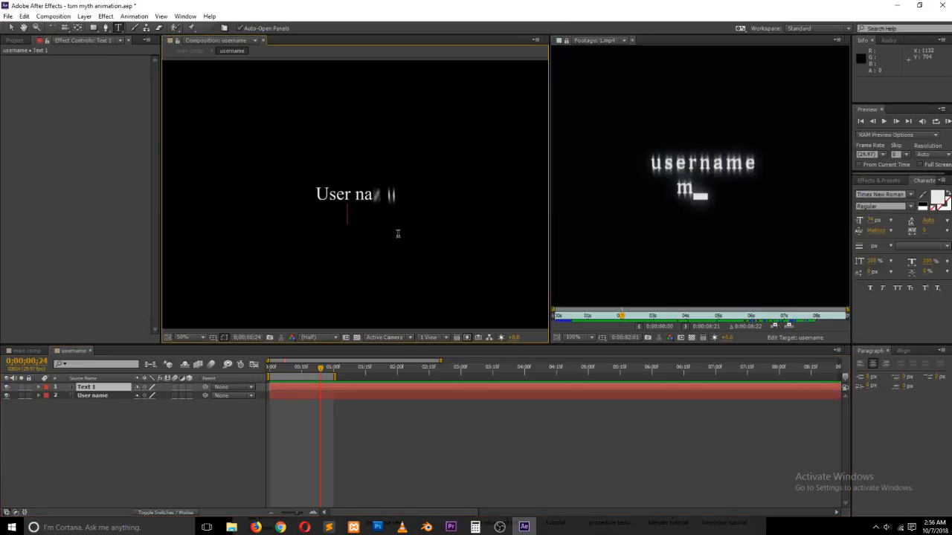
{"action": "type", "text": "Myth"}
{"action": "left_click", "coordinate": [11, 28]}
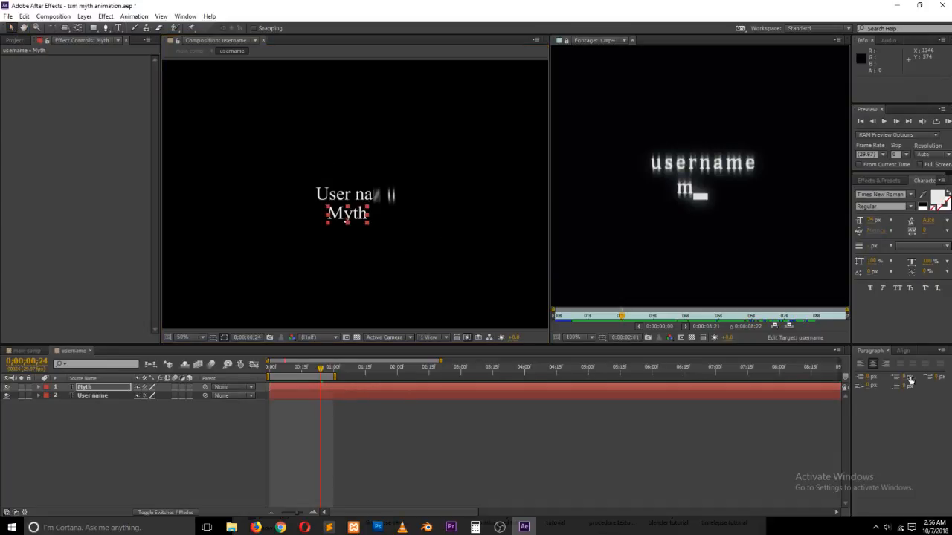
- Centre the Myth text in the composition horizontally and vertically, and move it 68 px down beneath "User name"
{"action": "left_click", "coordinate": [898, 350]}
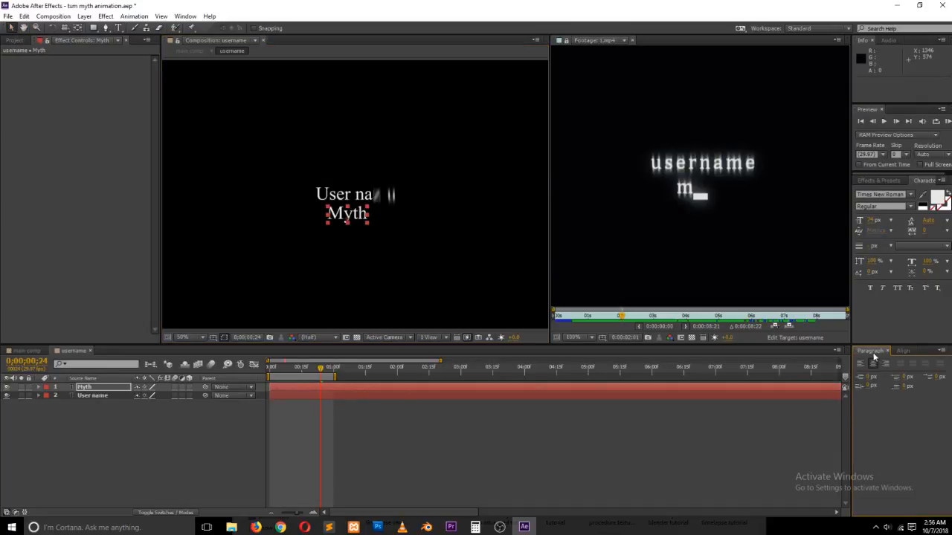
{"action": "left_click", "coordinate": [880, 374]}
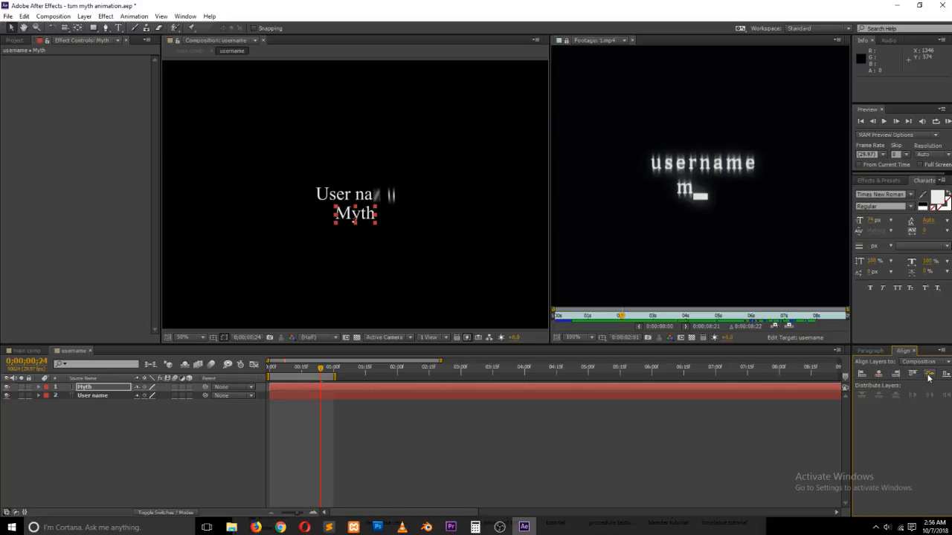
{"action": "left_click", "coordinate": [930, 375]}
{"action": "left_click_drag", "start_coordinate": [357, 195], "coordinate": [357, 211]}
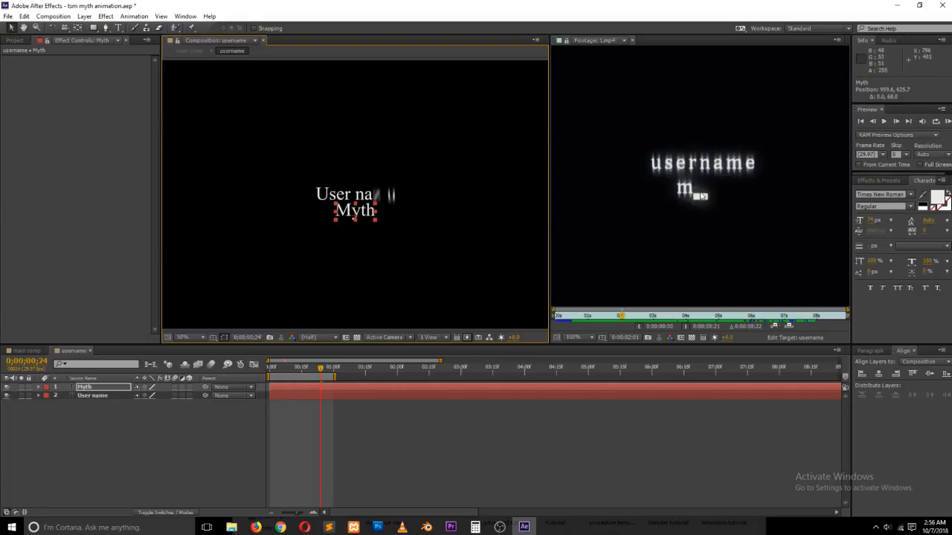
- Change the Myth text's initial letter to lowercase so it reads "myth"
{"action": "double_click", "coordinate": [354, 217]}
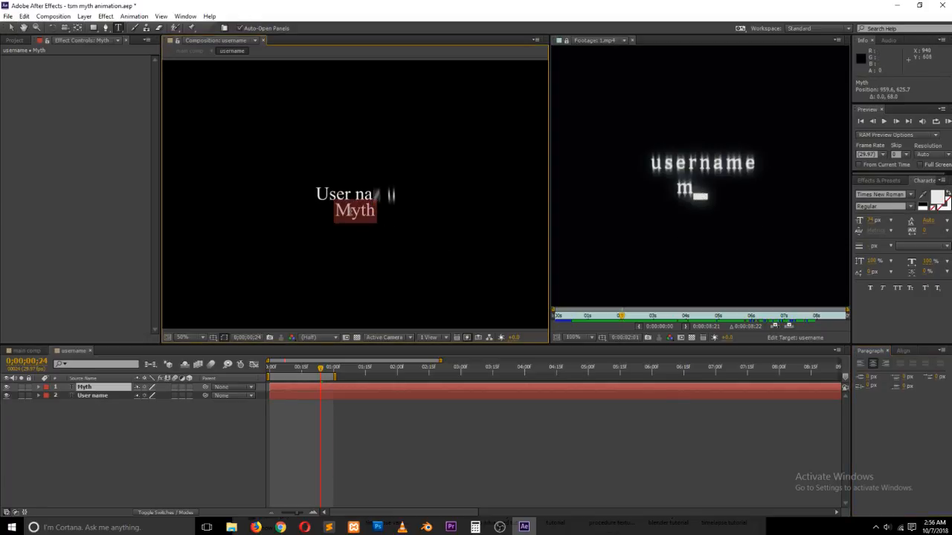
{"action": "left_click_drag", "start_coordinate": [352, 212], "coordinate": [337, 212]}
{"action": "type", "text": "m"}
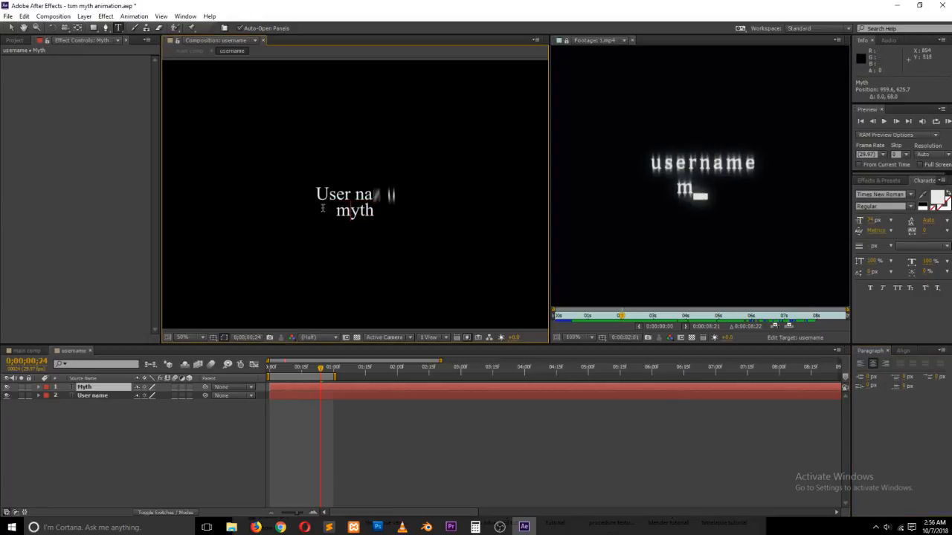
{"action": "left_click", "coordinate": [11, 28]}
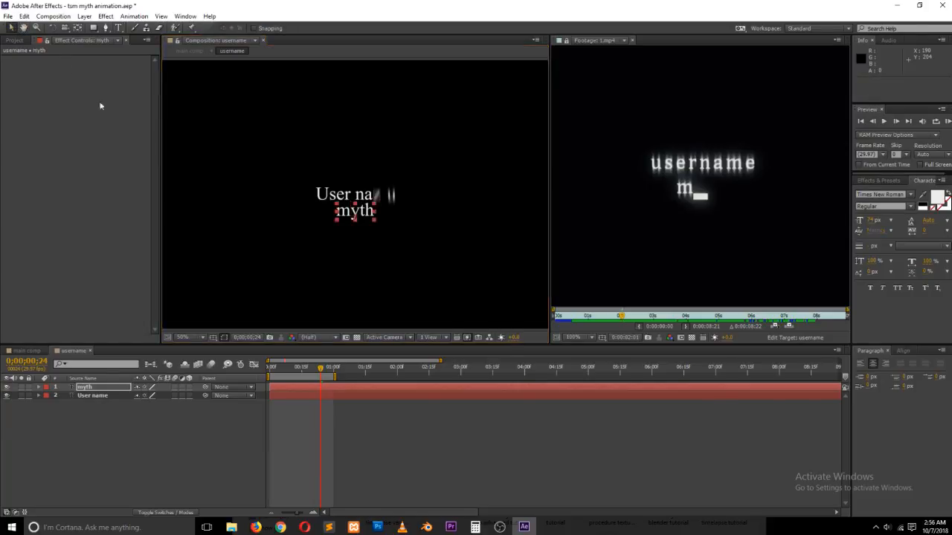
- Search the effects and presets for "typ" and apply the Typewriter preset to the myth text at 0;00;00;24
{"action": "left_click", "coordinate": [871, 181]}
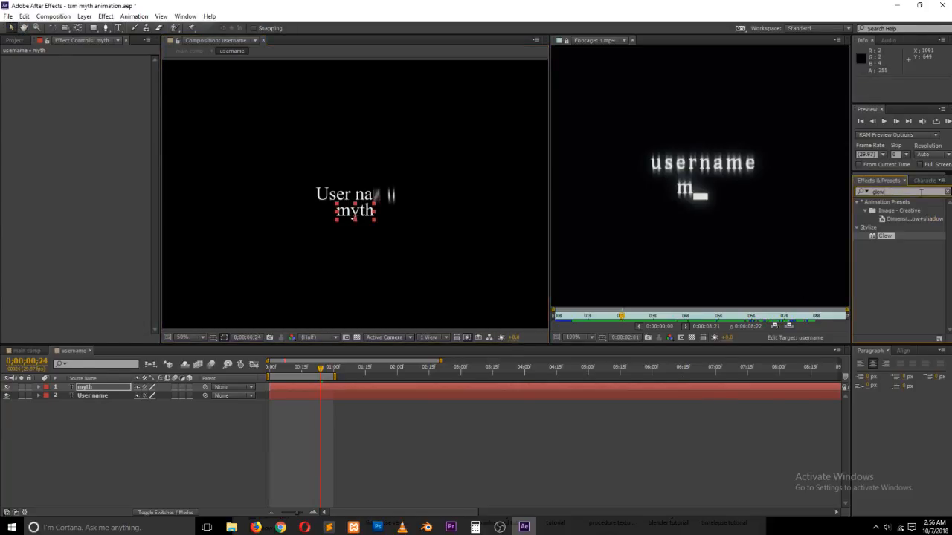
{"action": "left_click", "coordinate": [947, 191]}
{"action": "type", "text": "typ"}
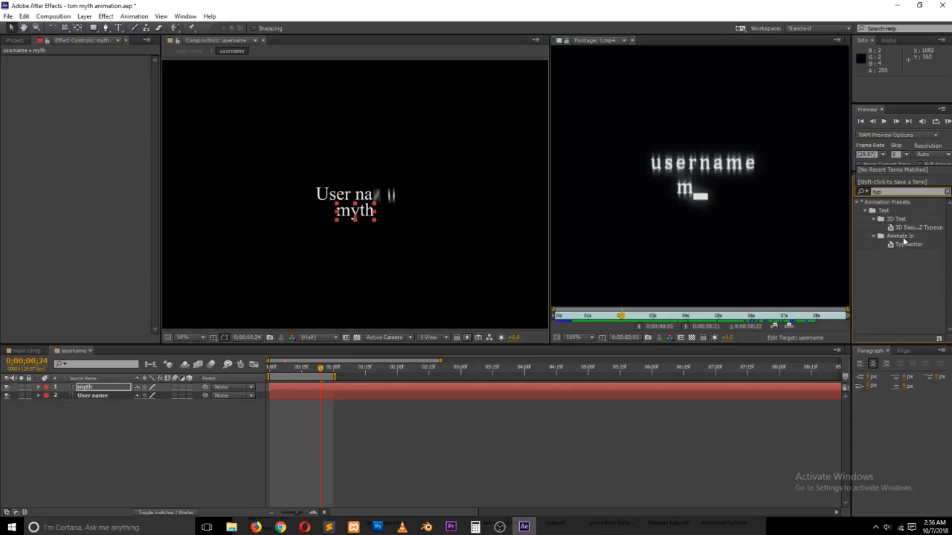
{"action": "left_click_drag", "start_coordinate": [906, 243], "coordinate": [375, 275]}
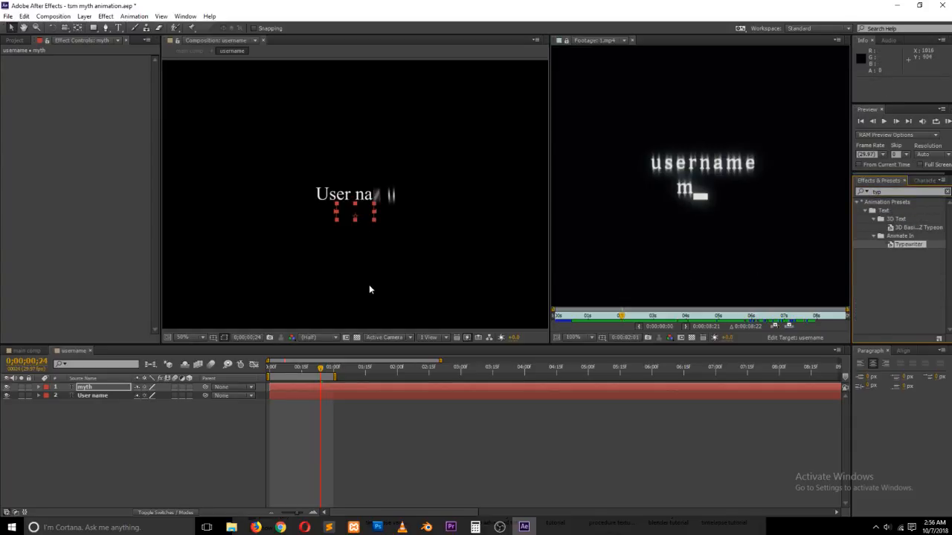
- Reveal the myth layer's Typewriter keyframes and move the ending Start keyframe to about 0;00;01;20
{"action": "left_click_drag", "start_coordinate": [318, 374], "coordinate": [500, 373]}
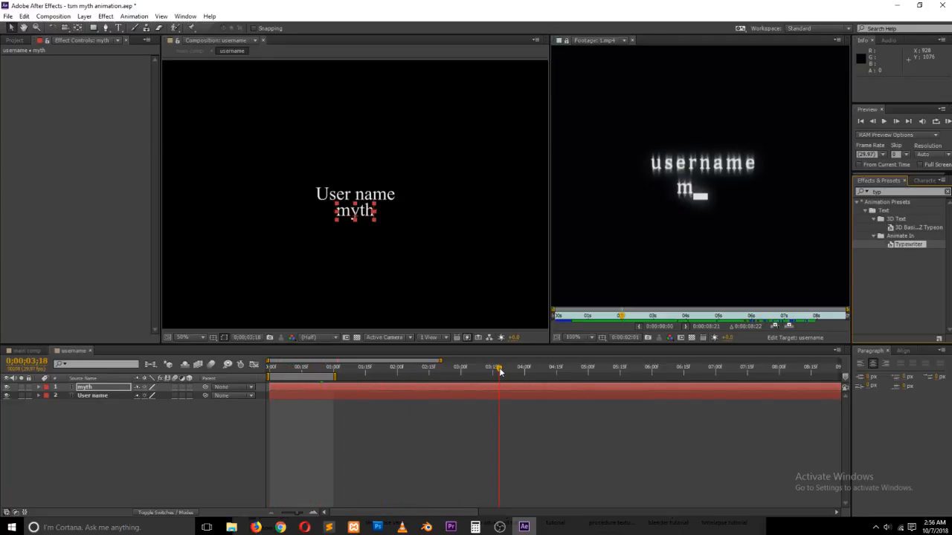
{"action": "left_click", "coordinate": [92, 388]}
{"action": "key", "text": "u"}
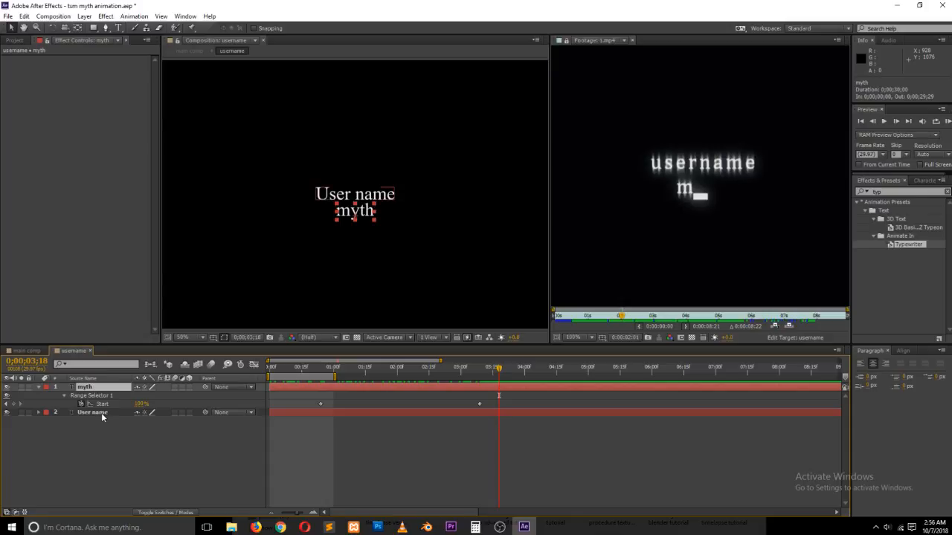
{"action": "left_click_drag", "start_coordinate": [318, 375], "coordinate": [295, 374]}
{"action": "mouse_move", "coordinate": [625, 325]}
{"action": "left_mouse_down"}
{"action": "mouse_move", "coordinate": [572, 320]}
{"action": "mouse_move", "coordinate": [631, 320]}
{"action": "mouse_move", "coordinate": [621, 320]}
{"action": "left_mouse_up"}
{"action": "left_click_drag", "start_coordinate": [281, 372], "coordinate": [372, 370]}
{"action": "left_click_drag", "start_coordinate": [479, 404], "coordinate": [374, 407]}
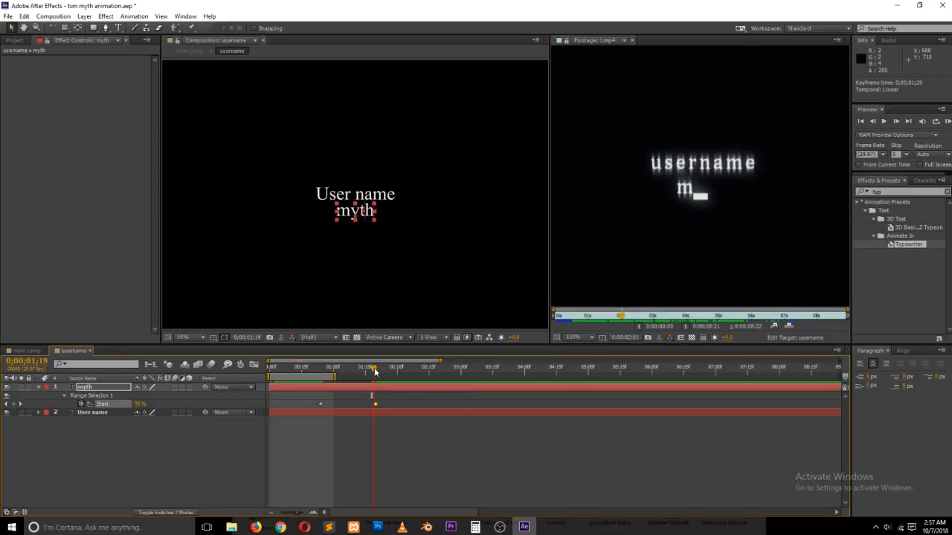
{"action": "left_click", "coordinate": [410, 426]}
- Preview the myth typing animation from the start of the username comp, with the work area covering both keyframes
{"action": "left_click", "coordinate": [352, 372]}
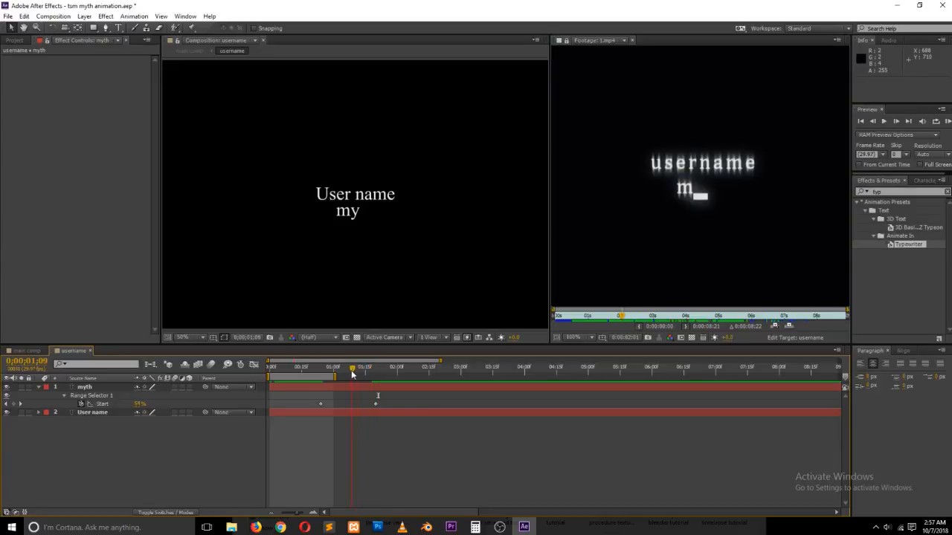
{"action": "left_click_drag", "start_coordinate": [353, 372], "coordinate": [270, 370]}
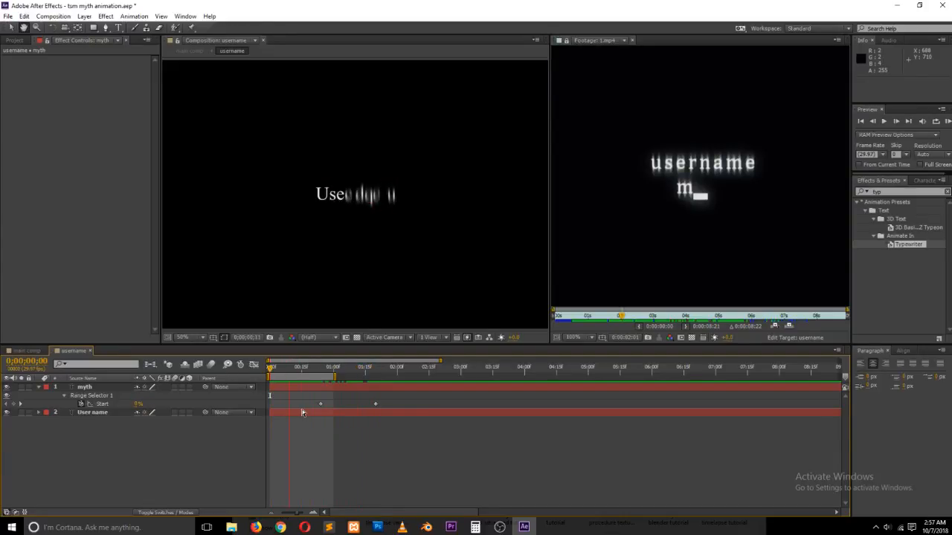
{"action": "key", "text": "space"}
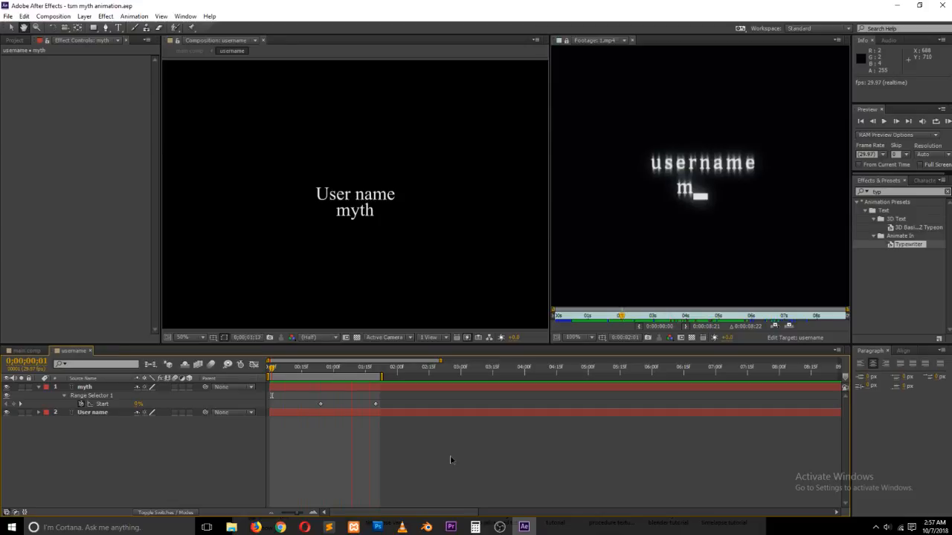
- Move the myth layer's ending Start keyframe to 0;00;02;07 and extend the work area's end to match
{"action": "left_click", "coordinate": [378, 404]}
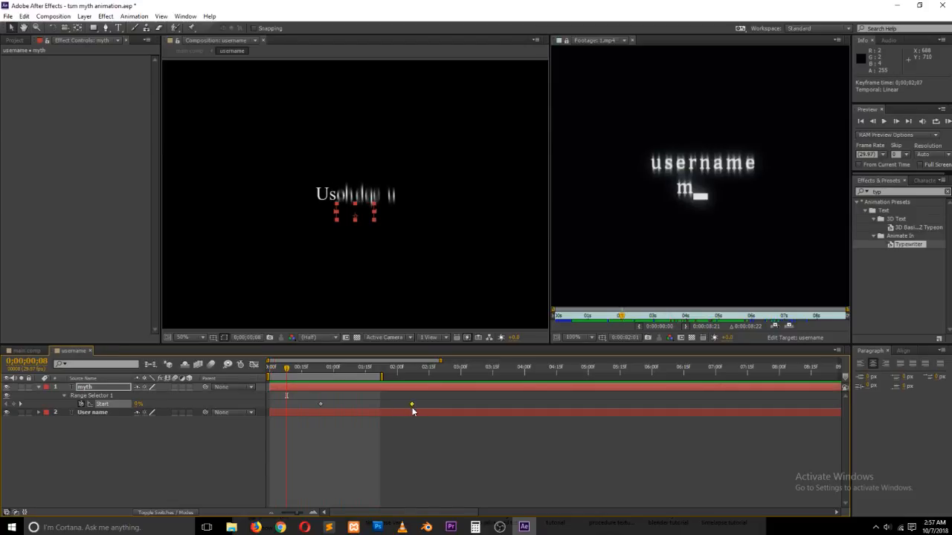
{"action": "left_click_drag", "start_coordinate": [381, 376], "coordinate": [414, 376]}
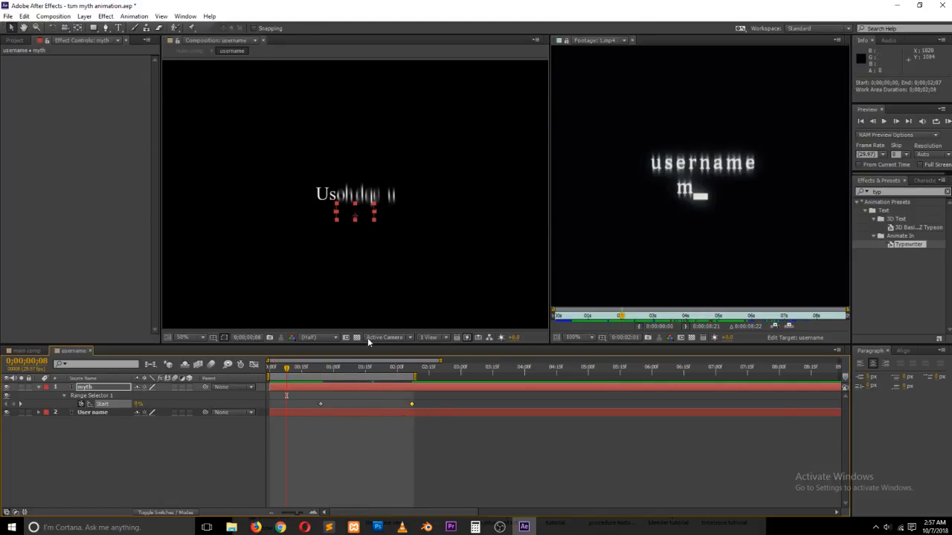
- Preview the retimed myth typing animation from the start of the username comp
{"action": "left_click_drag", "start_coordinate": [286, 367], "coordinate": [232, 387]}
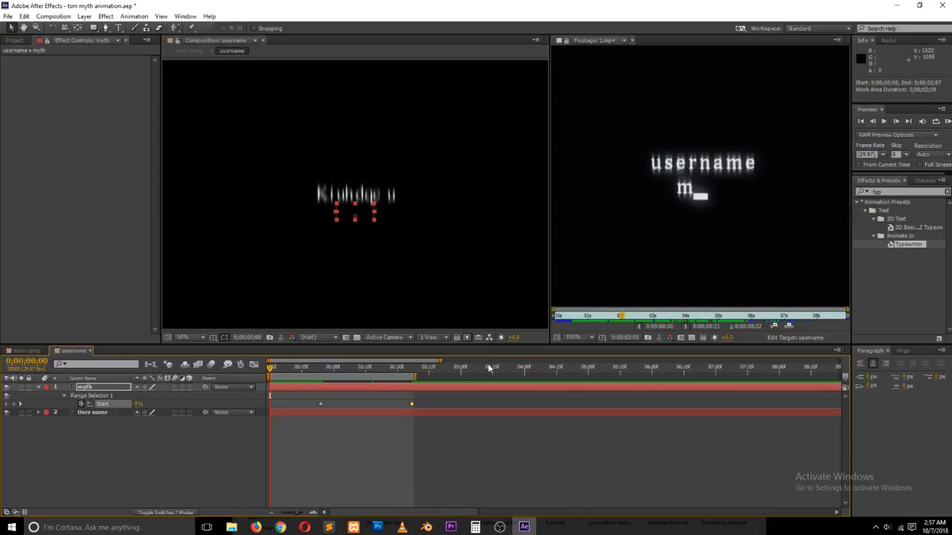
{"action": "key", "text": "space"}
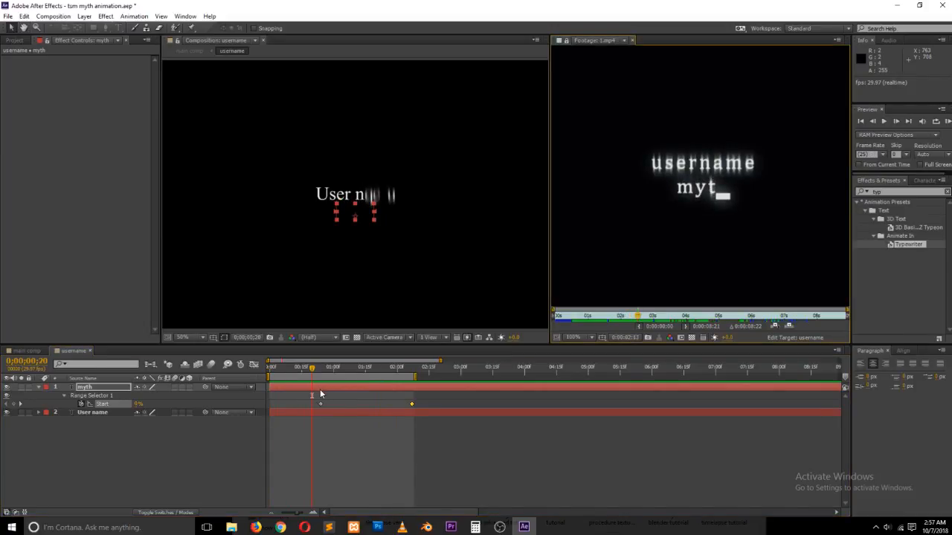
- Set the myth text's tracking to 140, viewing it fully typed at 0;00;02;13
{"action": "left_click", "coordinate": [320, 389]}
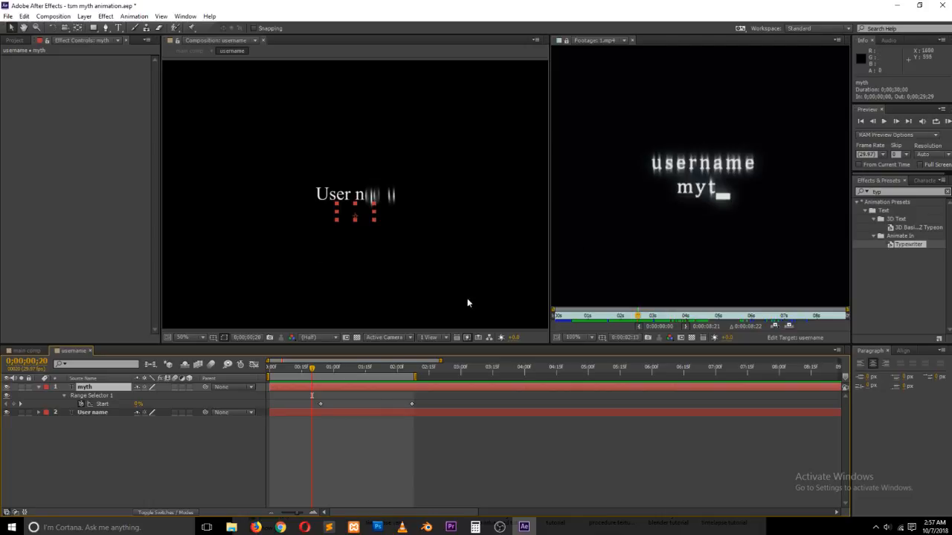
{"action": "left_click_drag", "start_coordinate": [379, 369], "coordinate": [425, 373]}
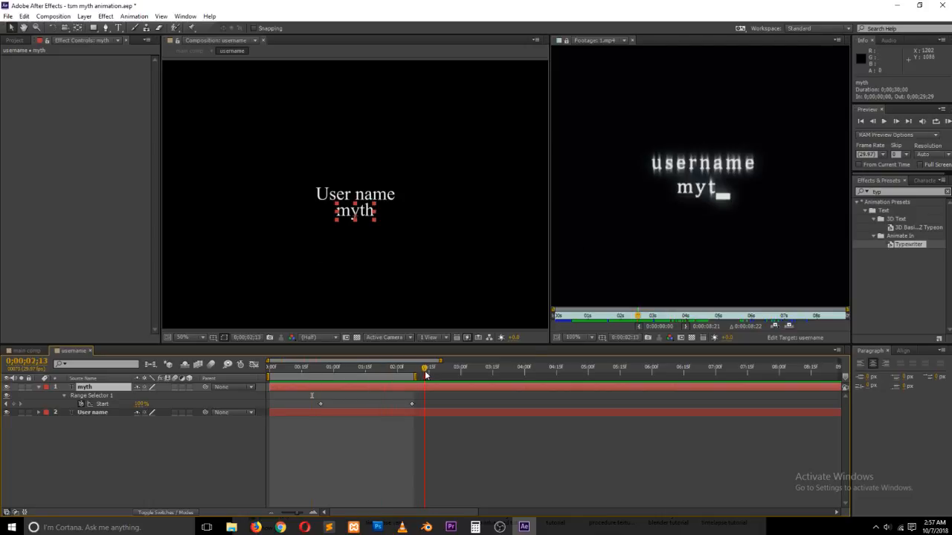
{"action": "left_click", "coordinate": [924, 180]}
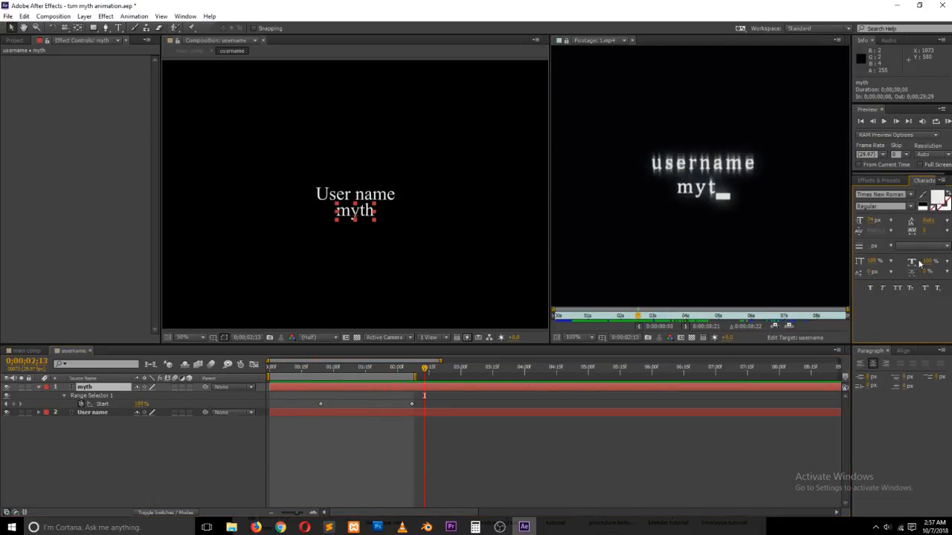
{"action": "left_click_drag", "start_coordinate": [924, 233], "coordinate": [942, 232]}
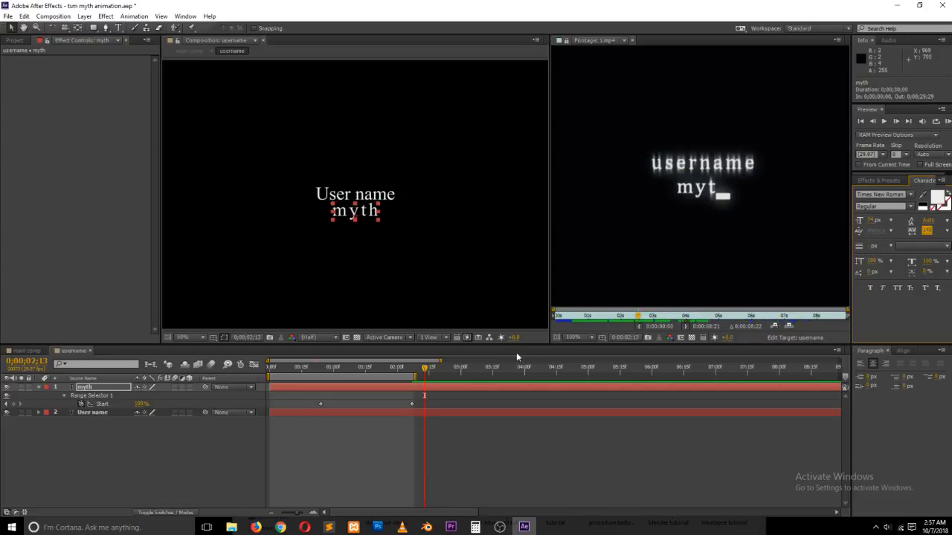
- Try the Bold style and a range of font families, such as Trajan Pro 3 and Viner Hand ITC, on the myth text
{"action": "left_click", "coordinate": [911, 209]}
{"action": "left_click", "coordinate": [890, 238]}
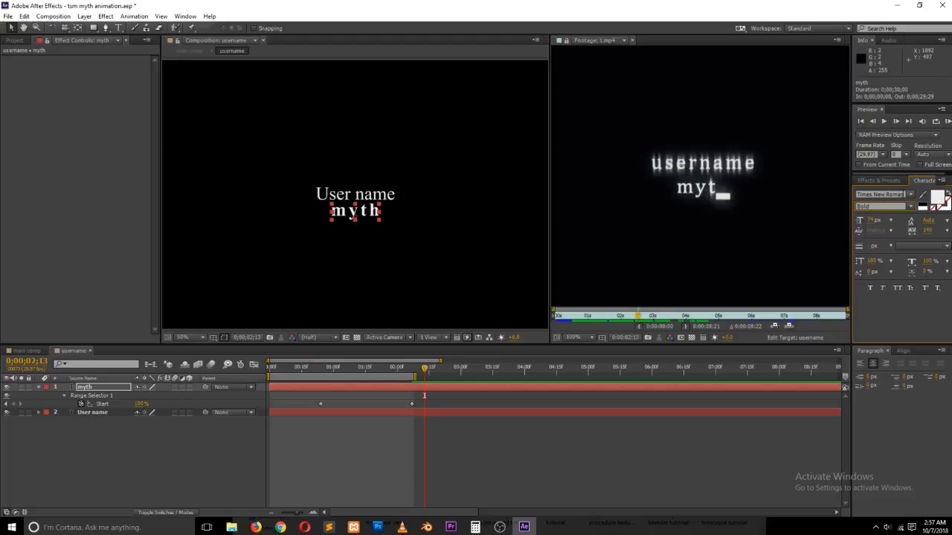
{"action": "left_click", "coordinate": [883, 194]}
{"action": "key", "text": "Down"}
{"action": "key", "text": "Down"}
{"action": "key", "text": "Down"}
{"action": "key", "text": "Down"}
{"action": "key", "text": "Down"}
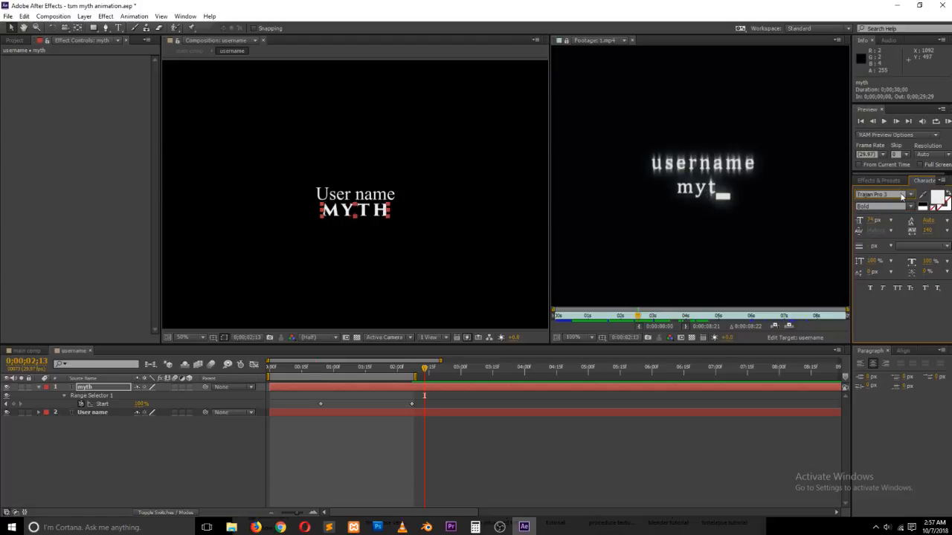
{"action": "key", "text": "Down"}
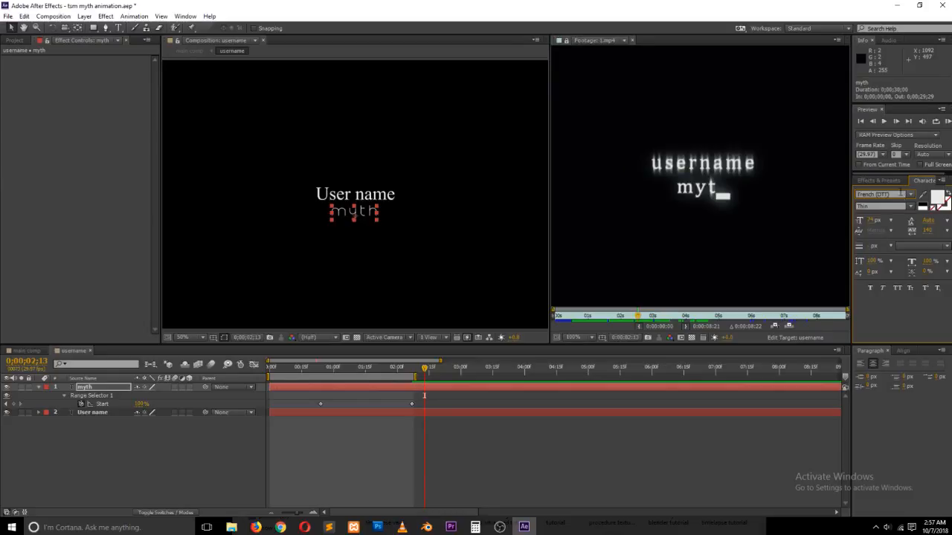
{"action": "key", "text": "Down"}
{"action": "key", "text": "Down"}
{"action": "key", "text": "Down"}
{"action": "key", "text": "Down"}
{"action": "key", "text": "Down"}
{"action": "key", "text": "Down"}
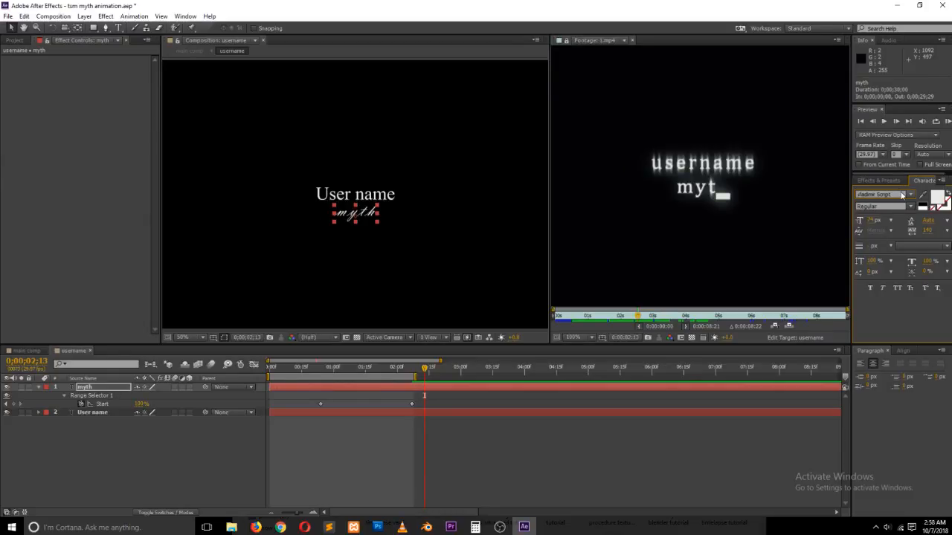
{"action": "key", "text": "Down"}
{"action": "key", "text": "Down"}
{"action": "key", "text": "Down"}
{"action": "key", "text": "Down"}
{"action": "key", "text": "Down"}
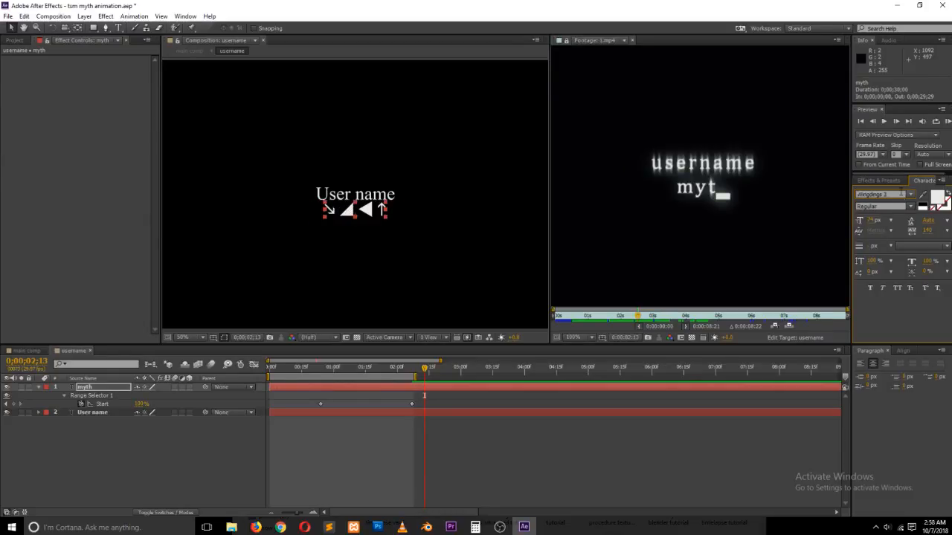
{"action": "key", "text": "Down"}
{"action": "key", "text": "Down"}
{"action": "key", "text": "Down"}
{"action": "key", "text": "Down"}
{"action": "key", "text": "Down"}
{"action": "key", "text": "Down"}
{"action": "key", "text": "Down"}
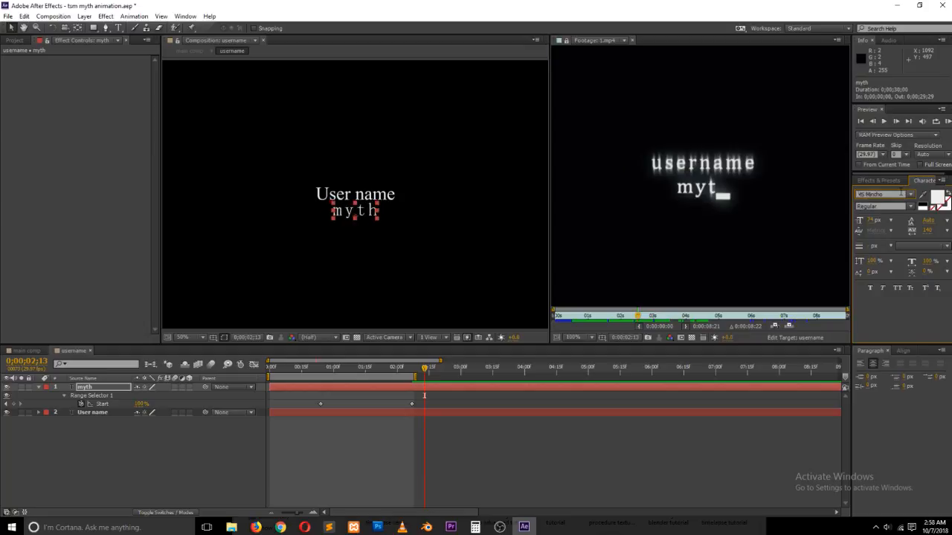
{"action": "key", "text": "Down"}
{"action": "key", "text": "Down"}
{"action": "key", "text": "Down"}
{"action": "key", "text": "Down"}
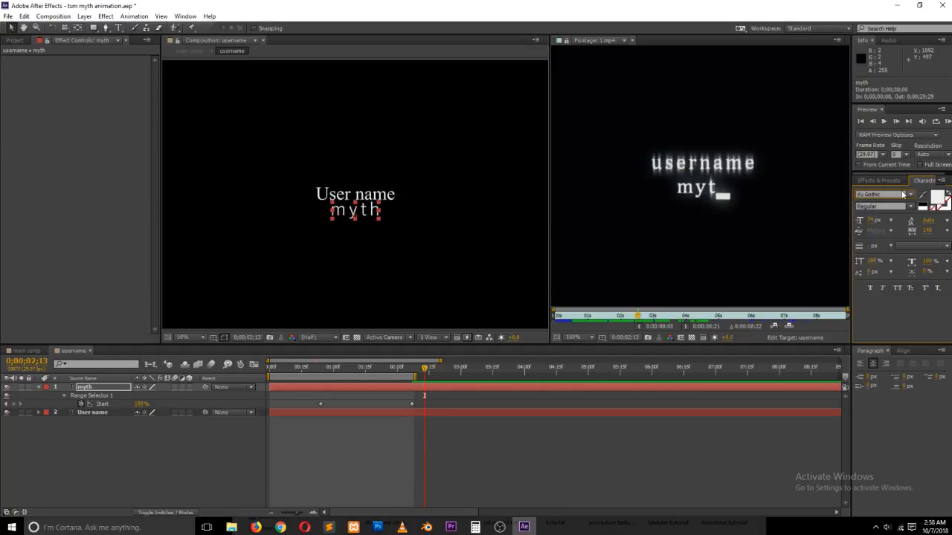
{"action": "key", "text": "Down"}
{"action": "key", "text": "Up"}
{"action": "key", "text": "Up"}
{"action": "key", "text": "Up"}
{"action": "key", "text": "Up"}
{"action": "key", "text": "Up"}
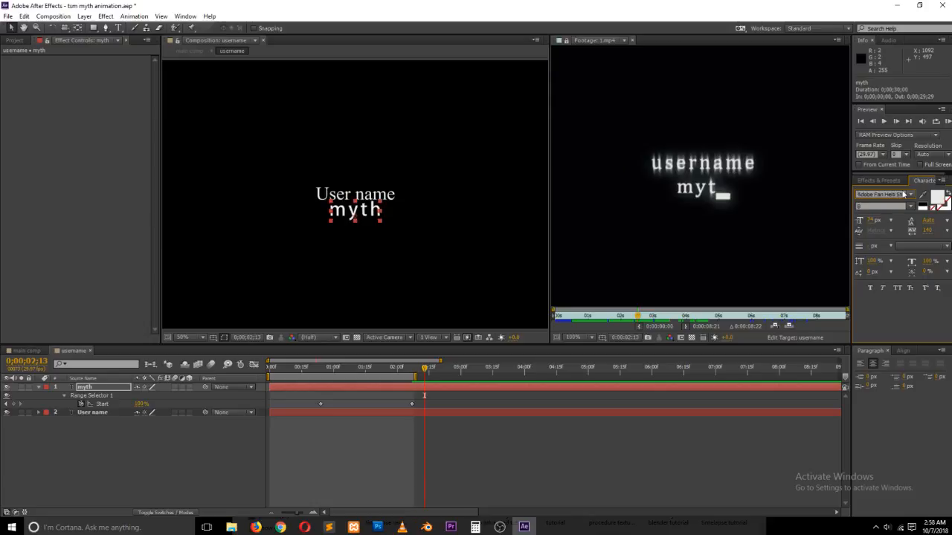
{"action": "key", "text": "Up"}
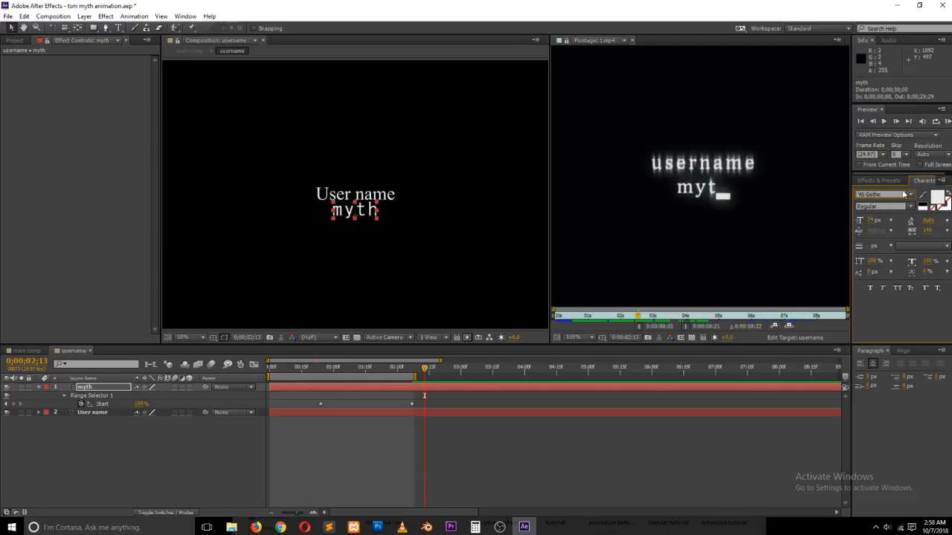
{"action": "key", "text": "Up"}
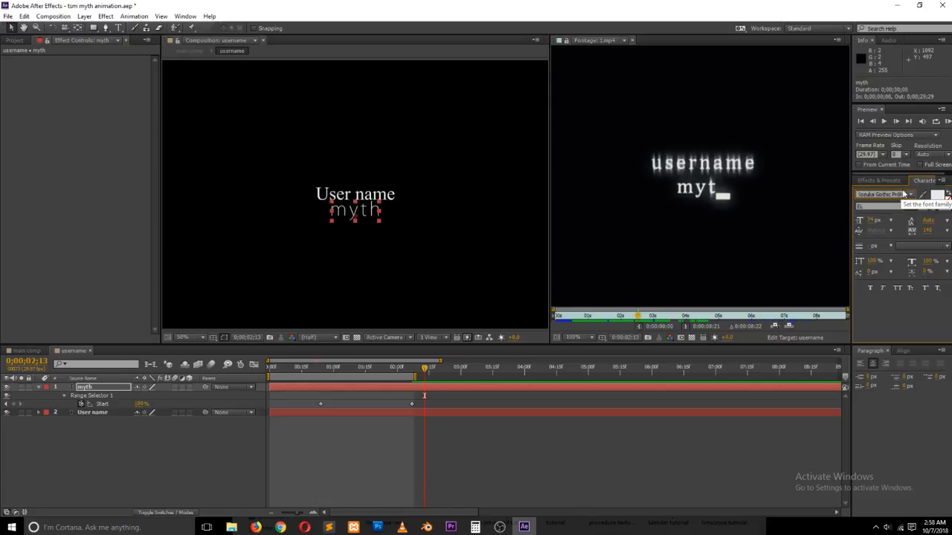
{"action": "key", "text": "Up"}
{"action": "key", "text": "Up"}
{"action": "key", "text": "Up"}
{"action": "key", "text": "Up"}
{"action": "key", "text": "Up"}
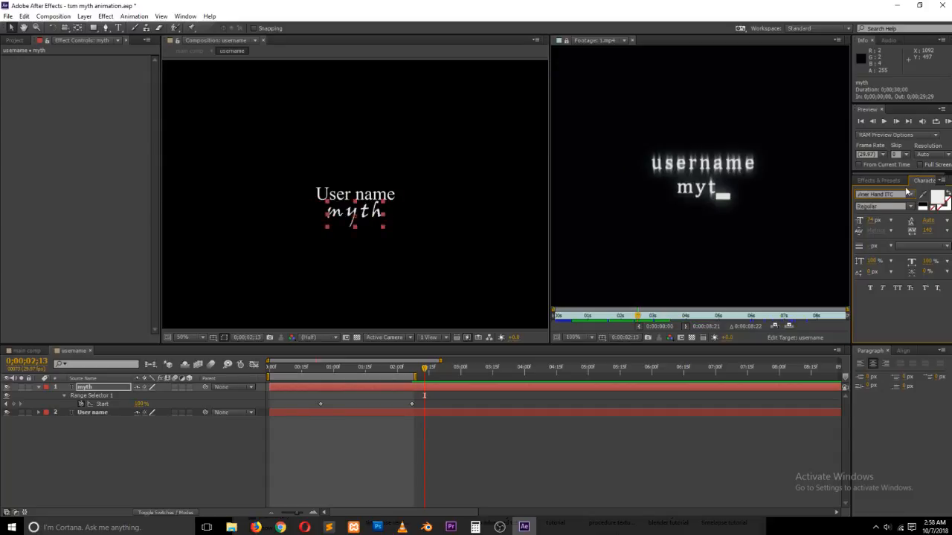
{"action": "left_click", "coordinate": [280, 527]}
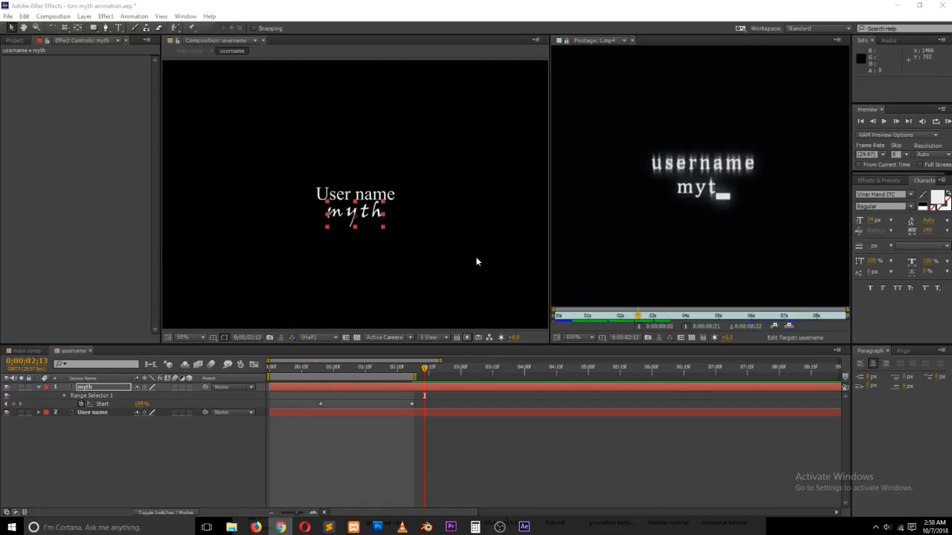
- Set the myth text's font to Sitka with the Banner style and save the project
{"action": "left_click", "coordinate": [880, 195]}
{"action": "key", "text": "Up"}
{"action": "key", "text": "Up"}
{"action": "key", "text": "Up"}
{"action": "key", "text": "Up"}
{"action": "key", "text": "Up"}
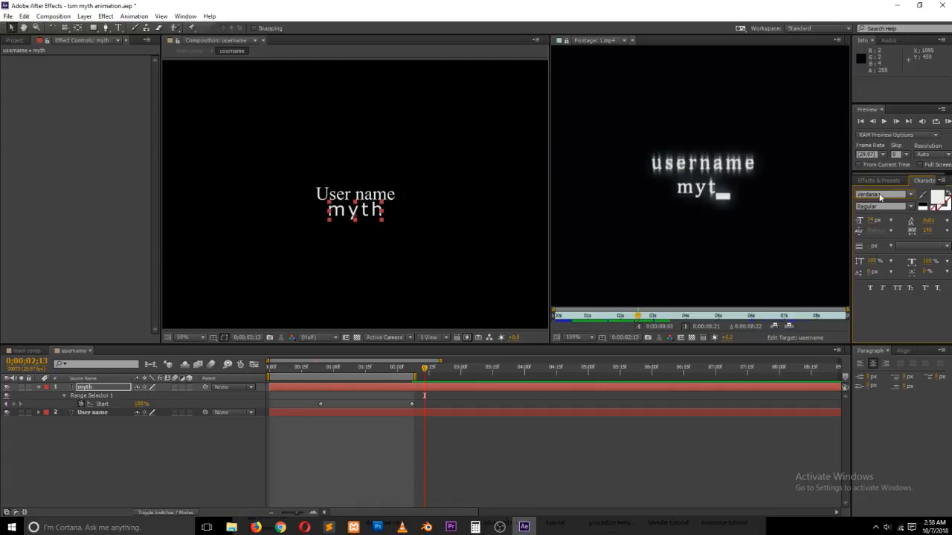
{"action": "key", "text": "Up"}
{"action": "key", "text": "Up"}
{"action": "key", "text": "Up"}
{"action": "key", "text": "Up"}
{"action": "key", "text": "Up"}
{"action": "key", "text": "Up"}
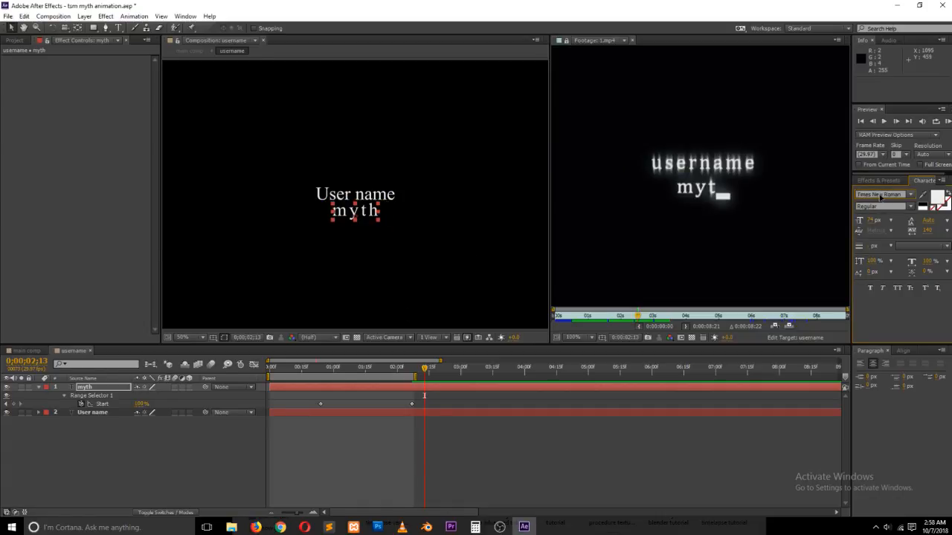
{"action": "key", "text": "Up"}
{"action": "key", "text": "Up"}
{"action": "key", "text": "Up"}
{"action": "key", "text": "Up"}
{"action": "key", "text": "Up"}
{"action": "key", "text": "Up"}
{"action": "key", "text": "Up"}
{"action": "key", "text": "Up"}
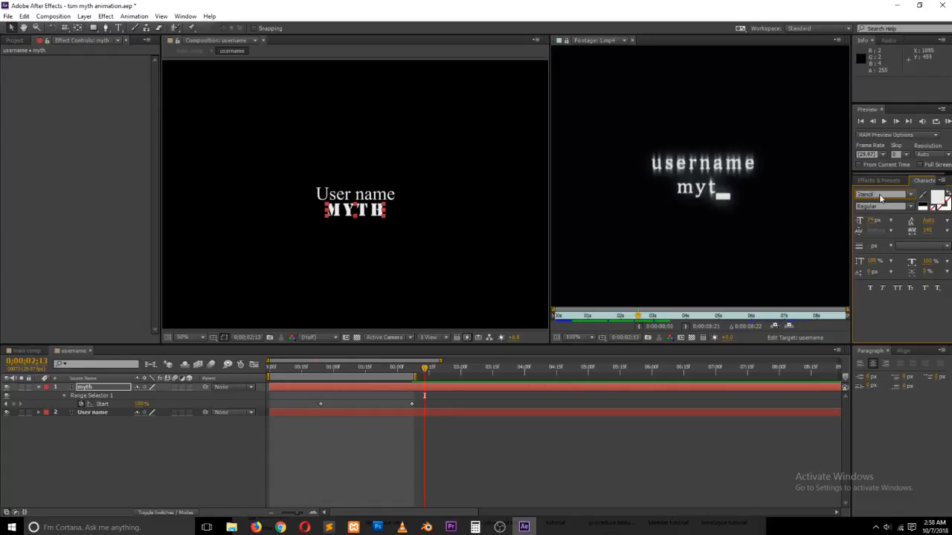
{"action": "key", "text": "Up"}
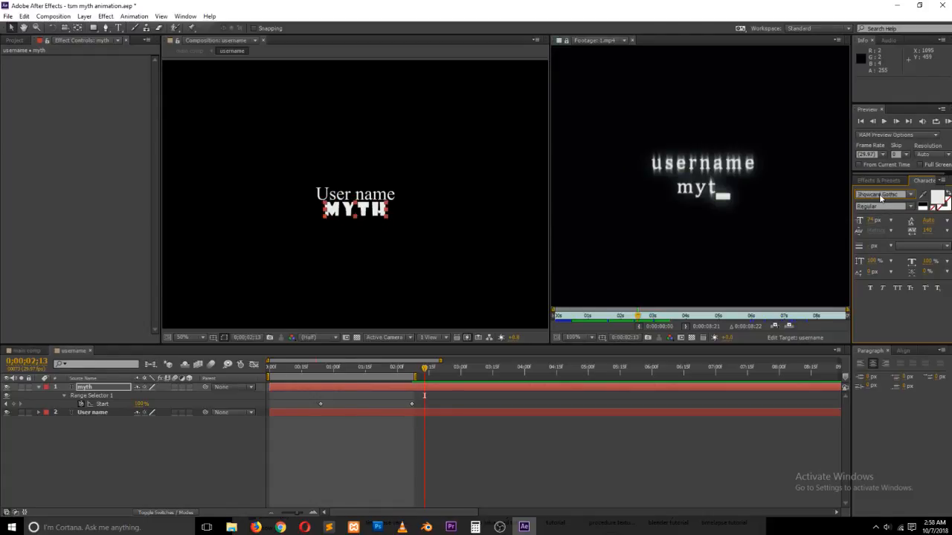
{"action": "key", "text": "Down"}
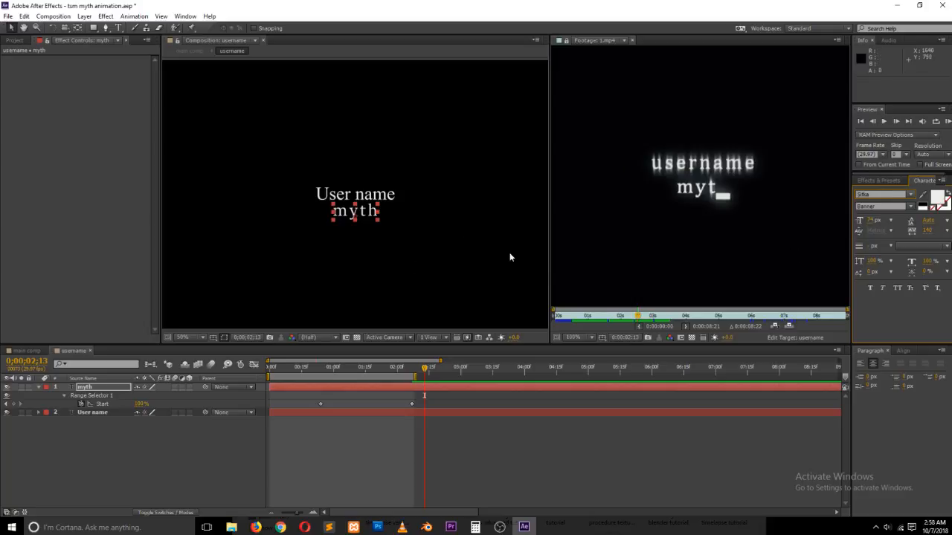
{"action": "left_click", "coordinate": [432, 433]}
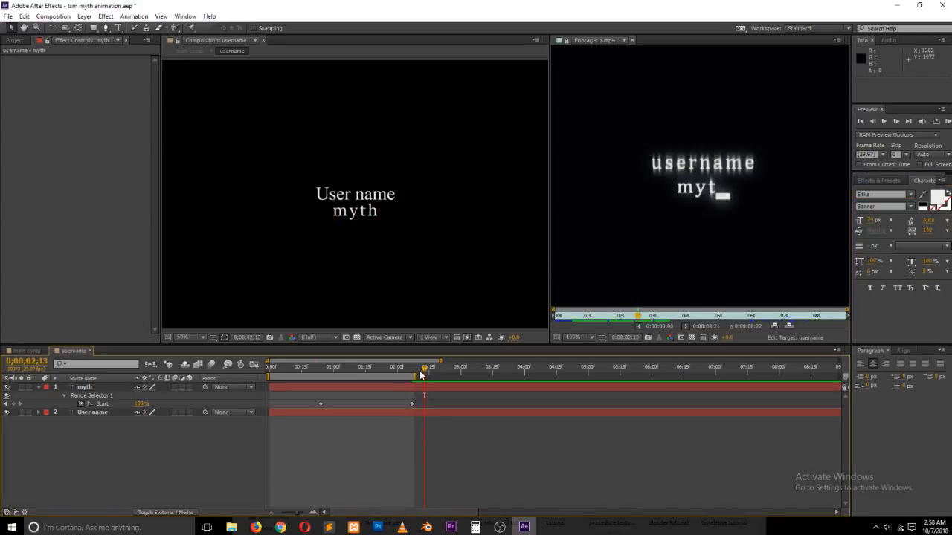
{"action": "left_click_drag", "start_coordinate": [420, 375], "coordinate": [373, 369]}
{"action": "key", "text": "ctrl+s"}
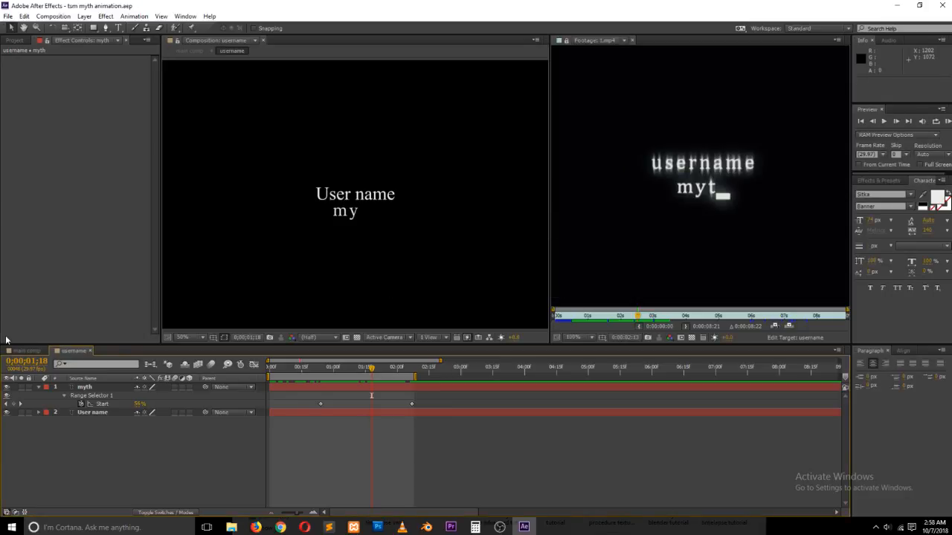
- Check the glowing username and myth text in the main comp around 0;00;02;21 to 0;00;03;03
{"action": "left_click", "coordinate": [25, 350]}
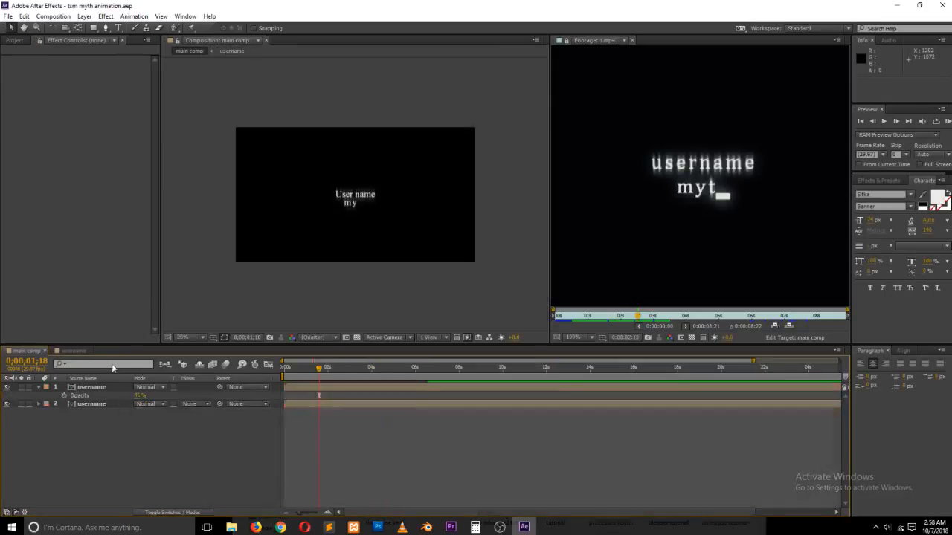
{"action": "left_click", "coordinate": [324, 369]}
{"action": "mouse_move", "coordinate": [341, 370]}
{"action": "left_mouse_down"}
{"action": "mouse_move", "coordinate": [285, 370]}
{"action": "mouse_move", "coordinate": [344, 371]}
{"action": "left_mouse_up"}
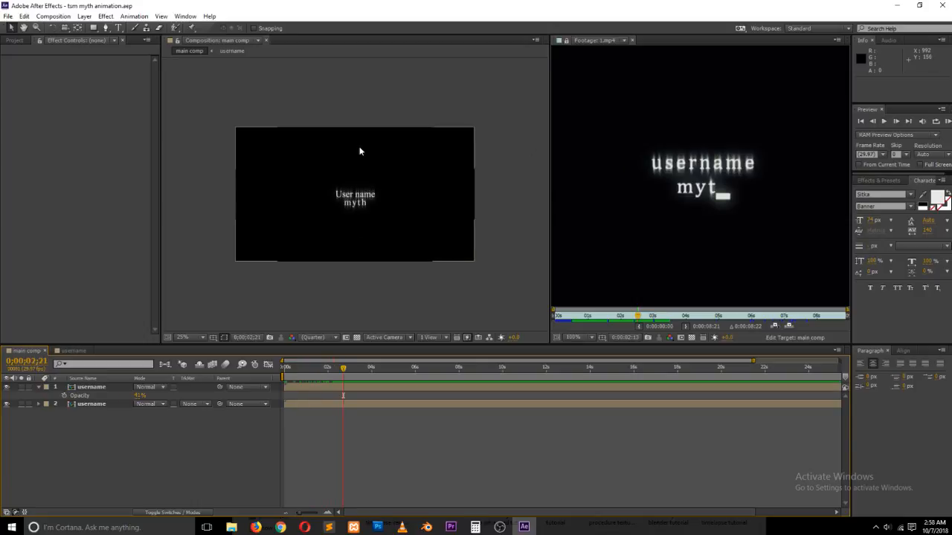
{"action": "scroll", "coordinate": [359, 152], "scroll_direction": "up", "scroll_amount": 1}
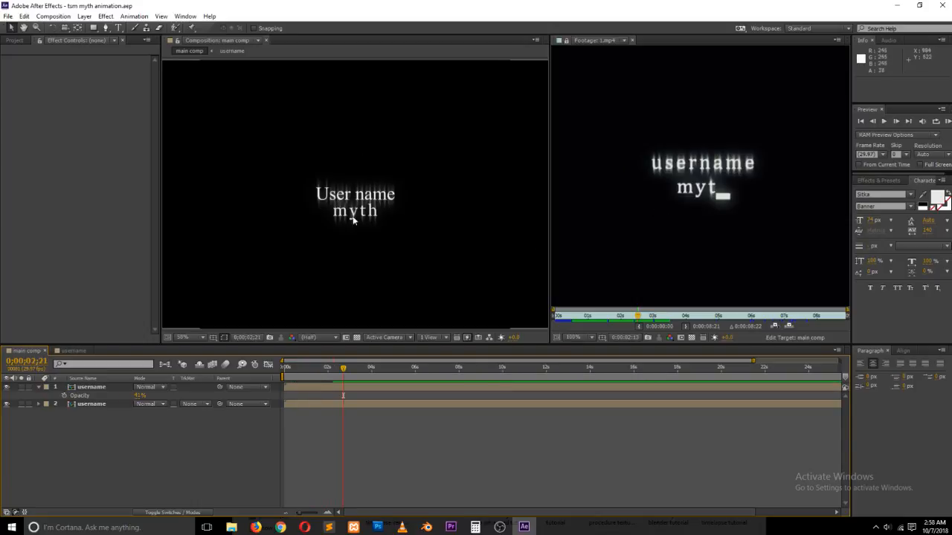
{"action": "mouse_move", "coordinate": [344, 376]}
{"action": "left_mouse_down"}
{"action": "mouse_move", "coordinate": [290, 374]}
{"action": "mouse_move", "coordinate": [353, 374]}
{"action": "left_mouse_up"}
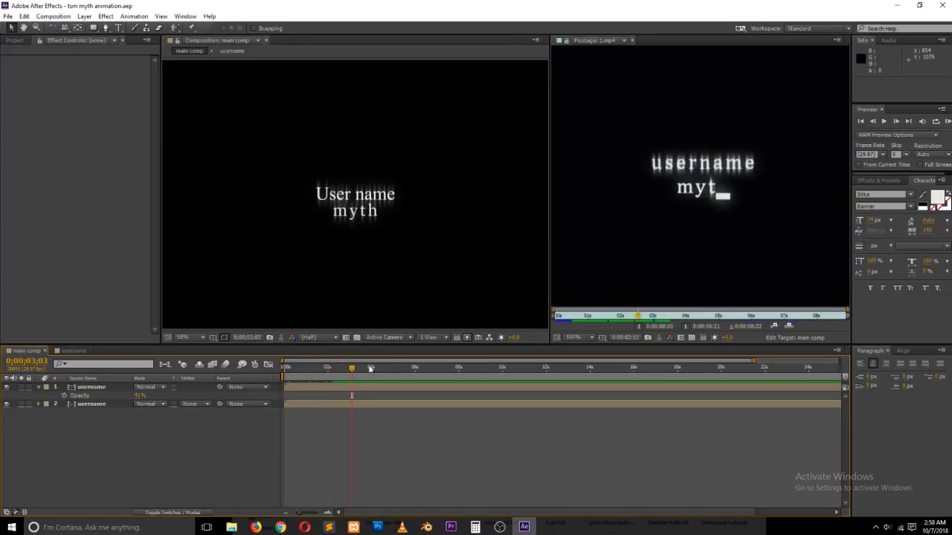
{"action": "left_click", "coordinate": [85, 387]}
{"action": "left_click", "coordinate": [95, 404]}
- Return to the username comp and preview the myth line in its new font from the first frame
{"action": "left_click", "coordinate": [73, 350]}
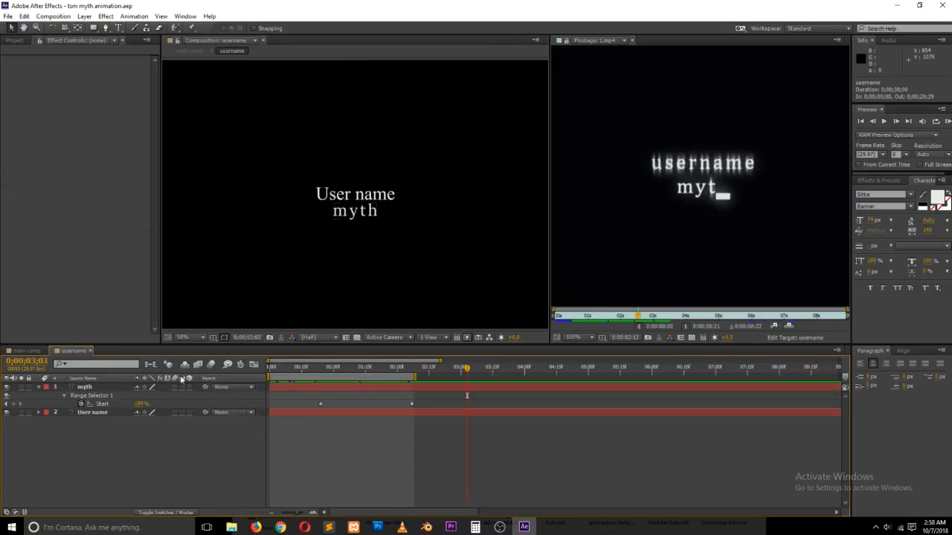
{"action": "left_click_drag", "start_coordinate": [412, 371], "coordinate": [239, 379]}
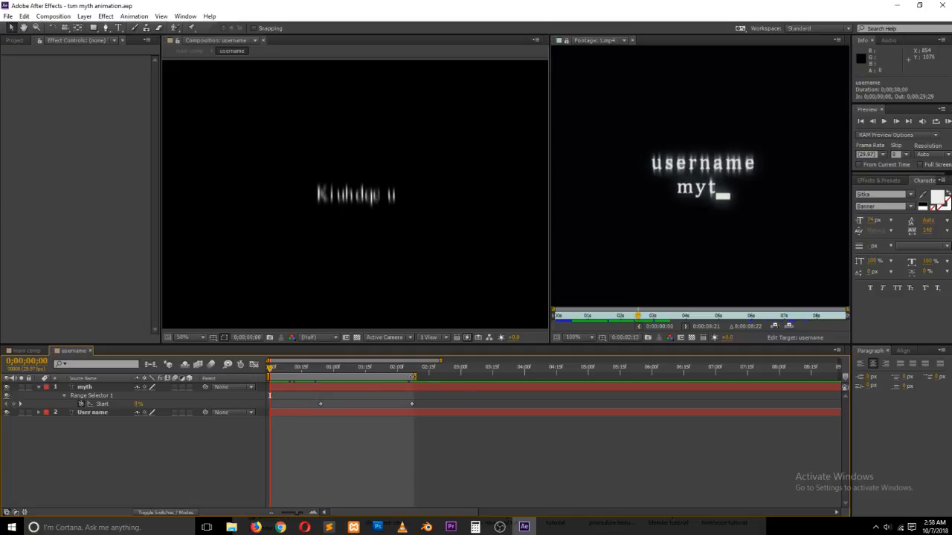
{"action": "key", "text": "space"}
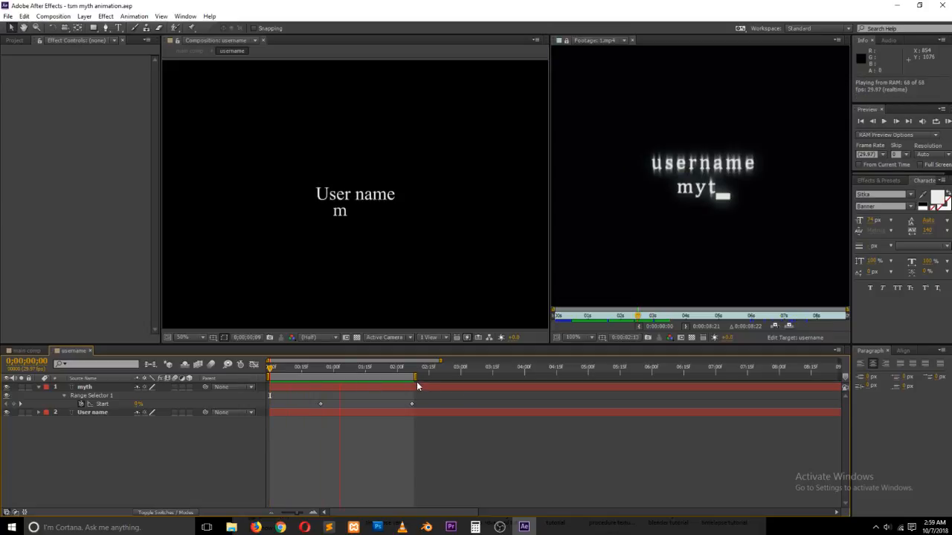
- Move the myth layer's Start keyframes to 0;00;01;15 and 0;00;03;12, and extend the work area's end to match
{"action": "left_click_drag", "start_coordinate": [426, 396], "coordinate": [363, 402]}
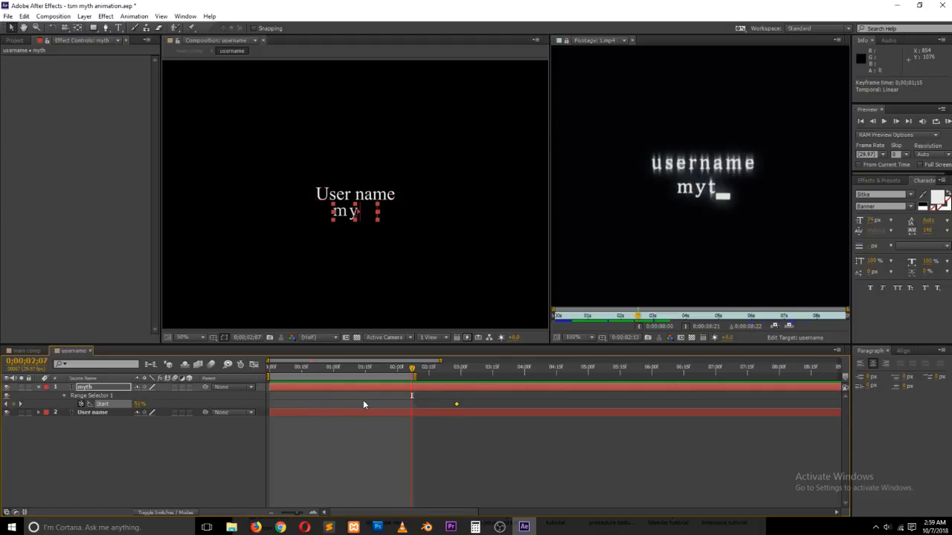
{"action": "left_click", "coordinate": [447, 417]}
{"action": "left_click_drag", "start_coordinate": [458, 403], "coordinate": [486, 405]}
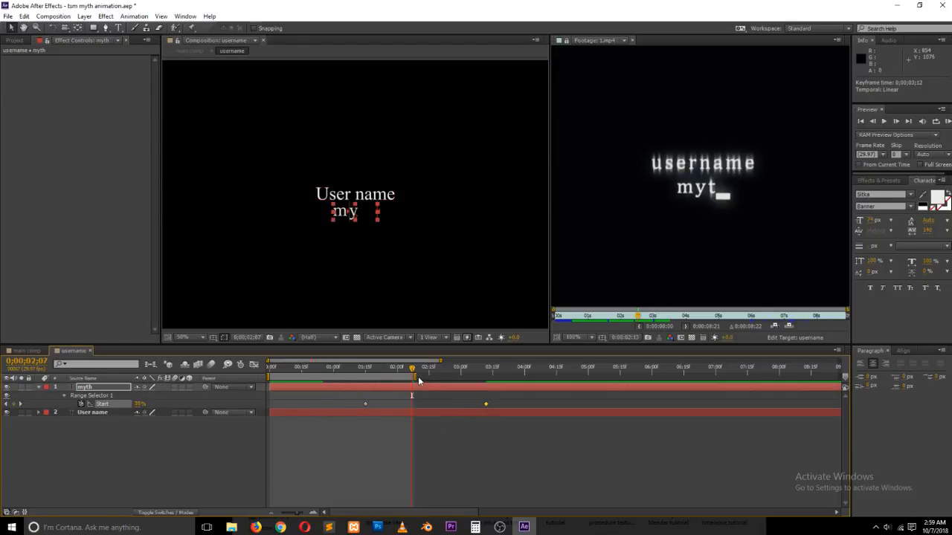
{"action": "left_click_drag", "start_coordinate": [398, 377], "coordinate": [486, 377]}
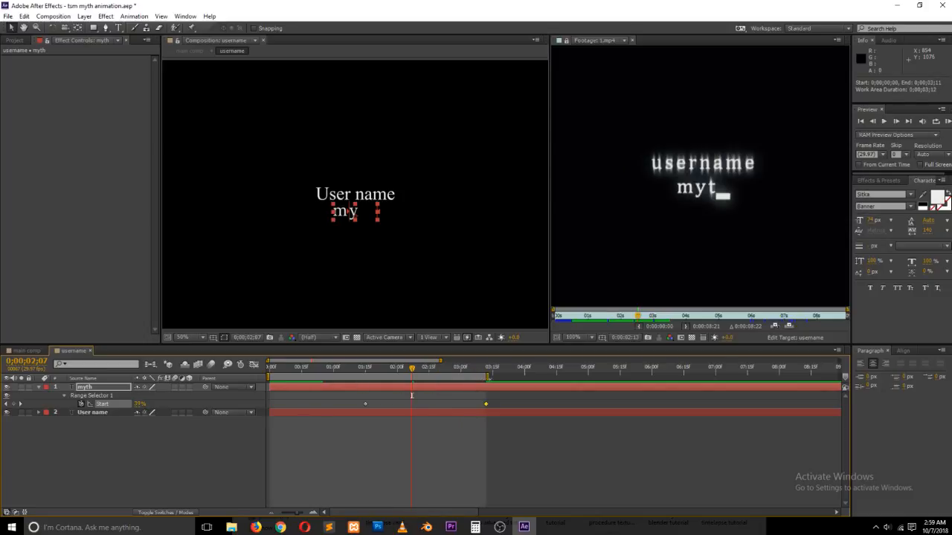
- Preview the retimed myth line from the first frame, and go to its end keyframe at 0;00;03;12
{"action": "key", "text": "Page_Up"}
{"action": "key", "text": "Page_Up"}
{"action": "key", "text": "KP_0"}
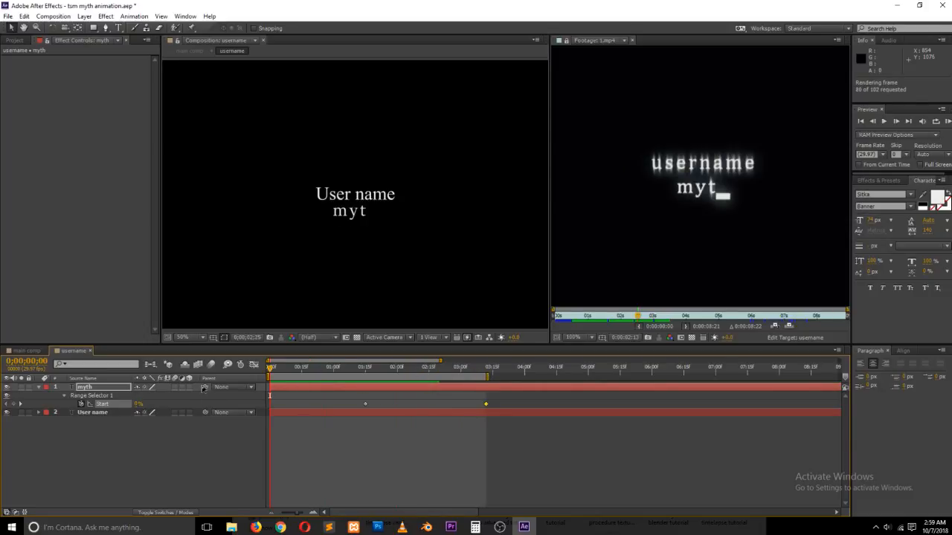
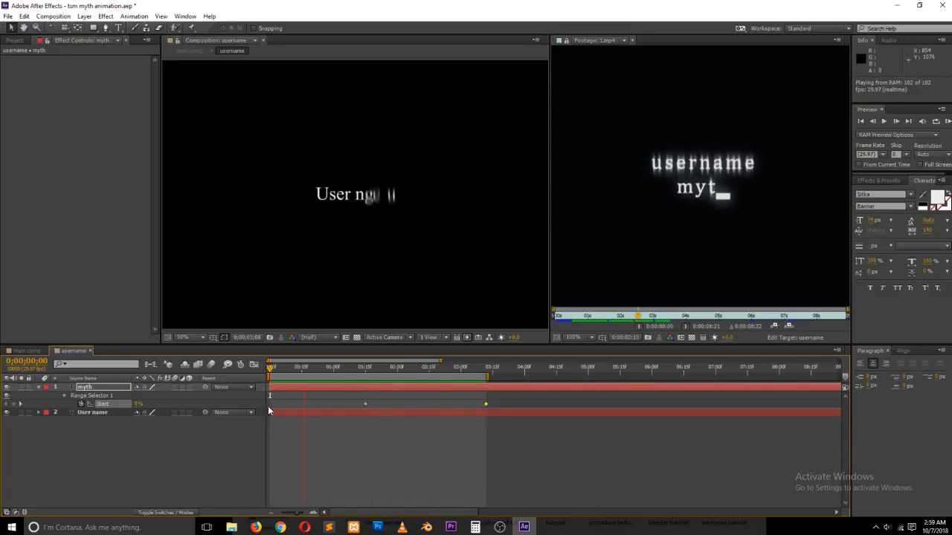
{"action": "key", "text": "space"}
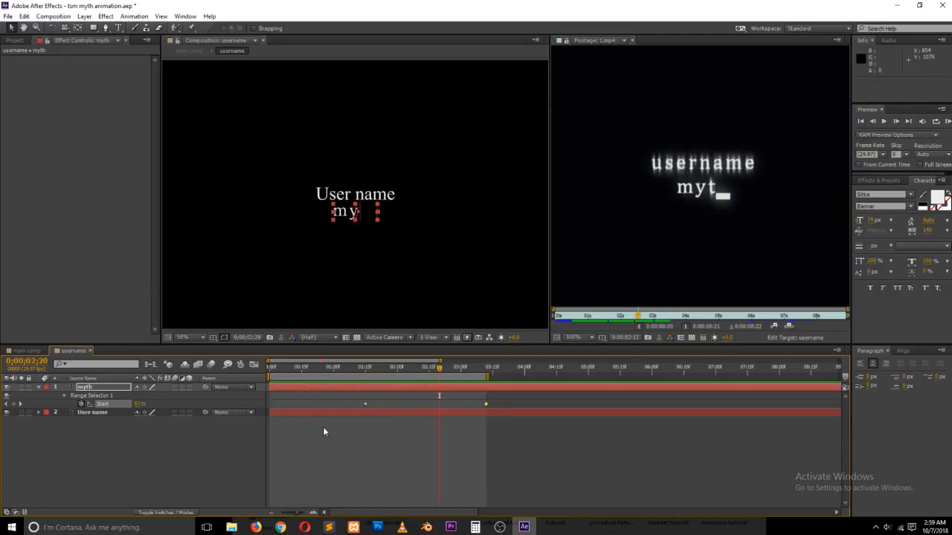
{"action": "left_click_drag", "start_coordinate": [437, 367], "coordinate": [487, 377]}
{"action": "left_click", "coordinate": [359, 438]}
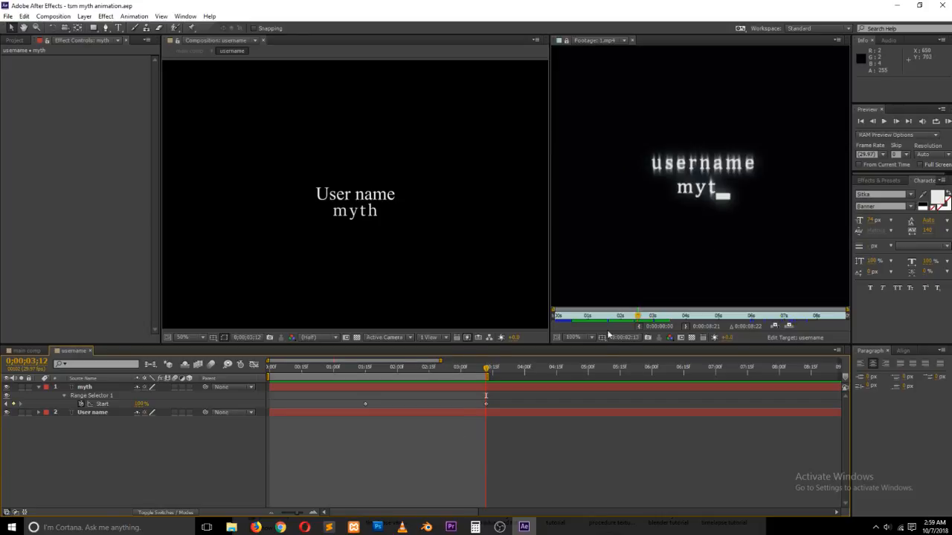
- Examine the blinking block cursor in 1.mp4 before the myth line appears, and compare its timing with the username comp
{"action": "left_click_drag", "start_coordinate": [643, 320], "coordinate": [611, 316]}
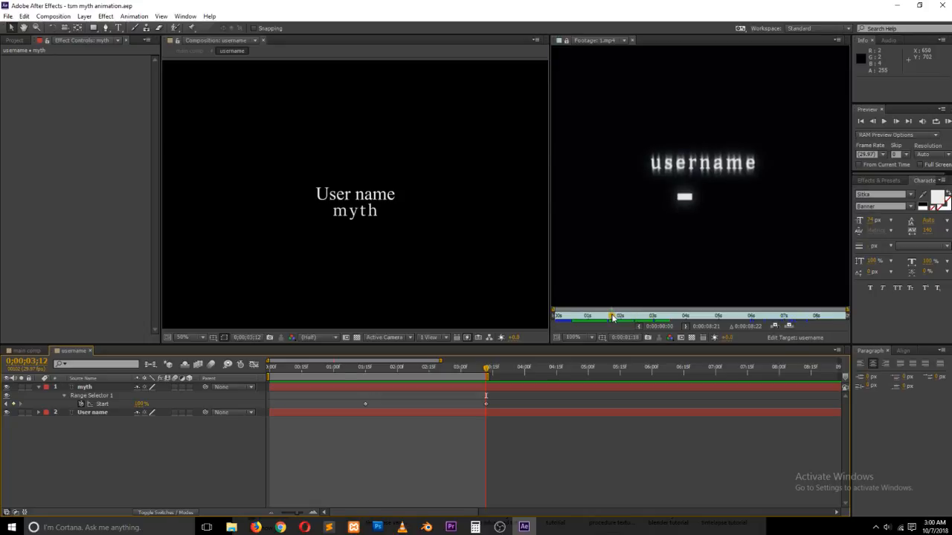
{"action": "left_click", "coordinate": [93, 28]}
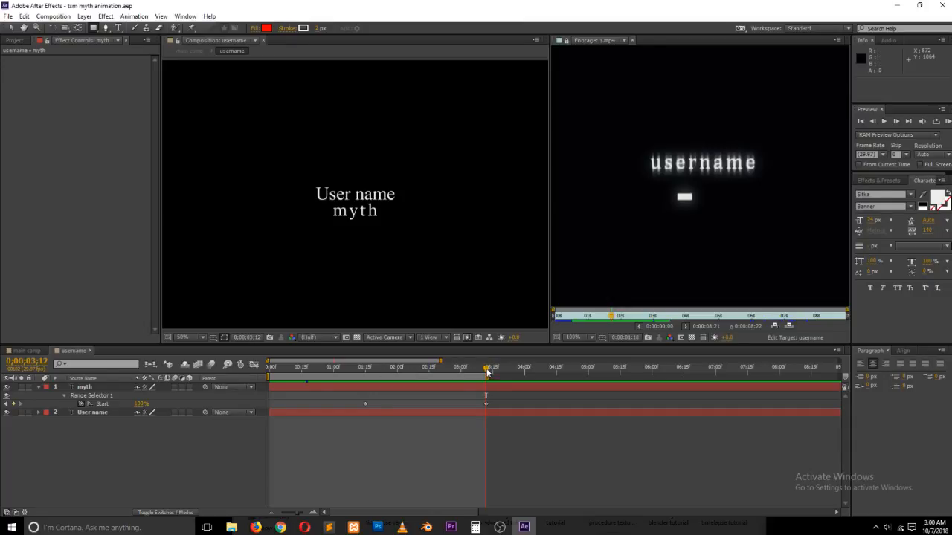
{"action": "left_click_drag", "start_coordinate": [487, 370], "coordinate": [368, 384]}
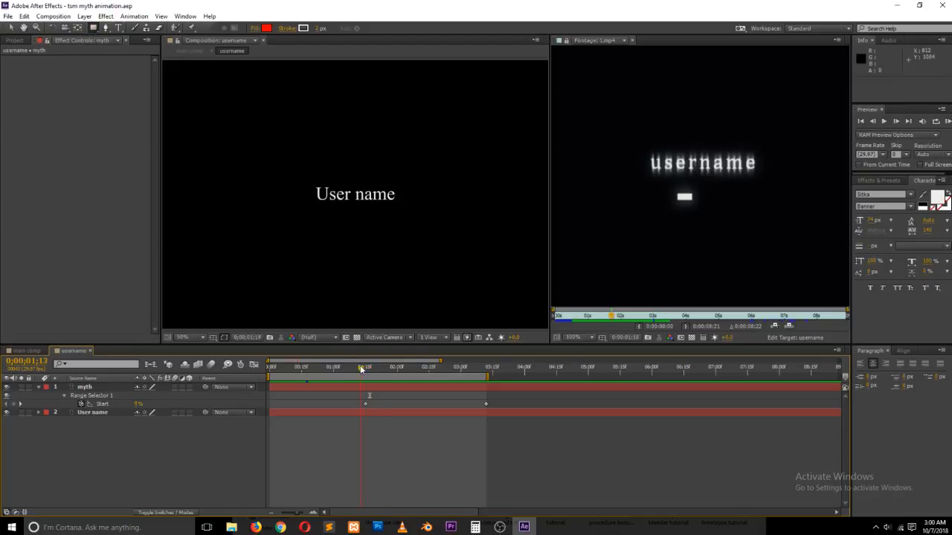
{"action": "left_click_drag", "start_coordinate": [369, 367], "coordinate": [474, 364]}
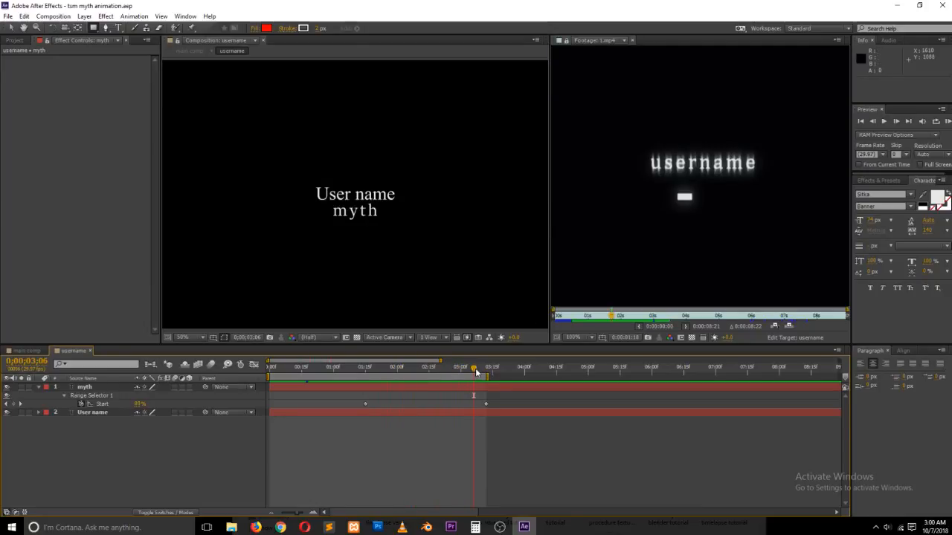
{"action": "left_click_drag", "start_coordinate": [618, 320], "coordinate": [588, 319]}
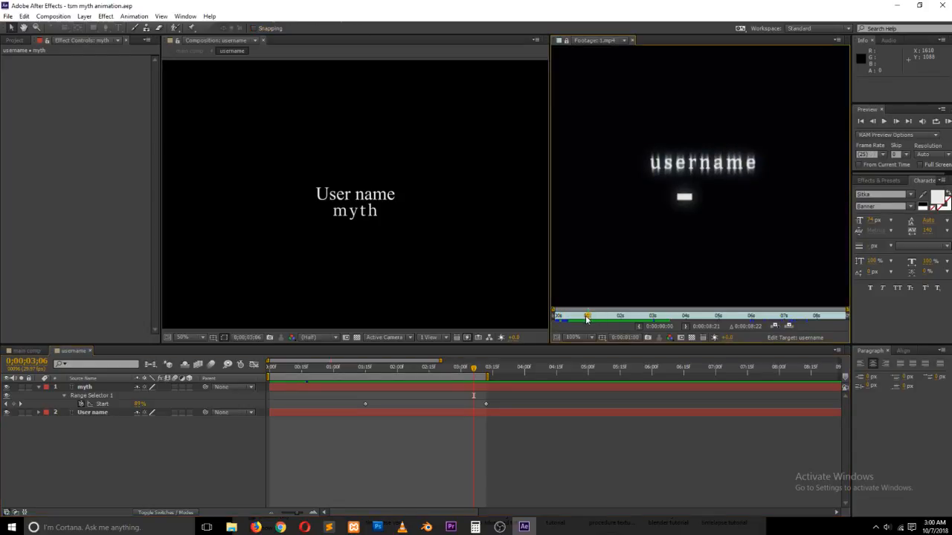
{"action": "left_click", "coordinate": [236, 444]}
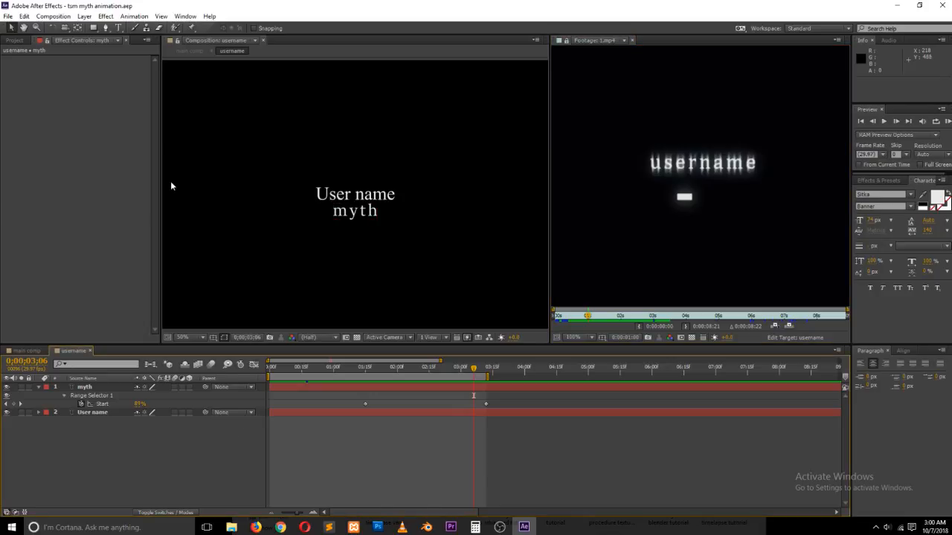
- Add a text layer containing a hyphen below the myth line and set its font to Arial
{"action": "left_click", "coordinate": [118, 28]}
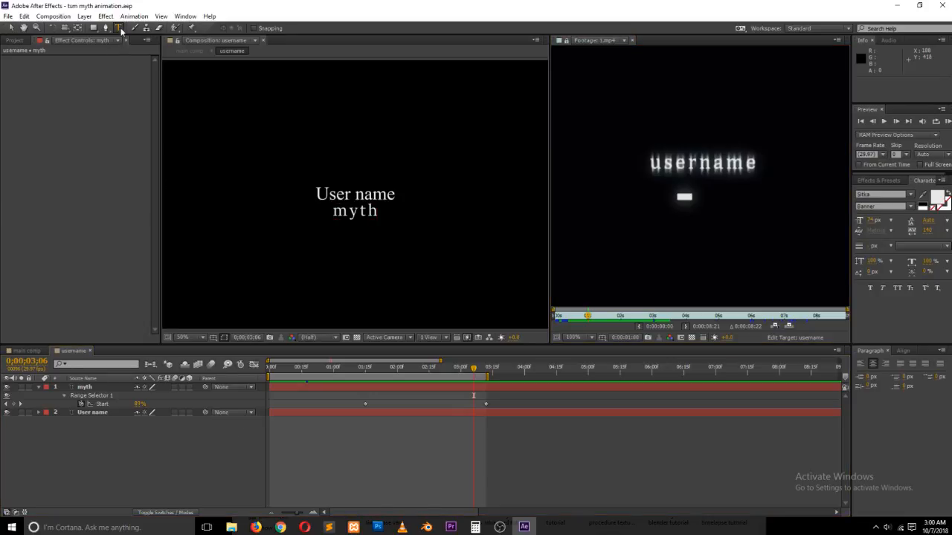
{"action": "left_click", "coordinate": [356, 261]}
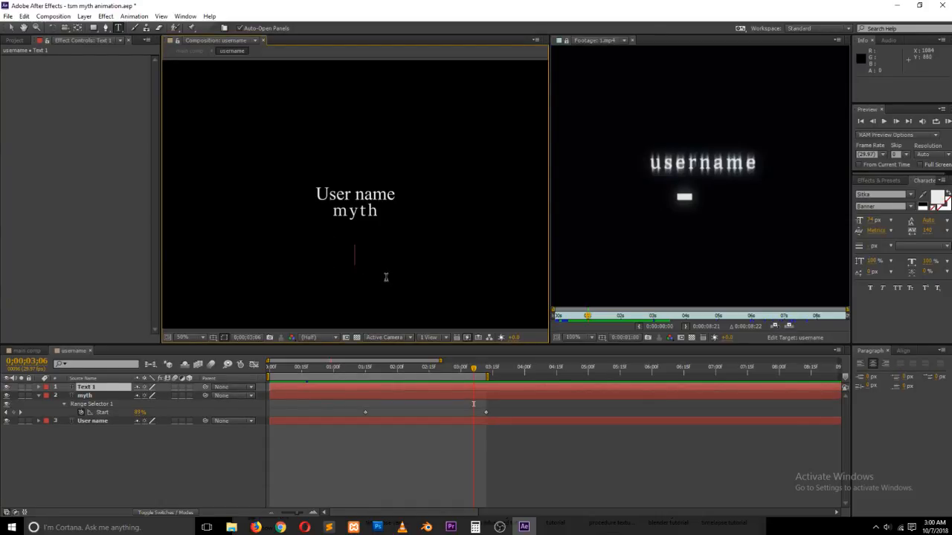
{"action": "type", "text": "-"}
{"action": "key", "text": "ctrl+a"}
{"action": "left_click", "coordinate": [908, 206]}
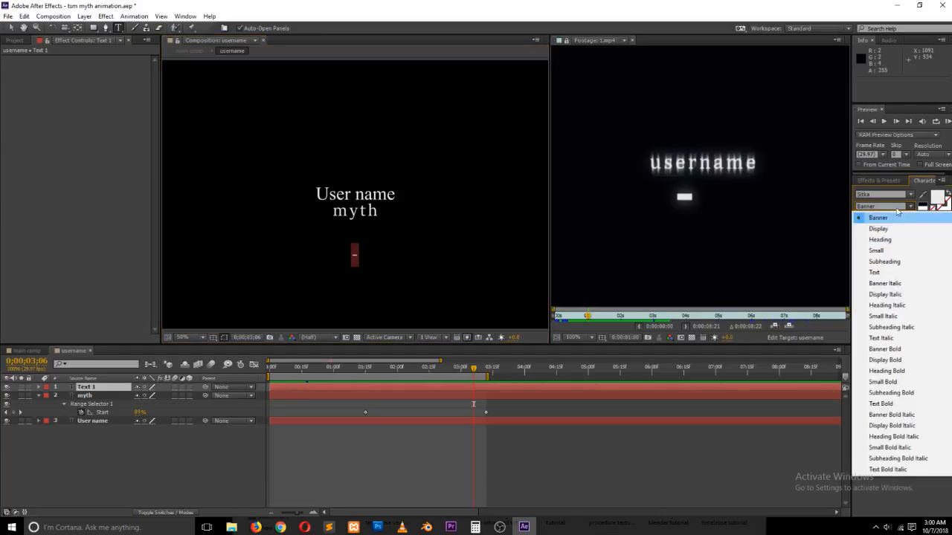
{"action": "left_click", "coordinate": [907, 205]}
{"action": "left_click", "coordinate": [908, 206]}
{"action": "left_click", "coordinate": [910, 195]}
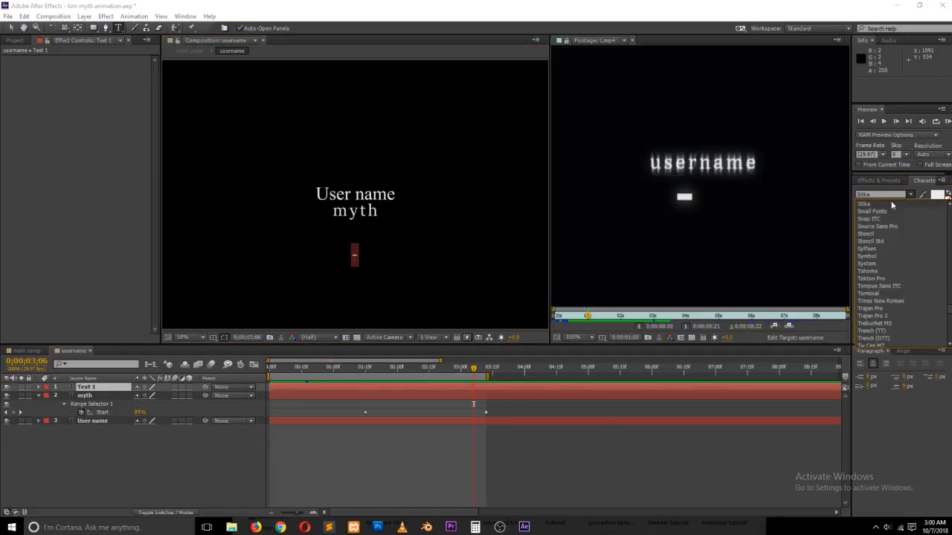
{"action": "left_click", "coordinate": [891, 205]}
{"action": "left_click", "coordinate": [893, 194]}
{"action": "type", "text": "Arial"}
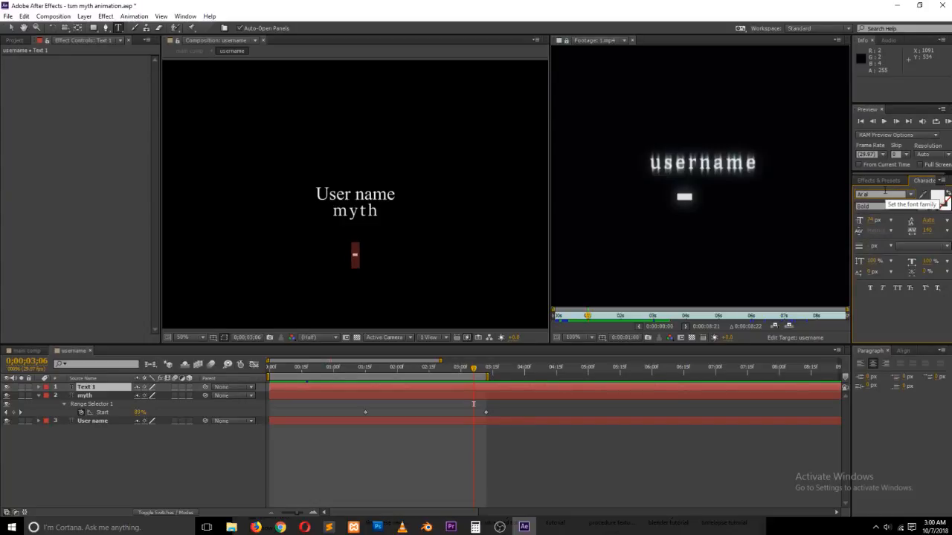
{"action": "key", "text": "Return"}
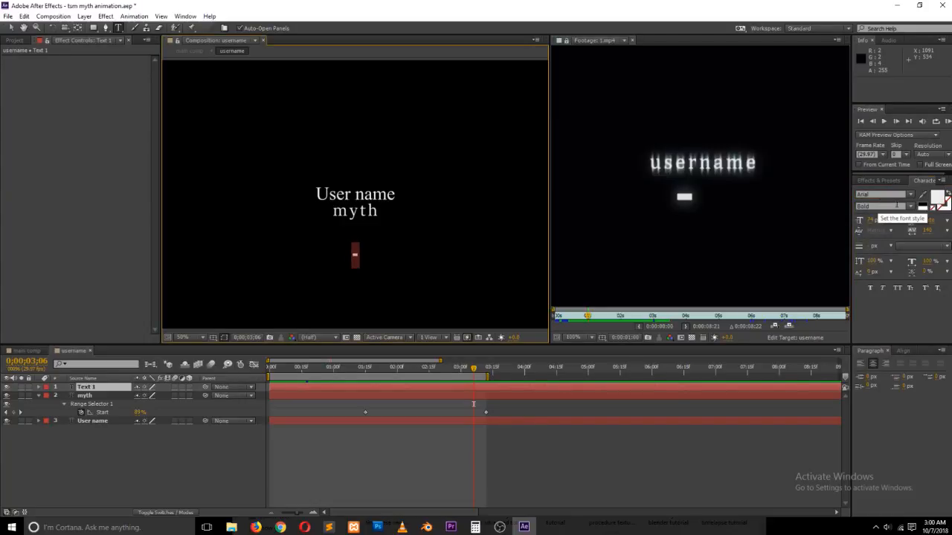
- Set the hyphen's font style to Black and enlarge it to about 132 px
{"action": "left_click", "coordinate": [886, 206]}
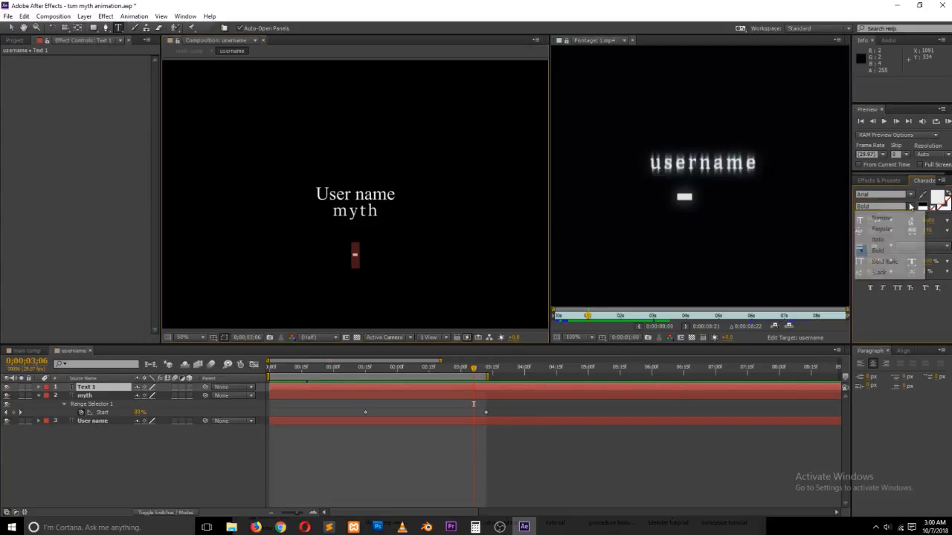
{"action": "left_click", "coordinate": [880, 272]}
{"action": "left_click_drag", "start_coordinate": [875, 224], "coordinate": [888, 223]}
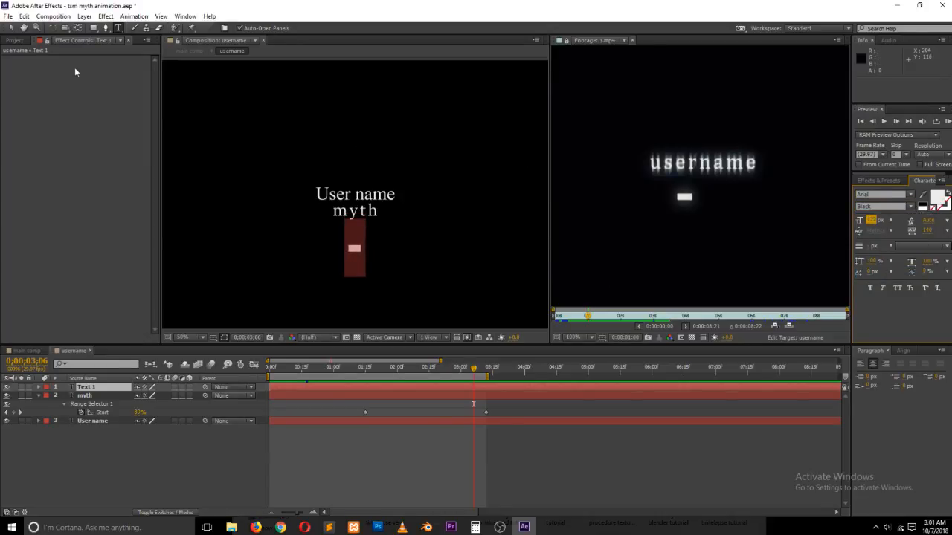
{"action": "type", "text": "-"}
{"action": "left_click", "coordinate": [354, 229]}
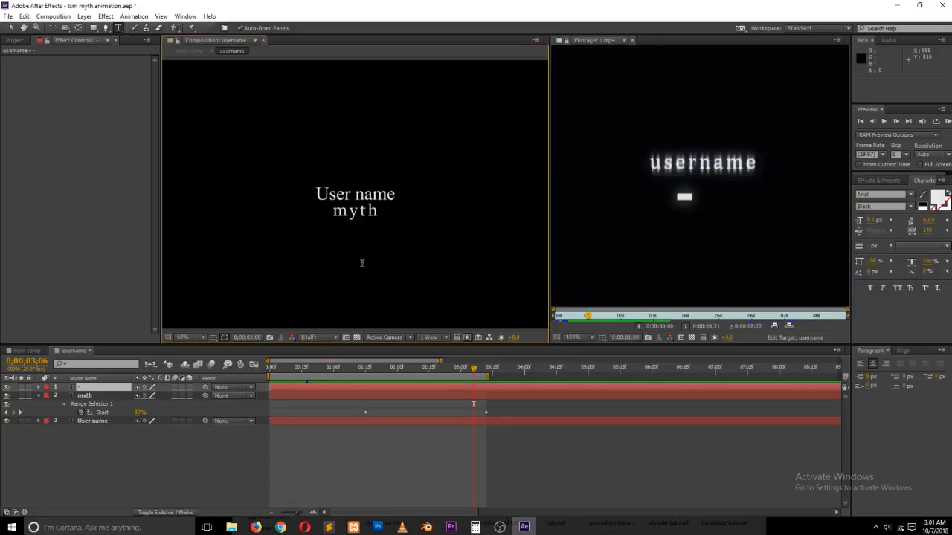
{"action": "left_click", "coordinate": [99, 388]}
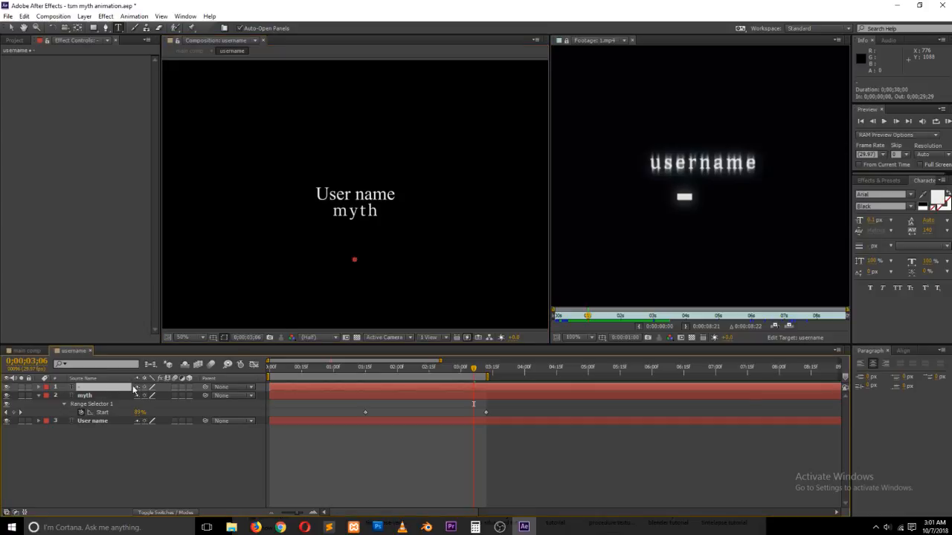
{"action": "key", "text": "ctrl+z"}
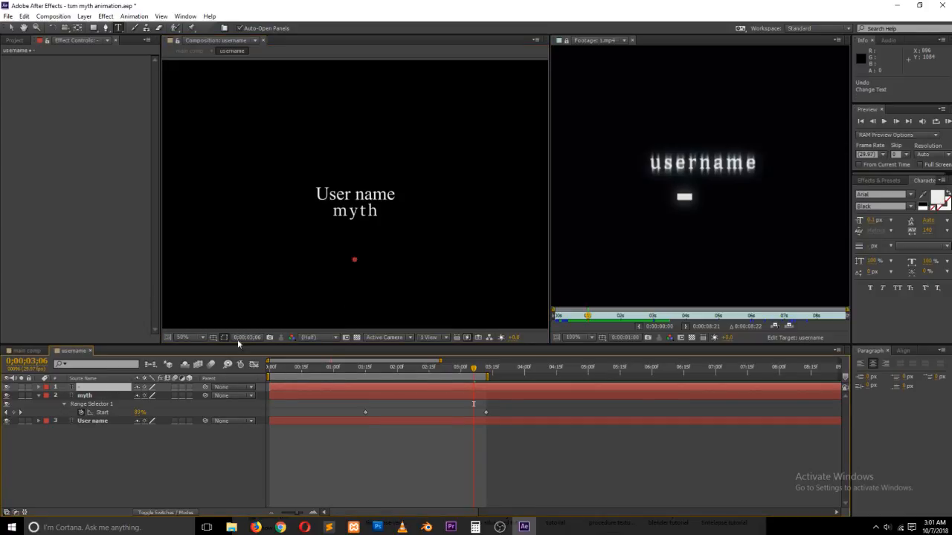
{"action": "left_click", "coordinate": [73, 389]}
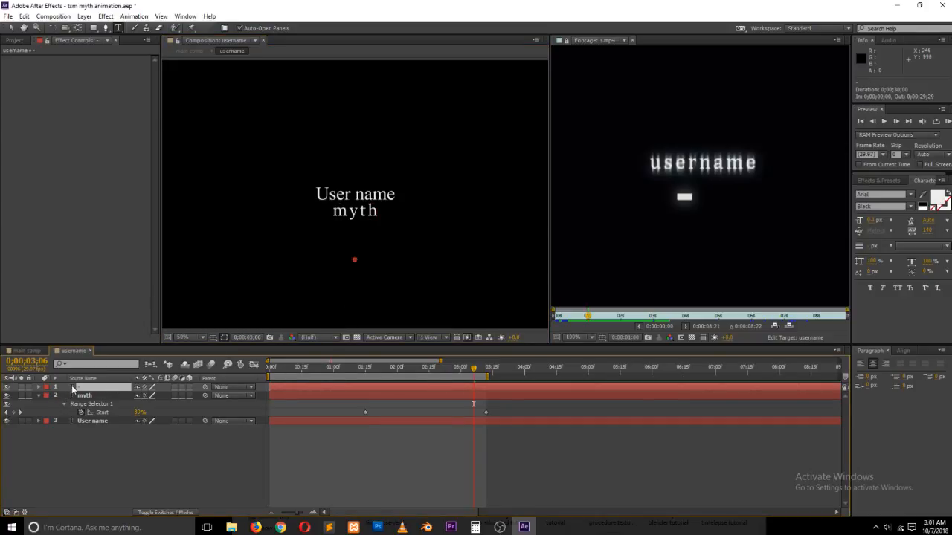
{"action": "double_click", "coordinate": [72, 389]}
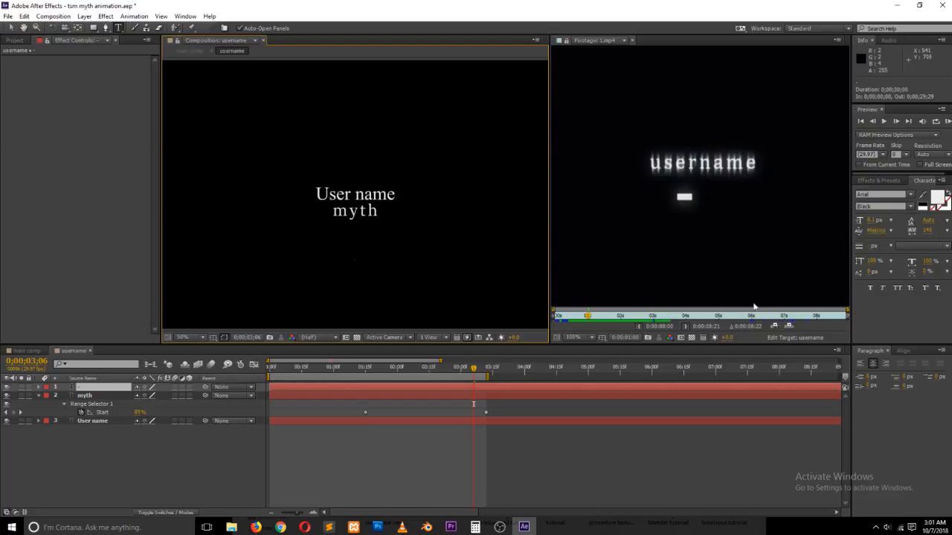
{"action": "left_click", "coordinate": [870, 220]}
{"action": "left_click", "coordinate": [454, 291]}
{"action": "left_click", "coordinate": [106, 388]}
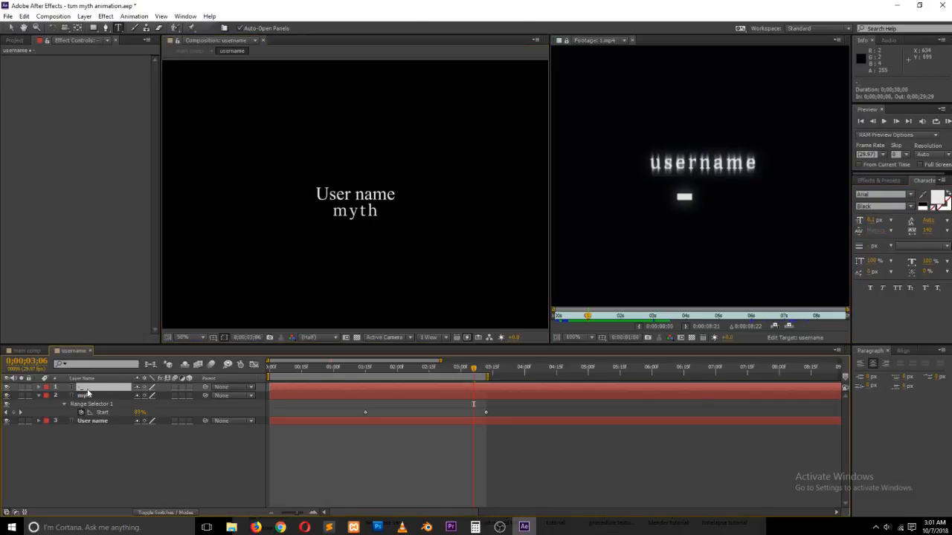
{"action": "double_click", "coordinate": [87, 389]}
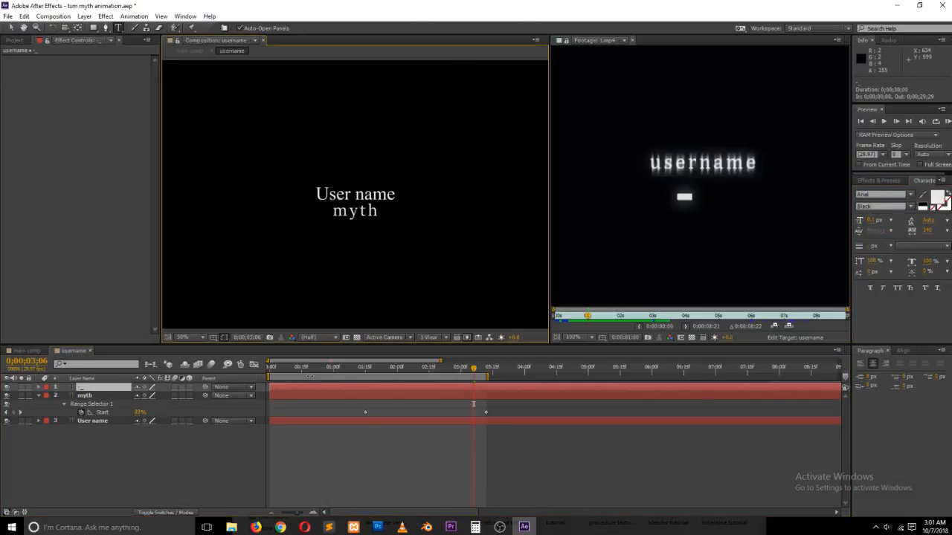
{"action": "left_click", "coordinate": [148, 484]}
- Delete the empty text layer and add a new hyphen text layer above the username, trying an underscore as an alternative
{"action": "left_click", "coordinate": [72, 388]}
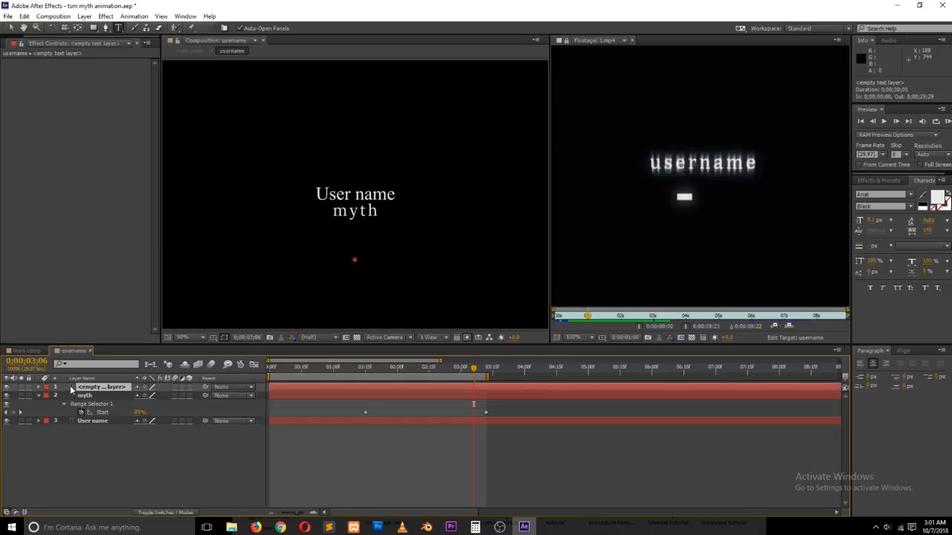
{"action": "key", "text": "Delete"}
{"action": "left_click", "coordinate": [338, 165]}
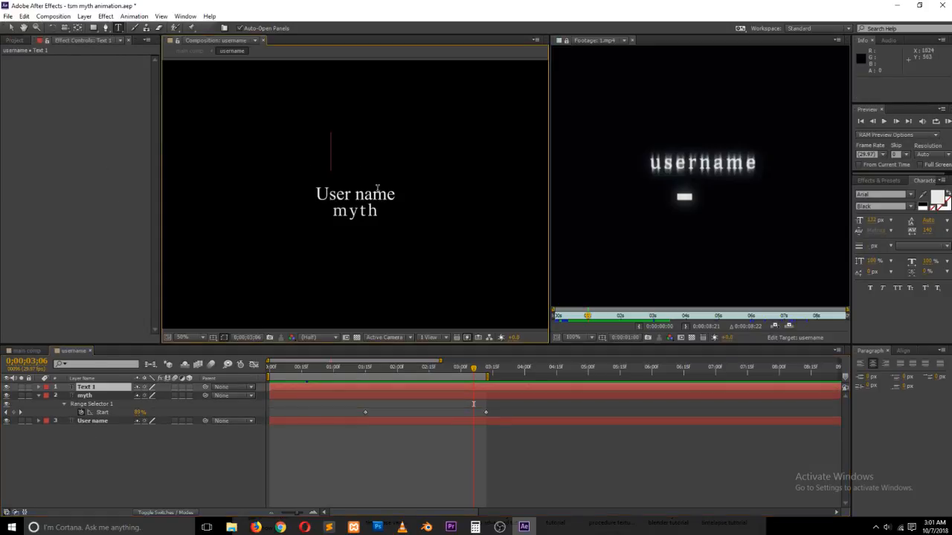
{"action": "type", "text": "-"}
{"action": "key", "text": "BackSpace"}
{"action": "type", "text": "_"}
{"action": "key", "text": "ctrl+a"}
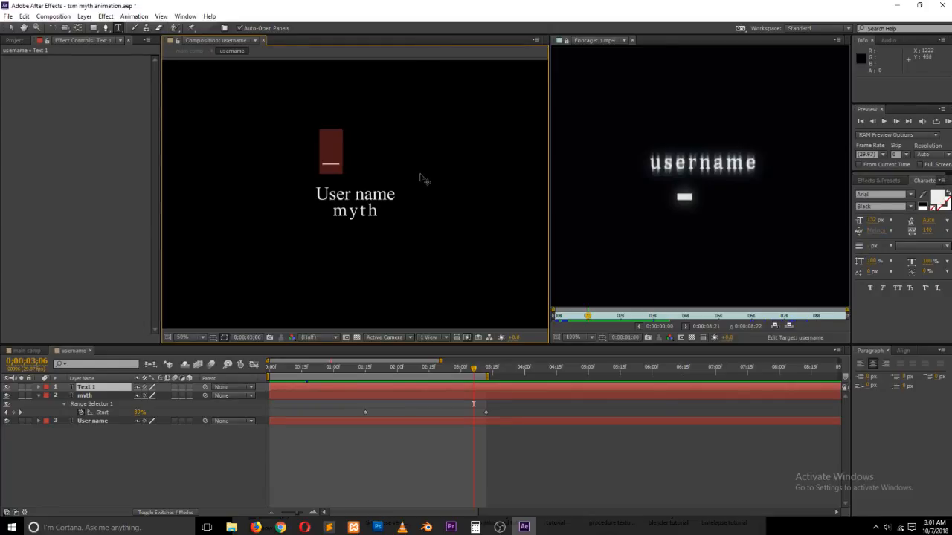
{"action": "type", "text": "-"}
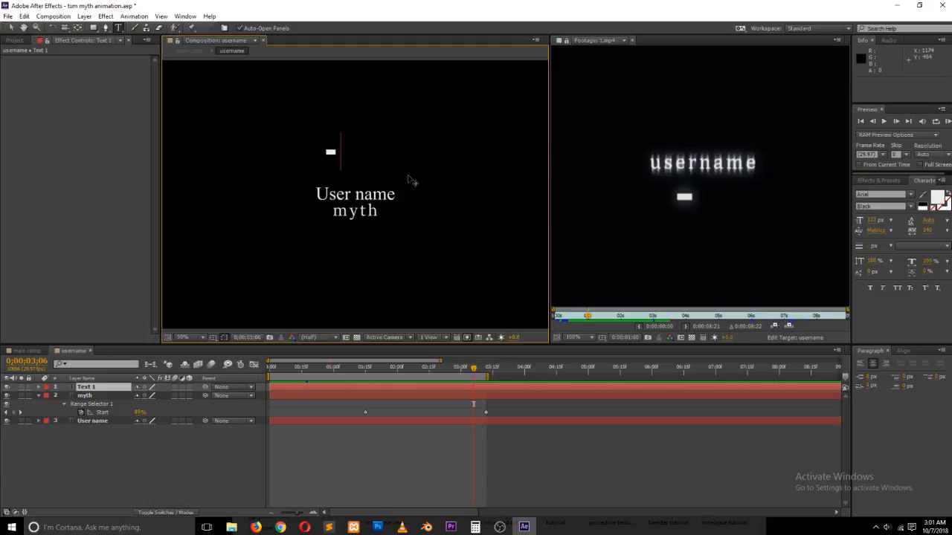
{"action": "key", "text": "ctrl+a"}
{"action": "type", "text": "_"}
{"action": "key", "text": "ctrl+a"}
{"action": "type", "text": "-"}
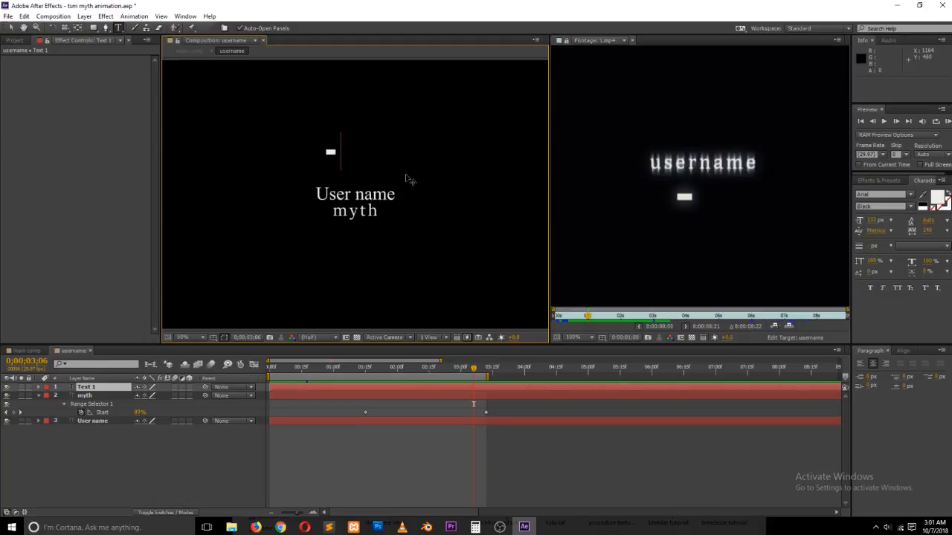
- Set the hyphen's font style to Arial Bold and finish editing the text
{"action": "key", "text": "ctrl+a"}
{"action": "left_click", "coordinate": [904, 197]}
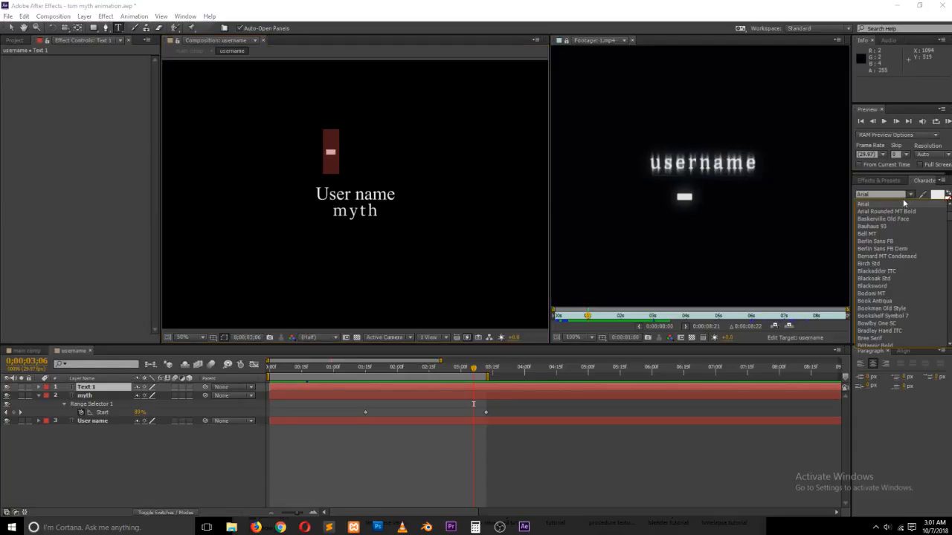
{"action": "left_click", "coordinate": [892, 197]}
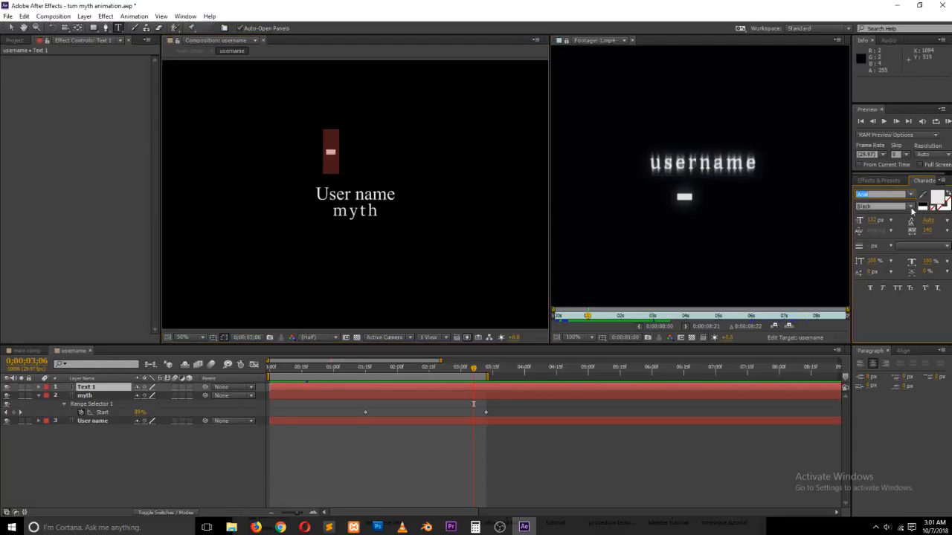
{"action": "left_click", "coordinate": [884, 206]}
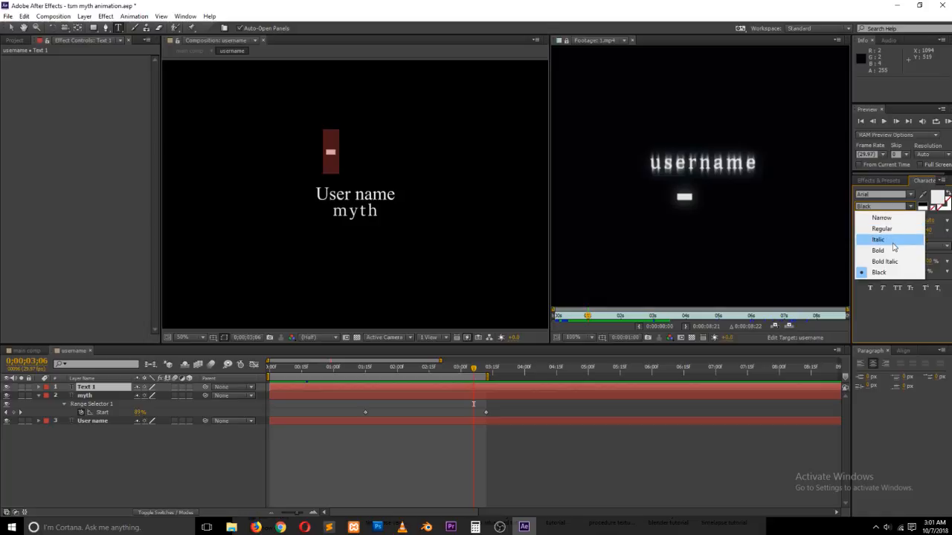
{"action": "left_click", "coordinate": [894, 250]}
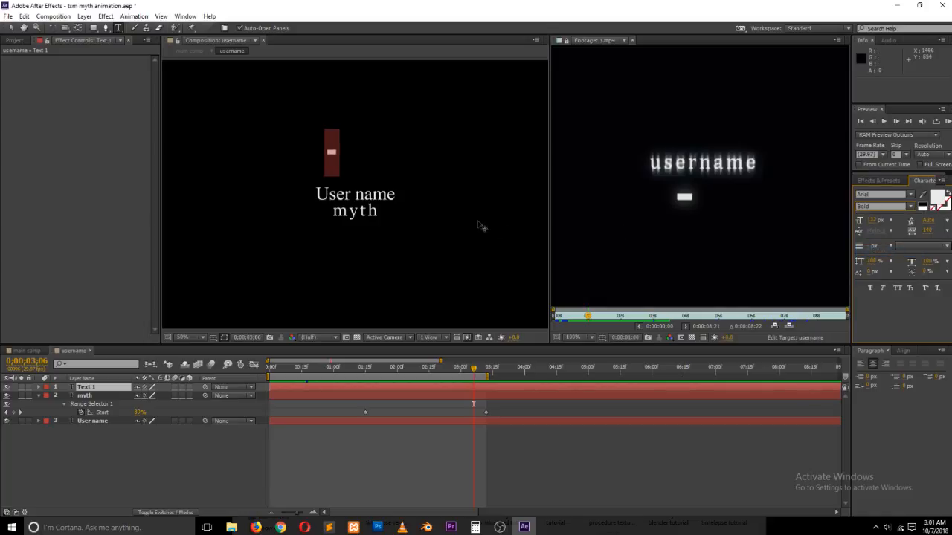
{"action": "left_click", "coordinate": [11, 28]}
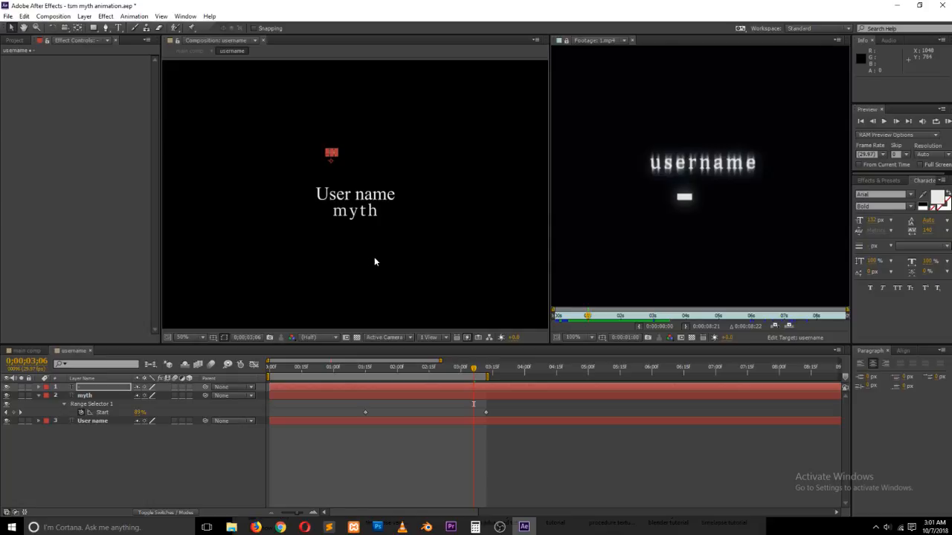
- Copy the myth layer's Position value and paste it onto the hyphen layer
{"action": "left_click", "coordinate": [109, 412]}
{"action": "left_click", "coordinate": [103, 395]}
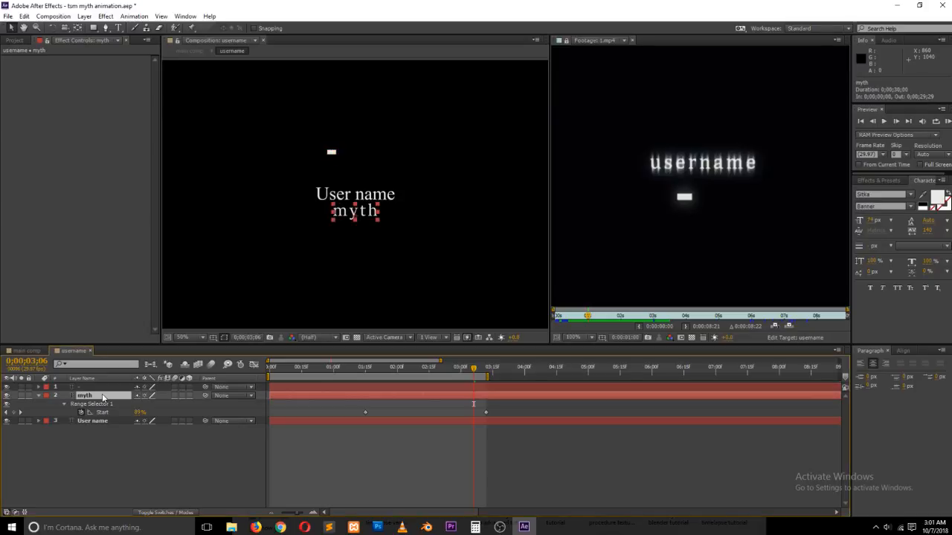
{"action": "key", "text": "p"}
{"action": "left_click", "coordinate": [93, 404]}
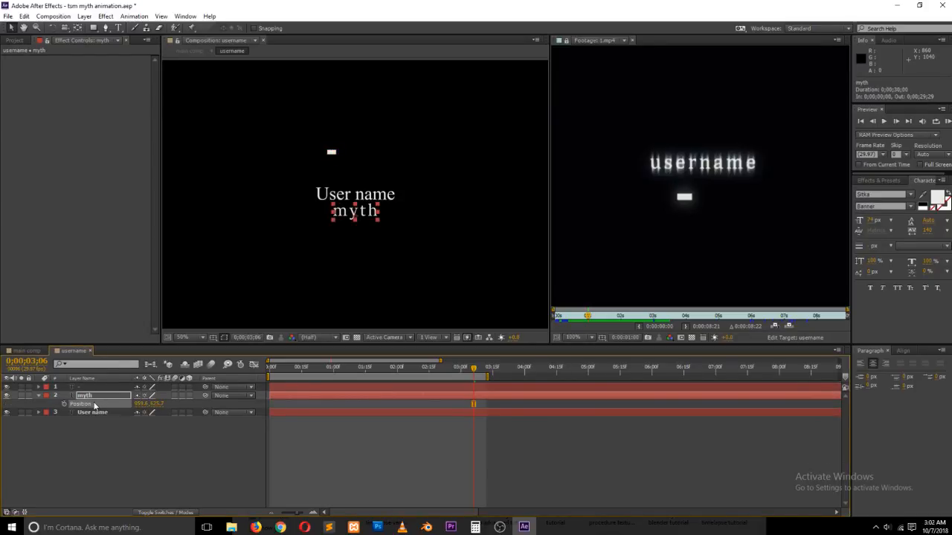
{"action": "left_click", "coordinate": [100, 387]}
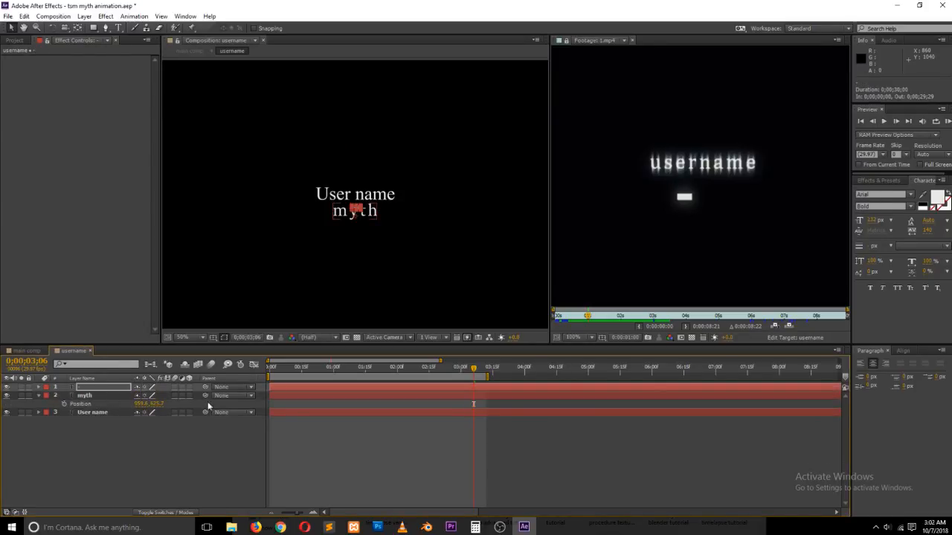
- Move the hyphen block directly before the "m" of myth, at about 853.6, 651.2
{"action": "left_click", "coordinate": [339, 440]}
{"action": "scroll", "coordinate": [345, 290], "scroll_direction": "up", "scroll_amount": 3}
{"action": "scroll", "coordinate": [348, 290], "scroll_direction": "down", "scroll_amount": 1}
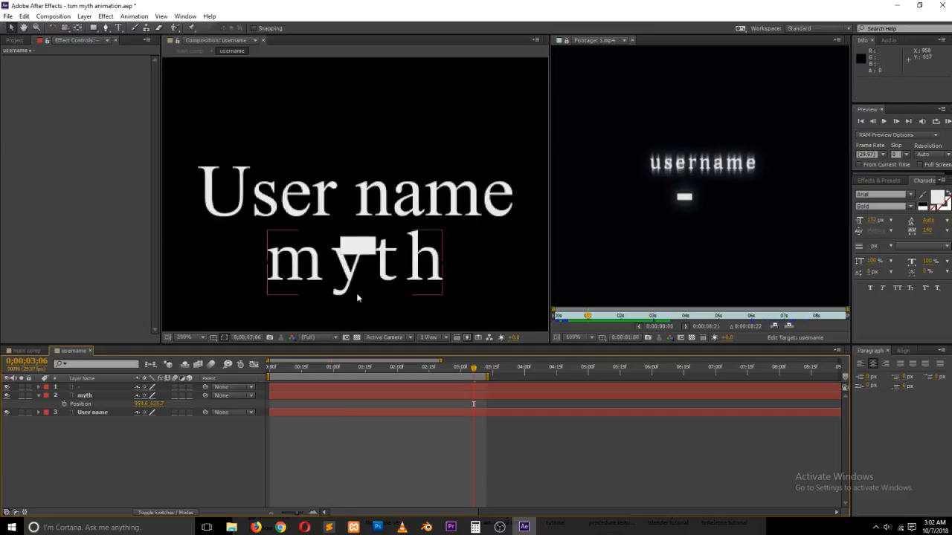
{"action": "left_click_drag", "start_coordinate": [357, 292], "coordinate": [295, 251]}
{"action": "key", "text": "v"}
{"action": "left_click_drag", "start_coordinate": [281, 209], "coordinate": [305, 234]}
{"action": "key", "text": "space"}
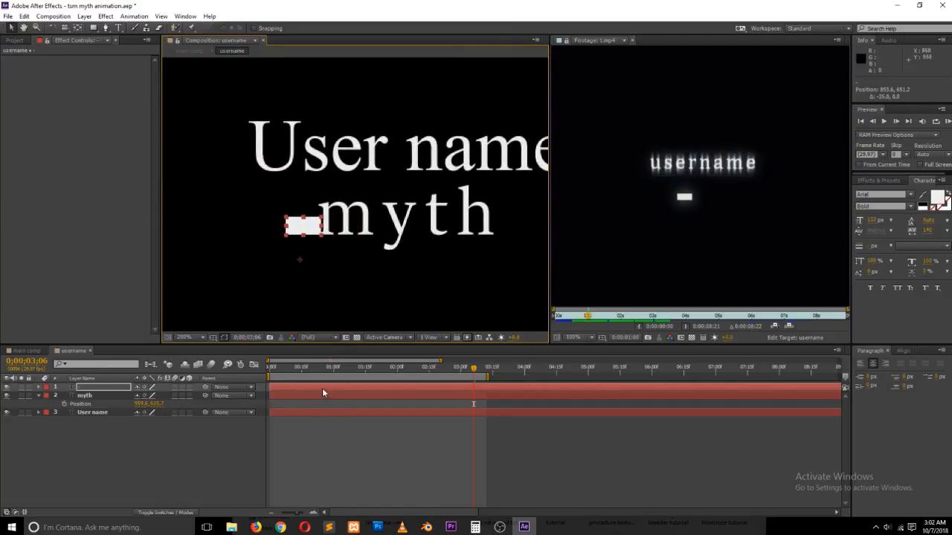
- Return the username composition to its first frame and scrub the 1.mp4 reference to 0:00:01:16 to study the cursor
{"action": "left_click_drag", "start_coordinate": [287, 370], "coordinate": [260, 370]}
{"action": "left_click_drag", "start_coordinate": [595, 318], "coordinate": [611, 318]}
{"action": "key", "text": "alt+Tab"}
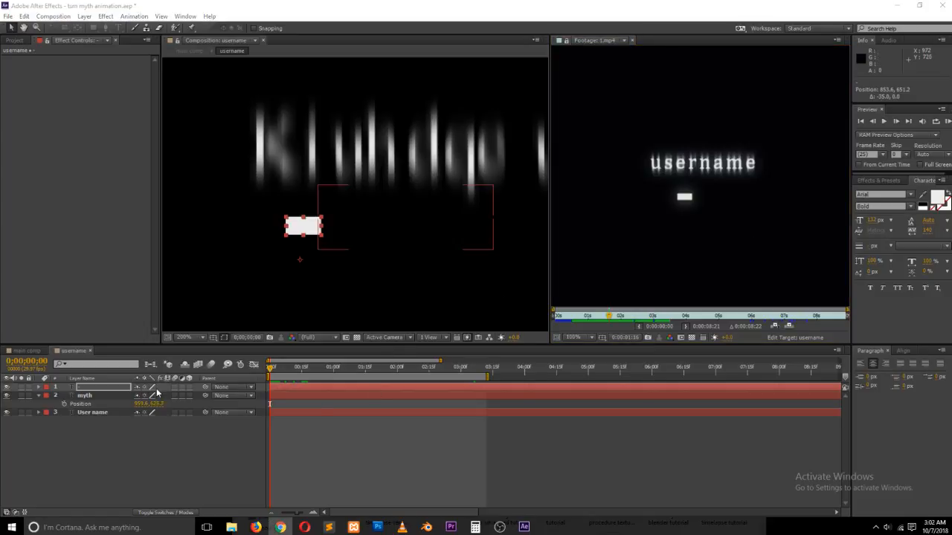
- Reveal the hyphen layer's Opacity and add the expression wiggle(5,4) to it
{"action": "left_click", "coordinate": [38, 388]}
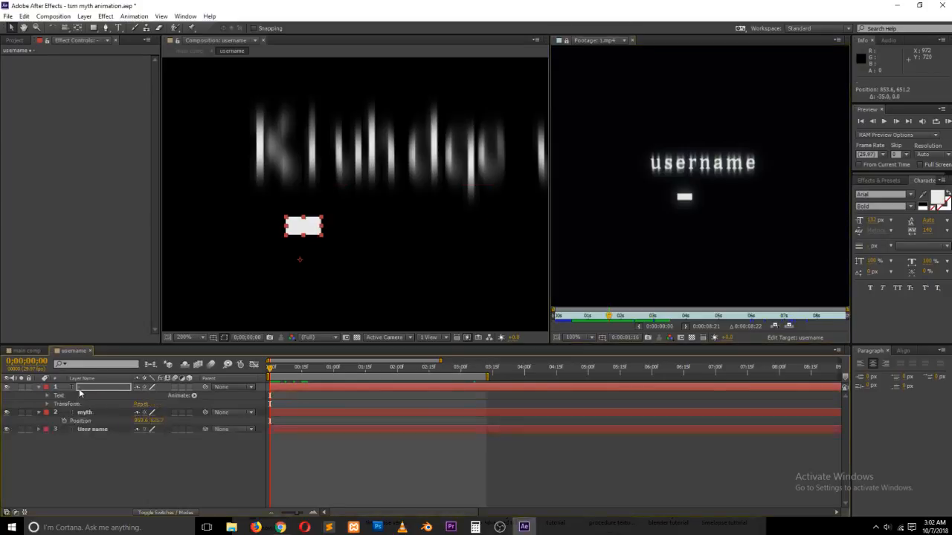
{"action": "key", "text": "End"}
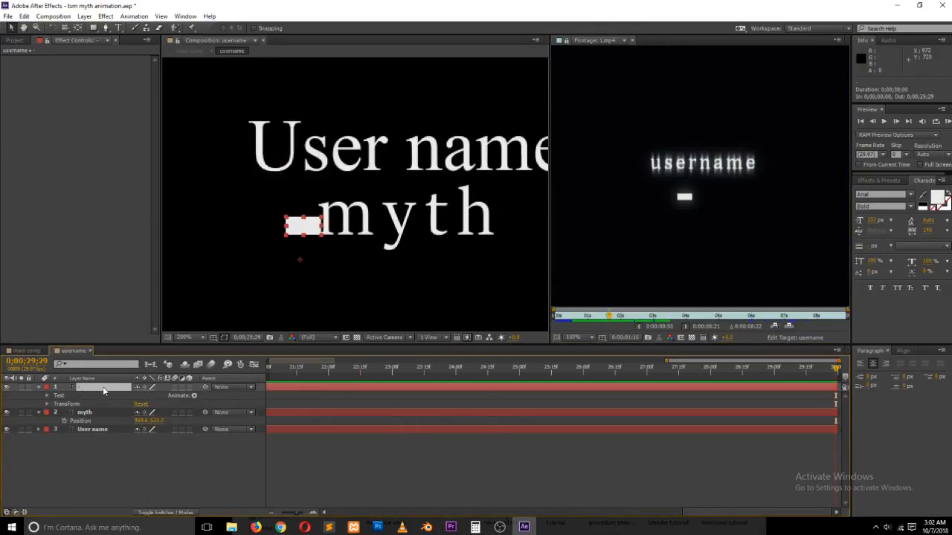
{"action": "key", "text": "t"}
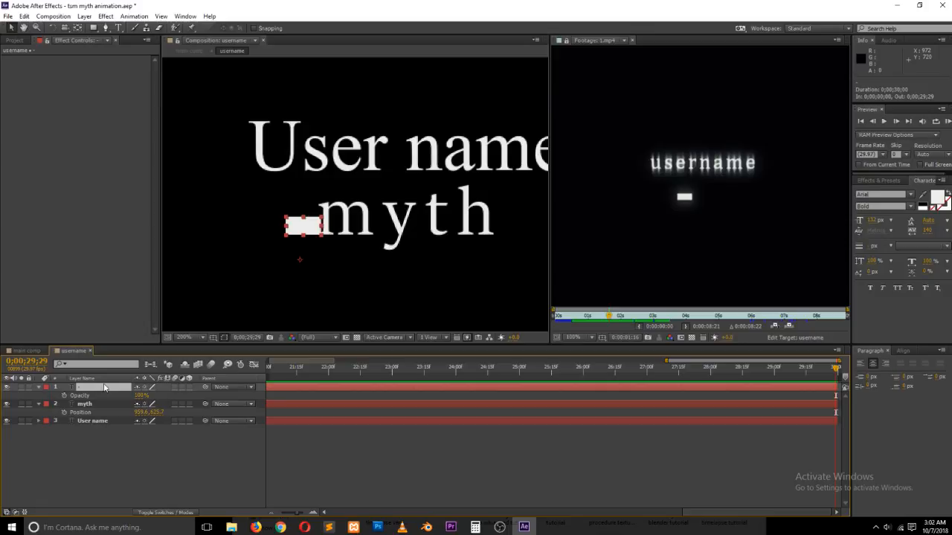
{"action": "left_click", "coordinate": [64, 395], "text": "alt"}
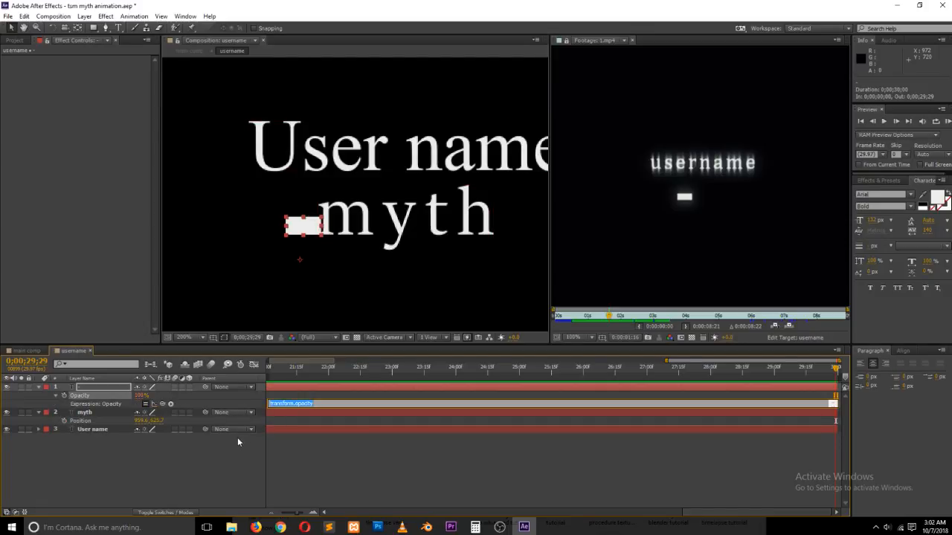
{"action": "type", "text": "wiggle"}
{"action": "type", "text": "4"}
{"action": "left_click", "coordinate": [328, 430]}
- Show the timeline from its beginning and preview the hyphen's opacity wiggle from the first frame
{"action": "left_click_drag", "start_coordinate": [278, 370], "coordinate": [235, 372]}
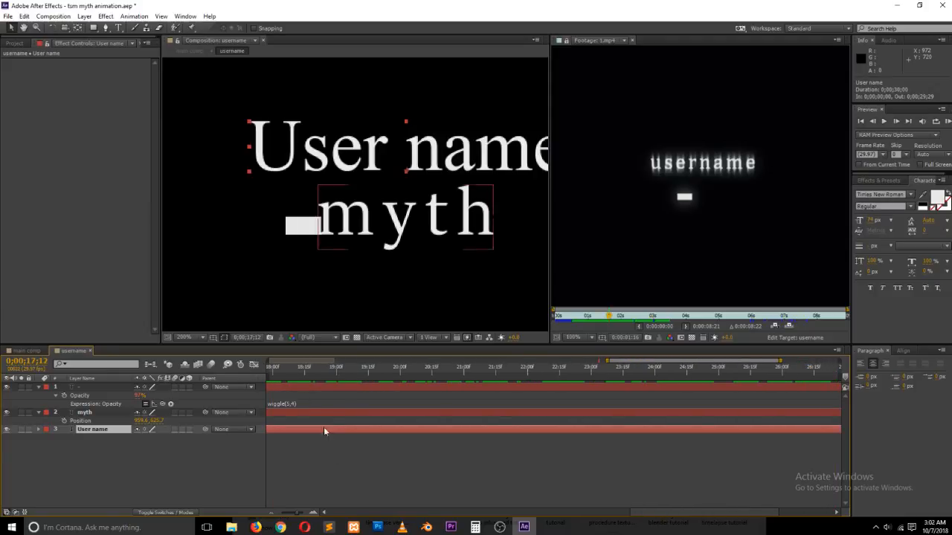
{"action": "left_click_drag", "start_coordinate": [295, 513], "coordinate": [284, 513]}
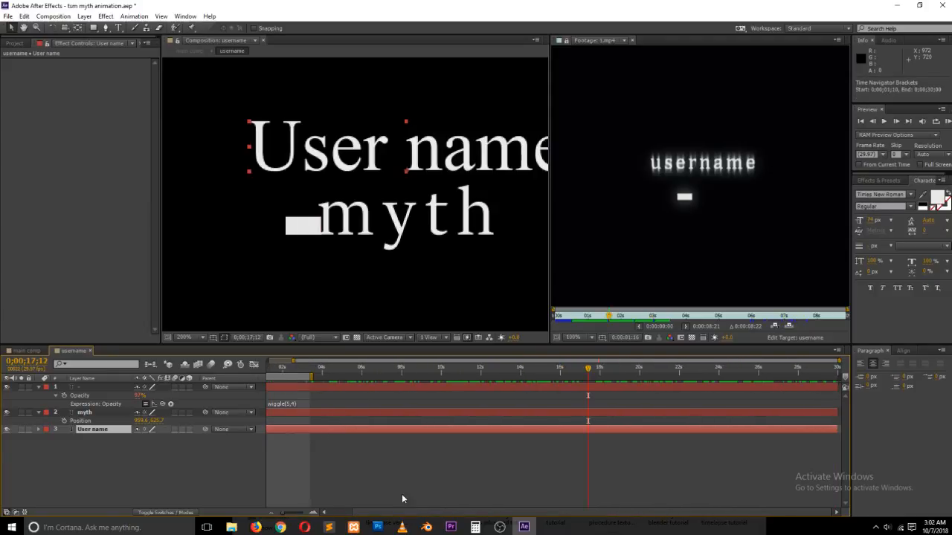
{"action": "left_click", "coordinate": [411, 507]}
{"action": "left_click_drag", "start_coordinate": [382, 513], "coordinate": [320, 509]}
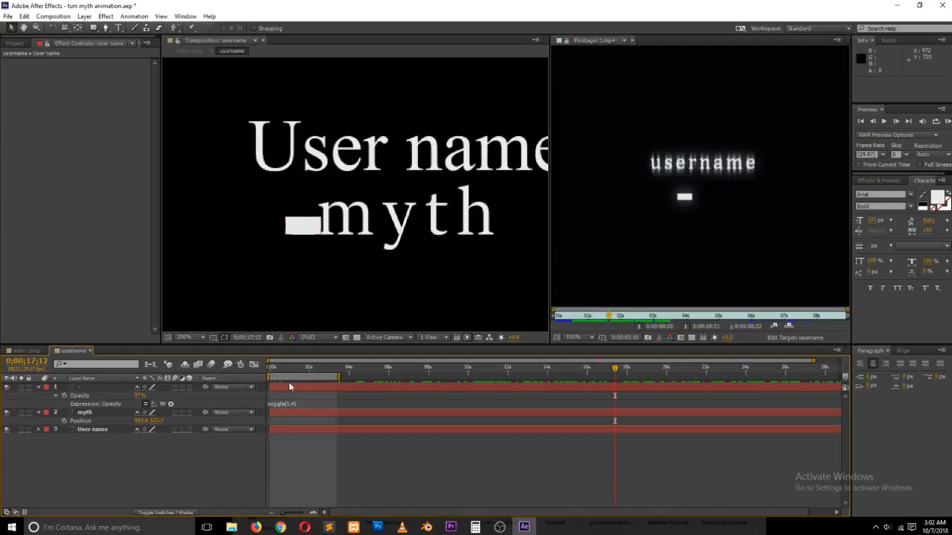
{"action": "left_click_drag", "start_coordinate": [289, 373], "coordinate": [248, 372]}
{"action": "key", "text": "space"}
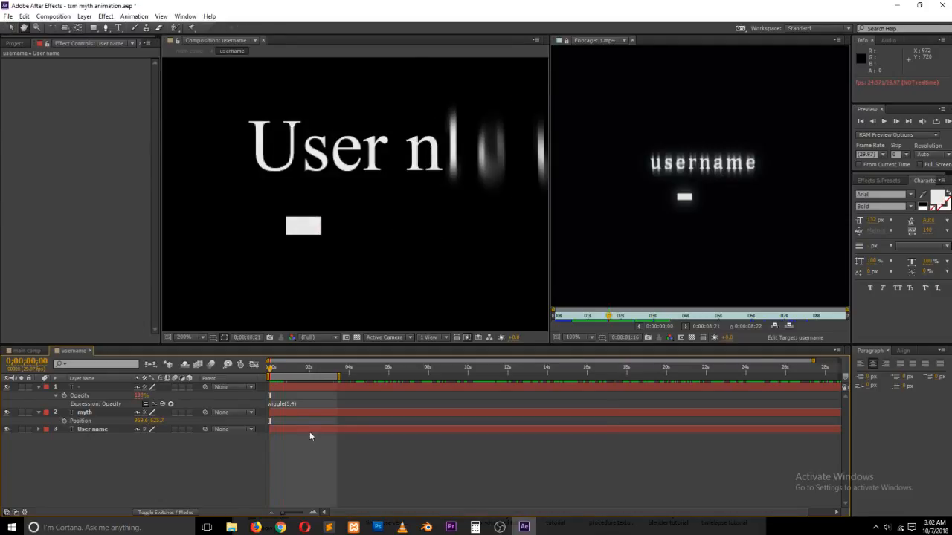
{"action": "left_click", "coordinate": [117, 414]}
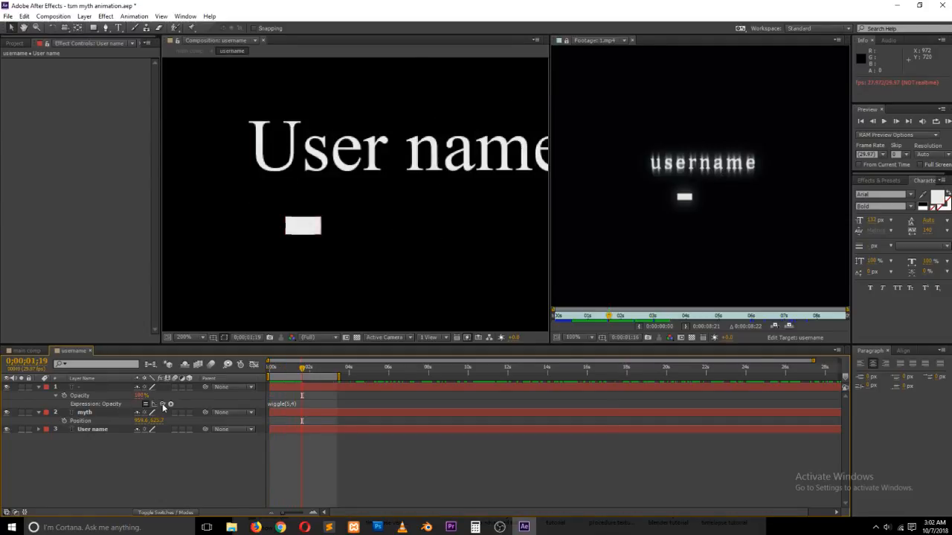
- Try a wiggle amplitude of 10 and then 60 in the hyphen's opacity expression, and preview wiggle(5,60)
{"action": "left_click", "coordinate": [283, 404]}
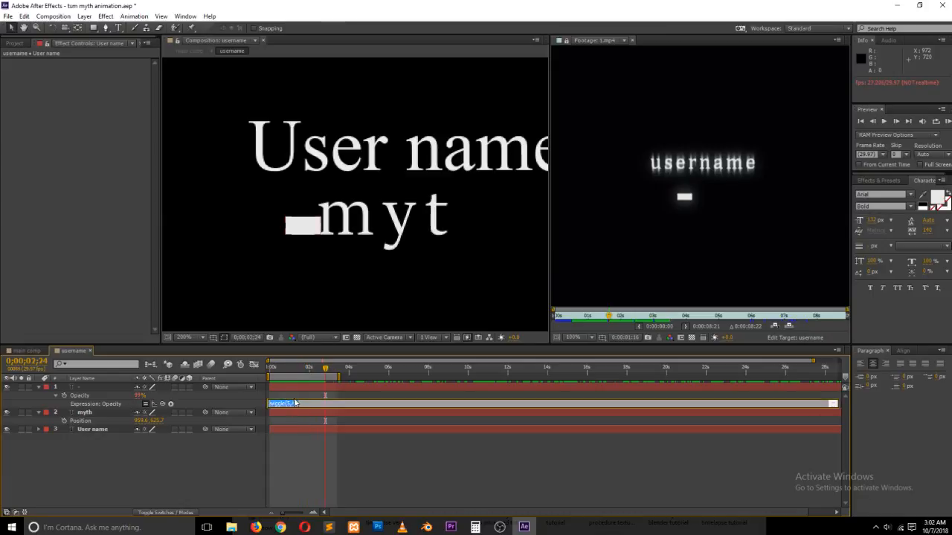
{"action": "left_click", "coordinate": [304, 414]}
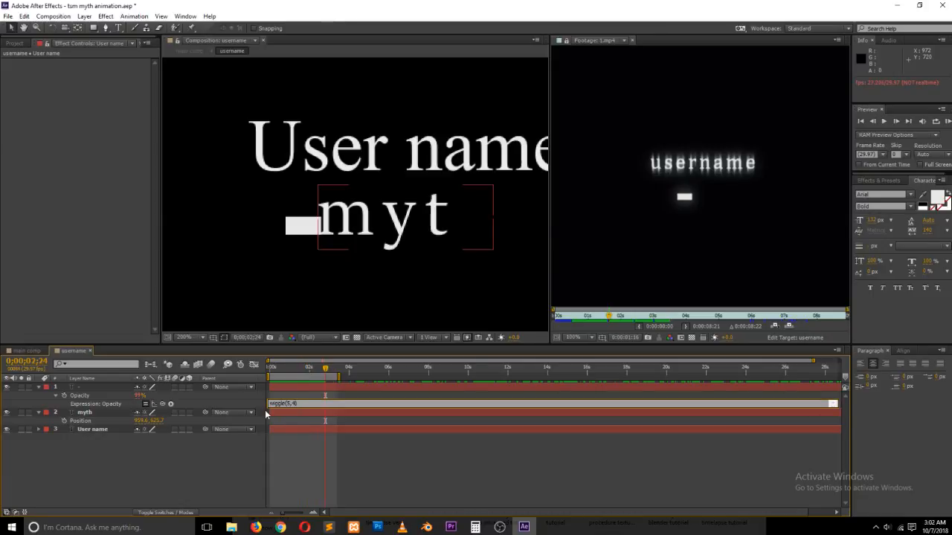
{"action": "type", "text": "10"}
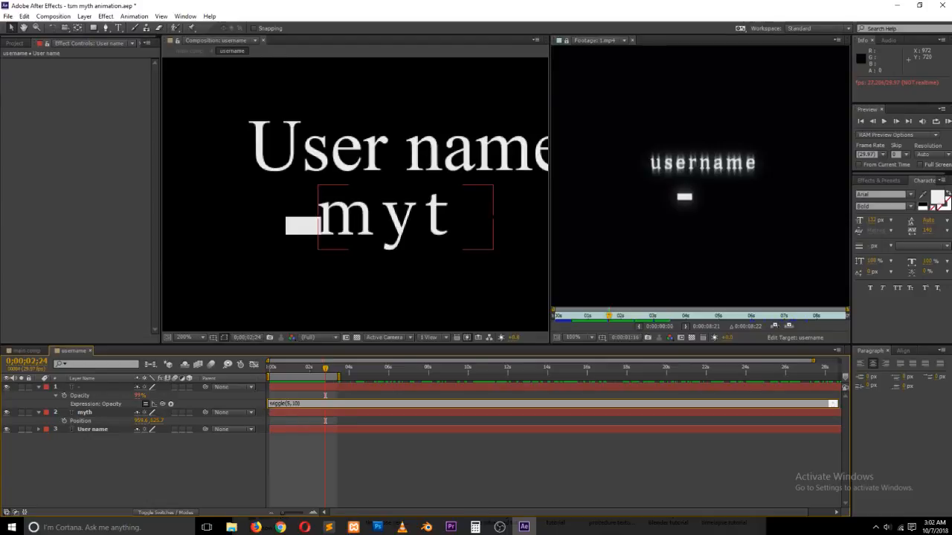
{"action": "key", "text": "BackSpace"}
{"action": "key", "text": "BackSpace"}
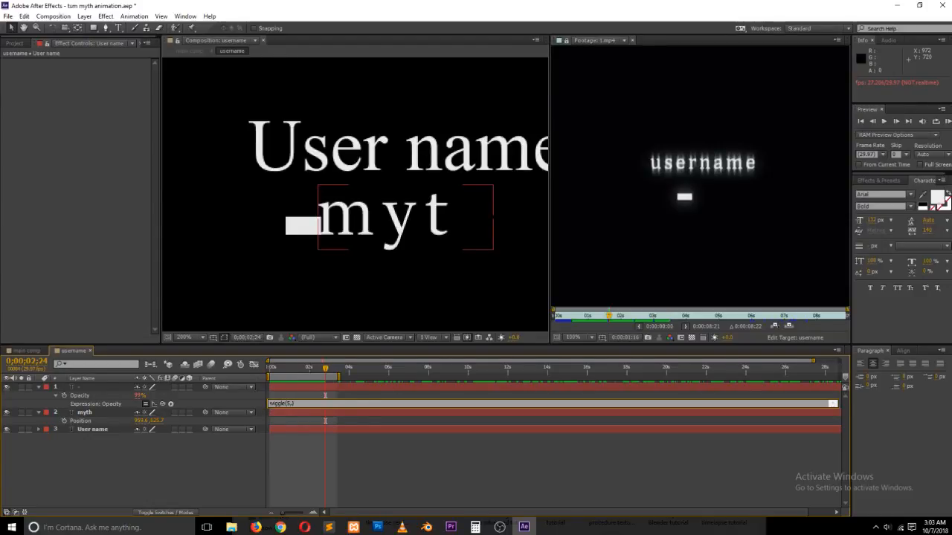
{"action": "type", "text": "6"}
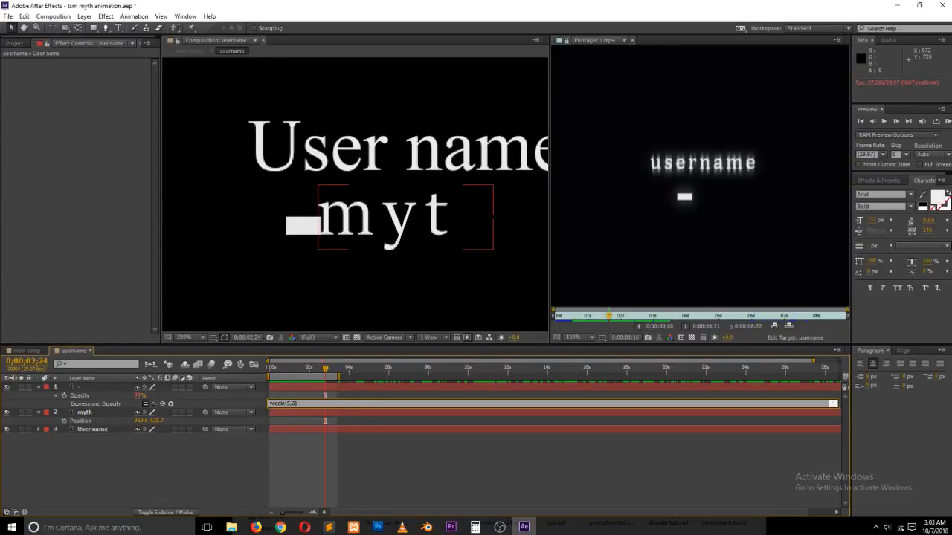
{"action": "type", "text": "0"}
{"action": "left_click", "coordinate": [272, 456]}
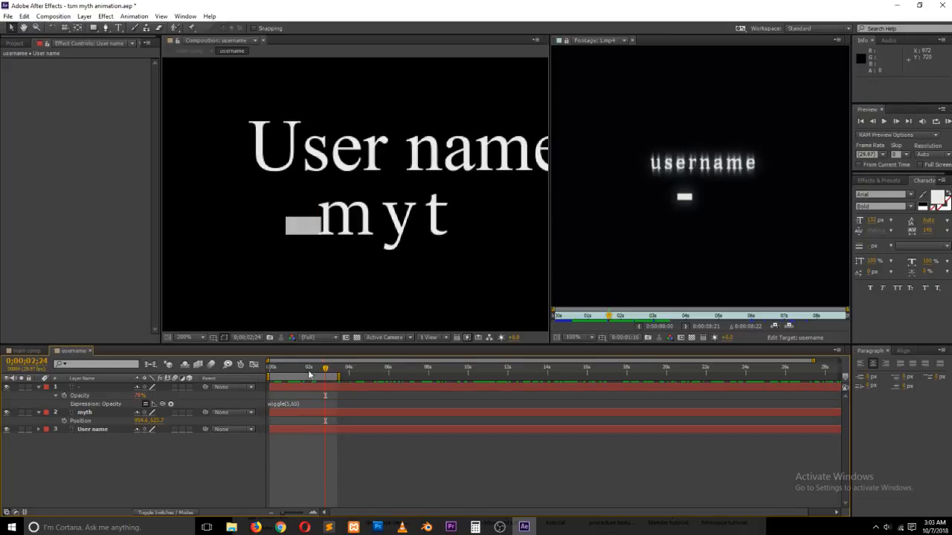
{"action": "key", "text": "KP_0"}
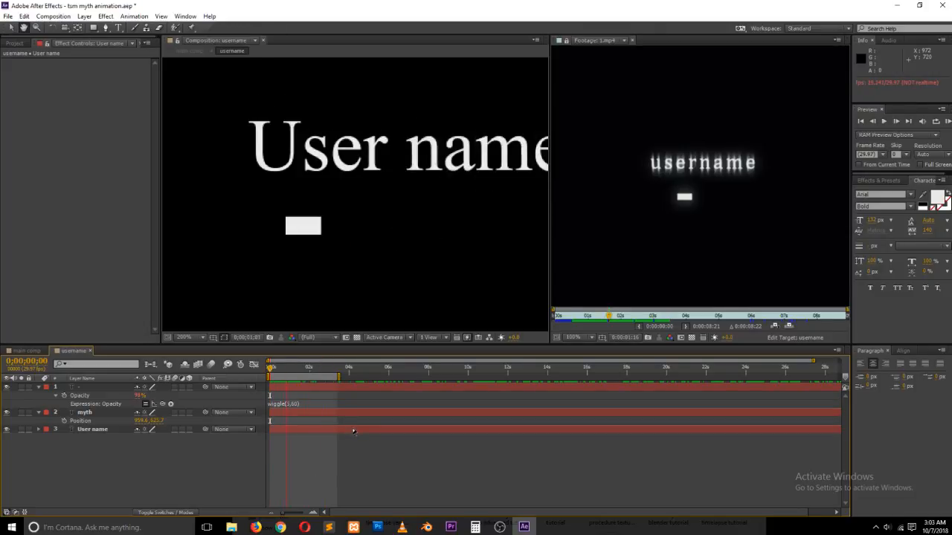
- Change the hyphen's opacity expression to wiggle(50,1) and preview it
{"action": "left_click", "coordinate": [291, 404]}
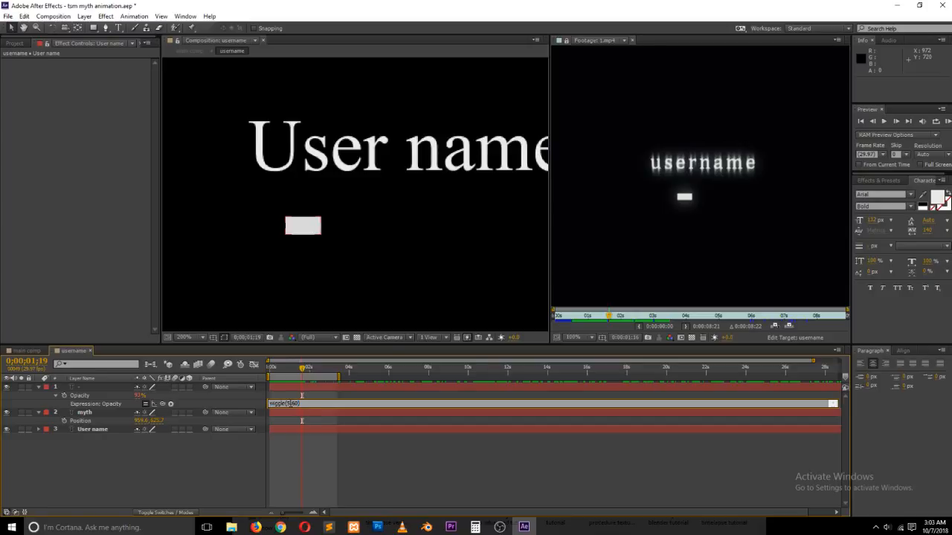
{"action": "left_click", "coordinate": [305, 413]}
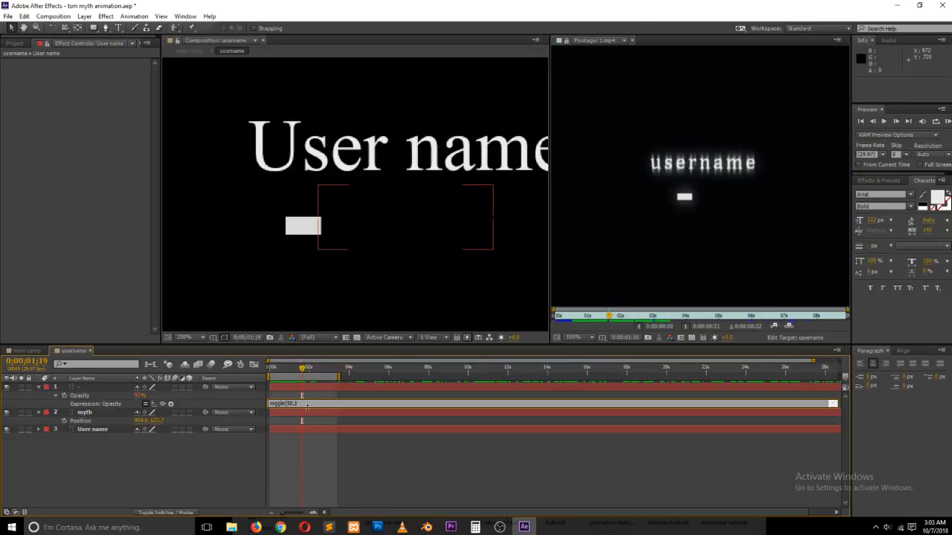
{"action": "left_click", "coordinate": [346, 463]}
{"action": "key", "text": "KP_0"}
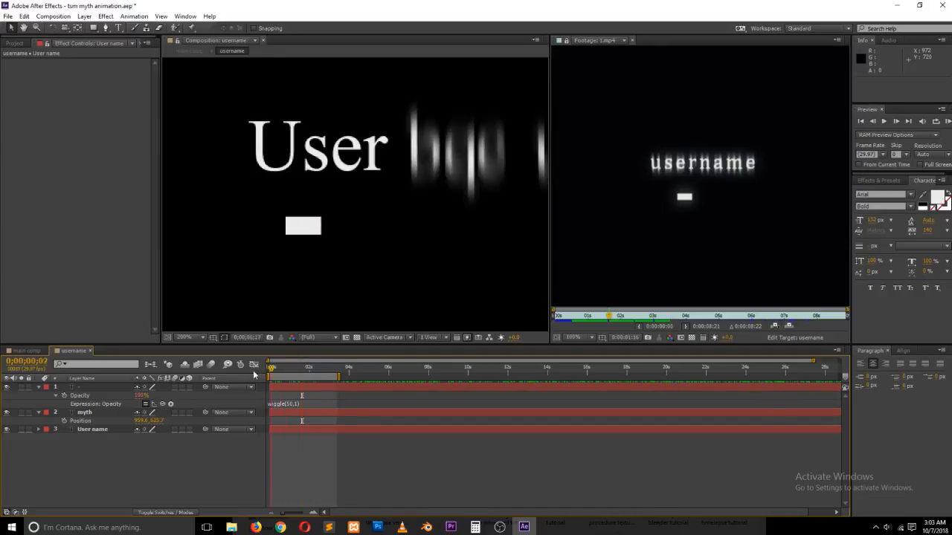
- Lower the wiggle frequency so the hyphen's opacity expression reads wiggle(1,1), and preview it from the start
{"action": "left_click", "coordinate": [304, 406]}
{"action": "left_click", "coordinate": [299, 403]}
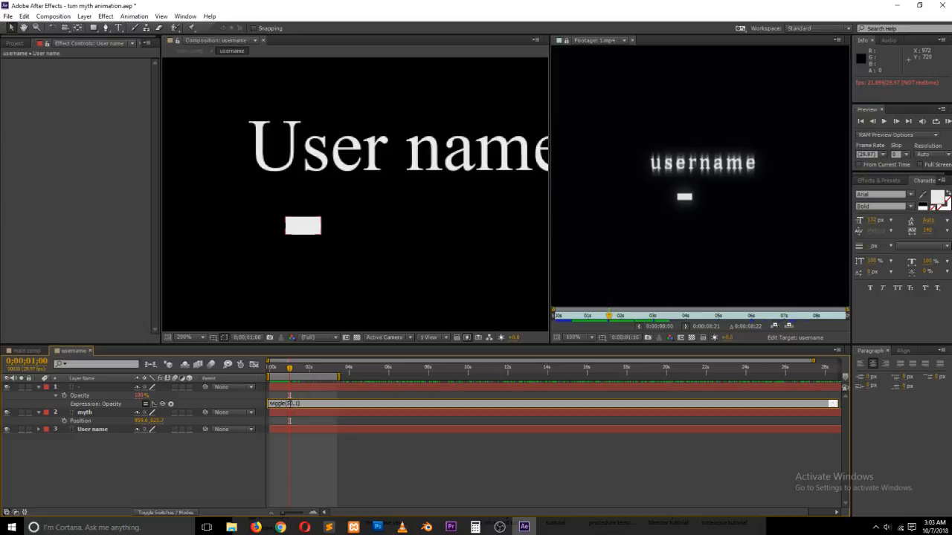
{"action": "key", "text": "BackSpace"}
{"action": "left_click", "coordinate": [305, 412]}
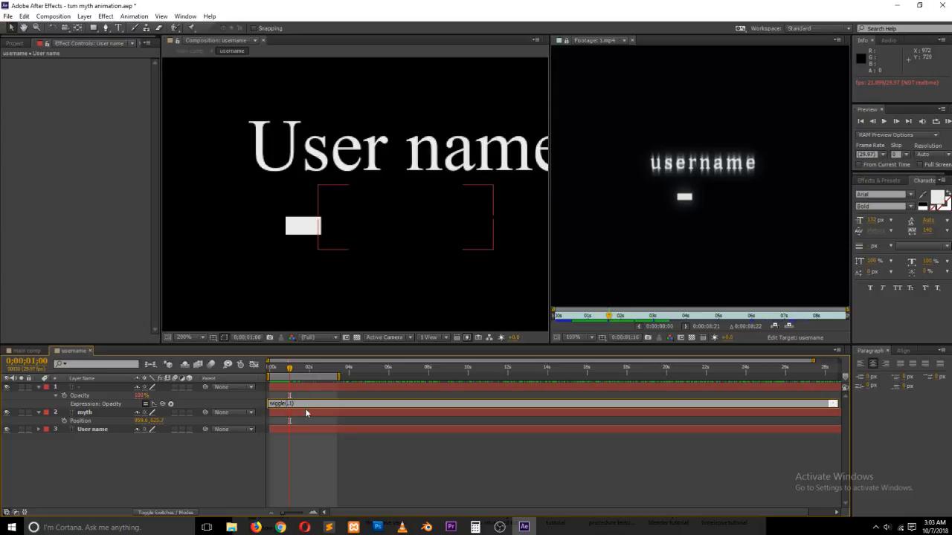
{"action": "type", "text": "1"}
{"action": "left_click", "coordinate": [307, 430]}
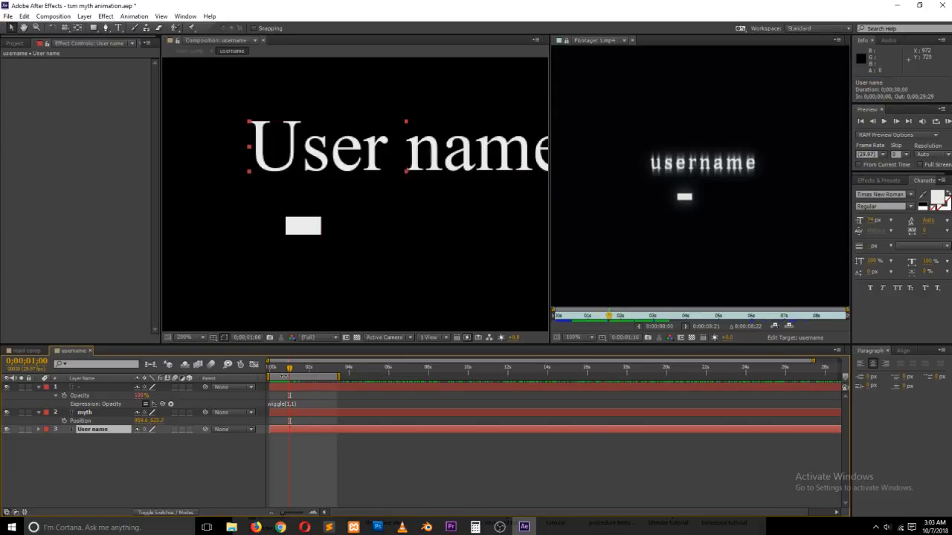
{"action": "left_click_drag", "start_coordinate": [274, 370], "coordinate": [343, 380]}
{"action": "key", "text": "space"}
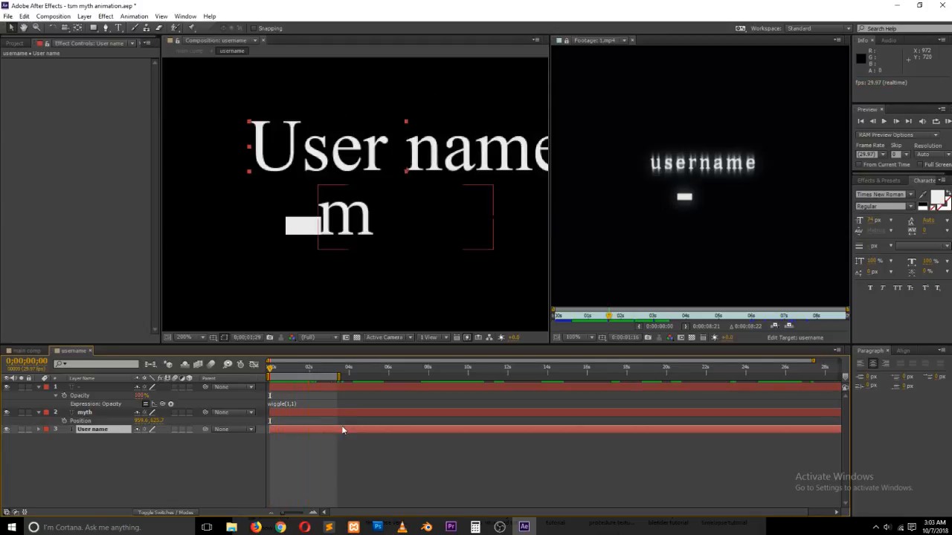
- Raise the wiggle frequency so the hyphen's opacity expression reads wiggle(100,1), and preview it from the start
{"action": "left_click", "coordinate": [286, 403]}
{"action": "left_click", "coordinate": [293, 404]}
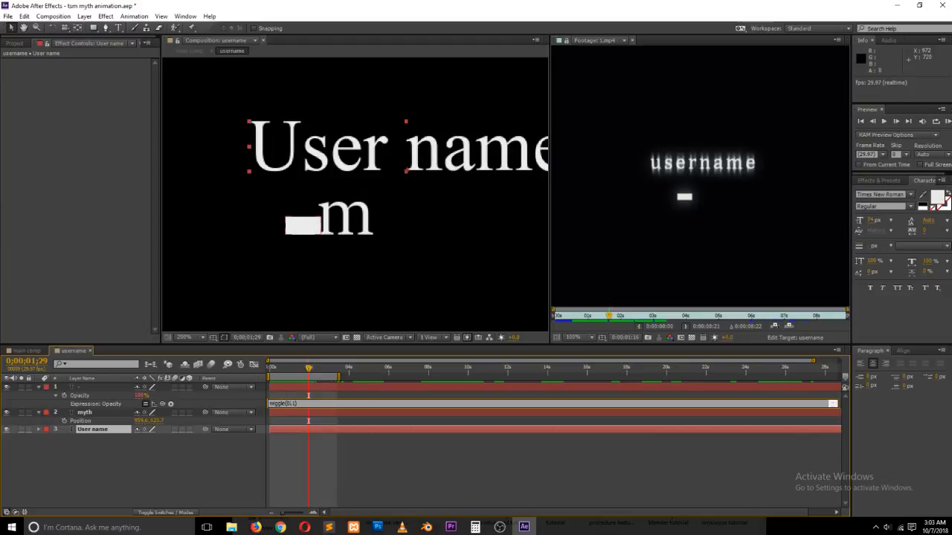
{"action": "key", "text": "BackSpace"}
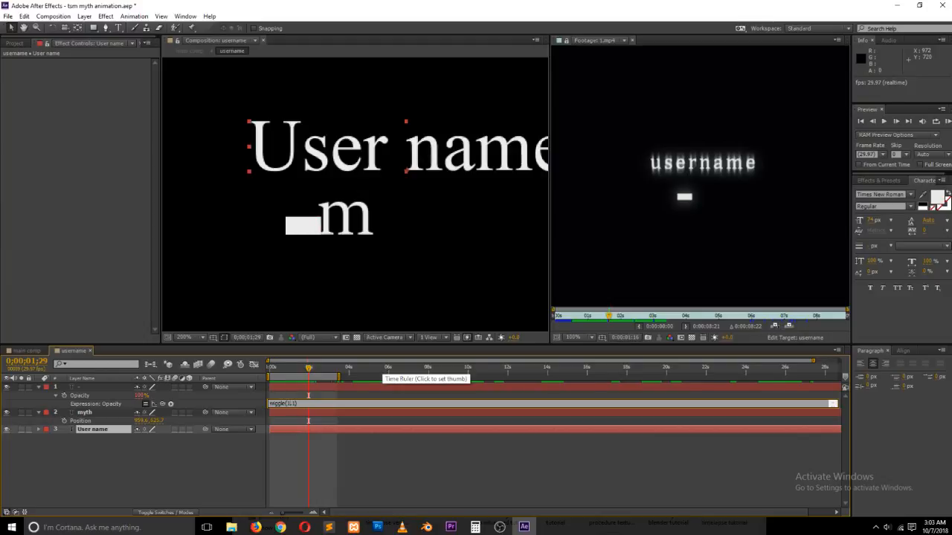
{"action": "left_click", "coordinate": [487, 469]}
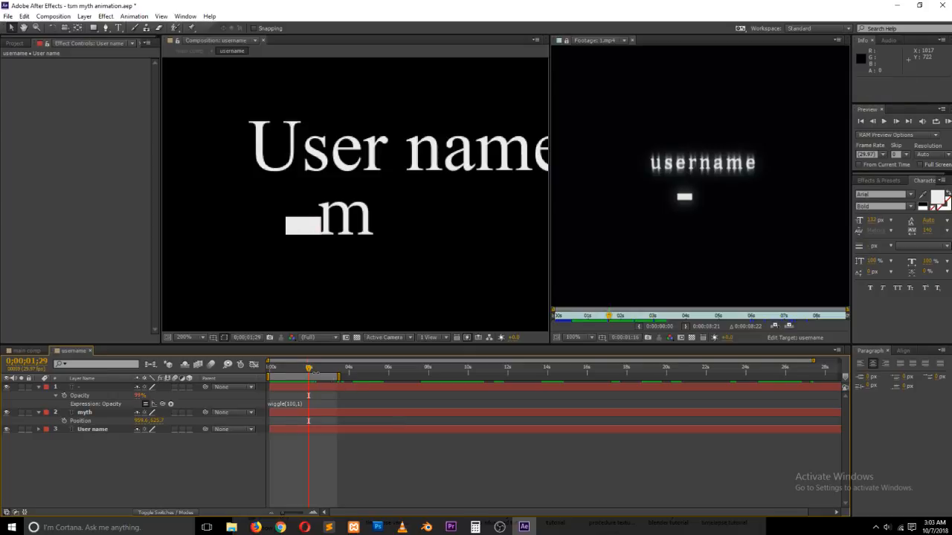
{"action": "left_click_drag", "start_coordinate": [275, 368], "coordinate": [303, 367]}
{"action": "key", "text": "KP_0"}
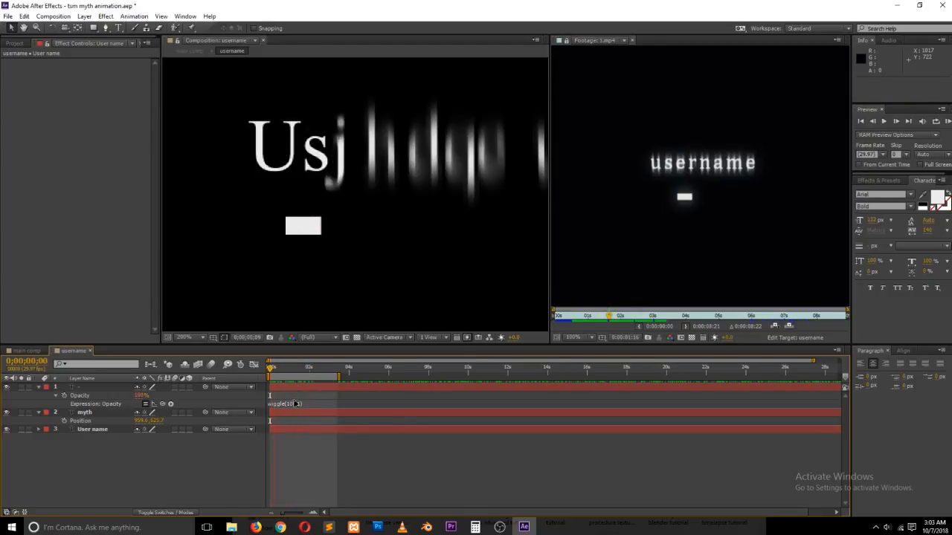
- Remove the wiggle expression from the hyphen layer's Opacity
{"action": "left_click", "coordinate": [297, 404]}
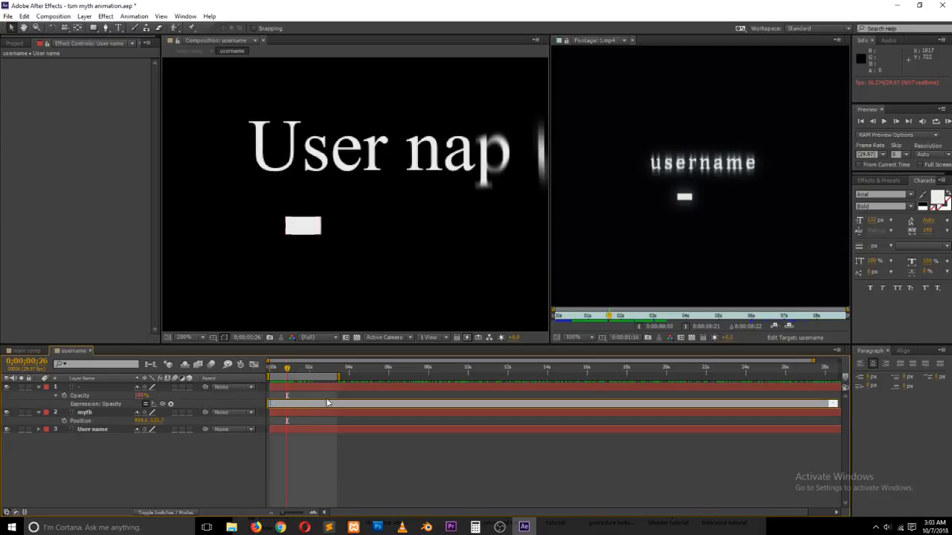
{"action": "left_click", "coordinate": [318, 419]}
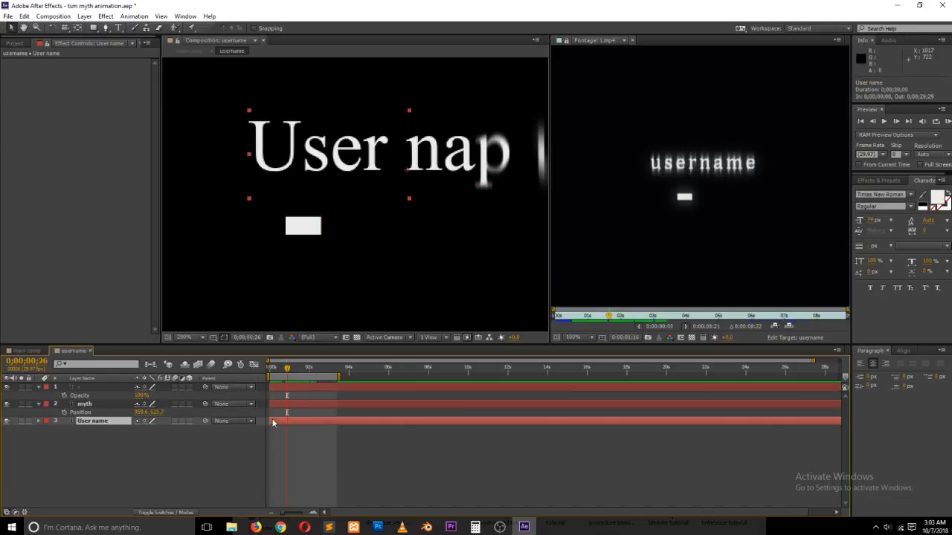
- Keyframe the hyphen's opacity at 100% from the start, 0% at 0;00;00;29 and 100% at 0;00;01;07, and preview the blink
{"action": "left_click_drag", "start_coordinate": [287, 371], "coordinate": [221, 377]}
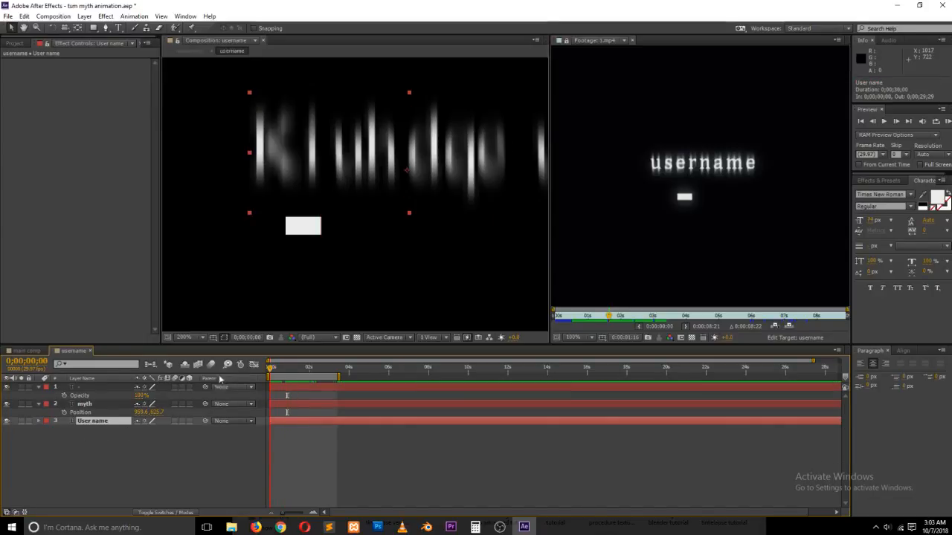
{"action": "left_click", "coordinate": [80, 394]}
{"action": "left_click_drag", "start_coordinate": [272, 369], "coordinate": [289, 371]}
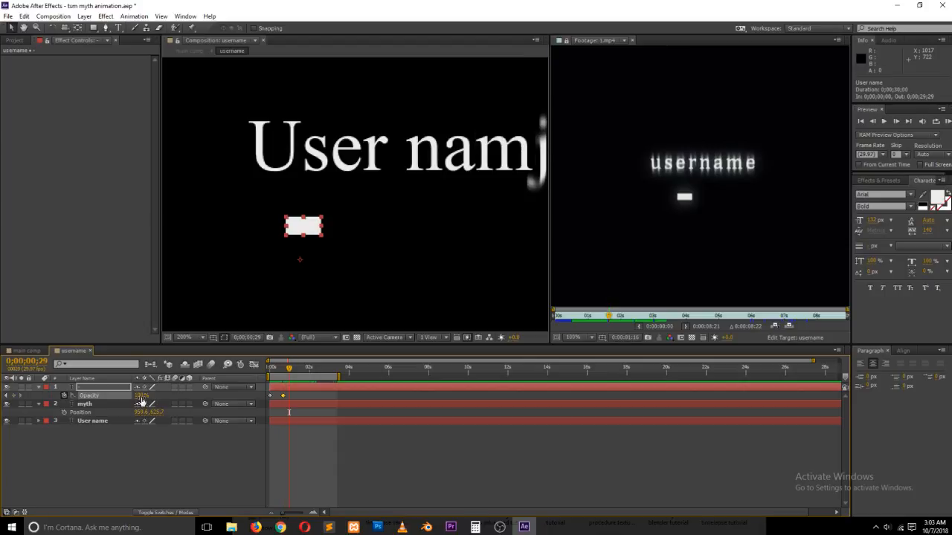
{"action": "left_click_drag", "start_coordinate": [142, 397], "coordinate": [74, 397]}
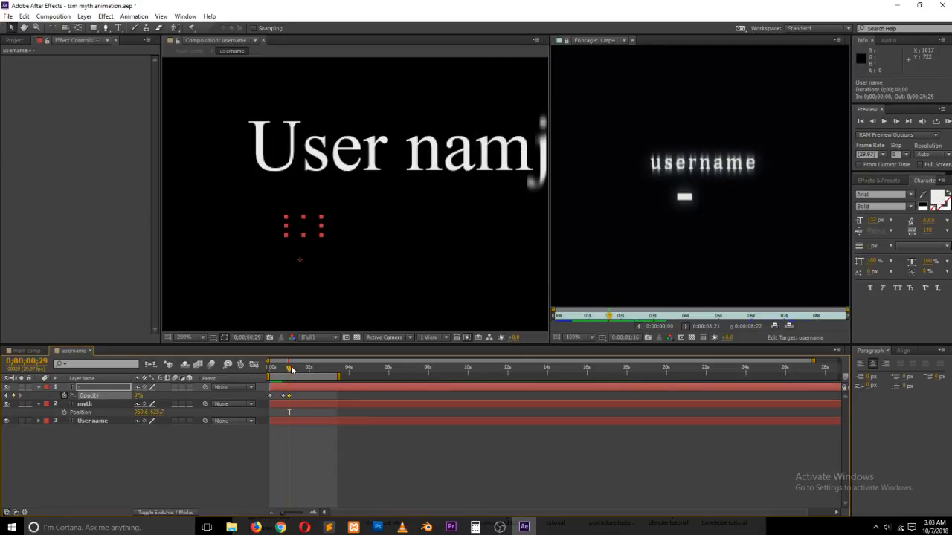
{"action": "left_click_drag", "start_coordinate": [290, 370], "coordinate": [296, 369]}
{"action": "left_click_drag", "start_coordinate": [137, 397], "coordinate": [205, 398]}
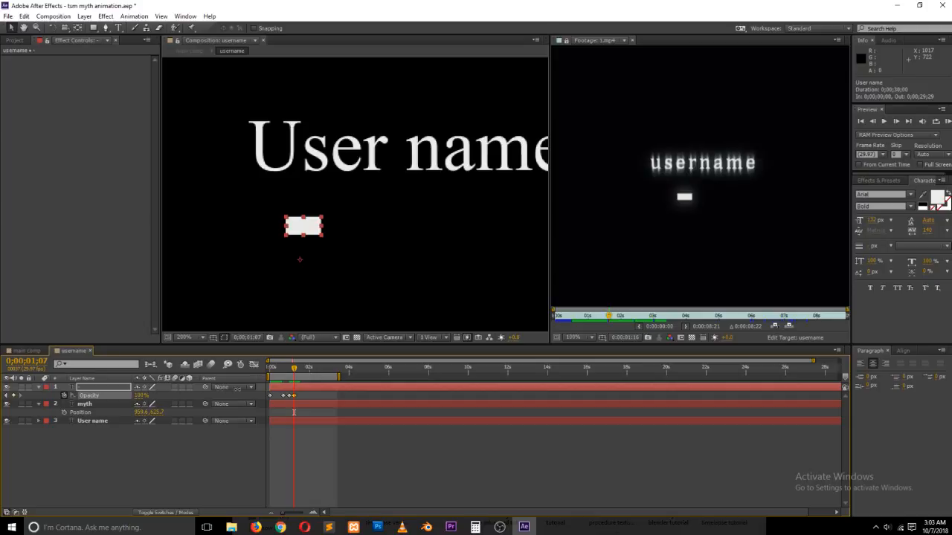
{"action": "left_click_drag", "start_coordinate": [294, 369], "coordinate": [209, 371]}
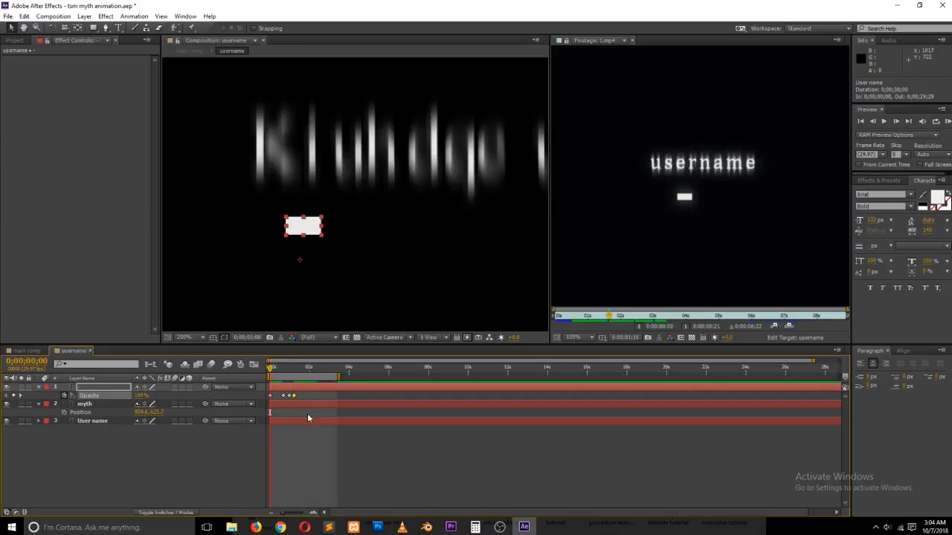
{"action": "key", "text": "space"}
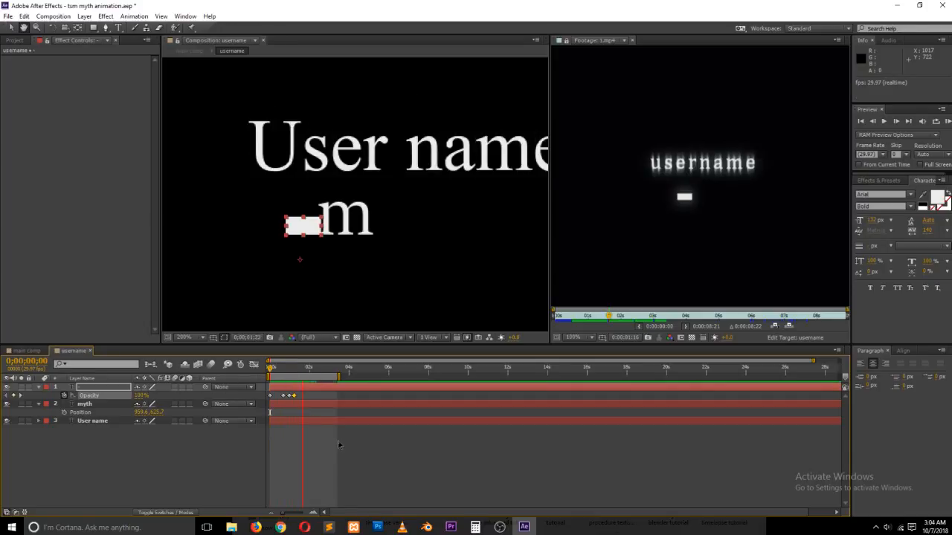
{"action": "key", "text": "space"}
- Move the hyphen's last opacity keyframe later, add a 0% opacity keyframe at 0;00;01;14, and preview from the start
{"action": "left_click_drag", "start_coordinate": [295, 396], "coordinate": [299, 372]}
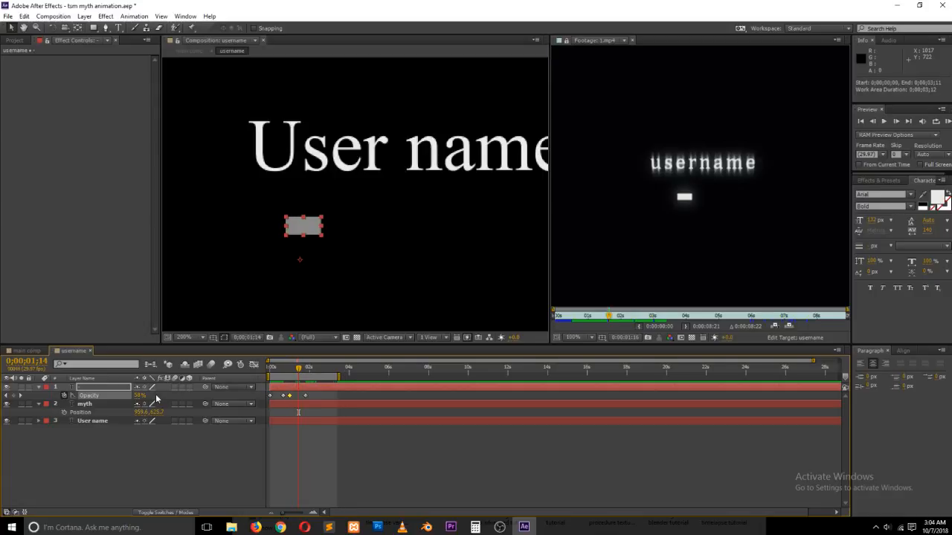
{"action": "left_click_drag", "start_coordinate": [128, 396], "coordinate": [81, 398]}
{"action": "left_click", "coordinate": [288, 470]}
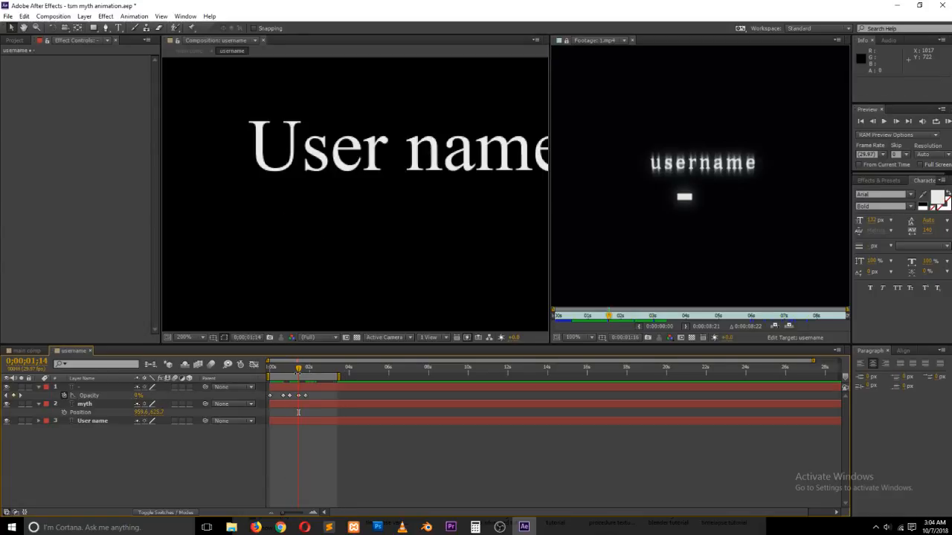
{"action": "left_click_drag", "start_coordinate": [298, 370], "coordinate": [262, 379]}
{"action": "key", "text": "space"}
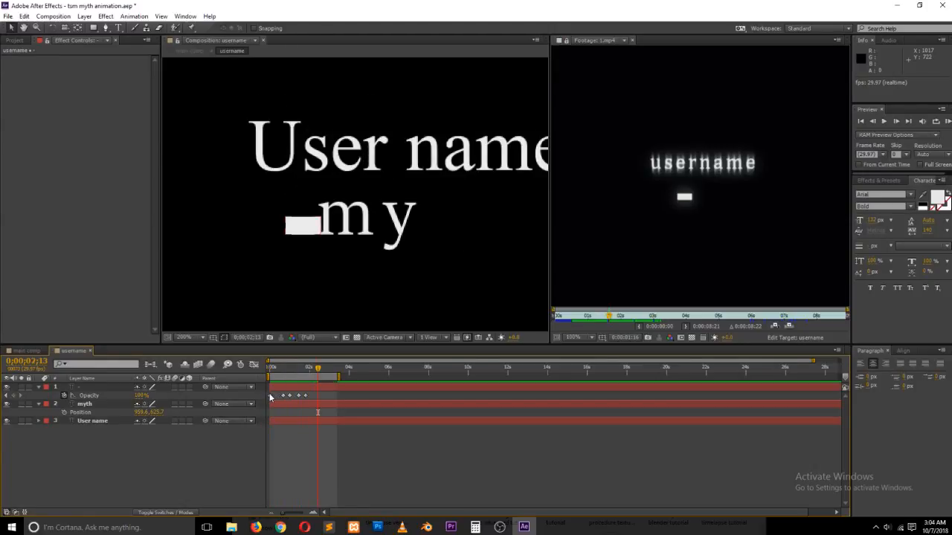
- Place a closing 100% opacity keyframe for the hyphen at 0;00;02;11 and preview from the start
{"action": "left_click", "coordinate": [312, 396]}
{"action": "left_click_drag", "start_coordinate": [313, 397], "coordinate": [317, 398]}
{"action": "left_click_drag", "start_coordinate": [278, 371], "coordinate": [266, 377]}
{"action": "key", "text": "space"}
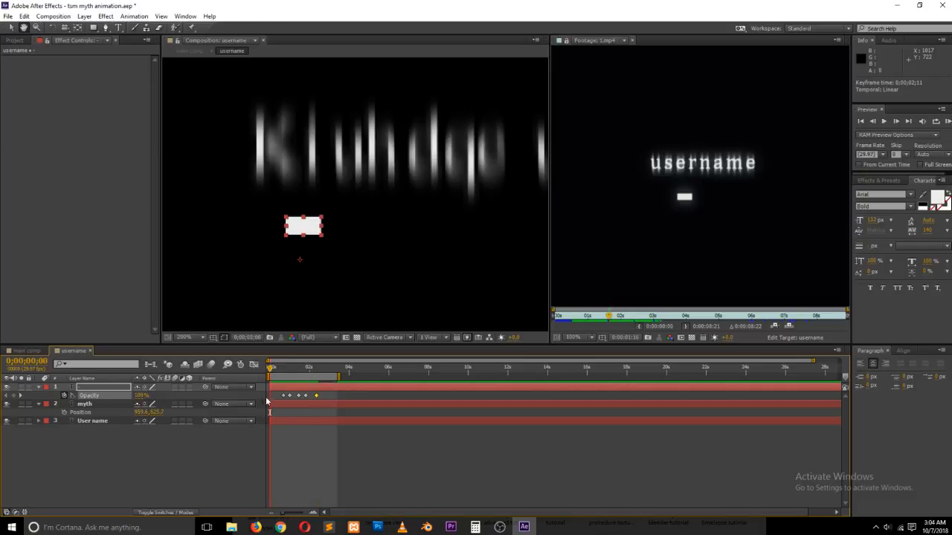
- Delete the hyphen's first two 100% opacity keyframes, shift the remaining four to the composition start, and preview the blink
{"action": "left_click", "coordinate": [286, 397]}
{"action": "left_click", "coordinate": [284, 397]}
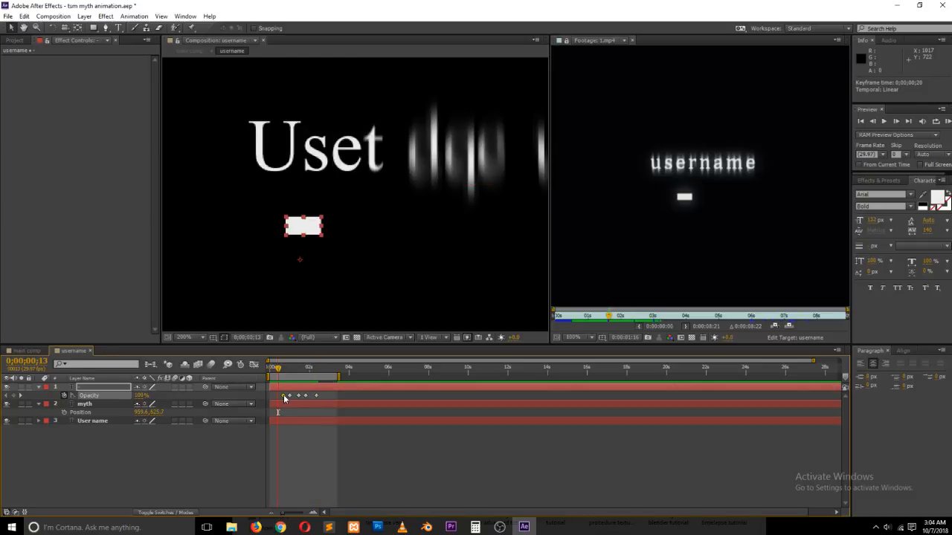
{"action": "key", "text": "Delete"}
{"action": "left_click_drag", "start_coordinate": [344, 395], "coordinate": [277, 399]}
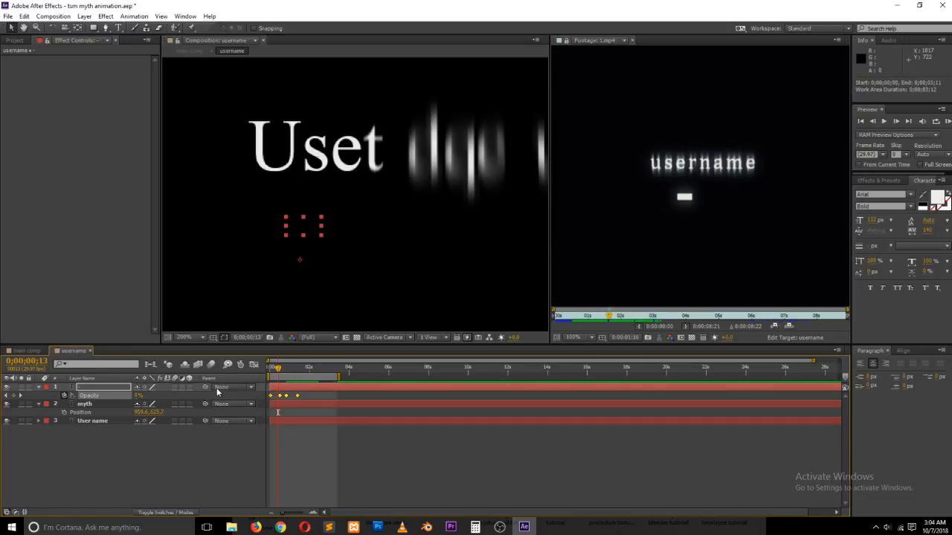
{"action": "key", "text": "space"}
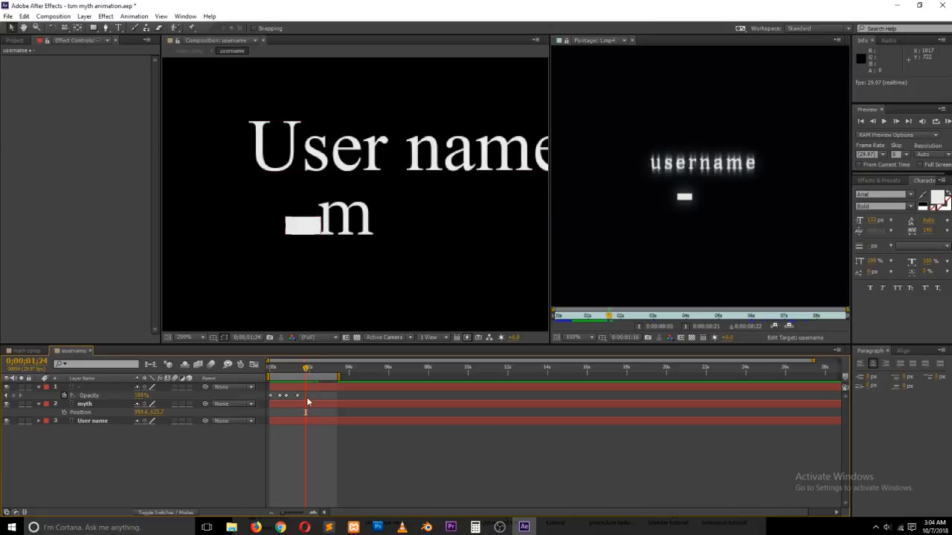
- Copy the four opacity keyframes, paste them at 0;00;01;24, and shift the copies so the last sits at 0;00;03;10
{"action": "left_click_drag", "start_coordinate": [307, 398], "coordinate": [265, 401]}
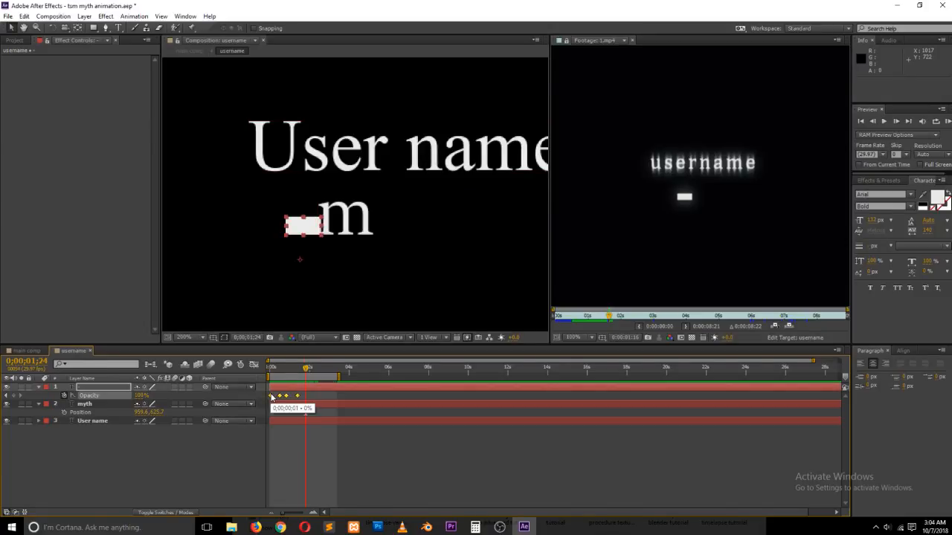
{"action": "key", "text": "ctrl+c"}
{"action": "key", "text": "ctrl+v"}
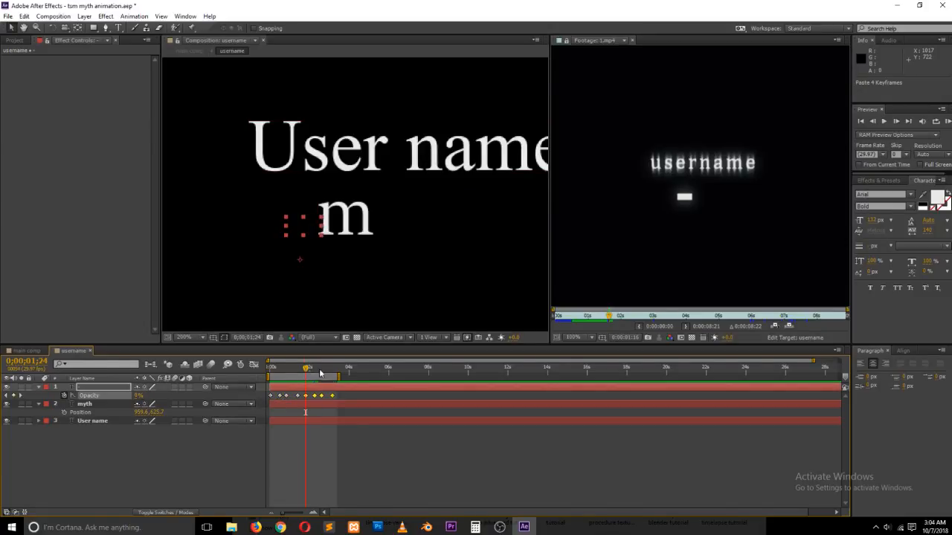
{"action": "left_click_drag", "start_coordinate": [333, 394], "coordinate": [336, 397]}
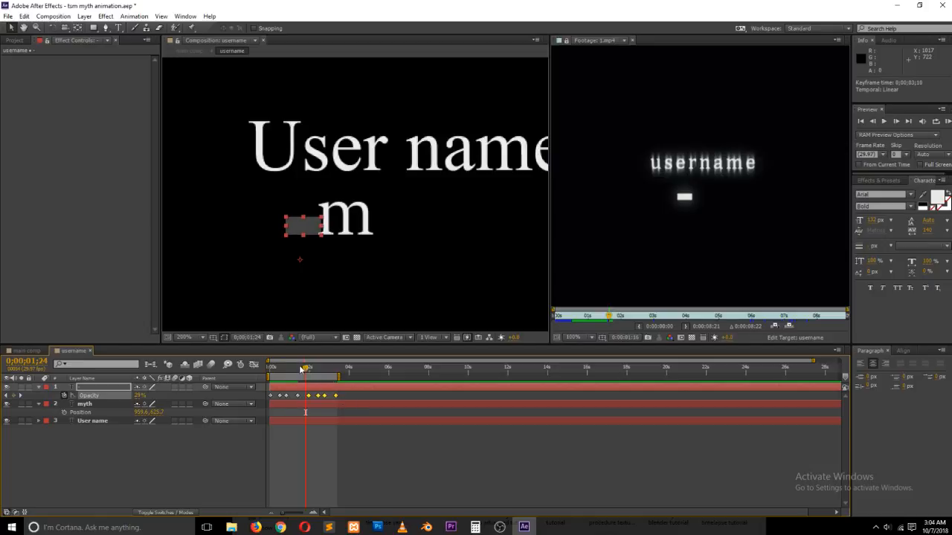
{"action": "key", "text": "space"}
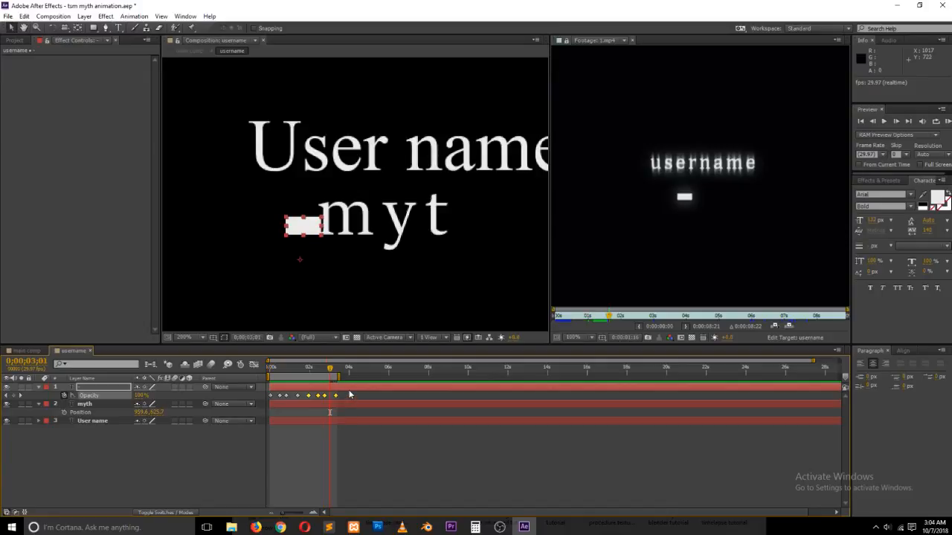
{"action": "key", "text": "ctrl+z"}
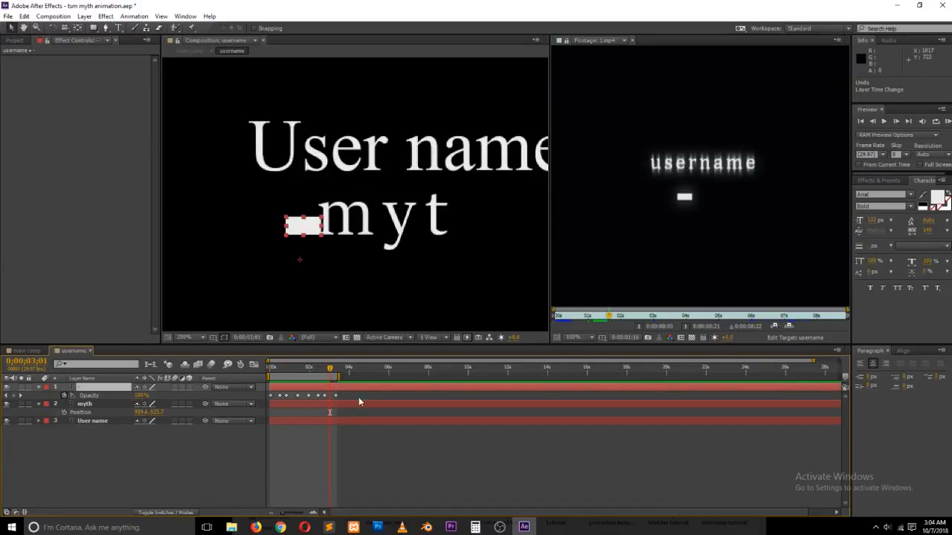
- Play the 1.mp4 reference and the username composition from the start to compare the cursor's blink timing
{"action": "left_click_drag", "start_coordinate": [618, 320], "coordinate": [597, 319]}
{"action": "key", "text": "space"}
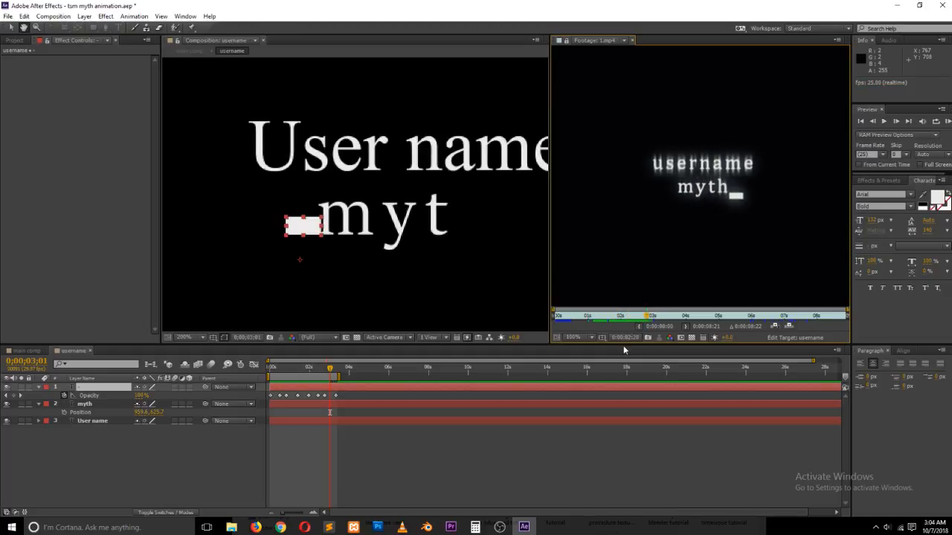
{"action": "left_click_drag", "start_coordinate": [330, 372], "coordinate": [270, 370]}
{"action": "key", "text": "space"}
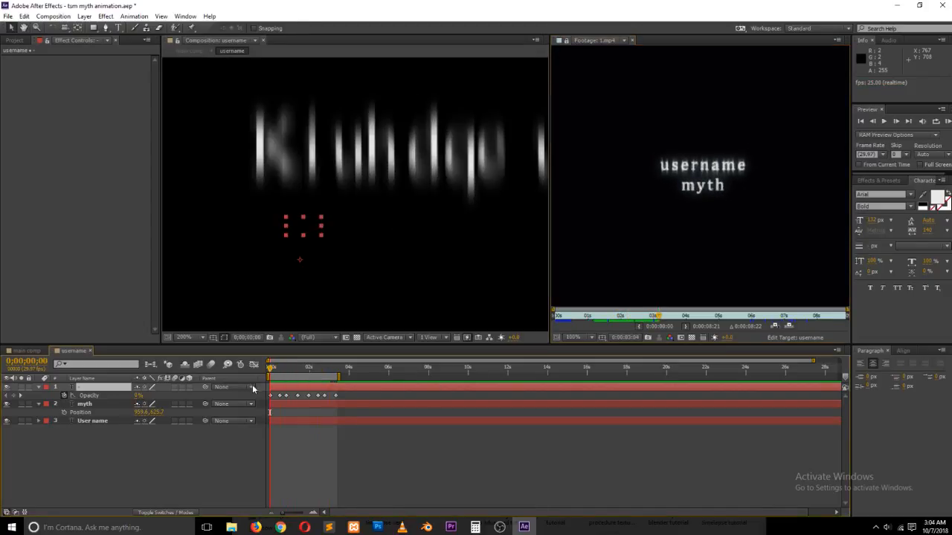
{"action": "key", "text": "space"}
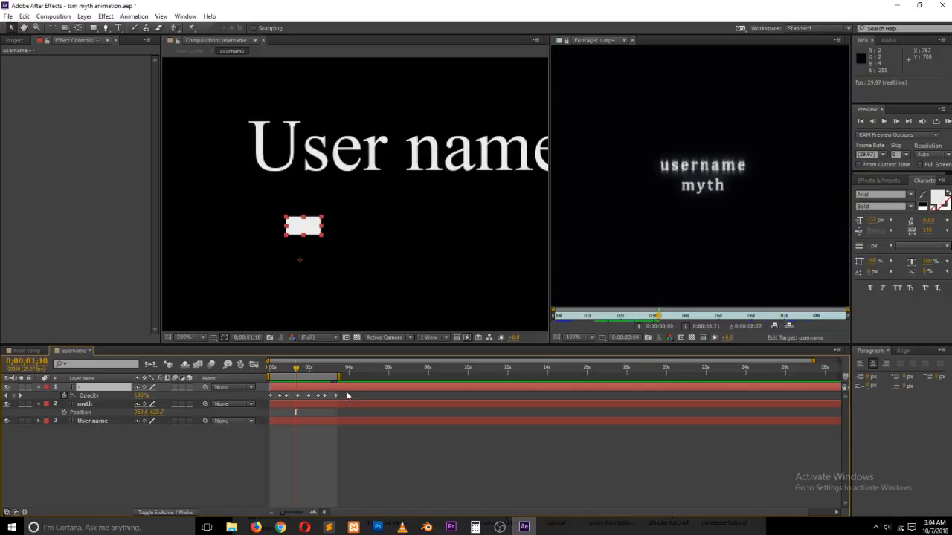
{"action": "left_click_drag", "start_coordinate": [345, 391], "coordinate": [268, 408]}
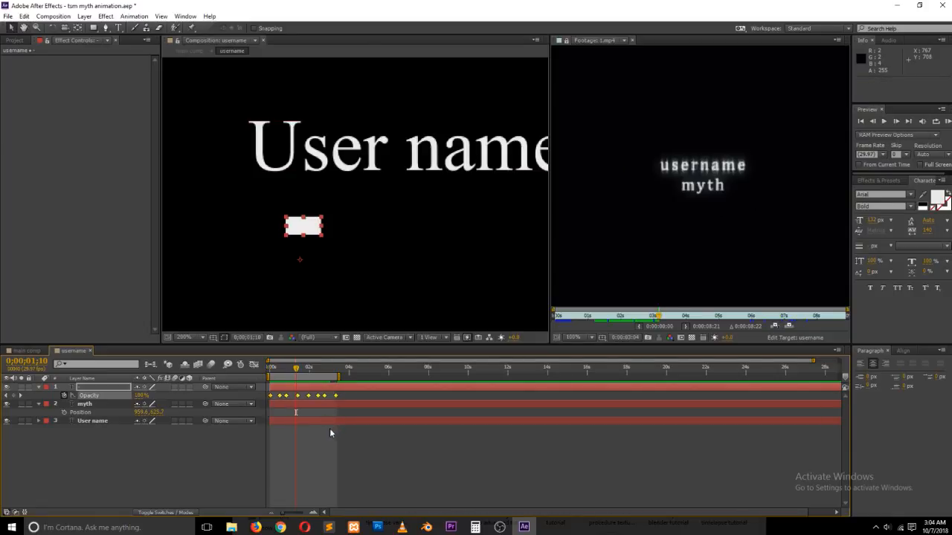
{"action": "key", "text": "Home"}
{"action": "key", "text": "space"}
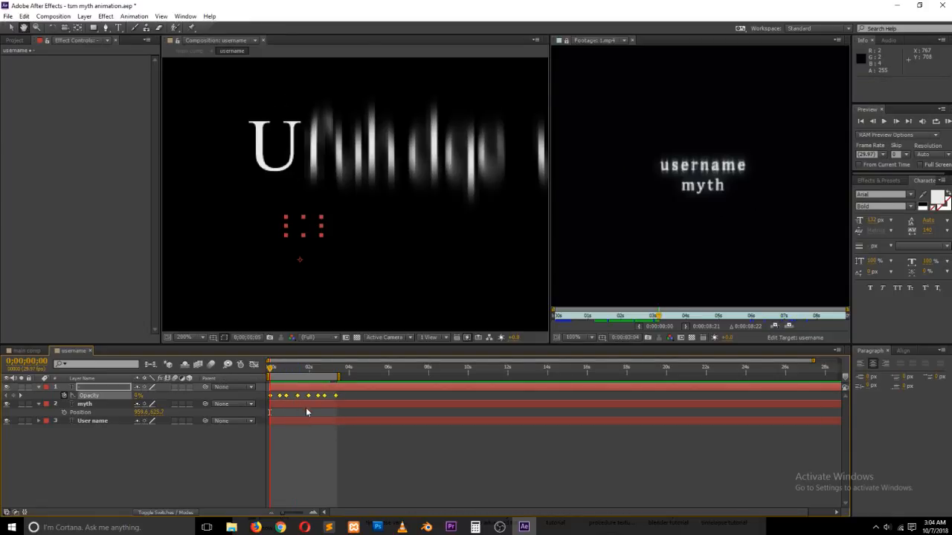
{"action": "key", "text": "space"}
{"action": "left_click", "coordinate": [316, 455]}
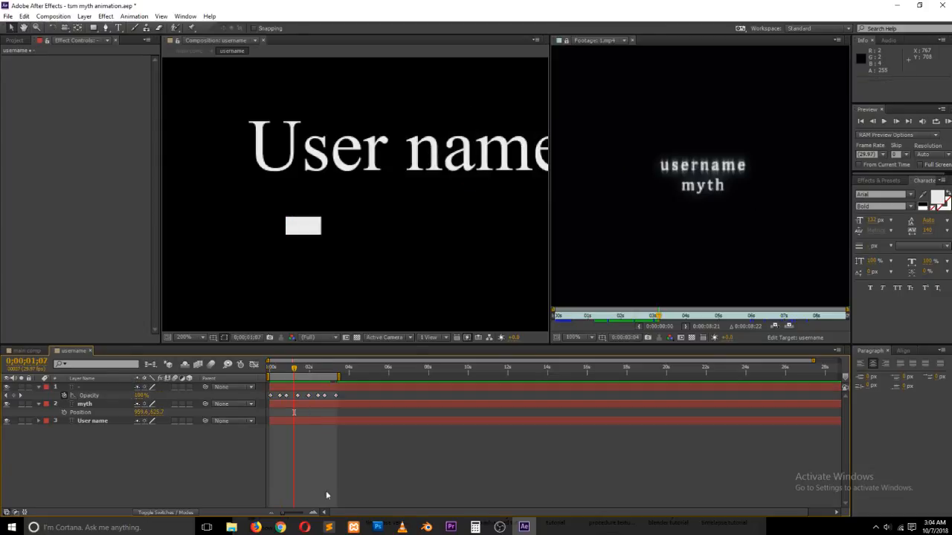
- Move the hyphen's second and third opacity keyframes earlier, placing the third at 0;00;00;14
{"action": "left_click_drag", "start_coordinate": [283, 513], "coordinate": [298, 514]}
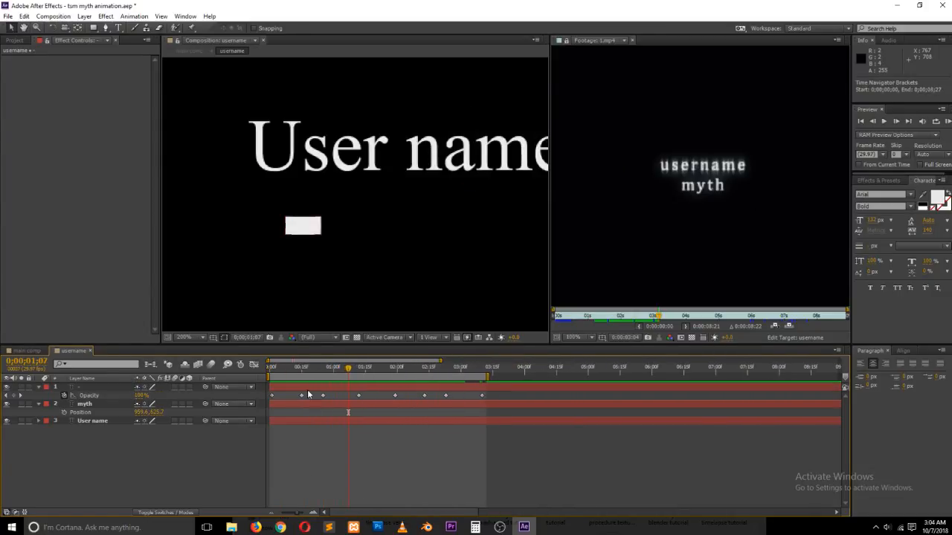
{"action": "left_click_drag", "start_coordinate": [304, 368], "coordinate": [304, 396]}
{"action": "key", "text": "space"}
{"action": "key", "text": "space"}
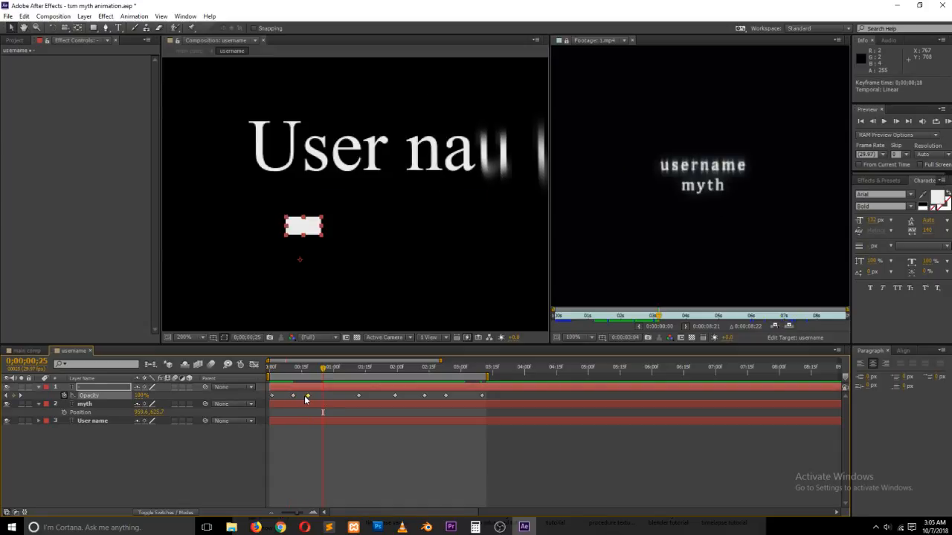
{"action": "left_click", "coordinate": [269, 368]}
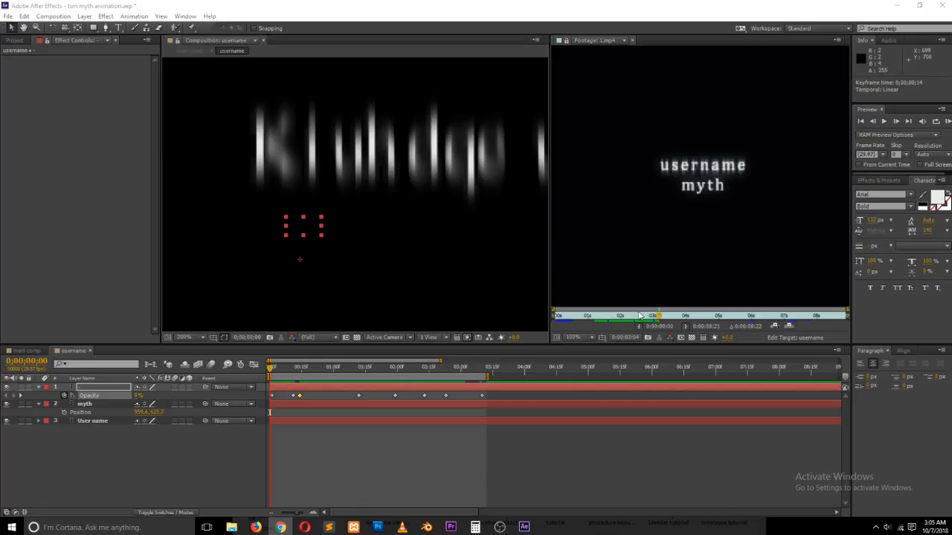
- Replay the cursor section of 1.mp4 and preview the hyphen's shortened first blink from the start
{"action": "mouse_move", "coordinate": [640, 316]}
{"action": "left_mouse_down"}
{"action": "mouse_move", "coordinate": [611, 320]}
{"action": "mouse_move", "coordinate": [637, 320]}
{"action": "mouse_move", "coordinate": [623, 325]}
{"action": "left_mouse_up"}
{"action": "key", "text": "space"}
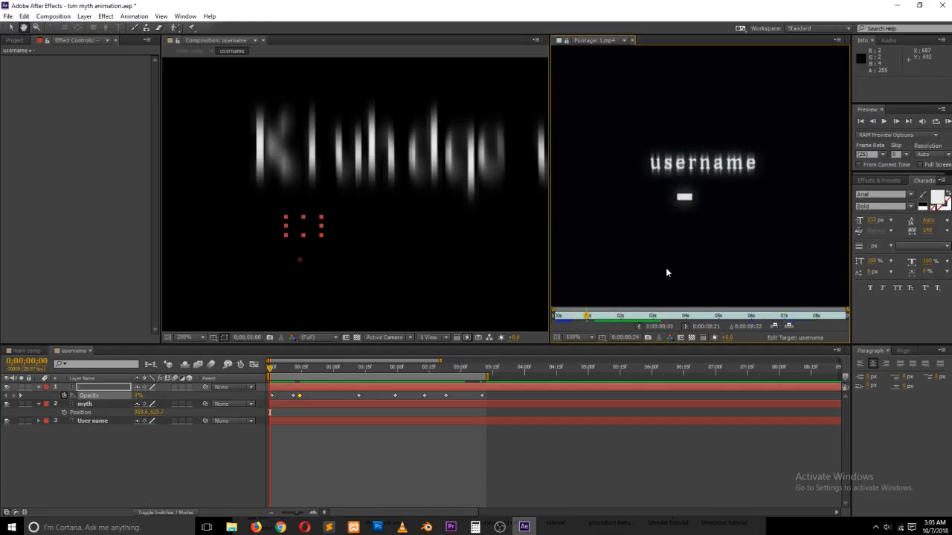
{"action": "key", "text": "space"}
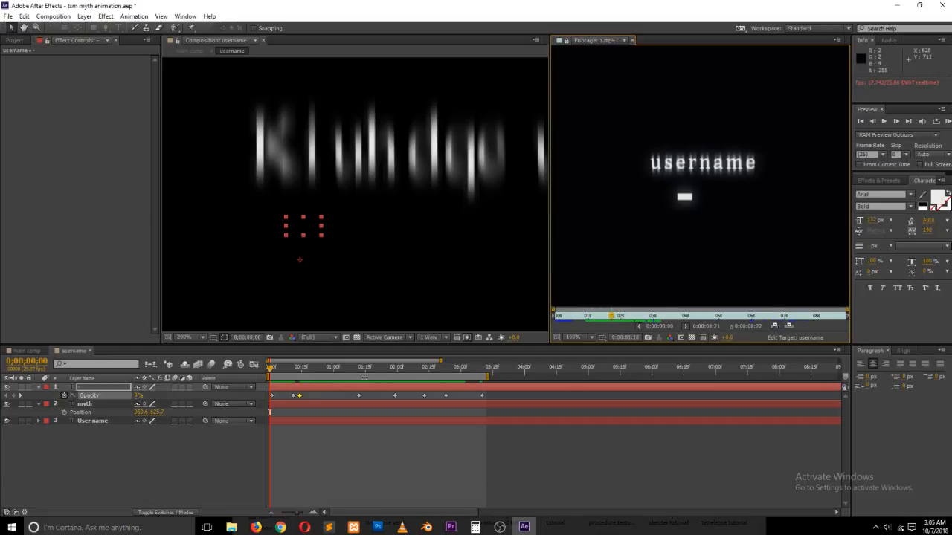
{"action": "left_click", "coordinate": [269, 370]}
{"action": "key", "text": "space"}
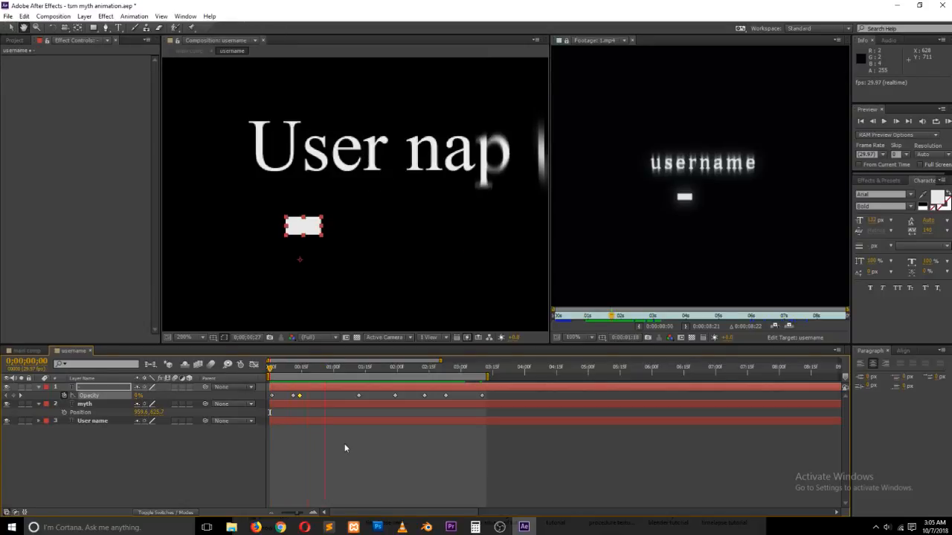
{"action": "left_click", "coordinate": [345, 440]}
- Move the hyphen's remaining opacity keyframes earlier to tighten the blinks, placing the last at 0;00;02;14, and preview the result
{"action": "left_click_drag", "start_coordinate": [359, 395], "coordinate": [343, 395]}
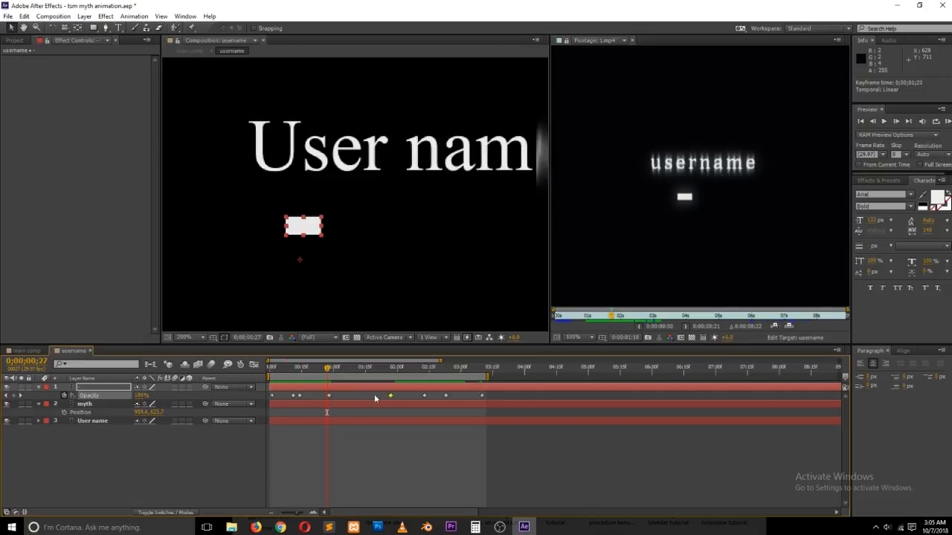
{"action": "key", "text": "space"}
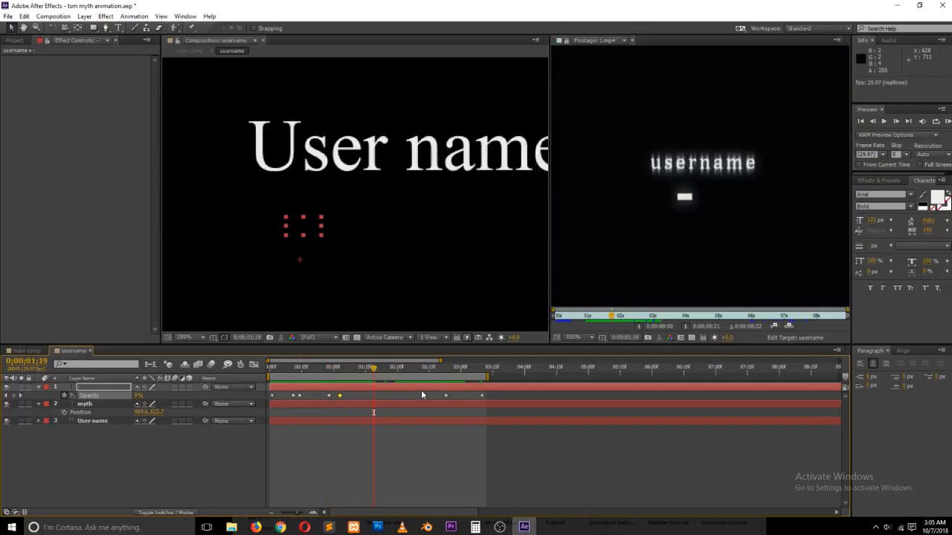
{"action": "left_click", "coordinate": [419, 397]}
{"action": "left_click_drag", "start_coordinate": [423, 396], "coordinate": [376, 396]}
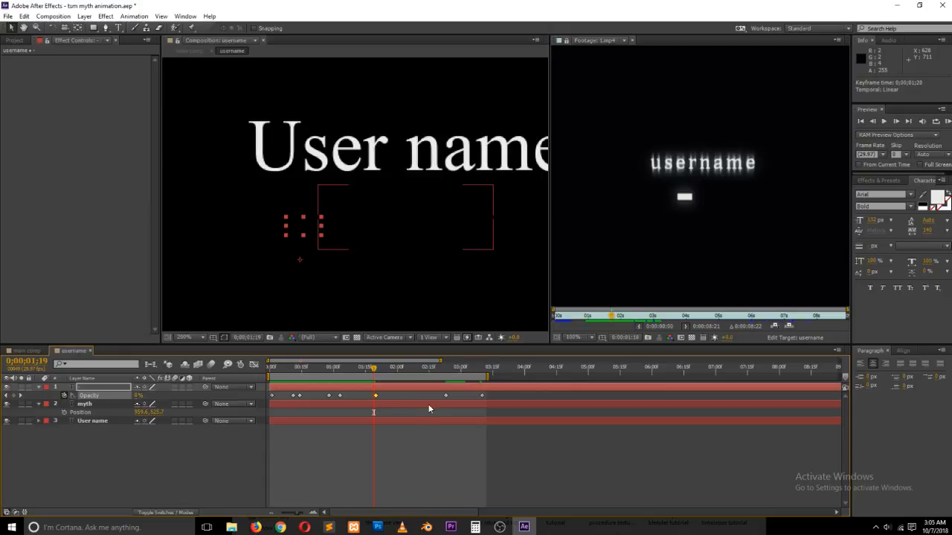
{"action": "left_click_drag", "start_coordinate": [445, 395], "coordinate": [388, 395]}
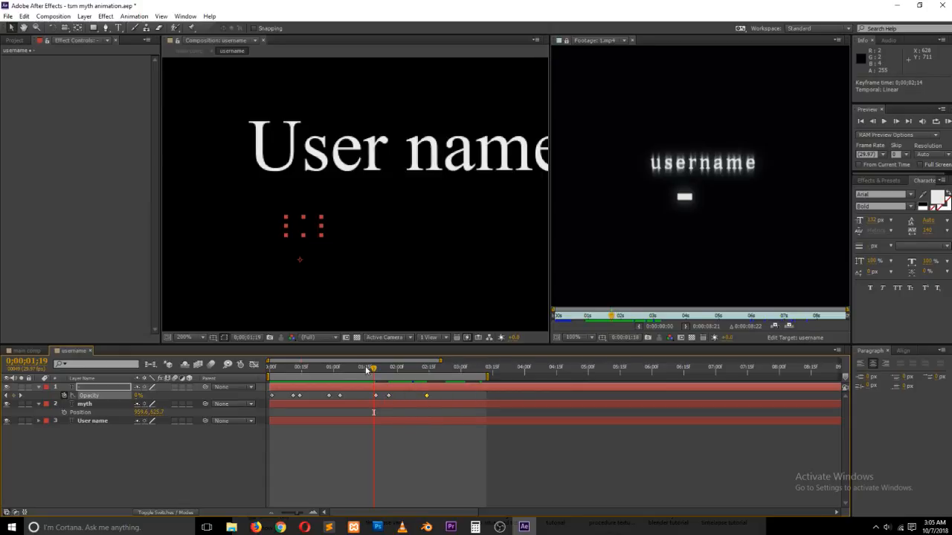
{"action": "key", "text": "KP_0"}
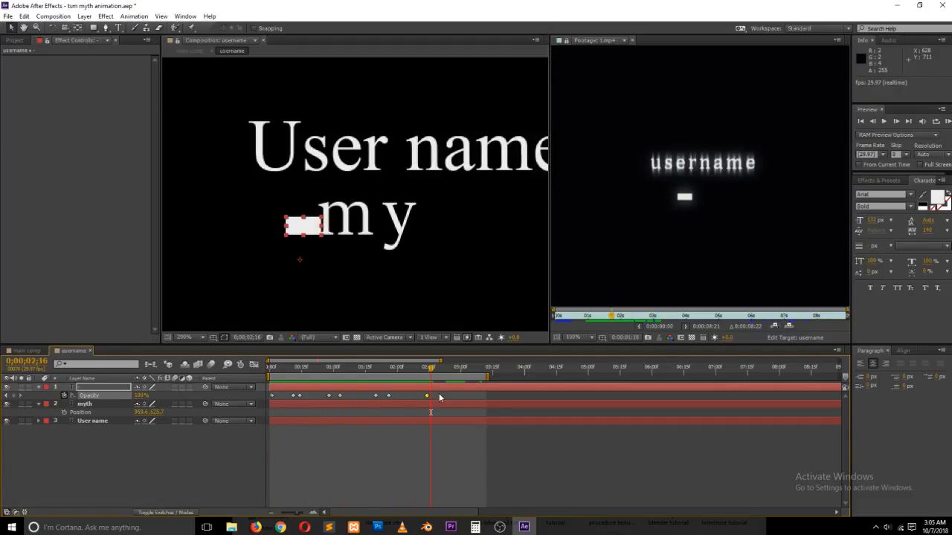
- Shorten the hyphen's third and final blink intervals by moving their opacity keyframes earlier, and play the result
{"action": "left_click_drag", "start_coordinate": [340, 396], "coordinate": [336, 396]}
{"action": "left_click_drag", "start_coordinate": [425, 395], "coordinate": [413, 396]}
{"action": "key", "text": "space"}
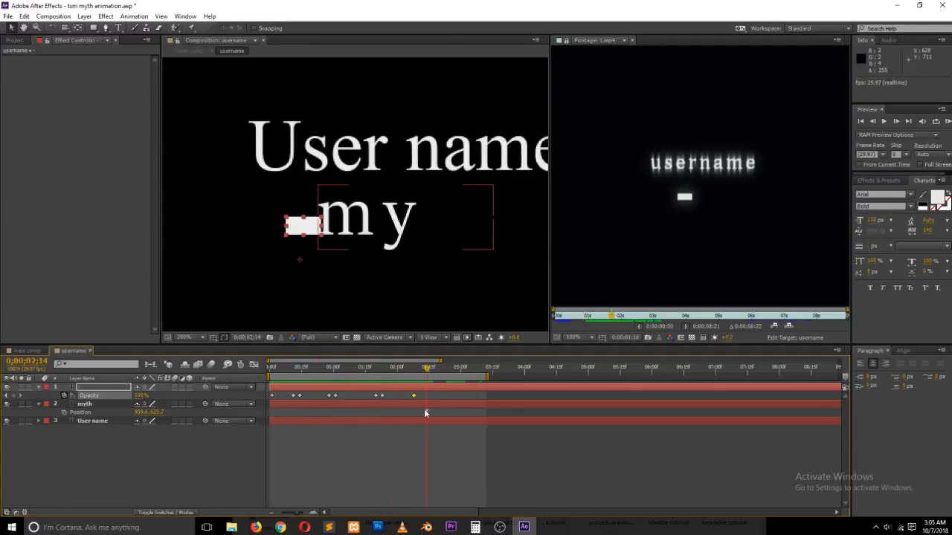
- Select all of the hyphen's opacity keyframes, compress their spacing proportionally, and scrub through the faster blinking
{"action": "left_click_drag", "start_coordinate": [438, 395], "coordinate": [283, 418]}
{"action": "left_click_drag", "start_coordinate": [264, 407], "coordinate": [264, 405]}
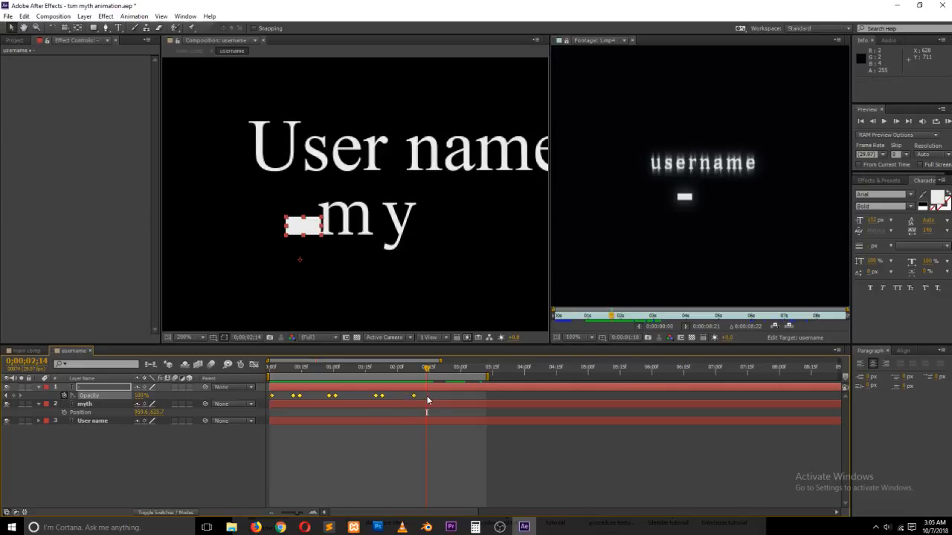
{"action": "left_click_drag", "start_coordinate": [413, 395], "coordinate": [373, 395]}
{"action": "left_click", "coordinate": [332, 367]}
{"action": "left_click_drag", "start_coordinate": [332, 371], "coordinate": [385, 372]}
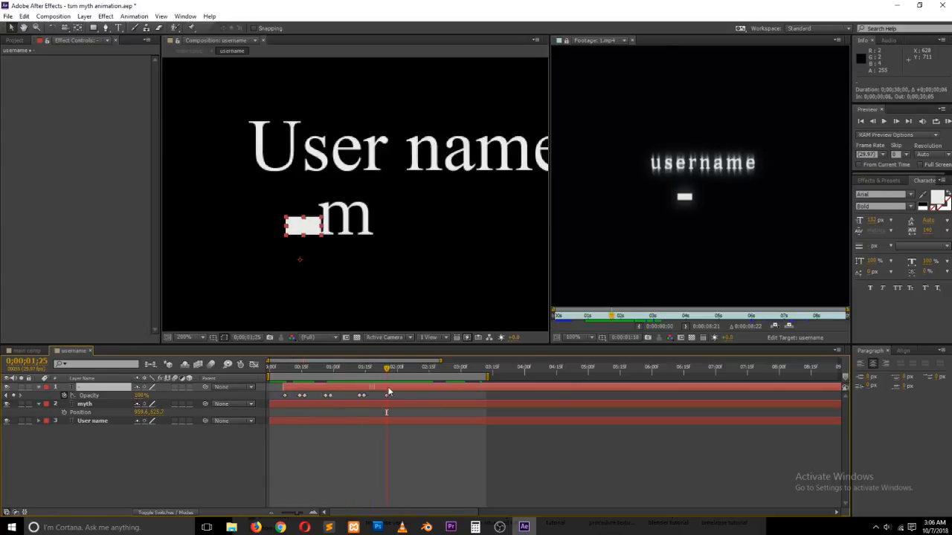
- Shift the hyphen layer to start at about 0;00;01;22 and preview its blinking against the myth text
{"action": "key", "text": "["}
{"action": "key", "text": "KP_0"}
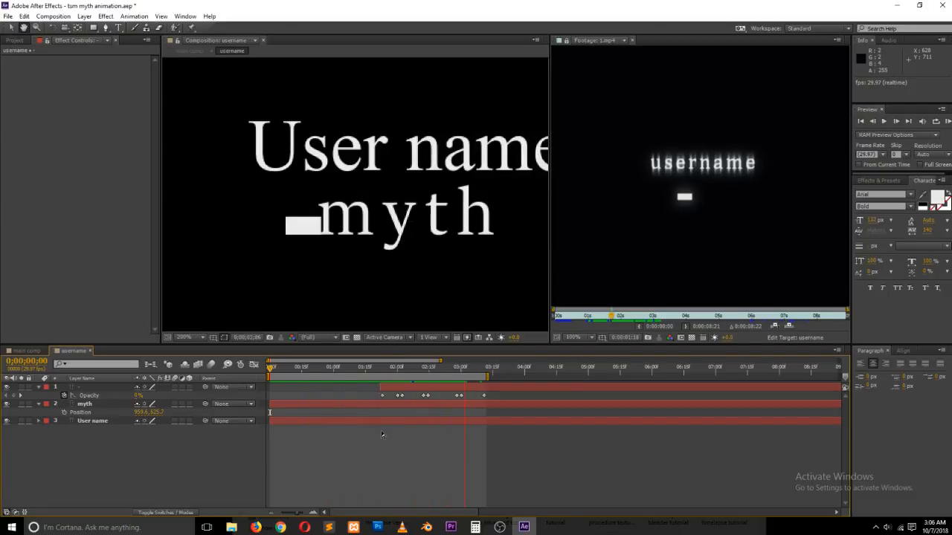
{"action": "key", "text": "space"}
{"action": "left_click_drag", "start_coordinate": [461, 370], "coordinate": [367, 381]}
{"action": "key", "text": "space"}
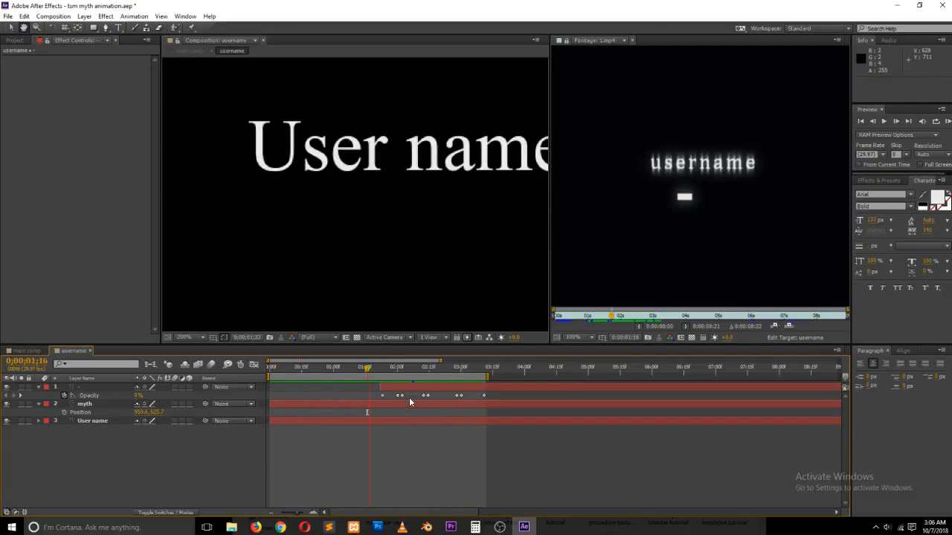
{"action": "key", "text": "space"}
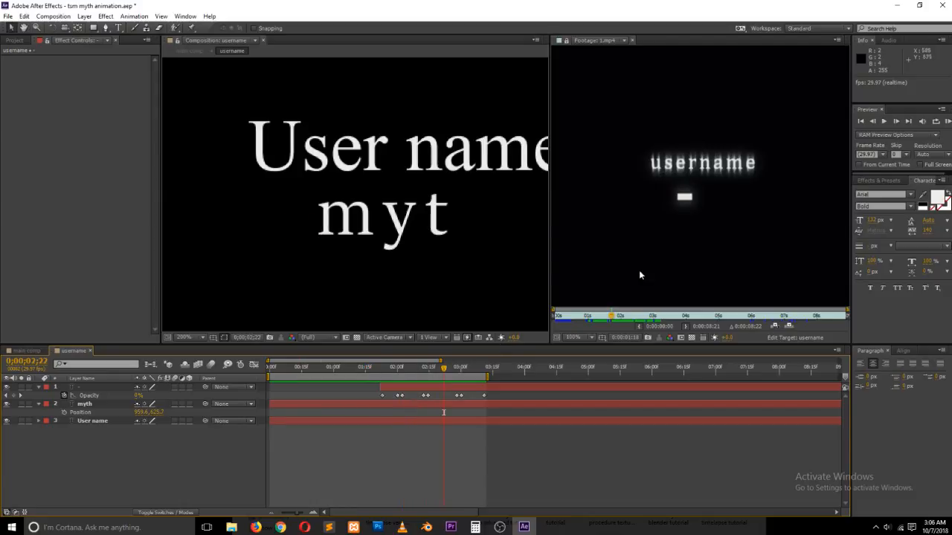
- Scrub 1.mp4 to 0;00;02;05 to check when the m appears, and move the hyphen layer to start at 0;00;01;07
{"action": "left_click_drag", "start_coordinate": [612, 317], "coordinate": [628, 327]}
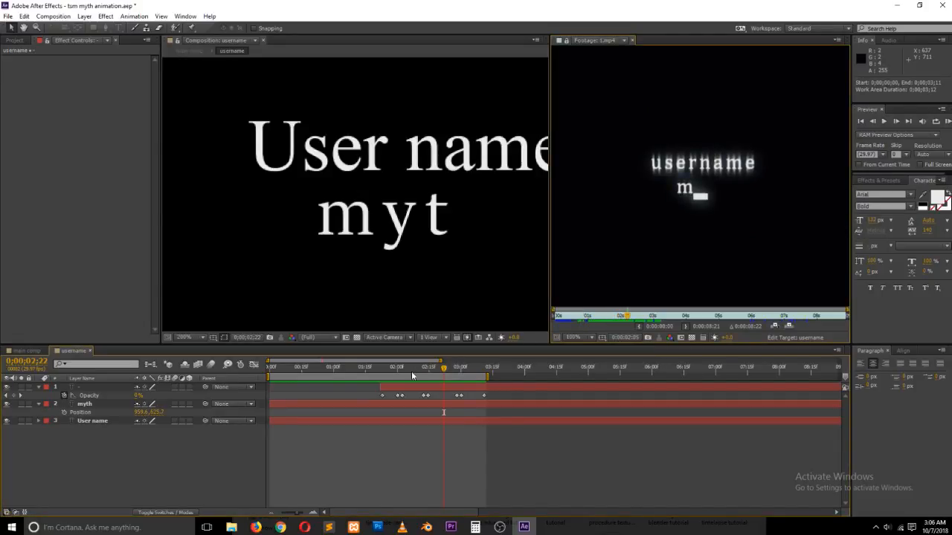
{"action": "left_click_drag", "start_coordinate": [411, 371], "coordinate": [345, 371]}
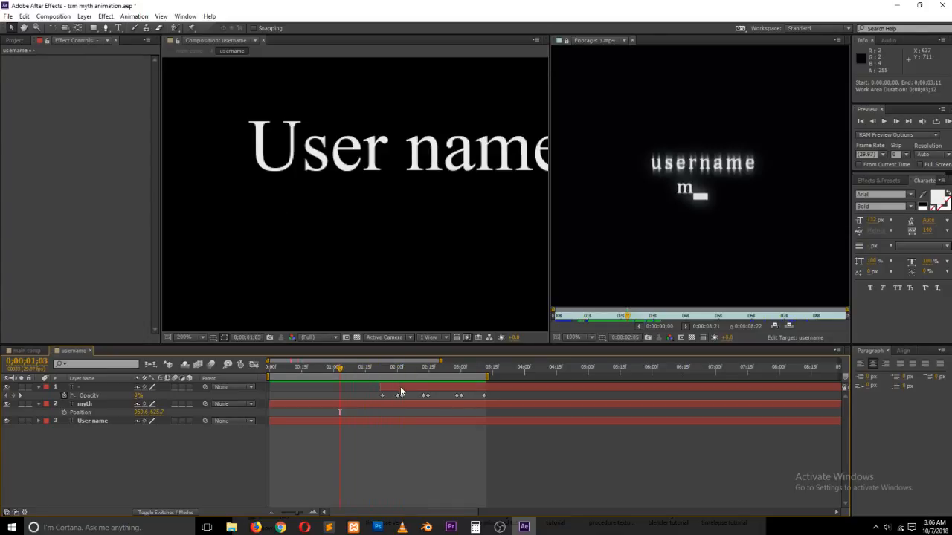
{"action": "left_click_drag", "start_coordinate": [400, 388], "coordinate": [361, 374]}
{"action": "left_click", "coordinate": [343, 370]}
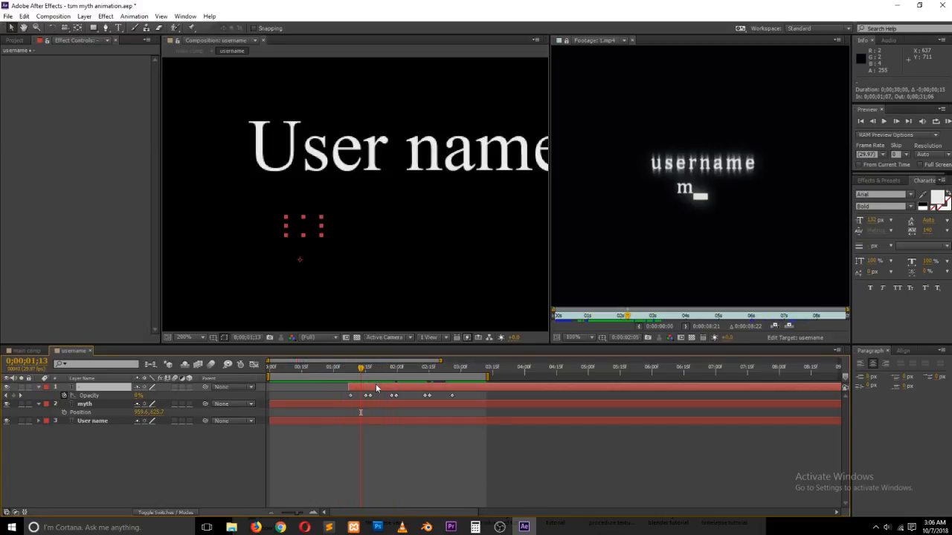
- Reveal the myth layer's keyframes and move both Range Selector Start keyframes later, placing the first at about 0;00;01;26
{"action": "left_click", "coordinate": [379, 404]}
{"action": "key", "text": "u"}
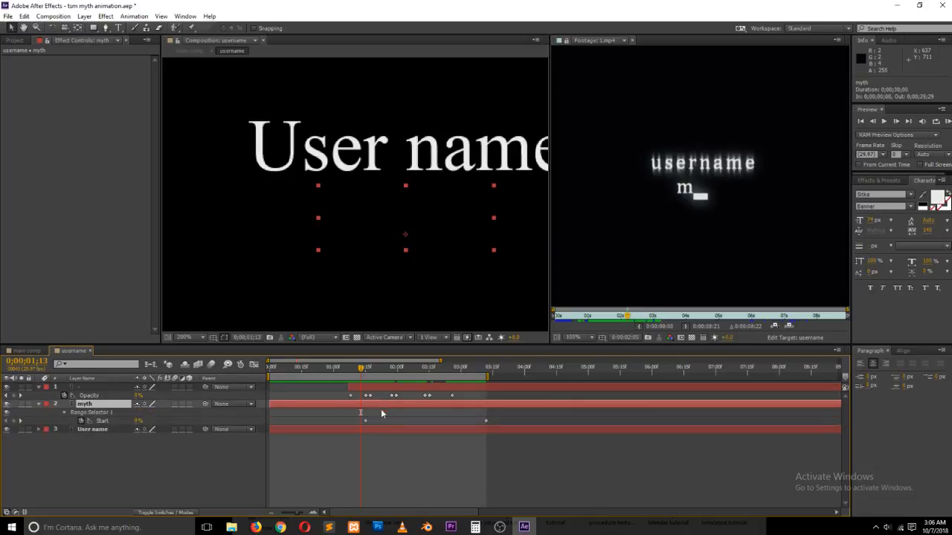
{"action": "left_click_drag", "start_coordinate": [357, 418], "coordinate": [519, 422]}
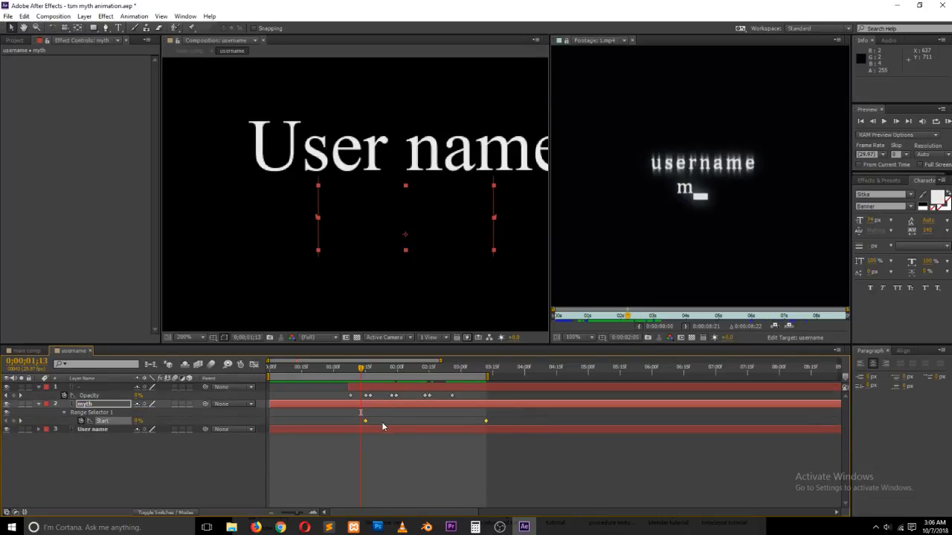
{"action": "left_click_drag", "start_coordinate": [367, 425], "coordinate": [390, 423]}
{"action": "left_click", "coordinate": [394, 428]}
- Keyframe the hyphen's position at 0;00;02;08, and at 0;00;02;13 set its X position to 942.6, just after the m
{"action": "left_click_drag", "start_coordinate": [368, 361], "coordinate": [425, 374]}
{"action": "left_click", "coordinate": [425, 389]}
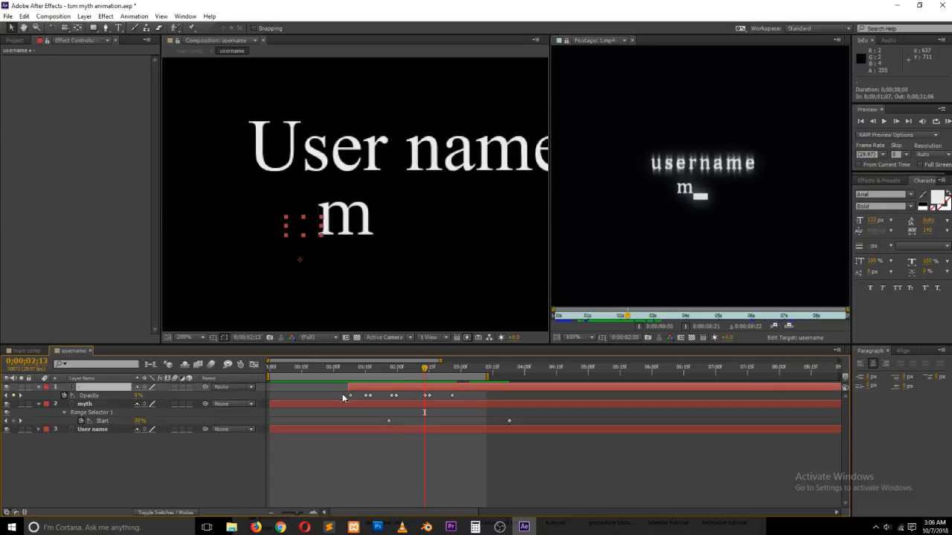
{"action": "key", "text": "alt+shift+p"}
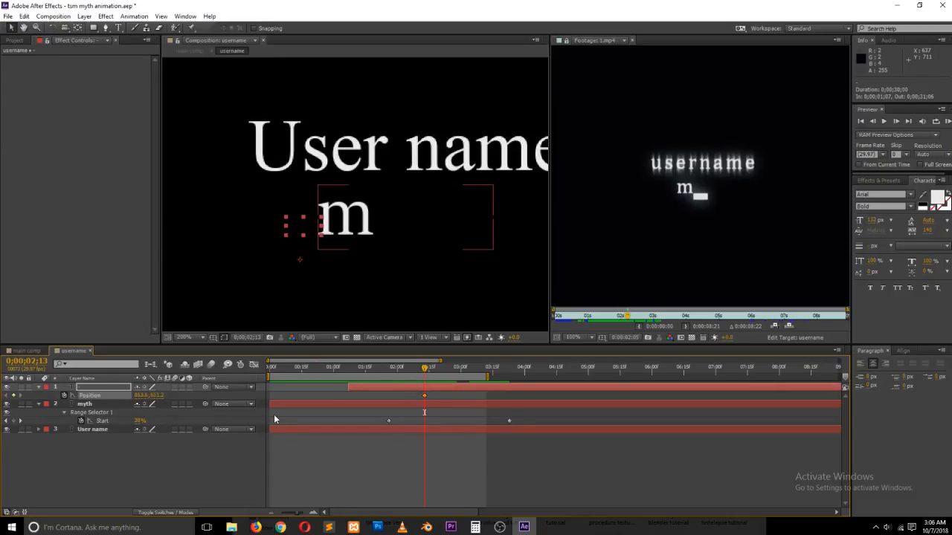
{"action": "key", "text": "u"}
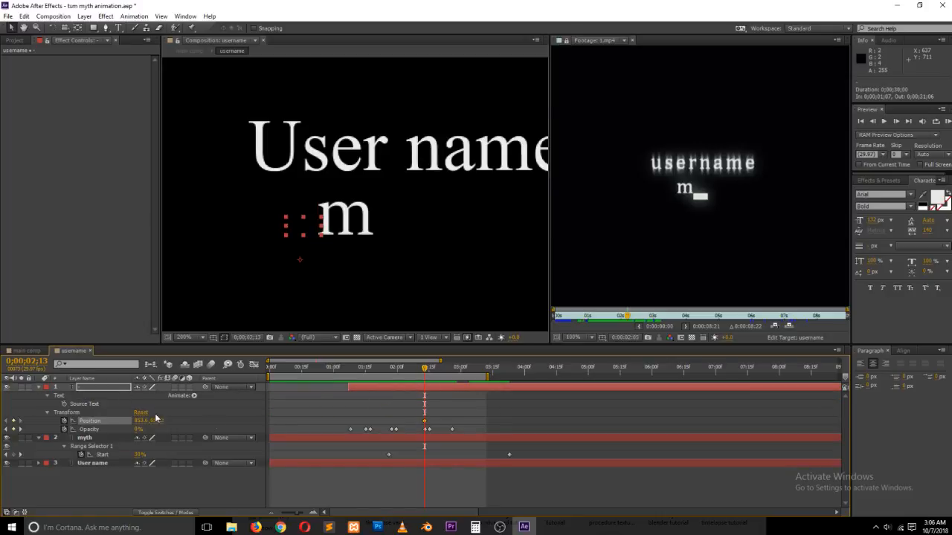
{"action": "left_click_drag", "start_coordinate": [425, 422], "coordinate": [422, 422]}
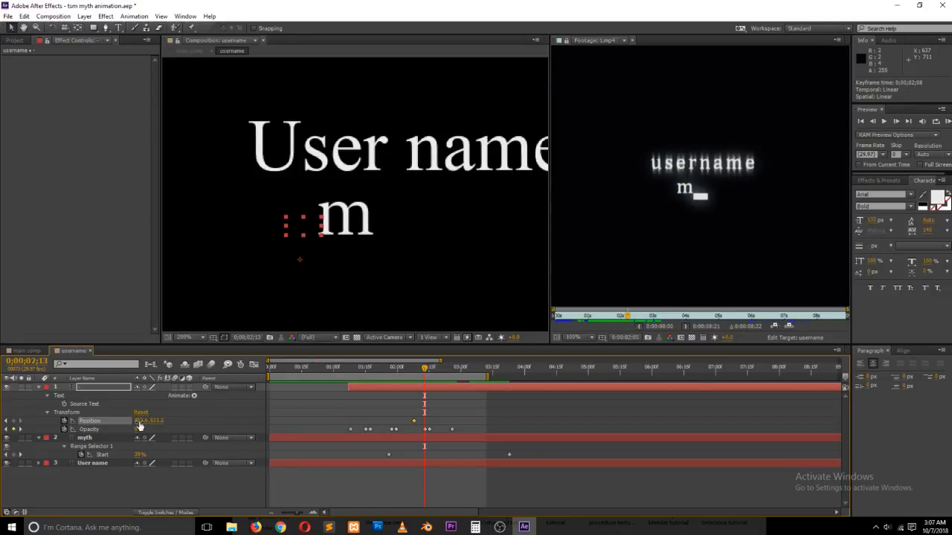
{"action": "left_click_drag", "start_coordinate": [140, 421], "coordinate": [241, 416]}
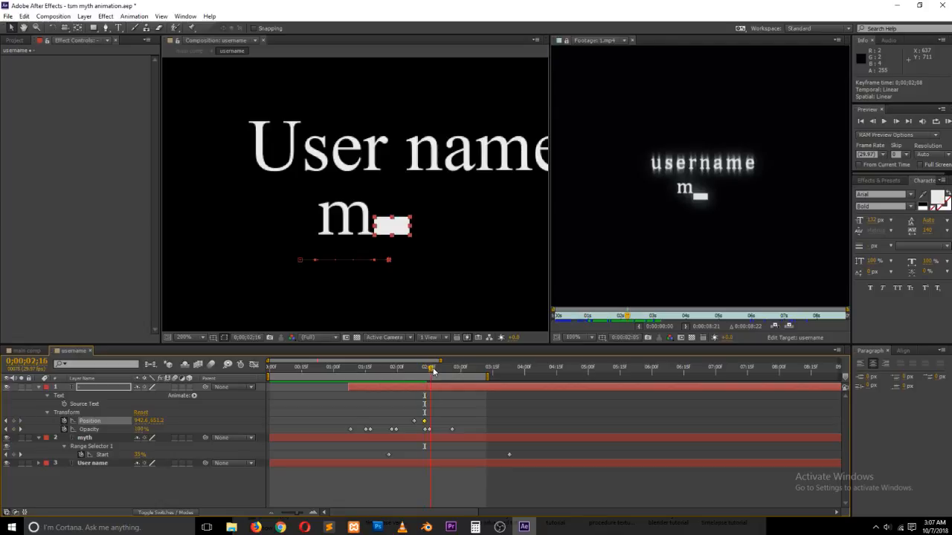
- Move the hyphen's two position keyframes earlier together, placing the second at 0;00;02;03
{"action": "left_click_drag", "start_coordinate": [426, 369], "coordinate": [406, 372]}
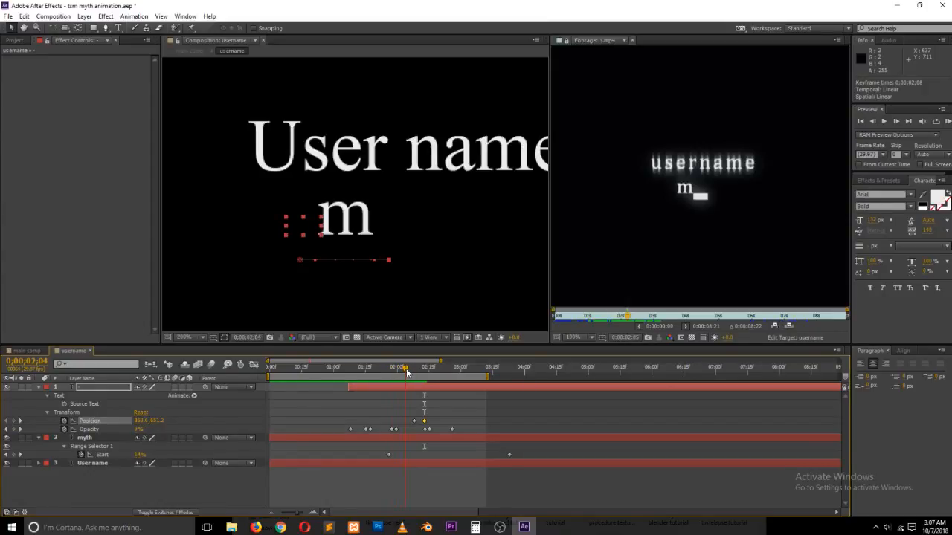
{"action": "left_click_drag", "start_coordinate": [442, 405], "coordinate": [405, 424]}
{"action": "mouse_move", "coordinate": [405, 372]}
{"action": "left_mouse_down"}
{"action": "mouse_move", "coordinate": [361, 377]}
{"action": "mouse_move", "coordinate": [413, 381]}
{"action": "mouse_move", "coordinate": [400, 382]}
{"action": "left_mouse_up"}
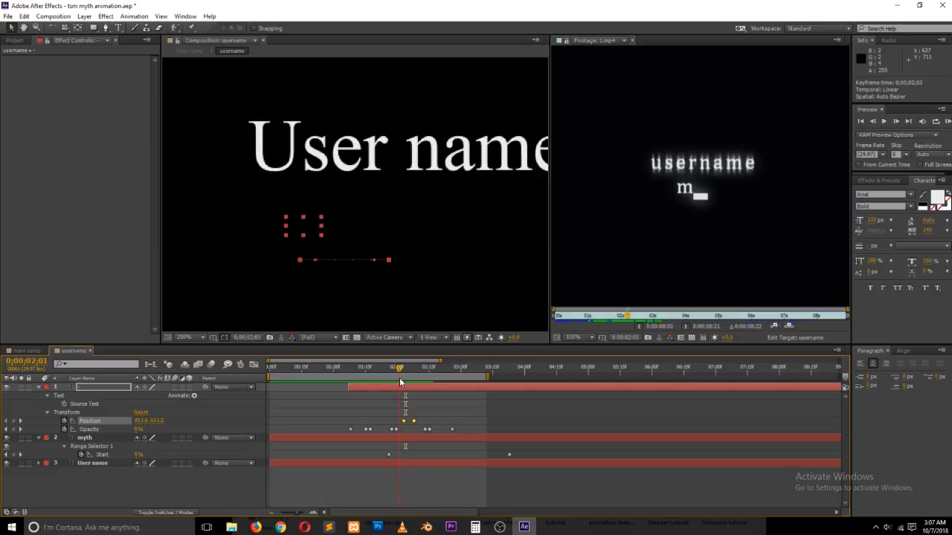
{"action": "left_click_drag", "start_coordinate": [404, 423], "coordinate": [394, 427]}
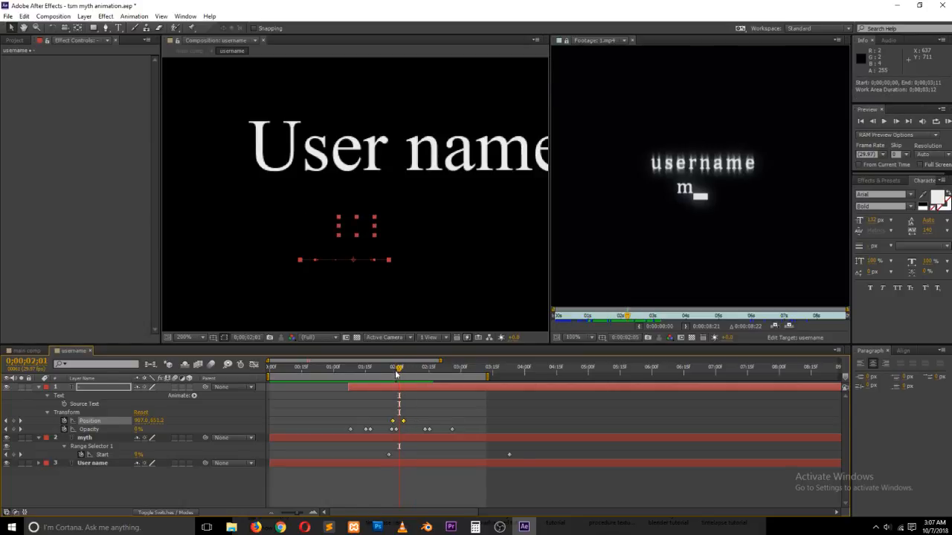
- Preview and scrub the hyphen's jump past the m to compare its timing with the letter's appearance
{"action": "mouse_move", "coordinate": [396, 374]}
{"action": "left_mouse_down"}
{"action": "mouse_move", "coordinate": [385, 374]}
{"action": "mouse_move", "coordinate": [437, 374]}
{"action": "mouse_move", "coordinate": [409, 372]}
{"action": "left_mouse_up"}
{"action": "left_click_drag", "start_coordinate": [455, 427], "coordinate": [388, 436]}
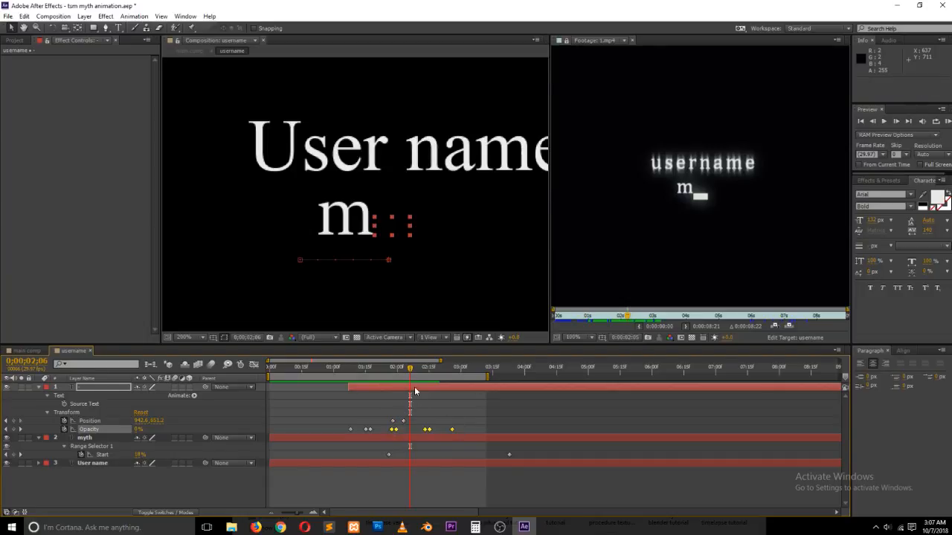
{"action": "left_click", "coordinate": [420, 401]}
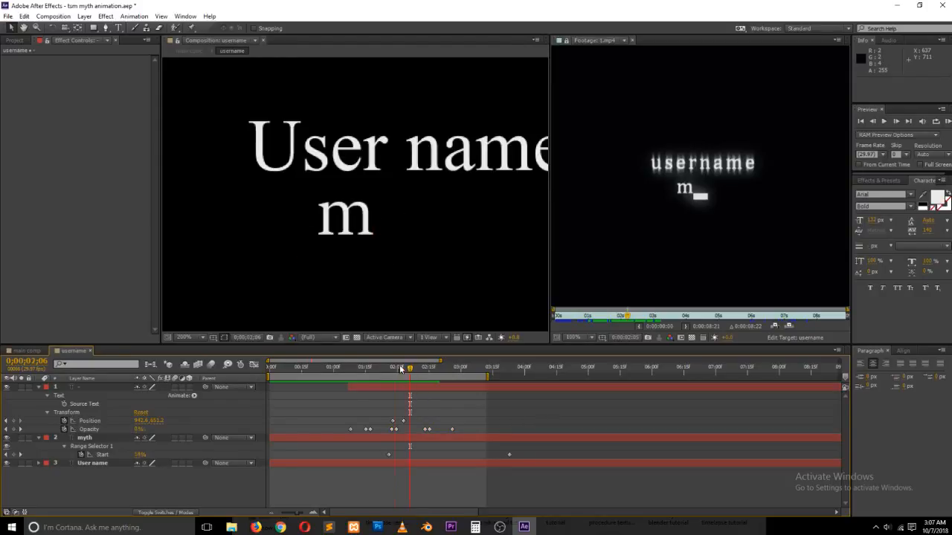
{"action": "left_click_drag", "start_coordinate": [400, 369], "coordinate": [327, 369]}
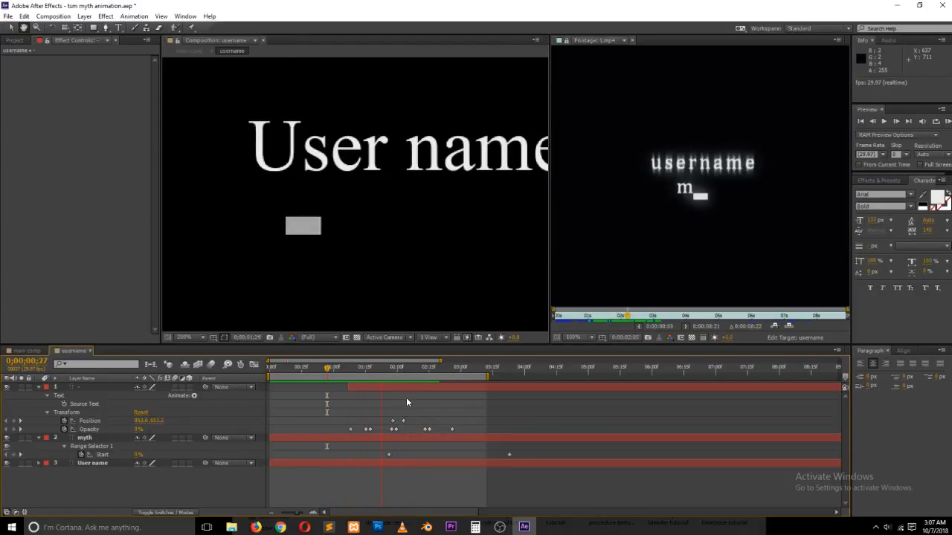
{"action": "key", "text": "space"}
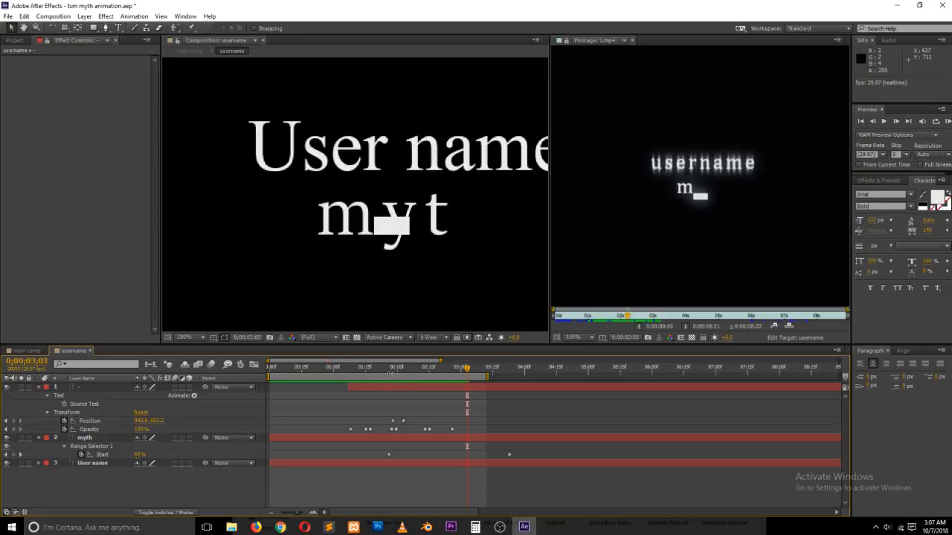
{"action": "left_click_drag", "start_coordinate": [331, 369], "coordinate": [408, 374]}
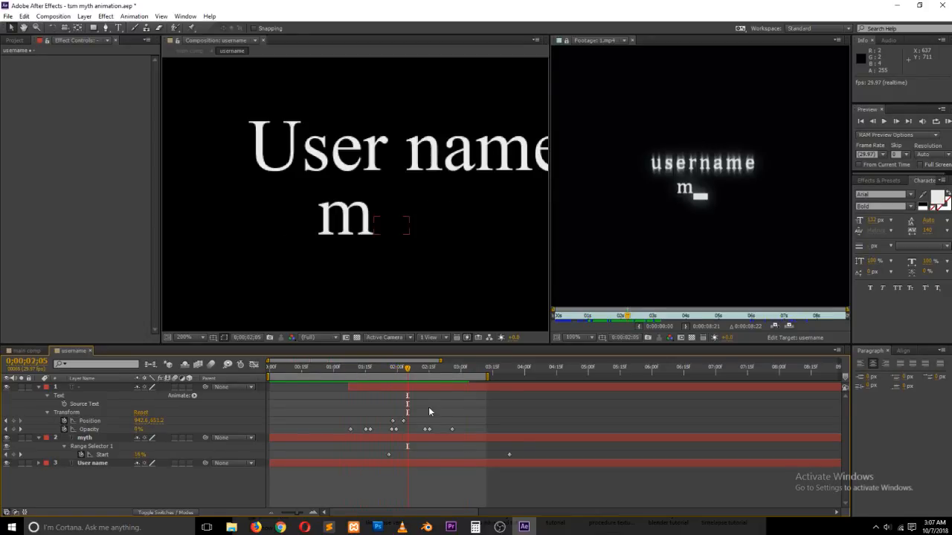
- Move the hyphen's position keyframes earlier, with the second at 0;00;02;01, and nudge its last five opacity keyframes slightly earlier
{"action": "mouse_move", "coordinate": [428, 411]}
{"action": "left_mouse_down"}
{"action": "mouse_move", "coordinate": [383, 424]}
{"action": "mouse_move", "coordinate": [400, 423]}
{"action": "left_mouse_up"}
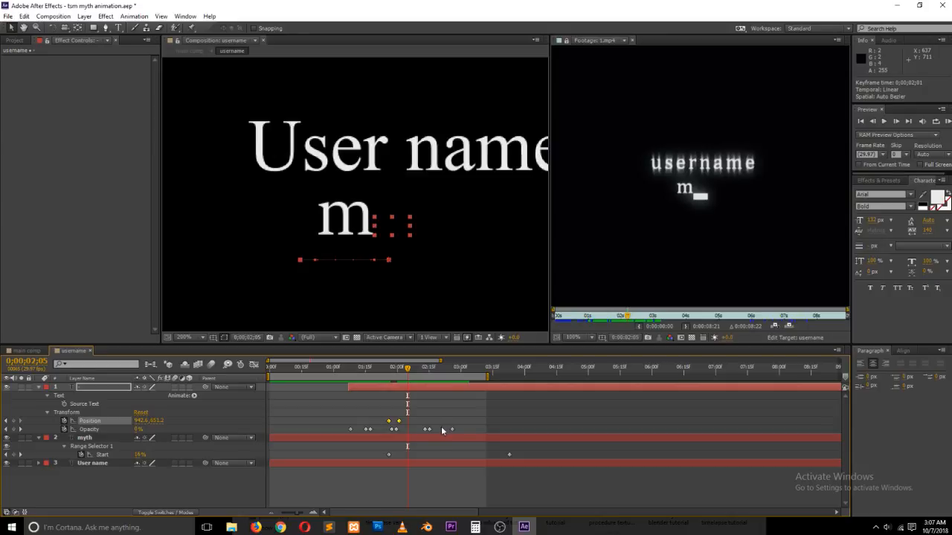
{"action": "left_click_drag", "start_coordinate": [459, 424], "coordinate": [391, 434]}
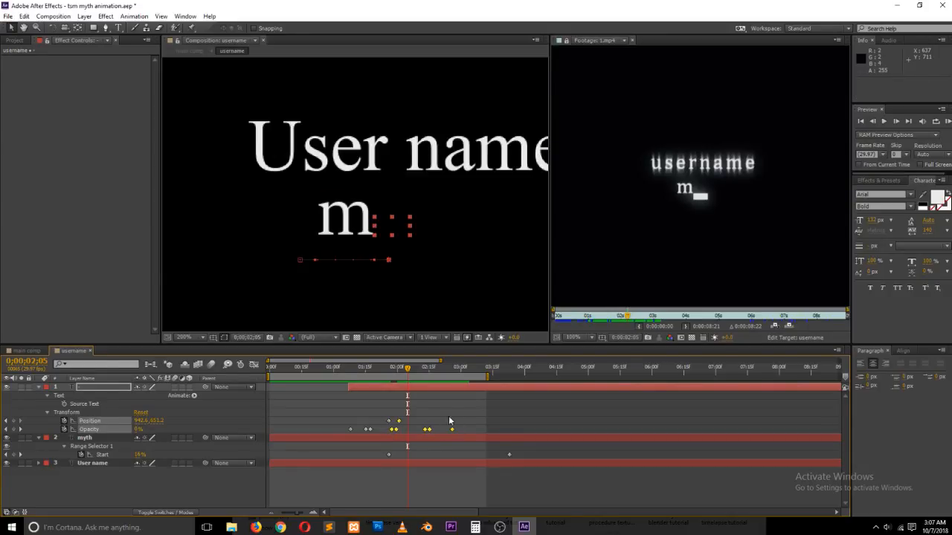
{"action": "left_click", "coordinate": [450, 415]}
{"action": "left_click_drag", "start_coordinate": [456, 425], "coordinate": [392, 435]}
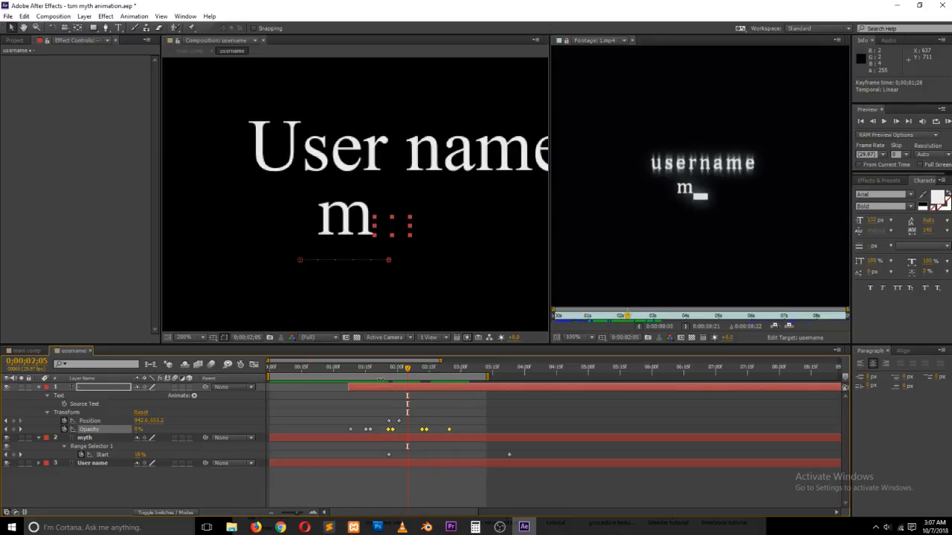
- Move the pair of opacity keyframes after the hyphen's jump earlier, placing the second of the pair at 0;00;02;05
{"action": "left_click_drag", "start_coordinate": [336, 368], "coordinate": [408, 388]}
{"action": "left_click", "coordinate": [443, 413]}
{"action": "left_click", "coordinate": [423, 429]}
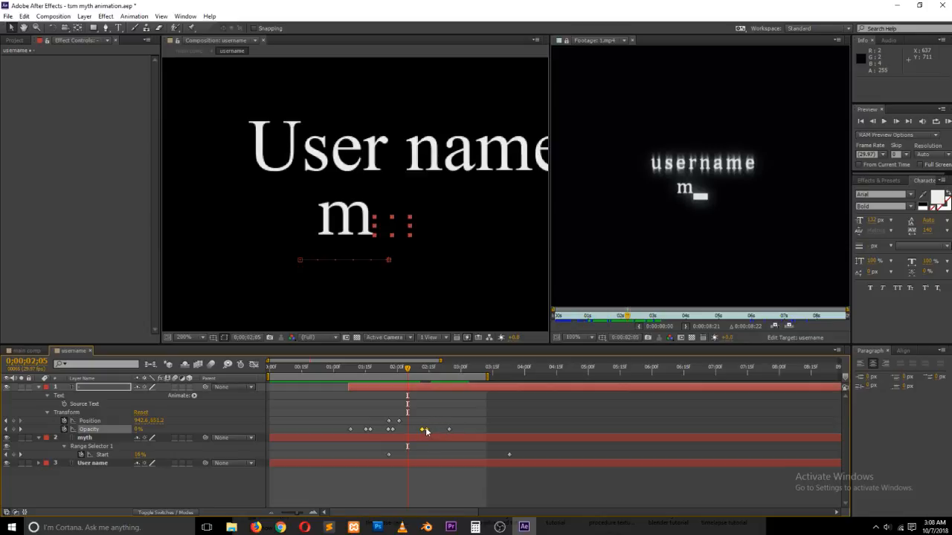
{"action": "left_click_drag", "start_coordinate": [425, 431], "coordinate": [408, 432]}
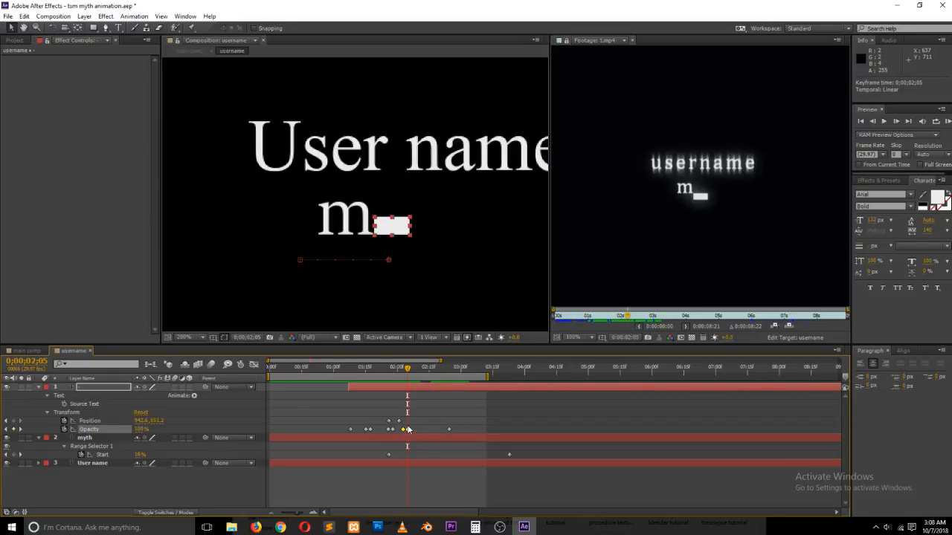
- Play the username composition around the hyphen's jump to check the adjusted blink timing
{"action": "left_click_drag", "start_coordinate": [409, 372], "coordinate": [353, 382]}
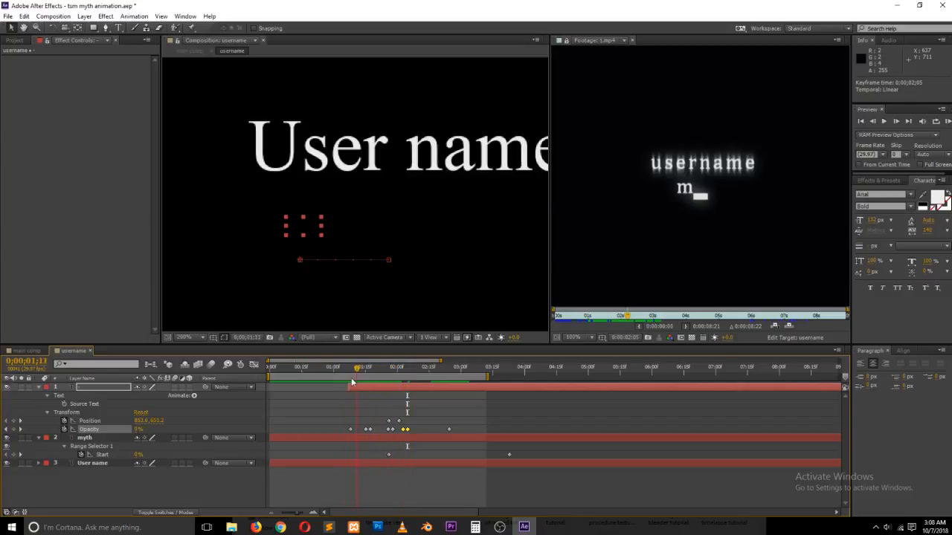
{"action": "key", "text": "space"}
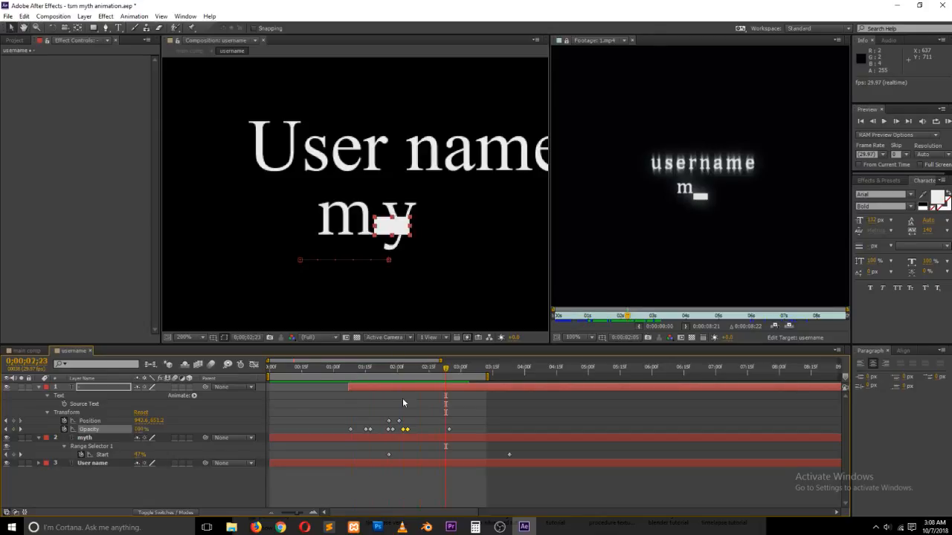
{"action": "left_click", "coordinate": [402, 403]}
{"action": "left_click_drag", "start_coordinate": [388, 369], "coordinate": [297, 371]}
{"action": "key", "text": "space"}
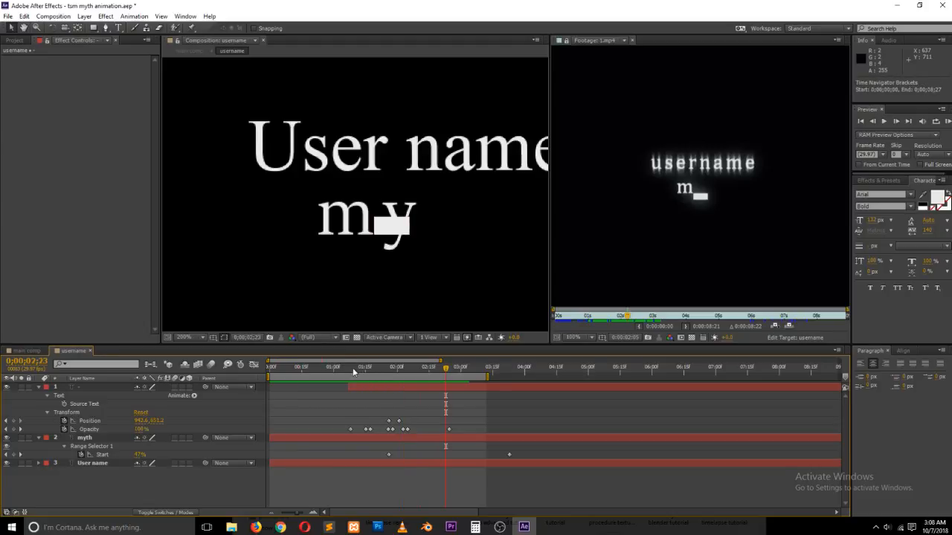
- Move the hyphen's last three opacity keyframes later, and shift the myth layer's Start keyframes so the first sits at 0;00;02;11
{"action": "left_click_drag", "start_coordinate": [364, 369], "coordinate": [409, 376]}
{"action": "left_click_drag", "start_coordinate": [419, 428], "coordinate": [406, 436]}
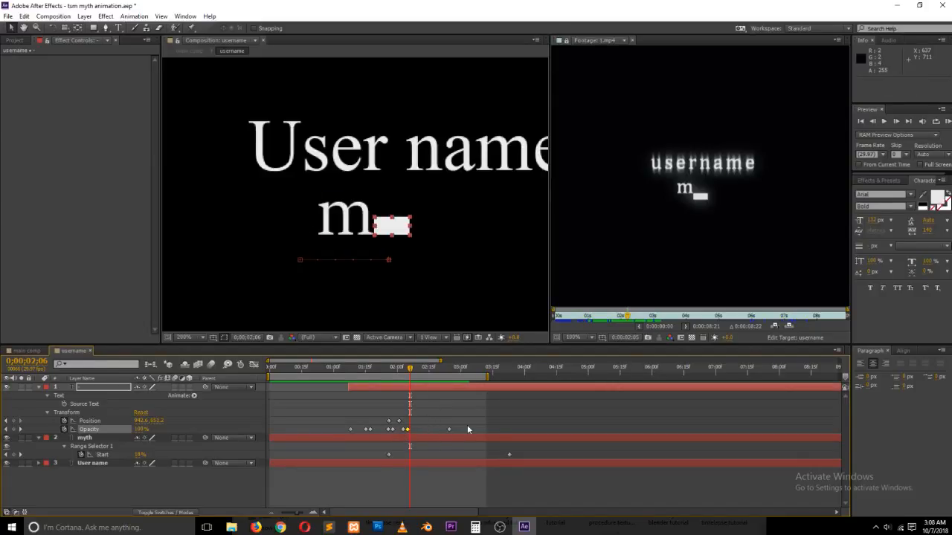
{"action": "left_click_drag", "start_coordinate": [467, 425], "coordinate": [527, 460]}
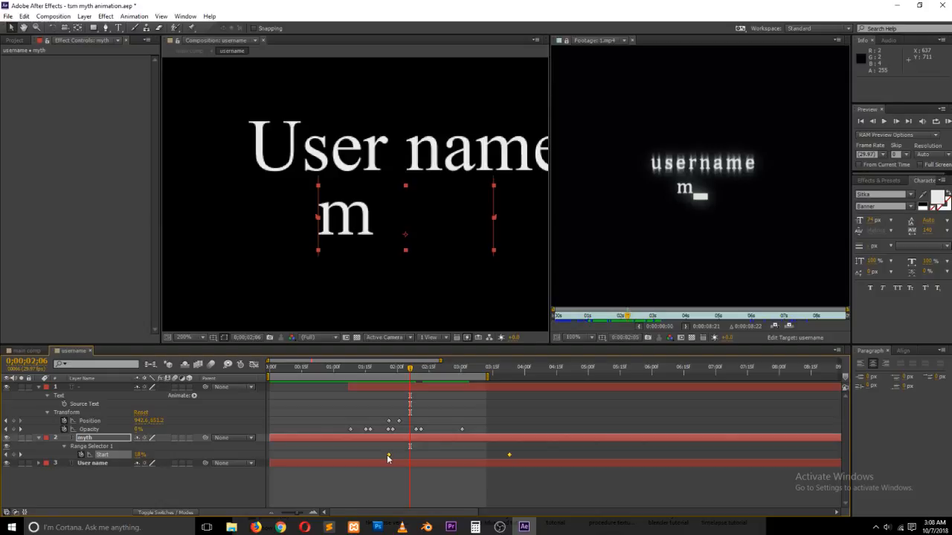
{"action": "left_click_drag", "start_coordinate": [388, 454], "coordinate": [421, 454]}
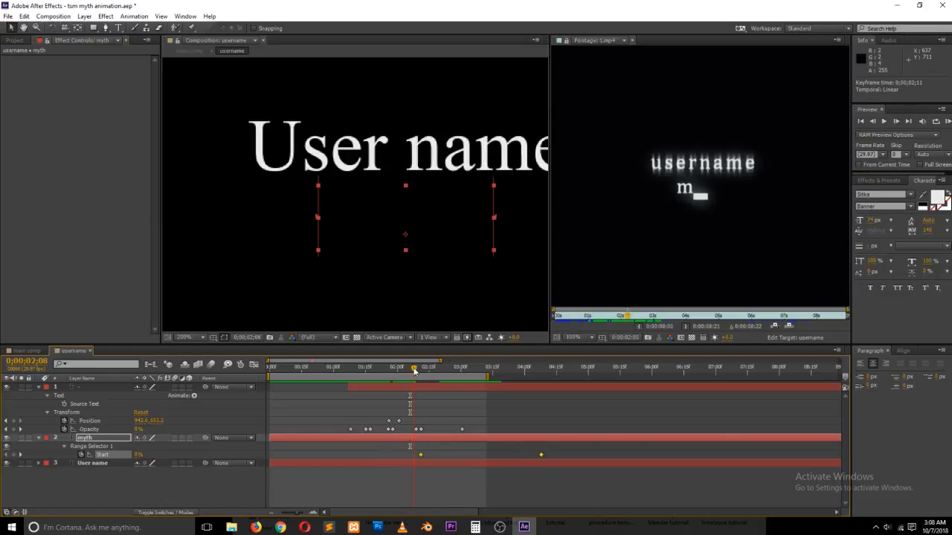
- Move both Start keyframes of the myth layer earlier, placing the first at 0;00;02;03
{"action": "mouse_move", "coordinate": [414, 369]}
{"action": "left_mouse_down"}
{"action": "mouse_move", "coordinate": [425, 372]}
{"action": "mouse_move", "coordinate": [418, 375]}
{"action": "left_mouse_up"}
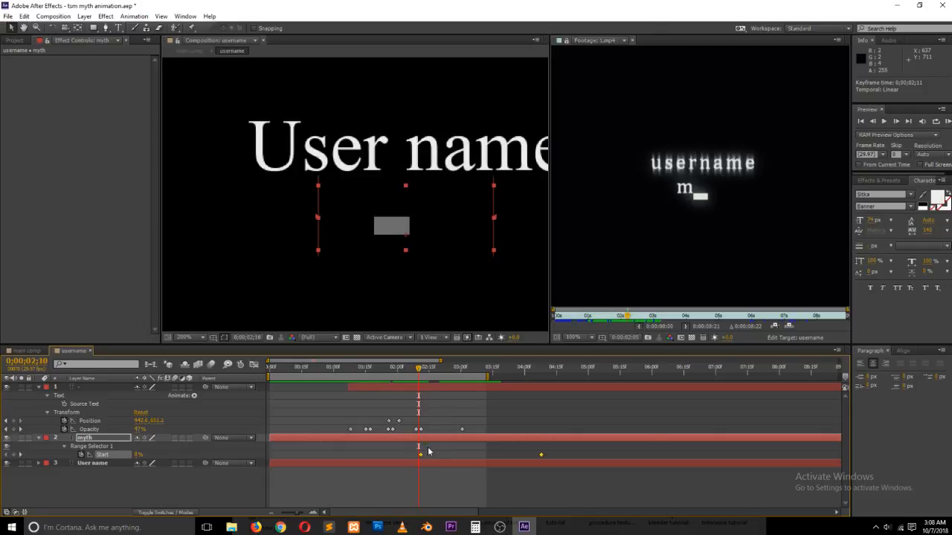
{"action": "left_click_drag", "start_coordinate": [419, 457], "coordinate": [403, 455]}
- Save the project and preview the username composition to check the timing of the myth letters against the hyphen
{"action": "left_click_drag", "start_coordinate": [420, 369], "coordinate": [335, 369]}
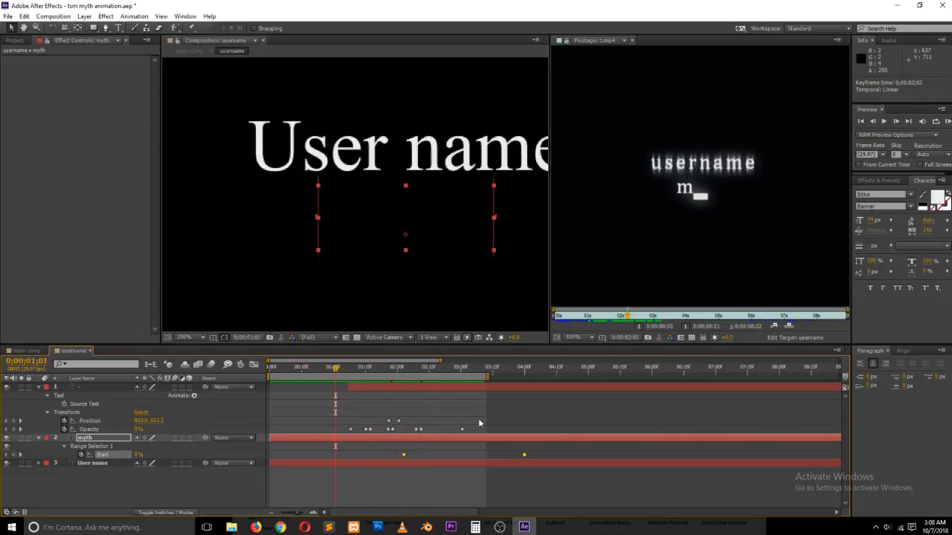
{"action": "left_click", "coordinate": [513, 417]}
{"action": "key", "text": "alt+Tab"}
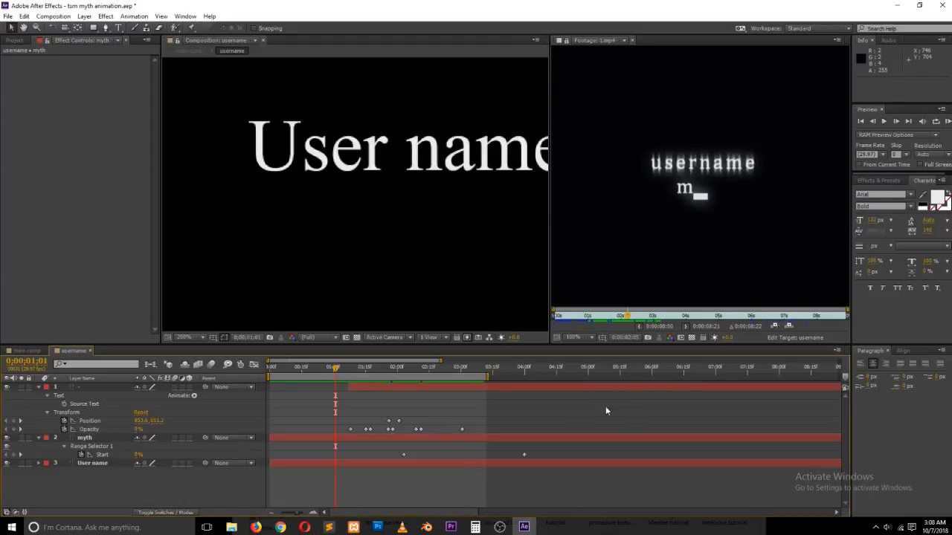
{"action": "key", "text": "ctrl+s"}
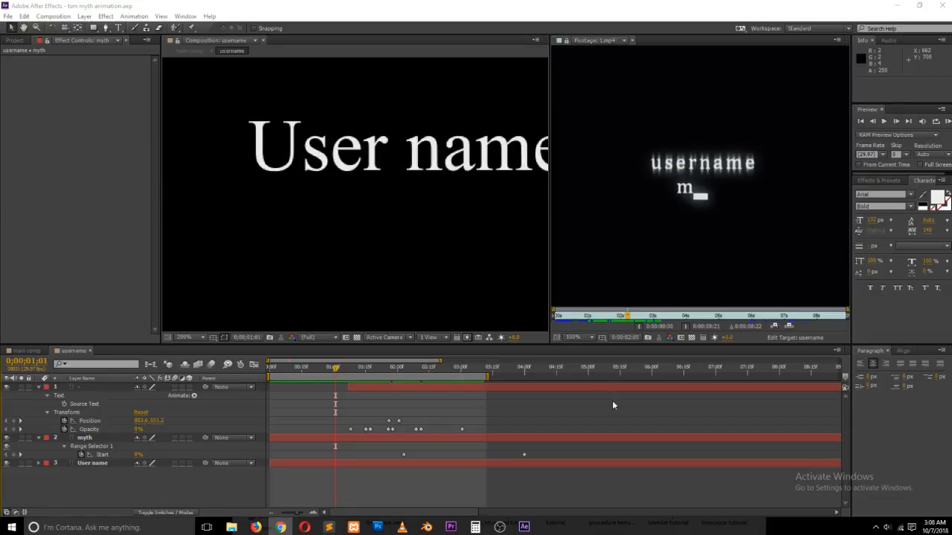
{"action": "key", "text": "KP_0"}
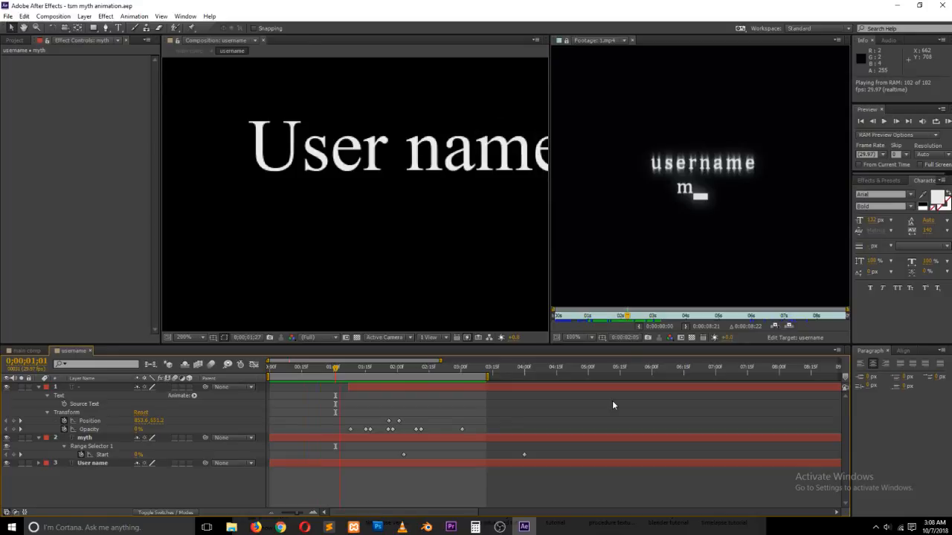
{"action": "key", "text": "space"}
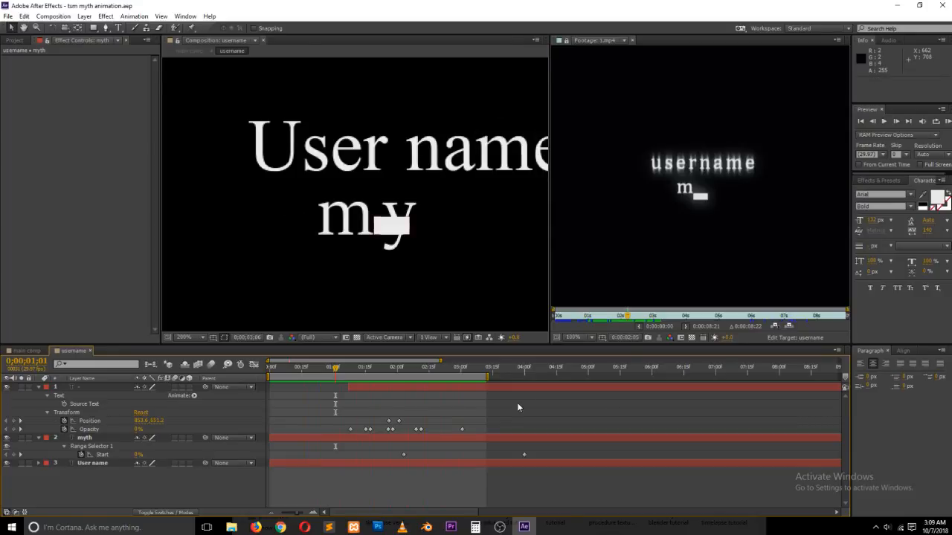
- Move the hyphen's two position keyframes slightly later, with the first at 0;00;01;28, and check the jump around 0;00;02;02
{"action": "left_click_drag", "start_coordinate": [350, 372], "coordinate": [396, 377]}
{"action": "left_click_drag", "start_coordinate": [427, 414], "coordinate": [393, 424]}
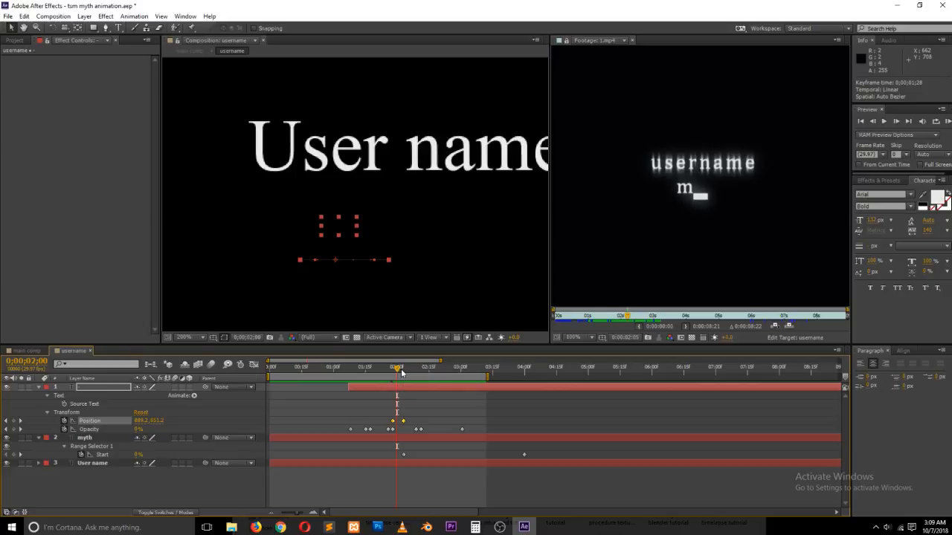
{"action": "mouse_move", "coordinate": [399, 370]}
{"action": "left_mouse_down"}
{"action": "mouse_move", "coordinate": [387, 371]}
{"action": "mouse_move", "coordinate": [424, 372]}
{"action": "mouse_move", "coordinate": [405, 372]}
{"action": "left_mouse_up"}
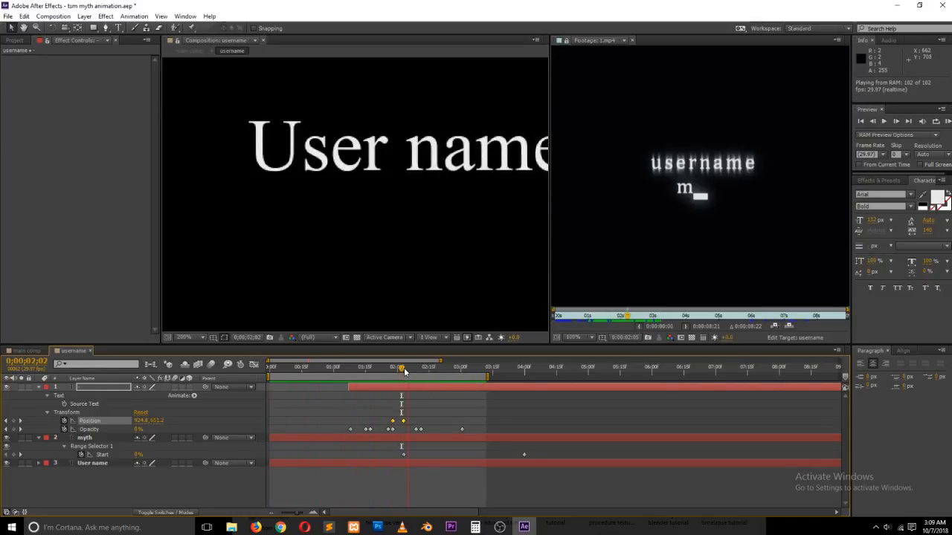
- Shift both Range Selector Start keyframes of the myth layer one frame earlier, placing the last one at 0;00;03;29
{"action": "key", "text": "space"}
{"action": "left_click", "coordinate": [457, 409]}
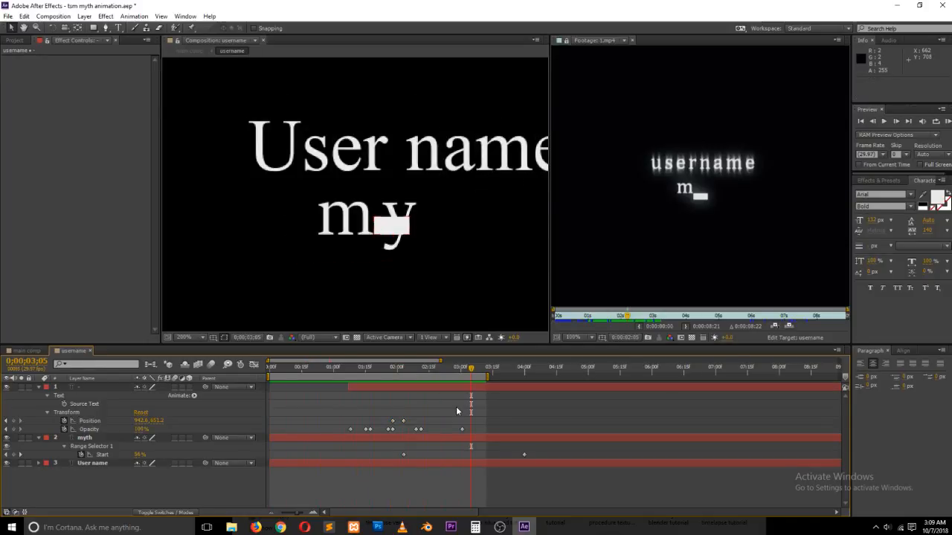
{"action": "left_click_drag", "start_coordinate": [550, 449], "coordinate": [388, 462]}
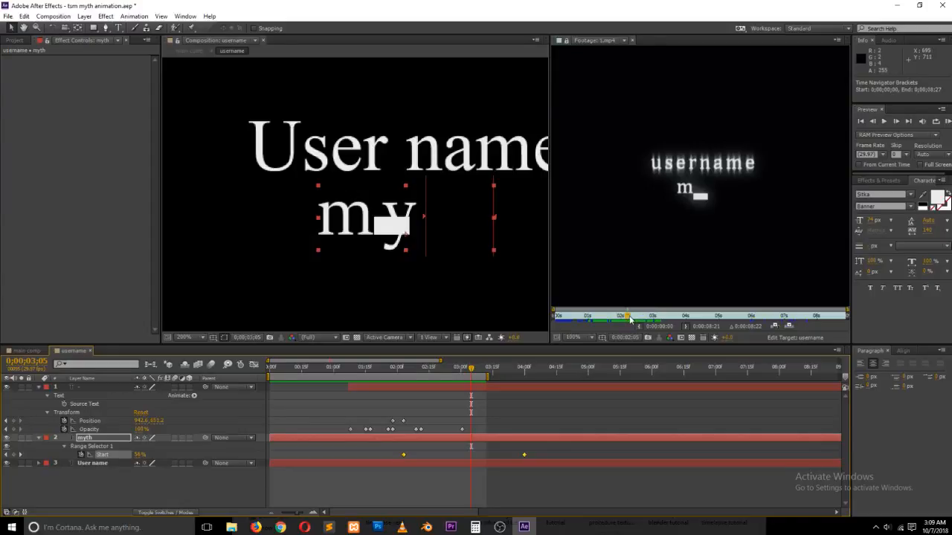
{"action": "mouse_move", "coordinate": [628, 318]}
{"action": "left_mouse_down"}
{"action": "mouse_move", "coordinate": [612, 318]}
{"action": "mouse_move", "coordinate": [625, 320]}
{"action": "left_mouse_up"}
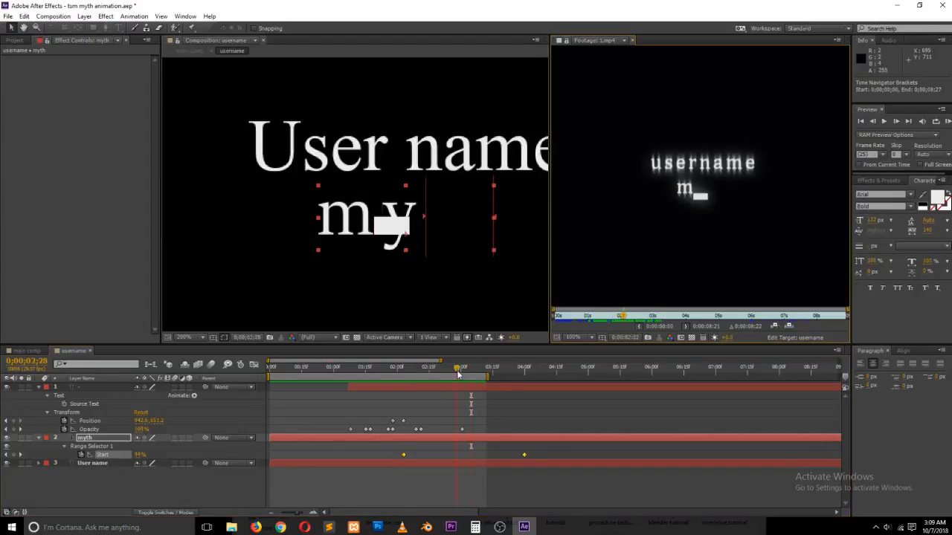
{"action": "left_click_drag", "start_coordinate": [461, 369], "coordinate": [418, 377]}
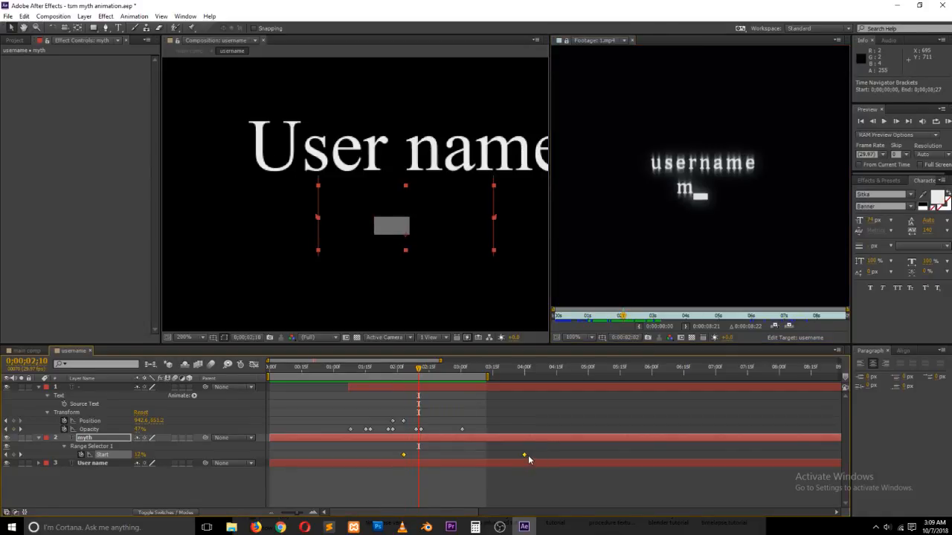
{"action": "mouse_move", "coordinate": [526, 453]}
{"action": "left_mouse_down"}
{"action": "mouse_move", "coordinate": [541, 454]}
{"action": "mouse_move", "coordinate": [523, 454]}
{"action": "left_mouse_up"}
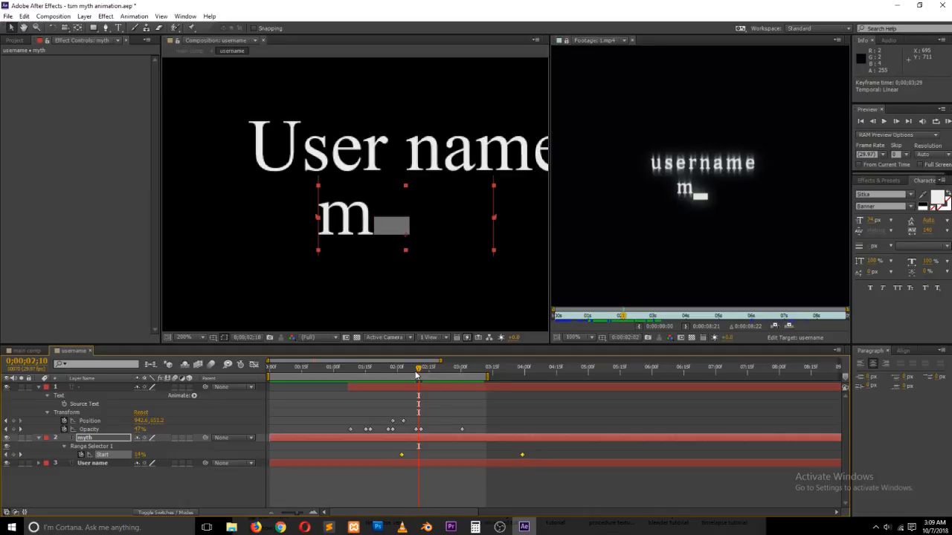
- Move the cursor layer's 0% Opacity keyframe to 0;00;02;10, right before its 100% keyframe, and preview the result
{"action": "mouse_move", "coordinate": [416, 374]}
{"action": "left_mouse_down"}
{"action": "mouse_move", "coordinate": [406, 373]}
{"action": "mouse_move", "coordinate": [421, 377]}
{"action": "left_mouse_up"}
{"action": "left_click", "coordinate": [435, 409]}
{"action": "key", "text": "equal"}
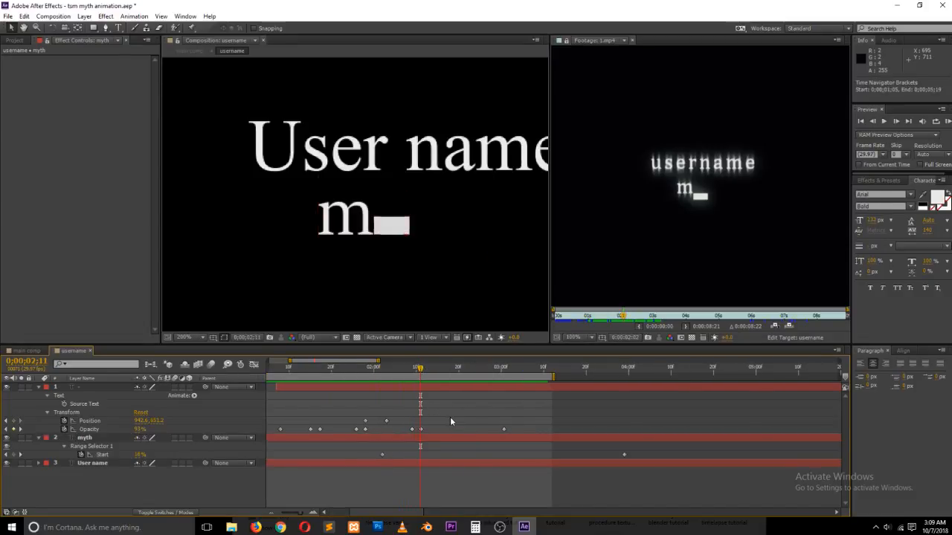
{"action": "key", "text": "equal"}
{"action": "left_click", "coordinate": [421, 429]}
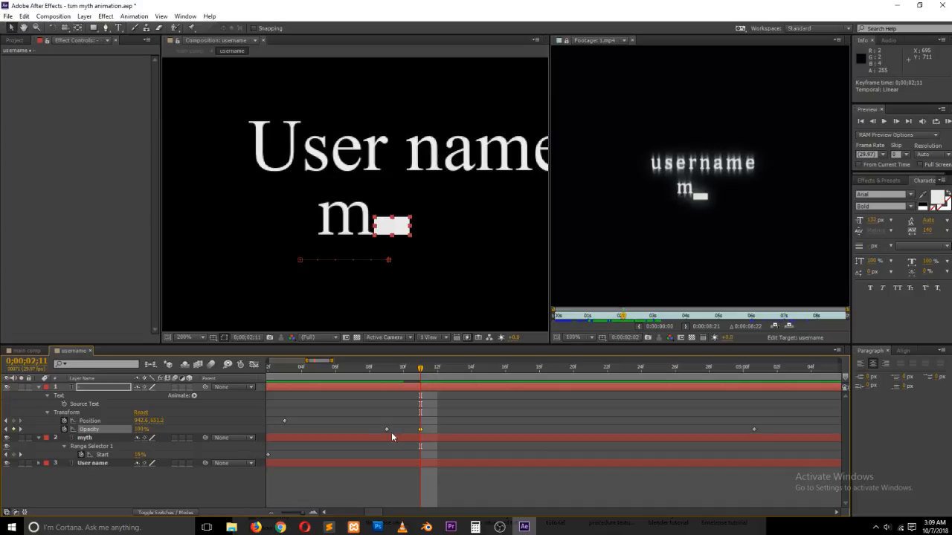
{"action": "left_click_drag", "start_coordinate": [387, 428], "coordinate": [402, 428]}
{"action": "left_click", "coordinate": [465, 413]}
{"action": "key", "text": "minus"}
{"action": "key", "text": "minus"}
{"action": "key", "text": "minus"}
{"action": "key", "text": "minus"}
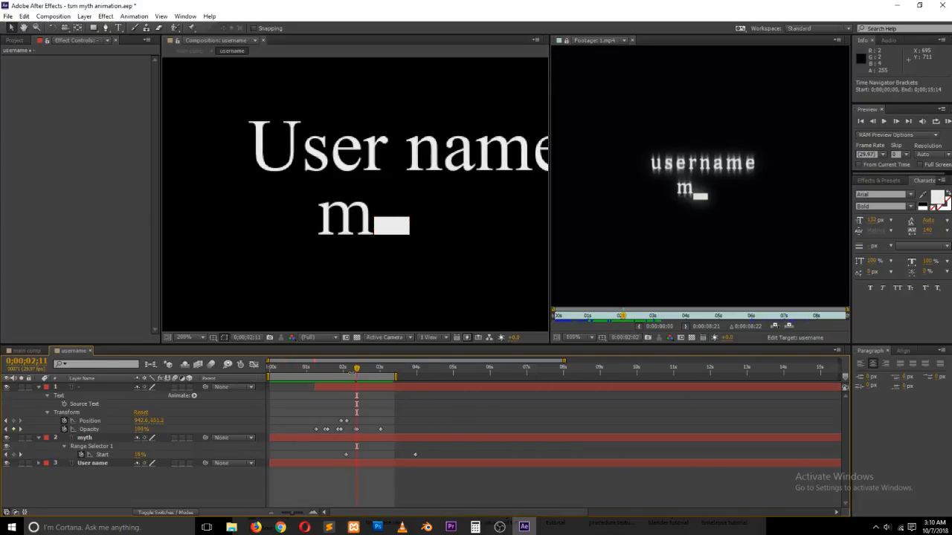
{"action": "key", "text": "space"}
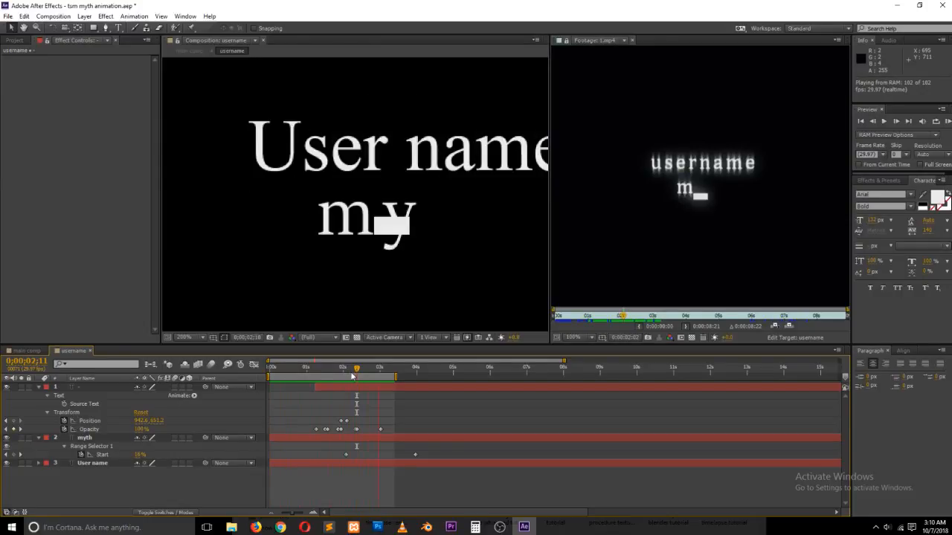
{"action": "key", "text": "space"}
- Shift the cursor layer's adjacent 0% and 100% Opacity keyframes one frame earlier, to 0;00;02;09 and 0;00;02;10
{"action": "key", "text": "equal"}
{"action": "key", "text": "equal"}
{"action": "key", "text": "equal"}
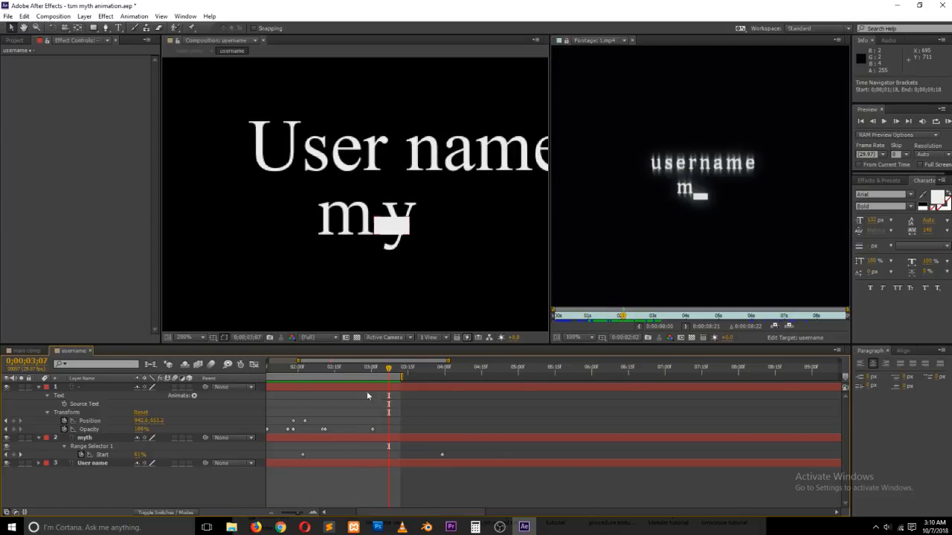
{"action": "left_click", "coordinate": [322, 369]}
{"action": "key", "text": "equal"}
{"action": "key", "text": "equal"}
{"action": "key", "text": "equal"}
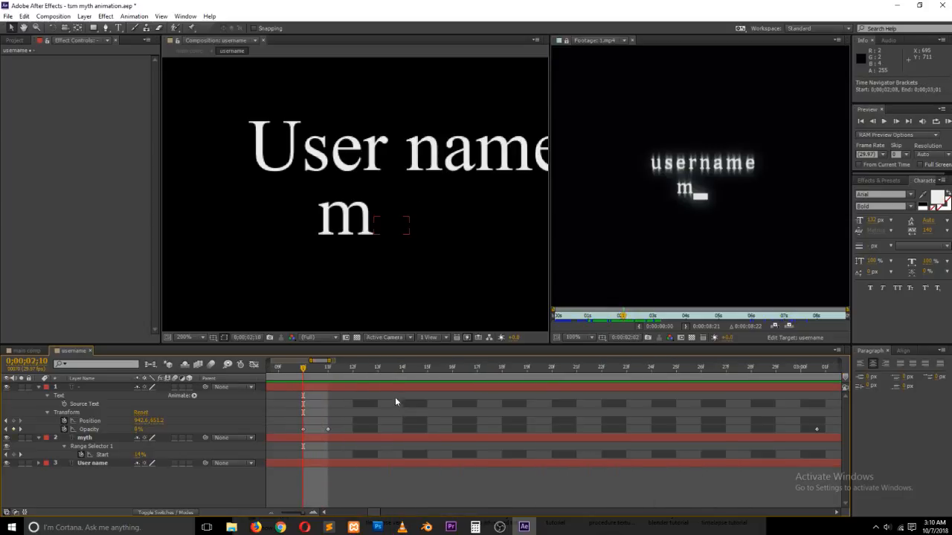
{"action": "left_click_drag", "start_coordinate": [380, 513], "coordinate": [374, 516]}
{"action": "left_click_drag", "start_coordinate": [502, 412], "coordinate": [470, 429]}
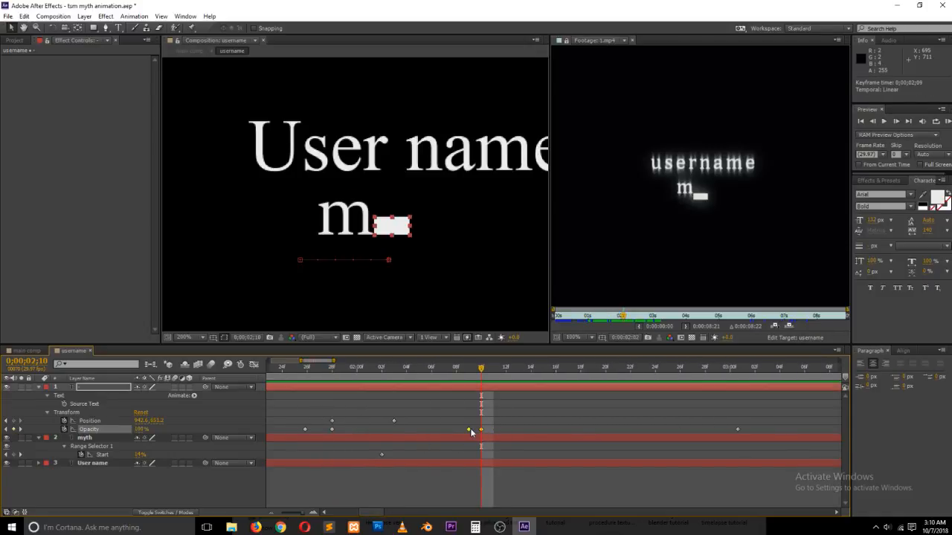
- Play back the username composition to check the cursor's blink timing against the appearing letter m
{"action": "left_click", "coordinate": [514, 421]}
{"action": "left_click", "coordinate": [332, 368]}
{"action": "key", "text": "space"}
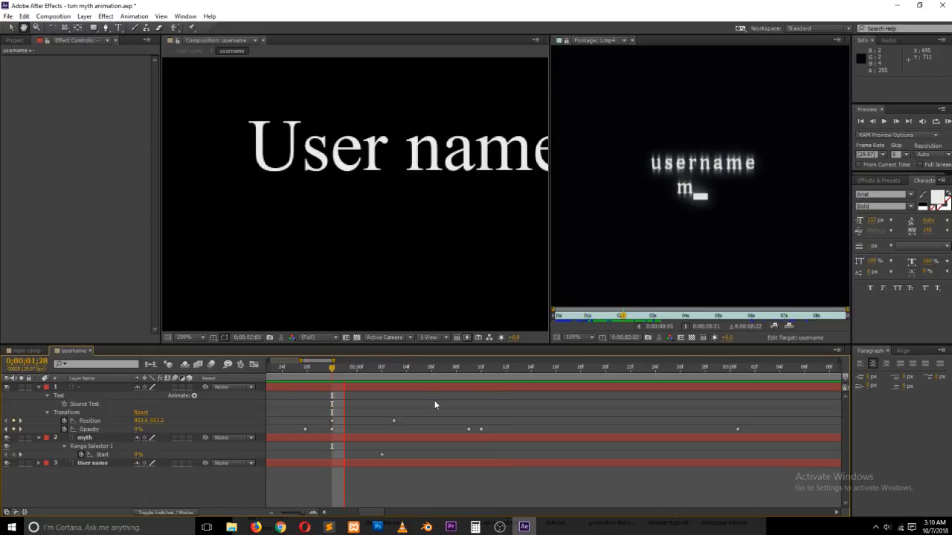
{"action": "key", "text": "space"}
{"action": "key", "text": "minus"}
{"action": "key", "text": "minus"}
{"action": "key", "text": "minus"}
{"action": "key", "text": "minus"}
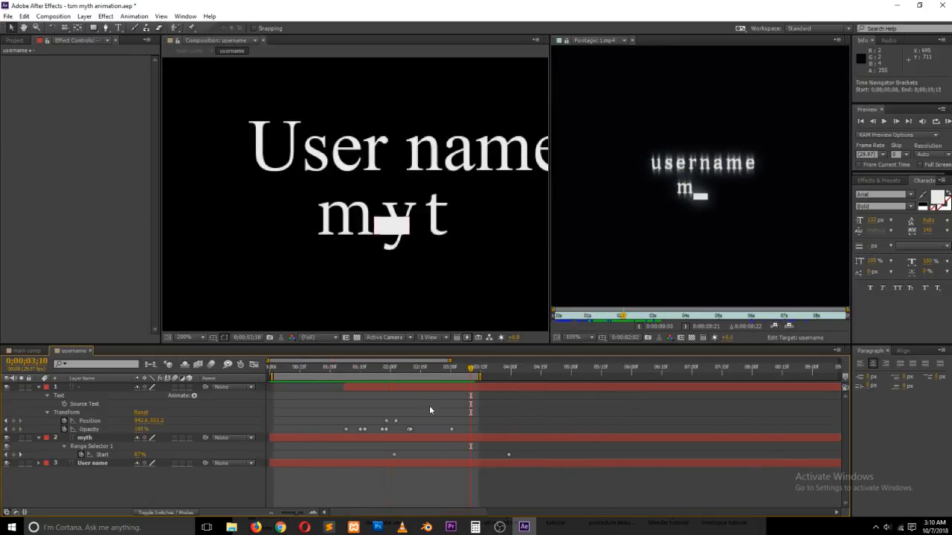
{"action": "left_click_drag", "start_coordinate": [386, 380], "coordinate": [293, 374]}
{"action": "key", "text": "space"}
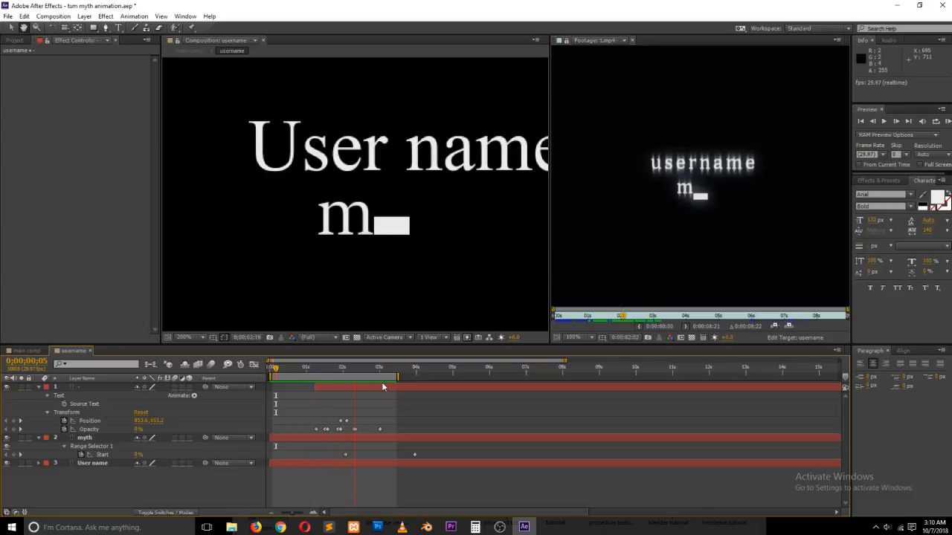
{"action": "key", "text": "space"}
- Add an Opacity keyframe for the cursor layer at 0;00;02;17 and set its Opacity to 0% at 0;00;02;19
{"action": "mouse_move", "coordinate": [367, 371]}
{"action": "left_mouse_down"}
{"action": "mouse_move", "coordinate": [348, 375]}
{"action": "mouse_move", "coordinate": [402, 374]}
{"action": "mouse_move", "coordinate": [365, 385]}
{"action": "left_mouse_up"}
{"action": "key", "text": "equal"}
{"action": "key", "text": "equal"}
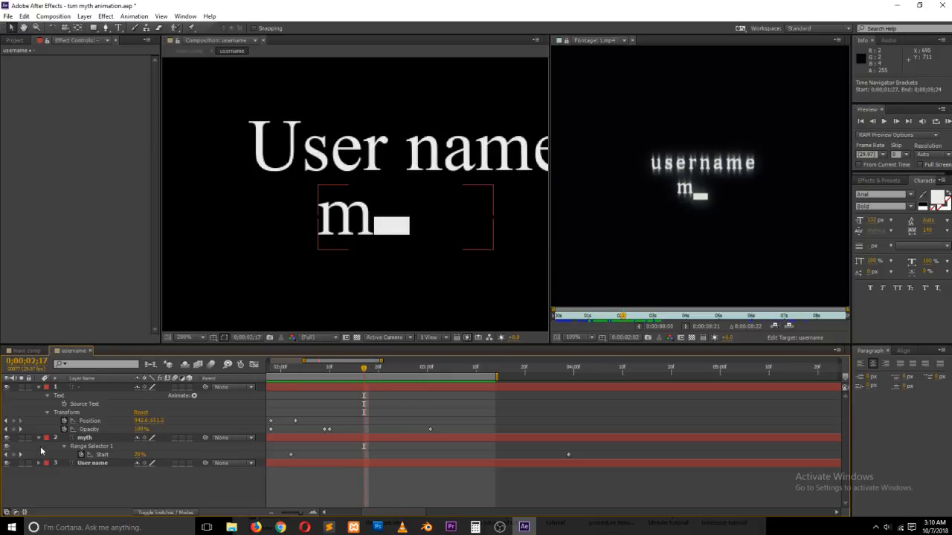
{"action": "left_click", "coordinate": [14, 430]}
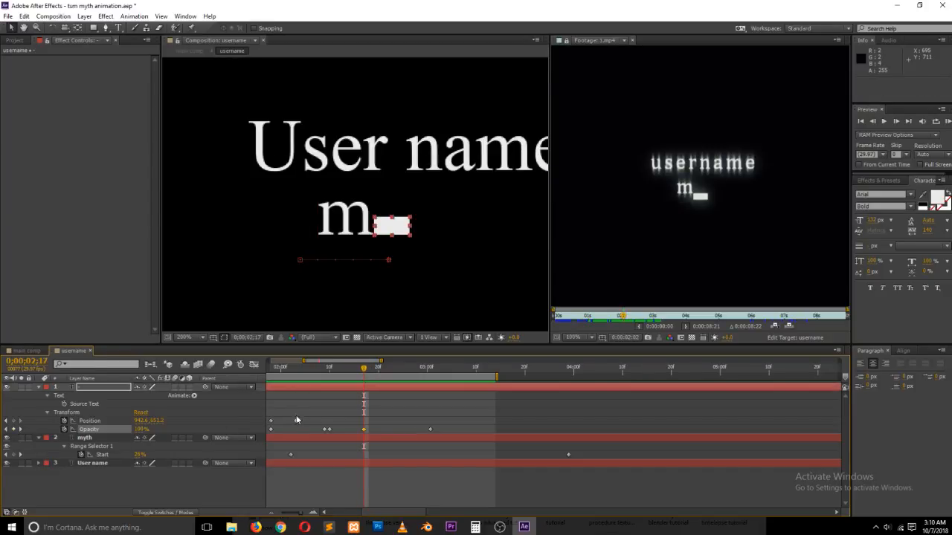
{"action": "left_click", "coordinate": [374, 369]}
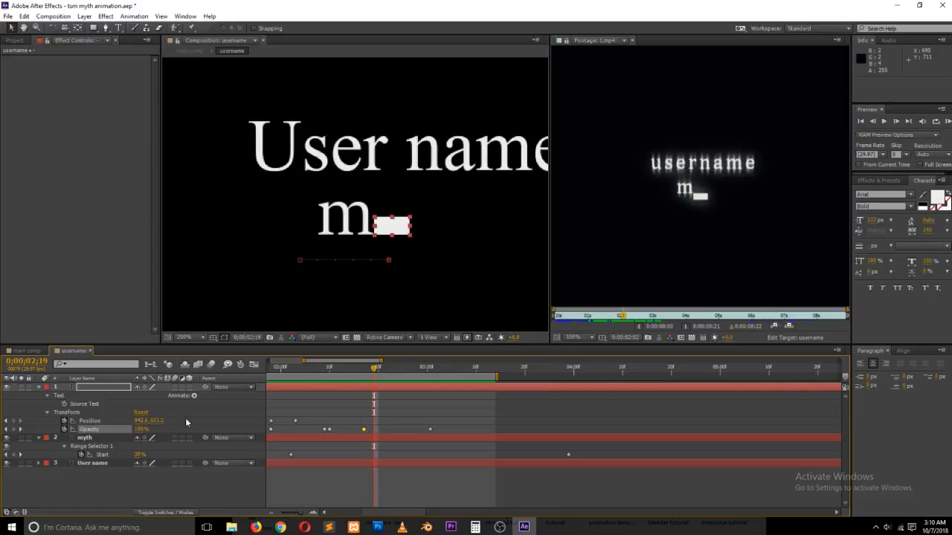
{"action": "left_click_drag", "start_coordinate": [141, 430], "coordinate": [104, 429]}
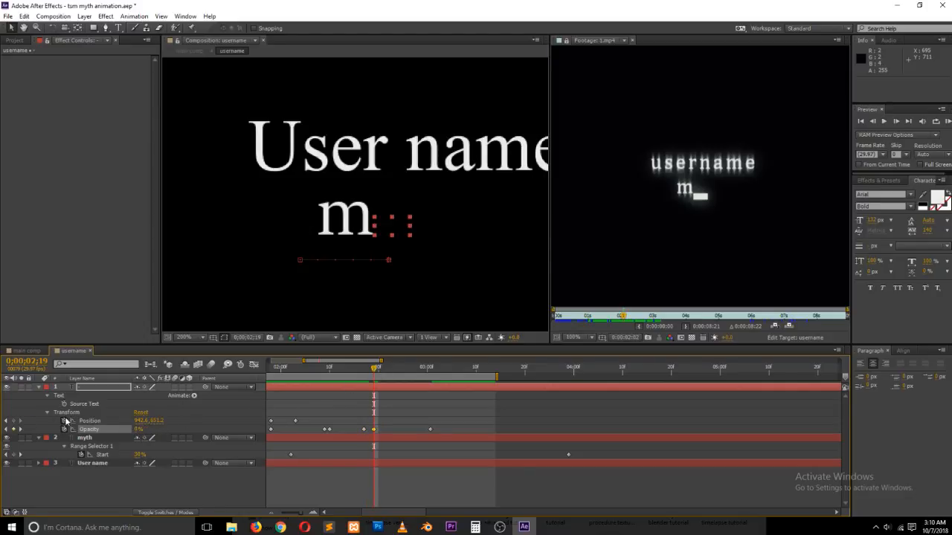
- Add Position keyframes to the cursor layer at 0;00;02;19 and 0;00;02;23, setting Opacity to 0% at the latter
{"action": "left_click", "coordinate": [14, 421]}
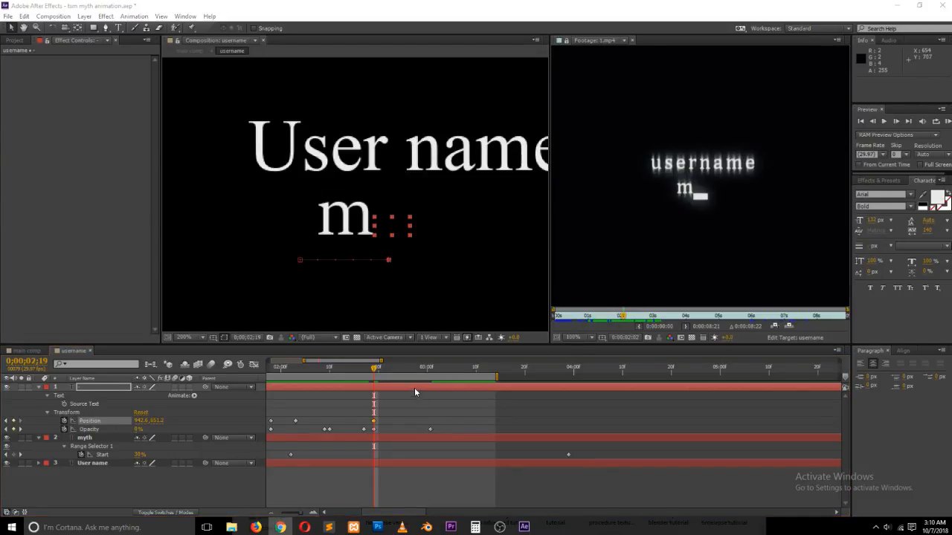
{"action": "mouse_move", "coordinate": [376, 376]}
{"action": "left_mouse_down"}
{"action": "mouse_move", "coordinate": [418, 376]}
{"action": "mouse_move", "coordinate": [379, 377]}
{"action": "mouse_move", "coordinate": [404, 378]}
{"action": "mouse_move", "coordinate": [393, 377]}
{"action": "left_mouse_up"}
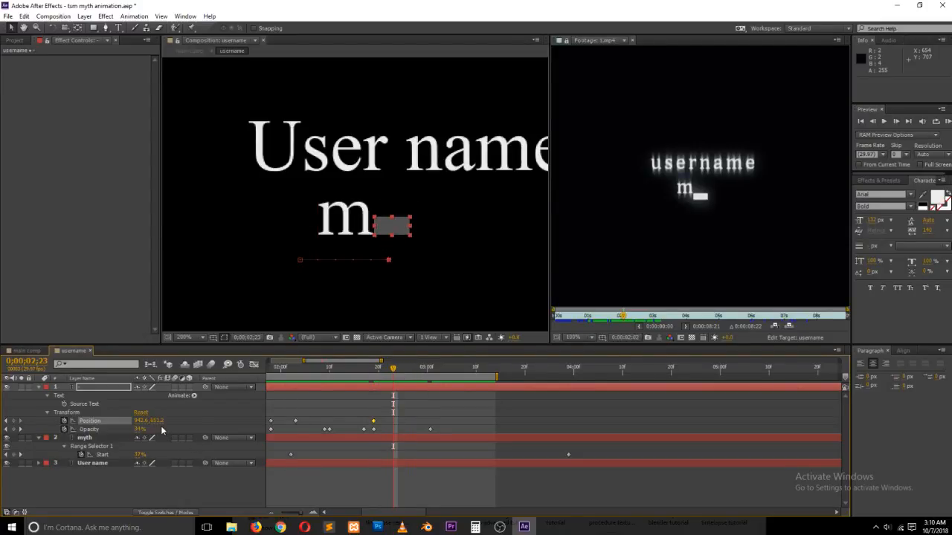
{"action": "left_click_drag", "start_coordinate": [141, 430], "coordinate": [115, 431]}
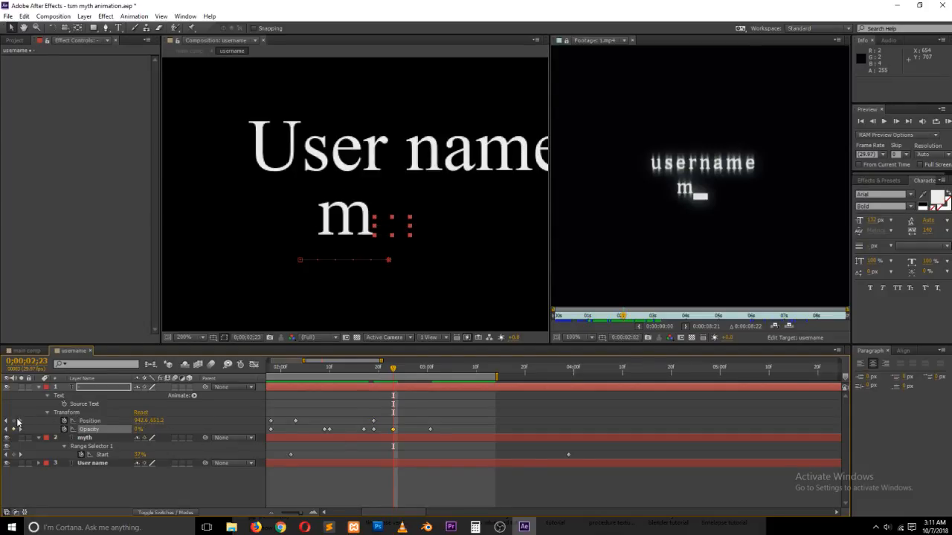
{"action": "left_click", "coordinate": [14, 421]}
- At 0;00;02;25, move the cursor block just past the letter y to position 988.1, 651.2 and set its Opacity to 100%
{"action": "left_click_drag", "start_coordinate": [396, 372], "coordinate": [405, 372]}
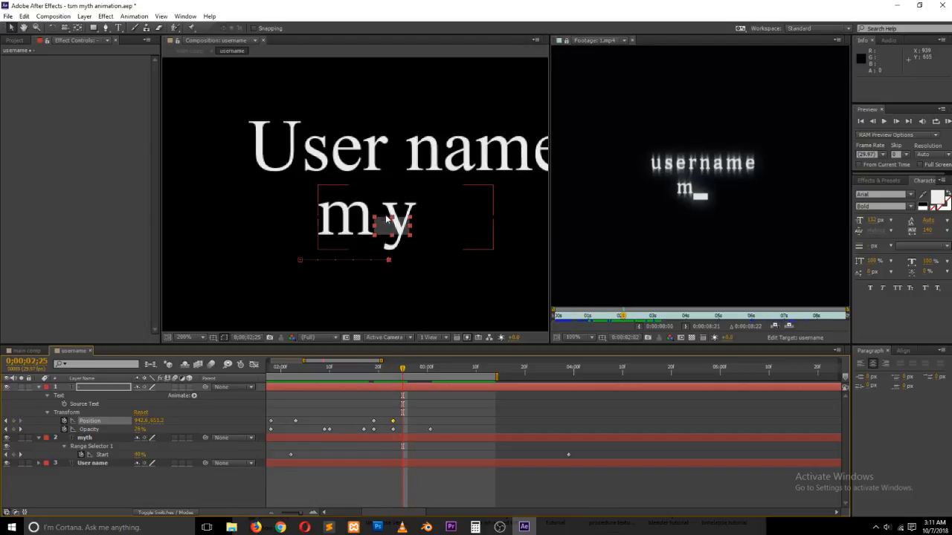
{"action": "left_click_drag", "start_coordinate": [391, 232], "coordinate": [435, 234]}
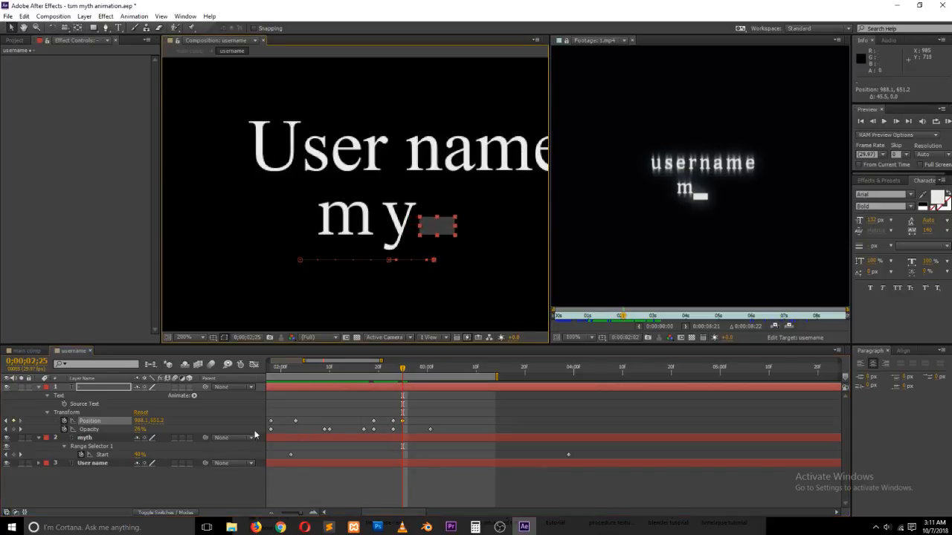
{"action": "left_click", "coordinate": [139, 429]}
{"action": "type", "text": "100"}
{"action": "key", "text": "Return"}
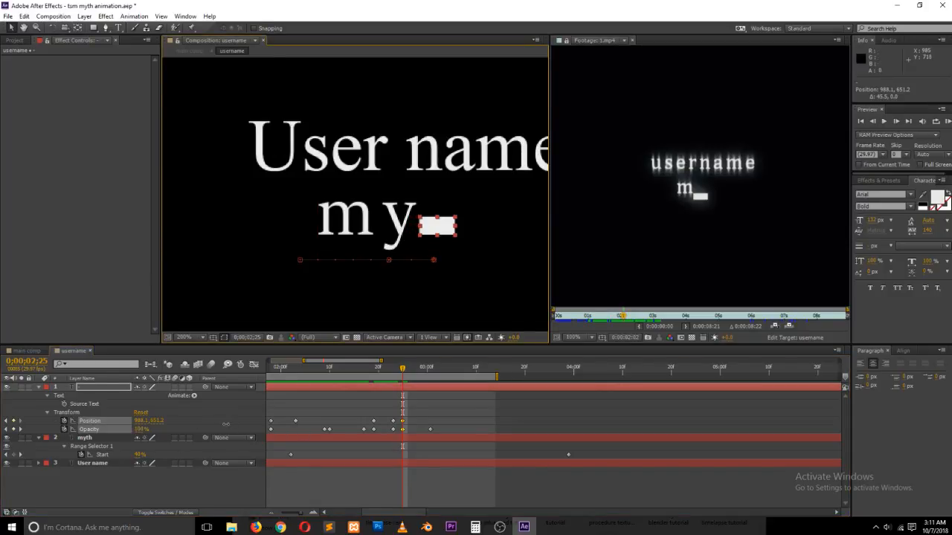
- Play back the username composition from near its start, both close up and at 50% magnification, to check the cursor's movement
{"action": "left_click_drag", "start_coordinate": [405, 368], "coordinate": [301, 379]}
{"action": "key", "text": "space"}
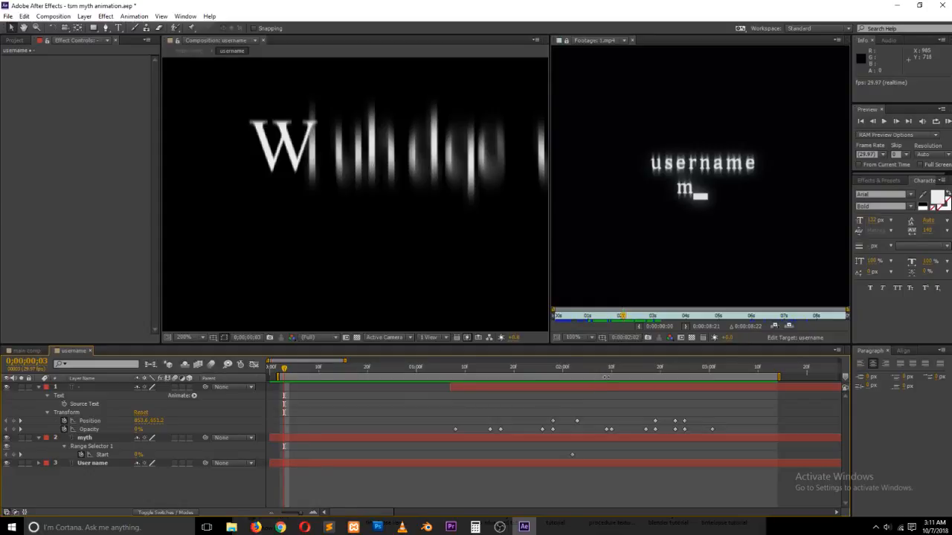
{"action": "key", "text": "minus"}
{"action": "key", "text": "minus"}
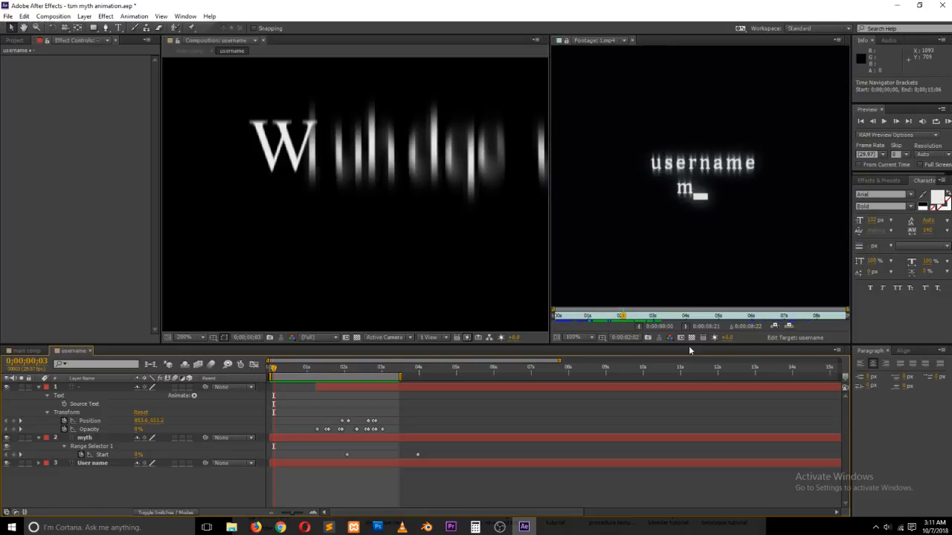
{"action": "left_click", "coordinate": [280, 528]}
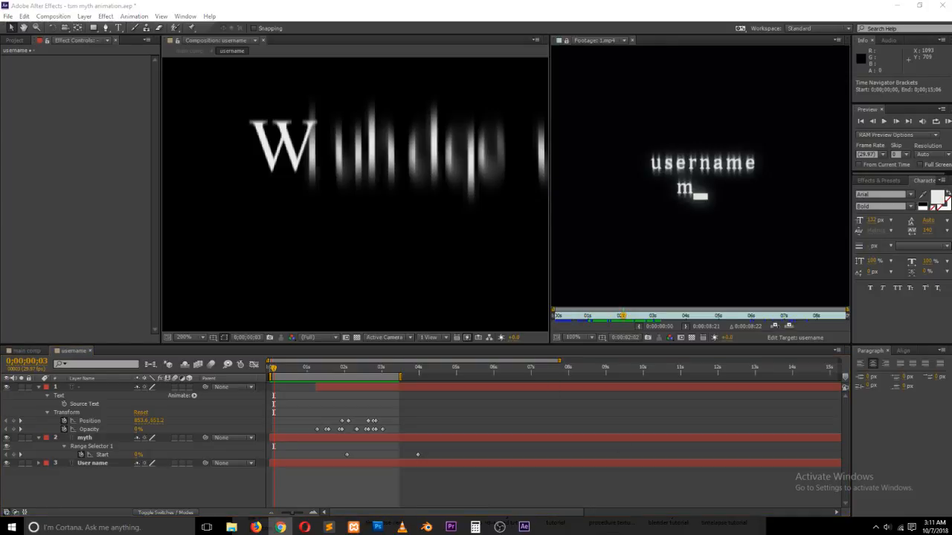
{"action": "left_click", "coordinate": [549, 407]}
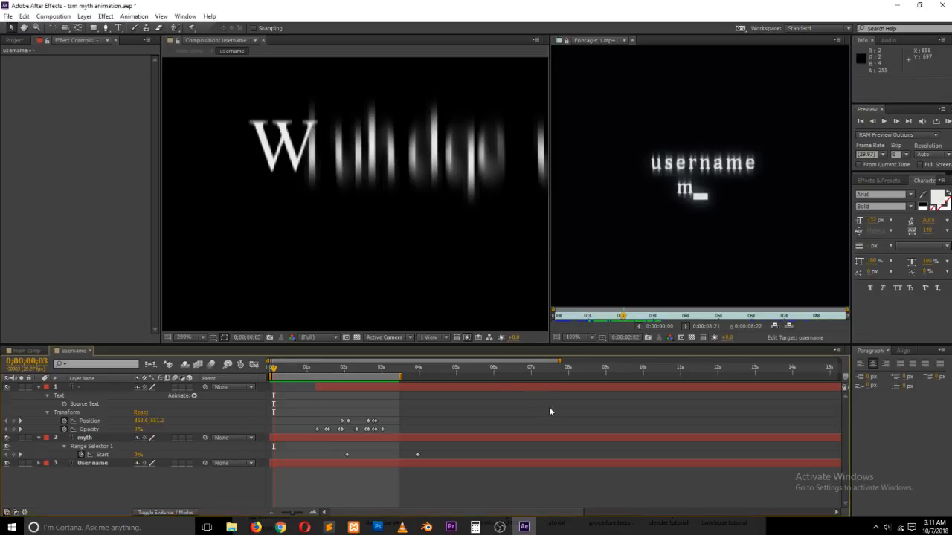
{"action": "key", "text": "space"}
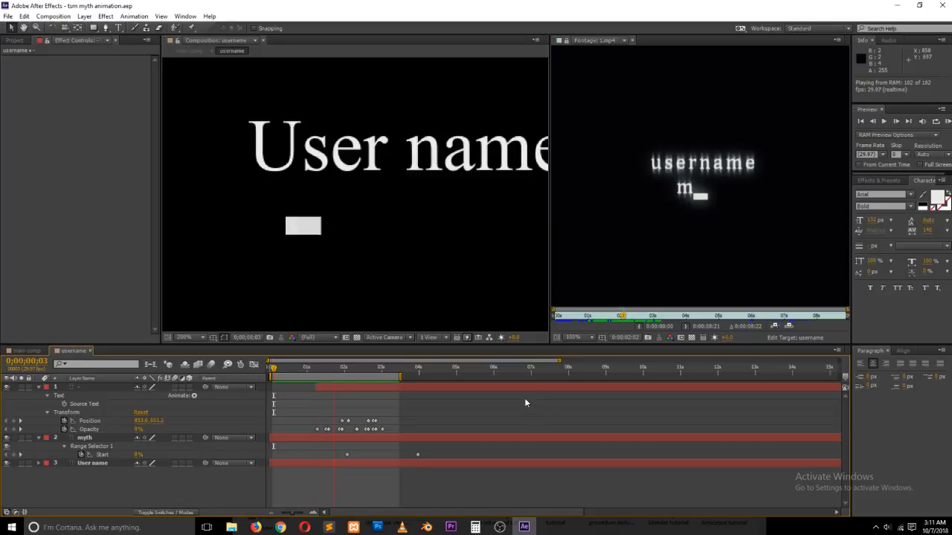
{"action": "key", "text": "space"}
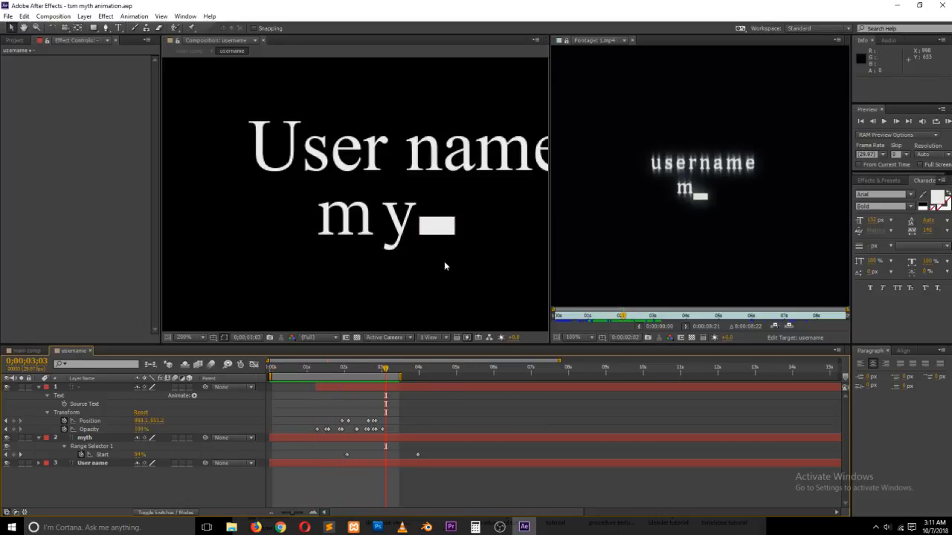
{"action": "key", "text": "comma"}
{"action": "key", "text": "comma"}
{"action": "key", "text": "space"}
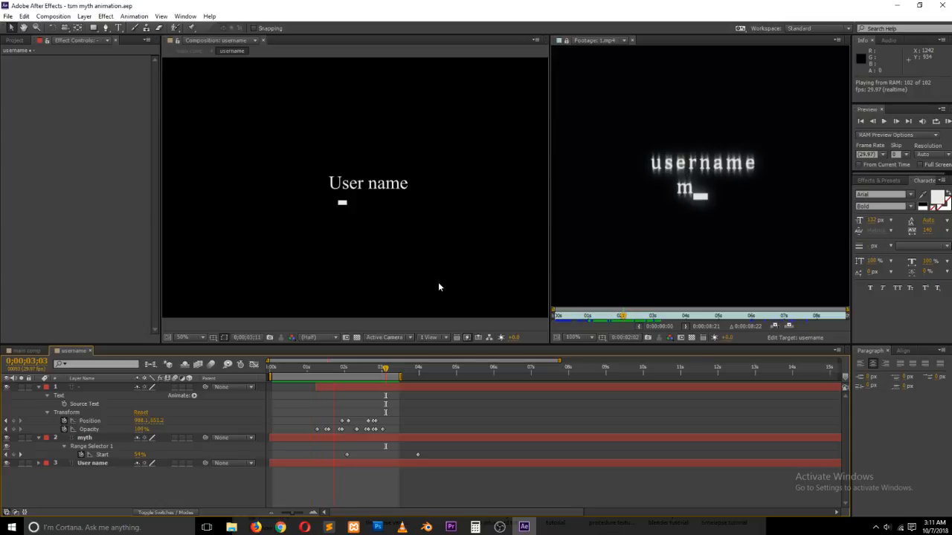
{"action": "key", "text": "space"}
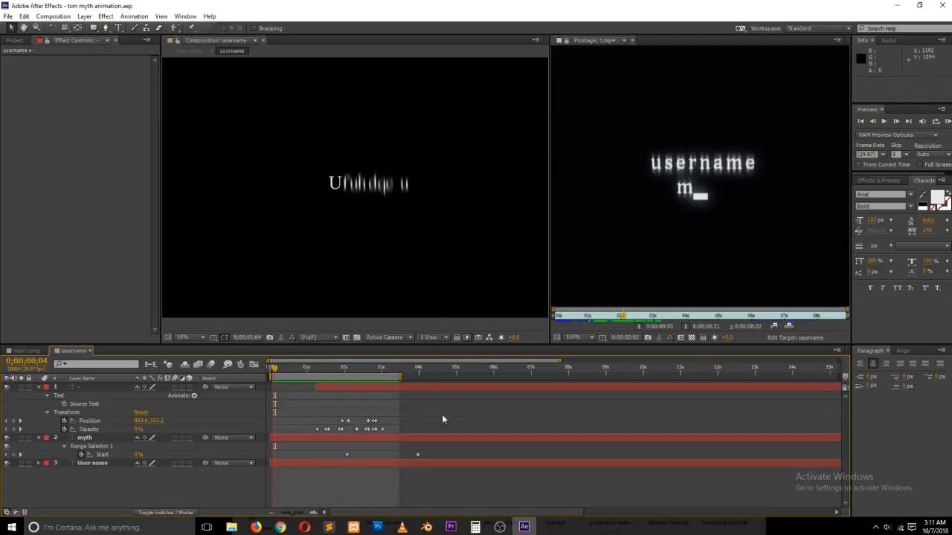
- Add an Opacity keyframe to the cursor layer at 0;00;02;28 at its current value
{"action": "left_click_drag", "start_coordinate": [342, 373], "coordinate": [381, 374]}
{"action": "key", "text": "equal"}
{"action": "key", "text": "equal"}
{"action": "key", "text": "equal"}
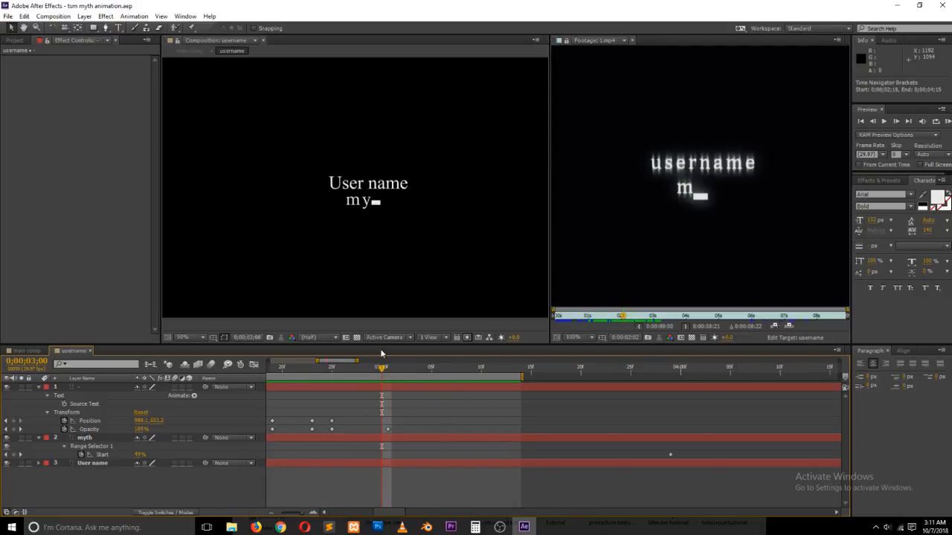
{"action": "left_click_drag", "start_coordinate": [381, 369], "coordinate": [336, 386]}
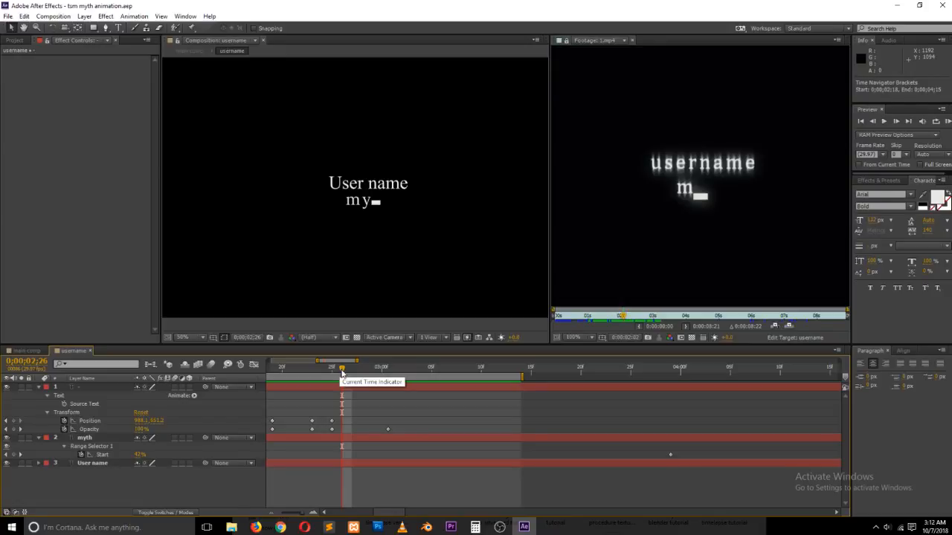
{"action": "left_click_drag", "start_coordinate": [342, 373], "coordinate": [471, 388]}
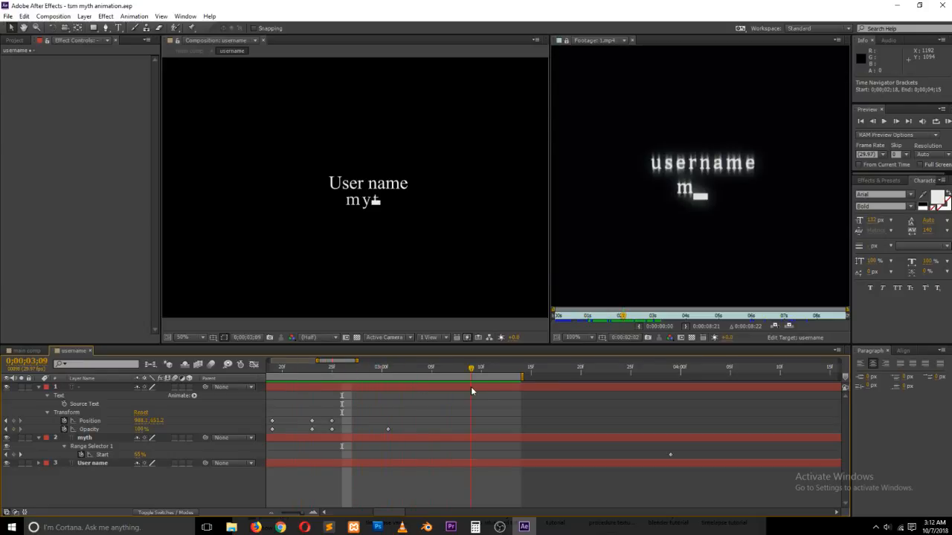
{"action": "left_click_drag", "start_coordinate": [394, 380], "coordinate": [359, 377]}
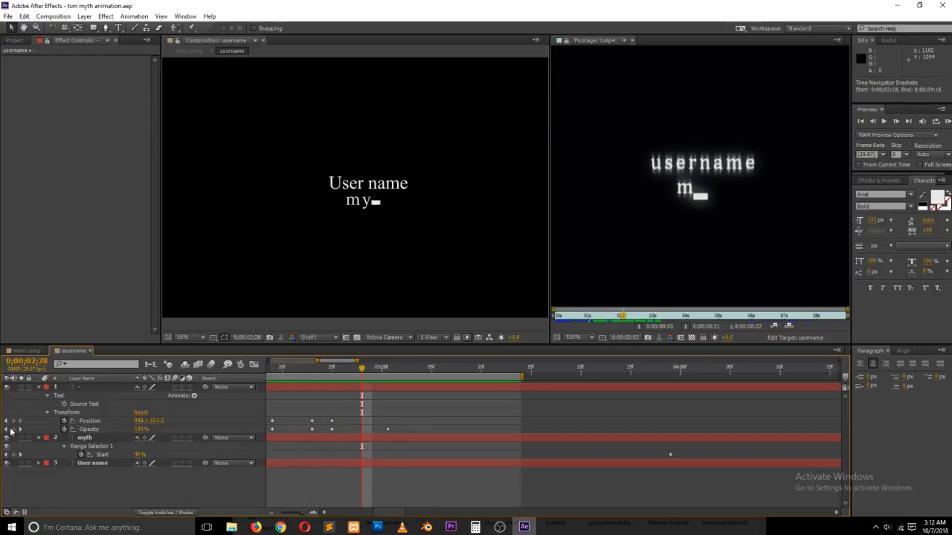
{"action": "left_click", "coordinate": [13, 429]}
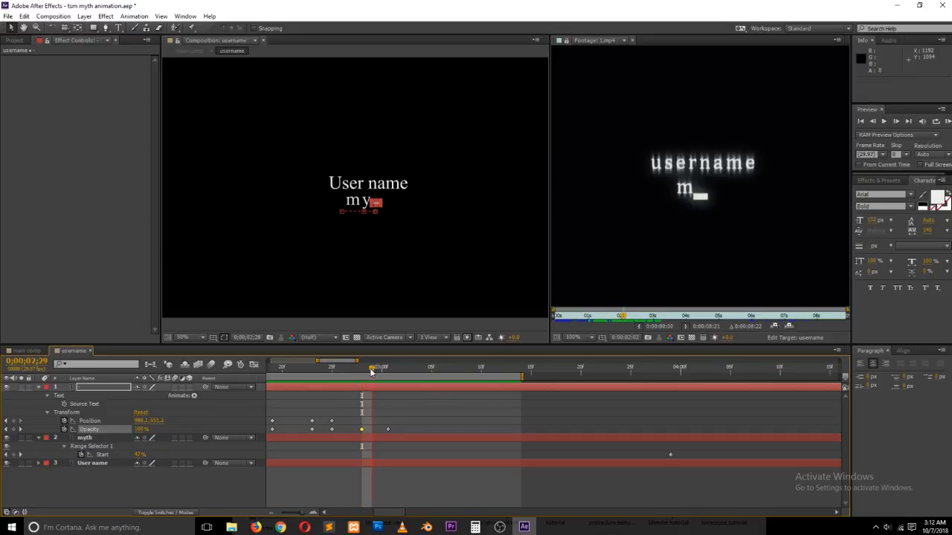
- Set the cursor layer's Opacity to 0% at 0;00;03;00 and delete the Opacity keyframe that follows it
{"action": "mouse_move", "coordinate": [364, 379]}
{"action": "left_mouse_down"}
{"action": "mouse_move", "coordinate": [399, 380]}
{"action": "mouse_move", "coordinate": [383, 381]}
{"action": "left_mouse_up"}
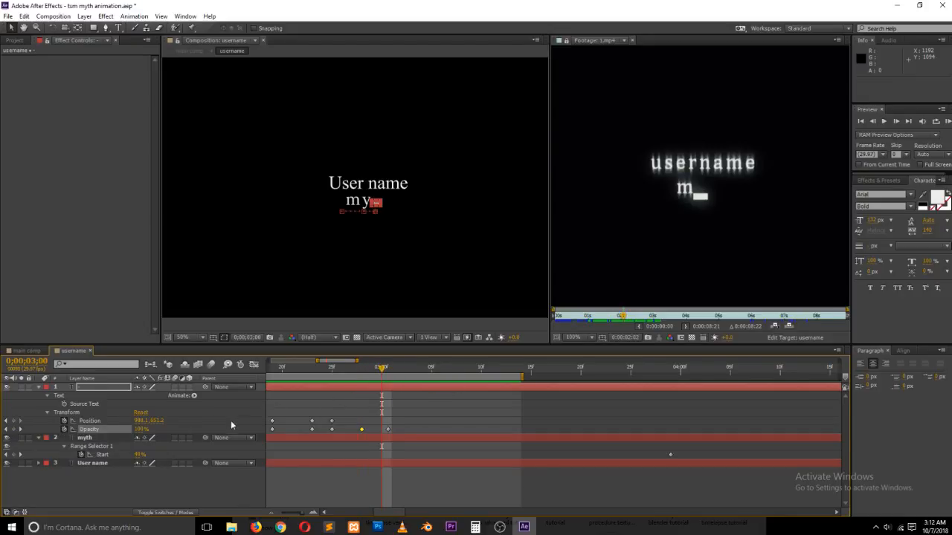
{"action": "left_click", "coordinate": [140, 429]}
{"action": "type", "text": "0"}
{"action": "key", "text": "Return"}
{"action": "left_click_drag", "start_coordinate": [382, 430], "coordinate": [401, 436]}
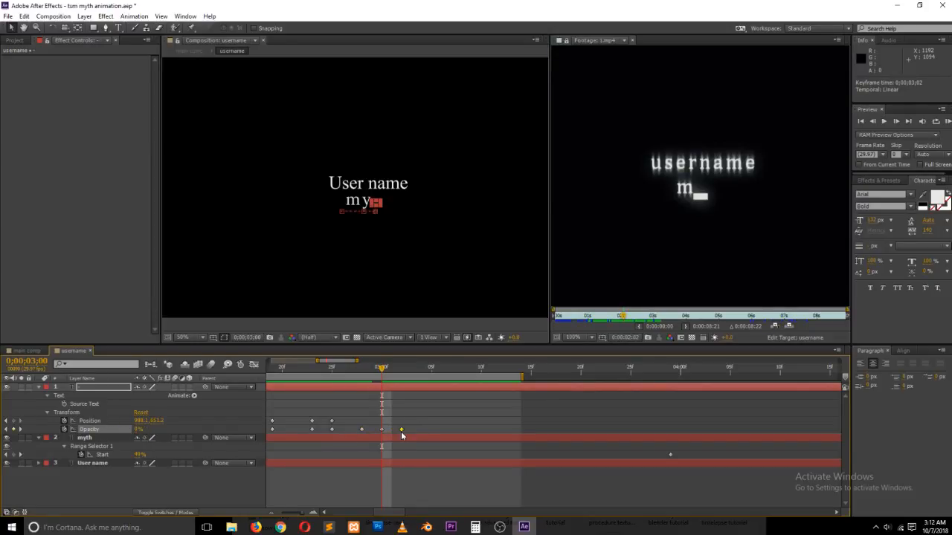
{"action": "left_click_drag", "start_coordinate": [388, 372], "coordinate": [397, 374]}
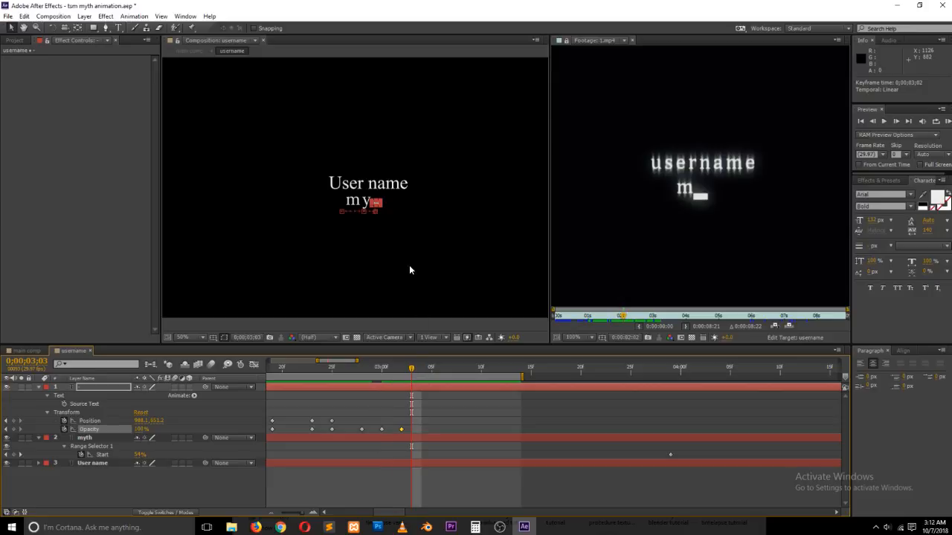
{"action": "key", "text": "Delete"}
{"action": "key", "text": "Delete"}
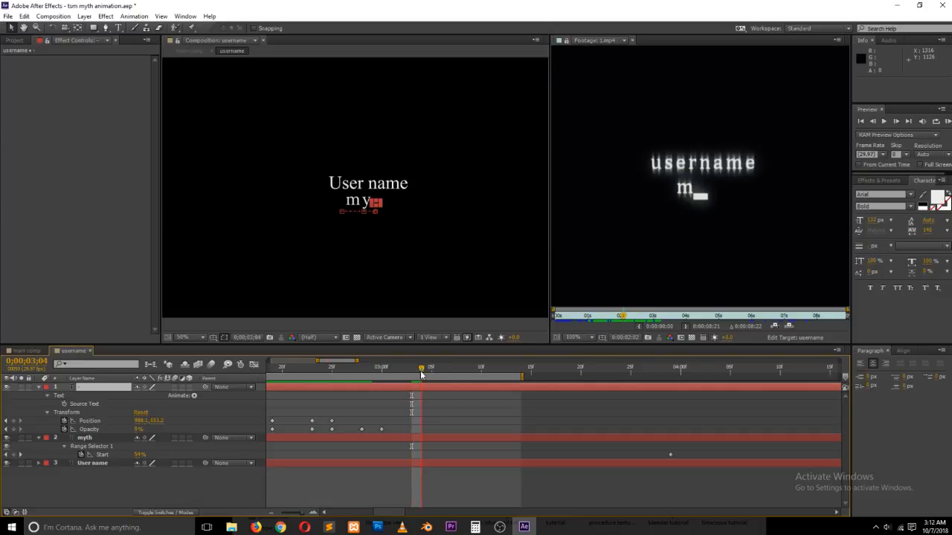
- Hold the cursor layer's Opacity at 0% with a keyframe at 0;00;03;07 and set it to 100% at 0;00;03;08
{"action": "left_click", "coordinate": [491, 371]}
{"action": "left_click_drag", "start_coordinate": [478, 376], "coordinate": [458, 375]}
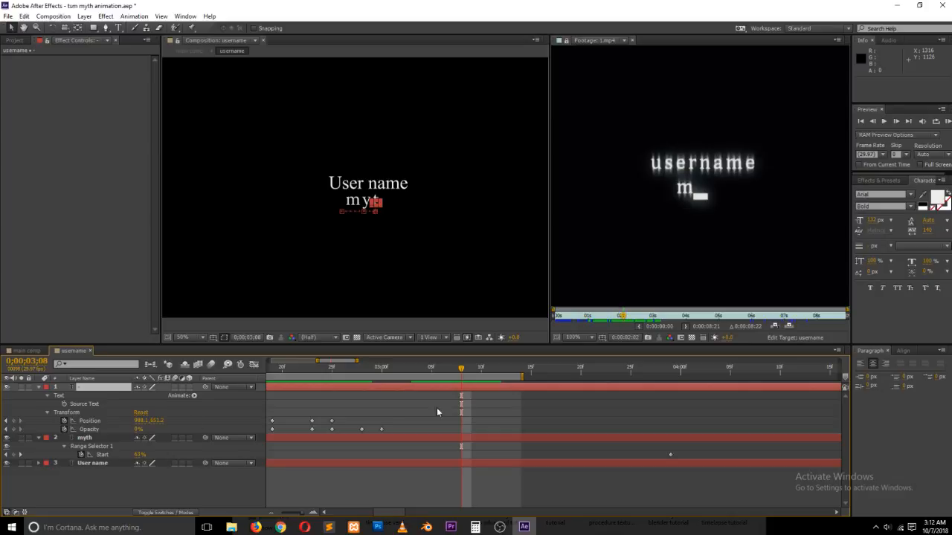
{"action": "left_click_drag", "start_coordinate": [462, 372], "coordinate": [452, 372]}
{"action": "left_click", "coordinate": [16, 429]}
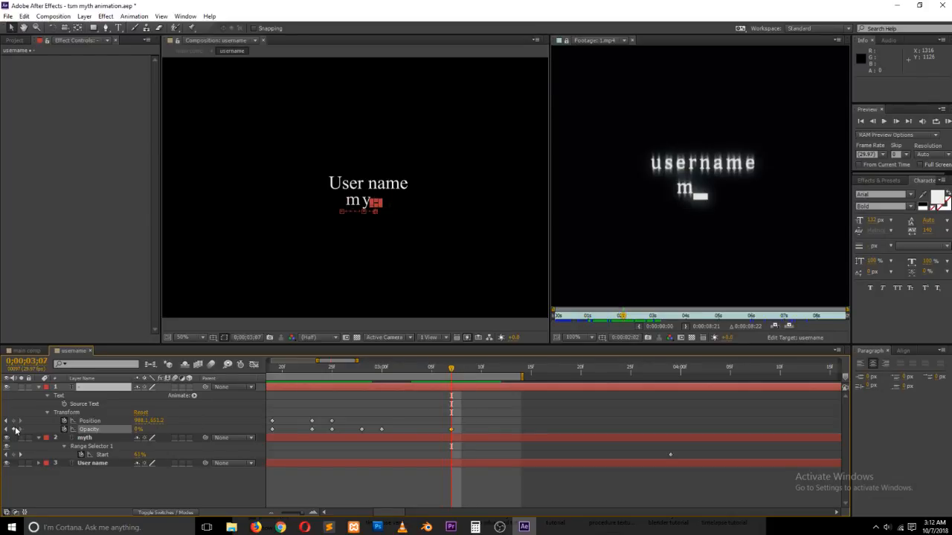
{"action": "left_click", "coordinate": [461, 370]}
{"action": "left_click_drag", "start_coordinate": [139, 430], "coordinate": [239, 438]}
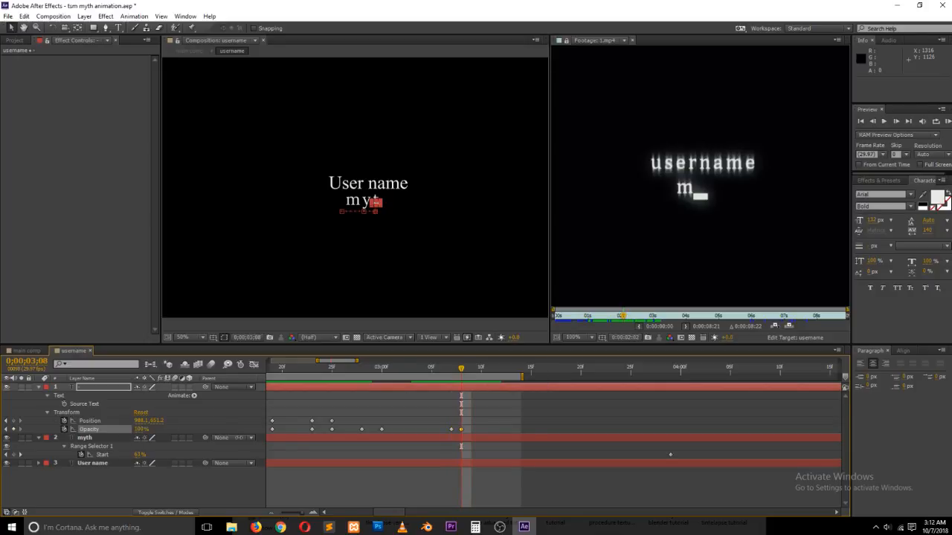
- Add a cursor Position keyframe at 0;00;03;07 and move the block past the letter t to 1023.1, 651.2 at 0;00;03;08
{"action": "left_click", "coordinate": [450, 370]}
{"action": "left_click", "coordinate": [13, 421]}
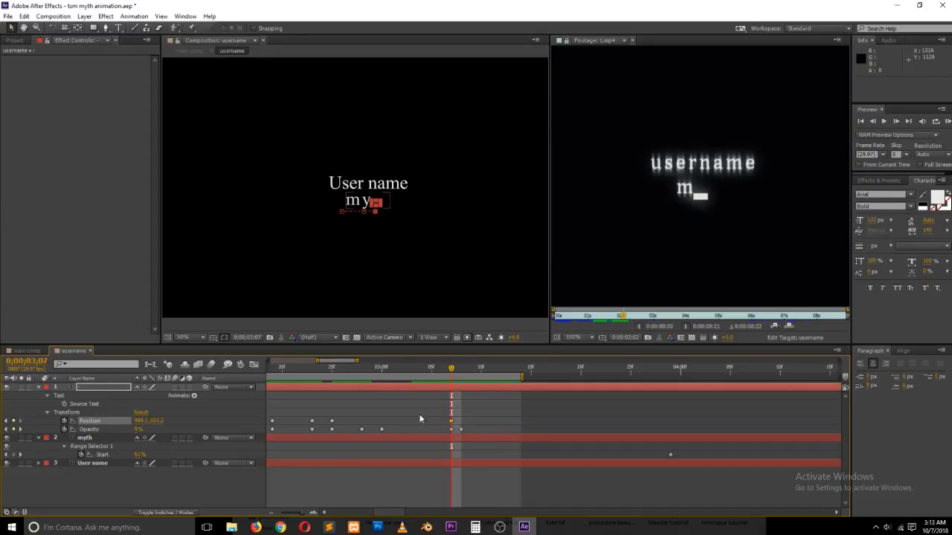
{"action": "left_click", "coordinate": [456, 369]}
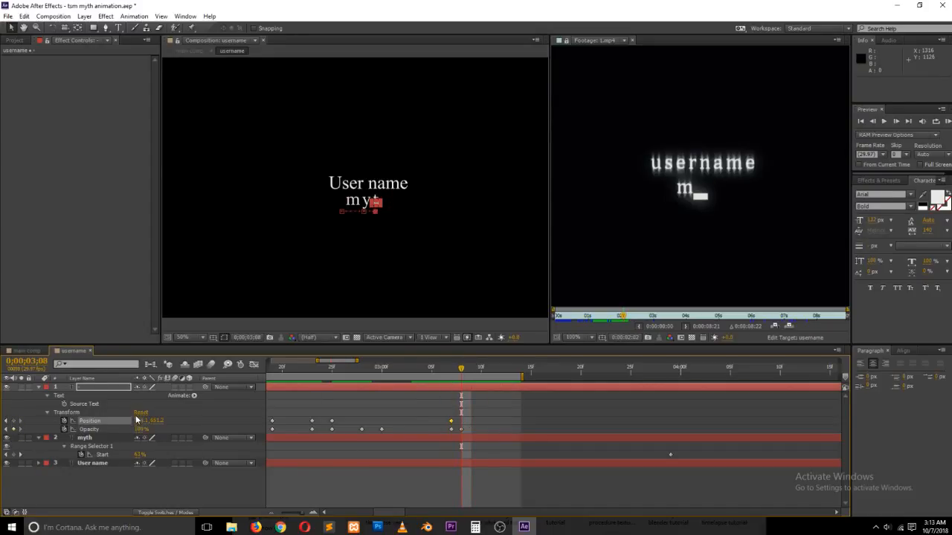
{"action": "mouse_move", "coordinate": [142, 421]}
{"action": "left_mouse_down"}
{"action": "mouse_move", "coordinate": [166, 420]}
{"action": "mouse_move", "coordinate": [151, 416]}
{"action": "left_mouse_up"}
{"action": "left_click", "coordinate": [529, 423]}
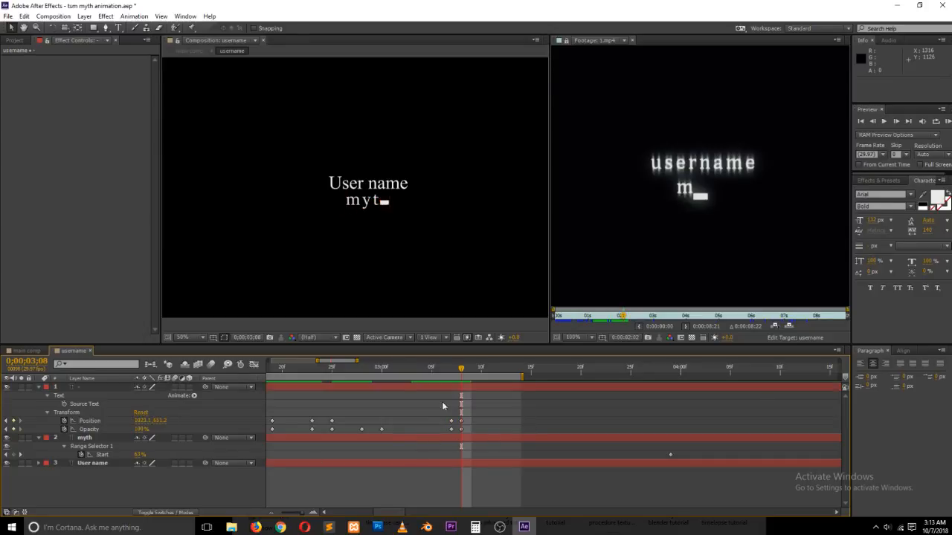
- Add Position and Opacity keyframes to the cursor layer at 0;00;03;11 and set its Opacity to 0% at 0;00;03;12
{"action": "left_click_drag", "start_coordinate": [462, 368], "coordinate": [485, 389]}
{"action": "left_click_drag", "start_coordinate": [659, 390], "coordinate": [503, 375]}
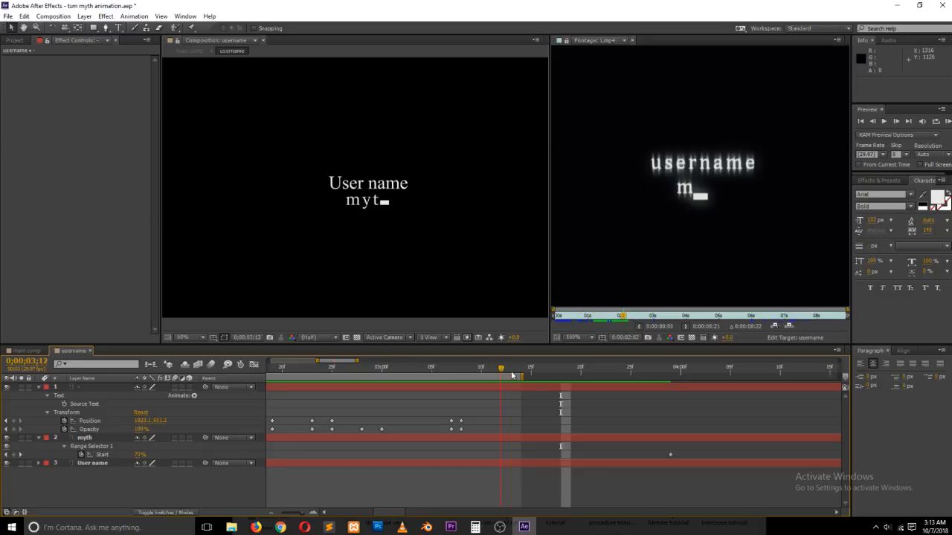
{"action": "left_click", "coordinate": [491, 371]}
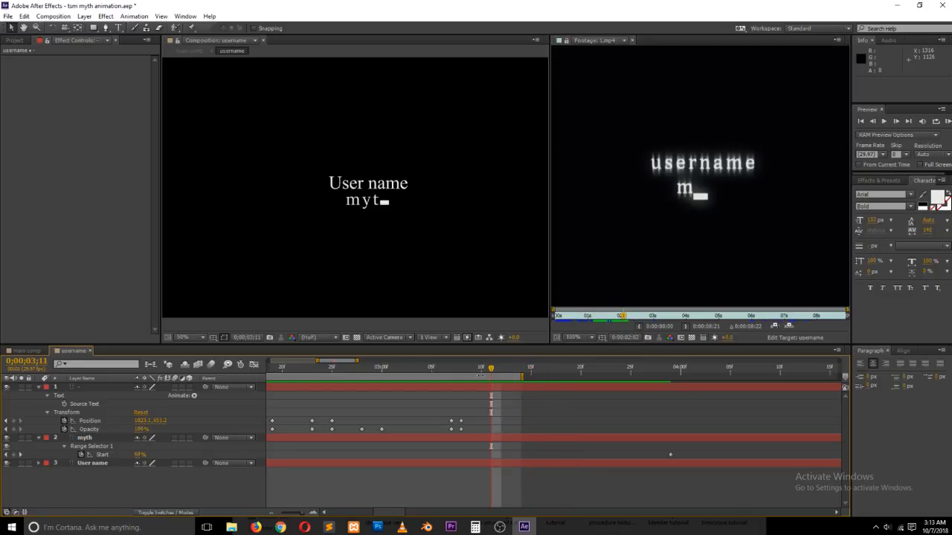
{"action": "left_click", "coordinate": [14, 421]}
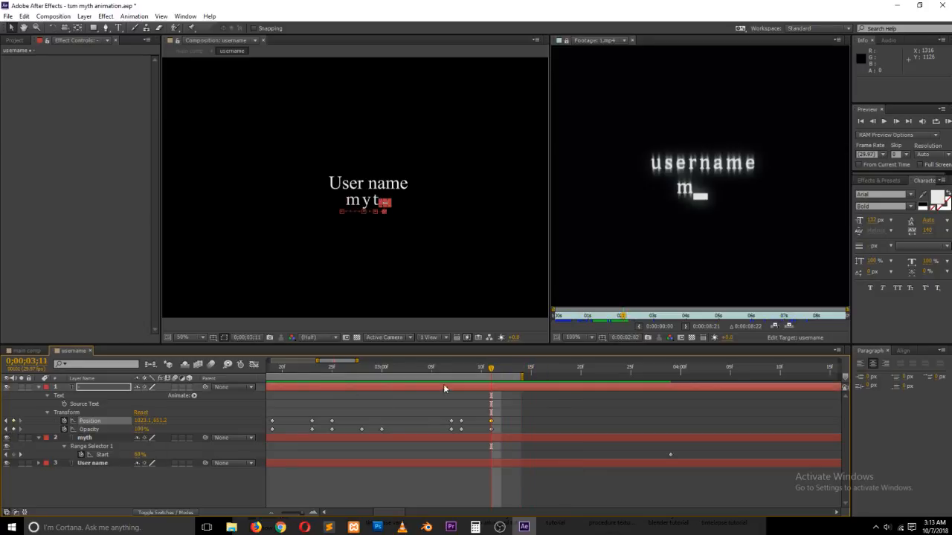
{"action": "left_click", "coordinate": [501, 369]}
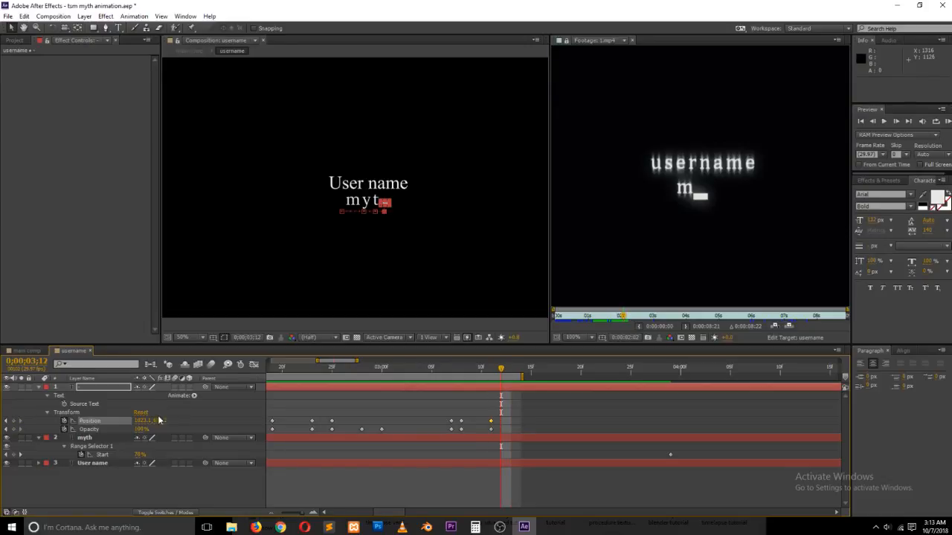
{"action": "left_click_drag", "start_coordinate": [140, 430], "coordinate": [128, 430]}
{"action": "left_click", "coordinate": [36, 430]}
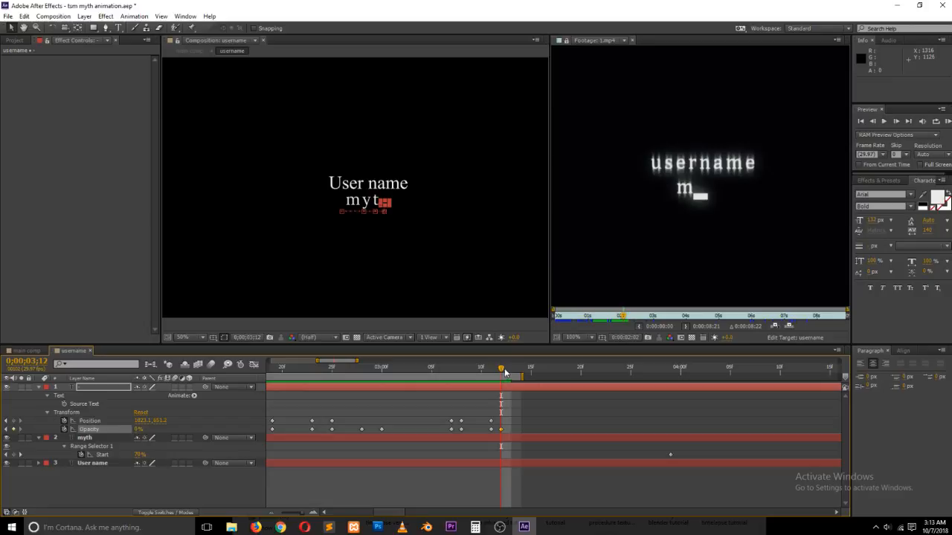
- Keyframe the cursor's Position and Opacity at 0;00;03;21, then at 0;00;03;22 set Opacity to 100% and move it past the h to 1070.1, 651.2
{"action": "left_click_drag", "start_coordinate": [504, 372], "coordinate": [591, 372]}
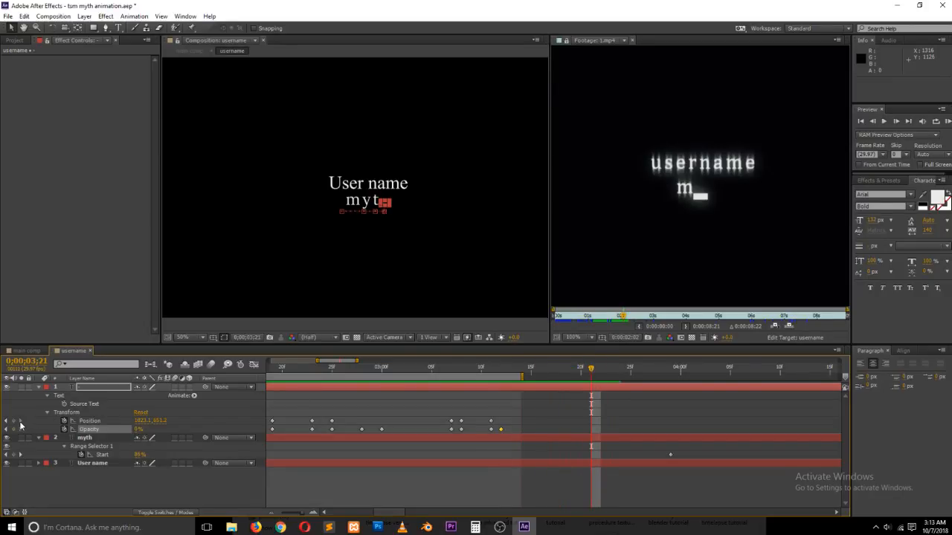
{"action": "left_click", "coordinate": [14, 421]}
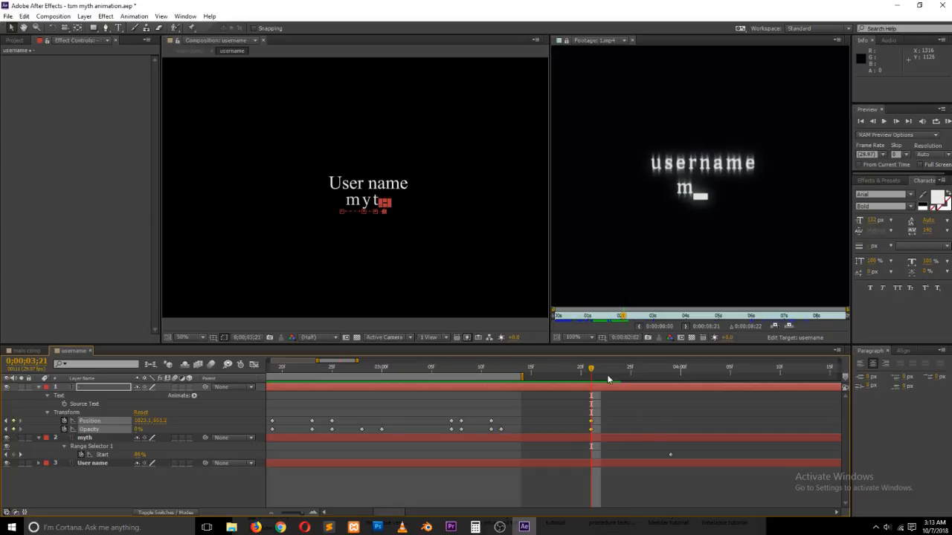
{"action": "left_click_drag", "start_coordinate": [588, 369], "coordinate": [599, 368]}
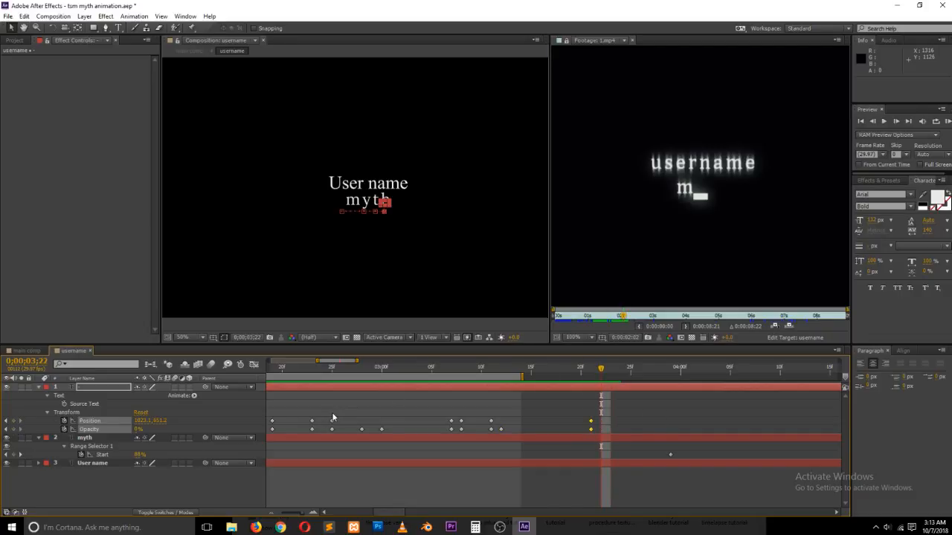
{"action": "left_click_drag", "start_coordinate": [137, 430], "coordinate": [242, 421]}
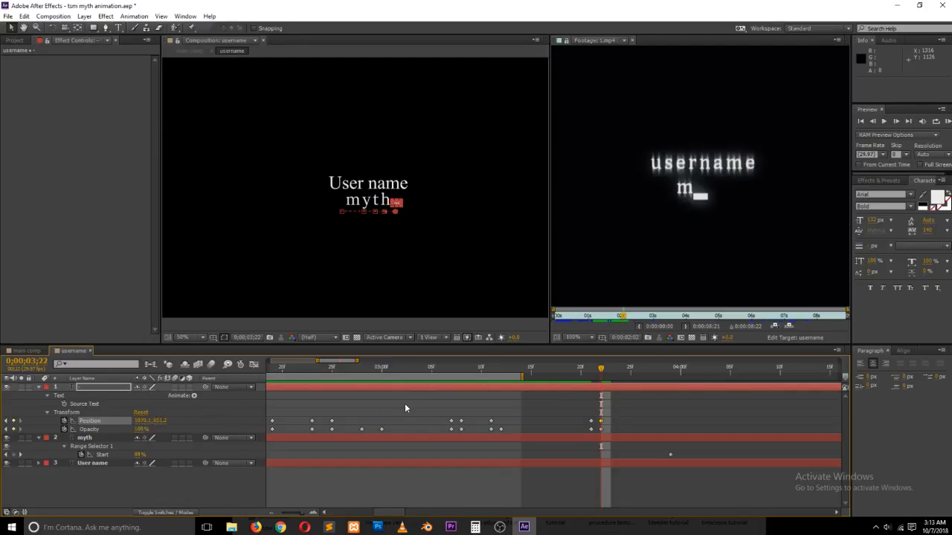
{"action": "left_click", "coordinate": [468, 405]}
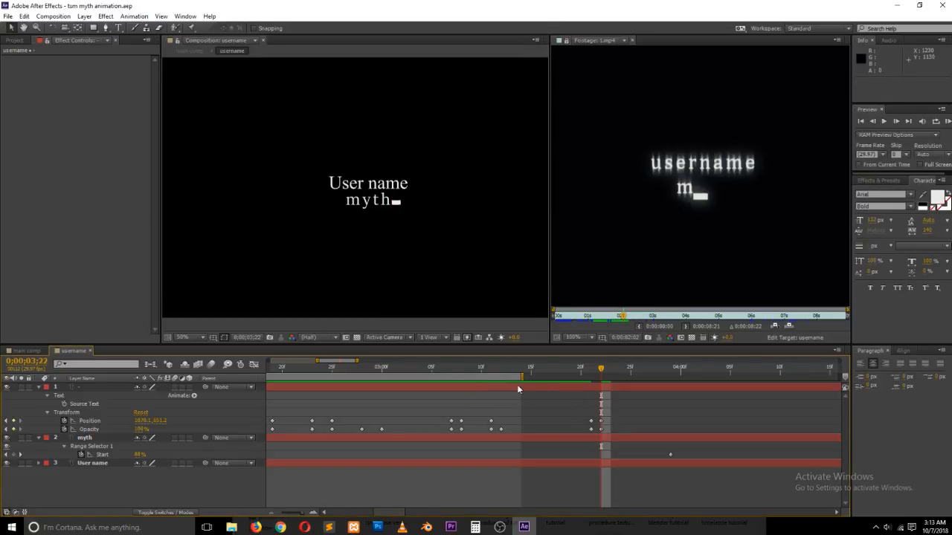
- Set the username composition's work area to run from 0;00;00;00 to 0;00;03;22
{"action": "left_click_drag", "start_coordinate": [521, 377], "coordinate": [611, 391]}
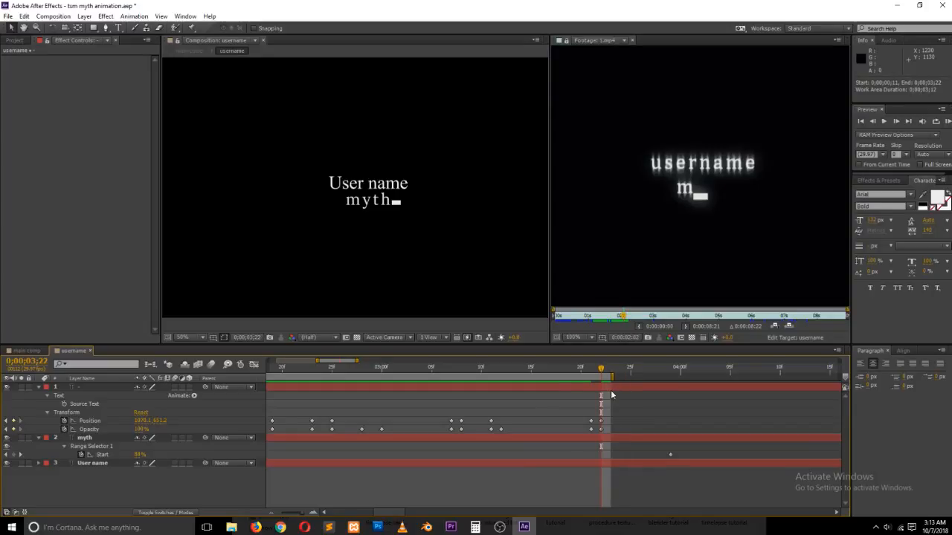
{"action": "key", "text": "minus"}
{"action": "key", "text": "minus"}
{"action": "key", "text": "minus"}
{"action": "key", "text": "minus"}
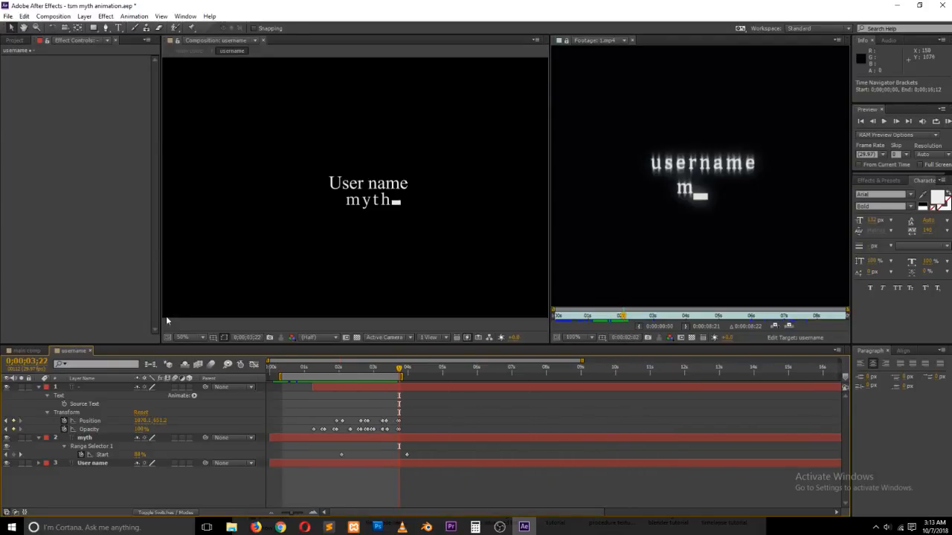
{"action": "left_click_drag", "start_coordinate": [279, 376], "coordinate": [270, 377]}
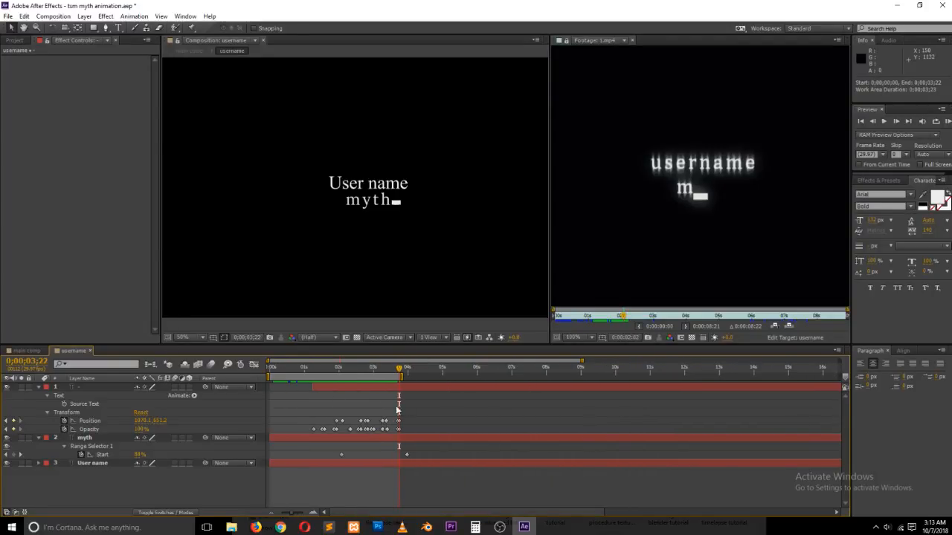
- Save the project and play a RAM preview of the username composition's work area
{"action": "key", "text": "ctrl+s"}
{"action": "key", "text": "KP_0"}
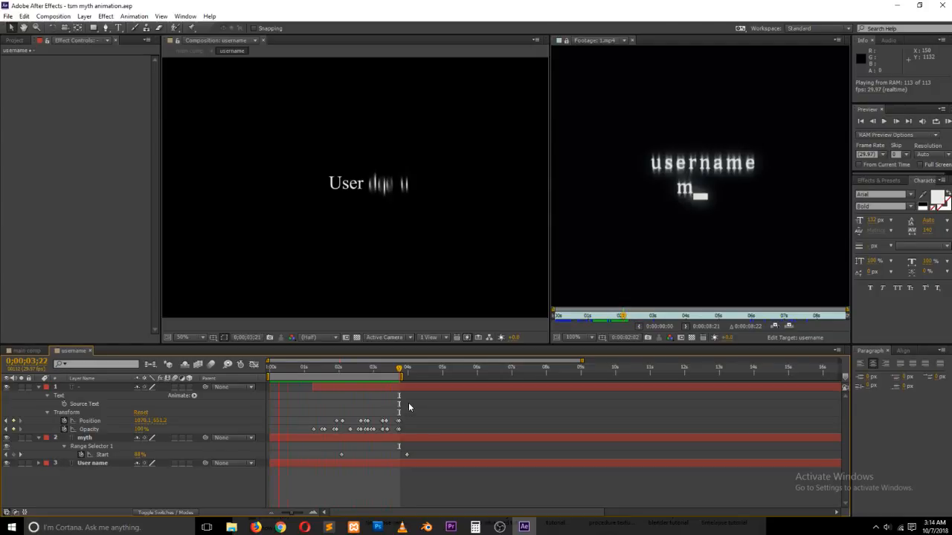
{"action": "key", "text": "space"}
- In the main comp, extend the work area's end to just past 4 seconds and preview the animation
{"action": "left_click", "coordinate": [27, 350]}
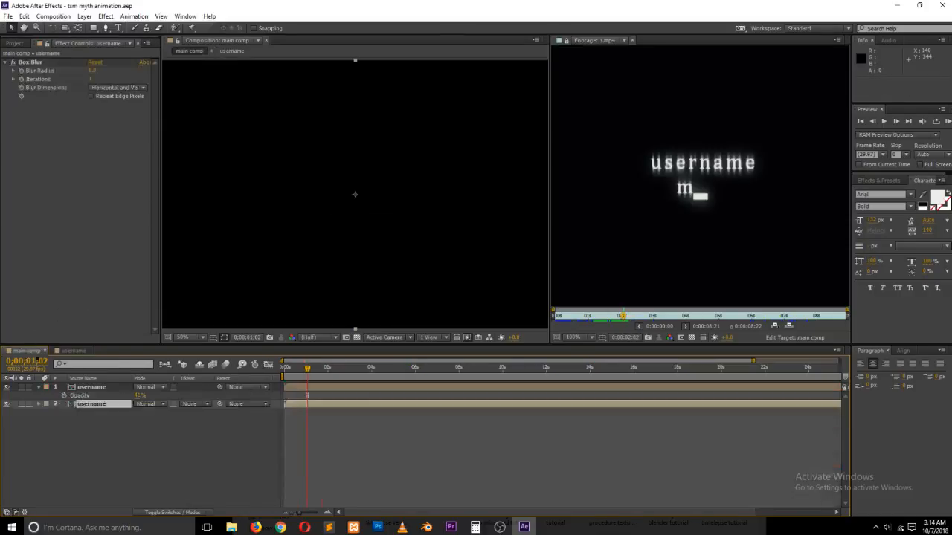
{"action": "key", "text": "space"}
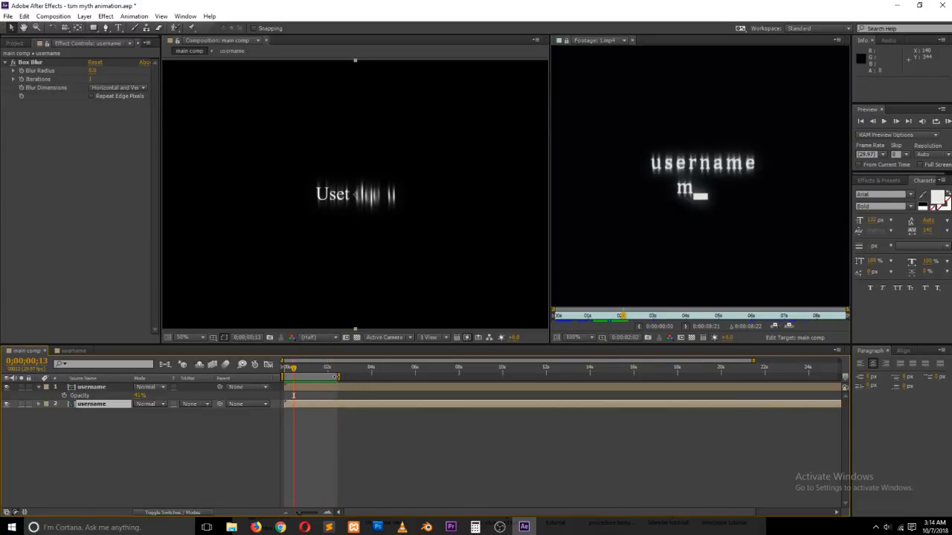
{"action": "left_click_drag", "start_coordinate": [337, 377], "coordinate": [379, 376]}
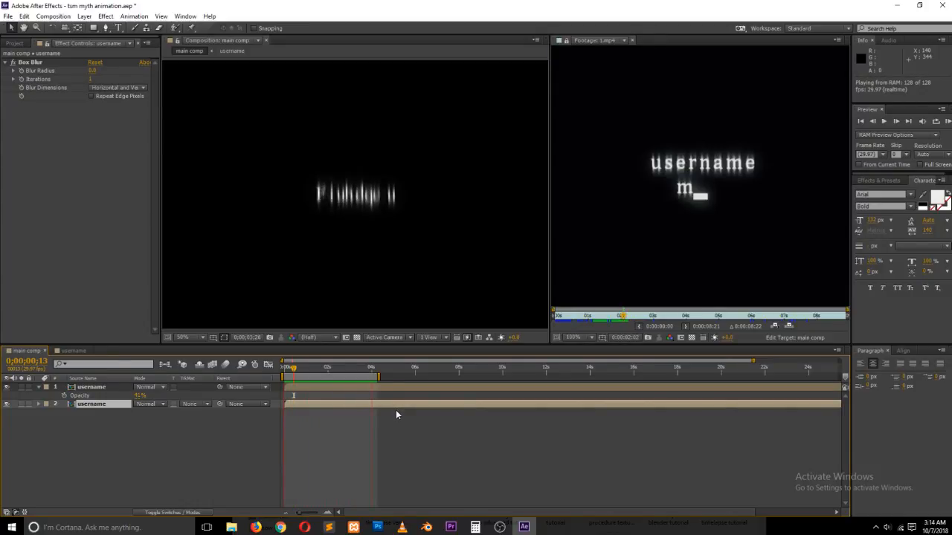
{"action": "key", "text": "space"}
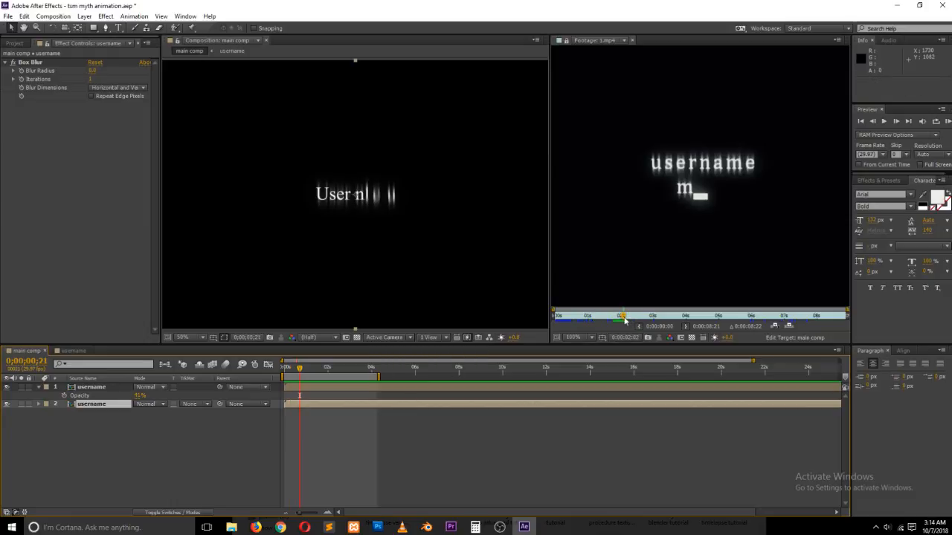
- View the reference footage at 0;00;03;14 and show the whole main comp frame at 25% magnification
{"action": "left_click_drag", "start_coordinate": [625, 320], "coordinate": [675, 322]}
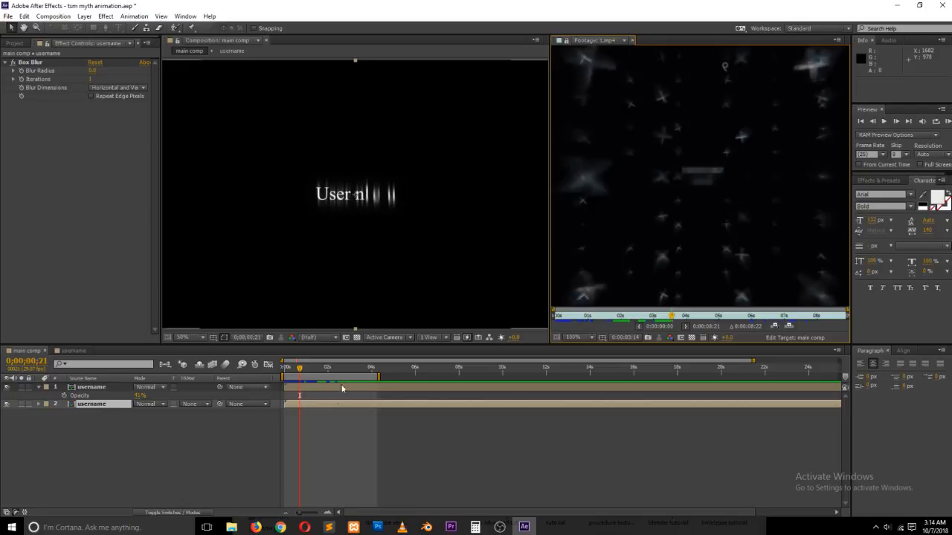
{"action": "scroll", "coordinate": [361, 249], "scroll_direction": "down", "scroll_amount": 4}
{"action": "scroll", "coordinate": [360, 252], "scroll_direction": "up", "scroll_amount": 2}
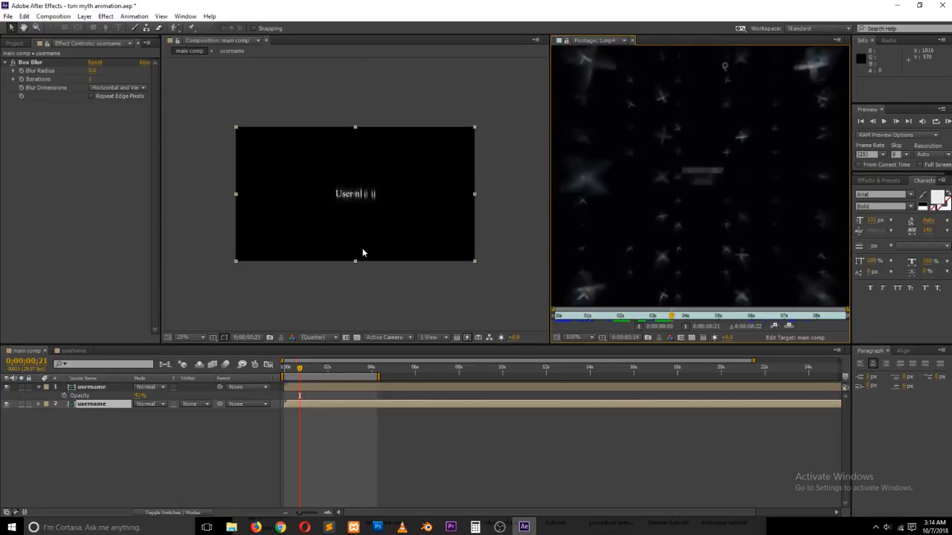
- Return to the start of the main comp and turn the upper username layer into a 3D layer
{"action": "left_click_drag", "start_coordinate": [302, 369], "coordinate": [268, 374]}
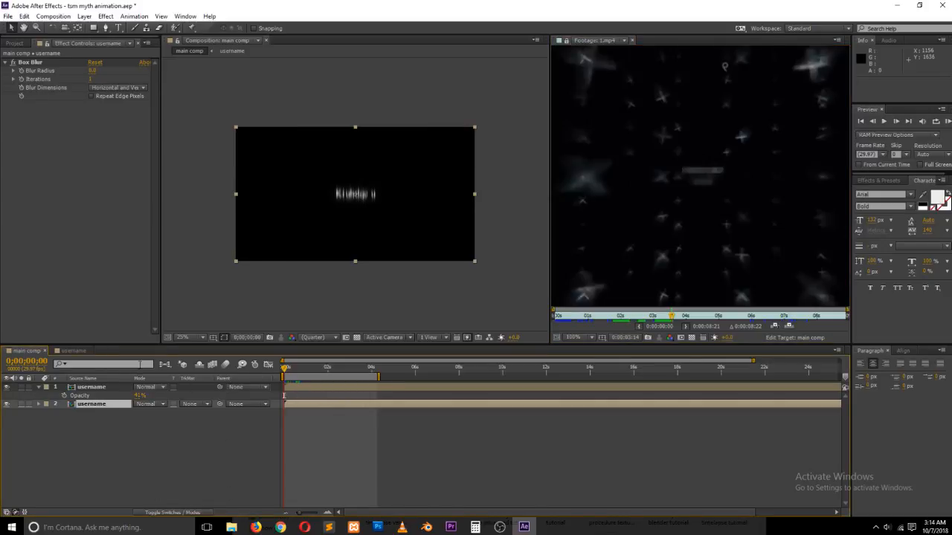
{"action": "left_click", "coordinate": [73, 388]}
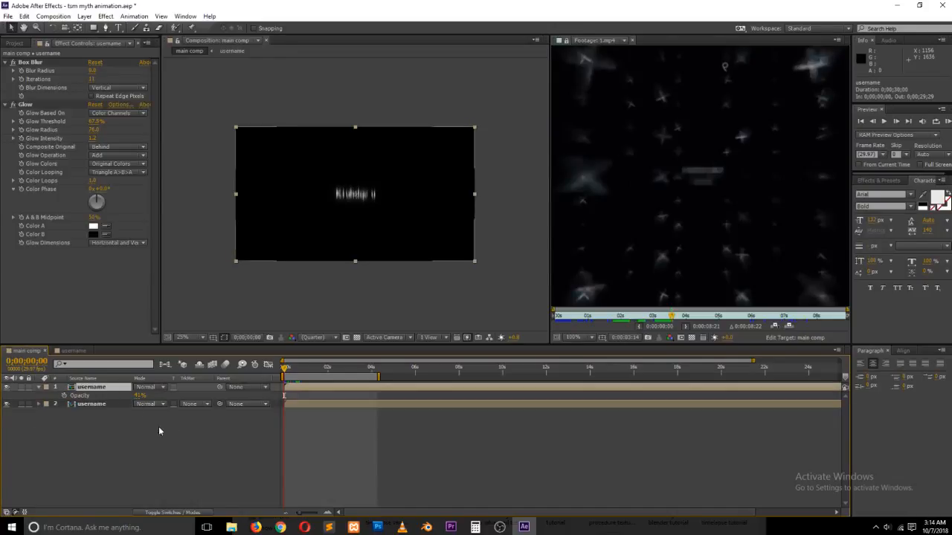
{"action": "left_click", "coordinate": [200, 507]}
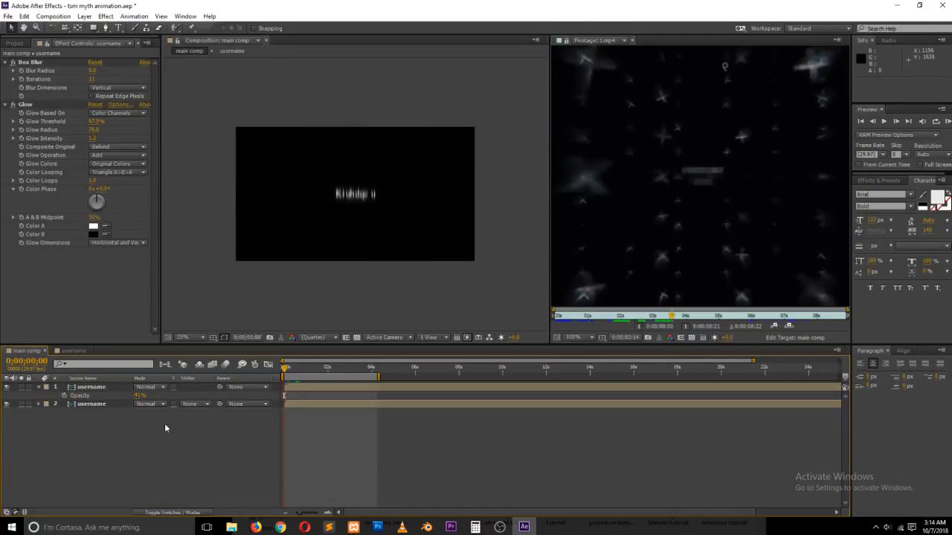
{"action": "left_click", "coordinate": [192, 512]}
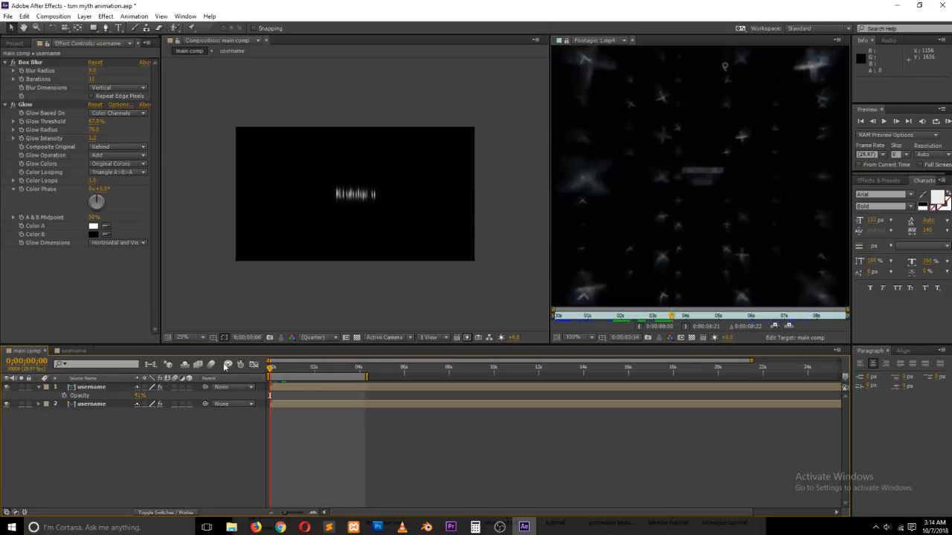
{"action": "left_click", "coordinate": [188, 388]}
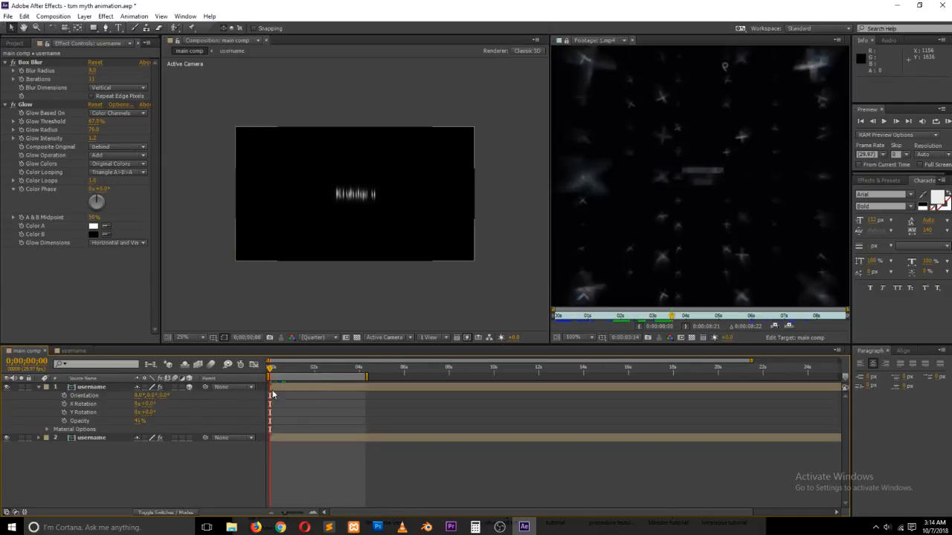
{"action": "left_click", "coordinate": [309, 386]}
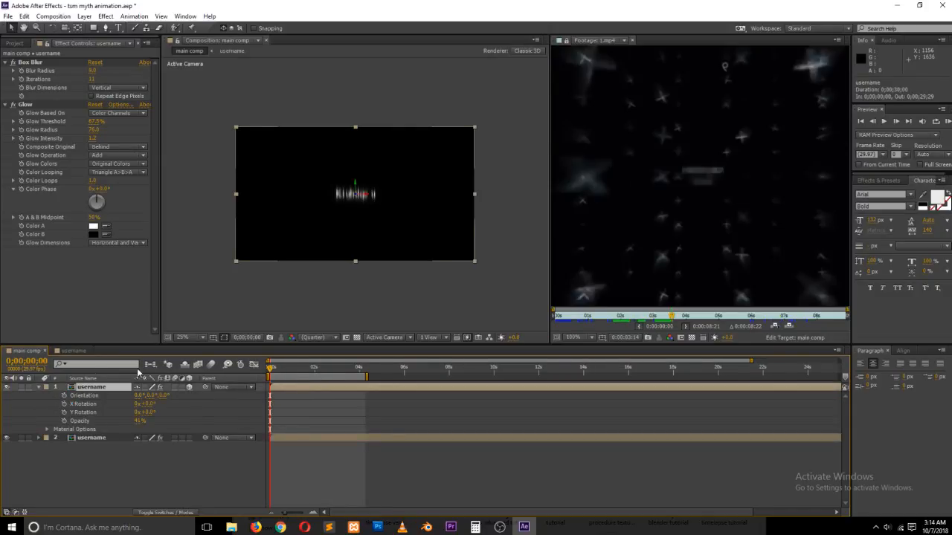
{"action": "left_click", "coordinate": [42, 388]}
- Add a two-node camera with the 50mm preset to the main comp
{"action": "right_click", "coordinate": [77, 438]}
{"action": "mouse_move", "coordinate": [181, 331]}
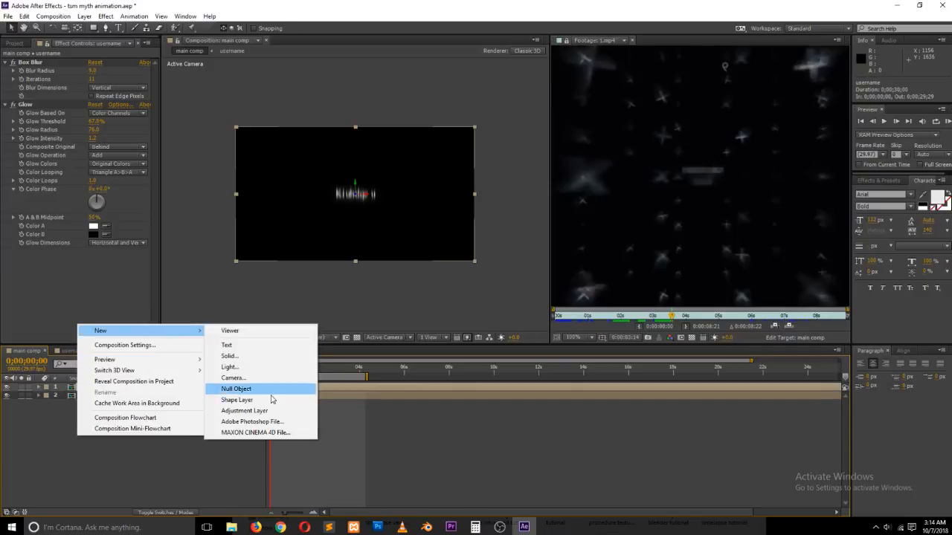
{"action": "left_click", "coordinate": [270, 379]}
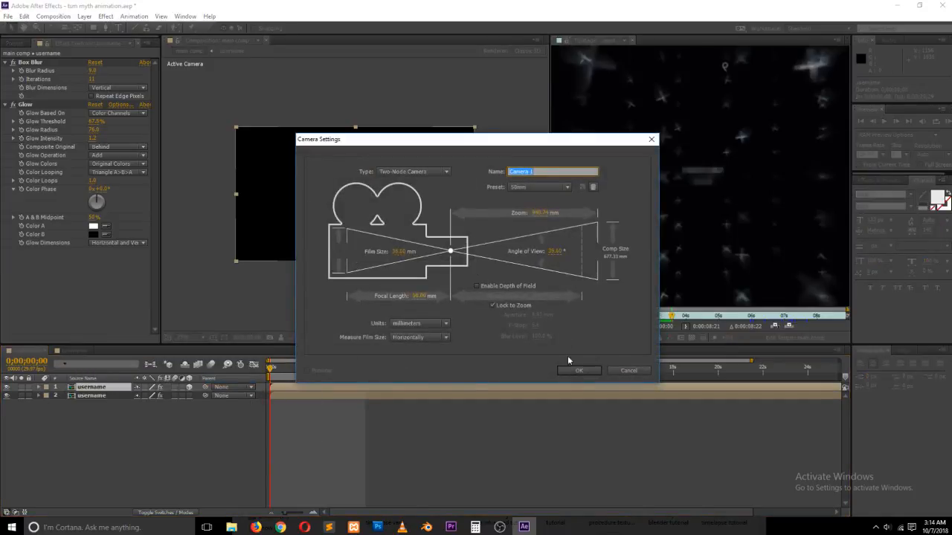
{"action": "left_click", "coordinate": [578, 371]}
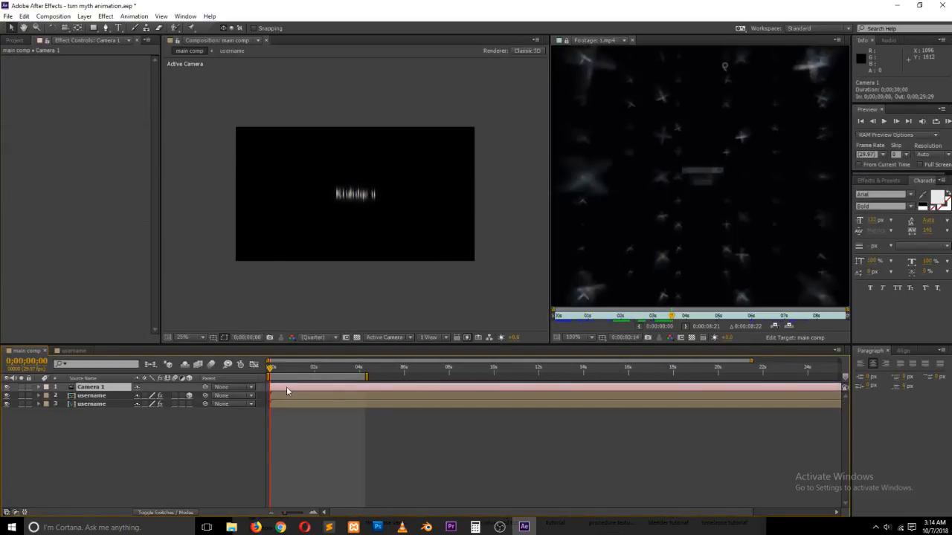
- Start keyframing the camera's Point of Interest, Position, Orientation and X, Y and Z Rotation at 0;00;00;00
{"action": "left_click", "coordinate": [40, 387]}
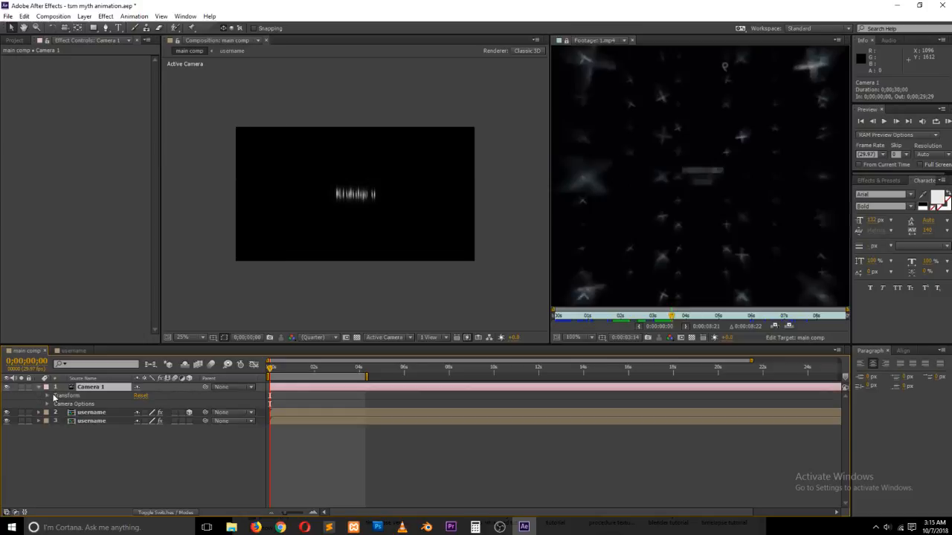
{"action": "left_click", "coordinate": [47, 396]}
{"action": "left_click_drag", "start_coordinate": [63, 403], "coordinate": [63, 447]}
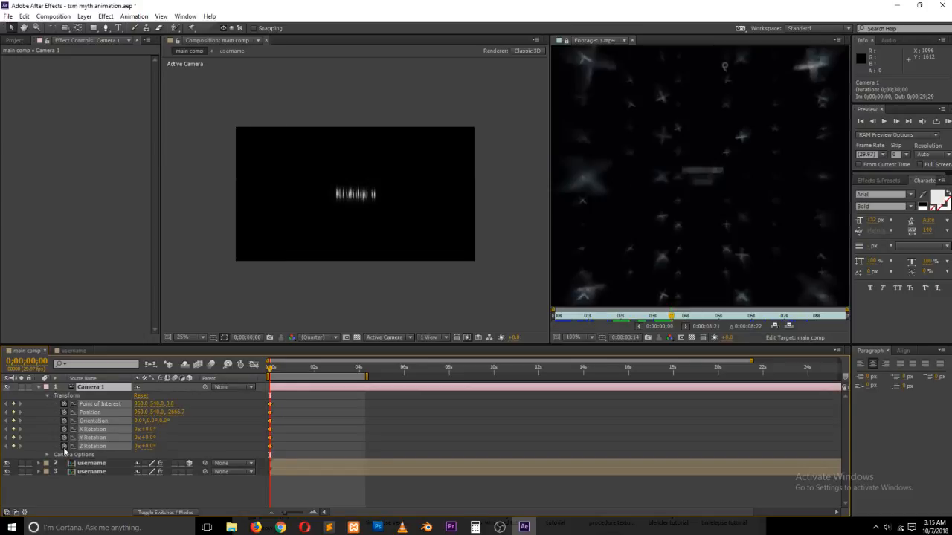
- Add keyframes holding the current values of all camera transform properties at 0;00;03;26
{"action": "left_click_drag", "start_coordinate": [270, 368], "coordinate": [358, 379]}
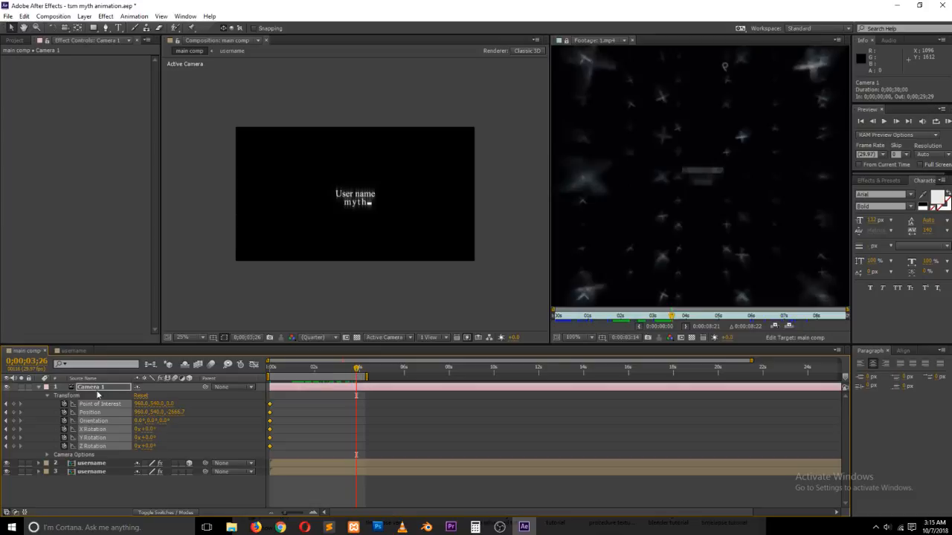
{"action": "left_click", "coordinate": [14, 404]}
{"action": "left_click", "coordinate": [14, 447]}
- Go to 0;00;04;09 and turn the lower username layer into a 3D layer as well
{"action": "left_click_drag", "start_coordinate": [356, 369], "coordinate": [366, 368]}
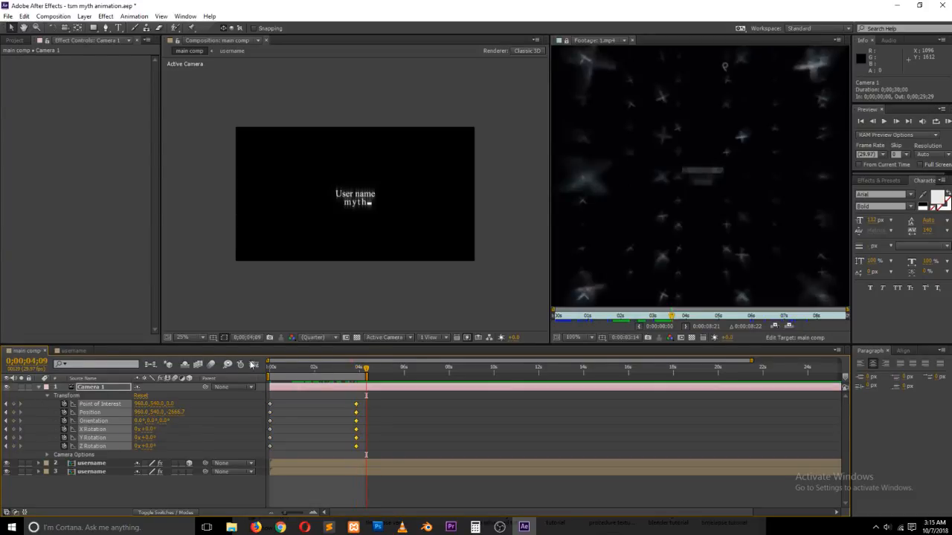
{"action": "left_click_drag", "start_coordinate": [177, 412], "coordinate": [149, 411]}
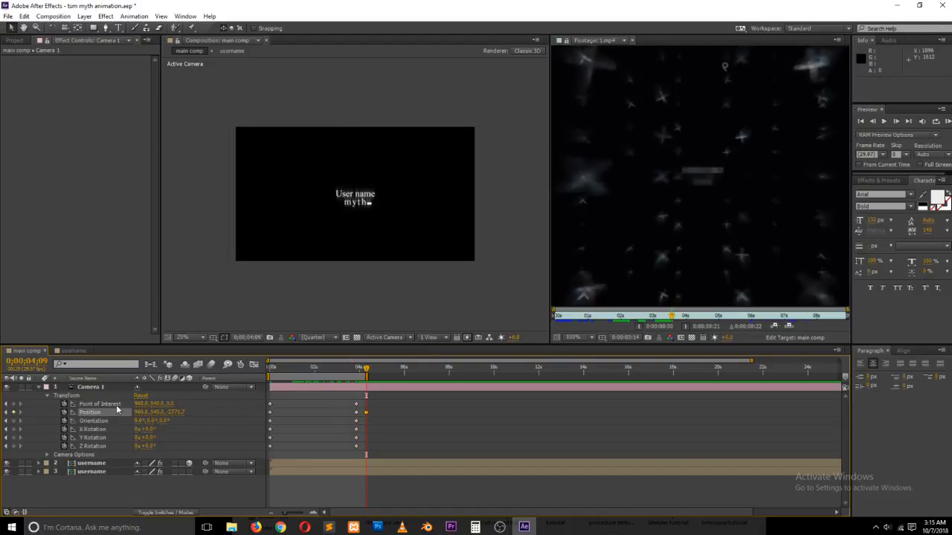
{"action": "key", "text": "ctrl+z"}
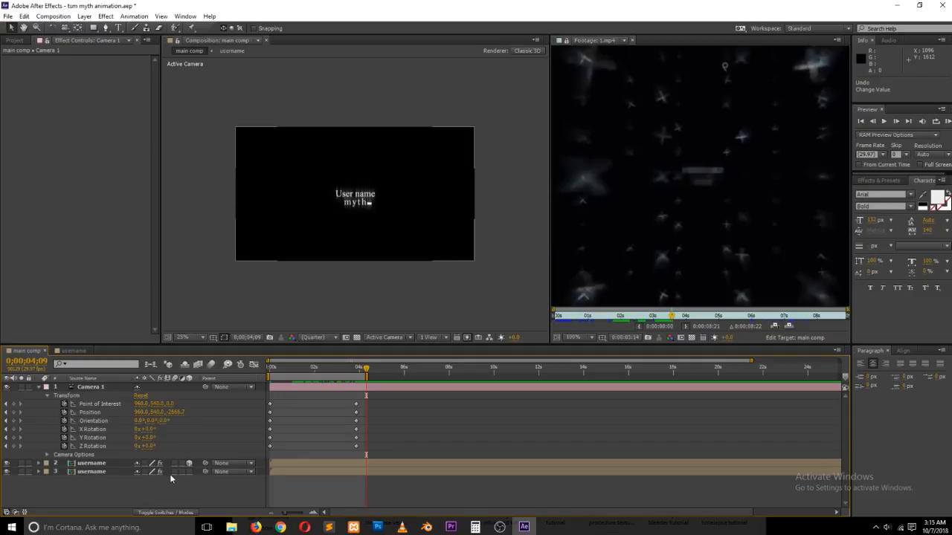
{"action": "left_click", "coordinate": [187, 472]}
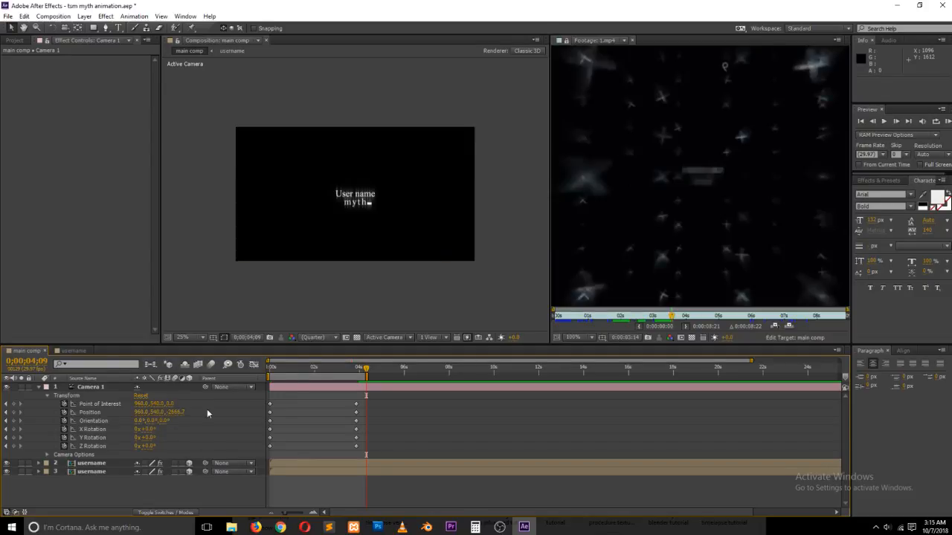
- Pull the camera back at 0;00;04;09 by setting its Z position to about -12282
{"action": "left_click_drag", "start_coordinate": [171, 412], "coordinate": [3, 418]}
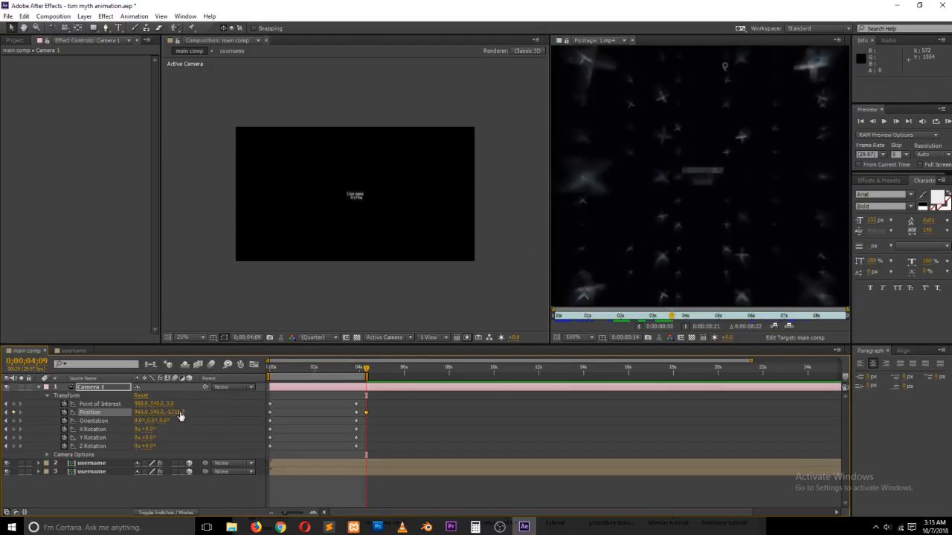
{"action": "left_click_drag", "start_coordinate": [178, 413], "coordinate": [54, 406]}
{"action": "left_click", "coordinate": [418, 412]}
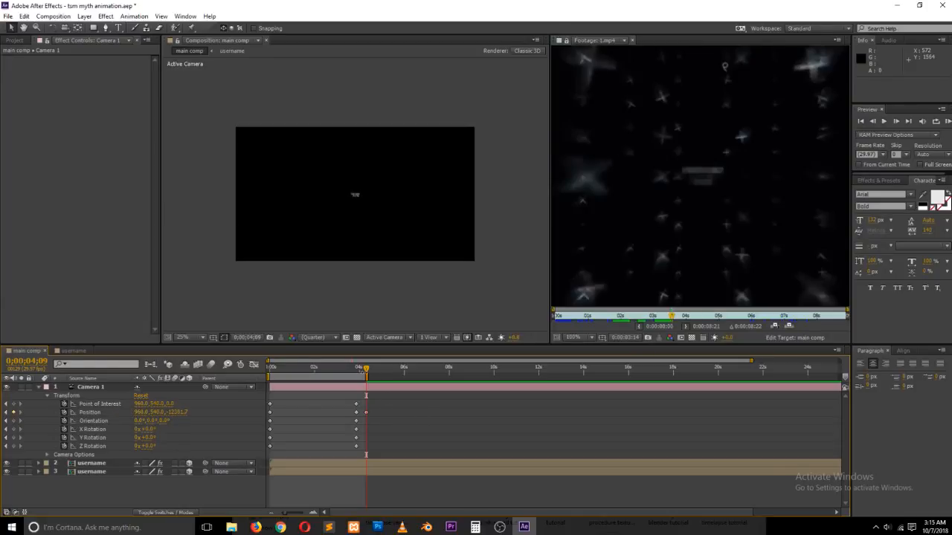
- End the work area at the current time and play a RAM preview of the camera pull-back from the start
{"action": "key", "text": "n"}
{"action": "key", "text": "Home"}
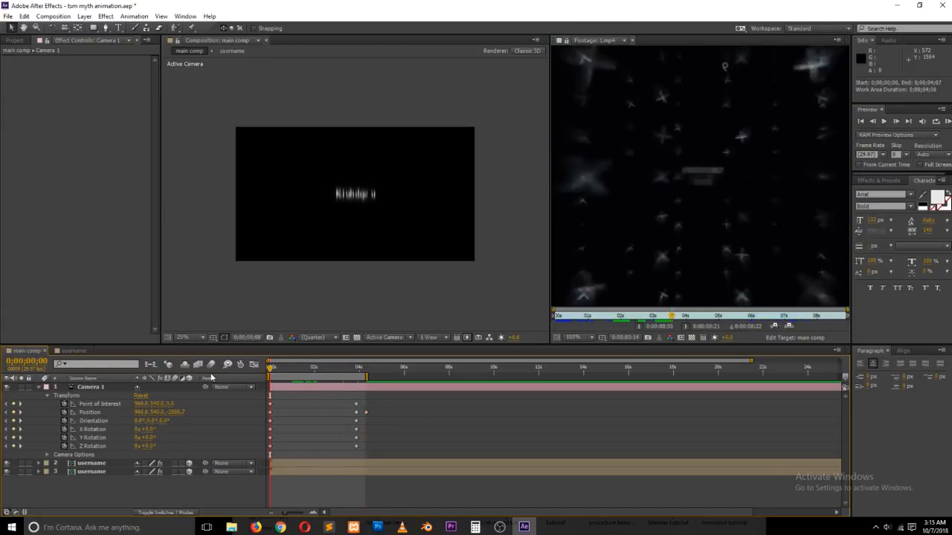
{"action": "key", "text": "KP_0"}
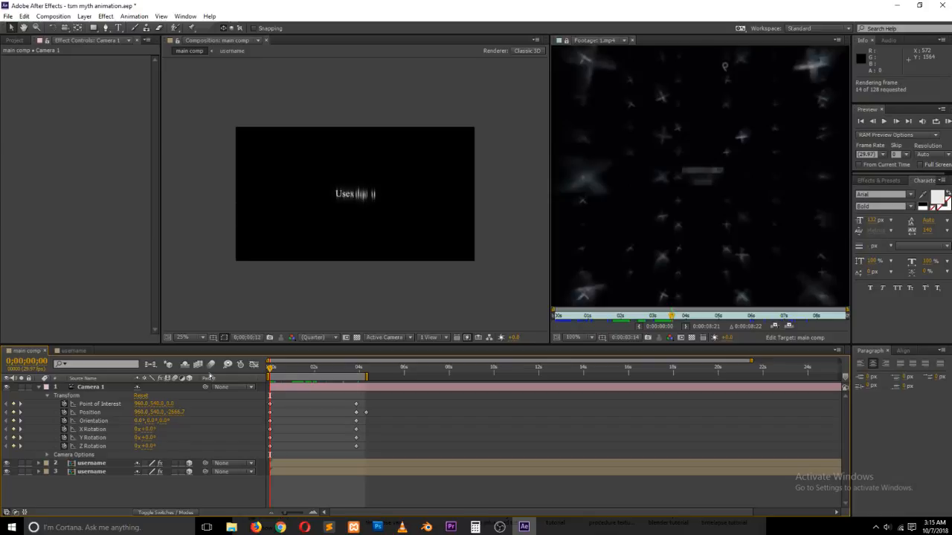
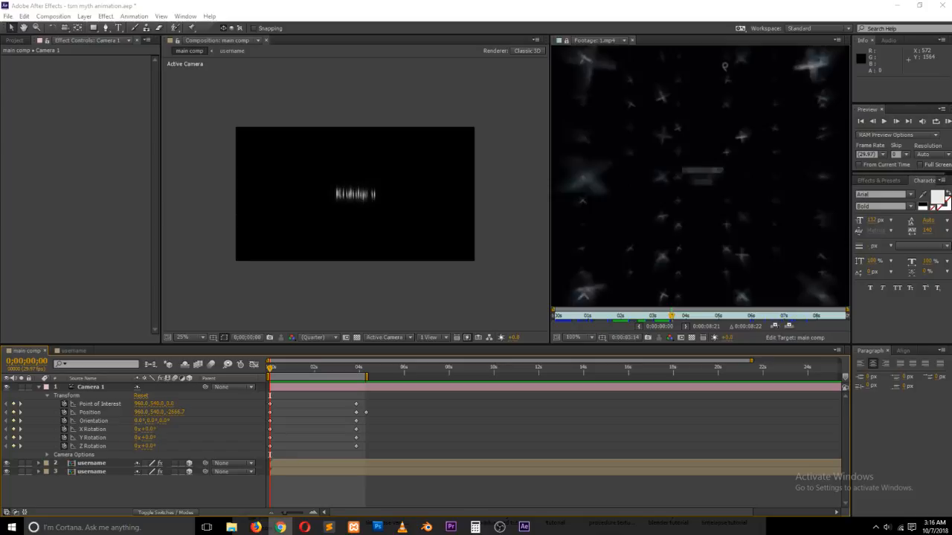
{"action": "left_click", "coordinate": [600, 400]}
{"action": "key", "text": "space"}
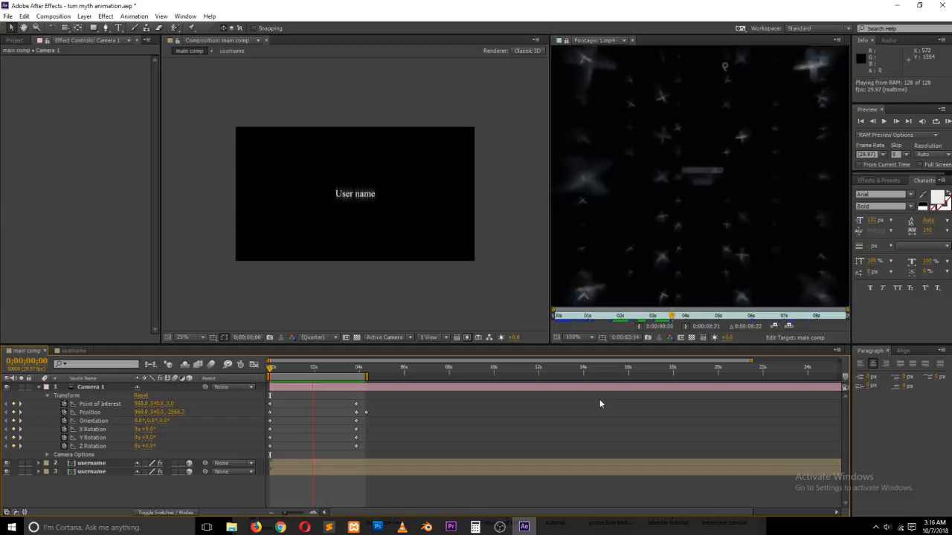
{"action": "key", "text": "alt+Tab"}
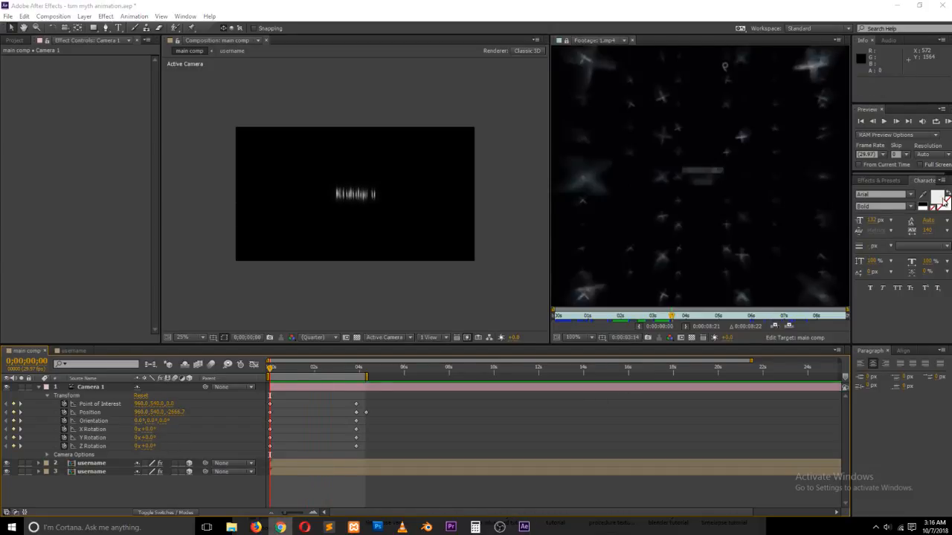
- Replay the main comp's preview to check the timing of the camera pull-back
{"action": "left_click", "coordinate": [371, 410]}
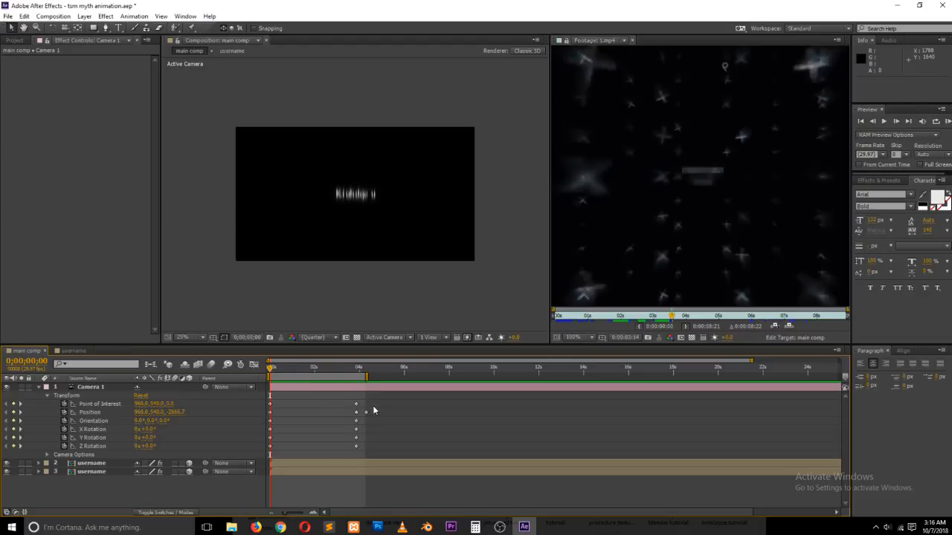
{"action": "key", "text": "space"}
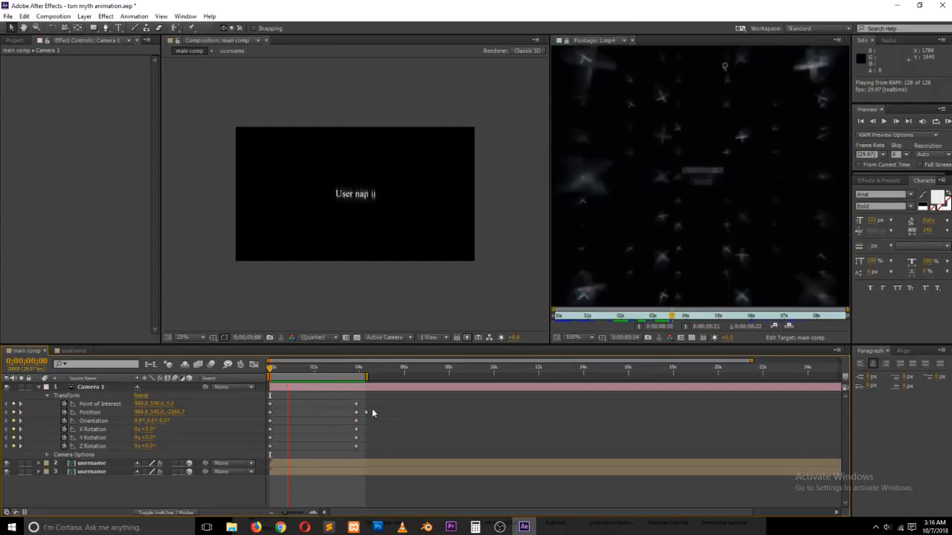
{"action": "key", "text": "space"}
{"action": "key", "text": "space"}
{"action": "key", "text": "space"}
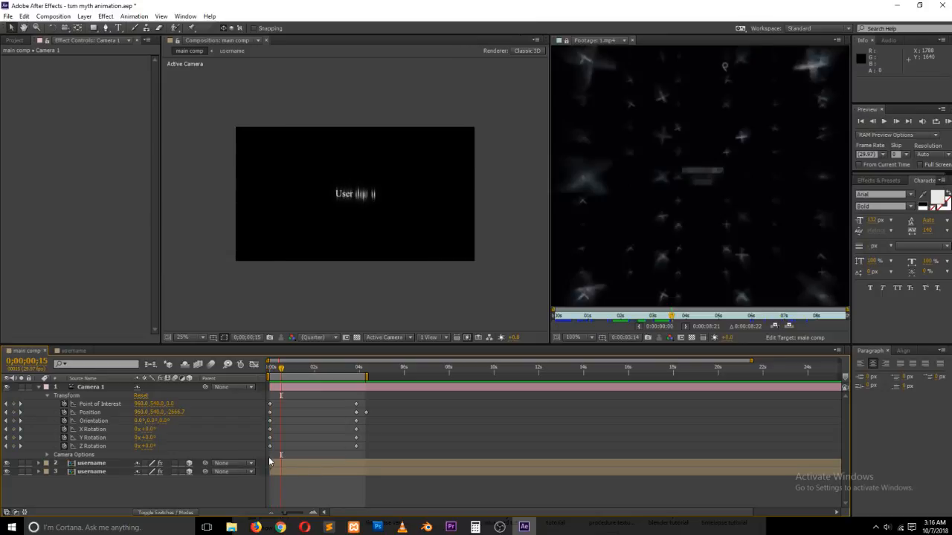
- Move the camera's middle Position keyframe to 0;00;02;20 and shift its last keyframe slightly past the work area's end
{"action": "left_click", "coordinate": [85, 389]}
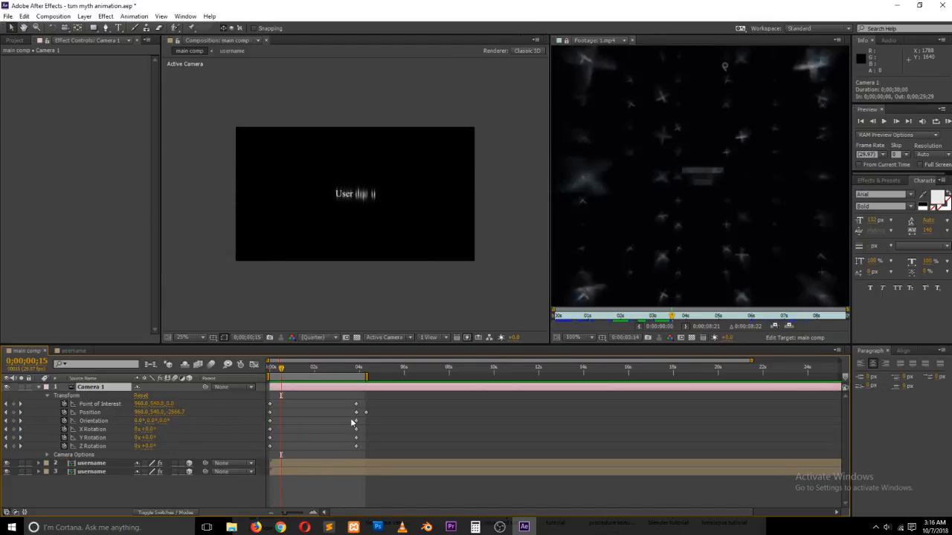
{"action": "left_click_drag", "start_coordinate": [347, 400], "coordinate": [379, 448]}
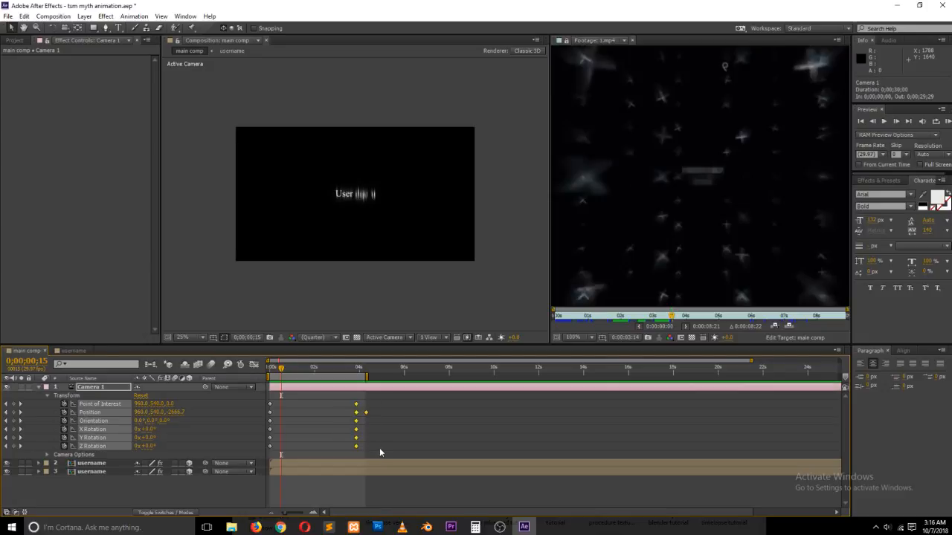
{"action": "left_click_drag", "start_coordinate": [356, 408], "coordinate": [330, 413]}
{"action": "left_click", "coordinate": [409, 420]}
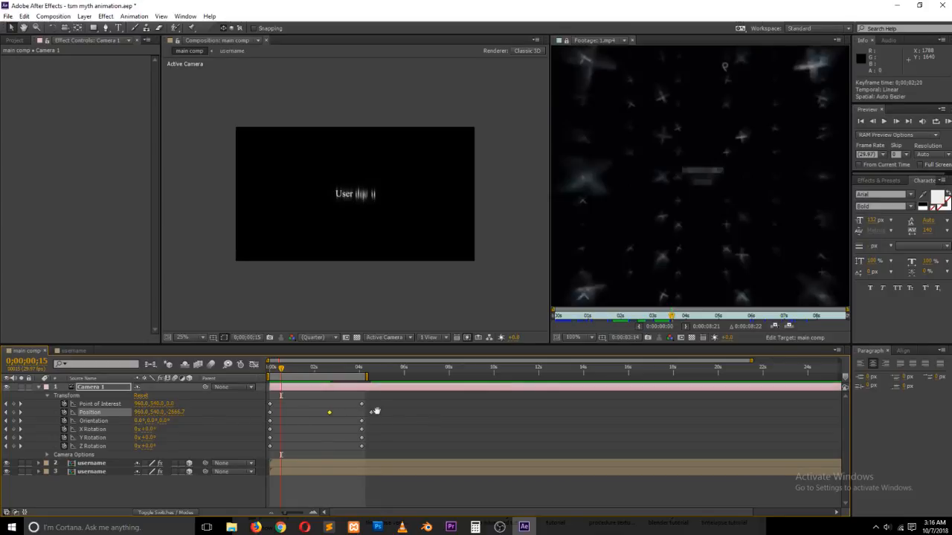
- Preview the retimed camera pull-back in the main comp from the start
{"action": "key", "text": "KP_0"}
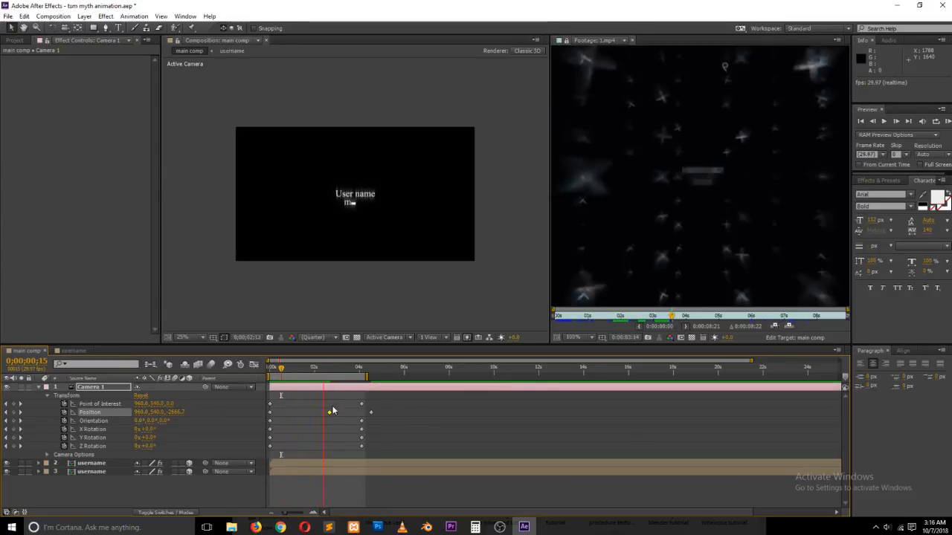
{"action": "key", "text": "space"}
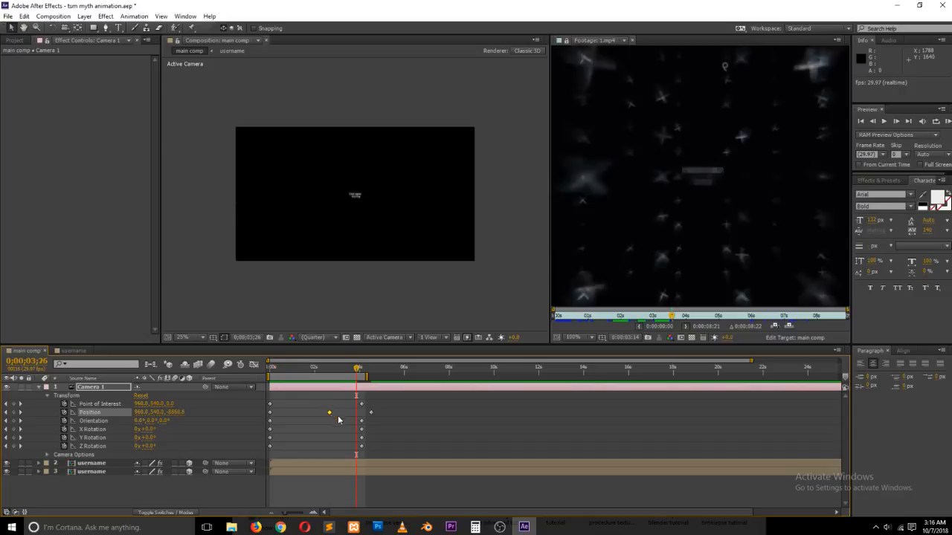
{"action": "left_click_drag", "start_coordinate": [335, 374], "coordinate": [266, 377]}
{"action": "key", "text": "space"}
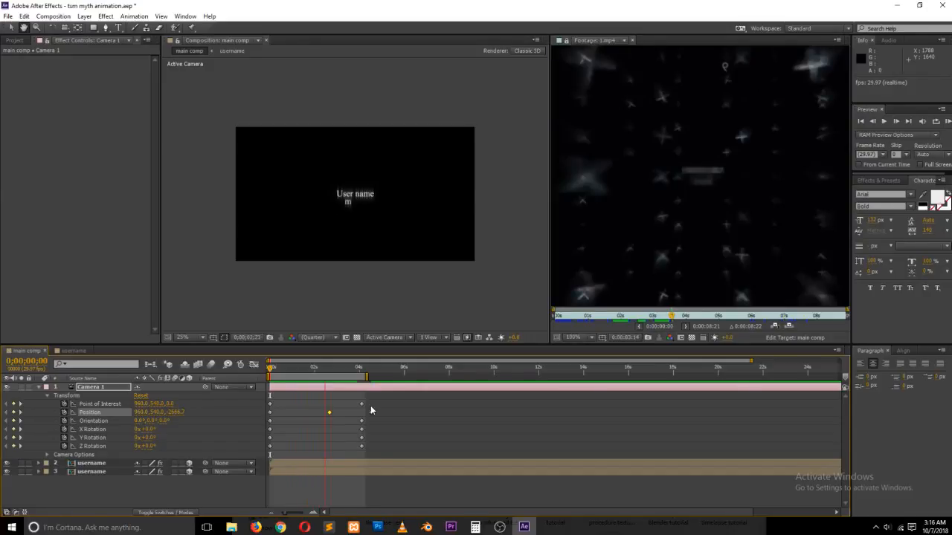
{"action": "key", "text": "space"}
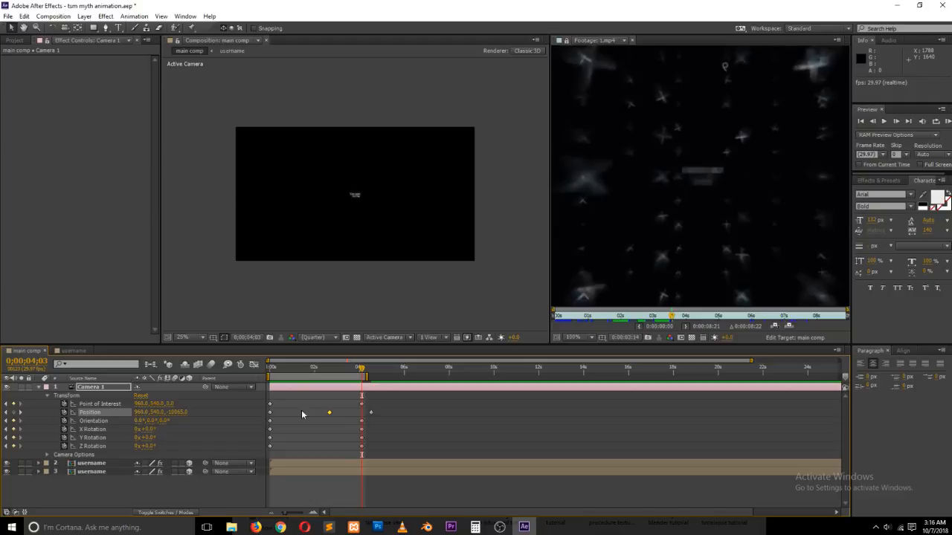
- Remove the camera's Point of Interest, Orientation and X, Y and Z Rotation keyframes and list only its animated properties
{"action": "left_click_drag", "start_coordinate": [64, 423], "coordinate": [63, 448]}
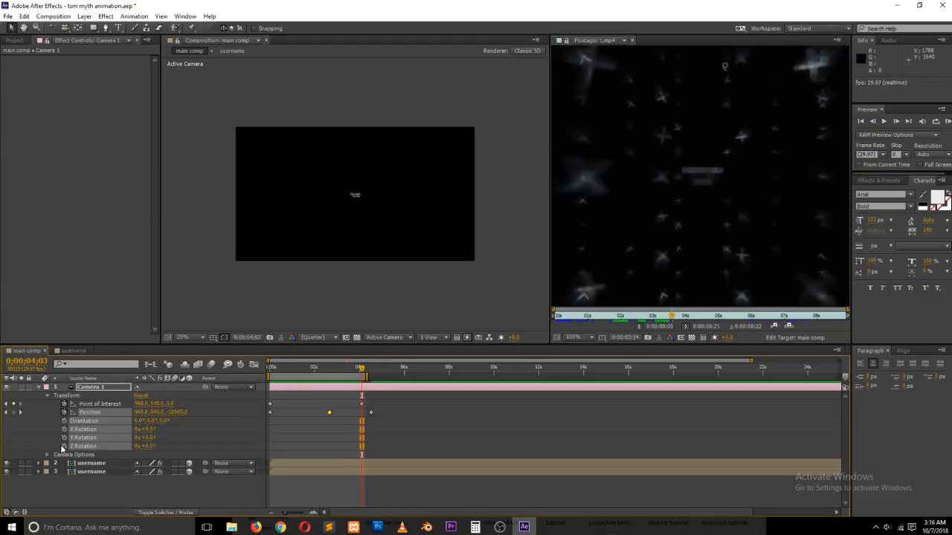
{"action": "left_click", "coordinate": [64, 404]}
{"action": "left_click", "coordinate": [108, 387]}
{"action": "key", "text": "u"}
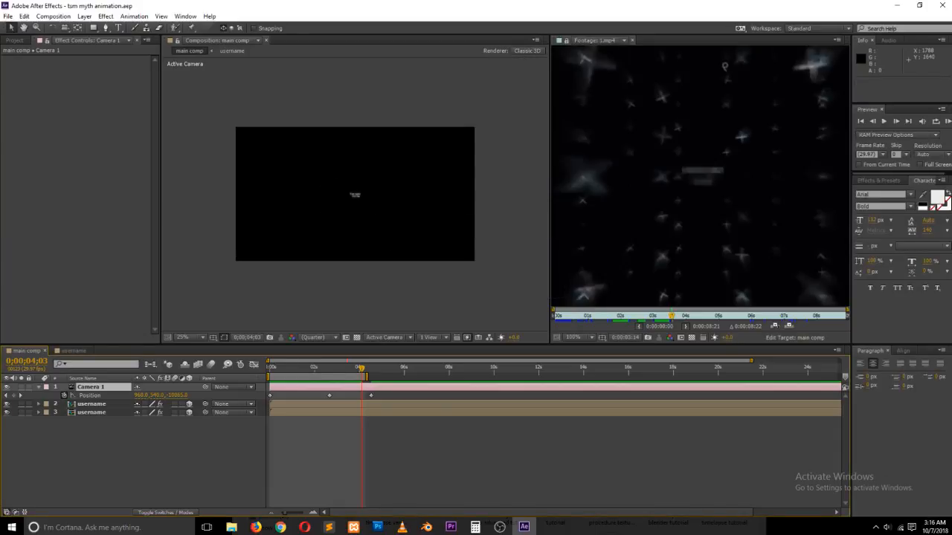
- Preview the camera pull-back in the main comp and scrub the reference footage to 0:00:03:11 for comparison
{"action": "left_click", "coordinate": [887, 527]}
{"action": "left_click", "coordinate": [380, 394]}
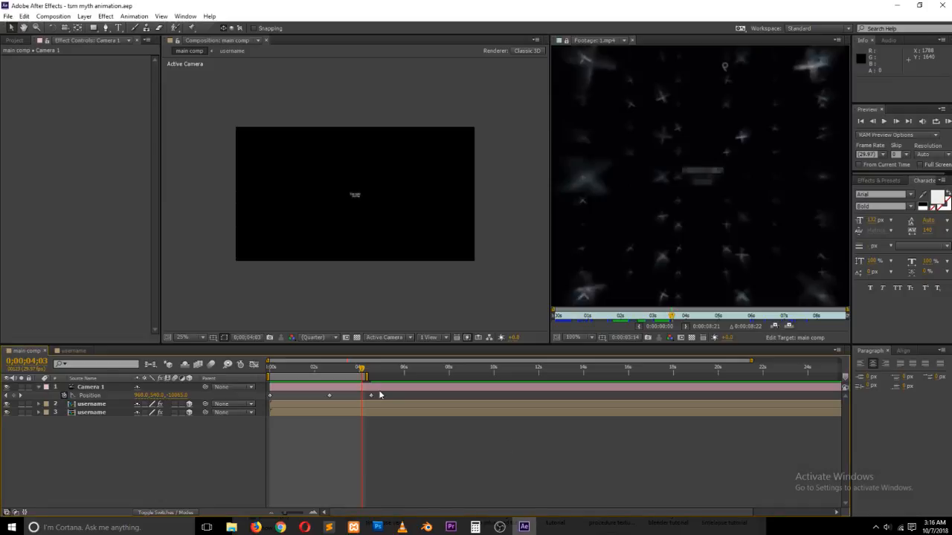
{"action": "key", "text": "space"}
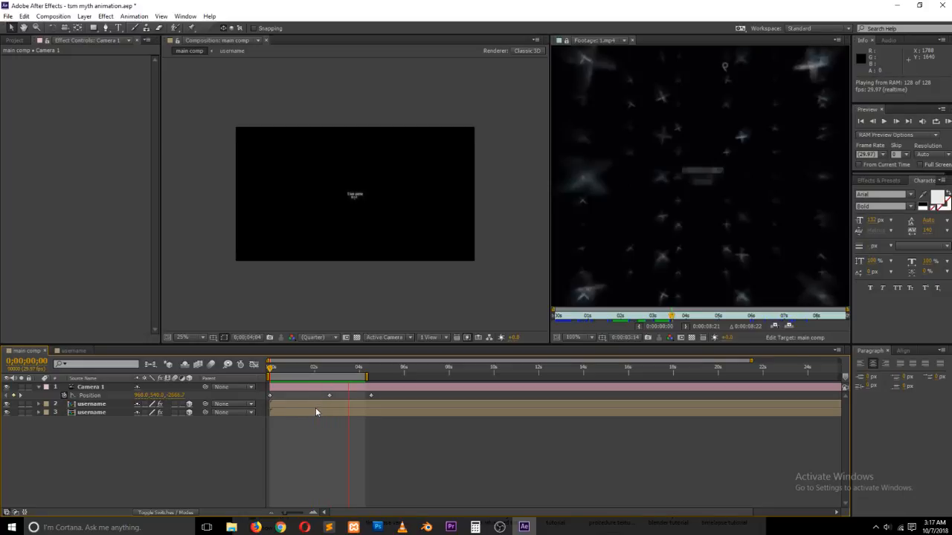
{"action": "scroll", "coordinate": [717, 240], "scroll_direction": "down", "scroll_amount": 2}
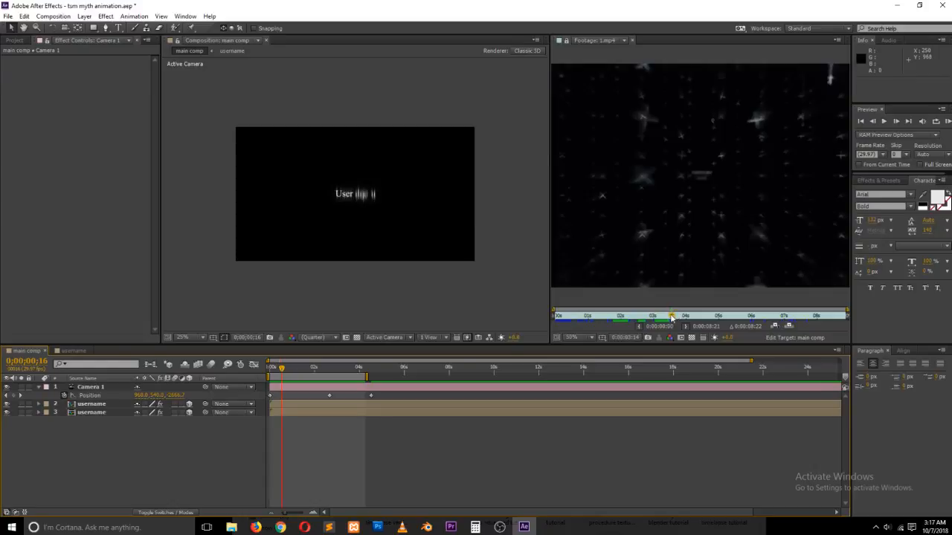
{"action": "mouse_move", "coordinate": [673, 316]}
{"action": "left_mouse_down"}
{"action": "mouse_move", "coordinate": [659, 319]}
{"action": "mouse_move", "coordinate": [703, 316]}
{"action": "mouse_move", "coordinate": [668, 316]}
{"action": "left_mouse_up"}
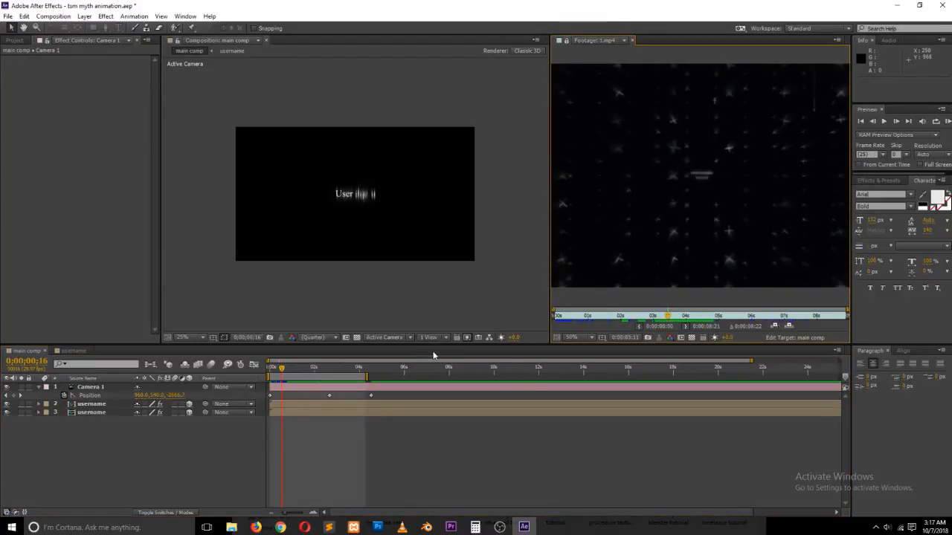
- Create a new composition 200 px wide and 200 px high with the aspect ratio lock off
{"action": "left_click", "coordinate": [230, 449]}
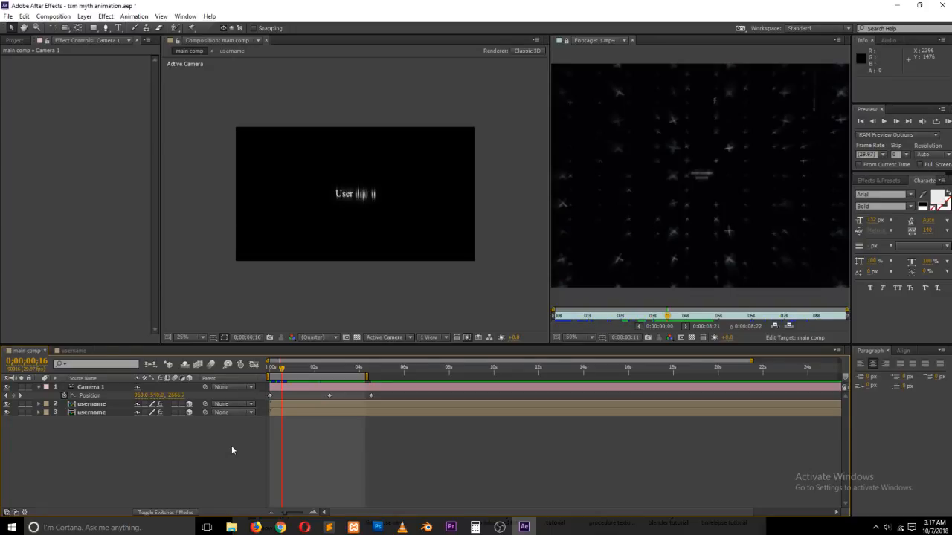
{"action": "key", "text": "ctrl+n"}
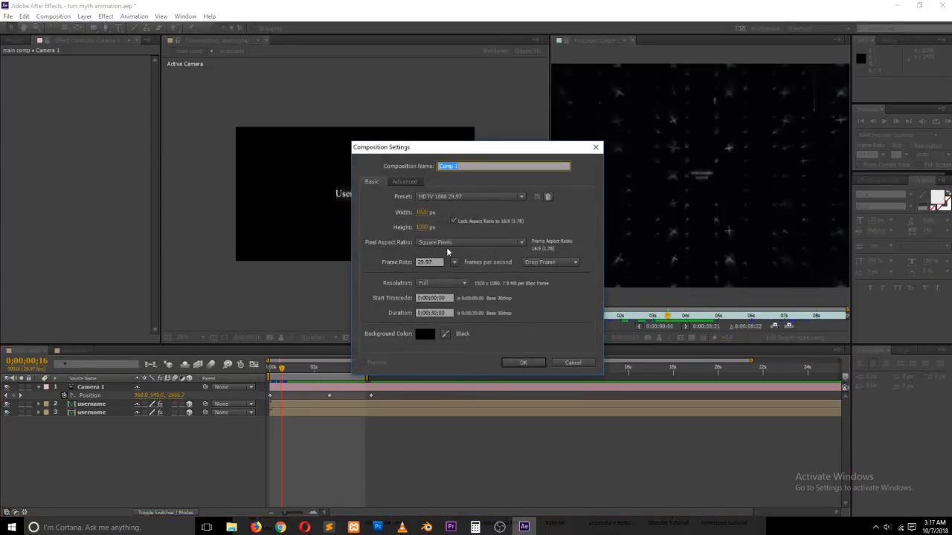
{"action": "left_click", "coordinate": [423, 212]}
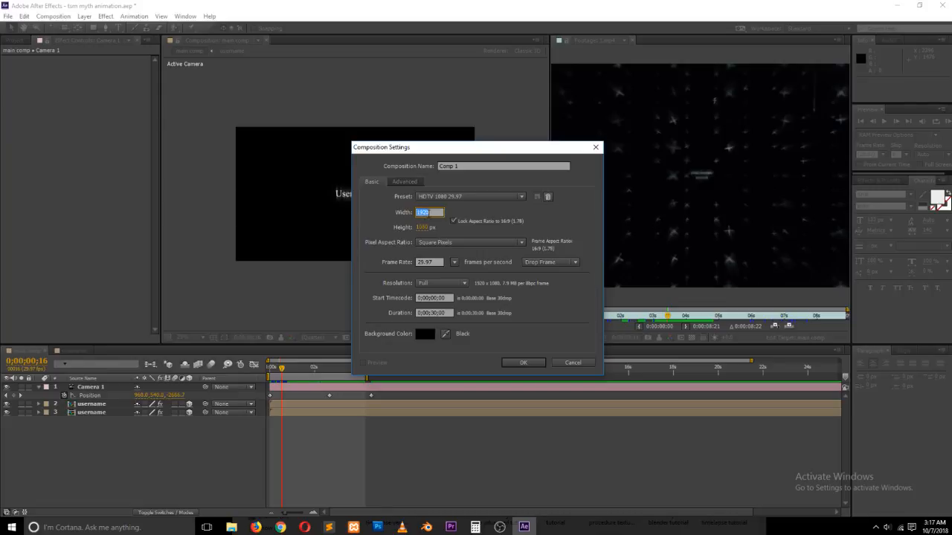
{"action": "type", "text": "200"}
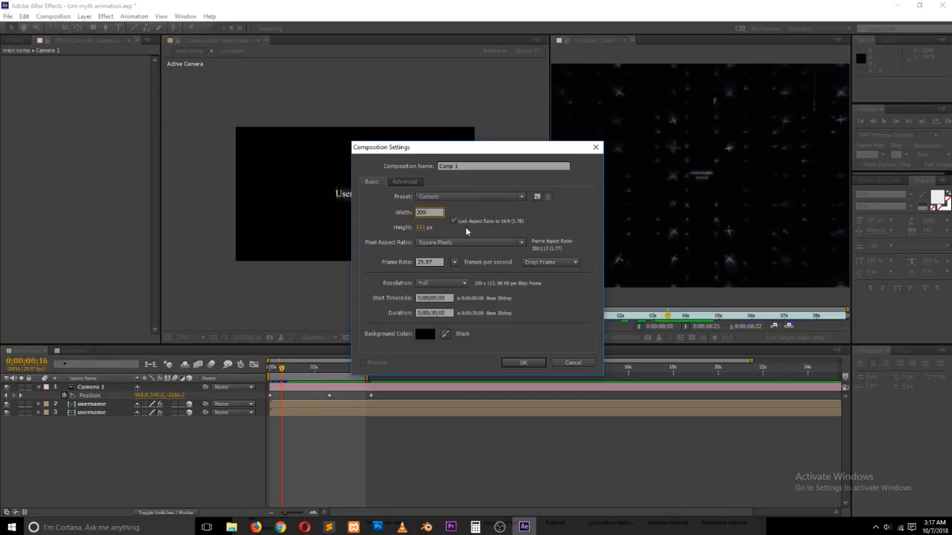
{"action": "left_click", "coordinate": [453, 221]}
{"action": "left_click", "coordinate": [426, 227]}
{"action": "type", "text": "200"}
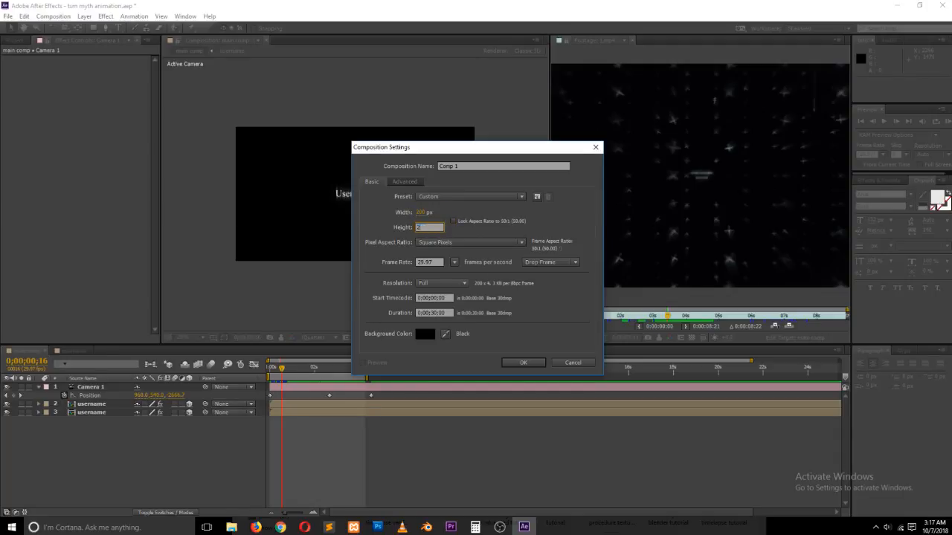
{"action": "left_click", "coordinate": [514, 362]}
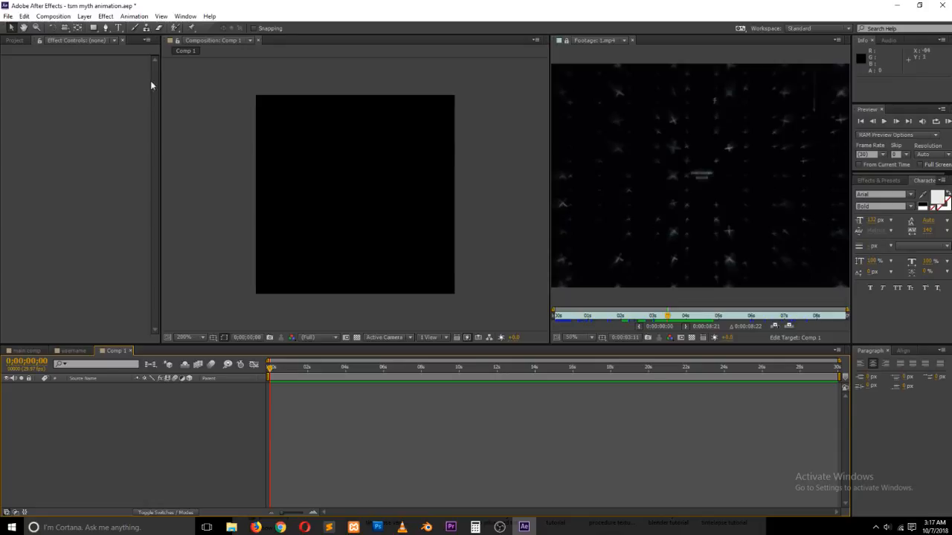
{"action": "left_click", "coordinate": [105, 27]}
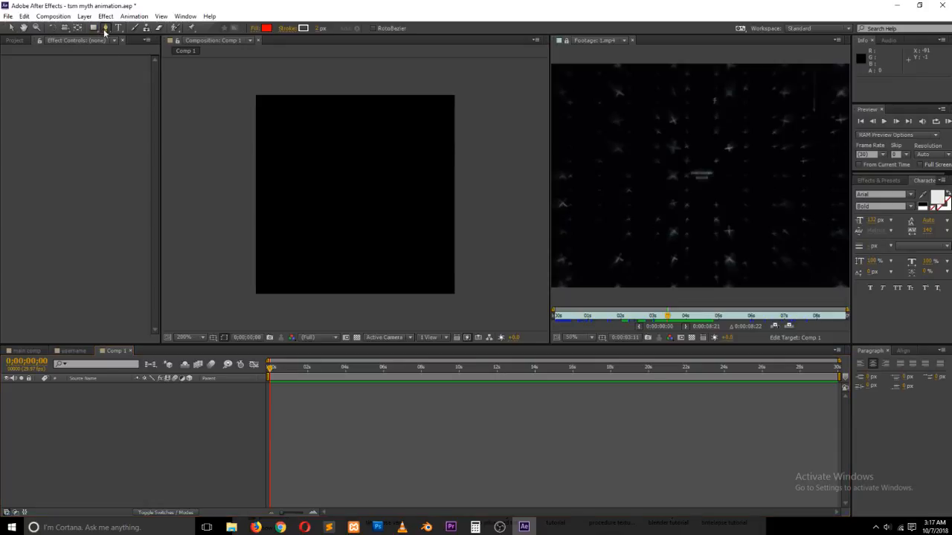
{"action": "left_click", "coordinate": [266, 28]}
{"action": "left_click", "coordinate": [360, 202]}
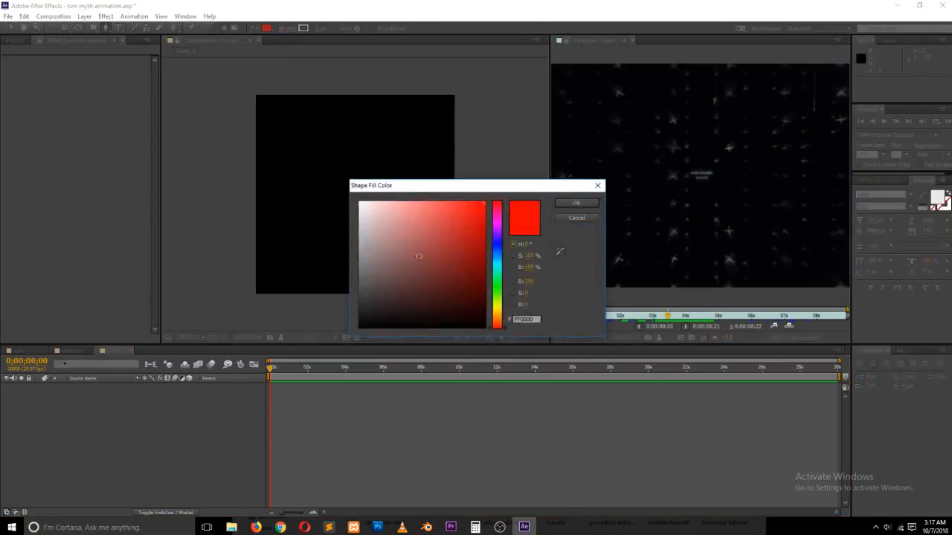
{"action": "left_click", "coordinate": [576, 204]}
{"action": "left_click", "coordinate": [269, 287]}
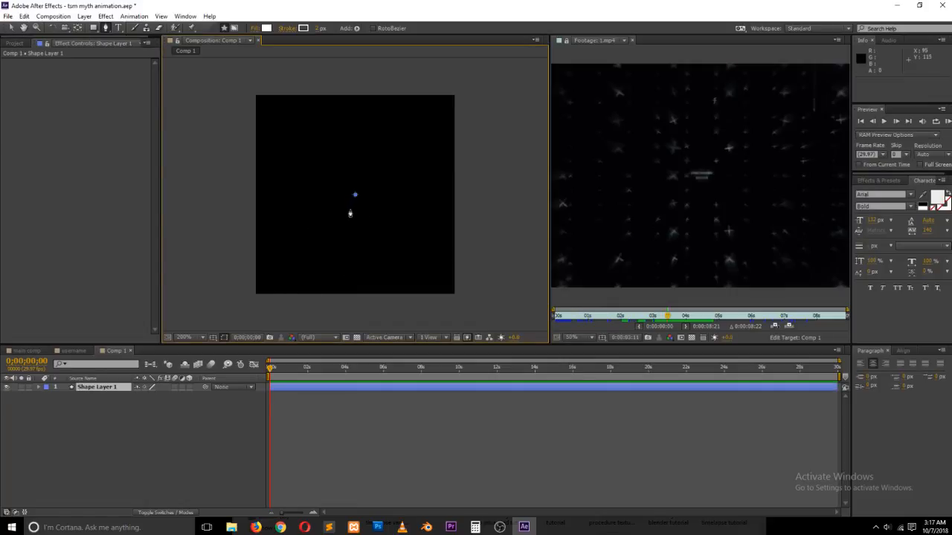
{"action": "key", "text": "ctrl+z"}
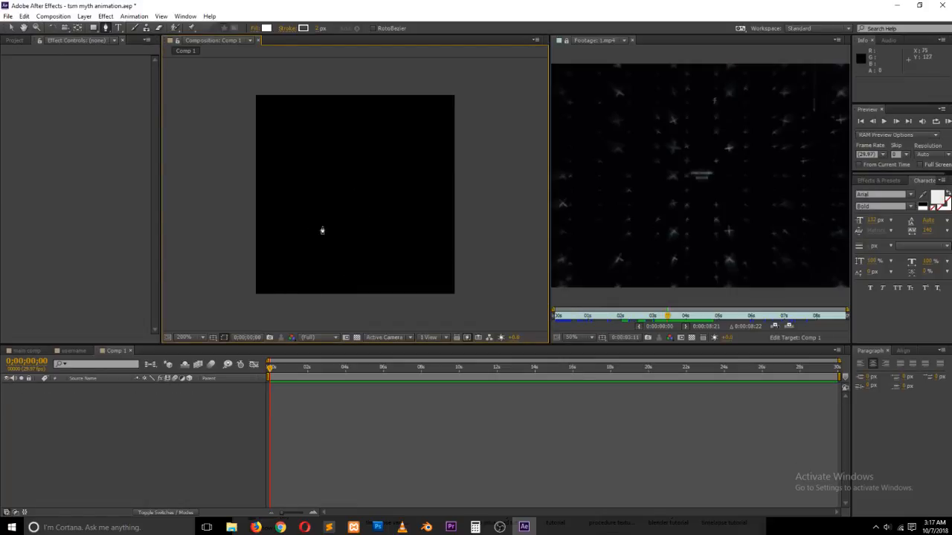
{"action": "left_click", "coordinate": [879, 181]}
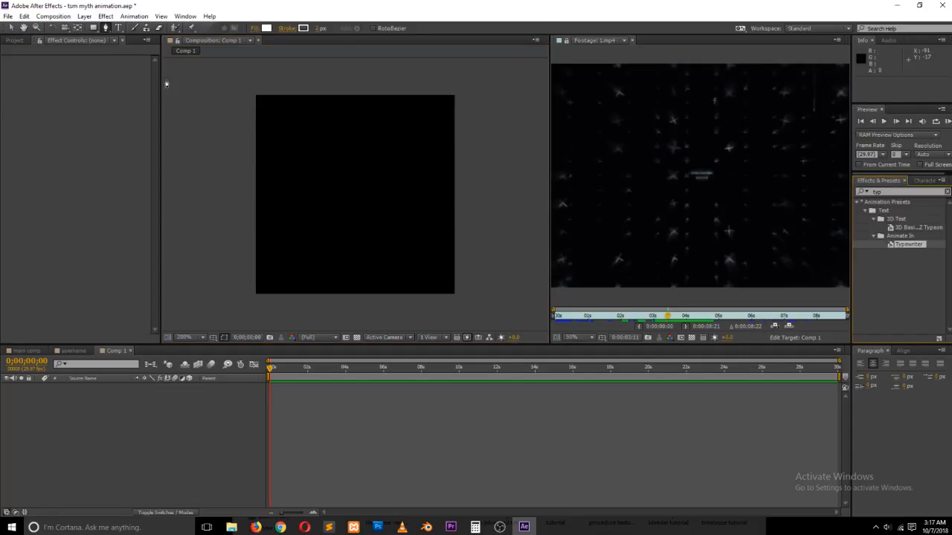
- Add a text layer reading "x" to Comp 1
{"action": "left_click", "coordinate": [119, 27]}
{"action": "left_click", "coordinate": [341, 182]}
{"action": "type", "text": "X"}
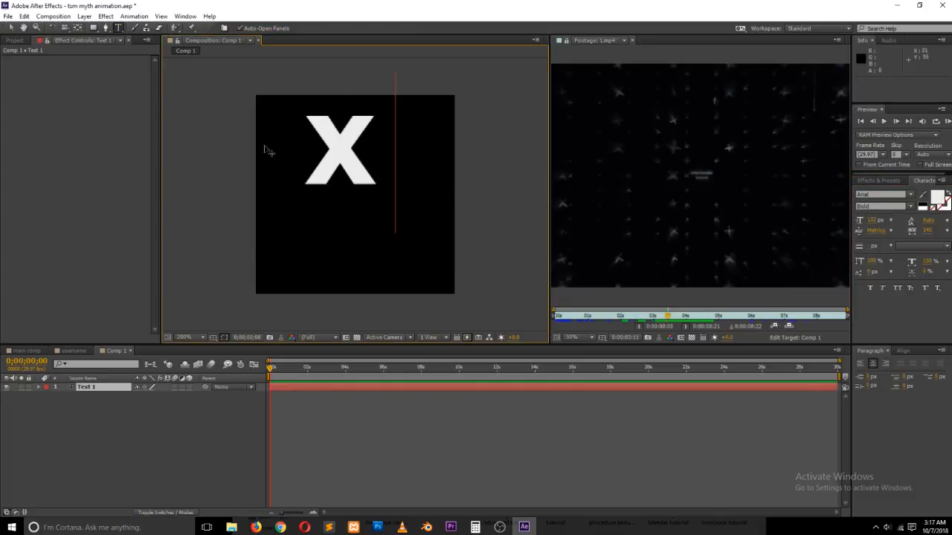
{"action": "left_click", "coordinate": [11, 28]}
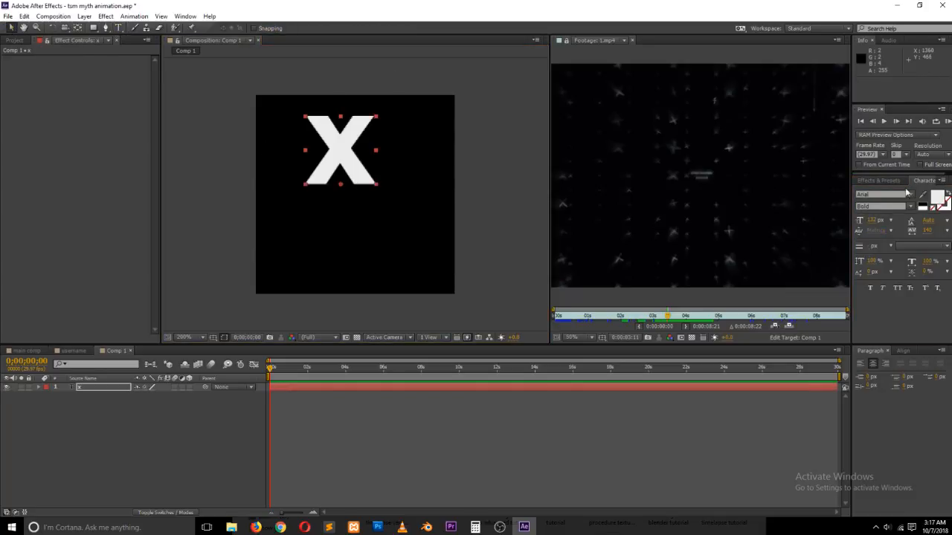
- Browse the fonts for the x text and set it to Blacksword Regular
{"action": "left_click", "coordinate": [891, 194]}
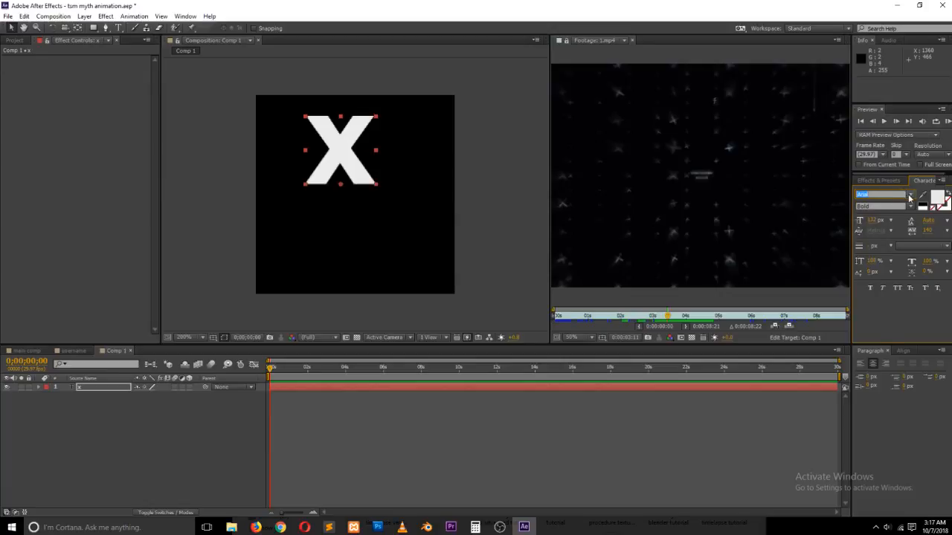
{"action": "left_click", "coordinate": [909, 196]}
{"action": "left_click", "coordinate": [900, 206]}
{"action": "key", "text": "Down"}
{"action": "key", "text": "Down"}
{"action": "key", "text": "Down"}
{"action": "key", "text": "Down"}
{"action": "key", "text": "Down"}
{"action": "key", "text": "Down"}
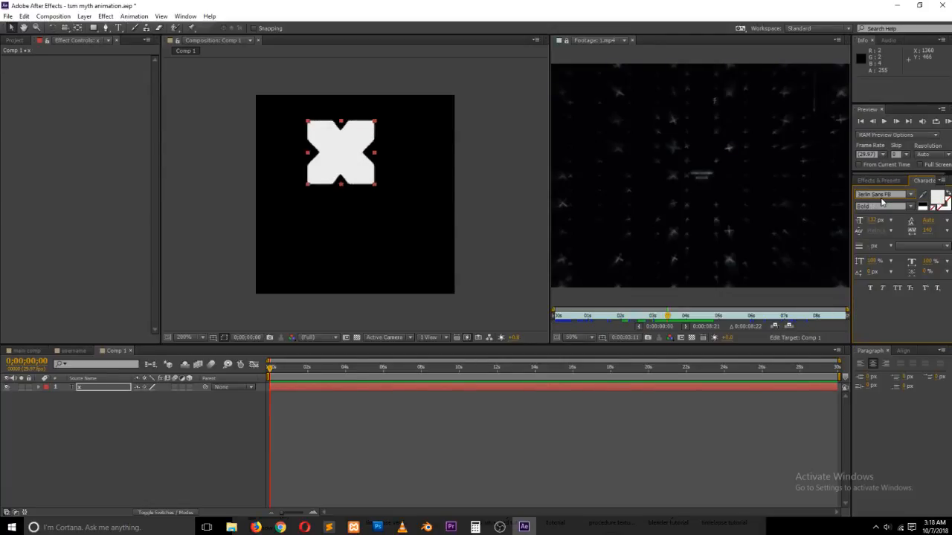
{"action": "key", "text": "Down"}
{"action": "key", "text": "Down"}
{"action": "key", "text": "Down"}
{"action": "key", "text": "Down"}
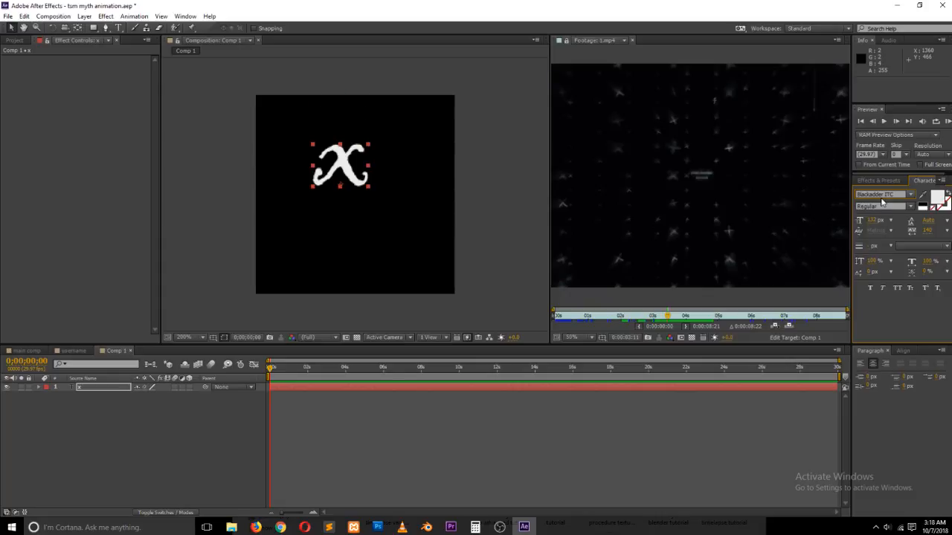
{"action": "key", "text": "Down"}
{"action": "key", "text": "Down"}
{"action": "key", "text": "Down"}
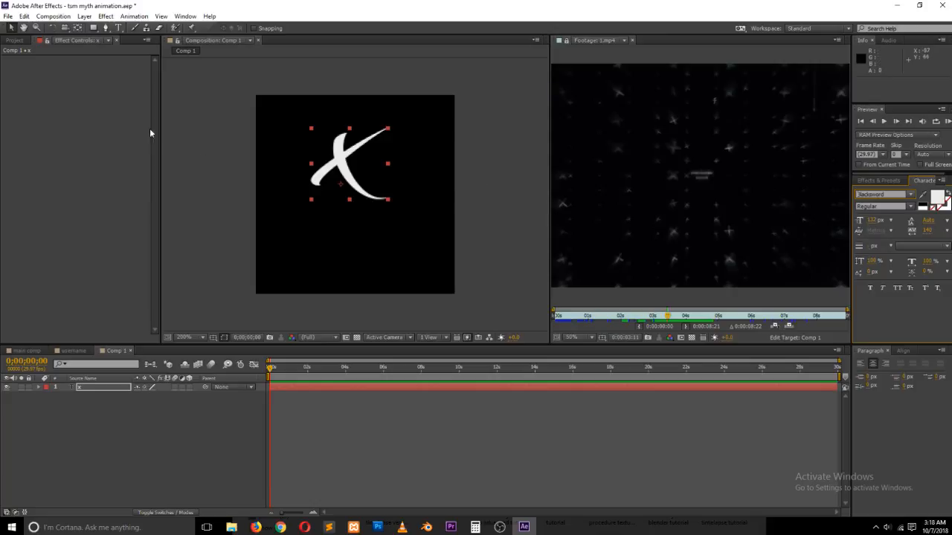
- Scale the x text to 193% and place it at about 72.5, 152.5, checking it against the transparency grid
{"action": "left_click_drag", "start_coordinate": [353, 160], "coordinate": [361, 189]}
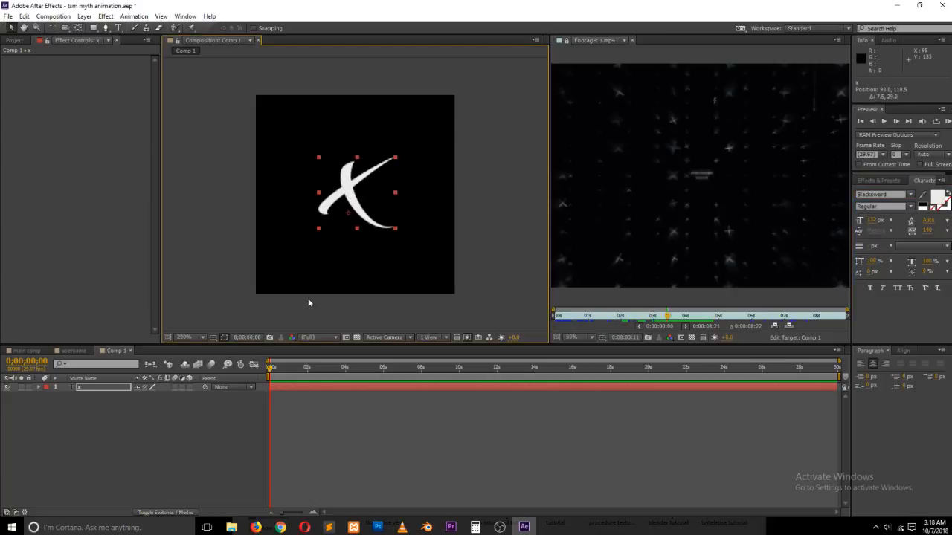
{"action": "key", "text": "s"}
{"action": "left_click_drag", "start_coordinate": [147, 395], "coordinate": [189, 390]}
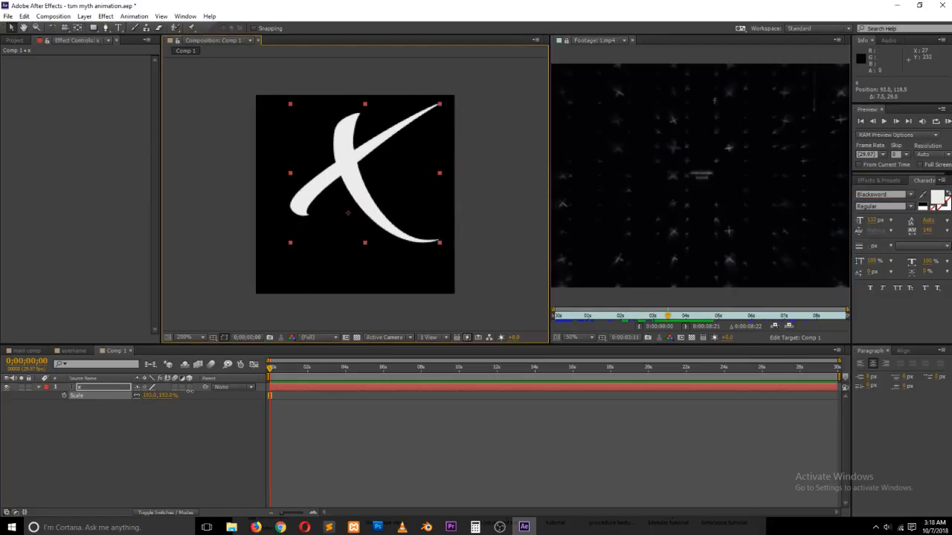
{"action": "left_click_drag", "start_coordinate": [341, 148], "coordinate": [321, 182]}
{"action": "left_click", "coordinate": [357, 339]}
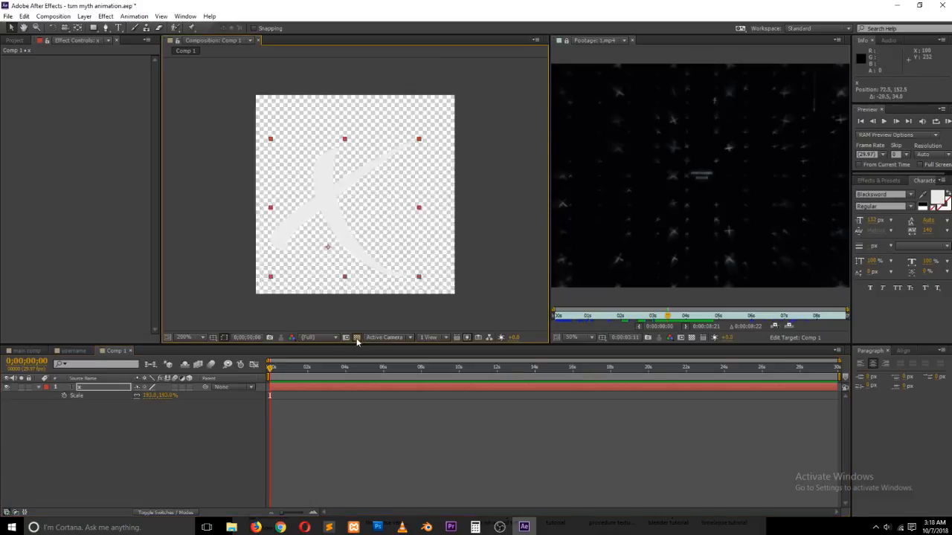
{"action": "left_click", "coordinate": [357, 337]}
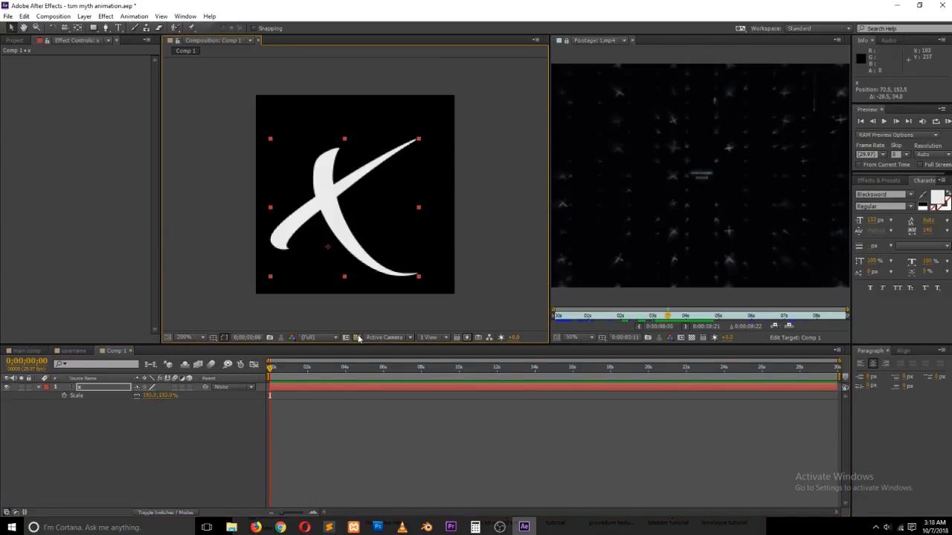
{"action": "left_click", "coordinate": [387, 405]}
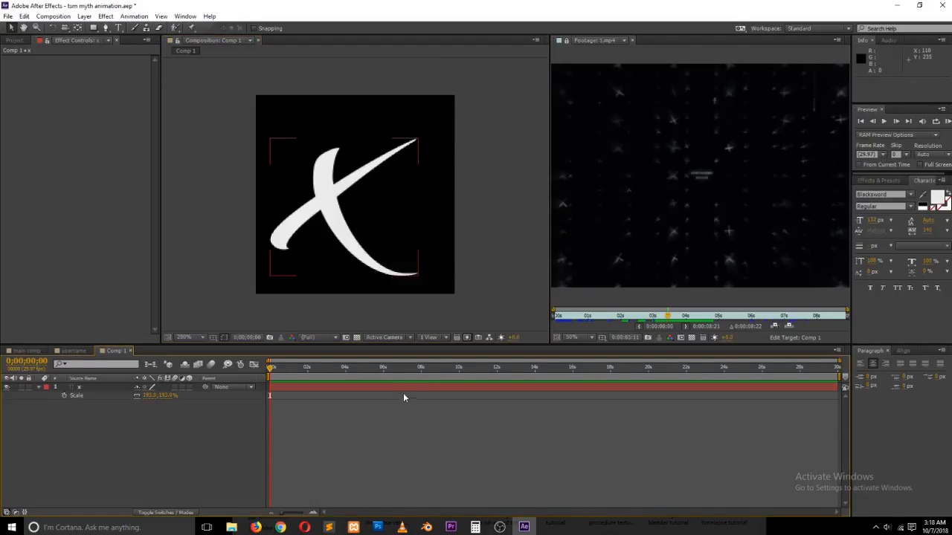
- Collapse the layer properties in the username comp and return to the main comp
{"action": "left_click", "coordinate": [74, 350]}
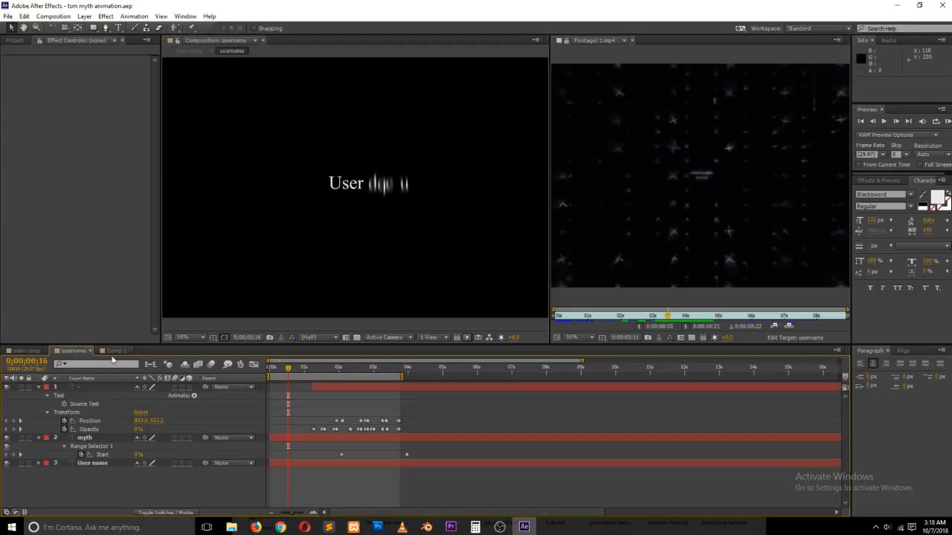
{"action": "left_click", "coordinate": [39, 388]}
{"action": "left_click", "coordinate": [39, 395]}
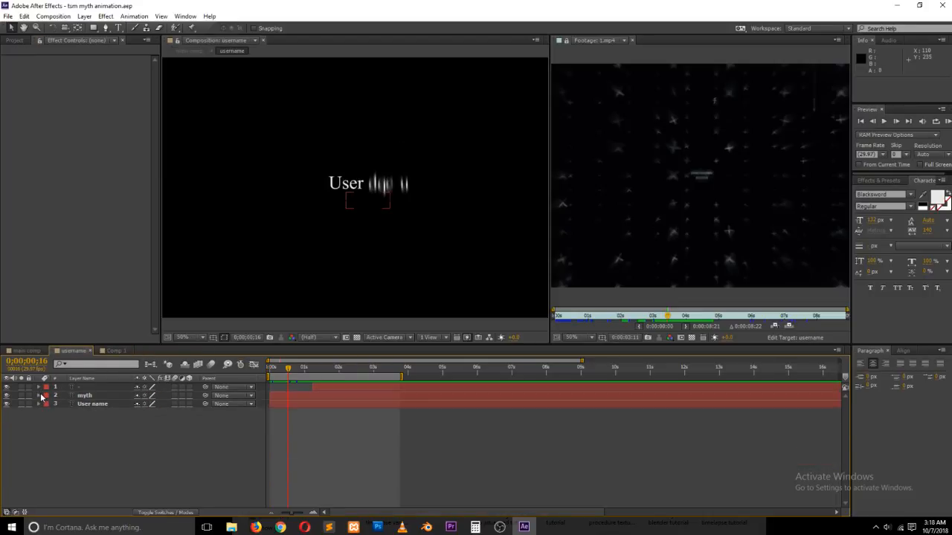
{"action": "left_click", "coordinate": [33, 350]}
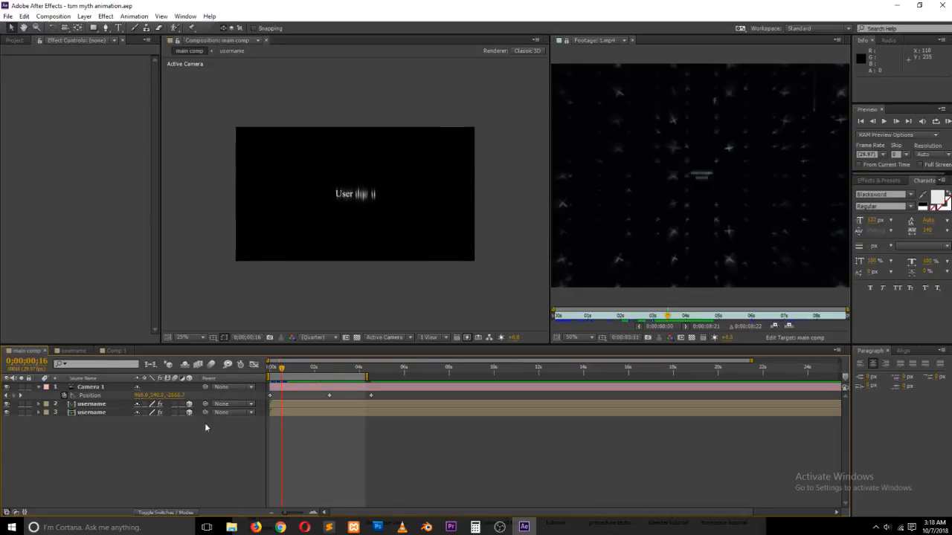
- Open Comp 1 from the project and rename it as x
{"action": "left_click", "coordinate": [18, 41]}
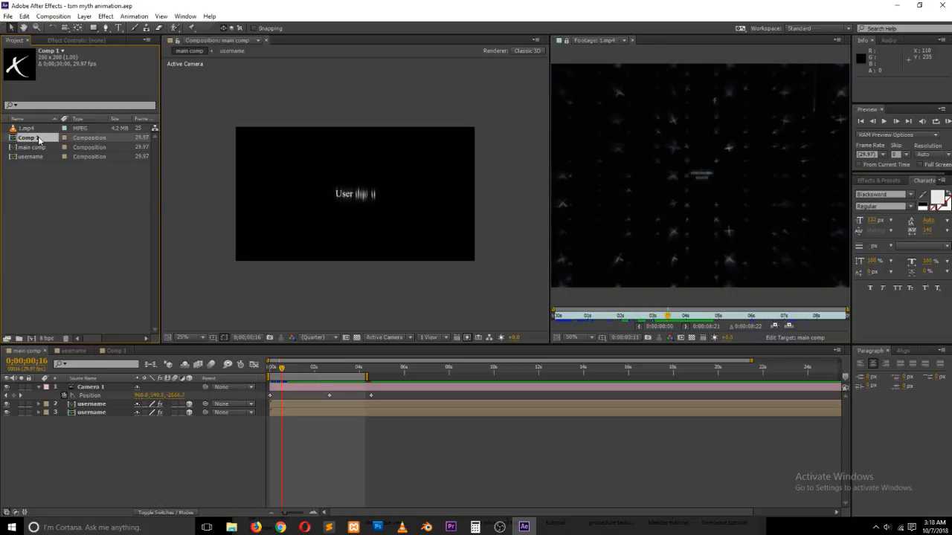
{"action": "double_click", "coordinate": [36, 142]}
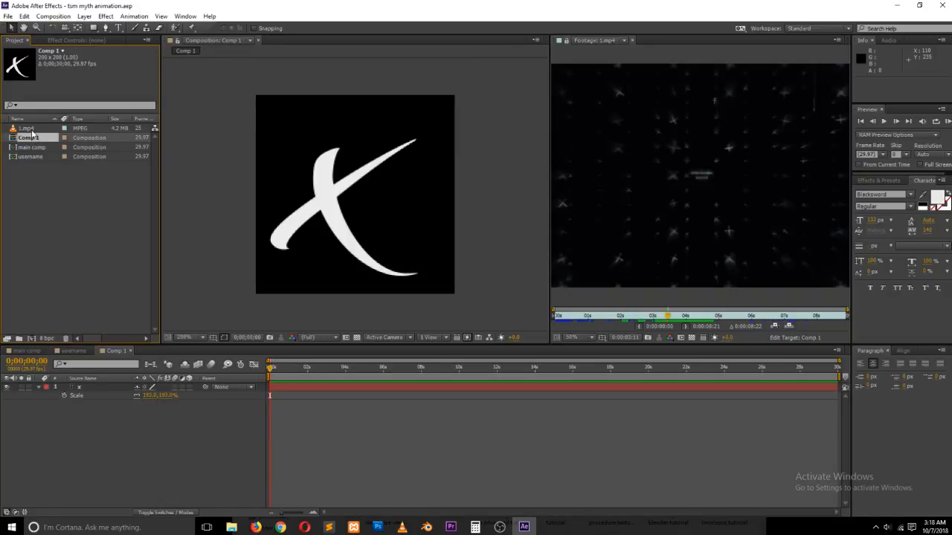
{"action": "key", "text": "Return"}
{"action": "type", "text": "x"}
{"action": "left_click", "coordinate": [91, 208]}
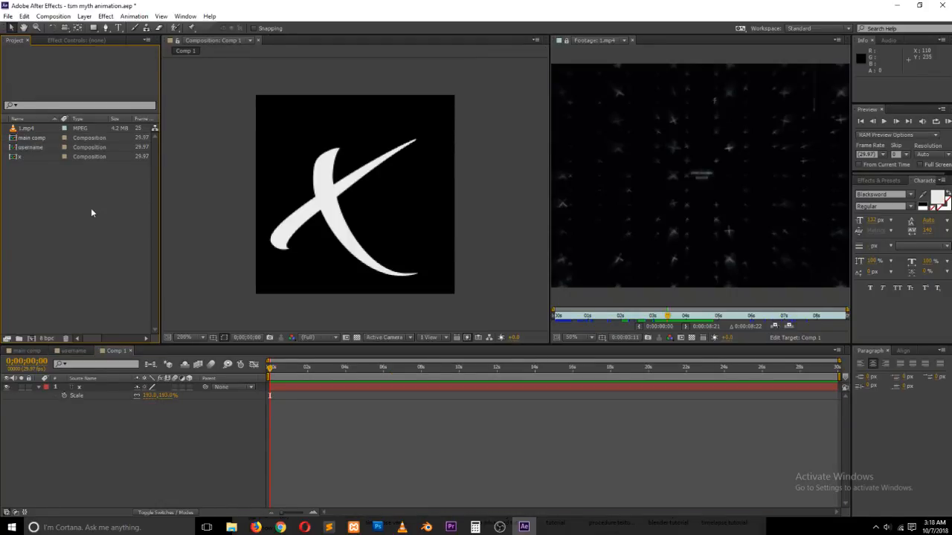
- Add the x comp to the main comp as a layer directly below Camera 1
{"action": "left_click", "coordinate": [26, 350]}
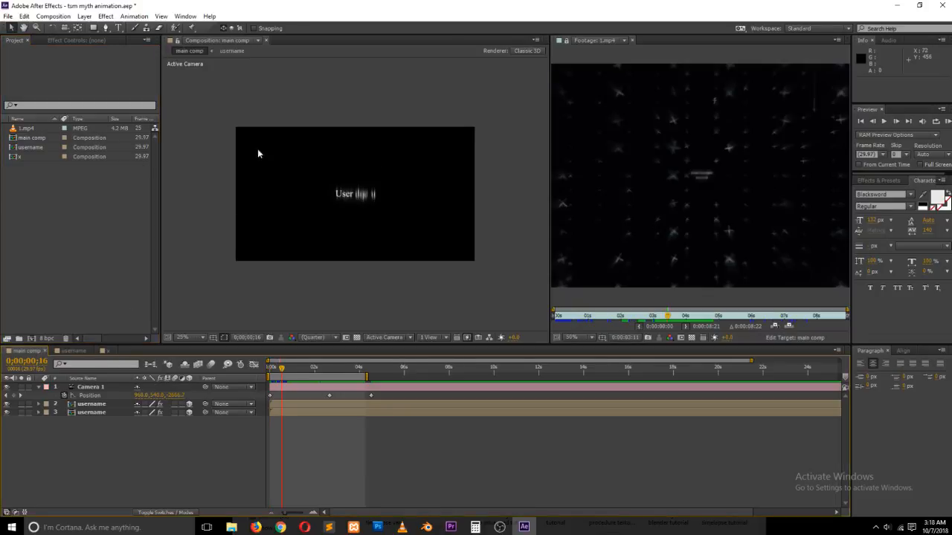
{"action": "left_click", "coordinate": [23, 158]}
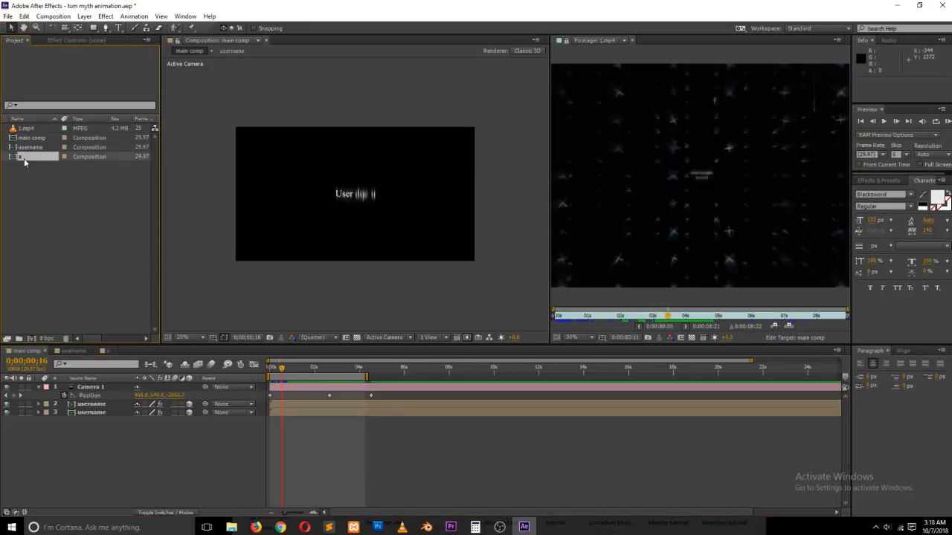
{"action": "left_click_drag", "start_coordinate": [16, 156], "coordinate": [127, 276]}
{"action": "left_click_drag", "start_coordinate": [19, 164], "coordinate": [125, 403]}
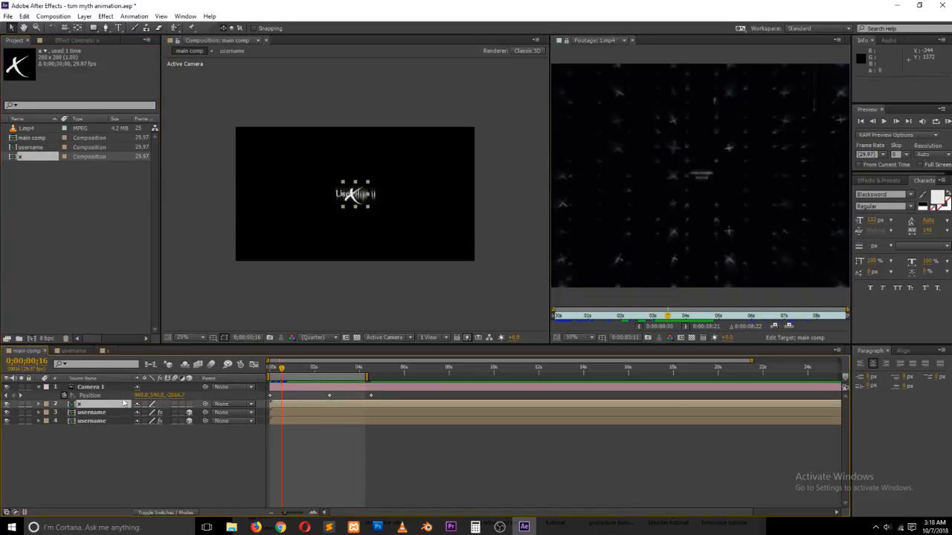
- Move the x layer to the upper-left area of the main comp, at about 292, 64
{"action": "left_click_drag", "start_coordinate": [351, 196], "coordinate": [268, 136]}
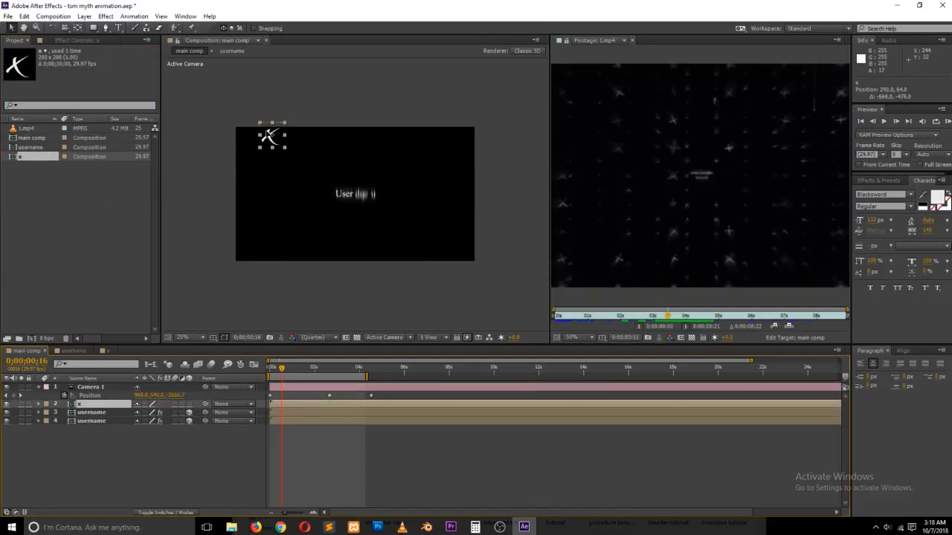
{"action": "left_click", "coordinate": [883, 180]}
{"action": "left_click", "coordinate": [888, 192]}
{"action": "type", "text": "typ"}
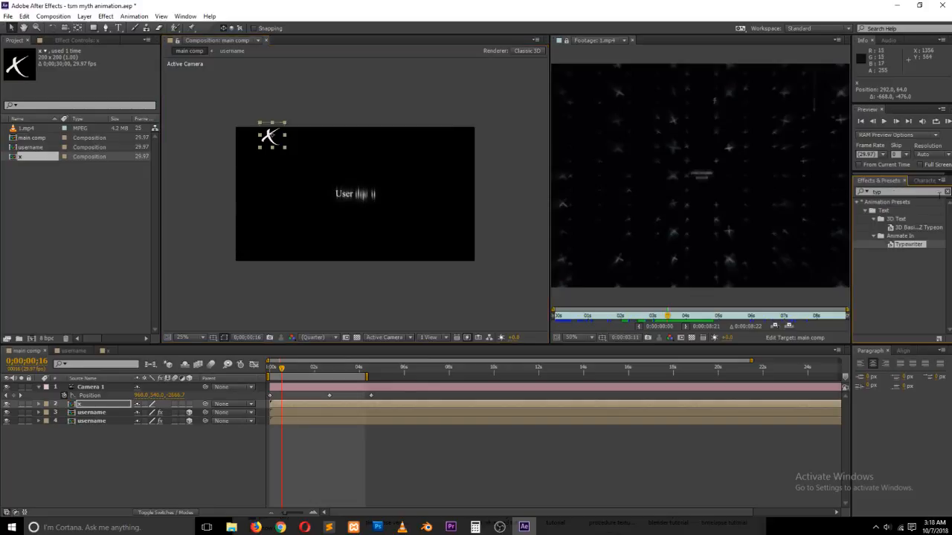
{"action": "left_click", "coordinate": [947, 192]}
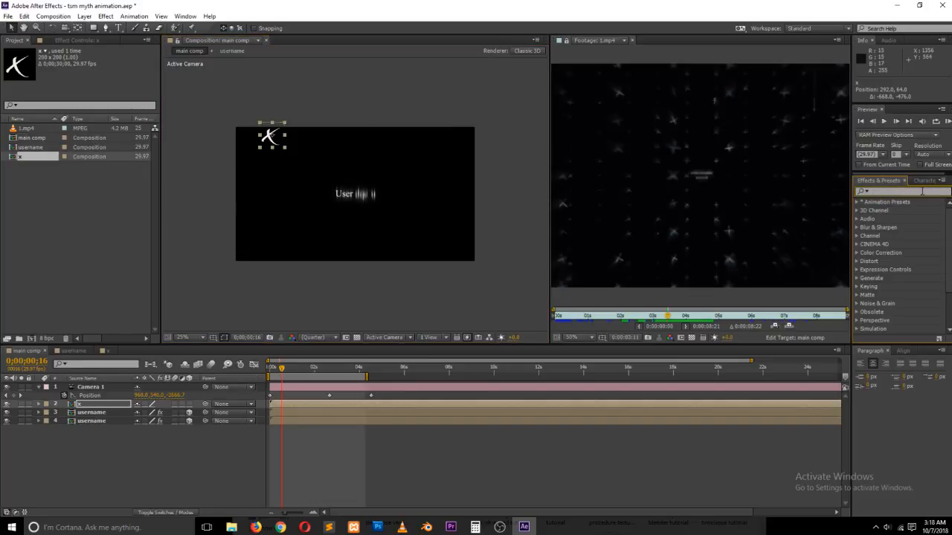
{"action": "left_click", "coordinate": [84, 17]}
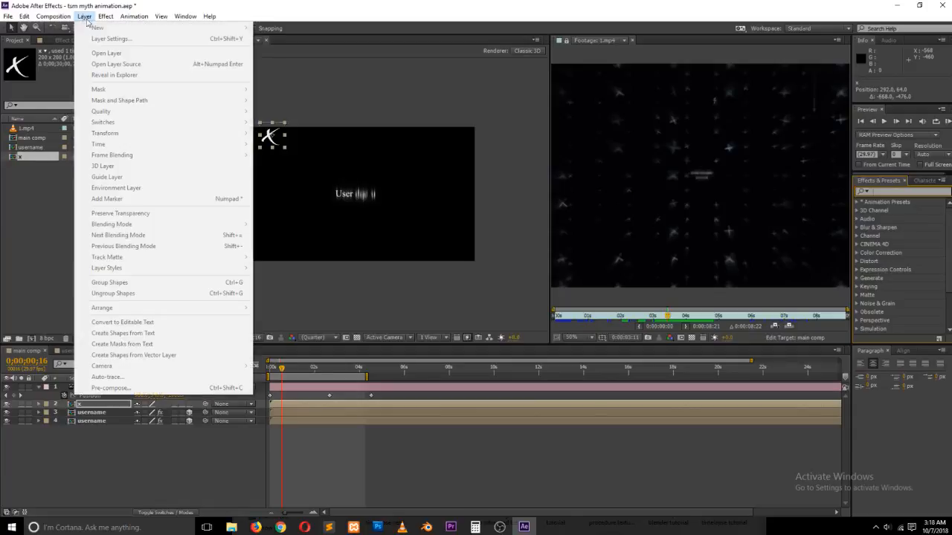
{"action": "mouse_move", "coordinate": [104, 18]}
{"action": "left_click", "coordinate": [243, 446]}
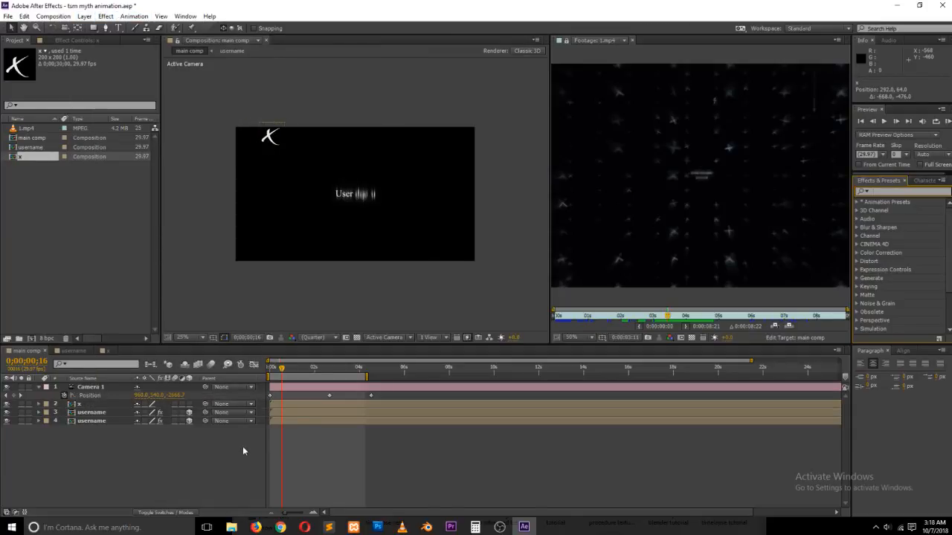
{"action": "left_click", "coordinate": [92, 406]}
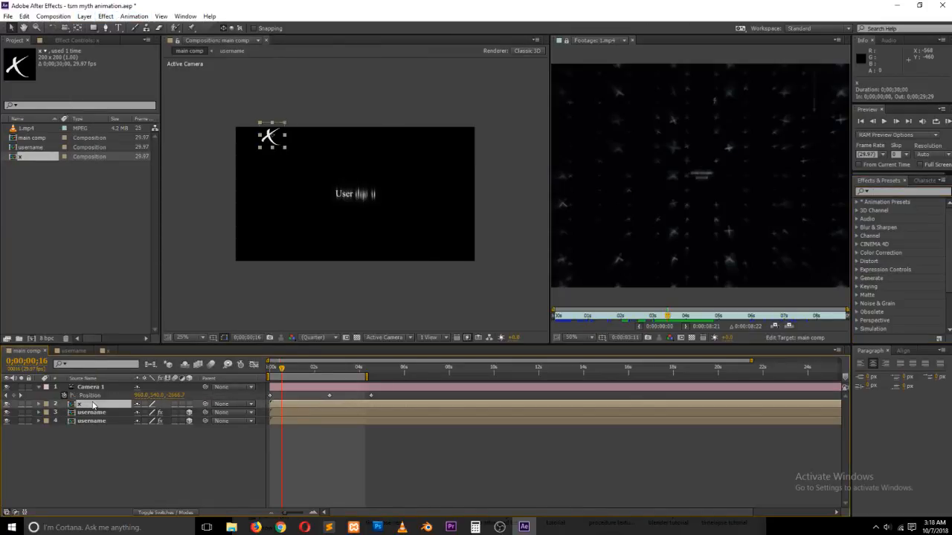
{"action": "left_click", "coordinate": [105, 17]}
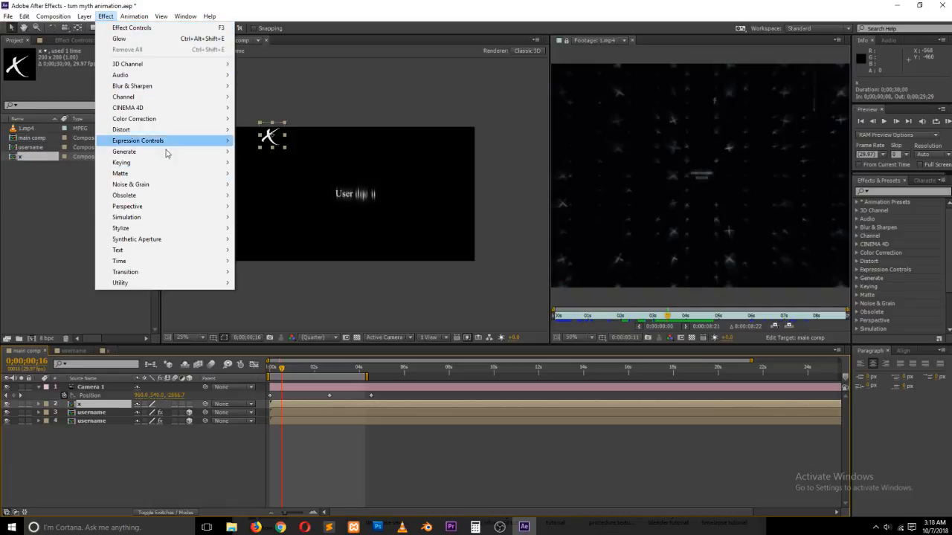
{"action": "mouse_move", "coordinate": [169, 154]}
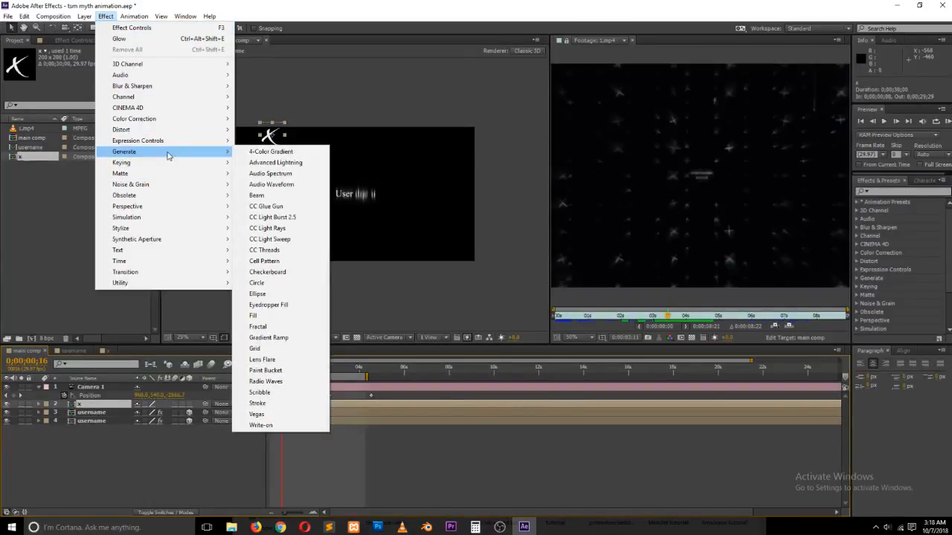
- Search the effects and presets for "tile"
{"action": "left_click", "coordinate": [892, 191]}
{"action": "type", "text": "til"}
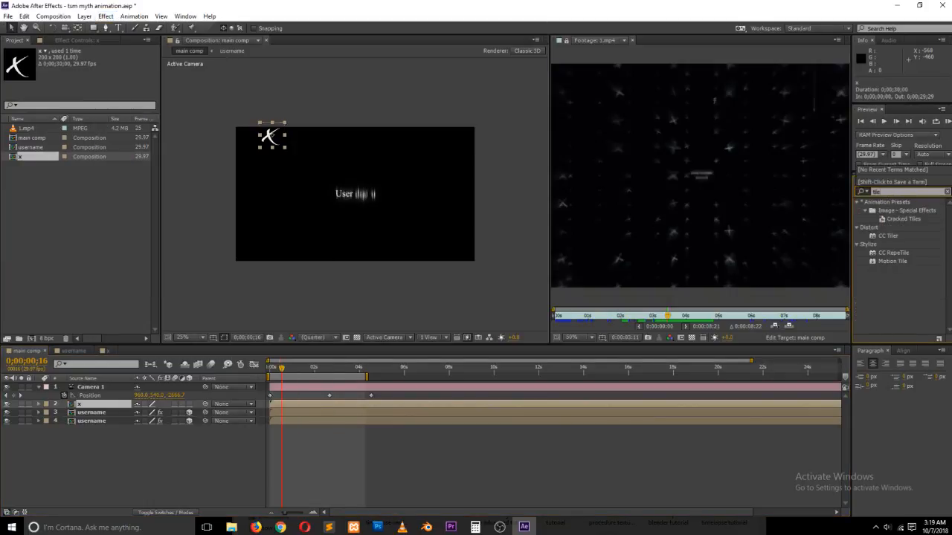
{"action": "type", "text": "e"}
- Apply CC RepeTile to the x layer and set its Expand Down to about 1991 to repeat the x downwards
{"action": "left_click", "coordinate": [894, 253]}
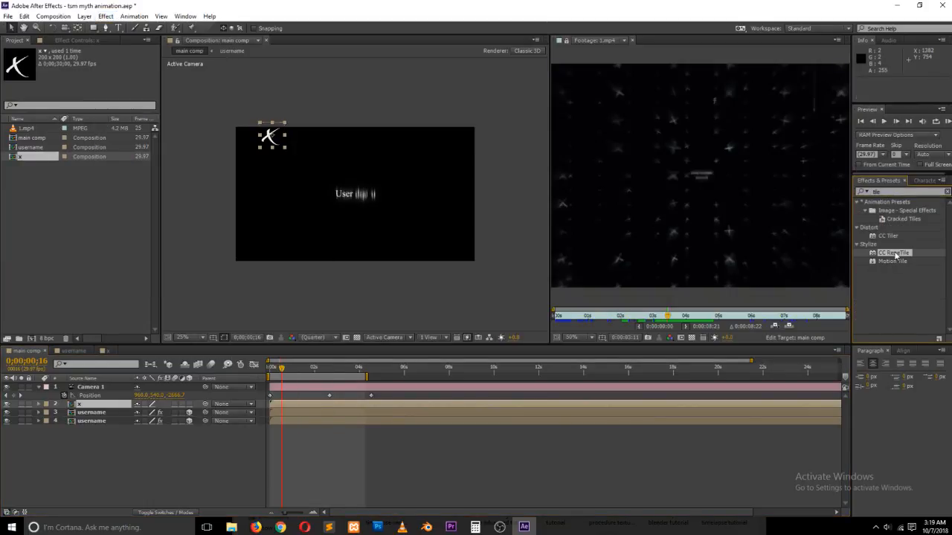
{"action": "left_click_drag", "start_coordinate": [910, 257], "coordinate": [278, 137]}
{"action": "left_click", "coordinate": [267, 134]}
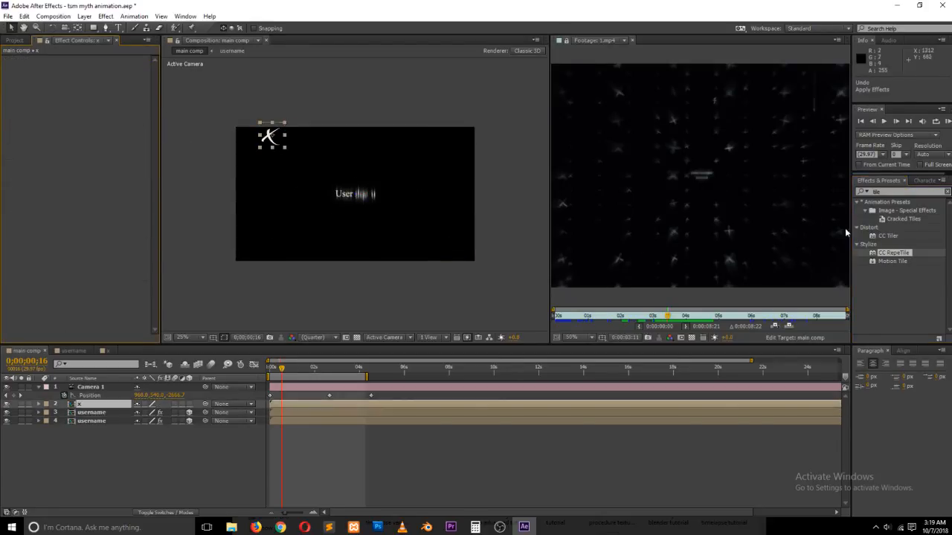
{"action": "left_click_drag", "start_coordinate": [885, 256], "coordinate": [272, 138]}
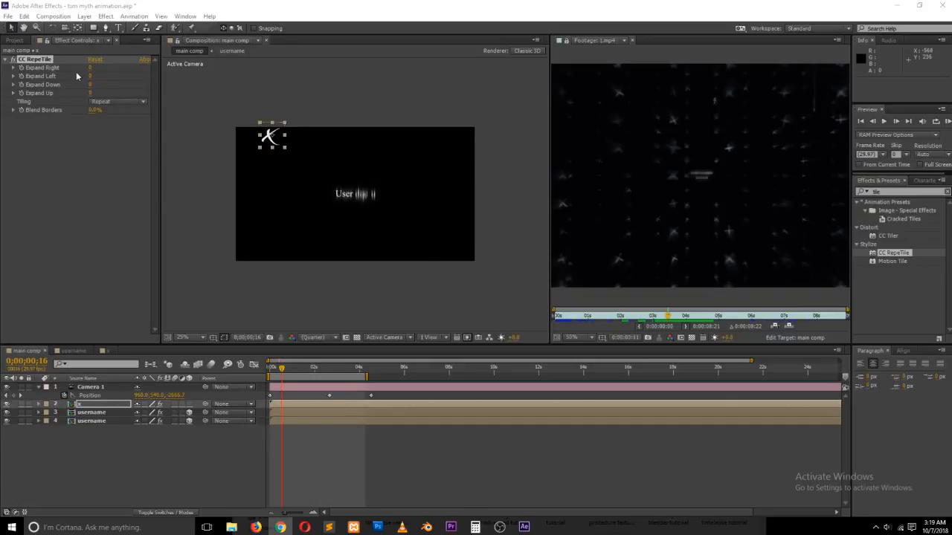
{"action": "mouse_move", "coordinate": [90, 67]}
{"action": "left_mouse_down"}
{"action": "mouse_move", "coordinate": [502, 79]}
{"action": "mouse_move", "coordinate": [127, 70]}
{"action": "mouse_move", "coordinate": [88, 79]}
{"action": "left_mouse_up"}
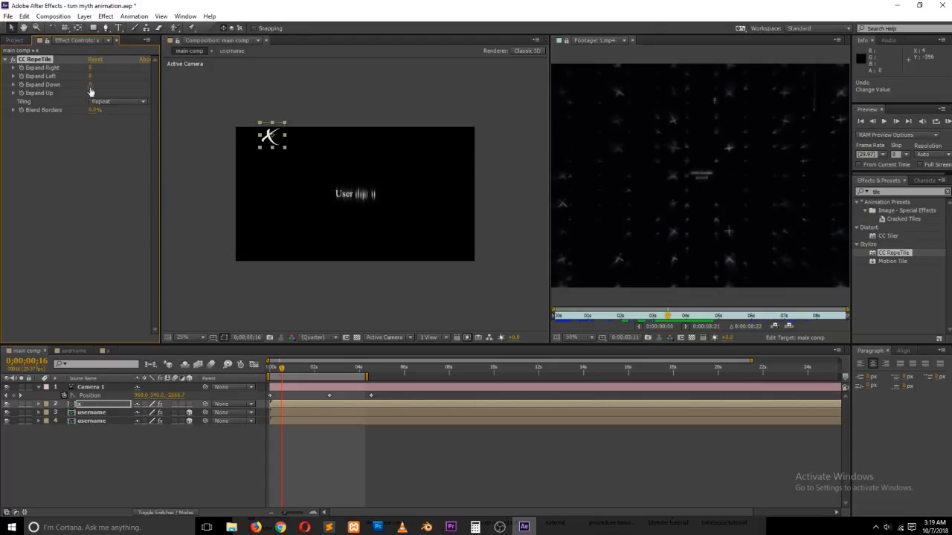
{"action": "left_click_drag", "start_coordinate": [90, 88], "coordinate": [723, 84]}
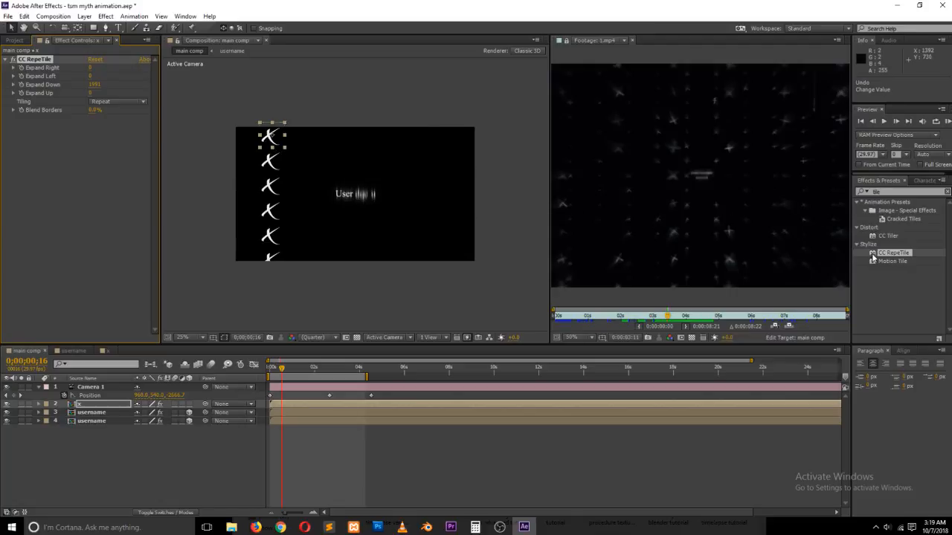
- Add Motion Tile after CC RepeTile on the x layer, with CC RepeTile disabled, and set Output Height to 2050
{"action": "left_click_drag", "start_coordinate": [881, 262], "coordinate": [20, 59]}
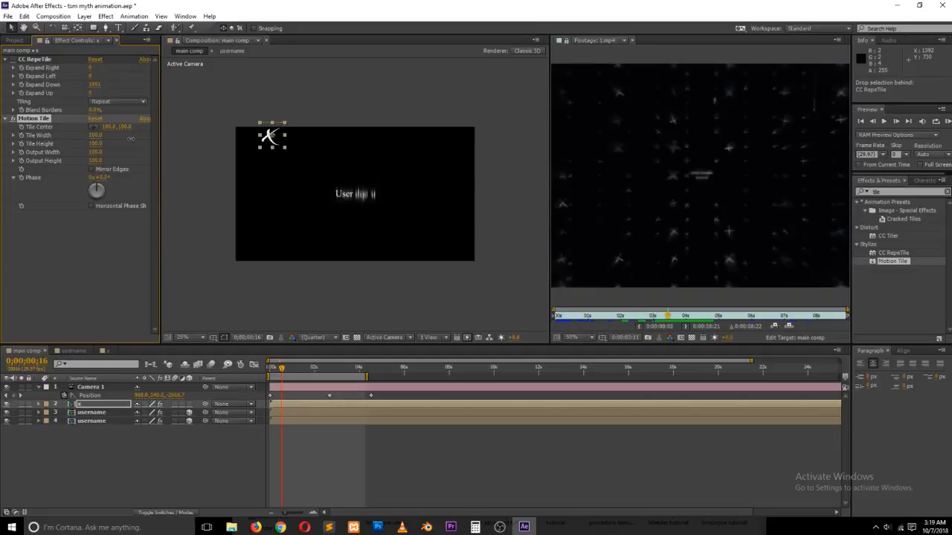
{"action": "key", "text": "ctrl+z"}
{"action": "left_click_drag", "start_coordinate": [97, 162], "coordinate": [196, 166]}
{"action": "left_click_drag", "start_coordinate": [107, 179], "coordinate": [109, 141]}
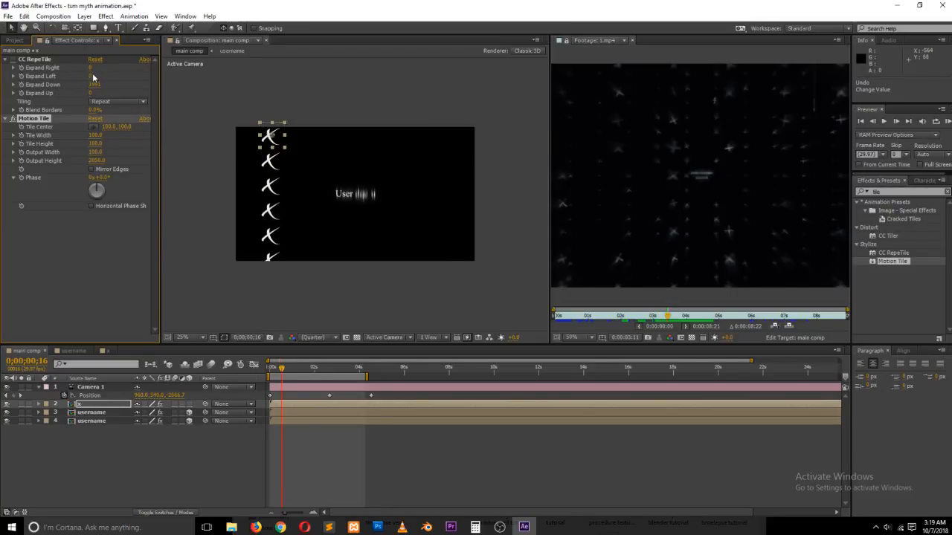
- Try expanding CC RepeTile to the left and right with the effect re-enabled, and delete it from the x layer
{"action": "mouse_move", "coordinate": [90, 77]}
{"action": "left_mouse_down"}
{"action": "mouse_move", "coordinate": [121, 78]}
{"action": "mouse_move", "coordinate": [96, 66]}
{"action": "left_mouse_up"}
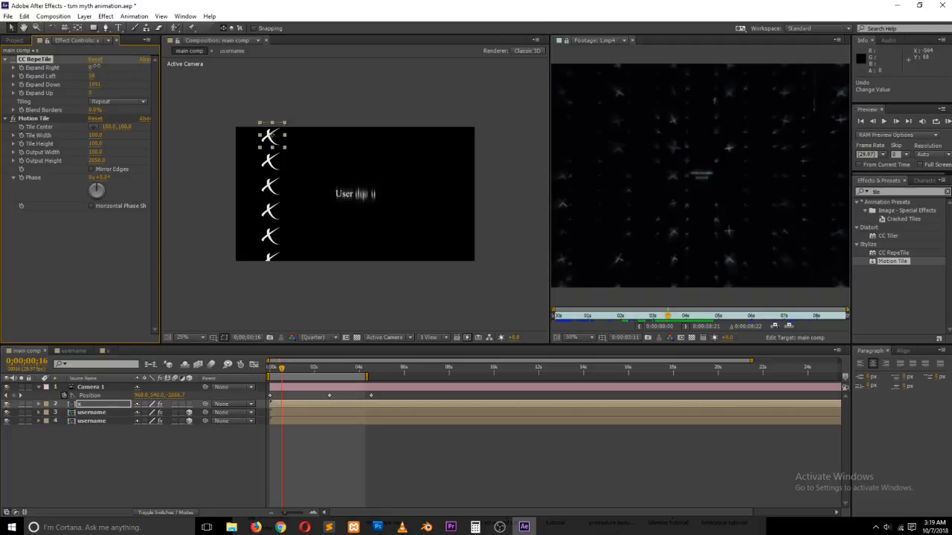
{"action": "left_click", "coordinate": [12, 59]}
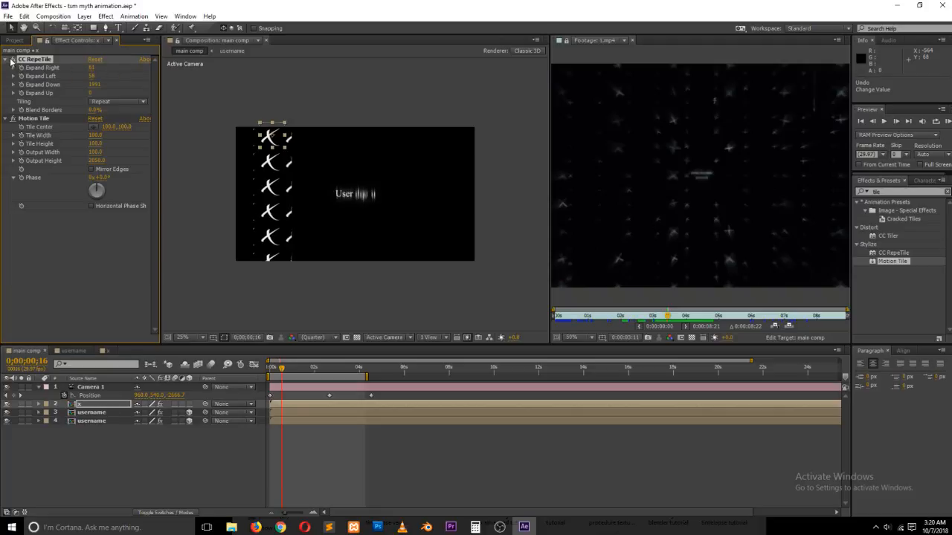
{"action": "left_click_drag", "start_coordinate": [20, 59], "coordinate": [30, 60]}
{"action": "key", "text": "Delete"}
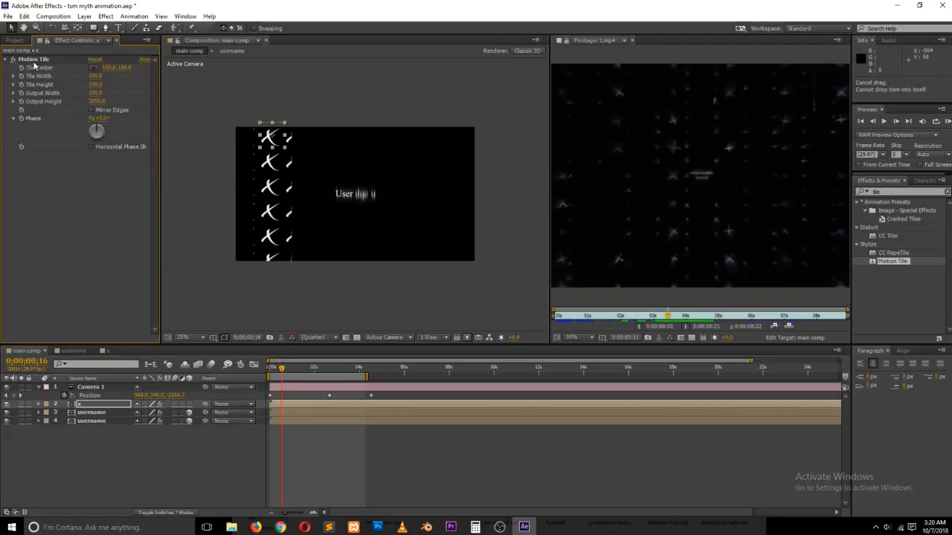
- Reset Motion Tile on the x layer and set its Output Height to 1960, keeping the default tile size
{"action": "left_click", "coordinate": [94, 60]}
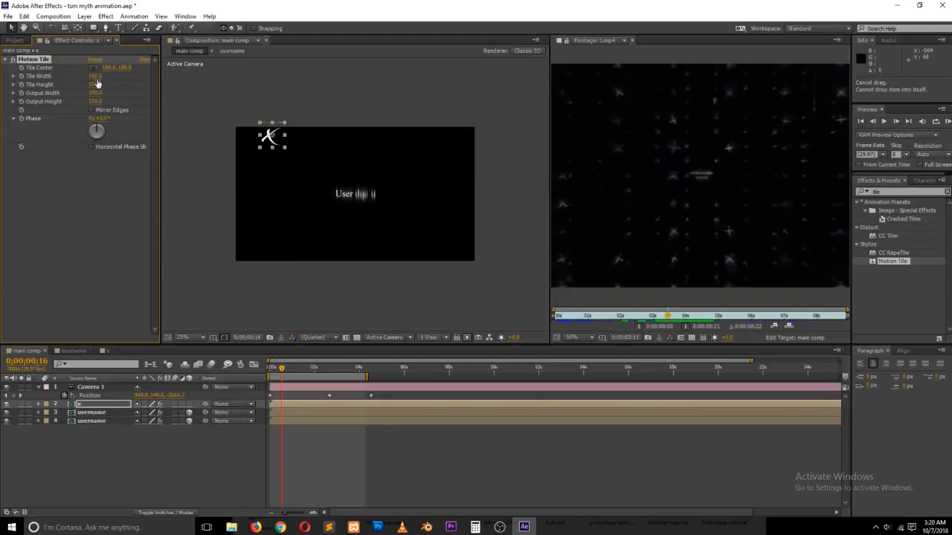
{"action": "left_click_drag", "start_coordinate": [95, 85], "coordinate": [97, 85]}
{"action": "left_click_drag", "start_coordinate": [173, 80], "coordinate": [171, 81]}
{"action": "key", "text": "ctrl+z"}
{"action": "left_click_drag", "start_coordinate": [95, 101], "coordinate": [157, 98]}
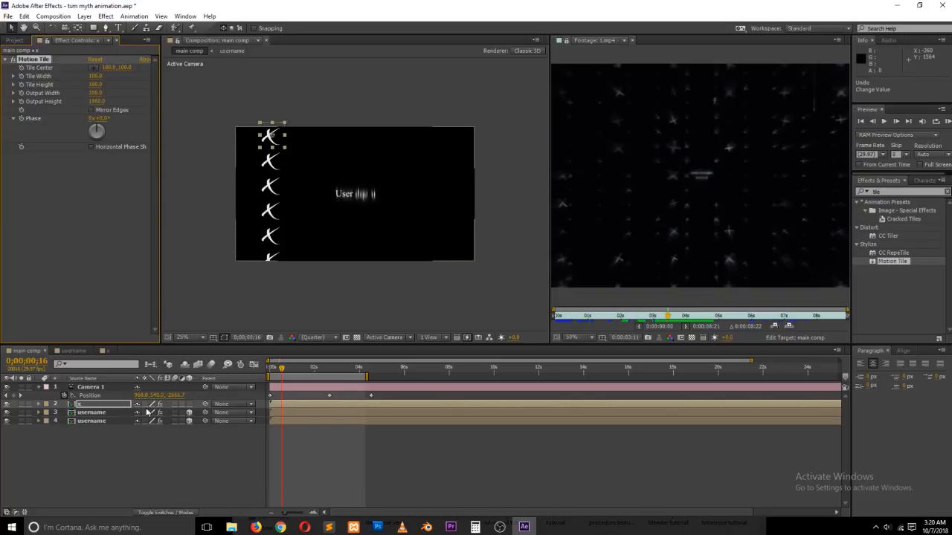
- Make the x layer 3D and check the camera move on it at 0;00;02;26
{"action": "left_click", "coordinate": [114, 404]}
{"action": "left_click", "coordinate": [189, 405]}
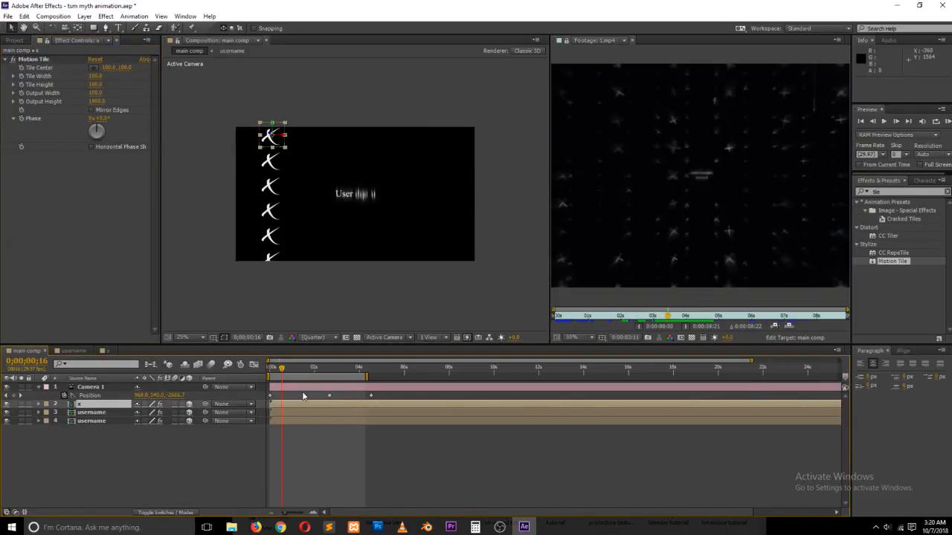
{"action": "left_click_drag", "start_coordinate": [301, 371], "coordinate": [334, 369]}
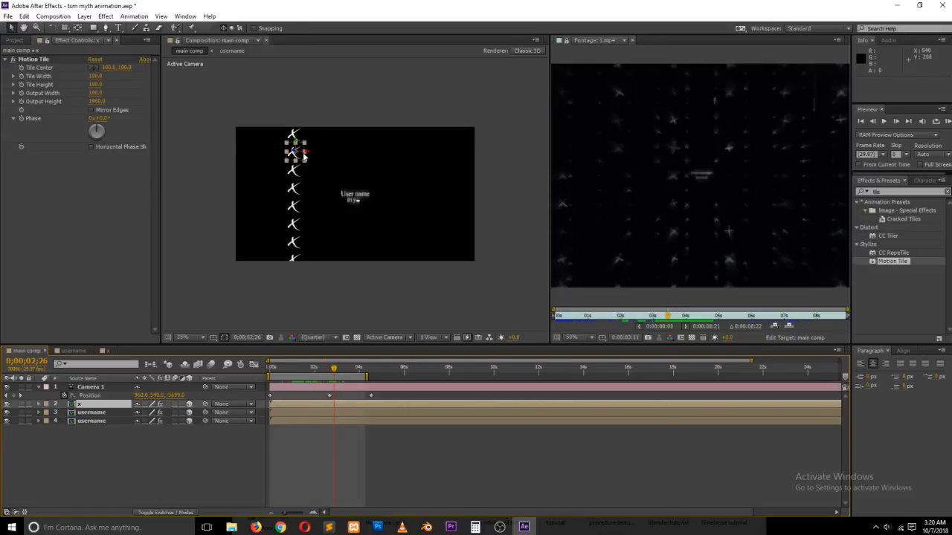
- Undo a trial resize of the x layer made in the composition view, and save the project
{"action": "left_click_drag", "start_coordinate": [305, 153], "coordinate": [287, 153]}
{"action": "key", "text": "ctrl+z"}
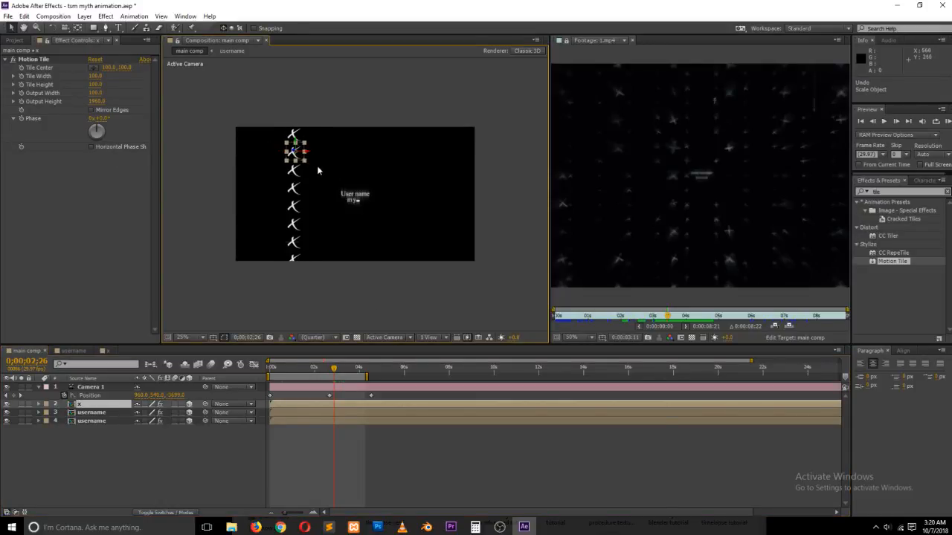
{"action": "key", "text": "ctrl+s"}
- Go back to 0;00;01;19 and set the x layer's scale to 78%
{"action": "left_click_drag", "start_coordinate": [334, 368], "coordinate": [307, 372]}
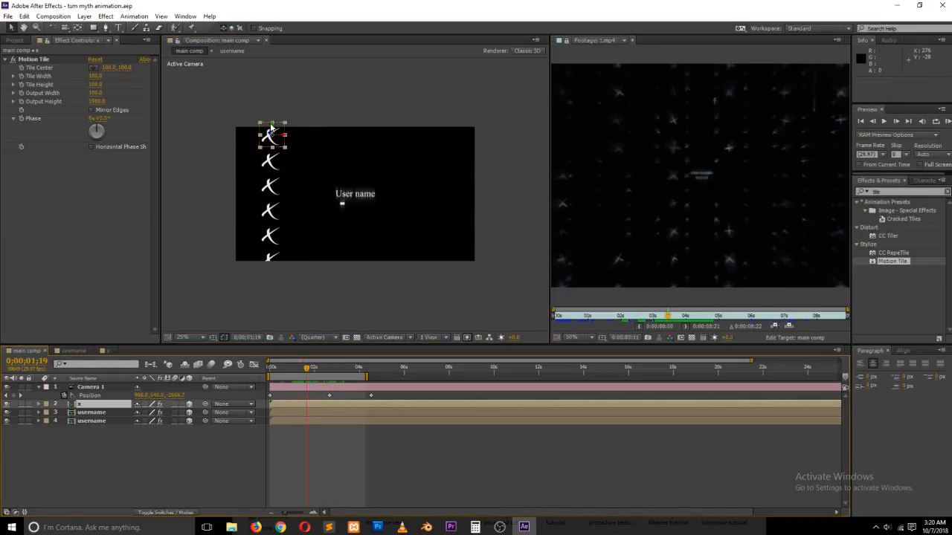
{"action": "key", "text": "s"}
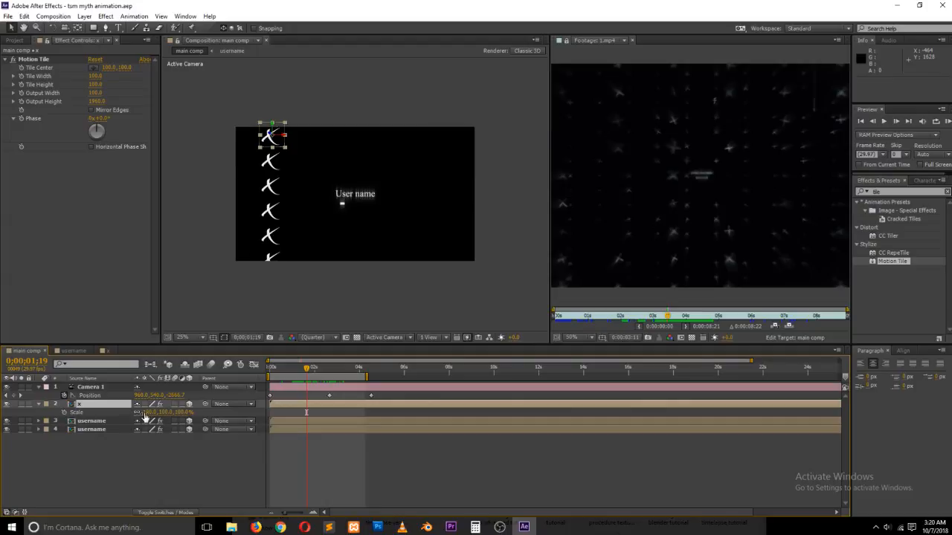
{"action": "mouse_move", "coordinate": [147, 413]}
{"action": "left_mouse_down"}
{"action": "mouse_move", "coordinate": [128, 412]}
{"action": "mouse_move", "coordinate": [141, 413]}
{"action": "left_mouse_up"}
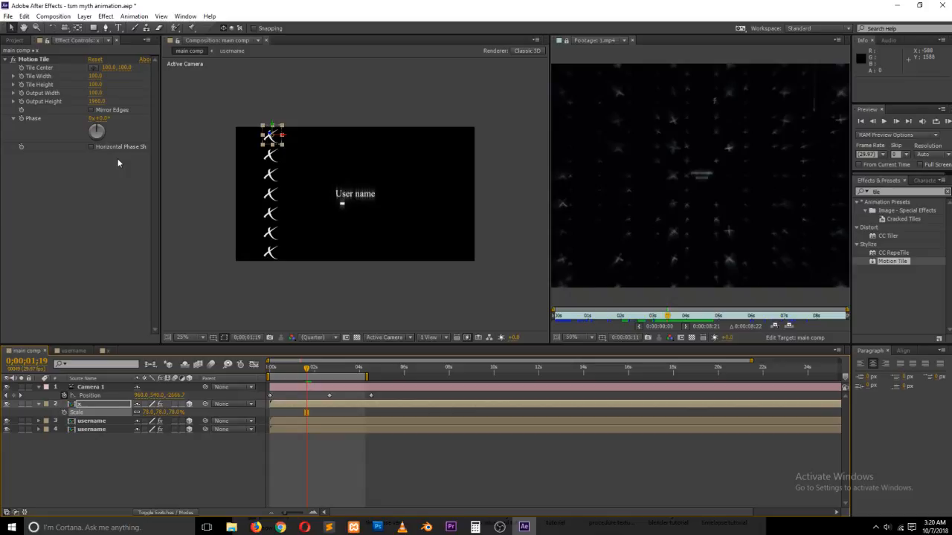
- Open the x comp to inspect its x text layer, and return to the main comp
{"action": "double_click", "coordinate": [79, 405]}
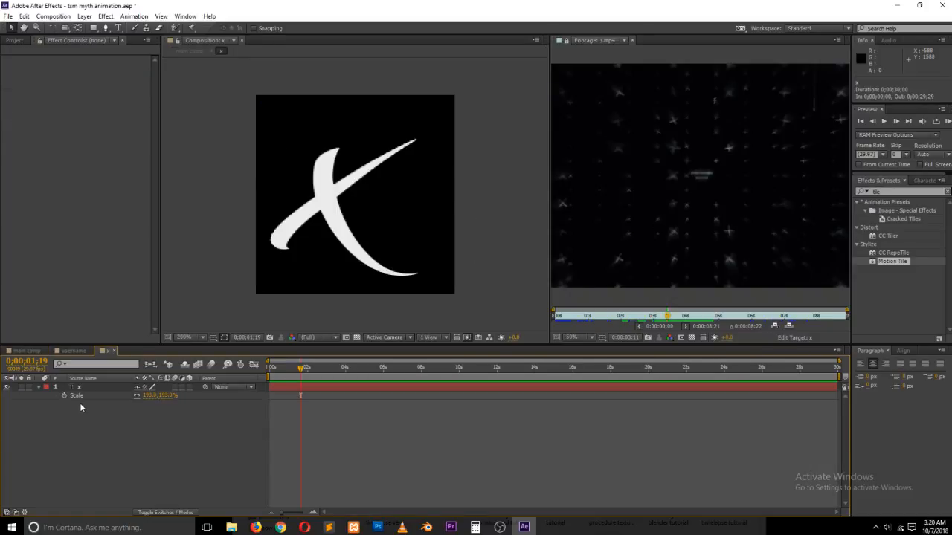
{"action": "left_click", "coordinate": [79, 398]}
{"action": "left_click", "coordinate": [85, 389]}
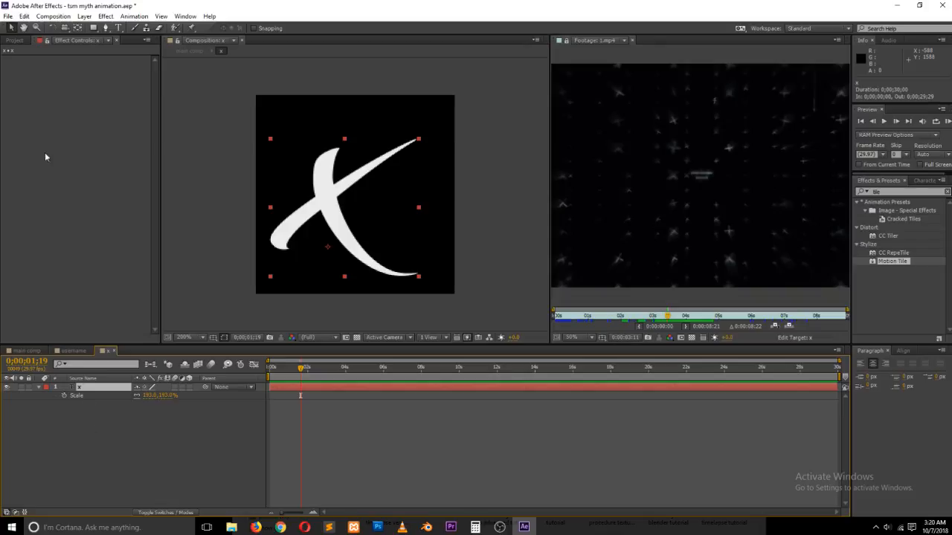
{"action": "left_click", "coordinate": [13, 41]}
{"action": "left_click", "coordinate": [108, 419]}
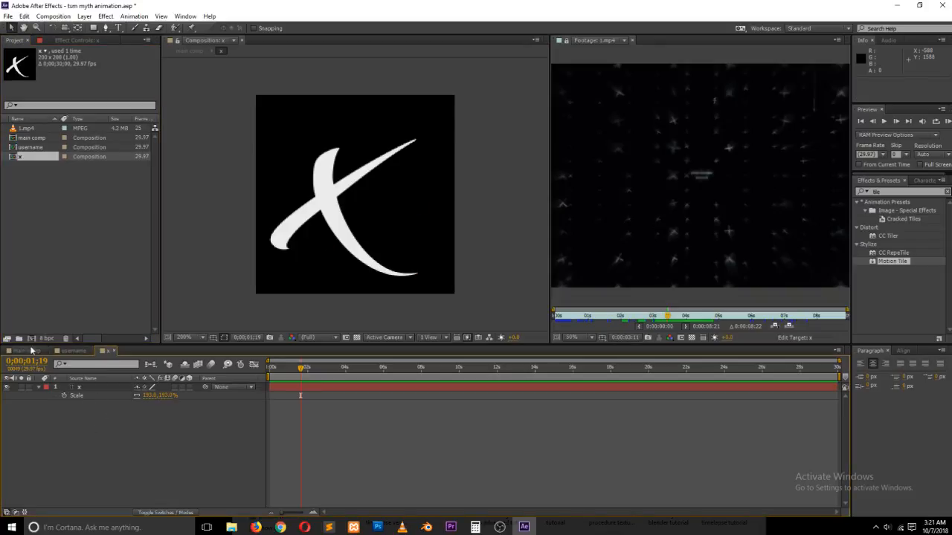
{"action": "left_click", "coordinate": [29, 350]}
- Pre-compose the x layer as x Comp 1, leaving all attributes in the main comp
{"action": "left_click", "coordinate": [90, 402]}
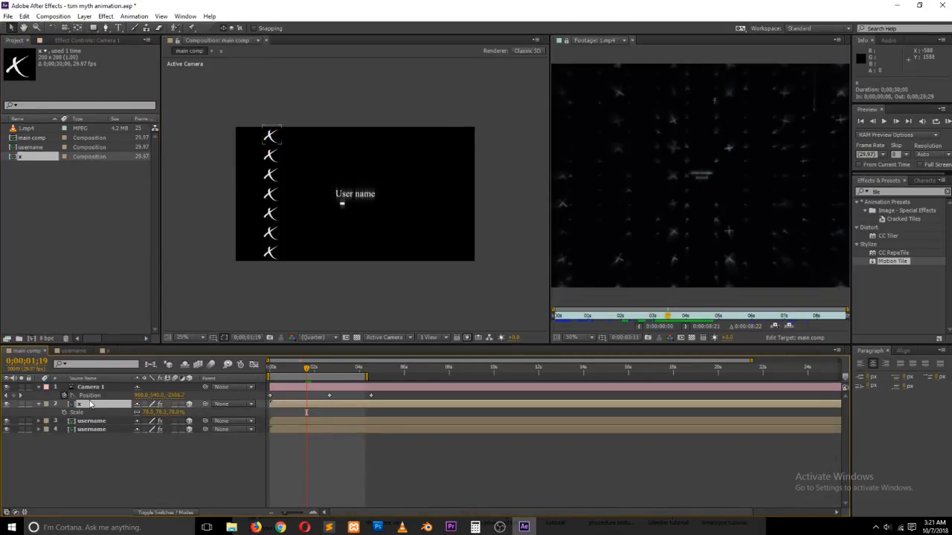
{"action": "key", "text": "ctrl+shift+c"}
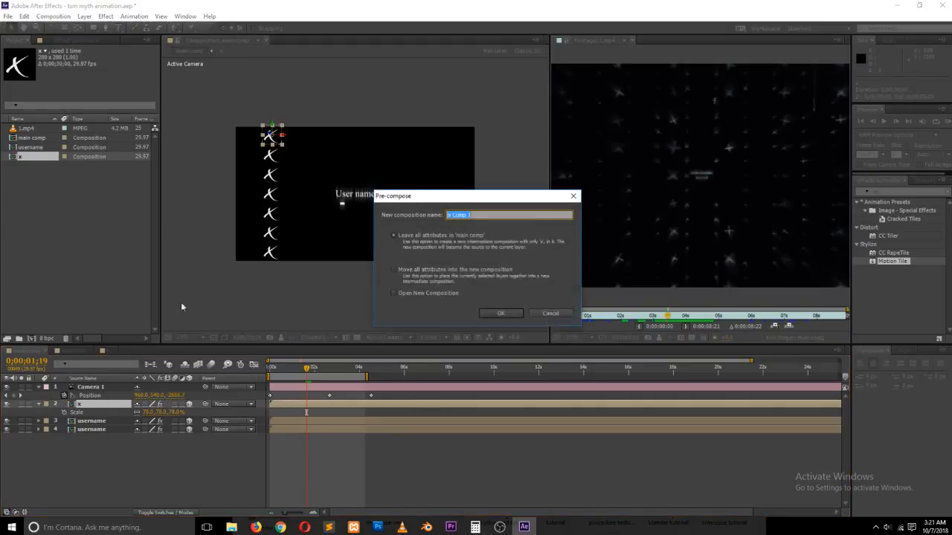
{"action": "left_click", "coordinate": [501, 313]}
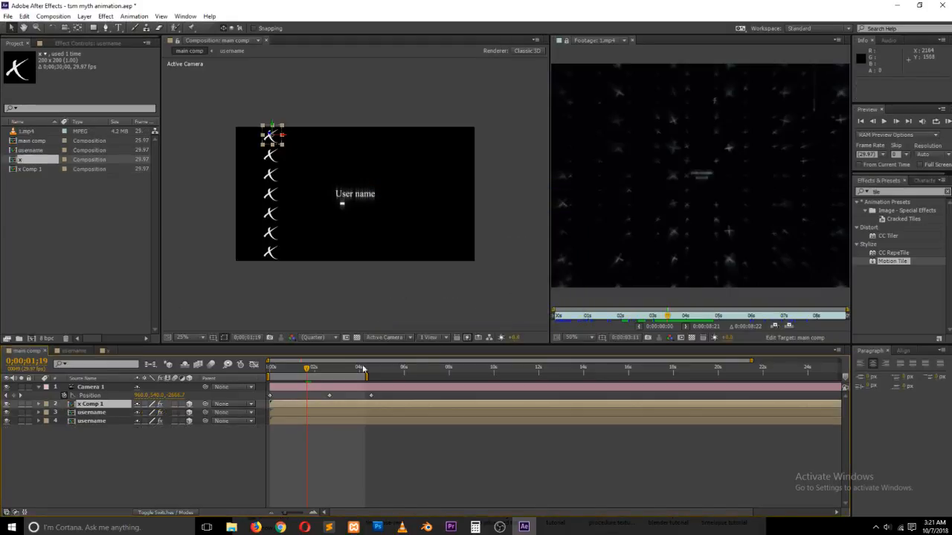
- Open x Comp 1 and set its composition size to 1920 px wide by 1080 px high
{"action": "left_click", "coordinate": [104, 408]}
{"action": "double_click", "coordinate": [105, 405]}
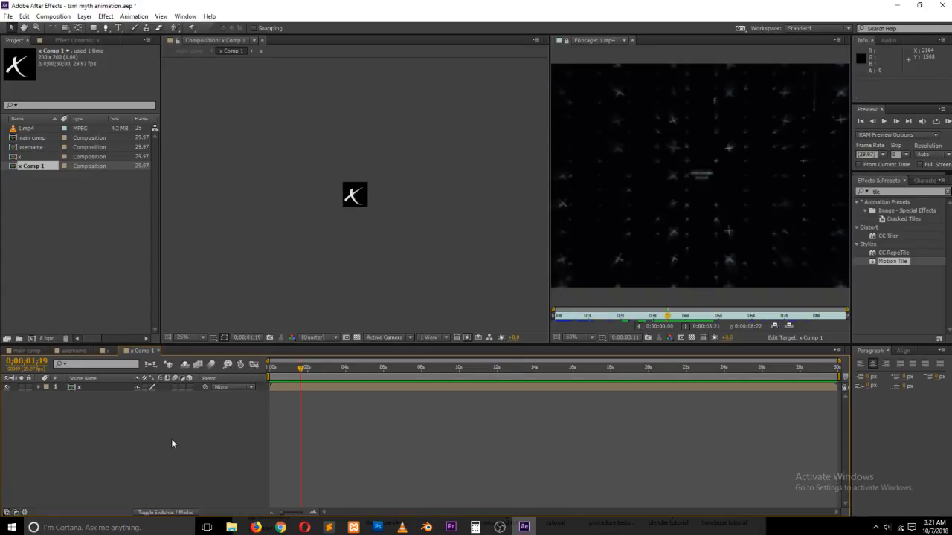
{"action": "key", "text": "ctrl+k"}
{"action": "left_click", "coordinate": [423, 213]}
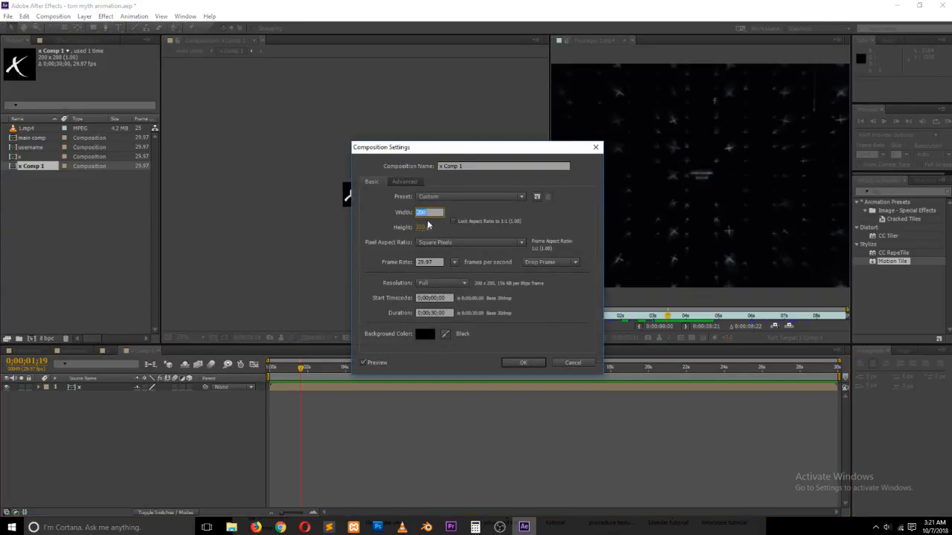
{"action": "type", "text": "1920"}
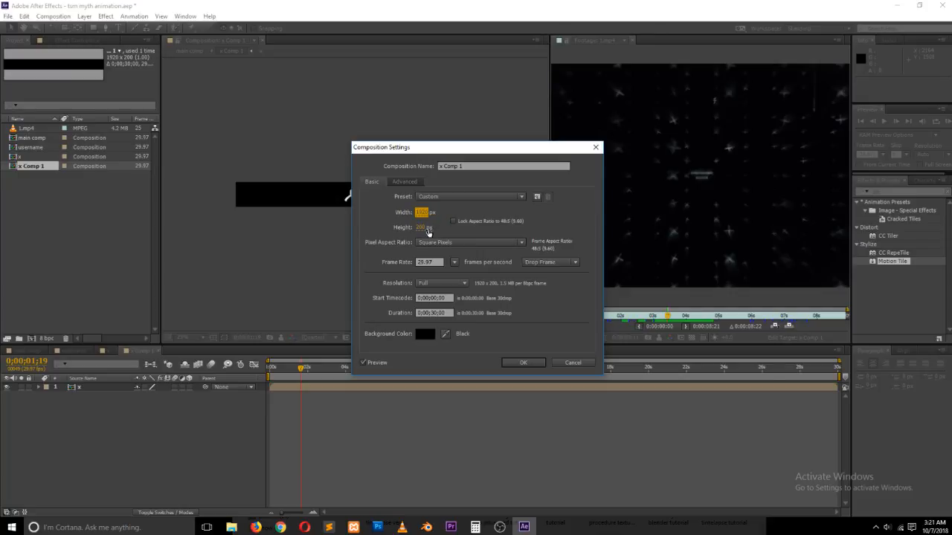
{"action": "left_click", "coordinate": [421, 230]}
{"action": "type", "text": "12"}
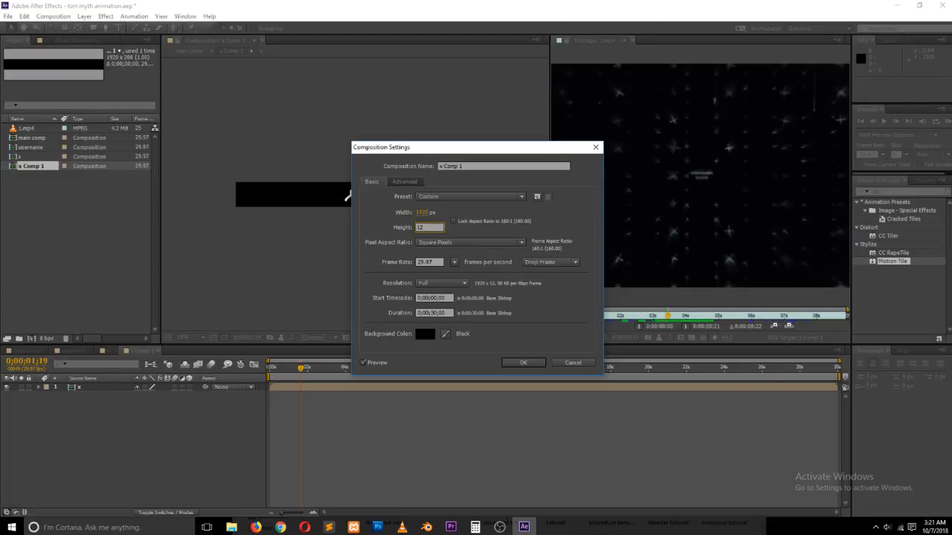
{"action": "key", "text": "BackSpace"}
{"action": "type", "text": "080"}
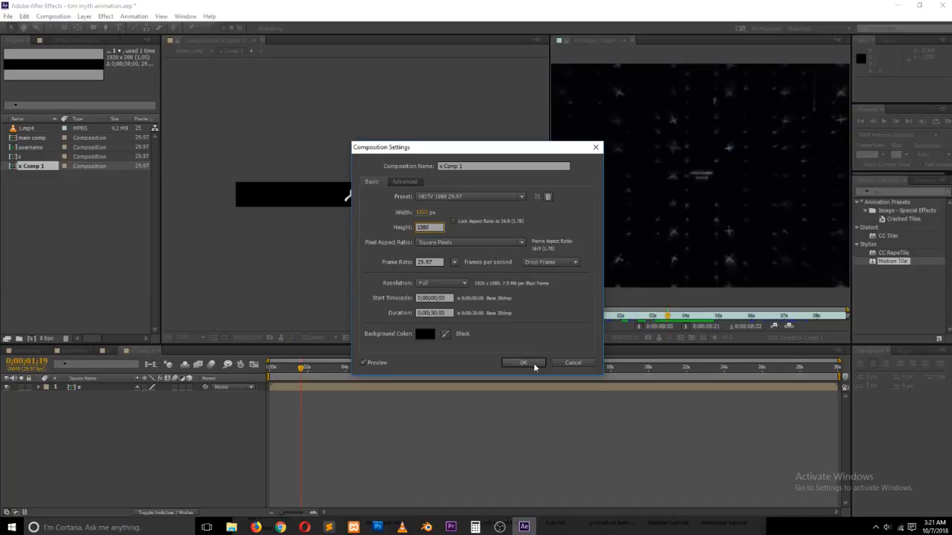
{"action": "left_click", "coordinate": [524, 363]}
- Move the x layer in x Comp 1 up and left to about 824, 510 and make it a 3D layer
{"action": "left_click", "coordinate": [99, 387]}
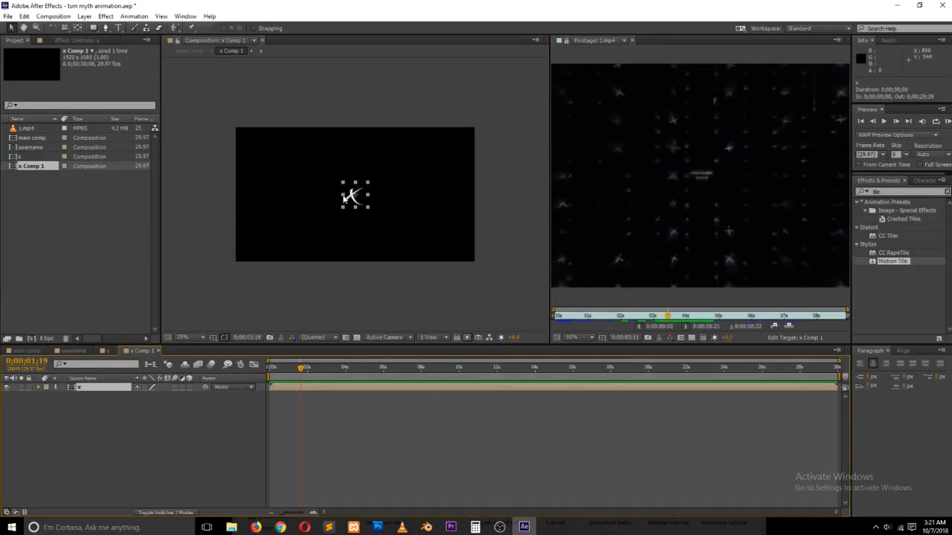
{"action": "scroll", "coordinate": [361, 209], "scroll_direction": "up", "scroll_amount": 1}
{"action": "left_click_drag", "start_coordinate": [356, 205], "coordinate": [323, 196]}
{"action": "scroll", "coordinate": [323, 196], "scroll_direction": "down", "scroll_amount": 2}
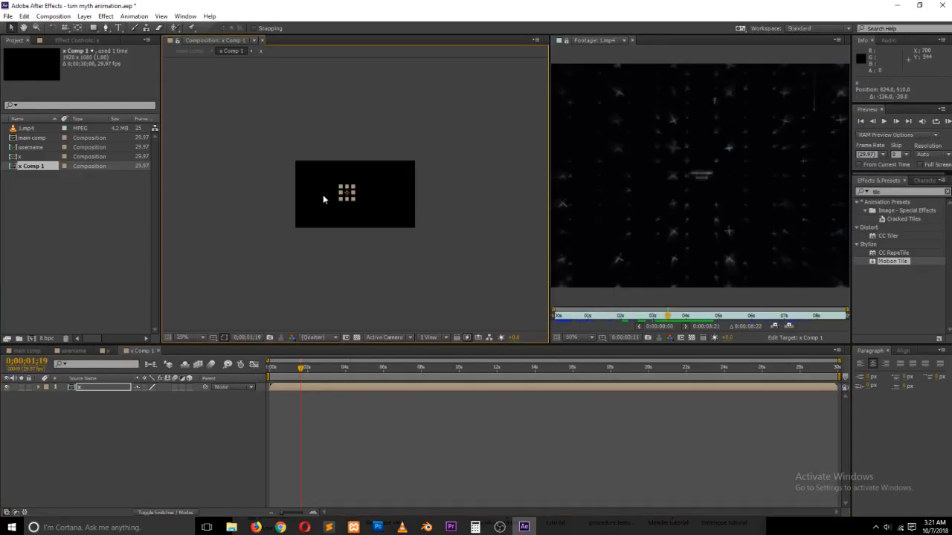
{"action": "scroll", "coordinate": [321, 186], "scroll_direction": "up", "scroll_amount": 1}
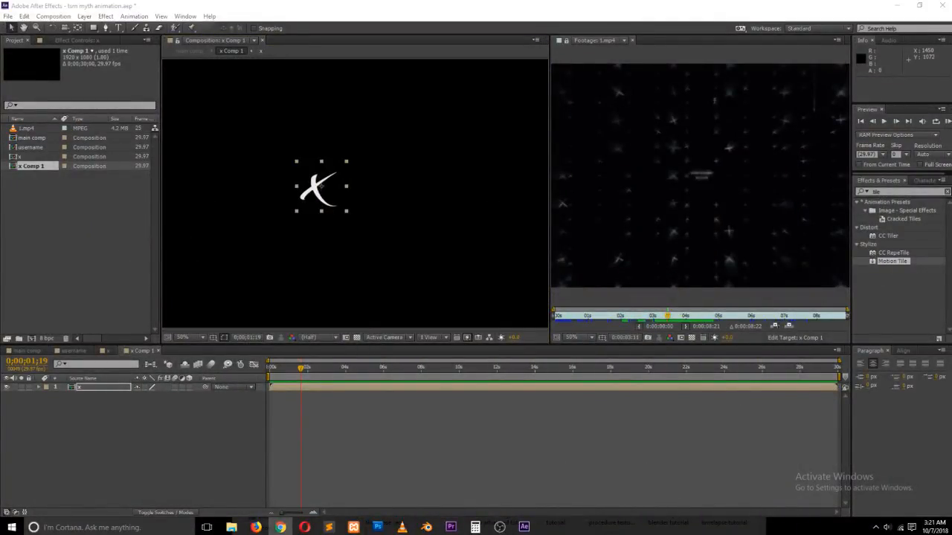
{"action": "left_click", "coordinate": [293, 388]}
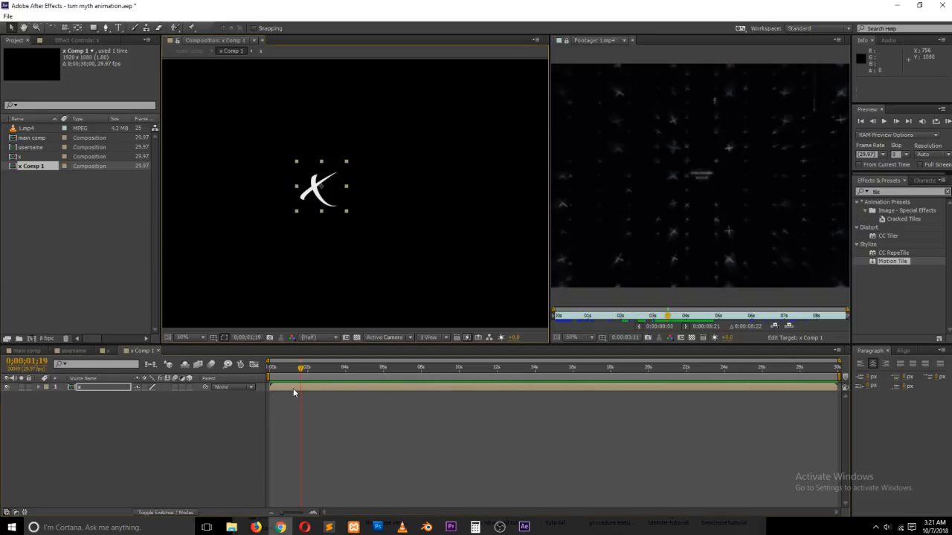
{"action": "left_click", "coordinate": [189, 388]}
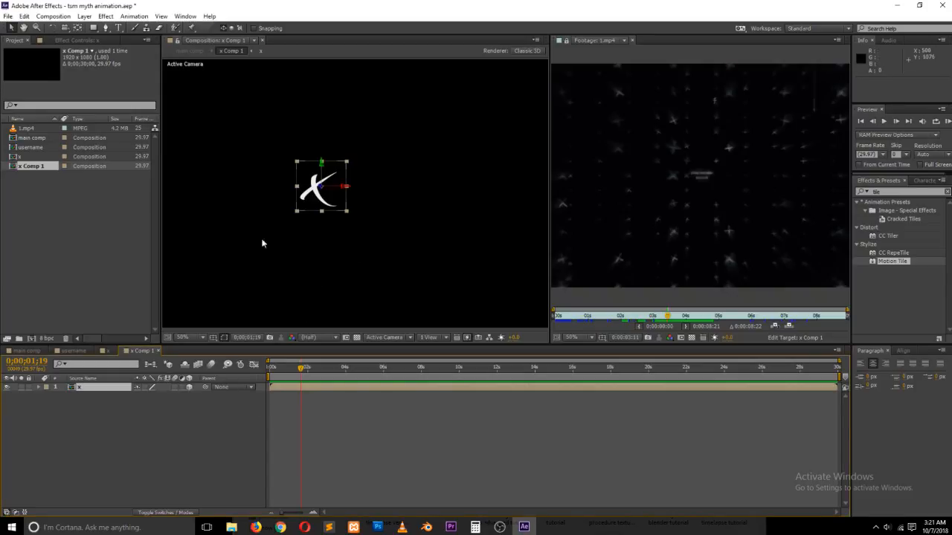
{"action": "left_click_drag", "start_coordinate": [269, 208], "coordinate": [336, 195]}
{"action": "scroll", "coordinate": [389, 219], "scroll_direction": "down", "scroll_amount": 2}
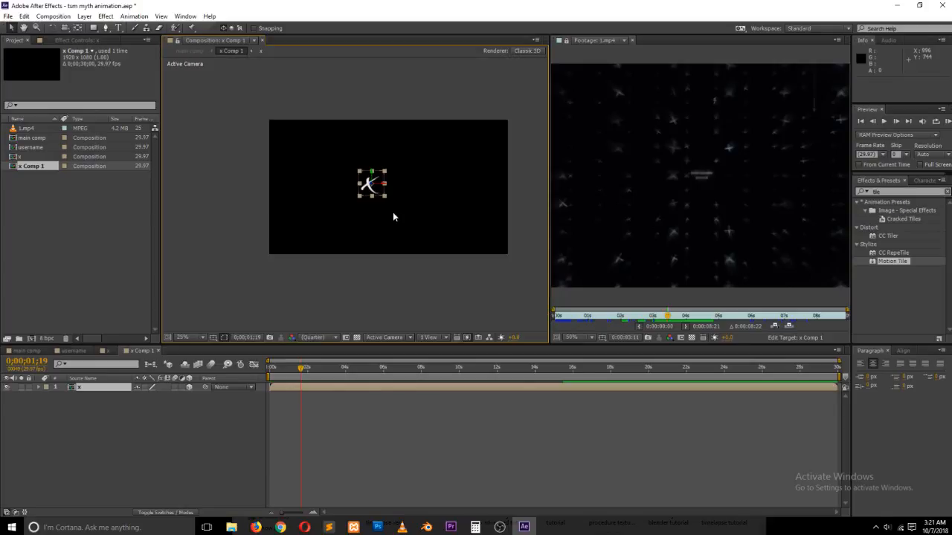
- Display x Comp 1 in two side-by-side views, one set to Active Camera and the other to Custom View 1
{"action": "left_click", "coordinate": [430, 339]}
{"action": "left_click", "coordinate": [455, 362]}
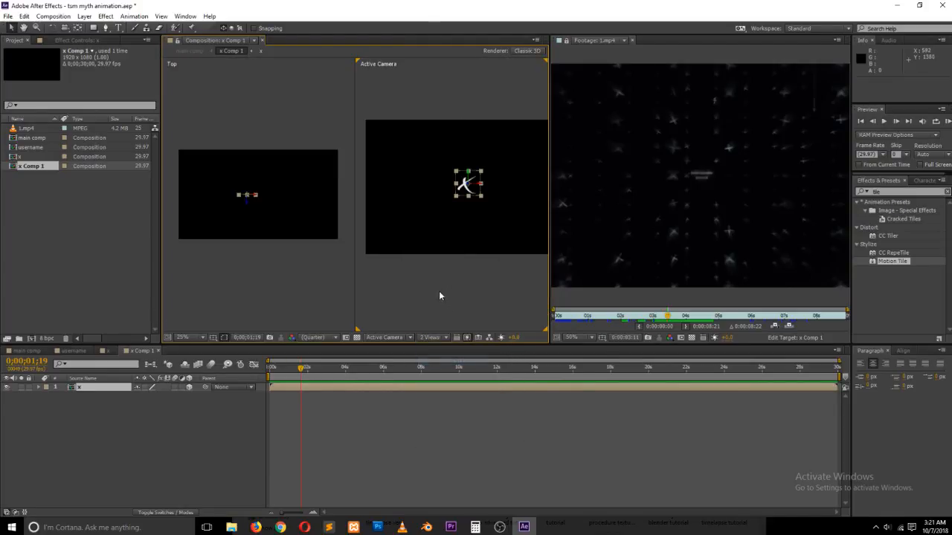
{"action": "left_click", "coordinate": [428, 266]}
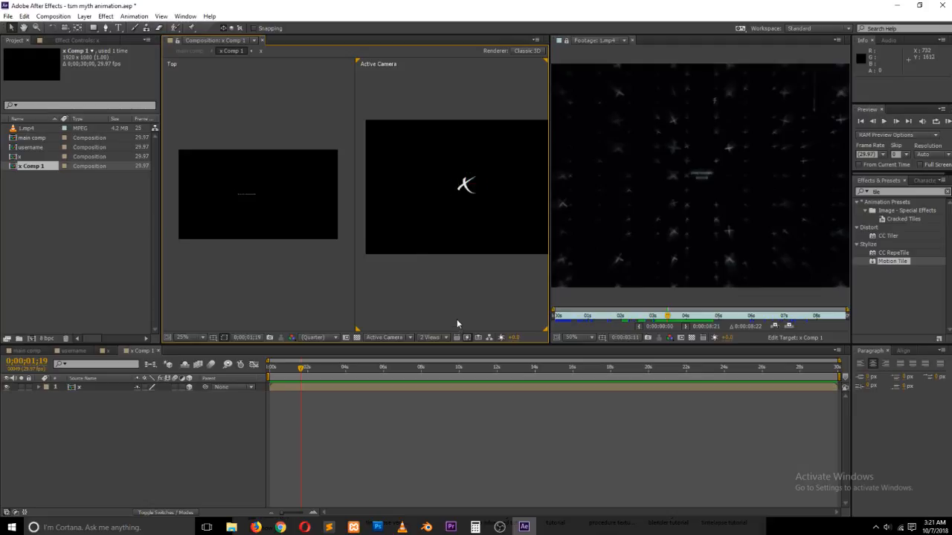
{"action": "left_click", "coordinate": [410, 337]}
{"action": "left_click", "coordinate": [404, 431]}
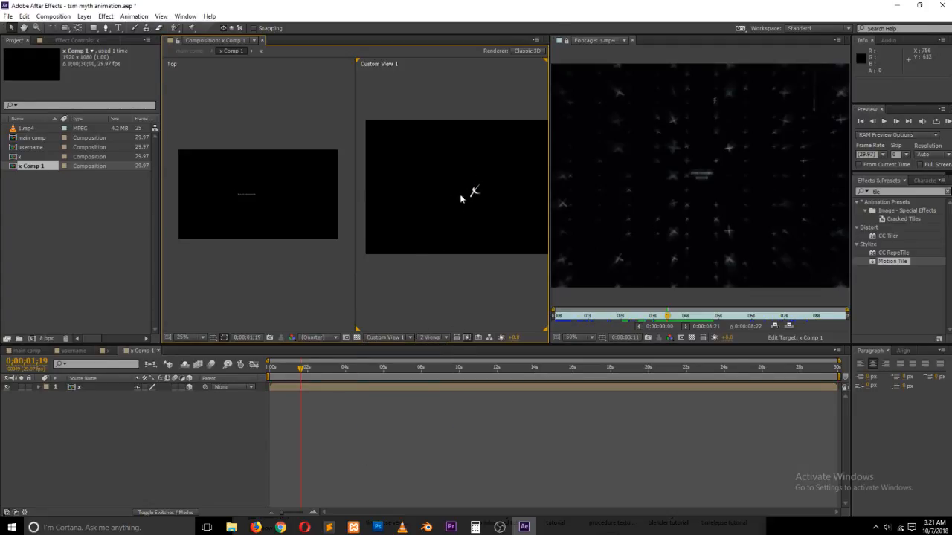
{"action": "key", "text": "c"}
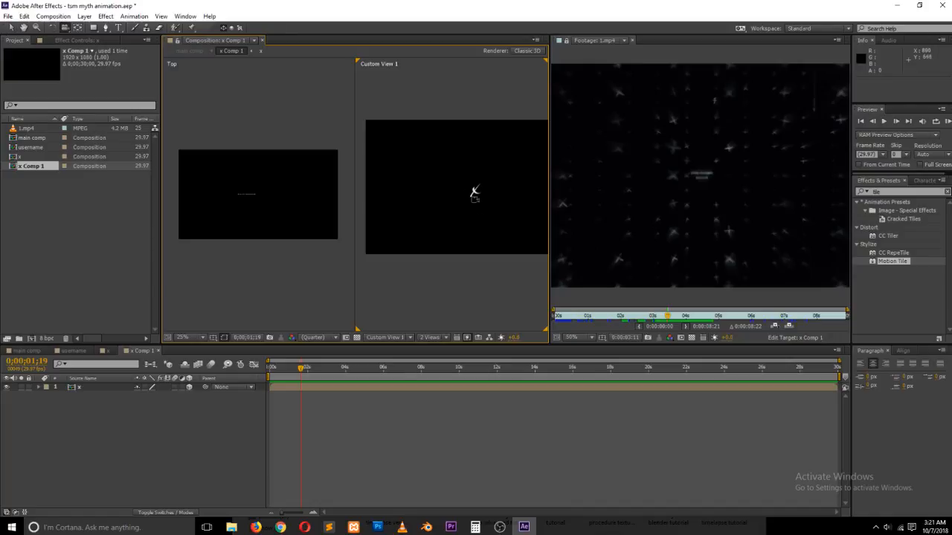
{"action": "left_click_drag", "start_coordinate": [460, 193], "coordinate": [425, 189]}
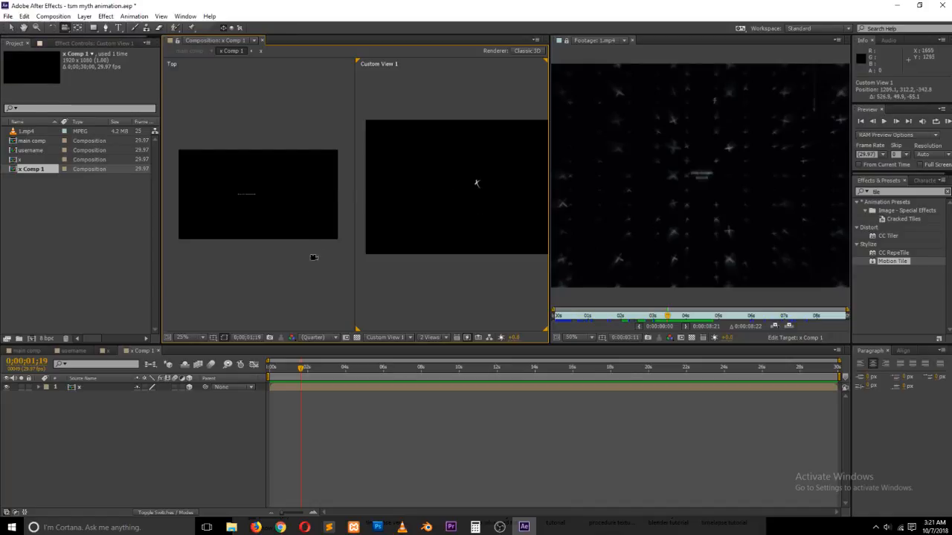
{"action": "left_click", "coordinate": [269, 299]}
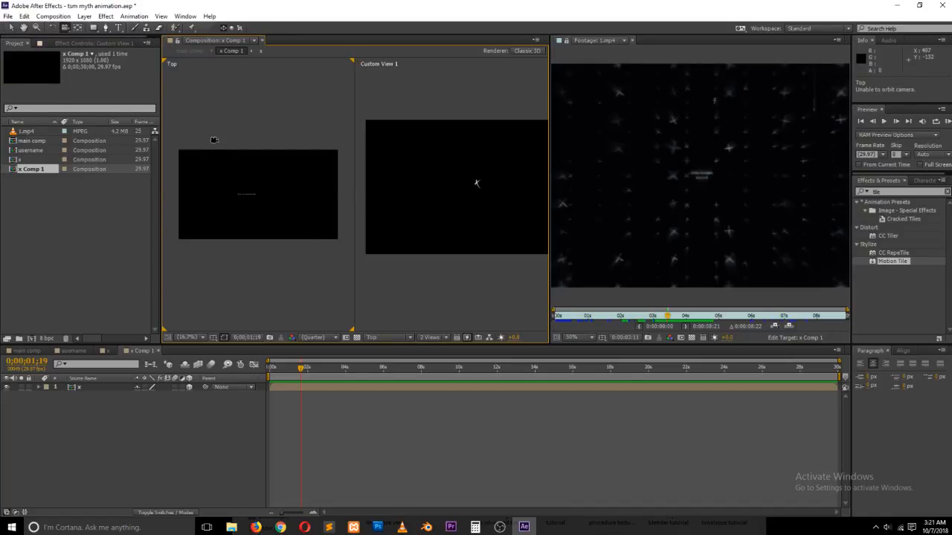
{"action": "left_click", "coordinate": [390, 338]}
{"action": "left_click", "coordinate": [405, 350]}
- Move the x layer close to the composition's upper-left corner, to about 248, 120
{"action": "left_click", "coordinate": [91, 387]}
{"action": "scroll", "coordinate": [274, 202], "scroll_direction": "up", "scroll_amount": 1}
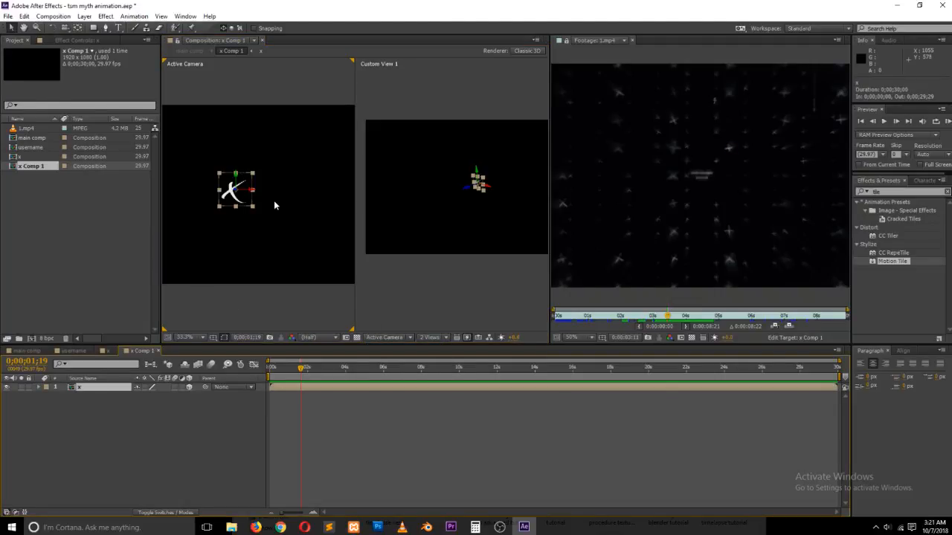
{"action": "left_click_drag", "start_coordinate": [250, 191], "coordinate": [305, 187]}
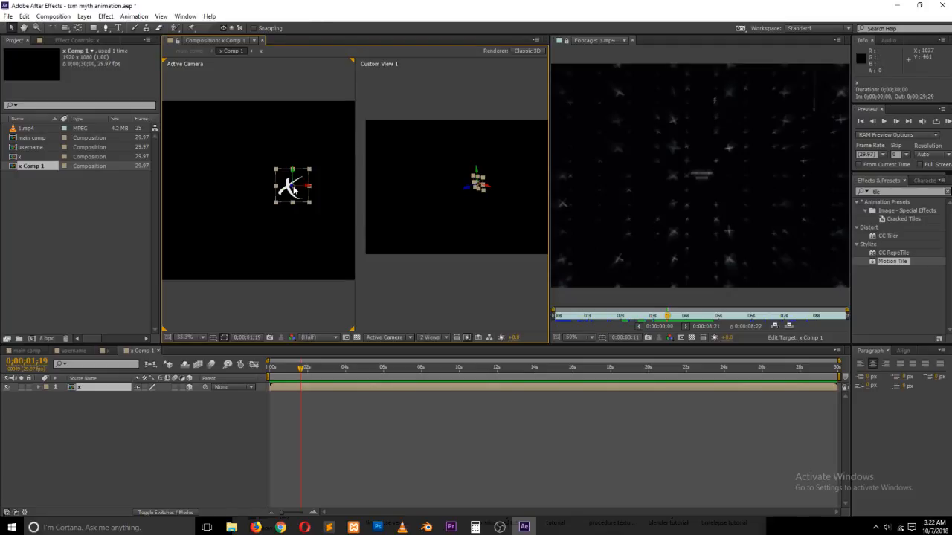
{"action": "scroll", "coordinate": [293, 191], "scroll_direction": "down", "scroll_amount": 1}
{"action": "left_click_drag", "start_coordinate": [278, 194], "coordinate": [226, 157]}
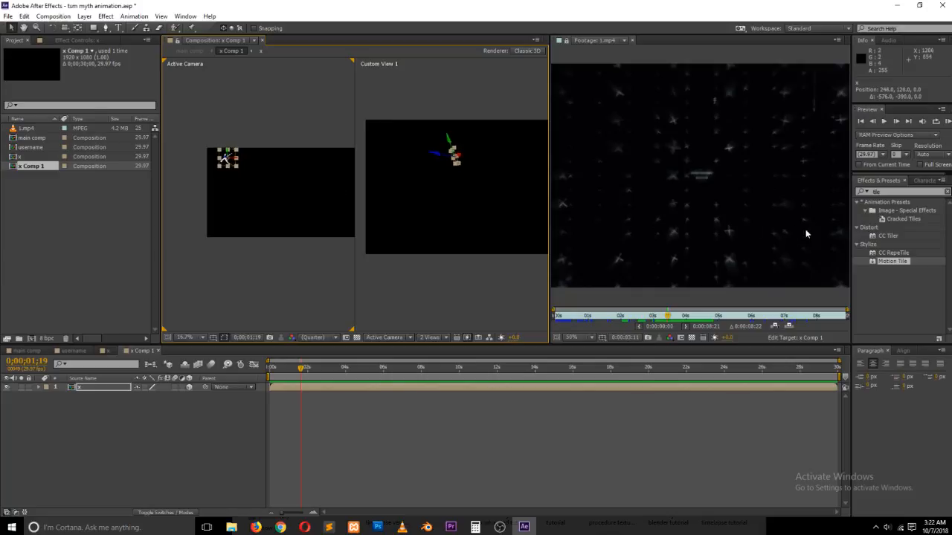
- Apply Motion Tile to the x layer, and select the existing Motion Tile effect on x Comp 1 in the main comp
{"action": "left_click_drag", "start_coordinate": [887, 263], "coordinate": [225, 154]}
{"action": "left_click", "coordinate": [22, 350]}
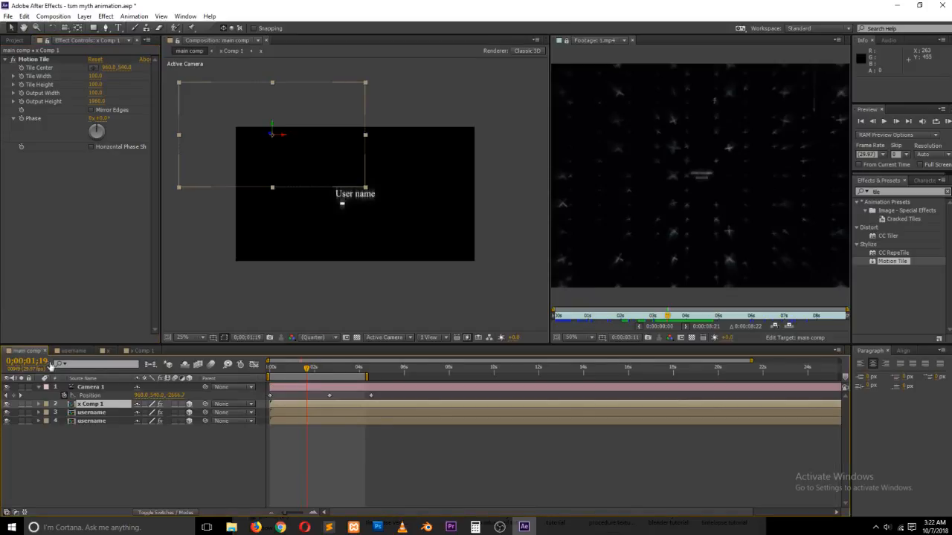
{"action": "left_click", "coordinate": [43, 60]}
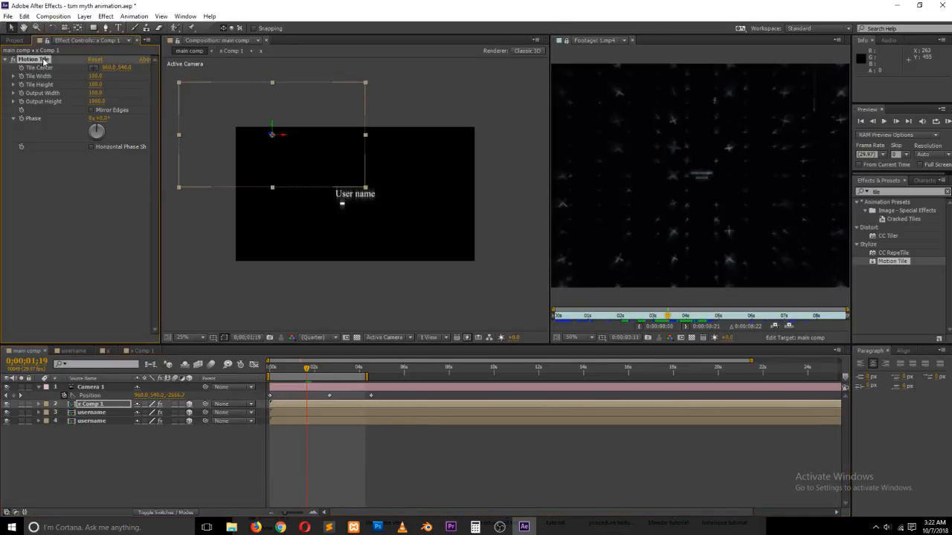
- Return to x Comp 1 and move the x layer further into the upper-left corner, to about 179, 54
{"action": "left_click", "coordinate": [136, 351]}
{"action": "scroll", "coordinate": [232, 195], "scroll_direction": "up", "scroll_amount": 2}
{"action": "key", "text": "space"}
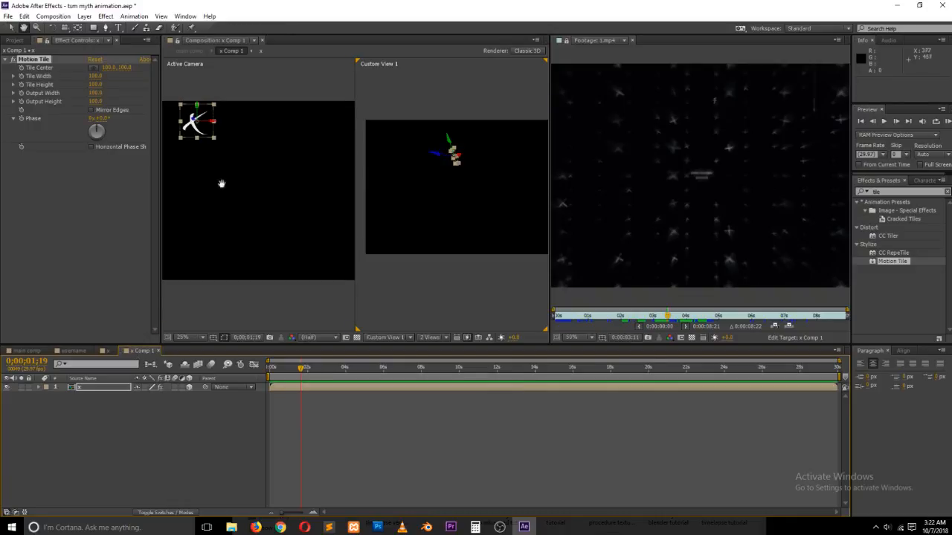
{"action": "left_click_drag", "start_coordinate": [218, 180], "coordinate": [257, 214]}
{"action": "left_click_drag", "start_coordinate": [234, 163], "coordinate": [223, 152]}
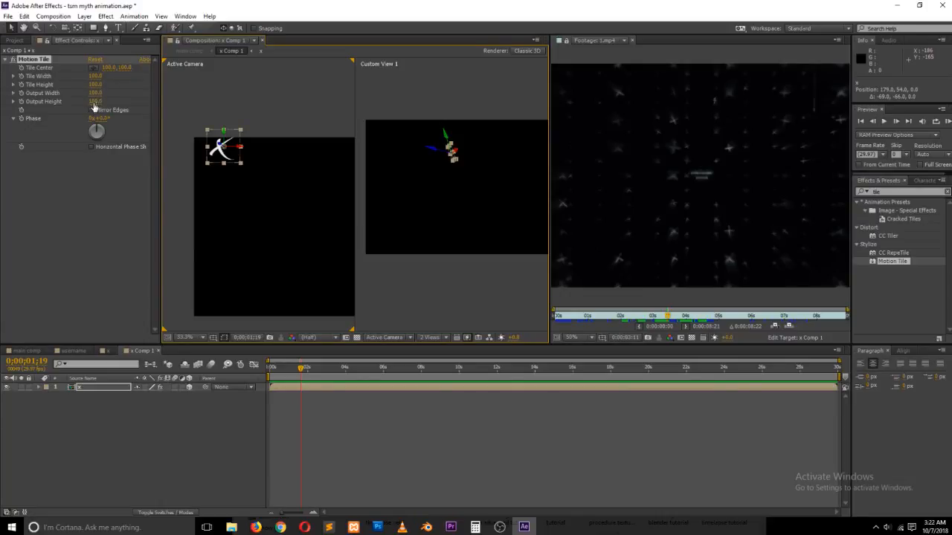
- Try a Motion Tile Output Height of 1400, a wider output and a Tile Center of 122, 514 on the x layer, and reset the effect
{"action": "left_click_drag", "start_coordinate": [95, 101], "coordinate": [151, 103]}
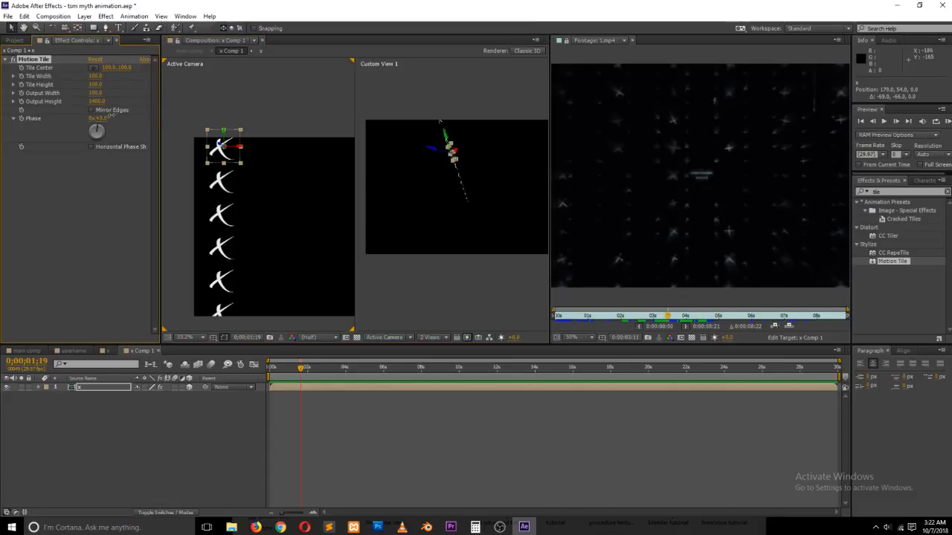
{"action": "key", "text": "ctrl+z"}
{"action": "left_click_drag", "start_coordinate": [96, 93], "coordinate": [118, 97]}
{"action": "key", "text": "ctrl+z"}
{"action": "left_click", "coordinate": [93, 68]}
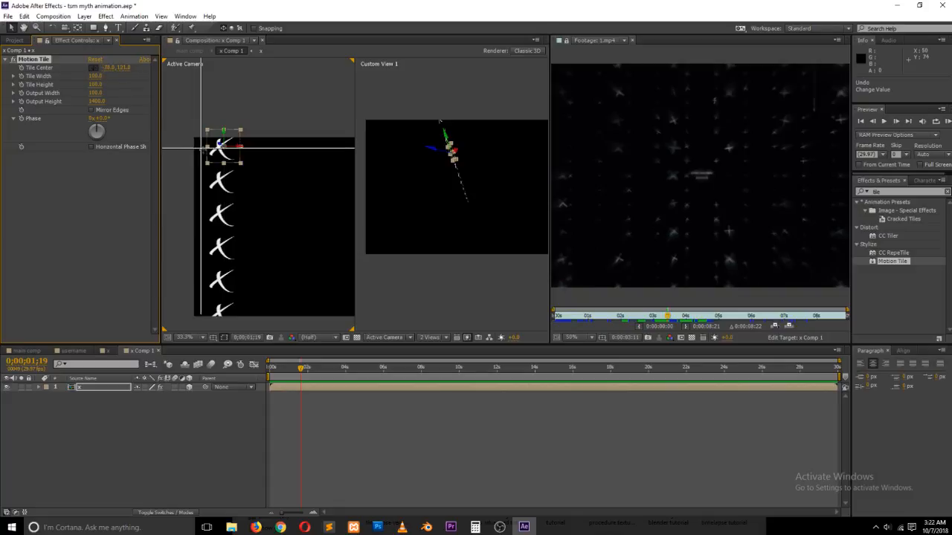
{"action": "left_click", "coordinate": [225, 165]}
{"action": "left_click_drag", "start_coordinate": [226, 165], "coordinate": [228, 215]}
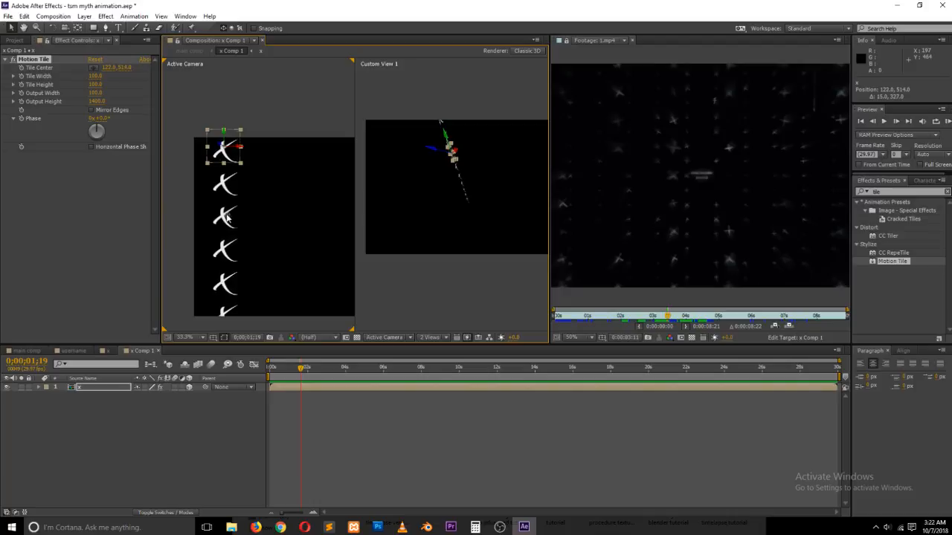
{"action": "left_click", "coordinate": [95, 59]}
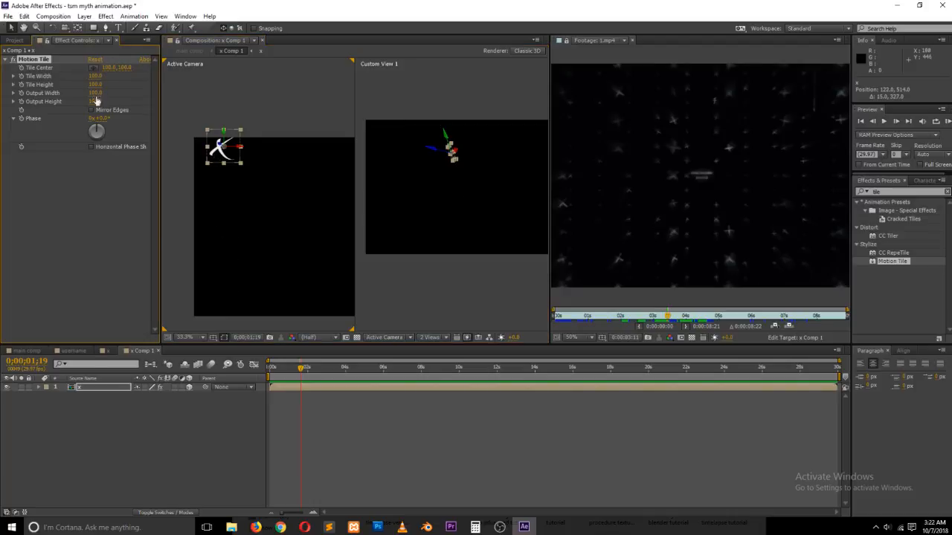
- Set the x layer's Motion Tile Output Height to 1870 to tile it into a long column
{"action": "left_click_drag", "start_coordinate": [109, 100], "coordinate": [160, 90]}
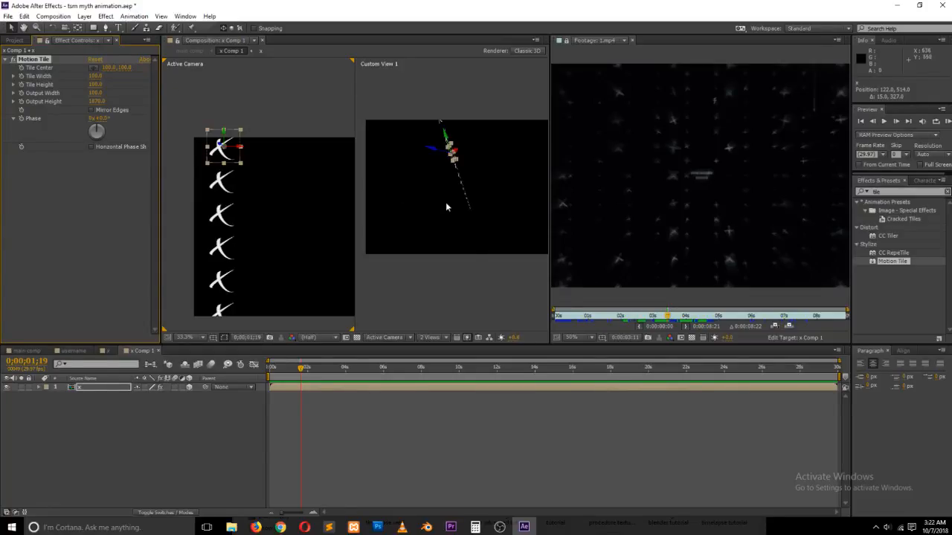
{"action": "left_click", "coordinate": [467, 261]}
{"action": "key", "text": "c"}
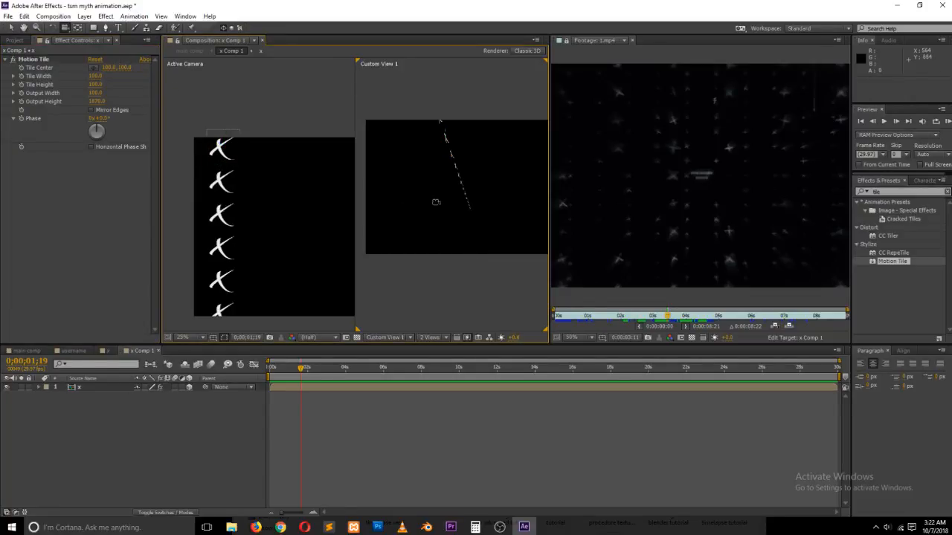
{"action": "mouse_move", "coordinate": [435, 198]}
{"action": "left_mouse_down"}
{"action": "mouse_move", "coordinate": [457, 183]}
{"action": "mouse_move", "coordinate": [449, 191]}
{"action": "left_mouse_up"}
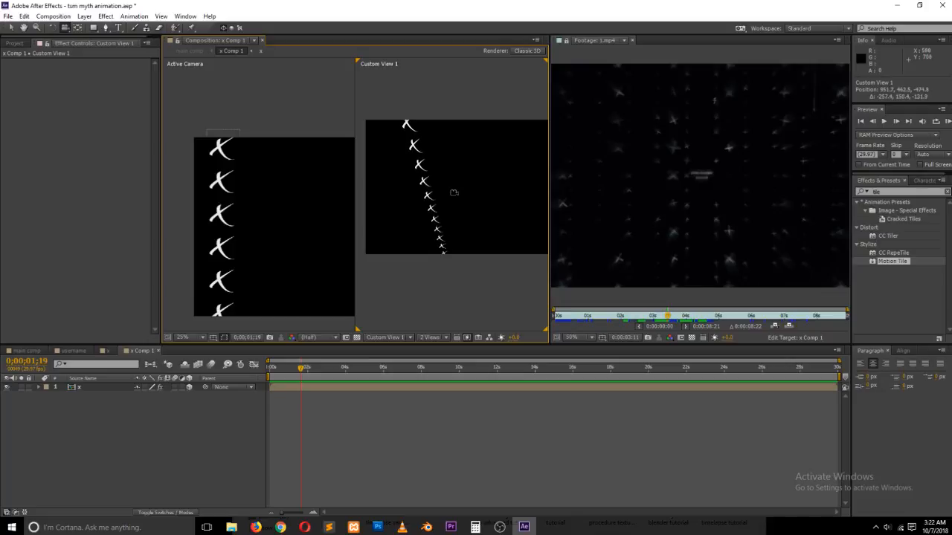
{"action": "key", "text": "v"}
{"action": "scroll", "coordinate": [237, 192], "scroll_direction": "down", "scroll_amount": 2}
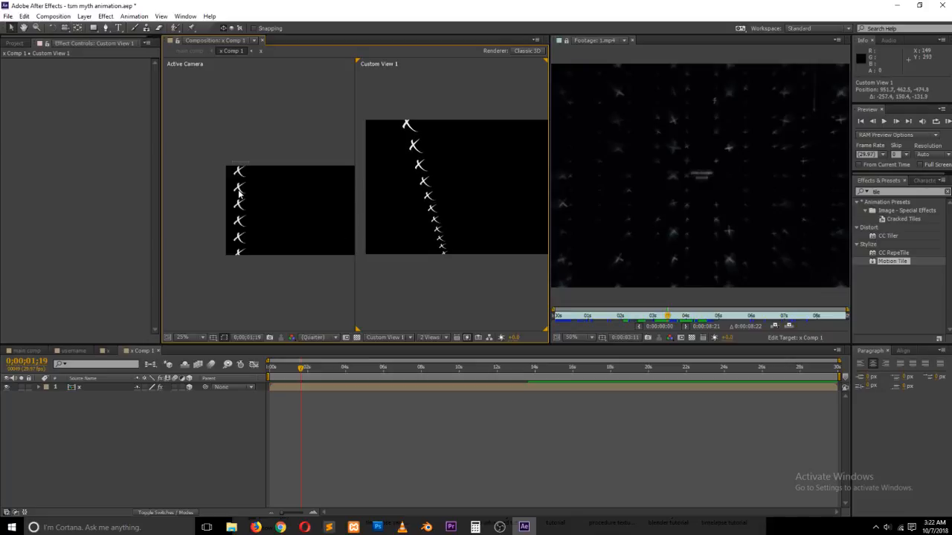
- Create a vertical text layer of repeated x characters beside the existing tiled x column in x Comp 1
{"action": "left_click", "coordinate": [245, 172]}
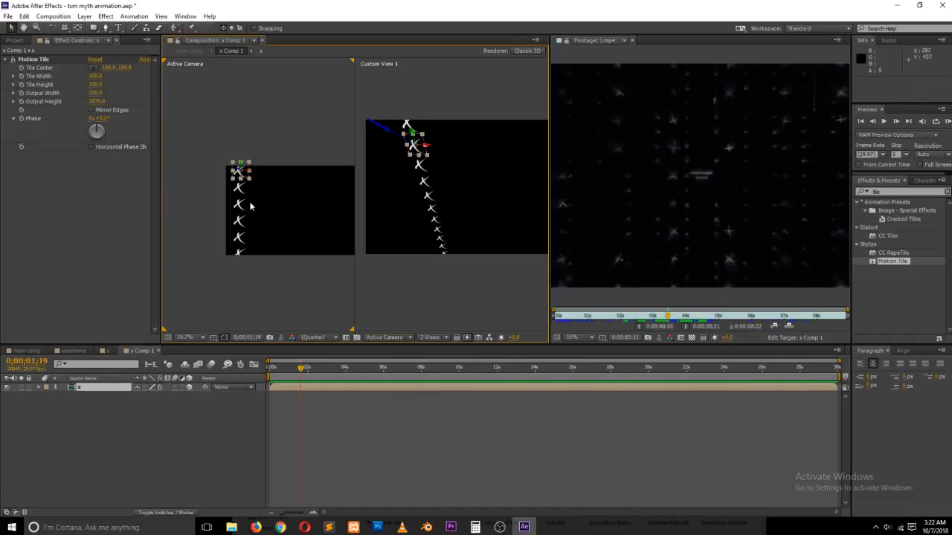
{"action": "left_click", "coordinate": [118, 27]}
{"action": "left_click_drag", "start_coordinate": [119, 30], "coordinate": [138, 41]}
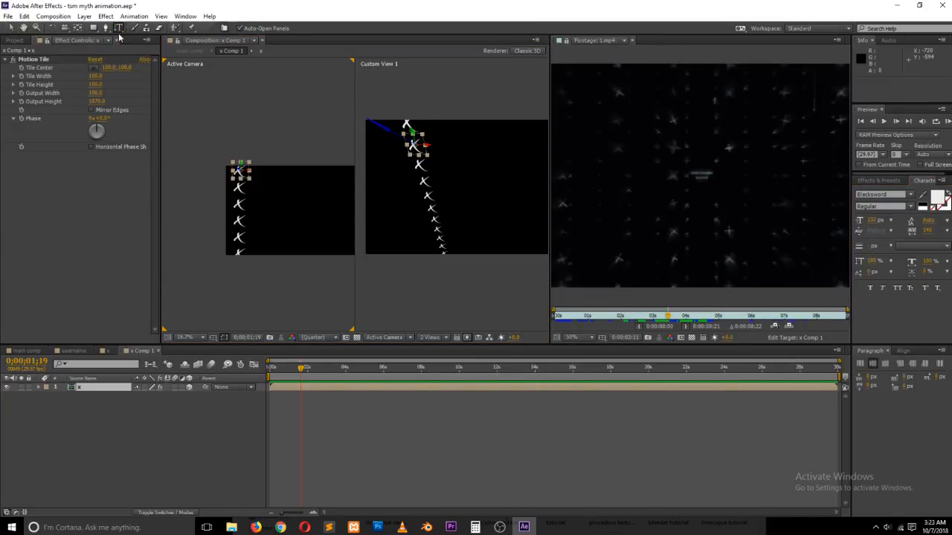
{"action": "left_click", "coordinate": [300, 220]}
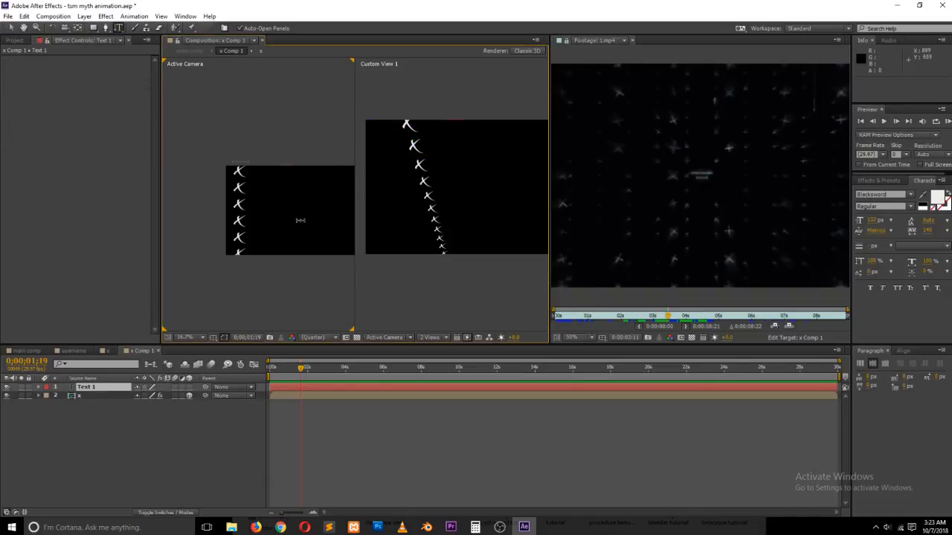
{"action": "type", "text": "xxxxxxxxxxxxxxxxxxxxxx"}
{"action": "left_click", "coordinate": [11, 27]}
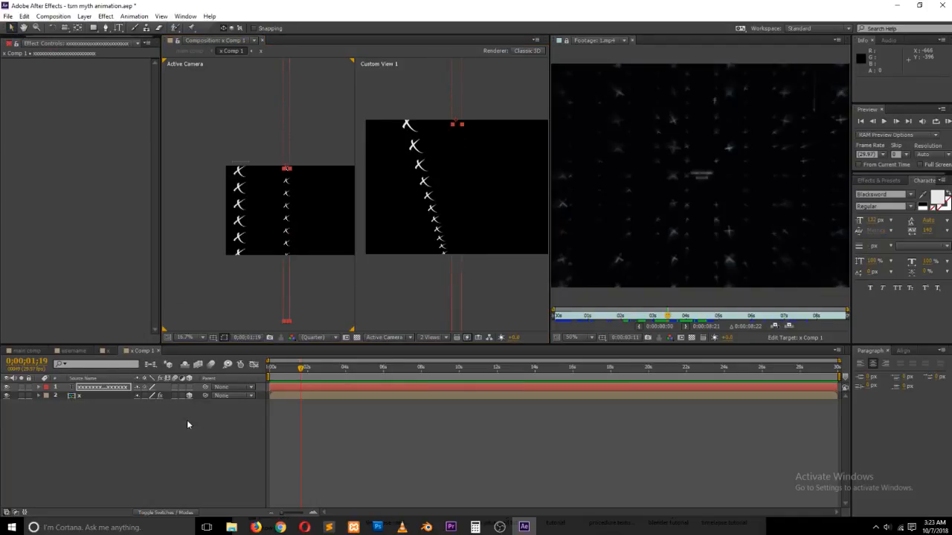
- Delete the tiled x layer and move the vertical text column in its place, to about 276, 882
{"action": "left_click_drag", "start_coordinate": [295, 213], "coordinate": [245, 235]}
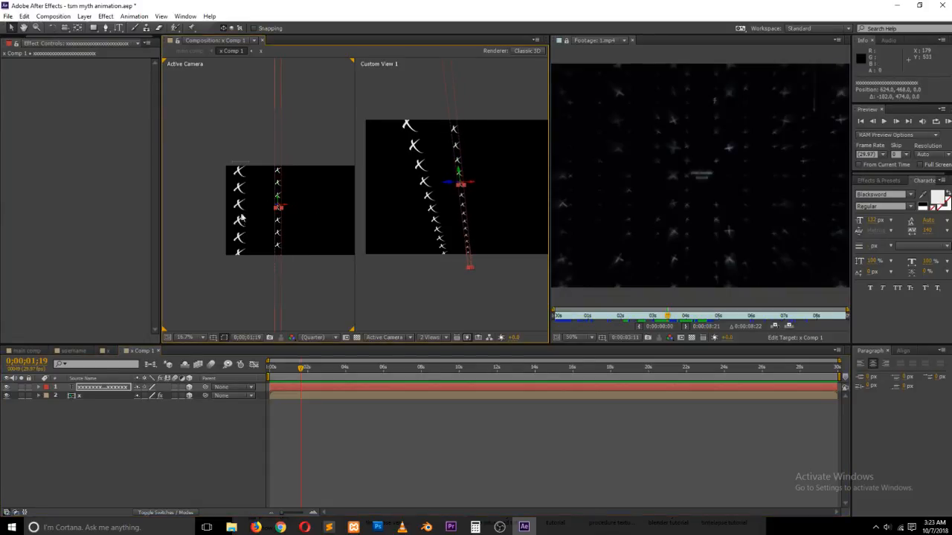
{"action": "left_click", "coordinate": [243, 206]}
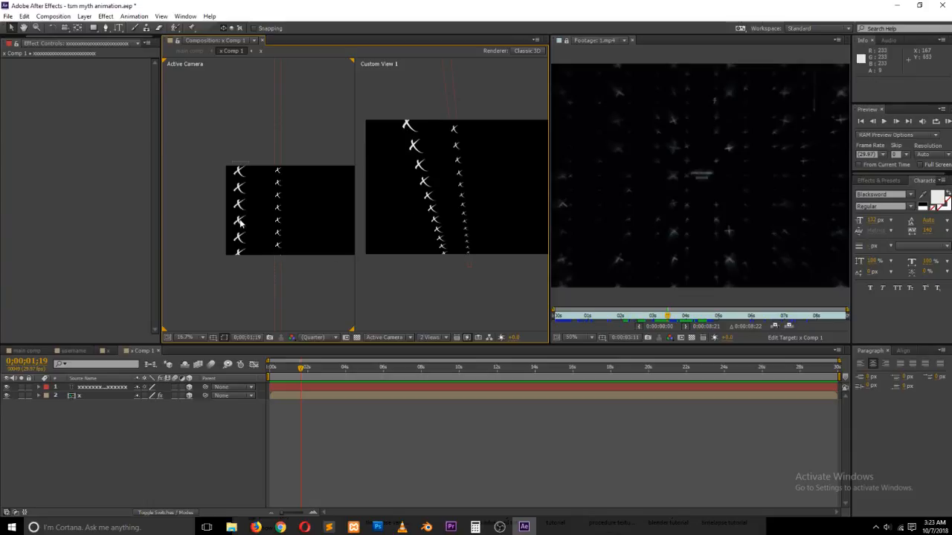
{"action": "left_click", "coordinate": [73, 397]}
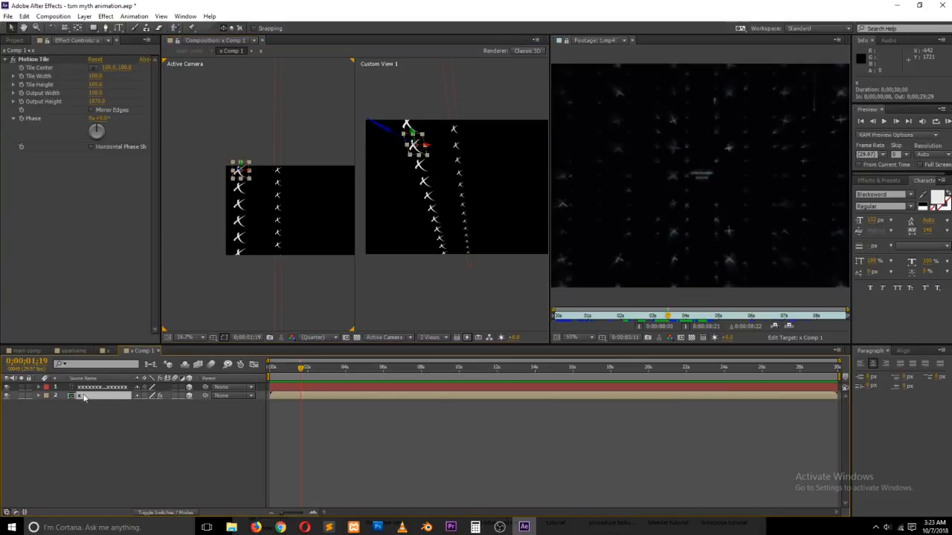
{"action": "key", "text": "Delete"}
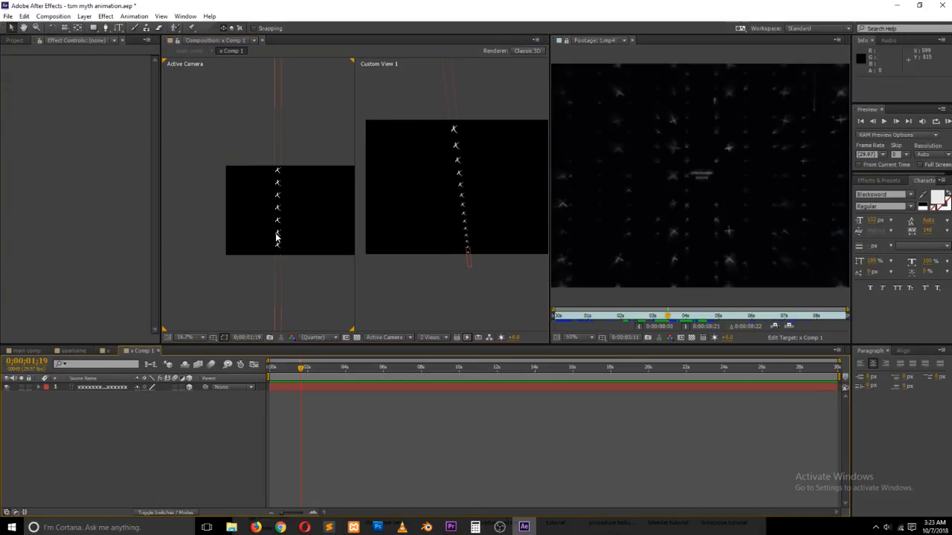
{"action": "left_click", "coordinate": [276, 237]}
{"action": "left_click_drag", "start_coordinate": [282, 235], "coordinate": [254, 270]}
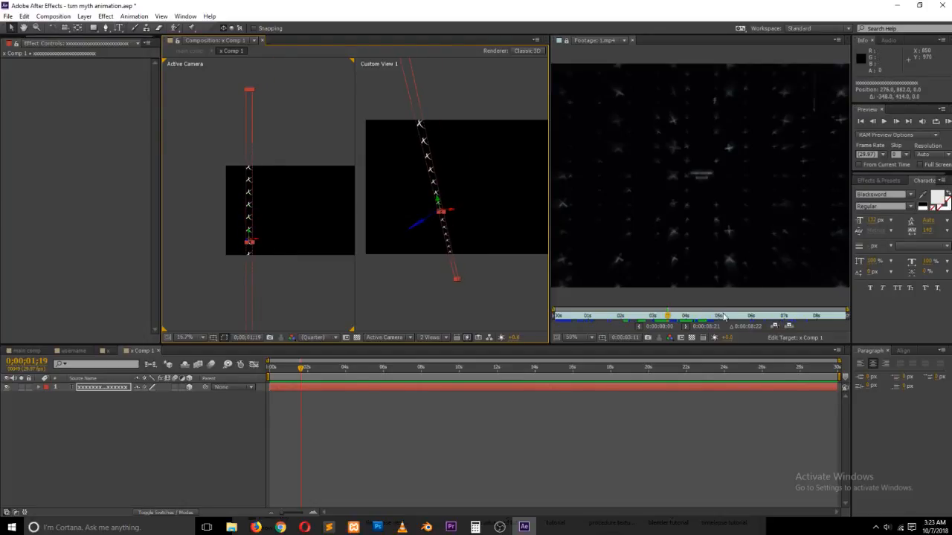
- Compare with the reference footage at 0:00:03:15, and reduce the vertical text's tracking to bring the x characters closer together
{"action": "mouse_move", "coordinate": [670, 318]}
{"action": "left_mouse_down"}
{"action": "mouse_move", "coordinate": [659, 320]}
{"action": "mouse_move", "coordinate": [699, 317]}
{"action": "mouse_move", "coordinate": [676, 317]}
{"action": "left_mouse_up"}
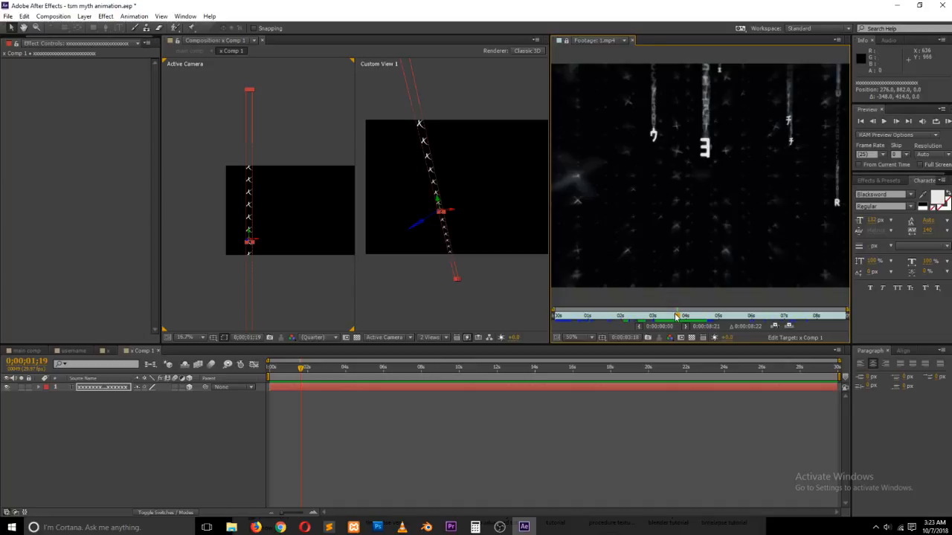
{"action": "left_click_drag", "start_coordinate": [676, 317], "coordinate": [675, 321]}
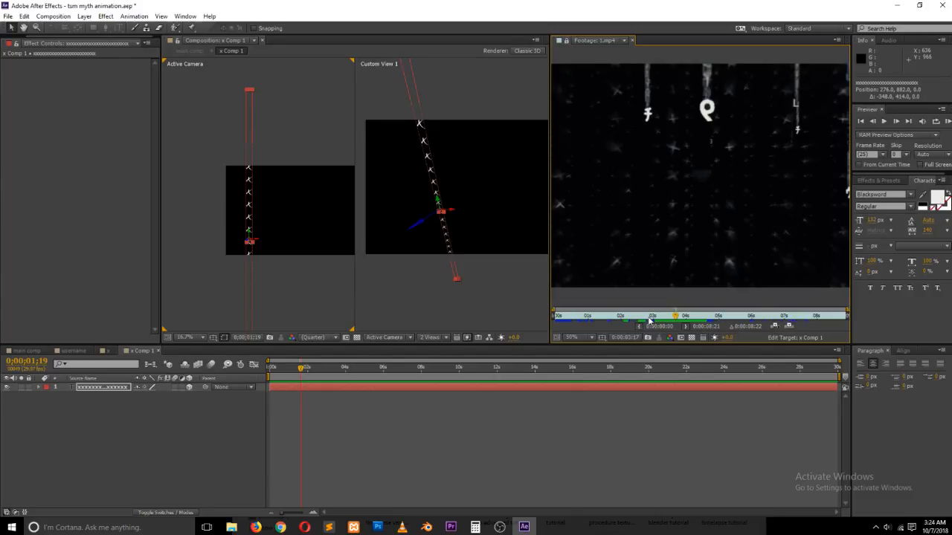
{"action": "mouse_move", "coordinate": [673, 319]}
{"action": "left_mouse_down"}
{"action": "mouse_move", "coordinate": [652, 320]}
{"action": "mouse_move", "coordinate": [682, 317]}
{"action": "mouse_move", "coordinate": [673, 319]}
{"action": "left_mouse_up"}
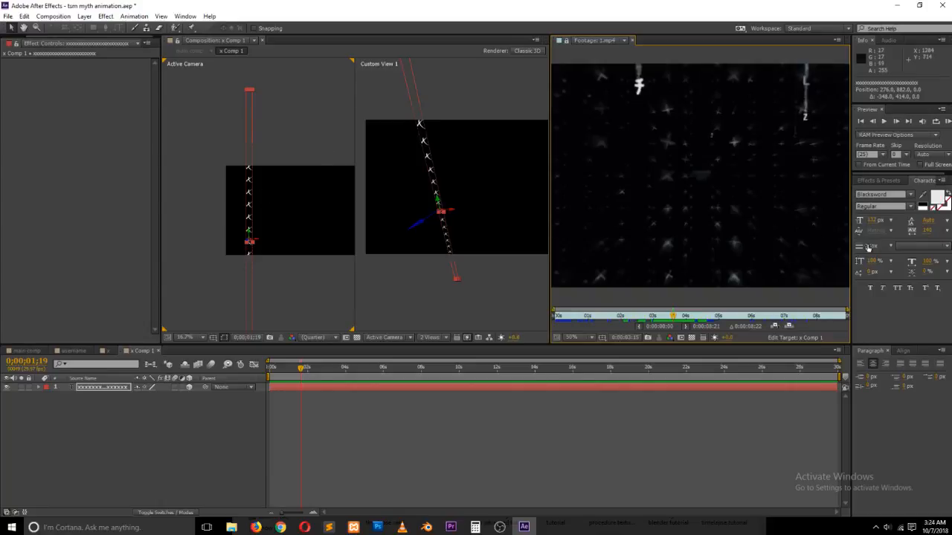
{"action": "left_click", "coordinate": [927, 230]}
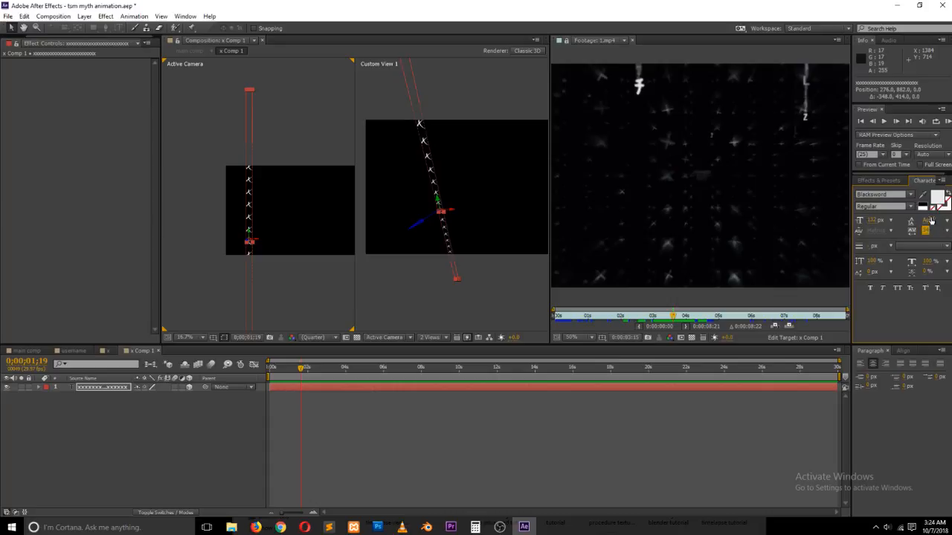
{"action": "left_click", "coordinate": [928, 221]}
{"action": "type", "text": "3"}
{"action": "left_click", "coordinate": [209, 379]}
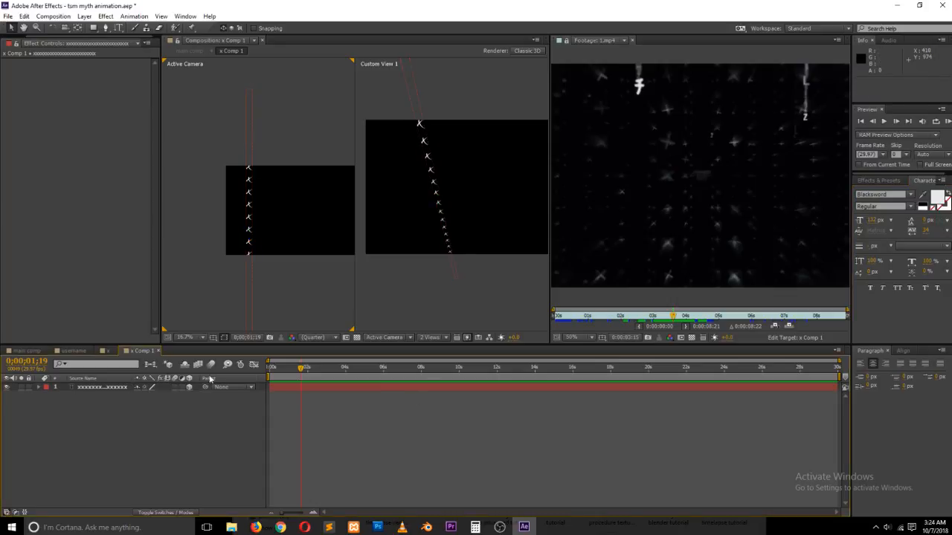
{"action": "left_click", "coordinate": [89, 390]}
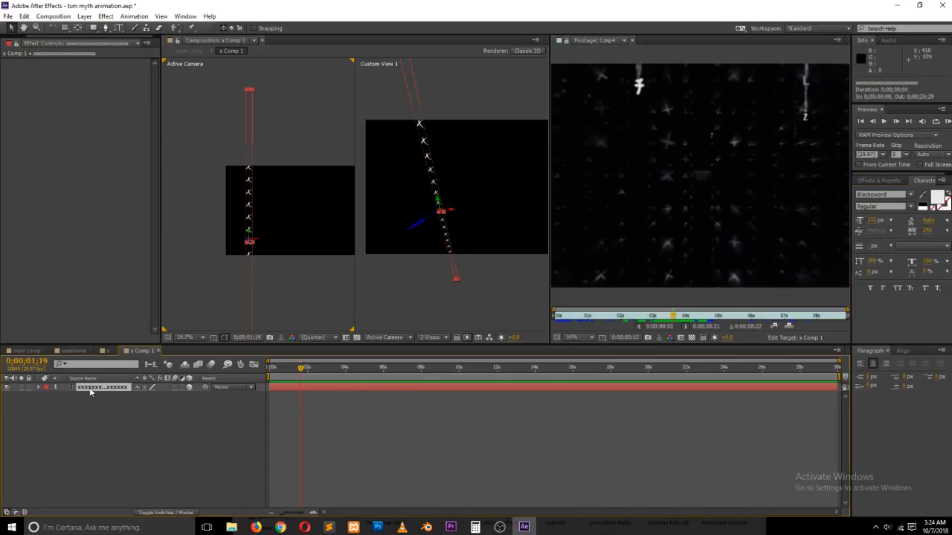
{"action": "left_click", "coordinate": [930, 221]}
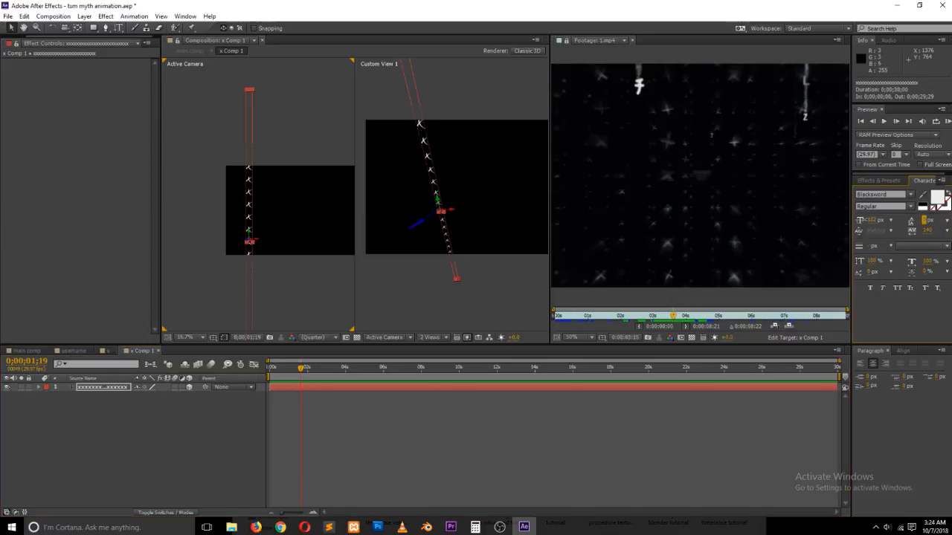
{"action": "mouse_move", "coordinate": [928, 231]}
{"action": "left_mouse_down"}
{"action": "mouse_move", "coordinate": [951, 231]}
{"action": "mouse_move", "coordinate": [758, 228]}
{"action": "mouse_move", "coordinate": [851, 224]}
{"action": "mouse_move", "coordinate": [750, 221]}
{"action": "mouse_move", "coordinate": [803, 221]}
{"action": "mouse_move", "coordinate": [751, 221]}
{"action": "mouse_move", "coordinate": [788, 215]}
{"action": "mouse_move", "coordinate": [746, 206]}
{"action": "mouse_move", "coordinate": [925, 220]}
{"action": "left_mouse_up"}
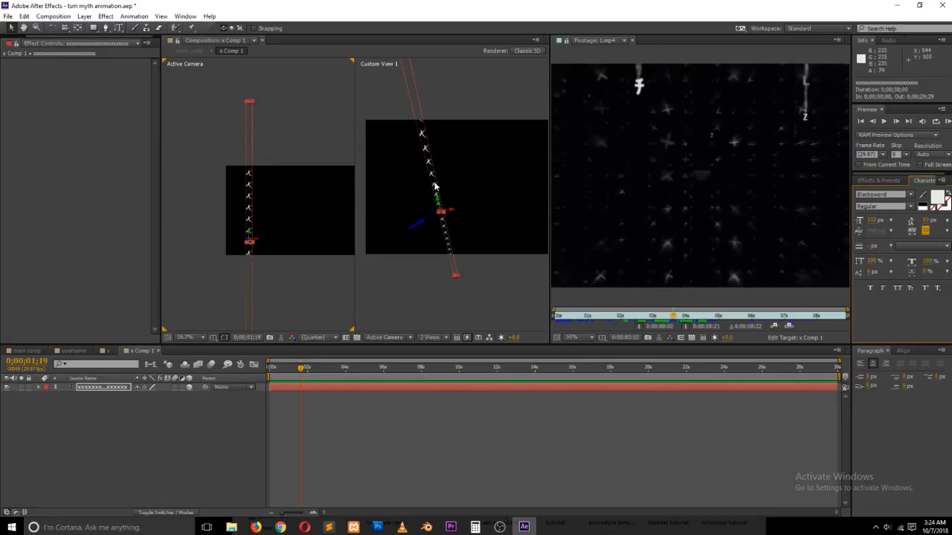
- Try a Character Value animator set to 40 on the vertical text, undo the value and delete the animator
{"action": "left_click", "coordinate": [73, 389]}
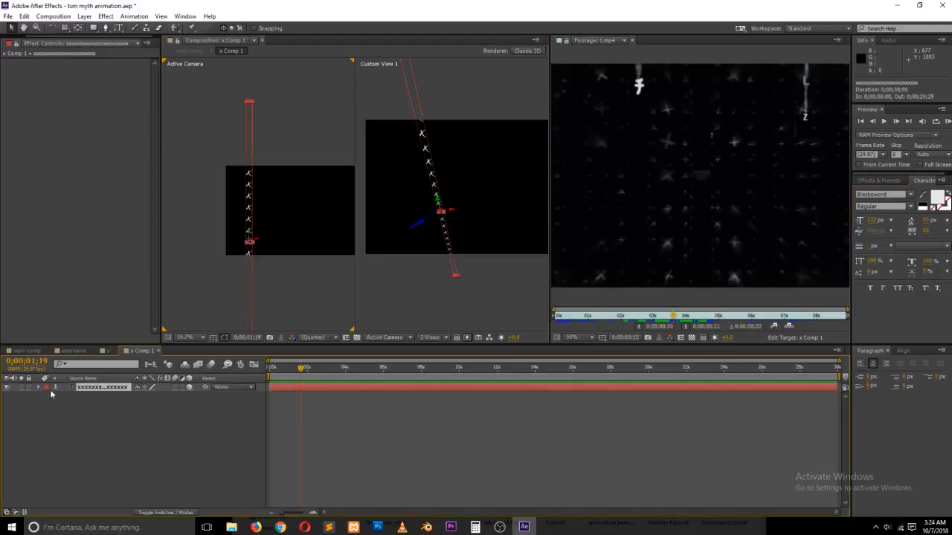
{"action": "left_click", "coordinate": [39, 388]}
{"action": "left_click", "coordinate": [194, 396]}
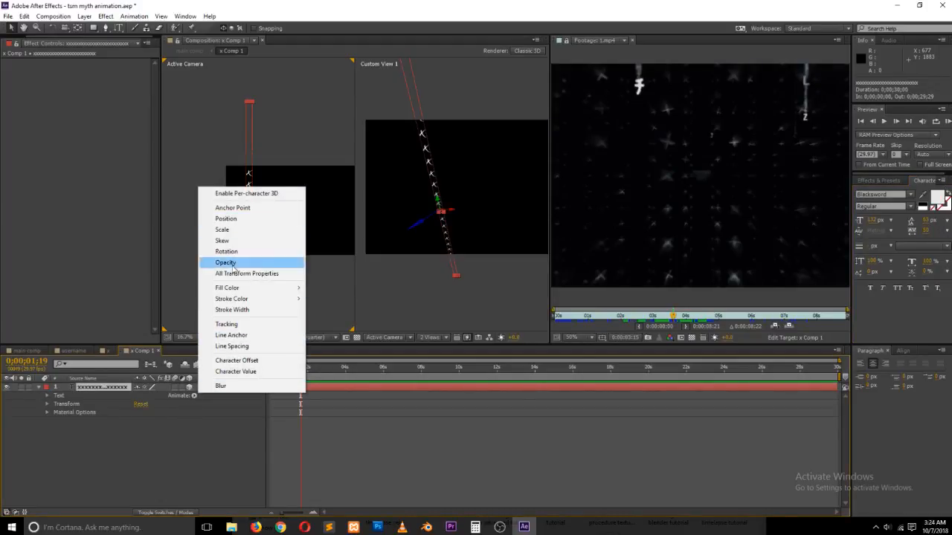
{"action": "left_click", "coordinate": [250, 373]}
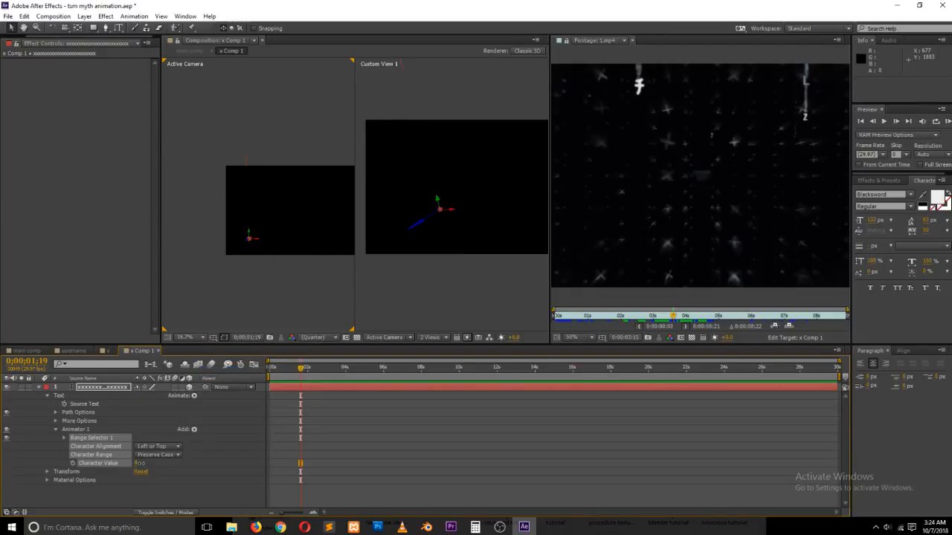
{"action": "left_click_drag", "start_coordinate": [141, 463], "coordinate": [161, 464]}
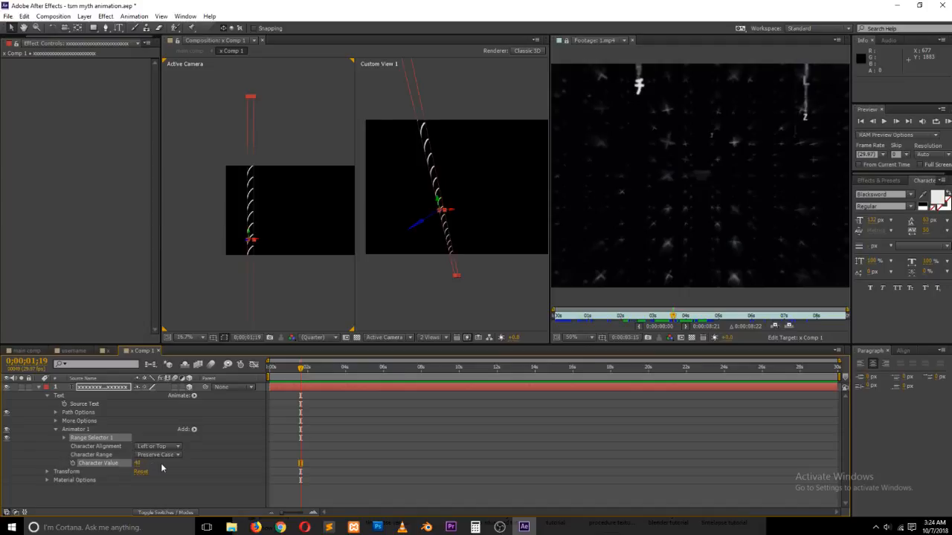
{"action": "key", "text": "ctrl+z"}
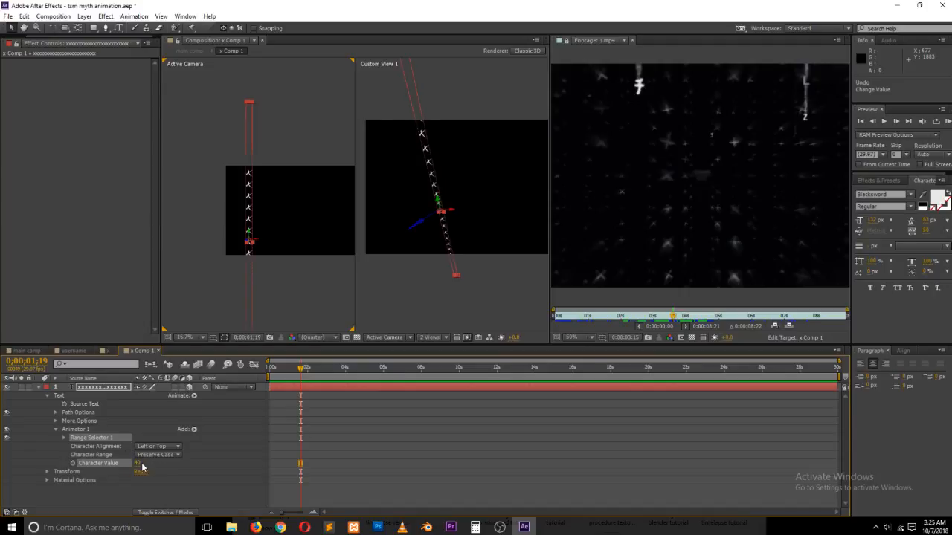
{"action": "left_click", "coordinate": [87, 430]}
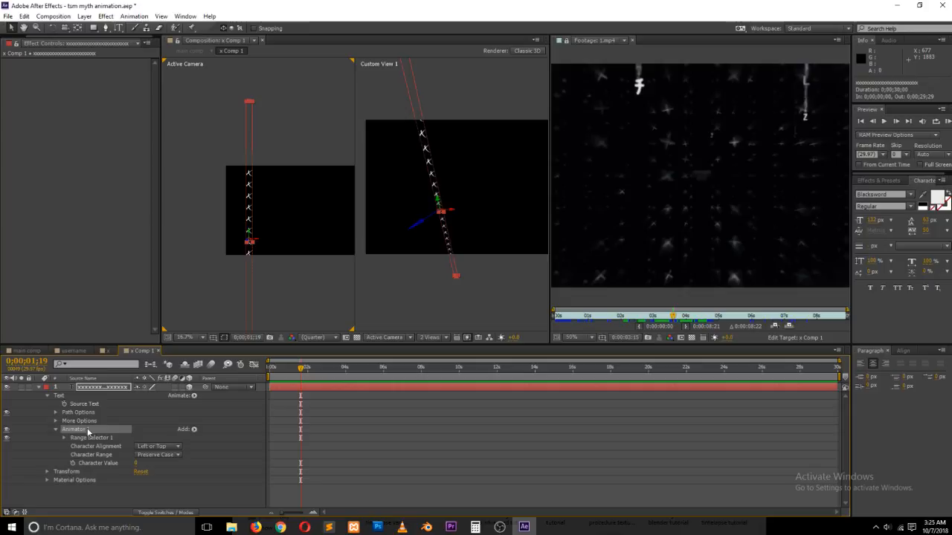
{"action": "key", "text": "Delete"}
- Add a Character Offset animator to the vertical text and set its offset to 36
{"action": "left_click", "coordinate": [194, 395]}
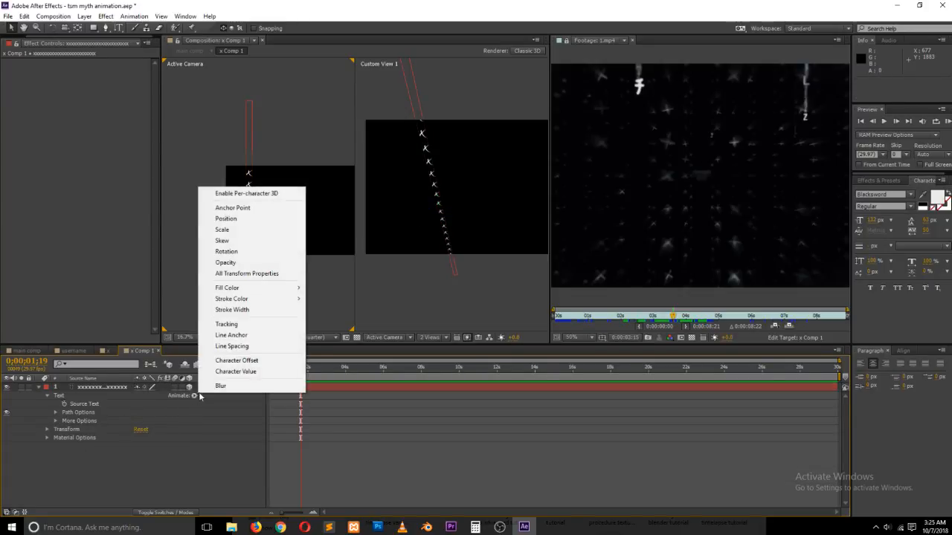
{"action": "left_click", "coordinate": [242, 363]}
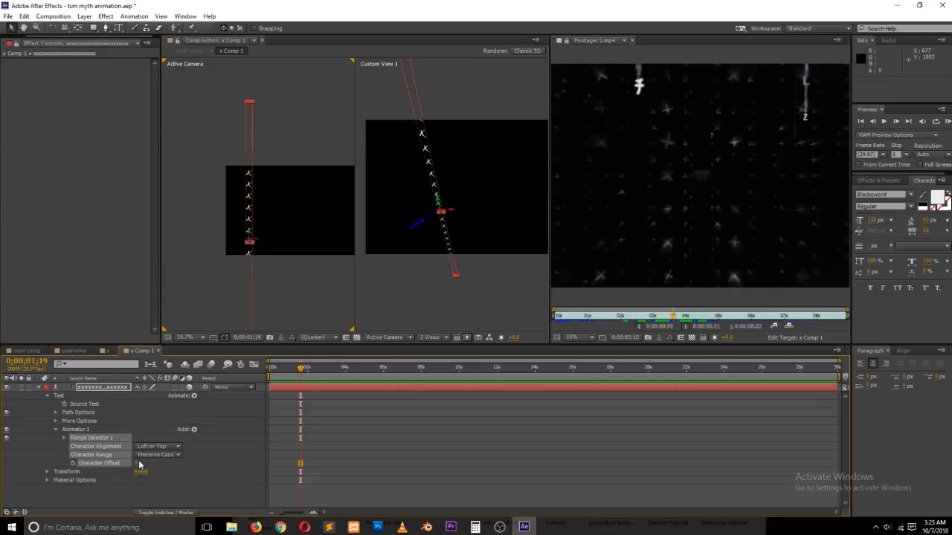
{"action": "left_click_drag", "start_coordinate": [139, 465], "coordinate": [155, 463]}
- Replace the x characters in the vertical text with a string of random letters beginning with xxdsffs
{"action": "double_click", "coordinate": [250, 195]}
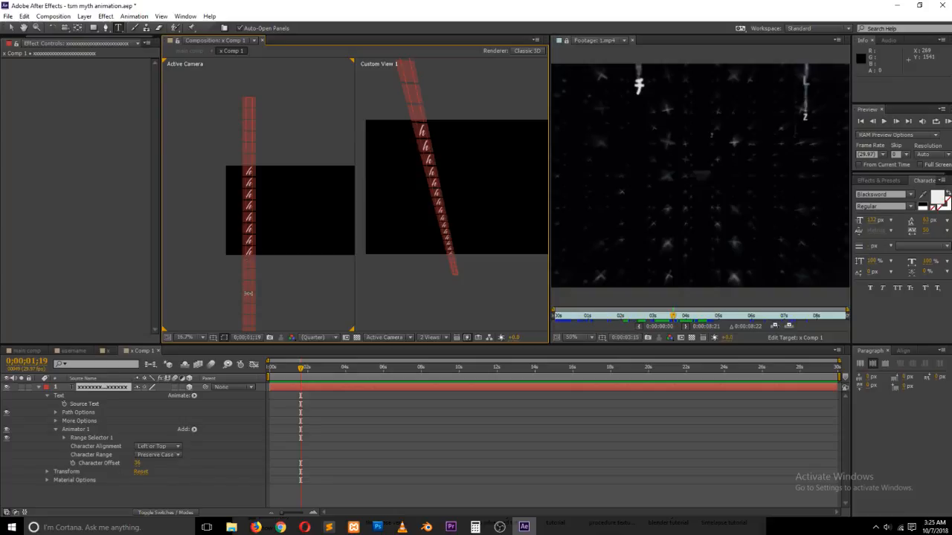
{"action": "type", "text": "x"}
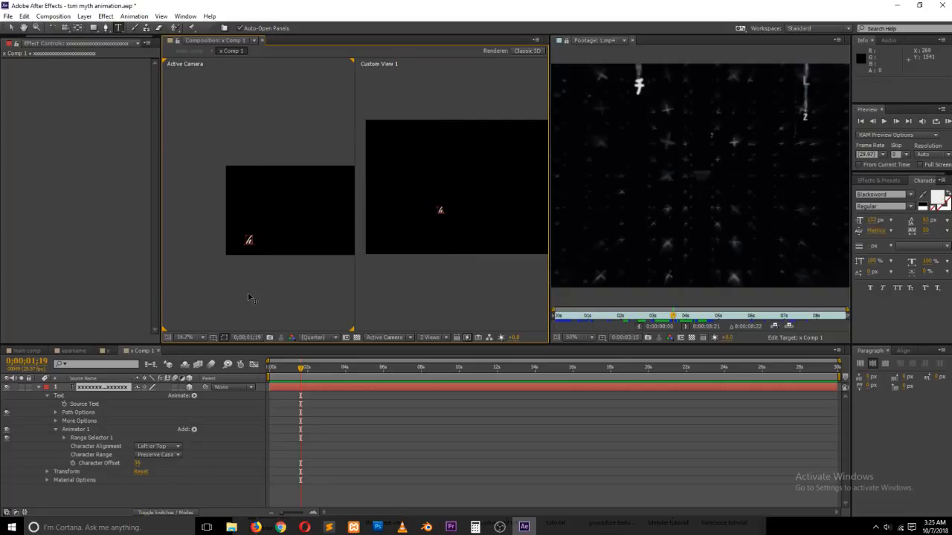
{"action": "type", "text": "xxxxxxxx"}
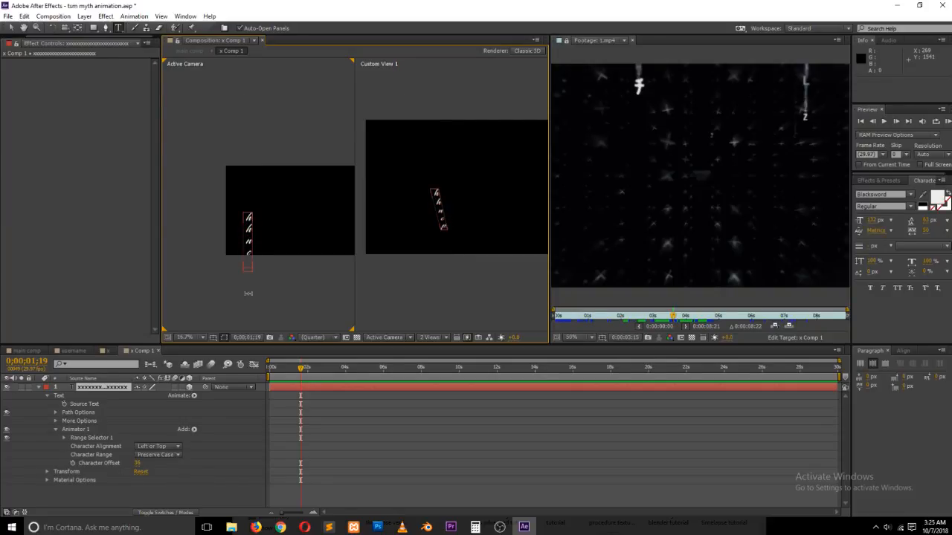
{"action": "type", "text": "xxxx"}
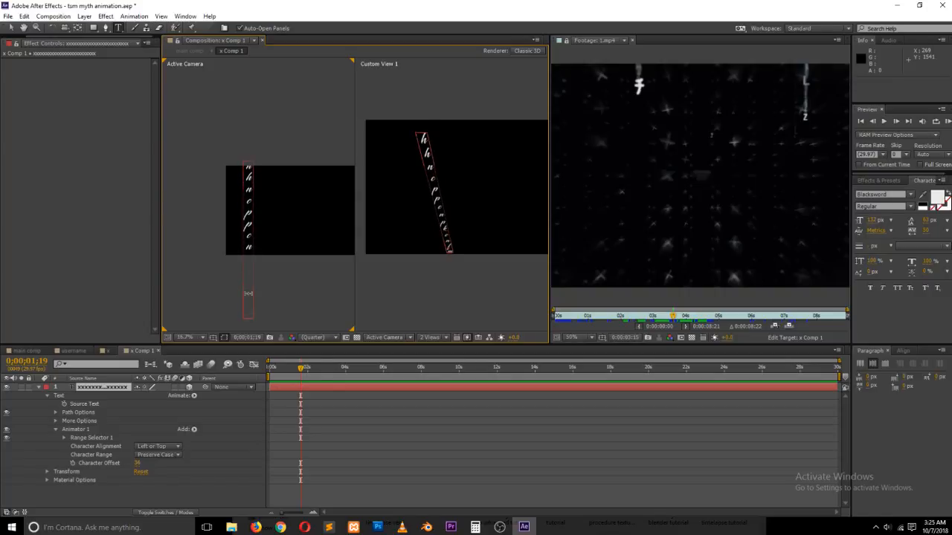
{"action": "type", "text": "xxxxxxx"}
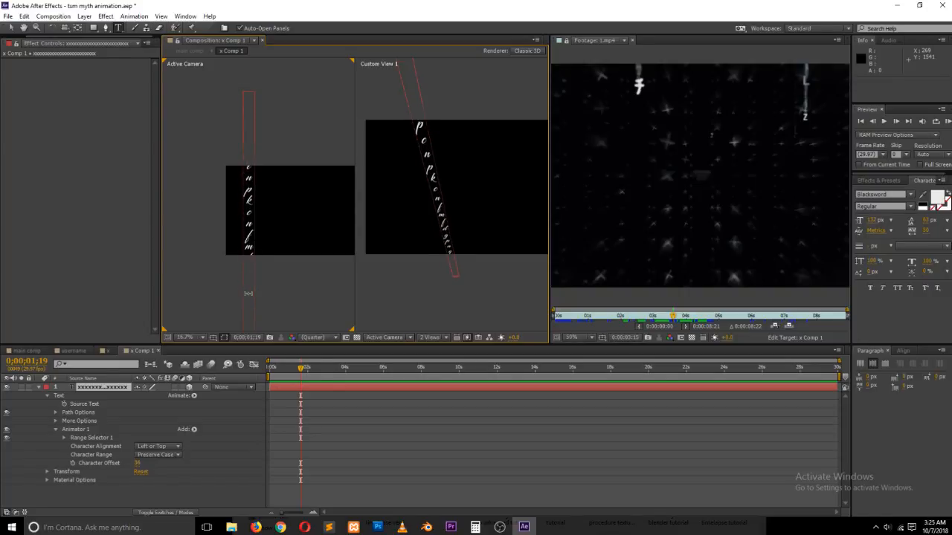
{"action": "left_click", "coordinate": [11, 28]}
- Try a Character Offset of 91 on the random letters, and delete the animator from the text layer
{"action": "left_click_drag", "start_coordinate": [137, 466], "coordinate": [164, 466]}
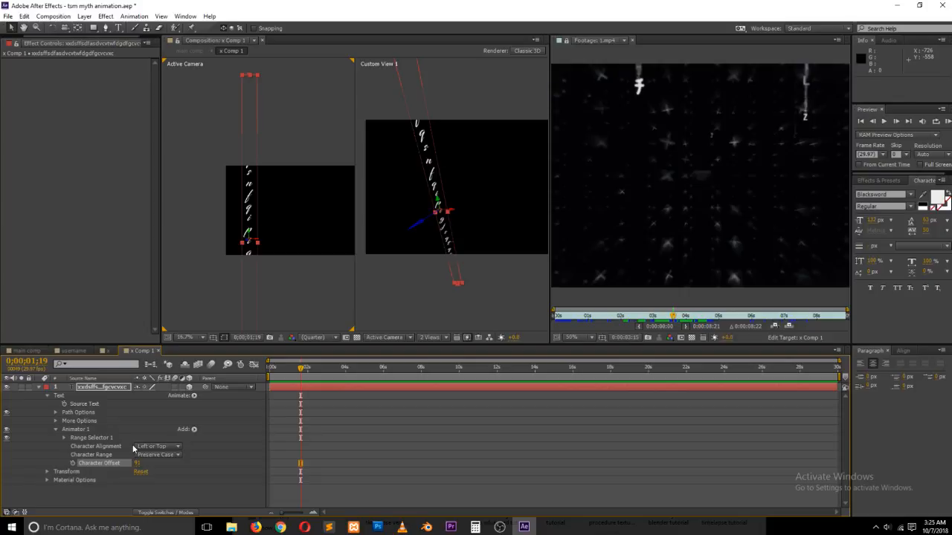
{"action": "left_click", "coordinate": [99, 388]}
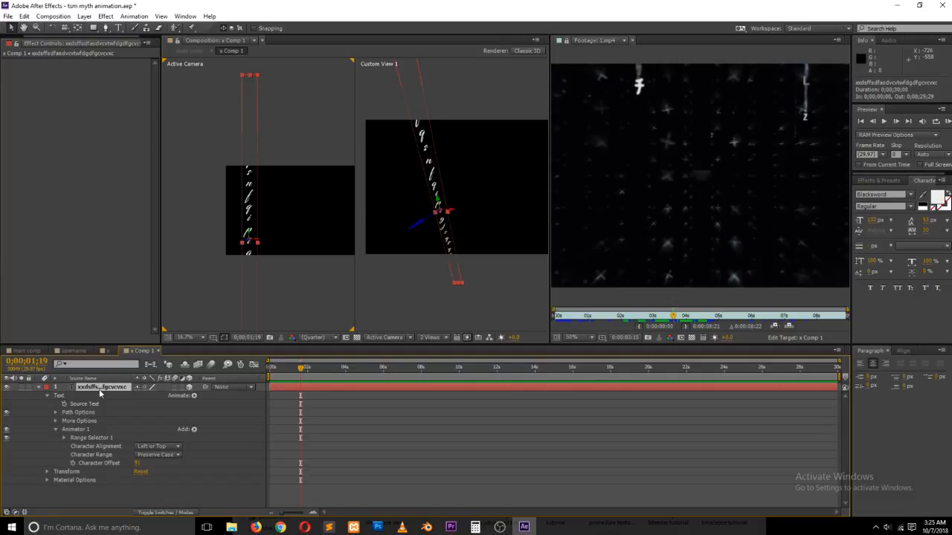
{"action": "left_click", "coordinate": [280, 527]}
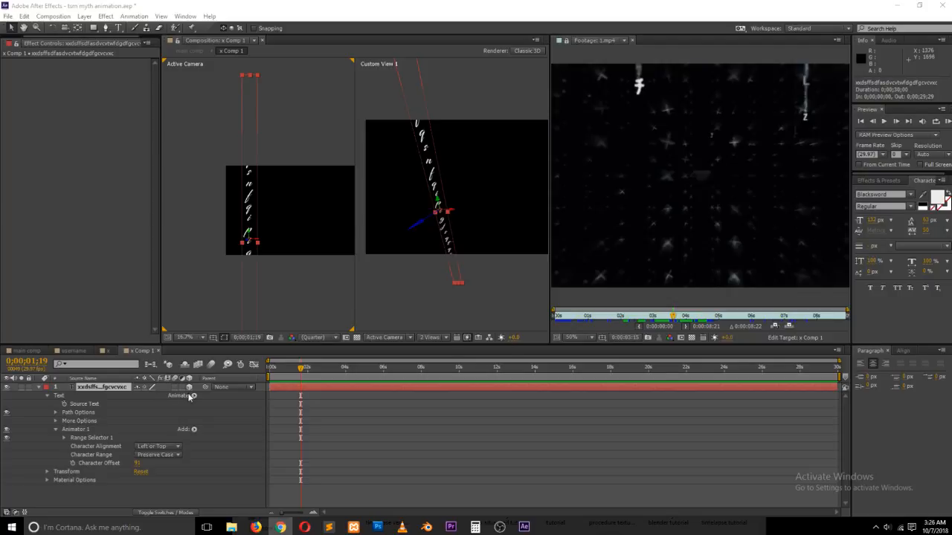
{"action": "left_click", "coordinate": [119, 389]}
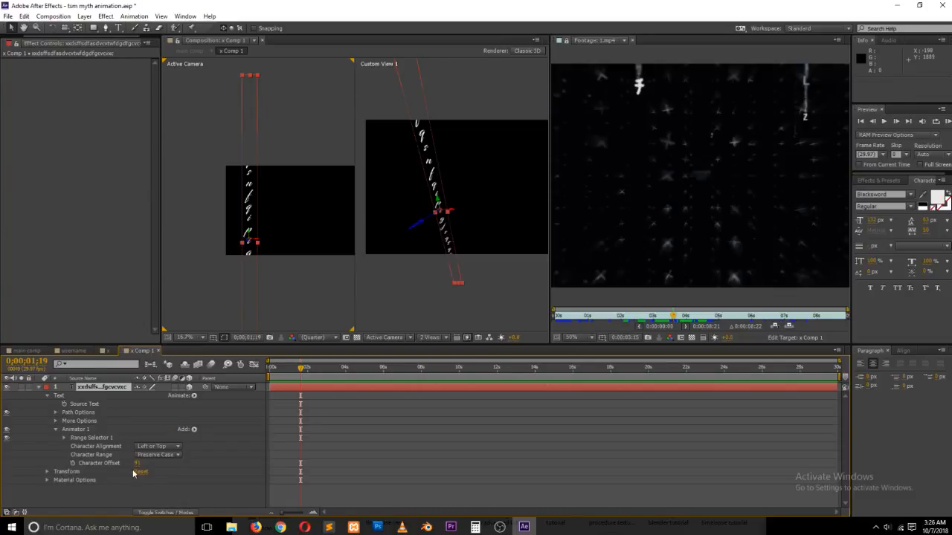
{"action": "left_click", "coordinate": [81, 429]}
{"action": "key", "text": "Delete"}
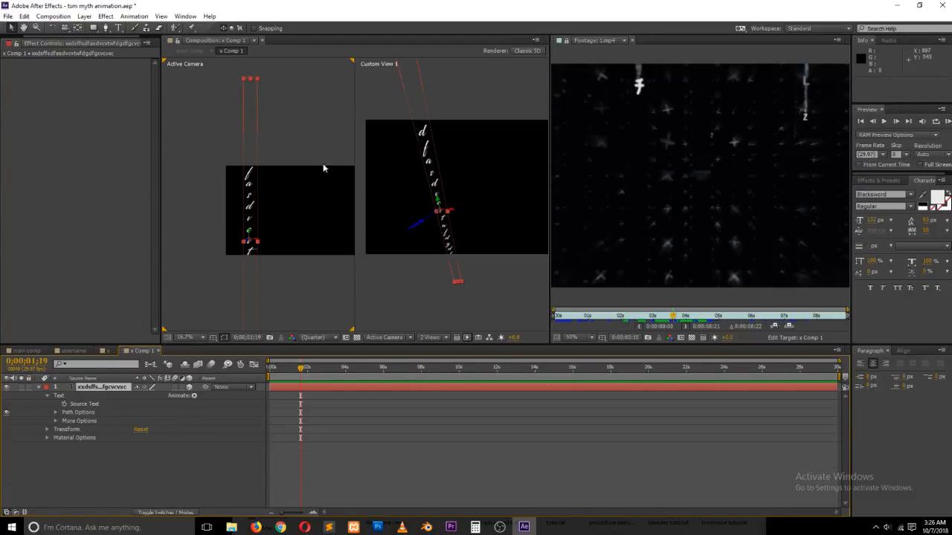
- Check the falling characters in the reference footage and replace the random letters of the vertical text with a string of x characters
{"action": "left_click", "coordinate": [669, 316]}
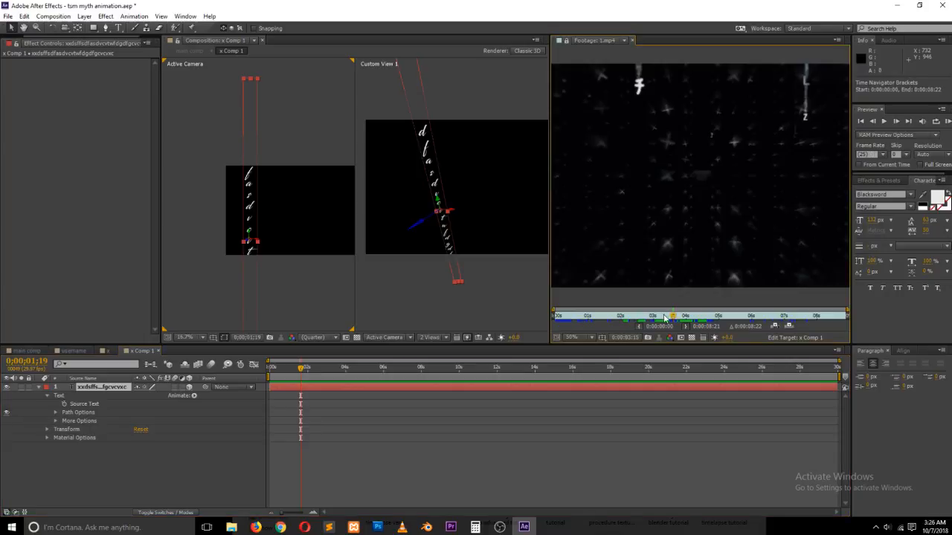
{"action": "left_click_drag", "start_coordinate": [669, 316], "coordinate": [676, 317]}
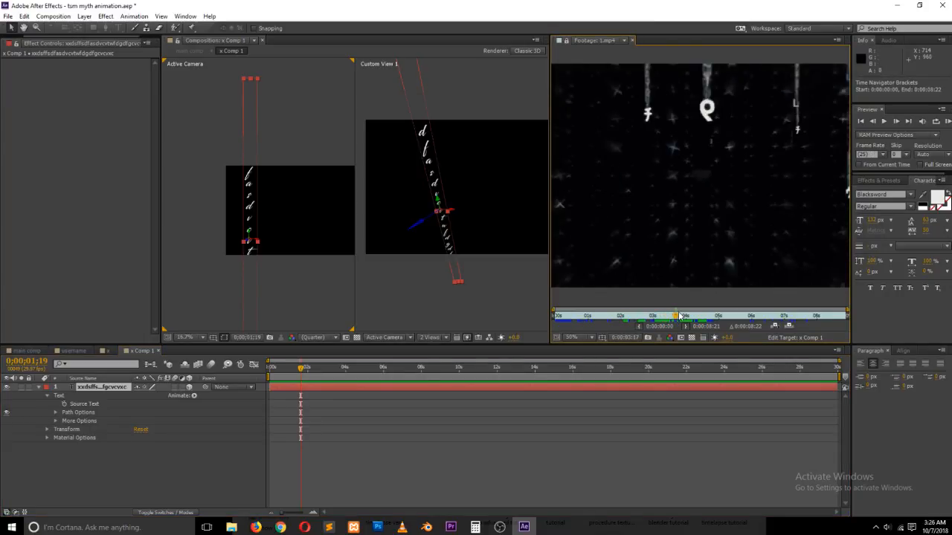
{"action": "left_click", "coordinate": [280, 527]}
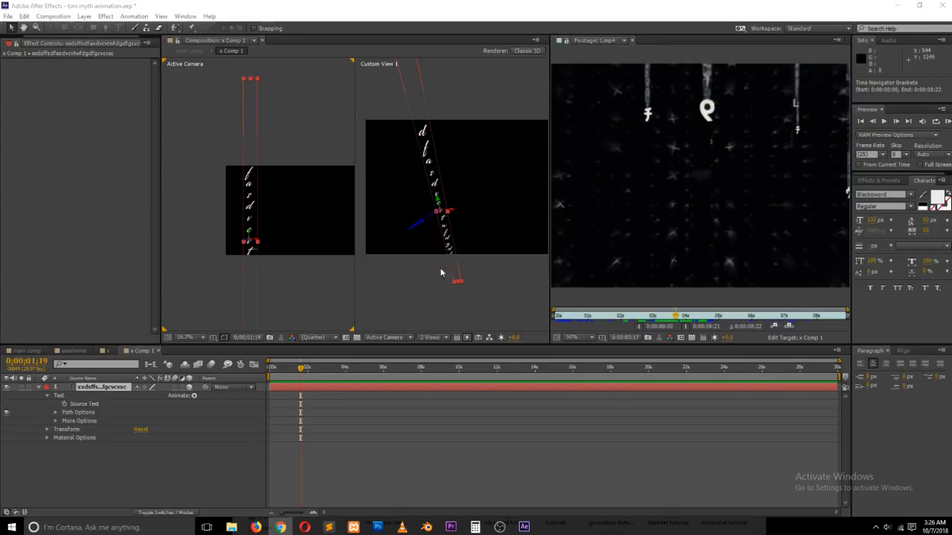
{"action": "double_click", "coordinate": [249, 209]}
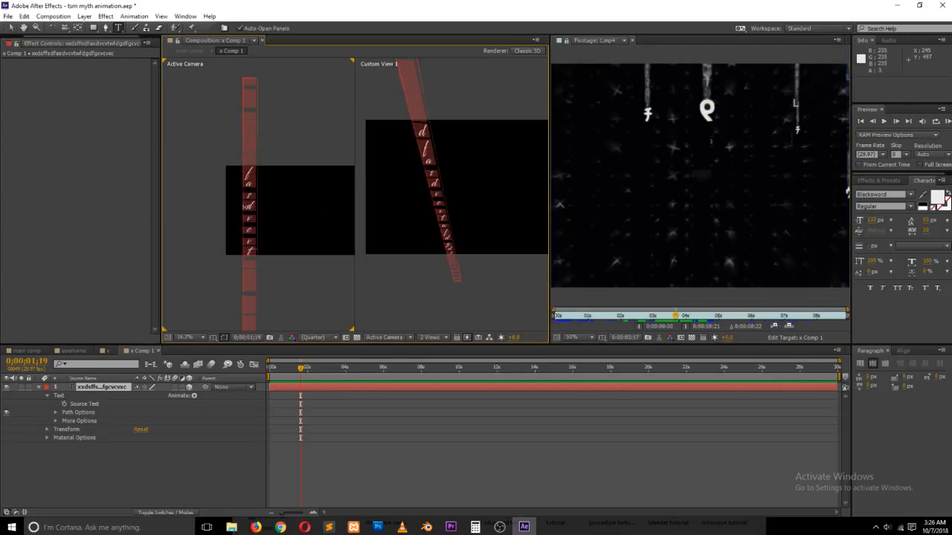
{"action": "type", "text": "xxxxxxxxxxxx"}
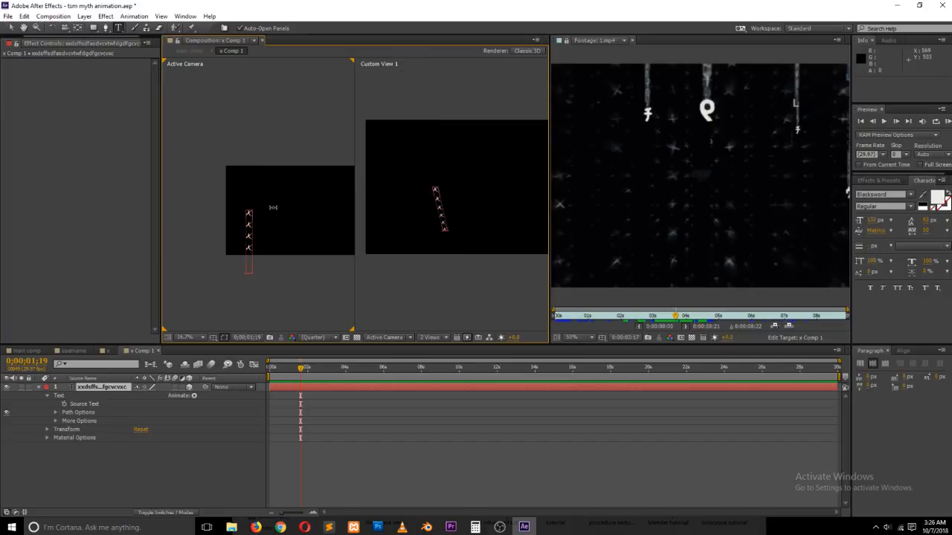
{"action": "left_click", "coordinate": [11, 27]}
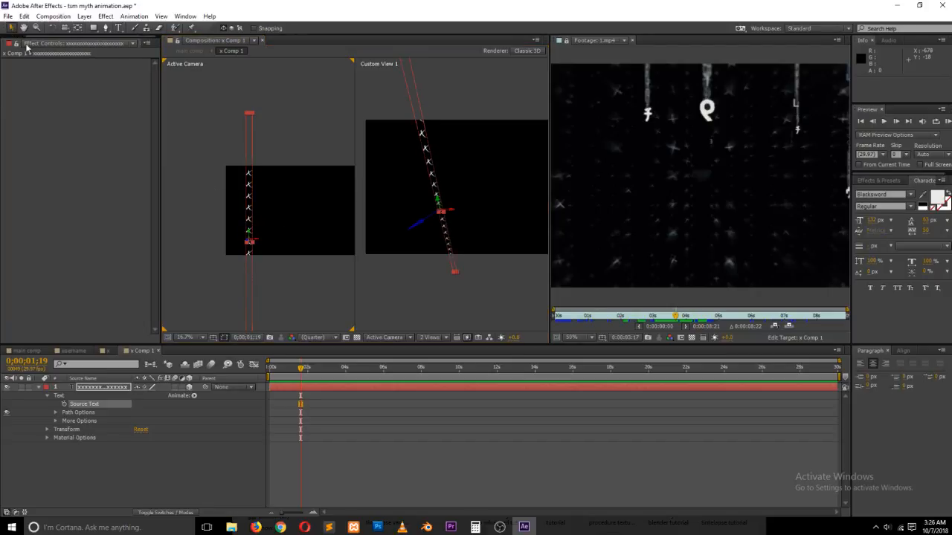
{"action": "left_click", "coordinate": [225, 432]}
- Move the vertical x column closer to the left edge of the composition and switch the second view to Top
{"action": "left_click", "coordinate": [253, 206]}
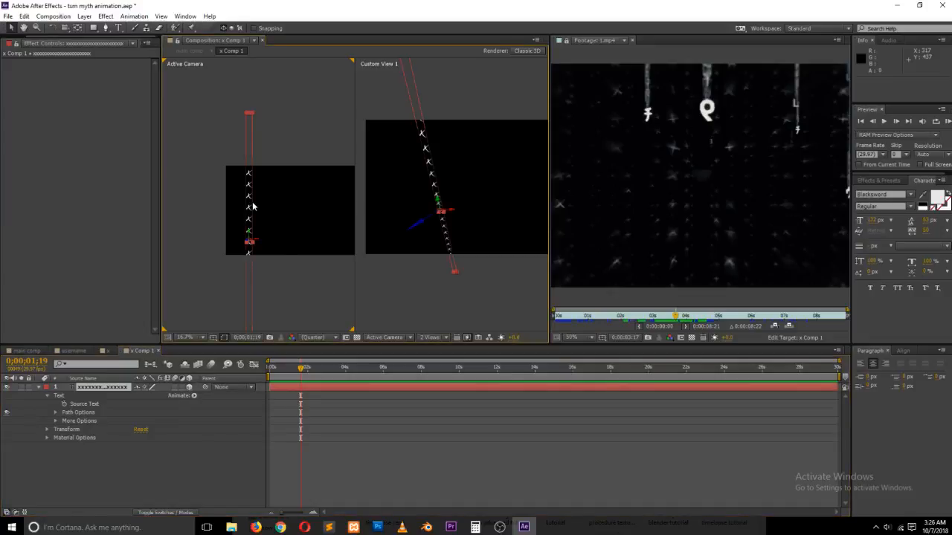
{"action": "scroll", "coordinate": [274, 239], "scroll_direction": "up", "scroll_amount": 2}
{"action": "left_click_drag", "start_coordinate": [273, 228], "coordinate": [241, 222]}
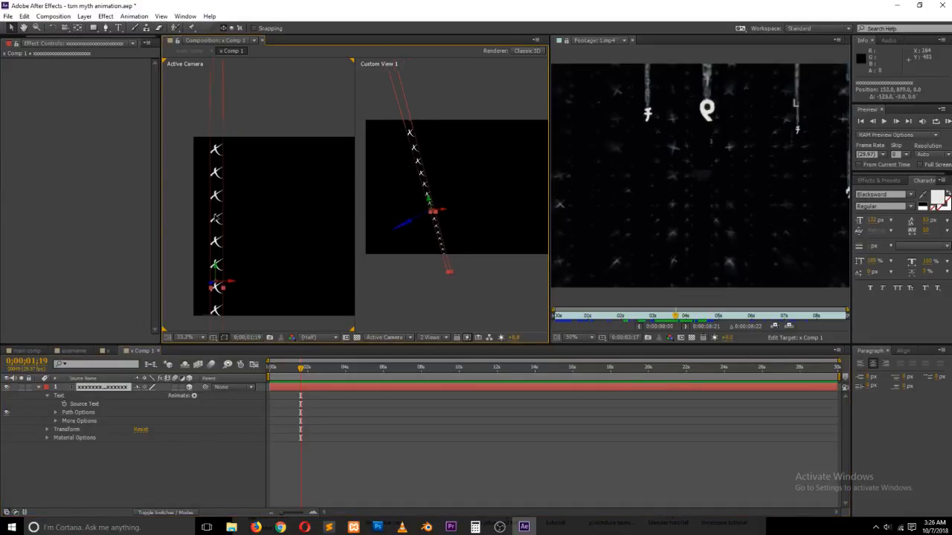
{"action": "left_click", "coordinate": [425, 300]}
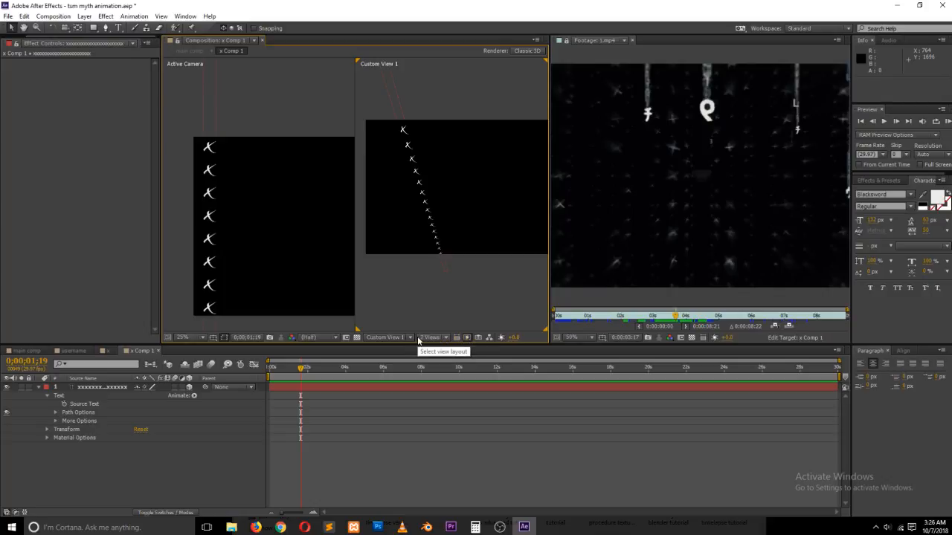
{"action": "left_click", "coordinate": [394, 338]}
{"action": "left_click", "coordinate": [402, 386]}
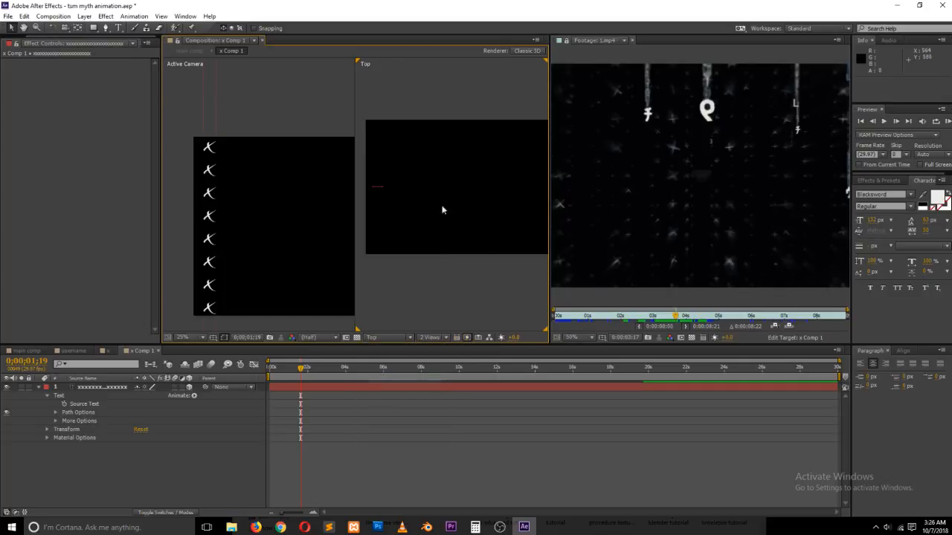
- Duplicate the x column and move the copy to the right and farther back in depth
{"action": "left_click", "coordinate": [216, 267]}
{"action": "key", "text": "ctrl+d"}
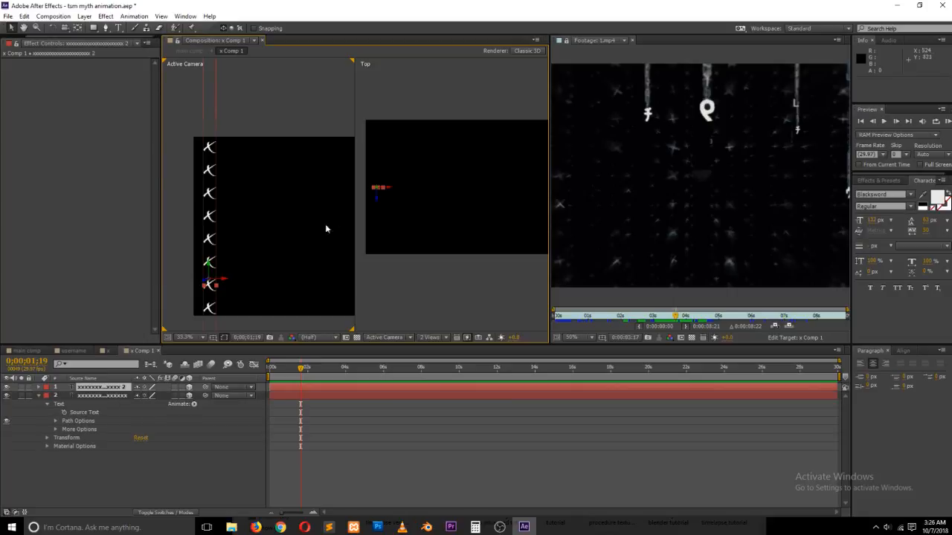
{"action": "left_click_drag", "start_coordinate": [392, 190], "coordinate": [430, 128]}
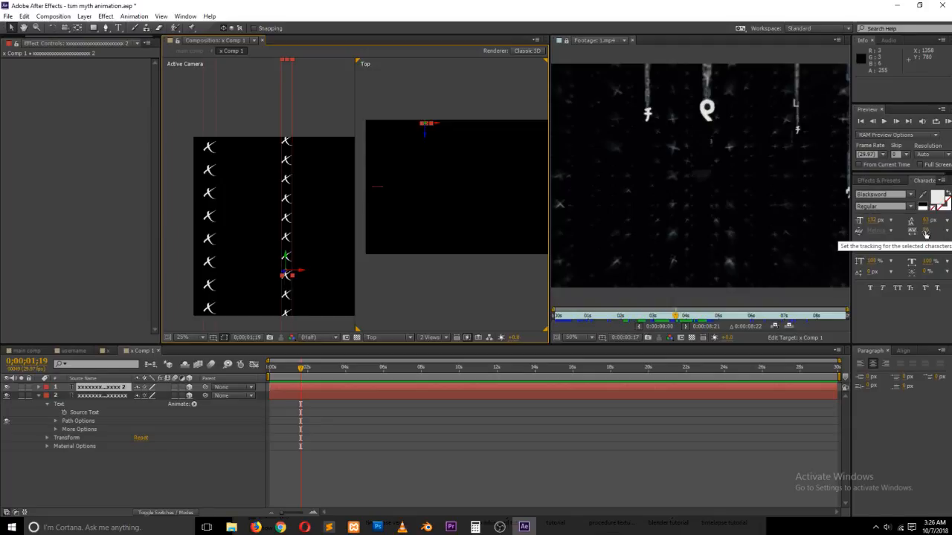
- Increase the tracking of the duplicated rear column and reduce its font size
{"action": "mouse_move", "coordinate": [925, 233]}
{"action": "left_mouse_down"}
{"action": "mouse_move", "coordinate": [948, 233]}
{"action": "mouse_move", "coordinate": [932, 232]}
{"action": "left_mouse_up"}
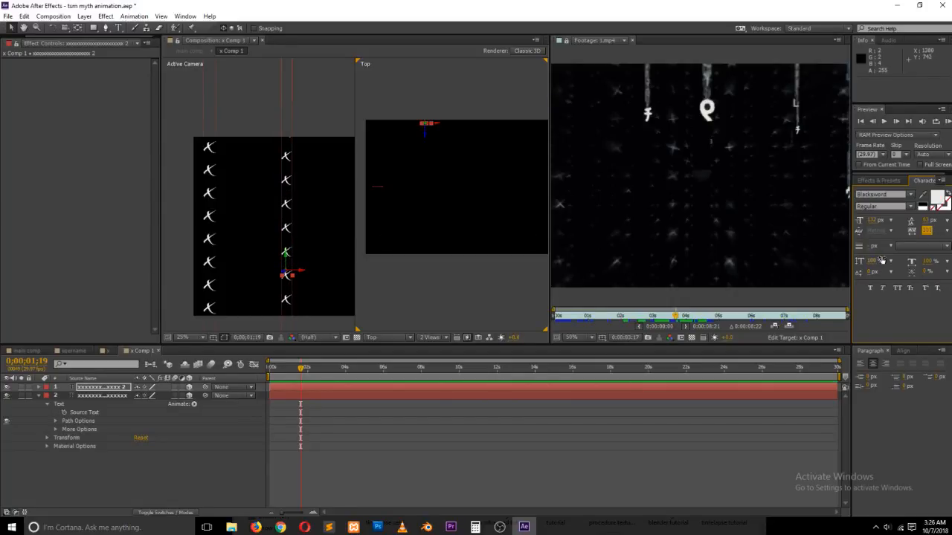
{"action": "left_click_drag", "start_coordinate": [872, 220], "coordinate": [859, 221]}
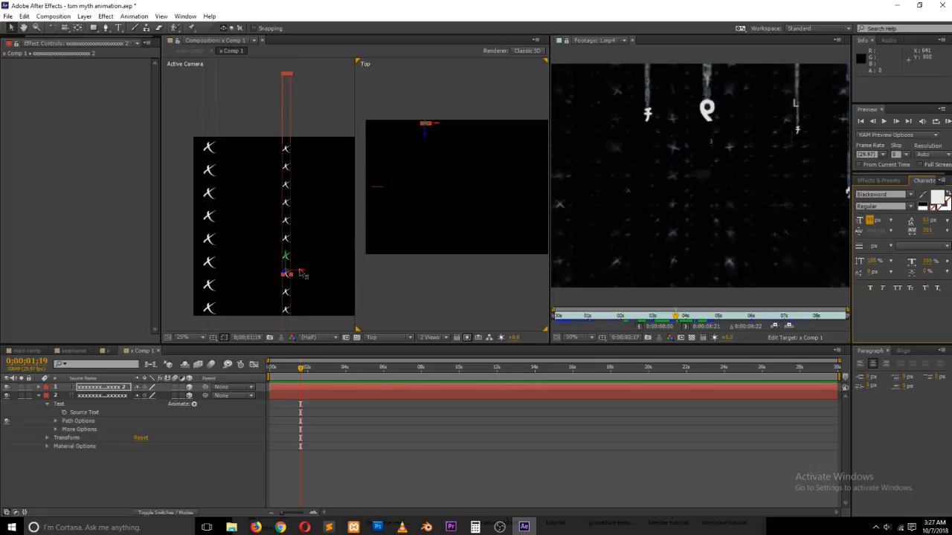
{"action": "left_click", "coordinate": [78, 396]}
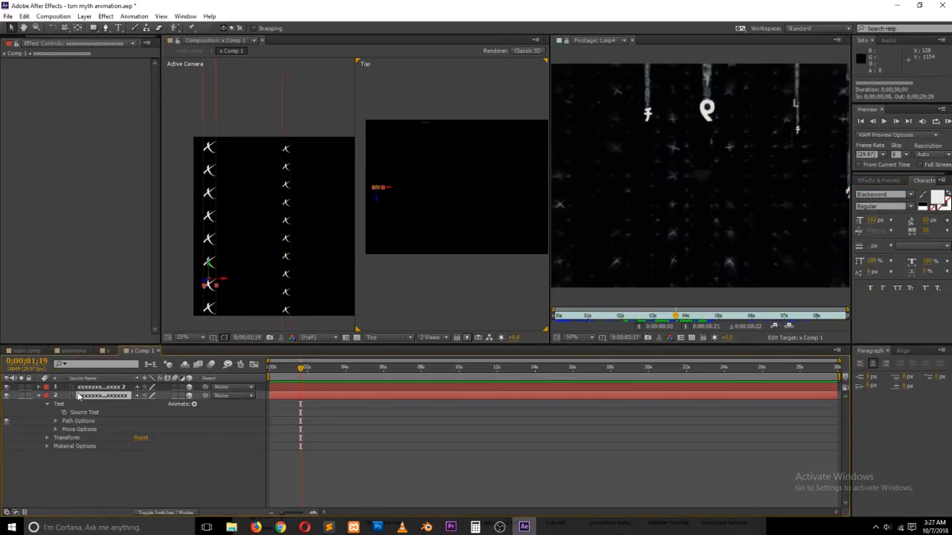
{"action": "left_click", "coordinate": [87, 387]}
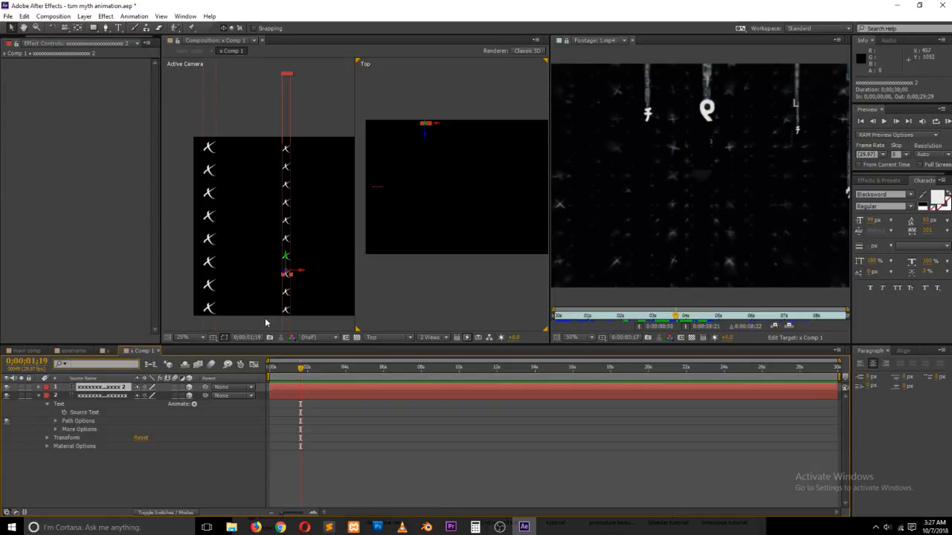
{"action": "left_click", "coordinate": [146, 418]}
- Duplicate the smaller column, bring the copy forward near the left edge, and shift the original column right to X 253
{"action": "left_click", "coordinate": [115, 388]}
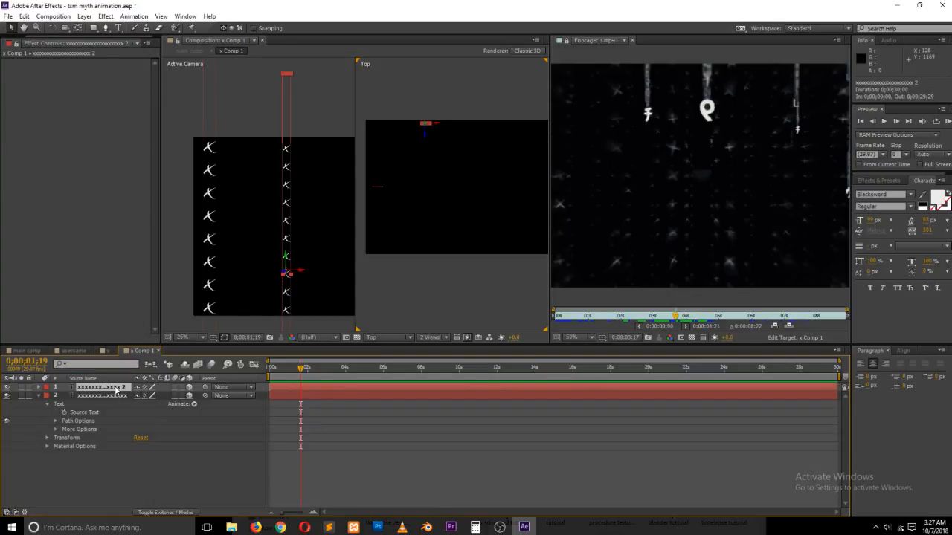
{"action": "key", "text": "ctrl+d"}
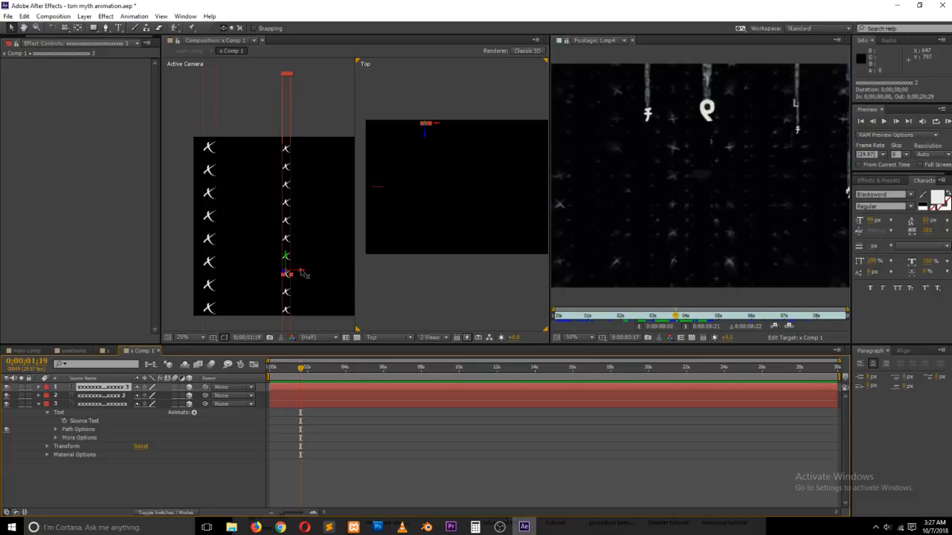
{"action": "left_click_drag", "start_coordinate": [304, 273], "coordinate": [236, 299]}
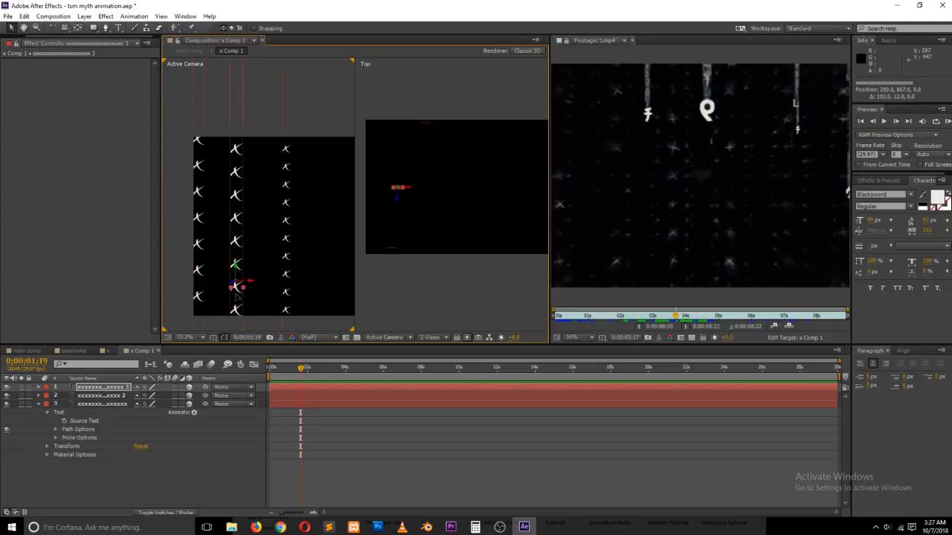
{"action": "left_click", "coordinate": [202, 279]}
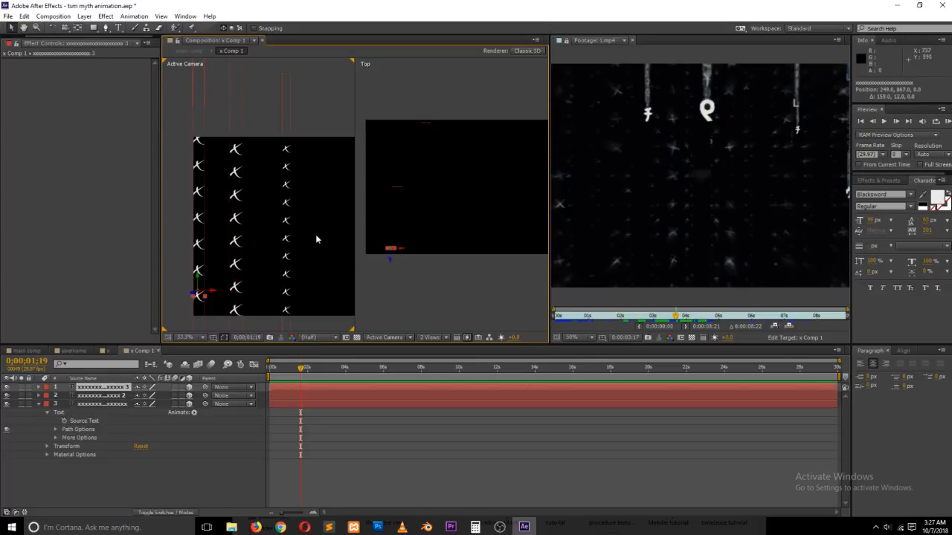
- Duplicate all three x columns and move the copies to the end of the layer stack
{"action": "left_click", "coordinate": [282, 262], "text": "shift"}
{"action": "left_click", "coordinate": [235, 265], "text": "shift"}
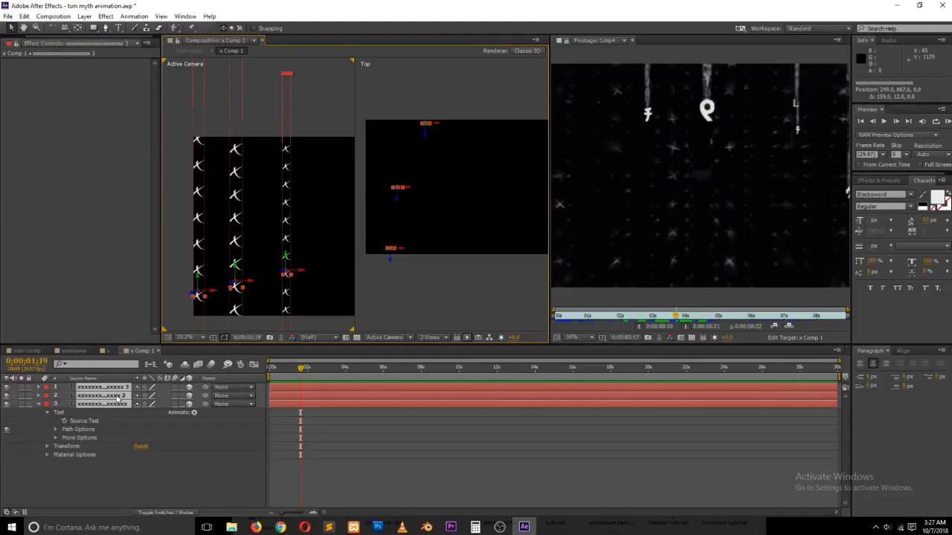
{"action": "left_click_drag", "start_coordinate": [118, 396], "coordinate": [115, 460]}
{"action": "key", "text": "ctrl+d"}
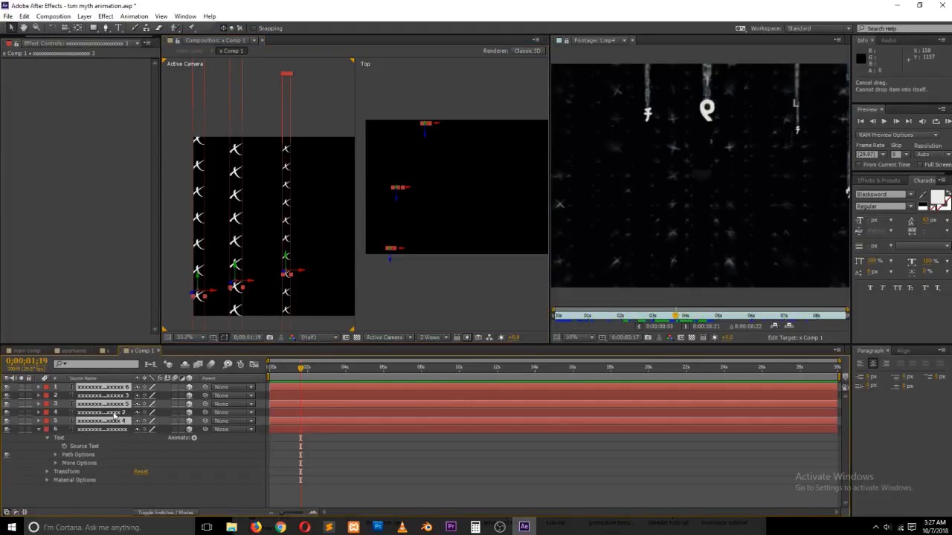
{"action": "left_click_drag", "start_coordinate": [113, 423], "coordinate": [118, 475]}
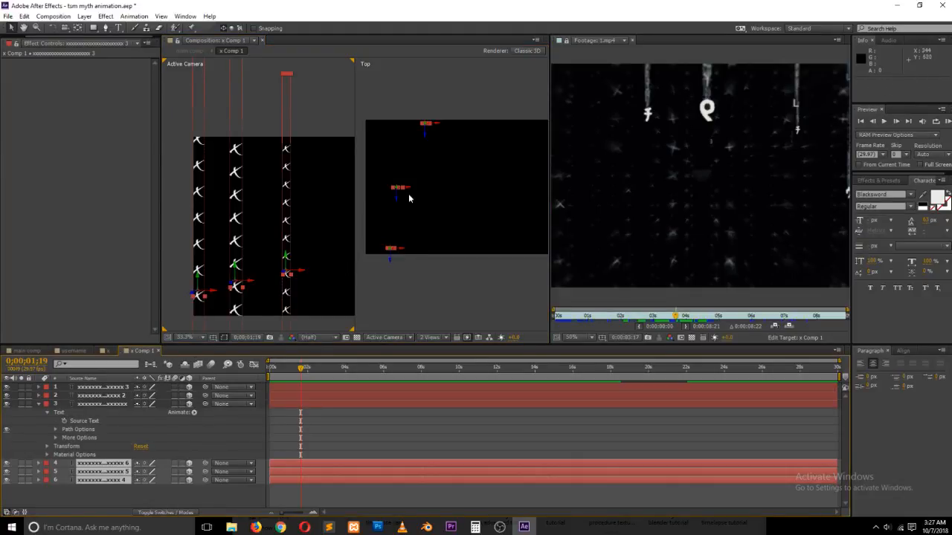
- Spread the three duplicated columns to the right of the originals at different depths, placing the front copy at X 1156
{"action": "left_click_drag", "start_coordinate": [408, 180], "coordinate": [446, 186]}
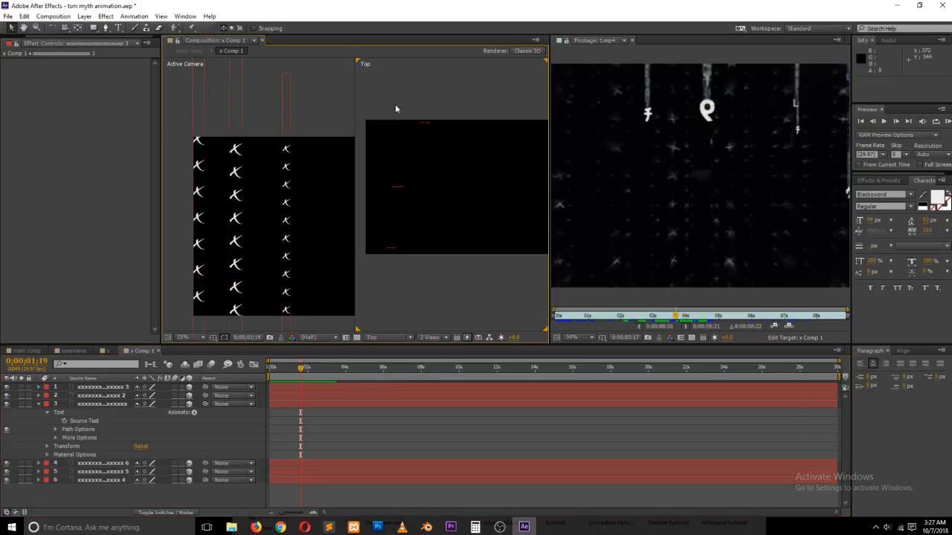
{"action": "left_click", "coordinate": [101, 464]}
{"action": "left_click", "coordinate": [100, 479], "text": "shift"}
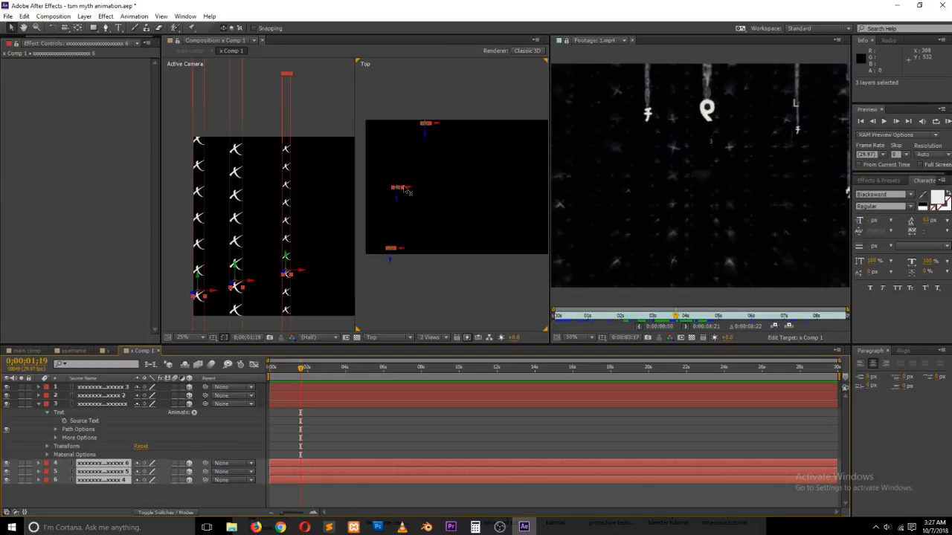
{"action": "left_click_drag", "start_coordinate": [401, 193], "coordinate": [394, 158]}
{"action": "left_click", "coordinate": [478, 194]}
{"action": "left_click", "coordinate": [473, 190]}
{"action": "left_click", "coordinate": [464, 248]}
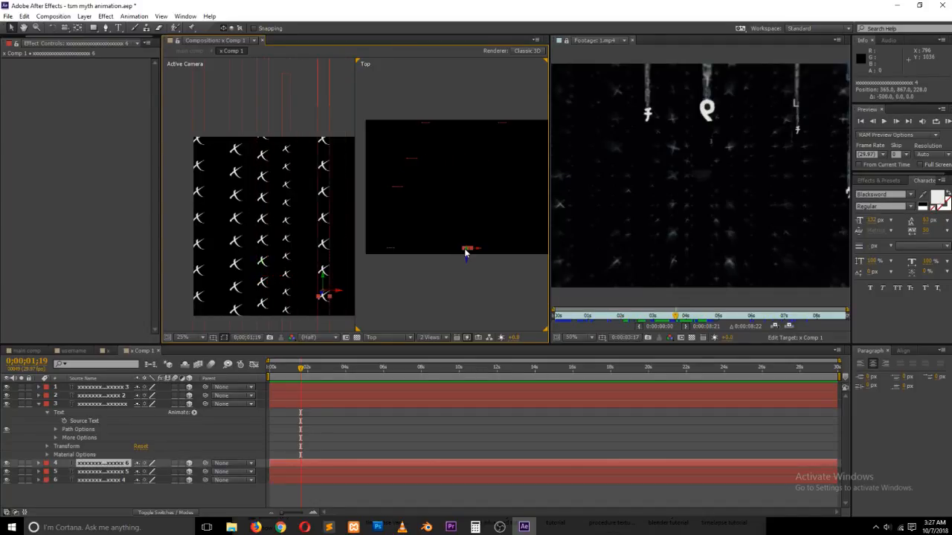
{"action": "left_click_drag", "start_coordinate": [471, 249], "coordinate": [513, 252]}
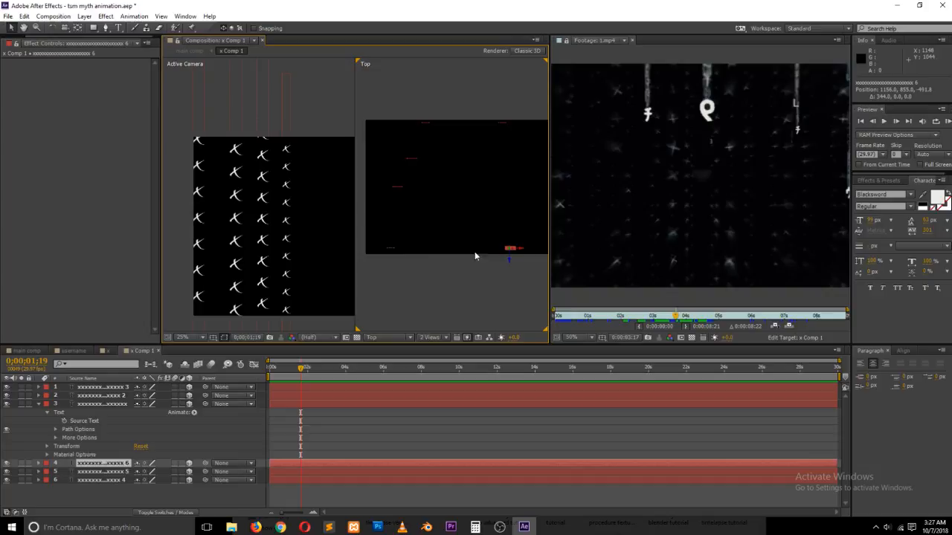
- Move the front left column to X 932 and the small rear column to X 694 to even out the spacing
{"action": "left_click", "coordinate": [392, 250]}
{"action": "left_click_drag", "start_coordinate": [414, 255], "coordinate": [503, 253]}
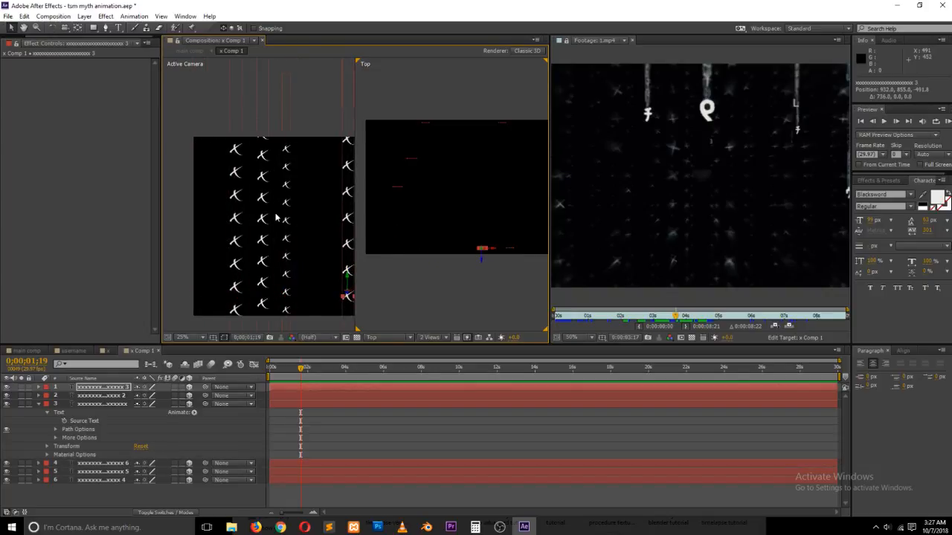
{"action": "scroll", "coordinate": [276, 217], "scroll_direction": "down", "scroll_amount": 2}
{"action": "scroll", "coordinate": [278, 213], "scroll_direction": "up", "scroll_amount": 5}
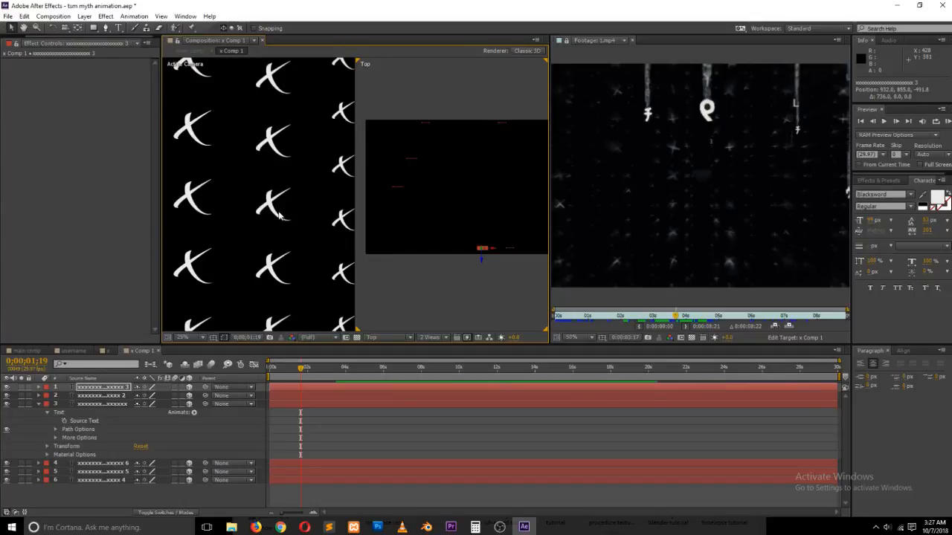
{"action": "scroll", "coordinate": [279, 215], "scroll_direction": "down", "scroll_amount": 1}
{"action": "scroll", "coordinate": [278, 213], "scroll_direction": "down", "scroll_amount": 2}
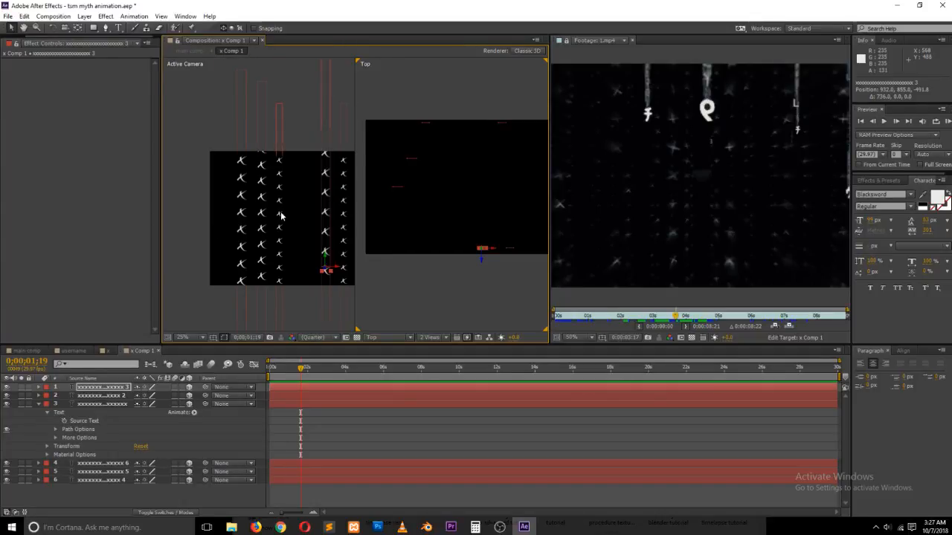
{"action": "left_click", "coordinate": [281, 215]}
{"action": "left_click_drag", "start_coordinate": [291, 255], "coordinate": [320, 253]}
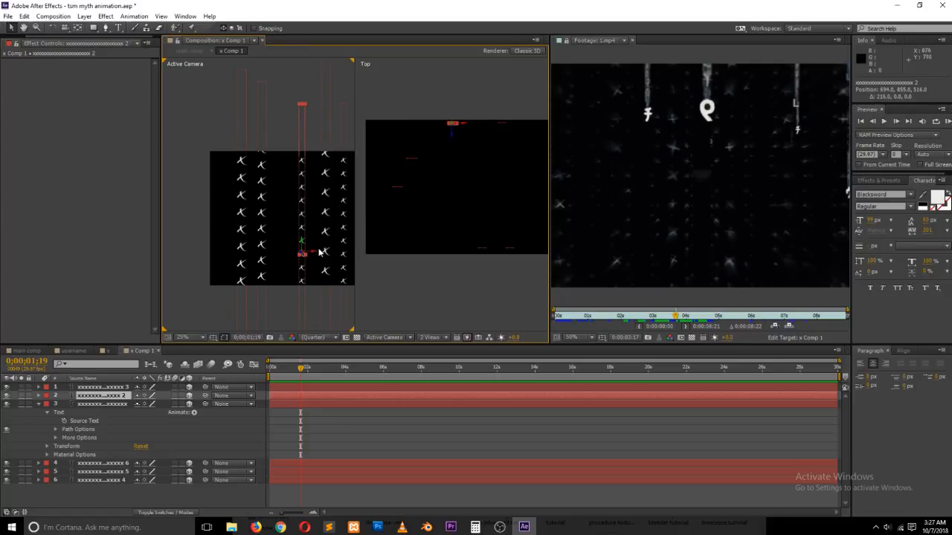
- Center the x Comp 1 layer in the main comp and fit it to the composition frame
{"action": "left_click", "coordinate": [27, 351]}
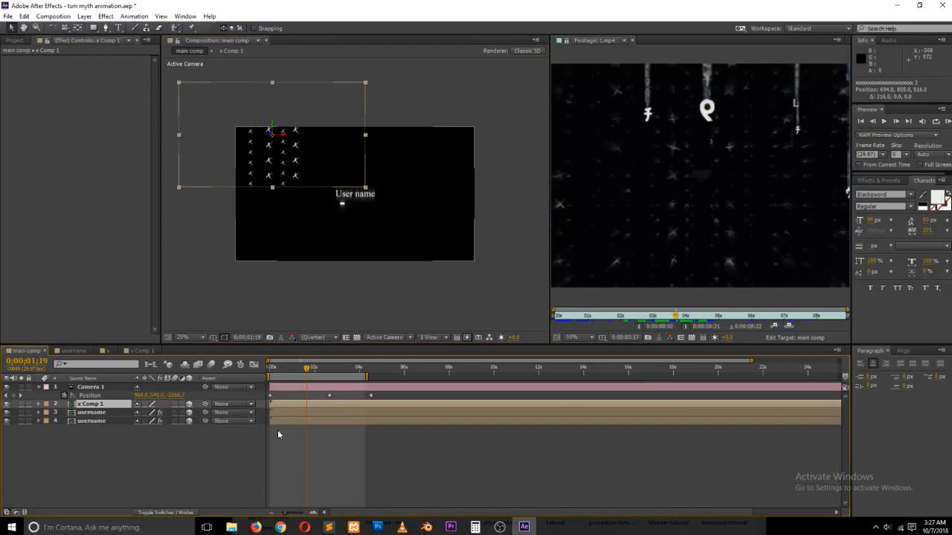
{"action": "left_click_drag", "start_coordinate": [291, 171], "coordinate": [373, 224]}
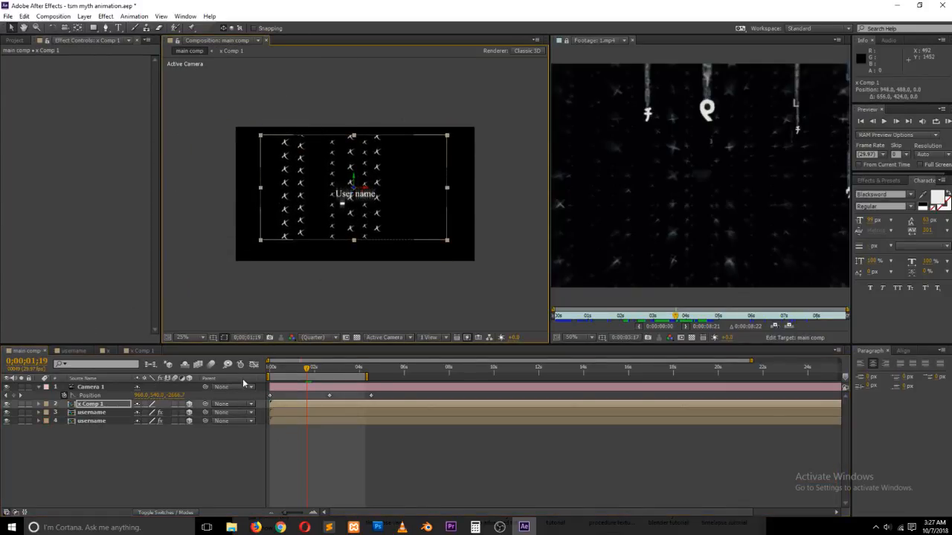
{"action": "key", "text": "ctrl+alt+f"}
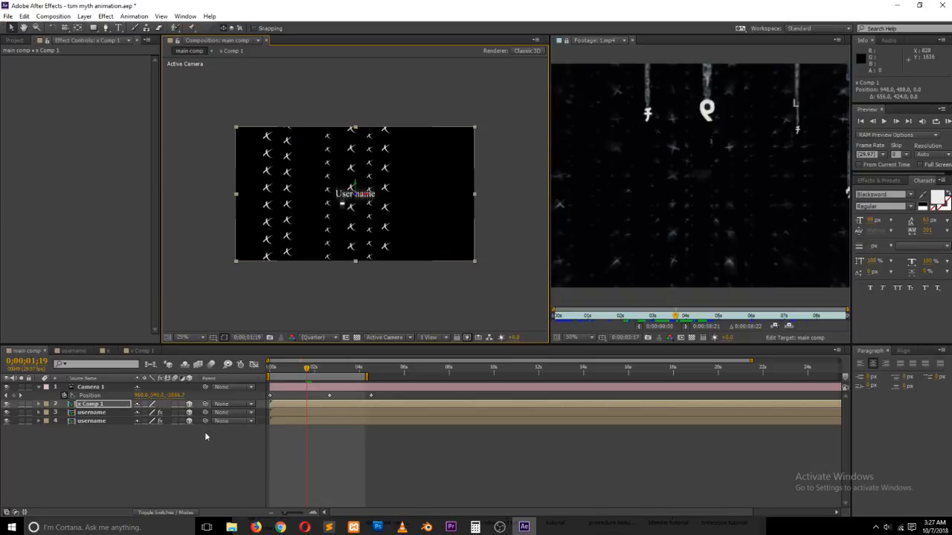
{"action": "left_click", "coordinate": [92, 433]}
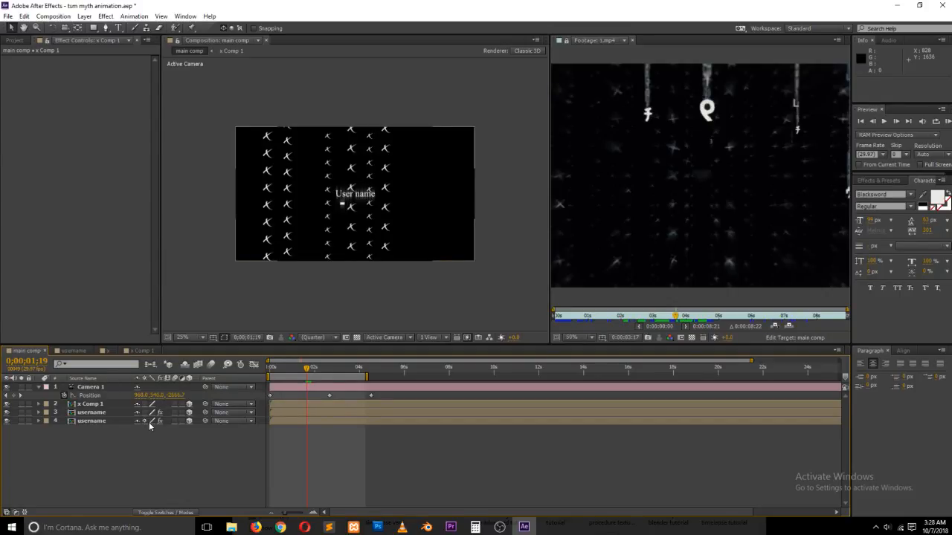
- Turn on Collapse Transformations for the lower username layer in the main comp
{"action": "left_click", "coordinate": [72, 421]}
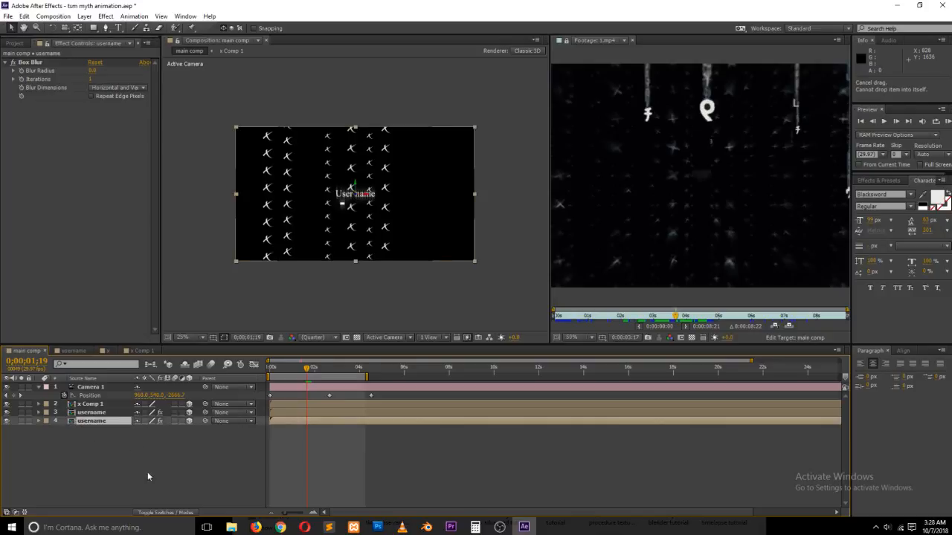
{"action": "left_click", "coordinate": [167, 513]}
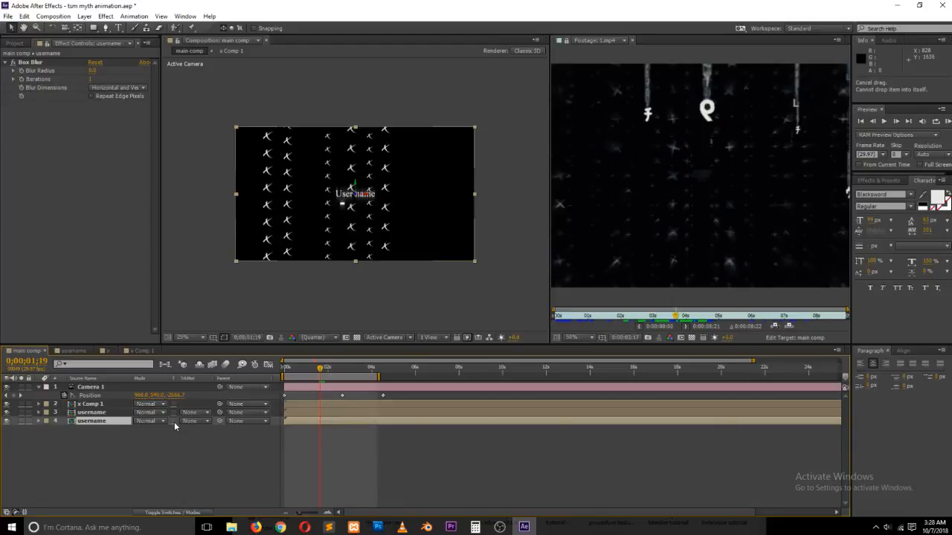
{"action": "left_click", "coordinate": [185, 514]}
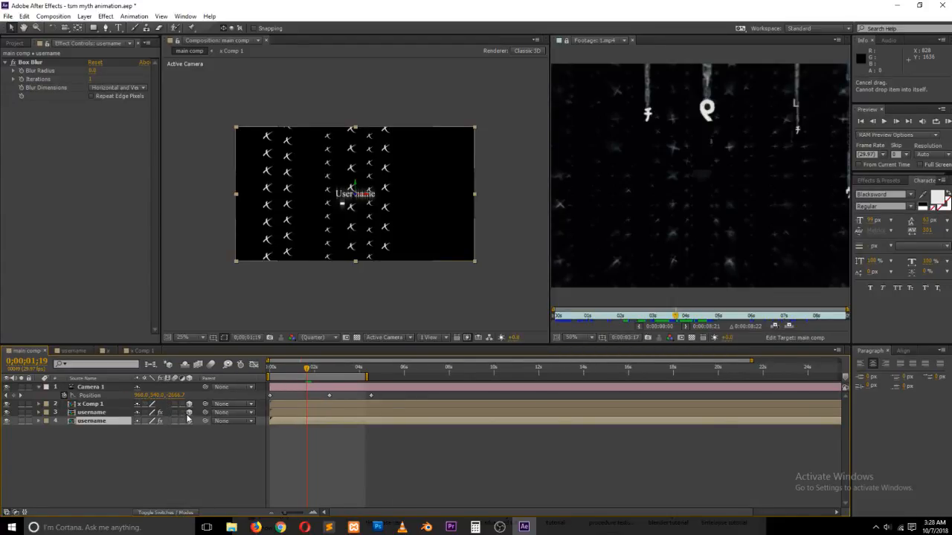
{"action": "left_click", "coordinate": [146, 421]}
- Orbit the camera in the main comp to examine the depth of the x columns and username layers from the side
{"action": "key", "text": "y"}
{"action": "key", "text": "c"}
{"action": "left_click_drag", "start_coordinate": [324, 216], "coordinate": [349, 229]}
{"action": "key", "text": "ctrl+z"}
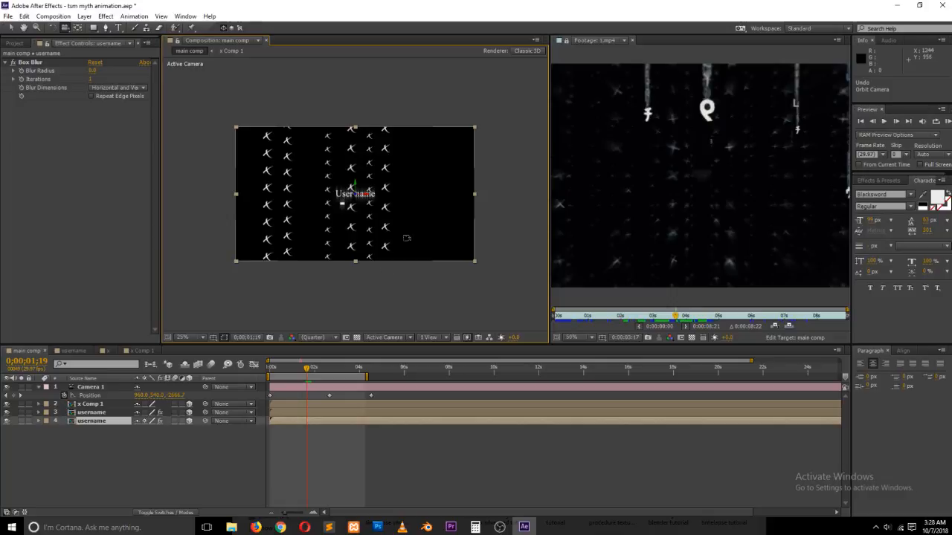
{"action": "left_click_drag", "start_coordinate": [423, 214], "coordinate": [457, 223]}
{"action": "key", "text": "ctrl+shift+a"}
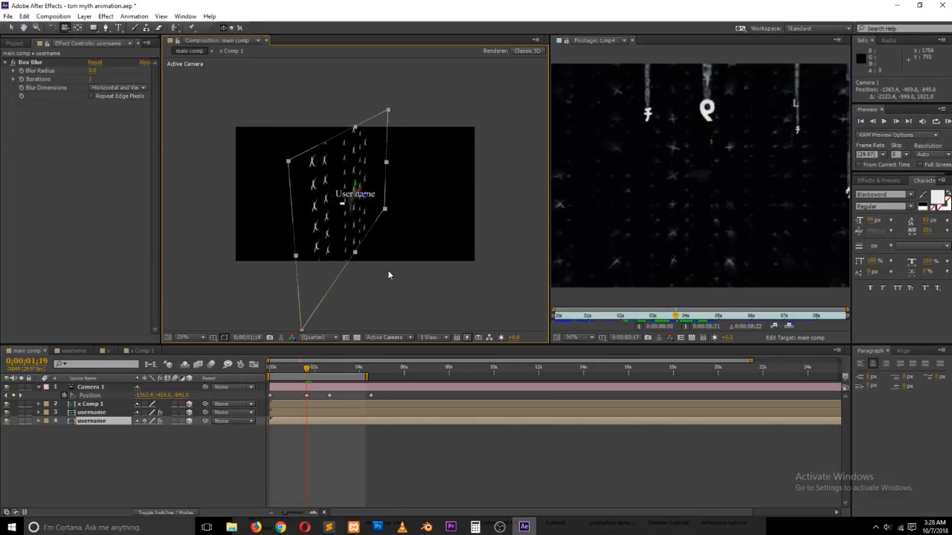
{"action": "key", "text": "v"}
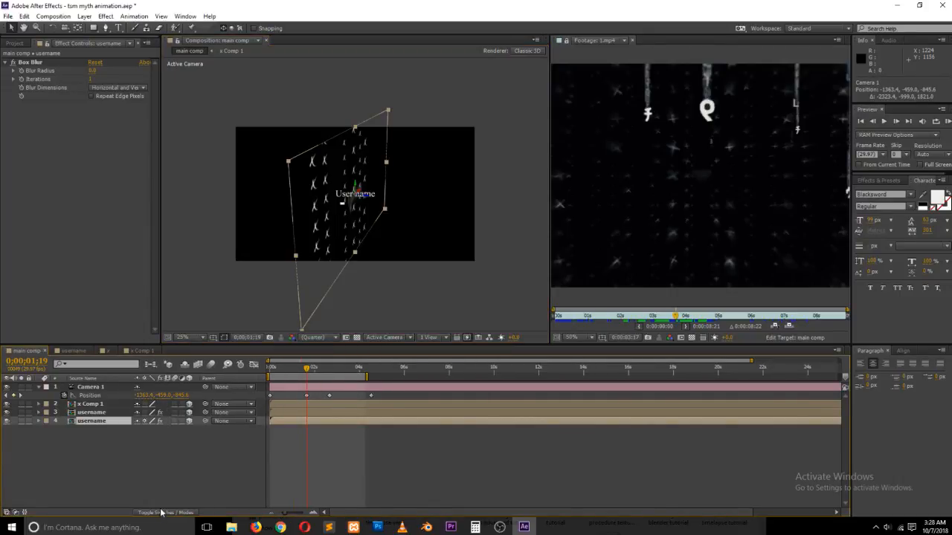
- Compare the lower username layer with its Collapse Transformations switch off and on, and turn the switch on for x Comp 1
{"action": "left_click", "coordinate": [144, 422]}
{"action": "left_click", "coordinate": [144, 421]}
{"action": "left_click", "coordinate": [144, 421]}
{"action": "left_click", "coordinate": [144, 421]}
{"action": "left_click", "coordinate": [118, 469]}
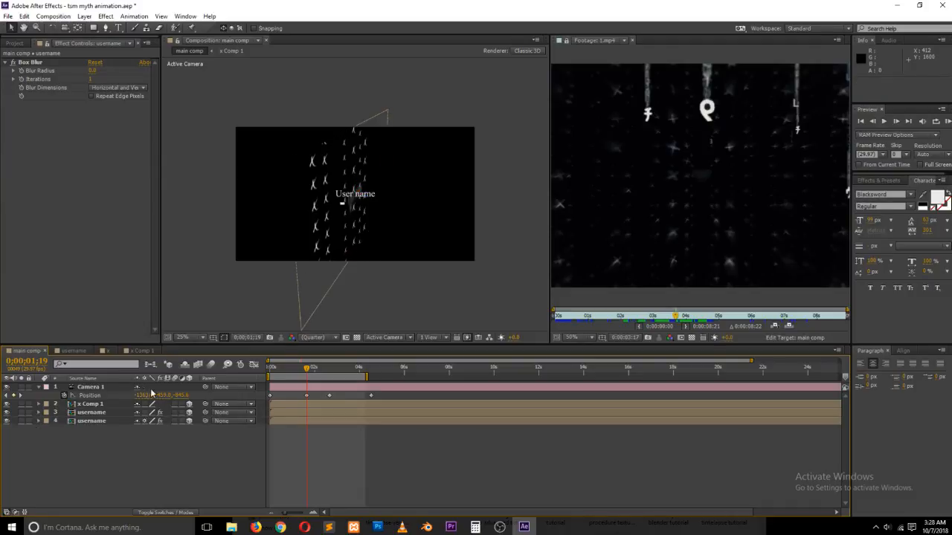
{"action": "left_click", "coordinate": [95, 406]}
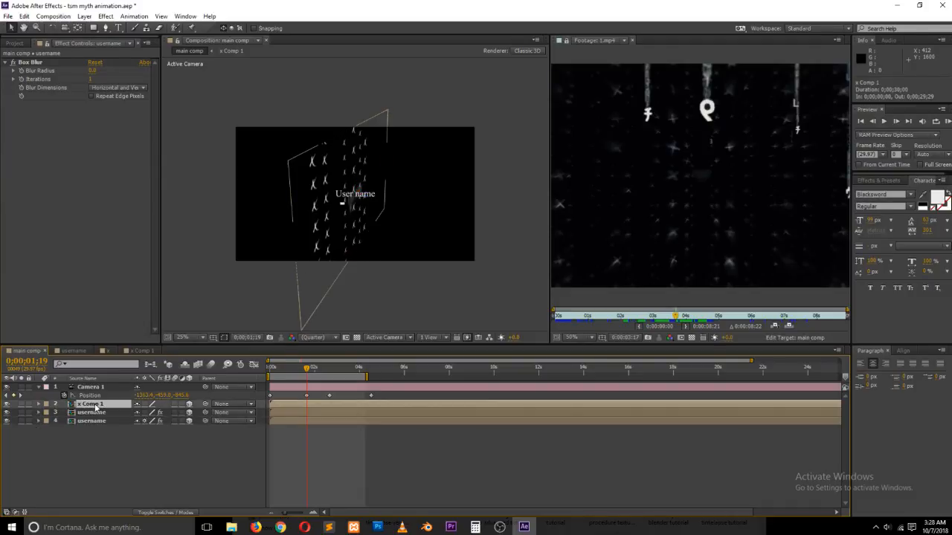
{"action": "left_click", "coordinate": [144, 405]}
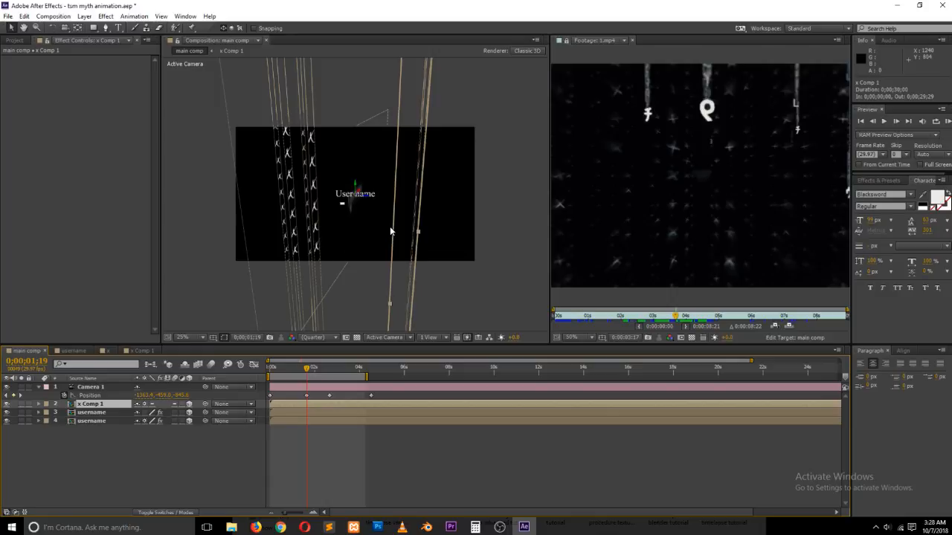
- Orbit the camera around the scene to check the 3D depth of the x Comp 1 columns from both sides
{"action": "key", "text": "c"}
{"action": "left_click_drag", "start_coordinate": [390, 227], "coordinate": [365, 217]}
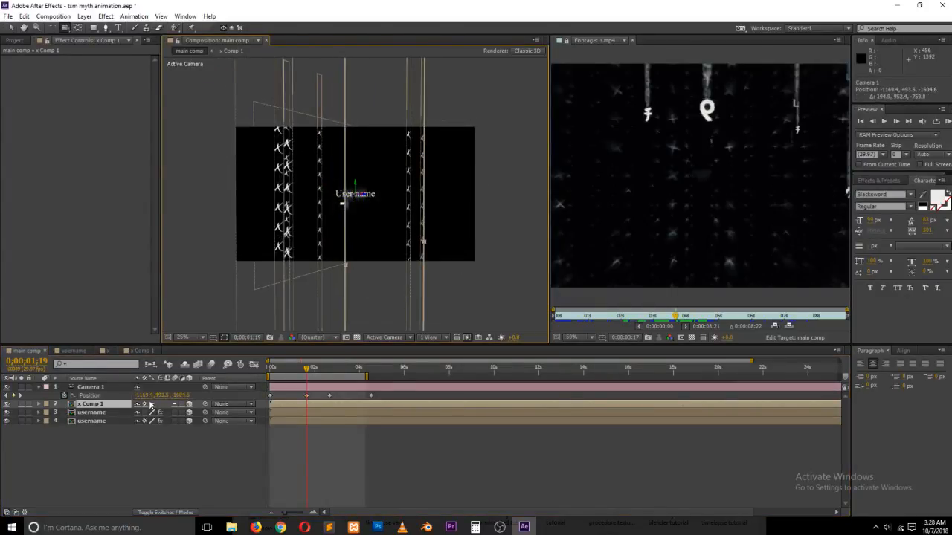
{"action": "left_click", "coordinate": [140, 351]}
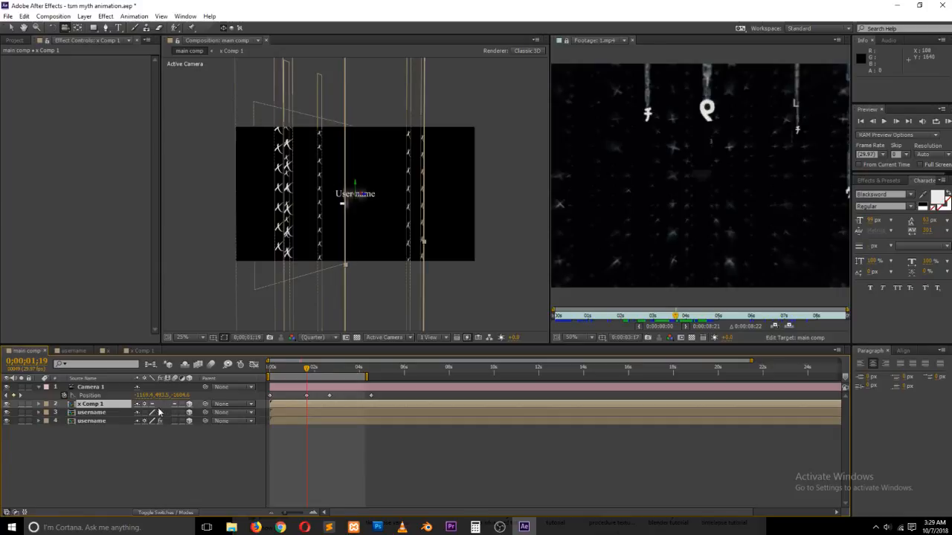
{"action": "left_click", "coordinate": [94, 390]}
{"action": "left_click_drag", "start_coordinate": [290, 252], "coordinate": [281, 248]}
{"action": "left_click", "coordinate": [108, 388]}
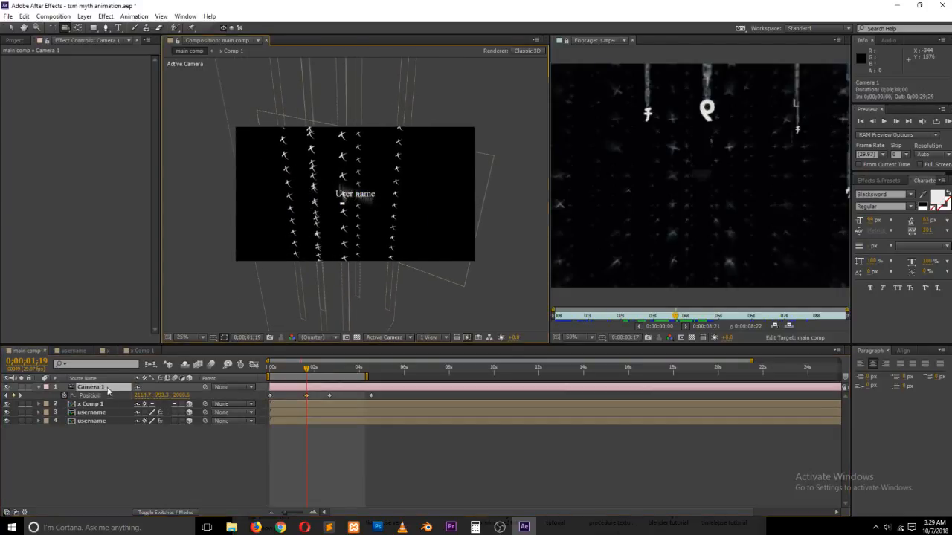
- Reset Camera 1's transform to its default values and fold its properties away again
{"action": "left_click", "coordinate": [38, 387]}
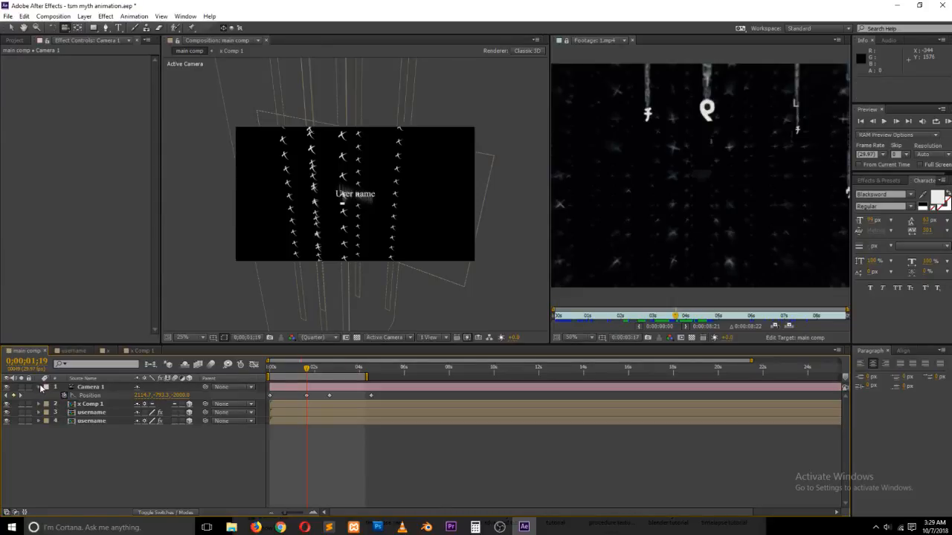
{"action": "left_click", "coordinate": [41, 387]}
{"action": "left_click", "coordinate": [41, 388]}
{"action": "left_click", "coordinate": [140, 395]}
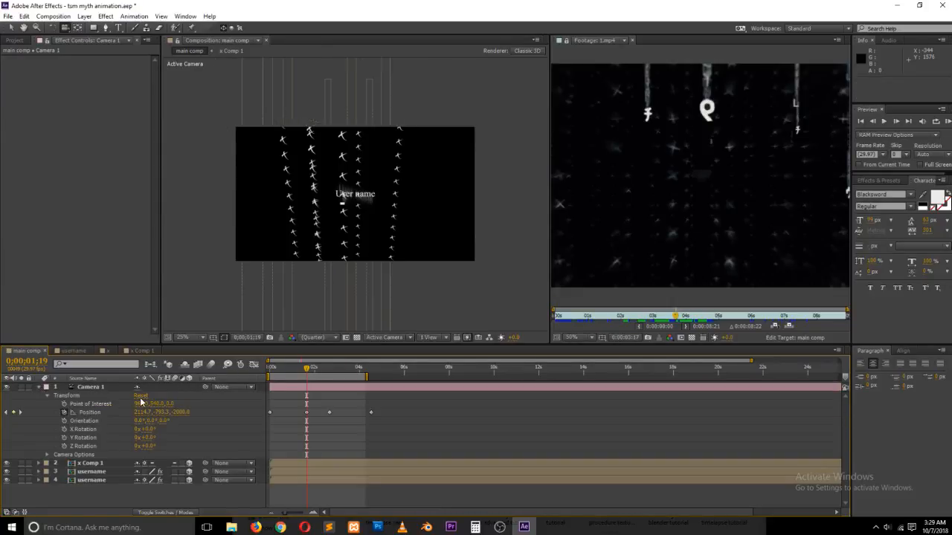
{"action": "left_click", "coordinate": [39, 387]}
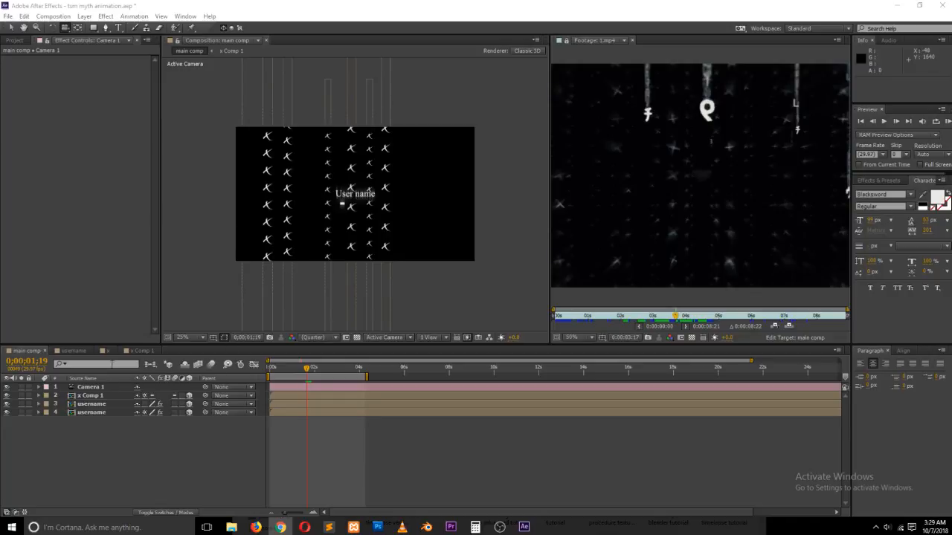
- In x Comp 1, push the second column from the left back in depth to Z 548
{"action": "left_click", "coordinate": [141, 350]}
{"action": "key", "text": "v"}
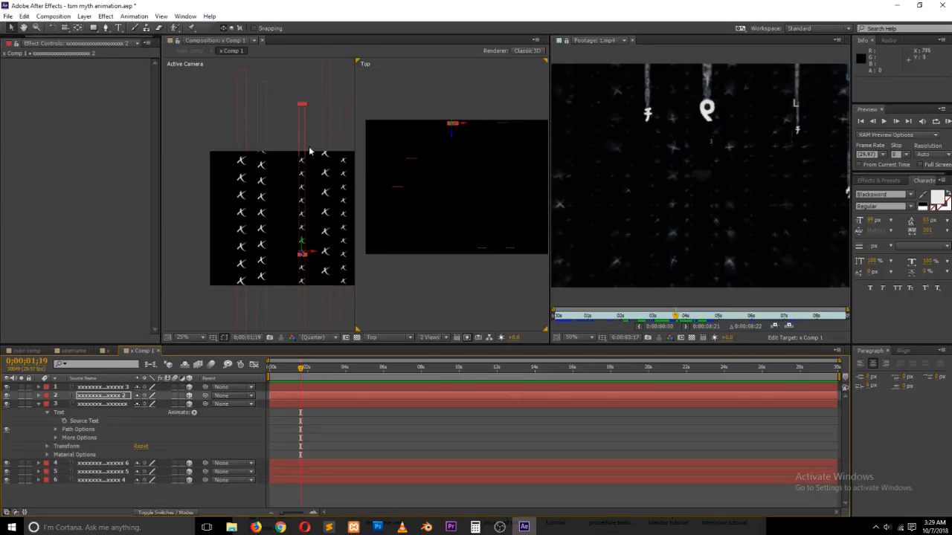
{"action": "left_click", "coordinate": [283, 120]}
{"action": "left_click", "coordinate": [260, 194]}
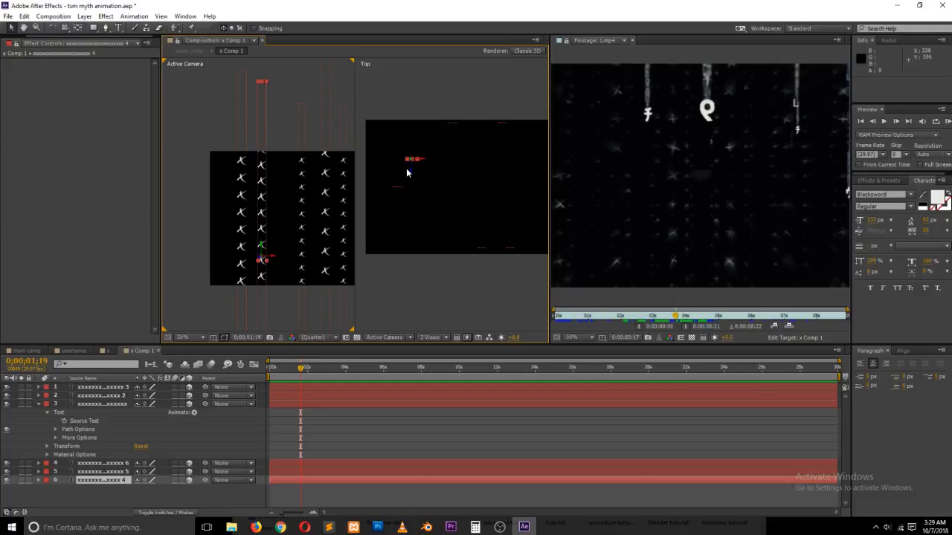
{"action": "left_click_drag", "start_coordinate": [415, 173], "coordinate": [416, 134]}
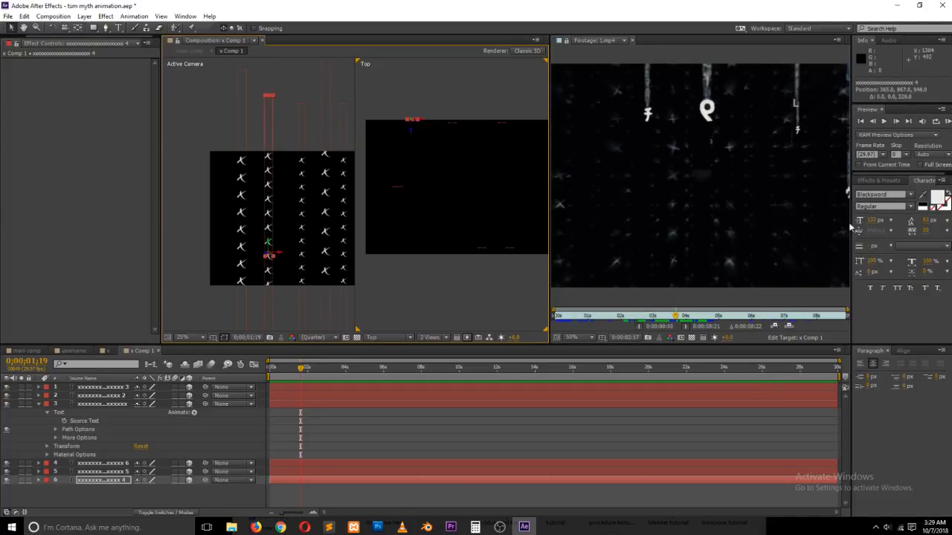
- Shrink that column's font size to about 43 px and move it up to Y 483
{"action": "left_click_drag", "start_coordinate": [875, 223], "coordinate": [836, 229]}
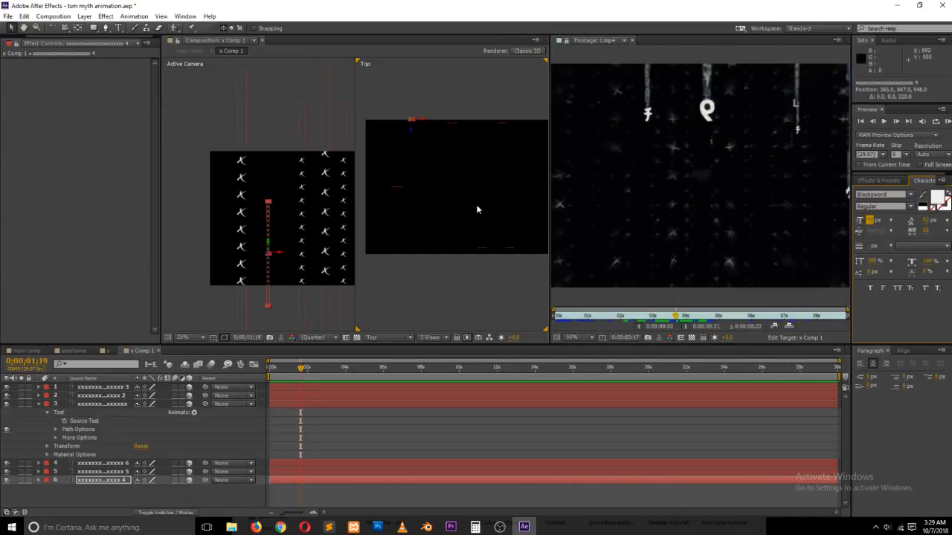
{"action": "left_click", "coordinate": [280, 527]}
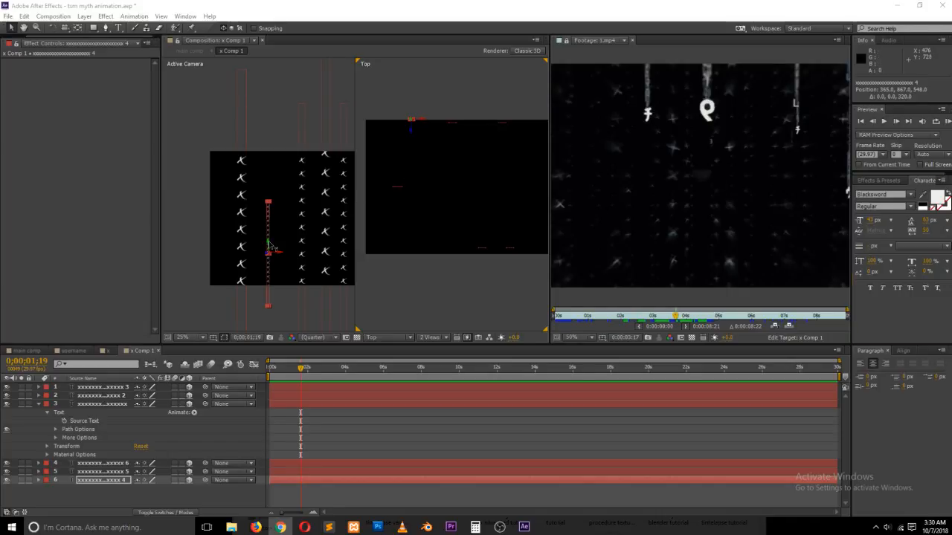
{"action": "left_click_drag", "start_coordinate": [272, 248], "coordinate": [269, 213]}
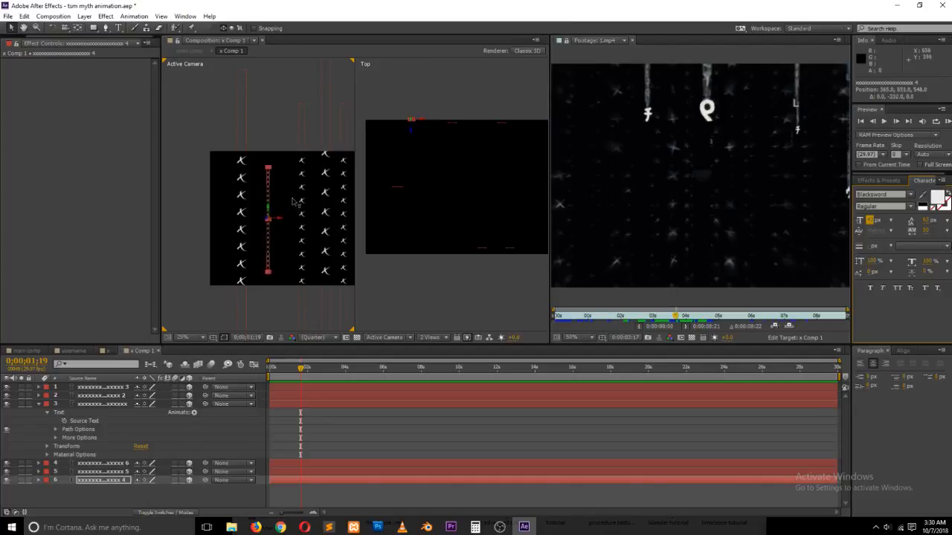
- Increase the small column's leading and set its letter tracking to 880
{"action": "left_click", "coordinate": [924, 220]}
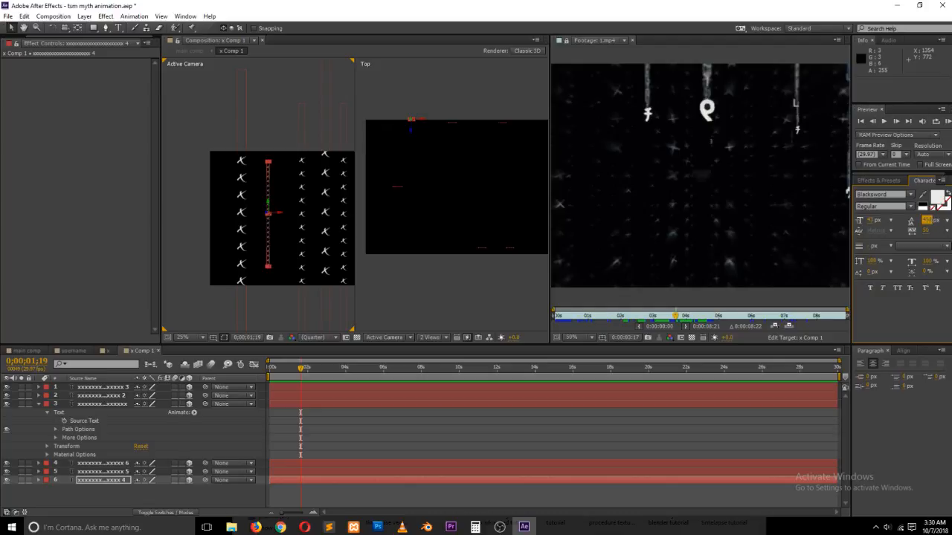
{"action": "left_click", "coordinate": [124, 470]}
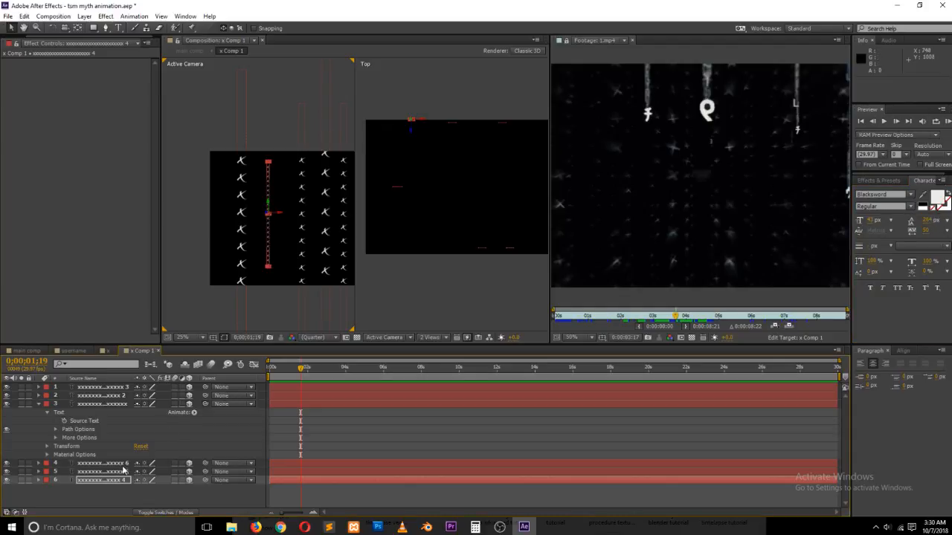
{"action": "left_click", "coordinate": [119, 472]}
{"action": "left_click", "coordinate": [116, 480]}
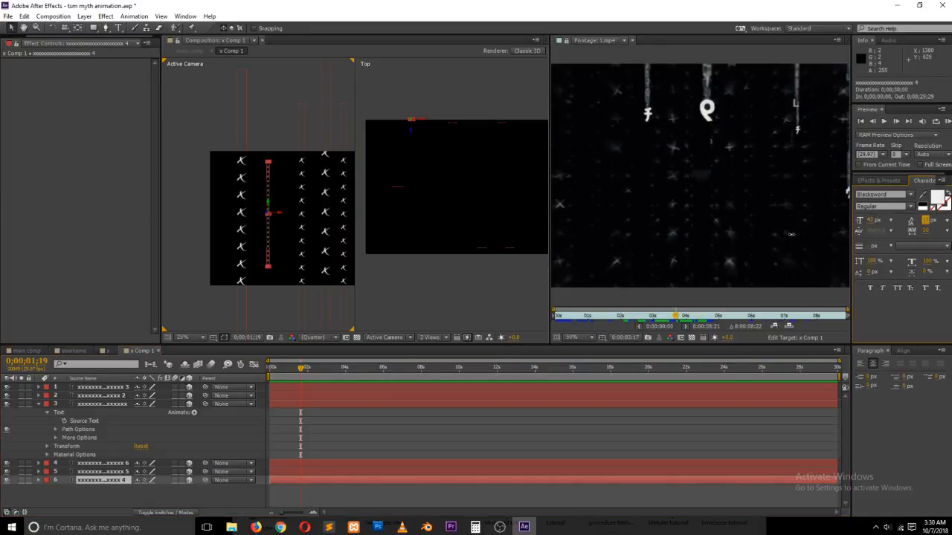
{"action": "left_click", "coordinate": [929, 220]}
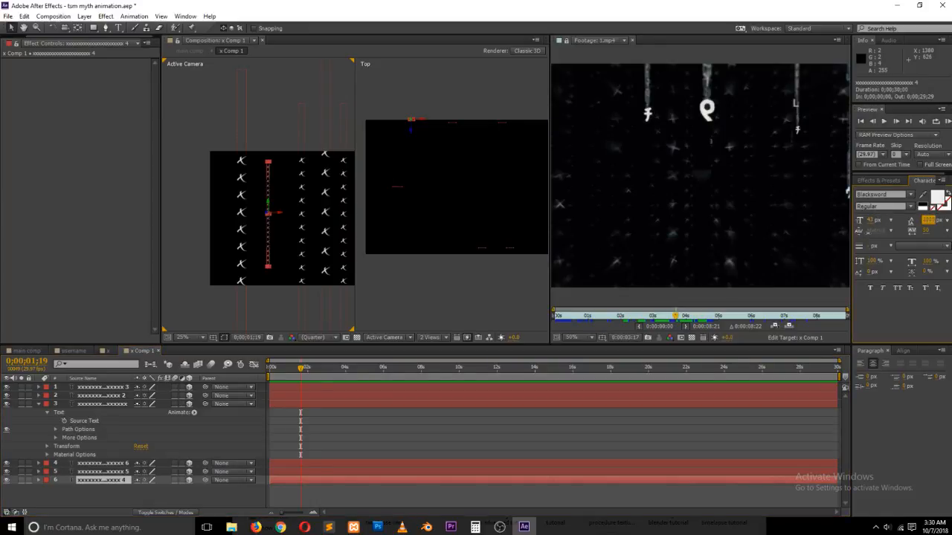
{"action": "left_click", "coordinate": [926, 231]}
{"action": "scroll", "coordinate": [926, 231], "scroll_direction": "up", "scroll_amount": 20}
{"action": "scroll", "coordinate": [926, 230], "scroll_direction": "down", "scroll_amount": 5}
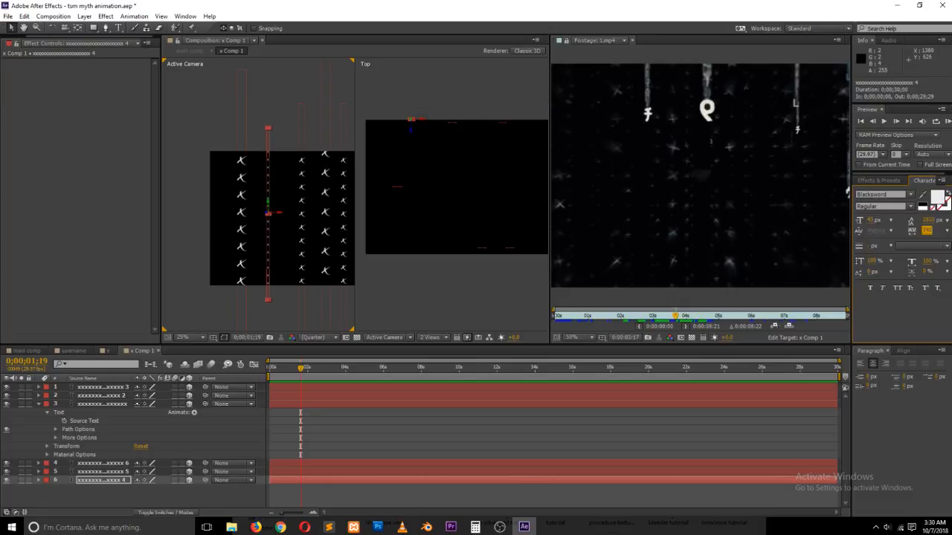
{"action": "left_click_drag", "start_coordinate": [927, 231], "coordinate": [932, 230]}
- Duplicate the small x column, bring the copy forward to Z -844, and duplicate that copy
{"action": "left_click", "coordinate": [117, 481]}
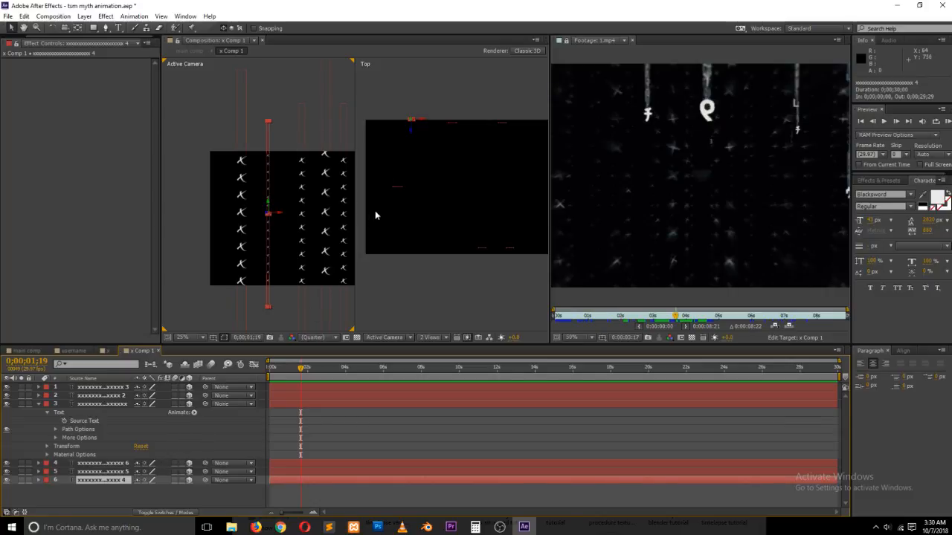
{"action": "key", "text": "ctrl+d"}
{"action": "left_click_drag", "start_coordinate": [413, 137], "coordinate": [500, 294]}
{"action": "key", "text": "ctrl+d"}
- Move the second copy of the small column sideways to X 1393, beyond the existing columns
{"action": "scroll", "coordinate": [467, 239], "scroll_direction": "down", "scroll_amount": 2}
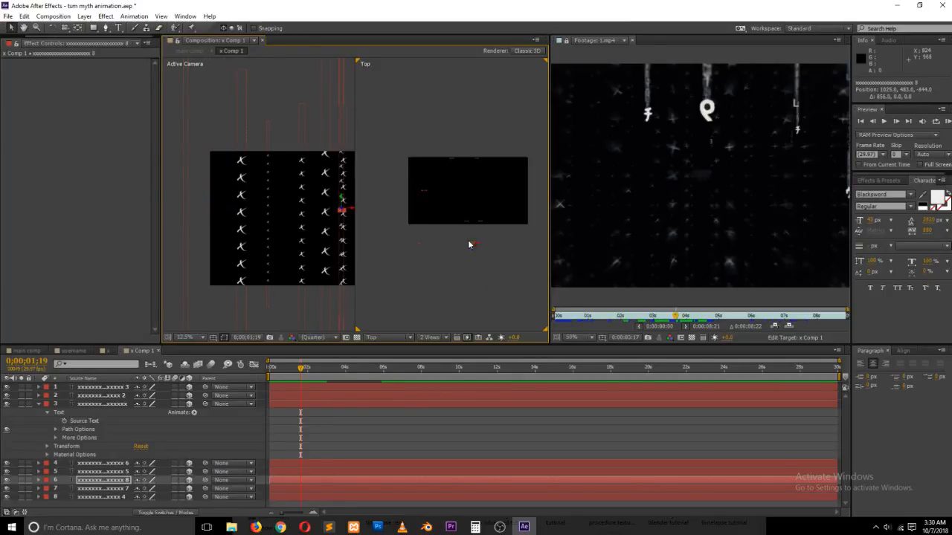
{"action": "scroll", "coordinate": [467, 232], "scroll_direction": "up", "scroll_amount": 1}
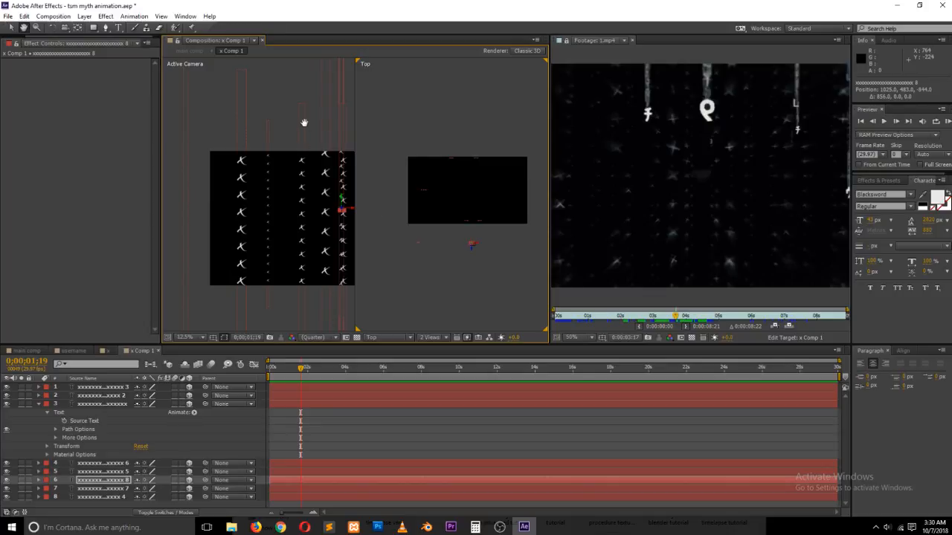
{"action": "left_click_drag", "start_coordinate": [304, 121], "coordinate": [201, 119]}
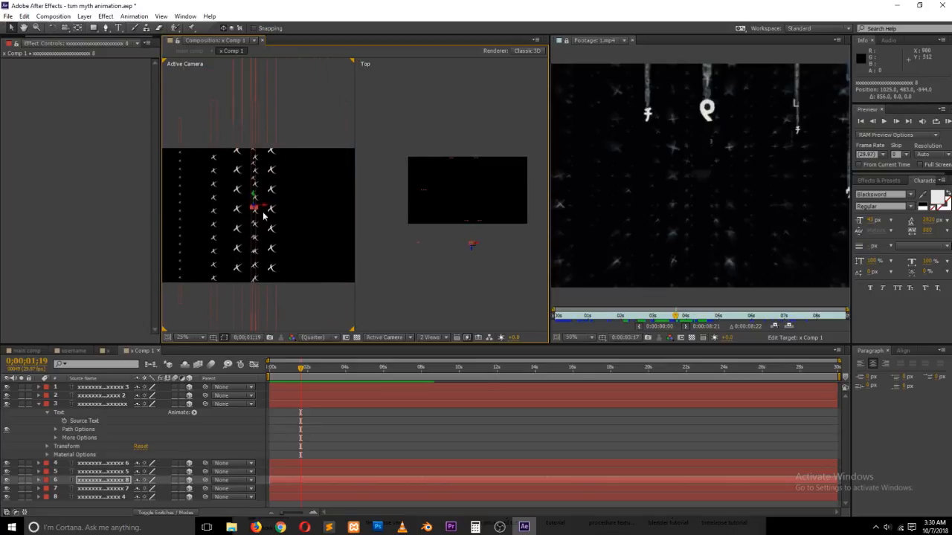
{"action": "scroll", "coordinate": [287, 204], "scroll_direction": "down", "scroll_amount": 1}
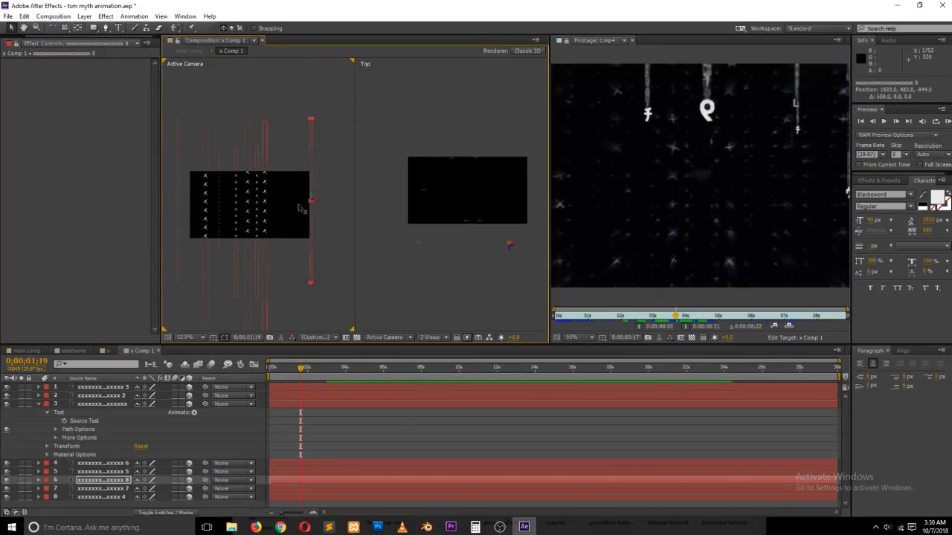
{"action": "left_click_drag", "start_coordinate": [300, 208], "coordinate": [278, 208]}
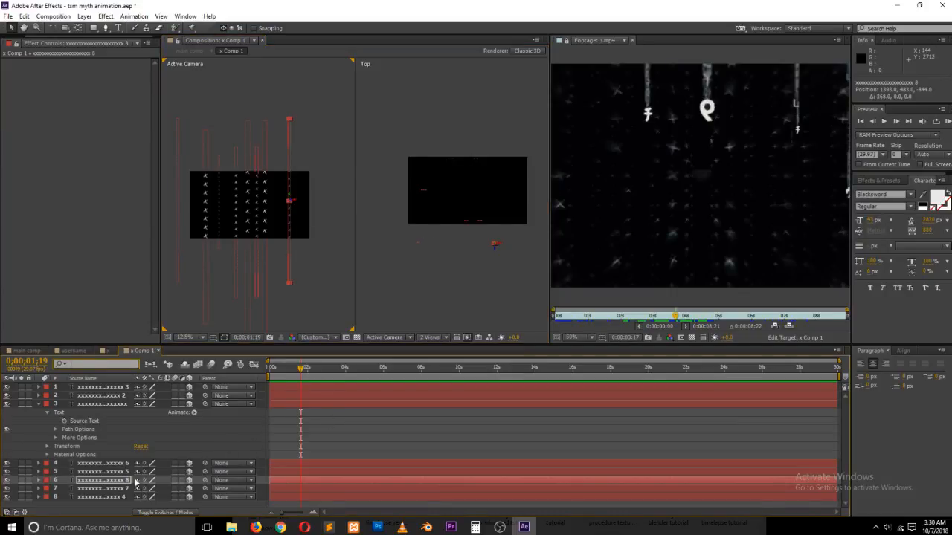
- Push the copy at X 1393 back to Z 188 and enlarge its font size
{"action": "left_click", "coordinate": [105, 482]}
{"action": "scroll", "coordinate": [407, 271], "scroll_direction": "up", "scroll_amount": 1}
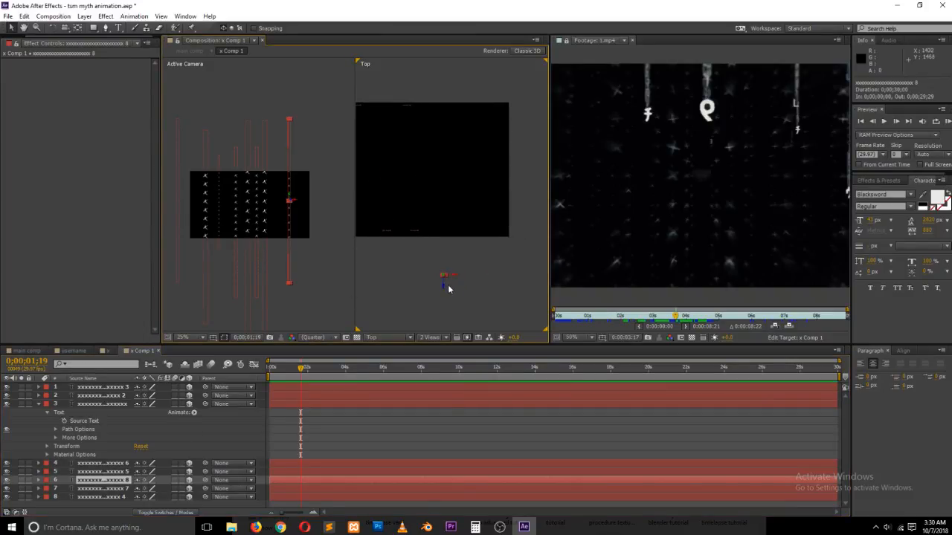
{"action": "left_click_drag", "start_coordinate": [445, 282], "coordinate": [465, 156]}
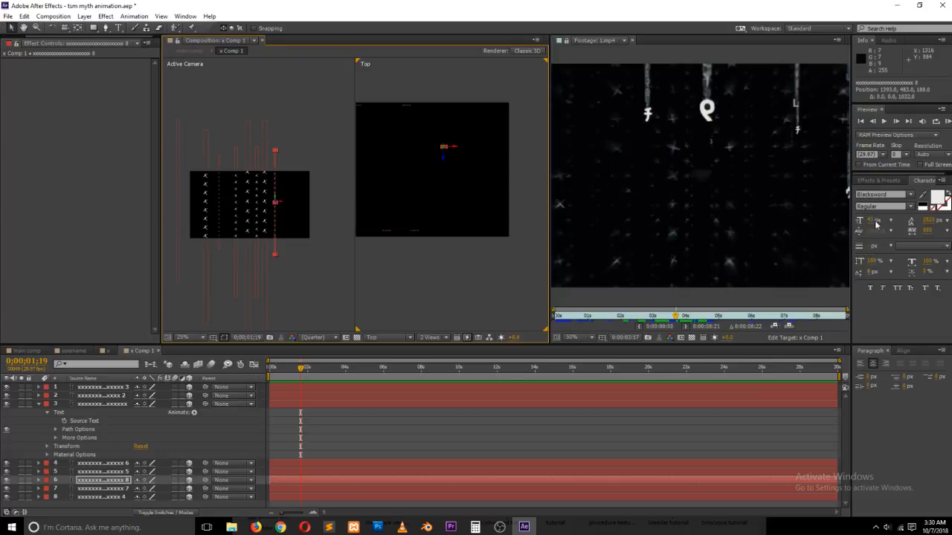
{"action": "left_click_drag", "start_coordinate": [871, 221], "coordinate": [898, 216]}
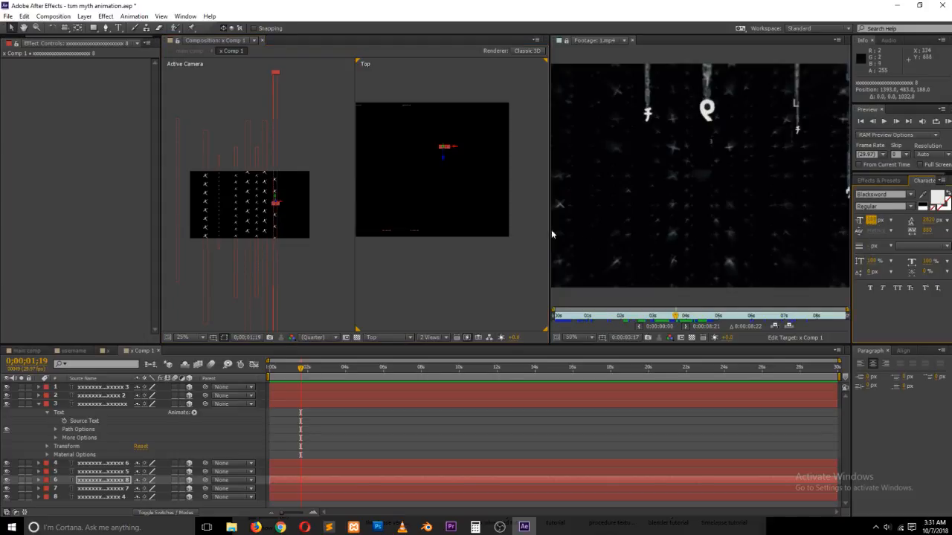
- Move the enlarged column at Z 188 sideways to X 1801, and move the third x column to X 1304 and about Z -23
{"action": "left_click_drag", "start_coordinate": [284, 204], "coordinate": [310, 210]}
{"action": "left_click", "coordinate": [246, 211]}
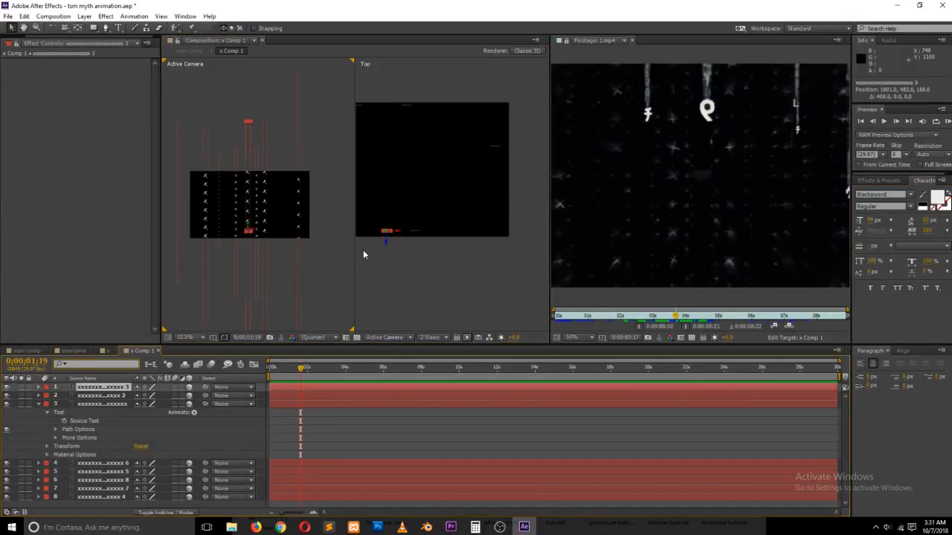
{"action": "left_click_drag", "start_coordinate": [398, 234], "coordinate": [443, 184]}
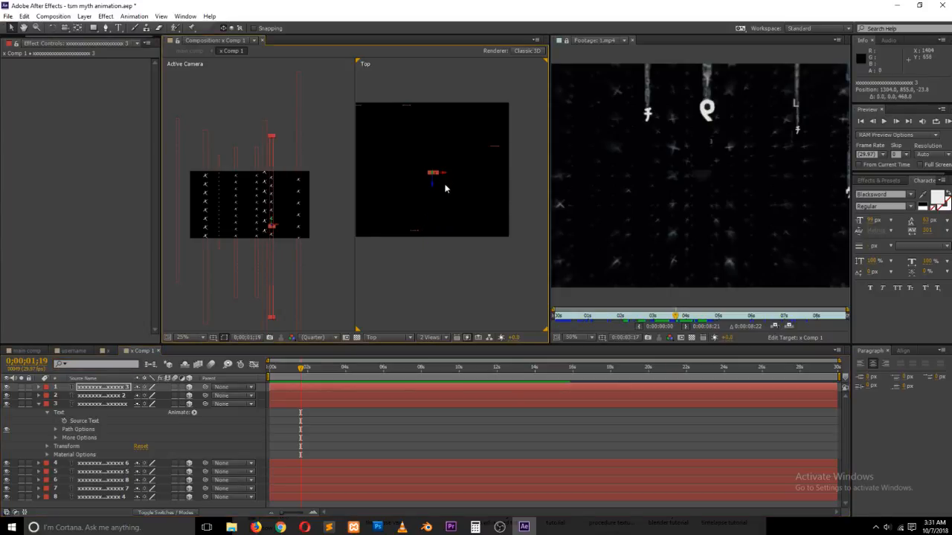
- Duplicate the column at X 1304 and move one of the pair sideways to X 1540 and forward to about Z -1051
{"action": "key", "text": "ctrl+d"}
{"action": "left_click", "coordinate": [303, 412]}
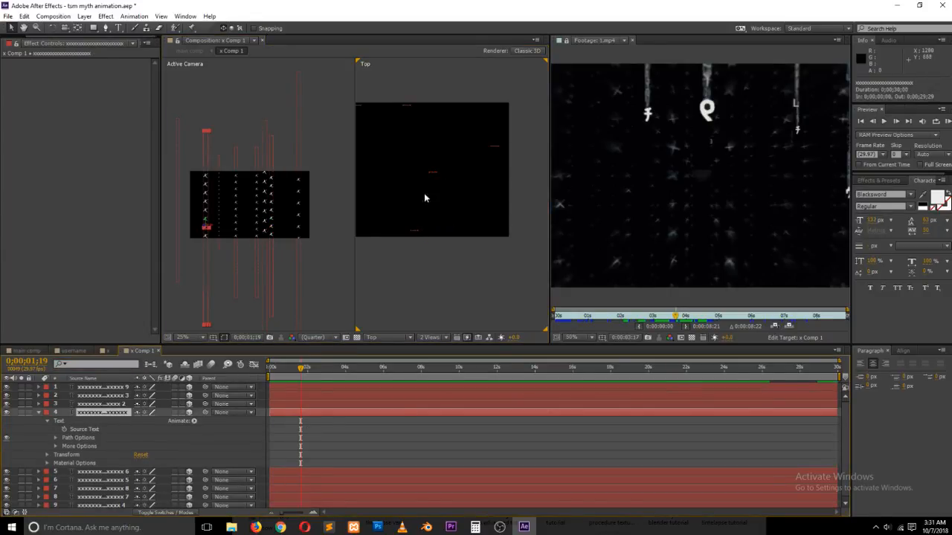
{"action": "left_click", "coordinate": [117, 404]}
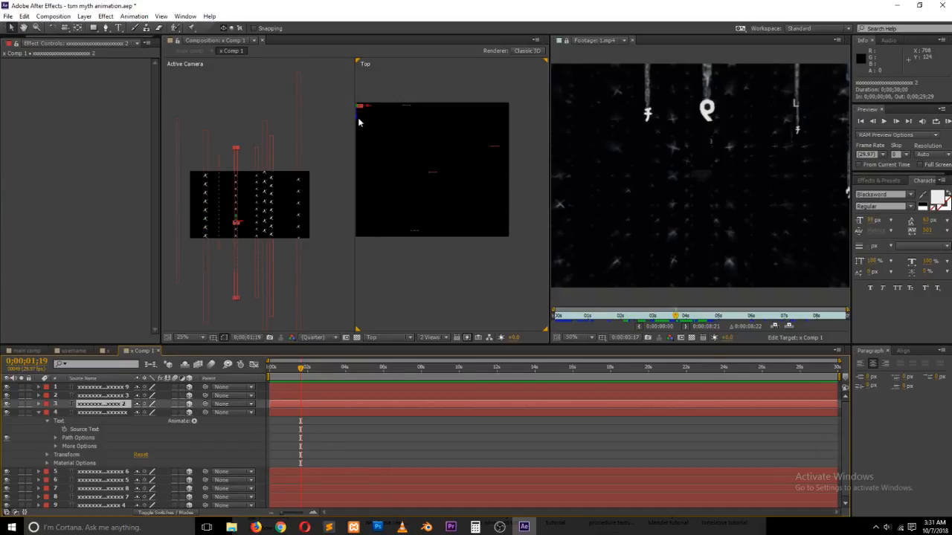
{"action": "left_click", "coordinate": [433, 173]}
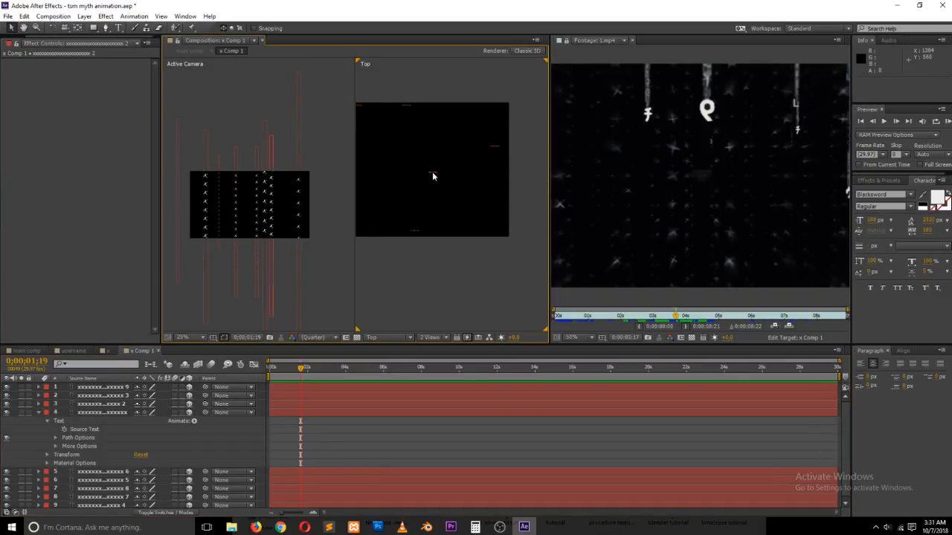
{"action": "left_click_drag", "start_coordinate": [442, 182], "coordinate": [473, 307]}
{"action": "left_click", "coordinate": [116, 397]}
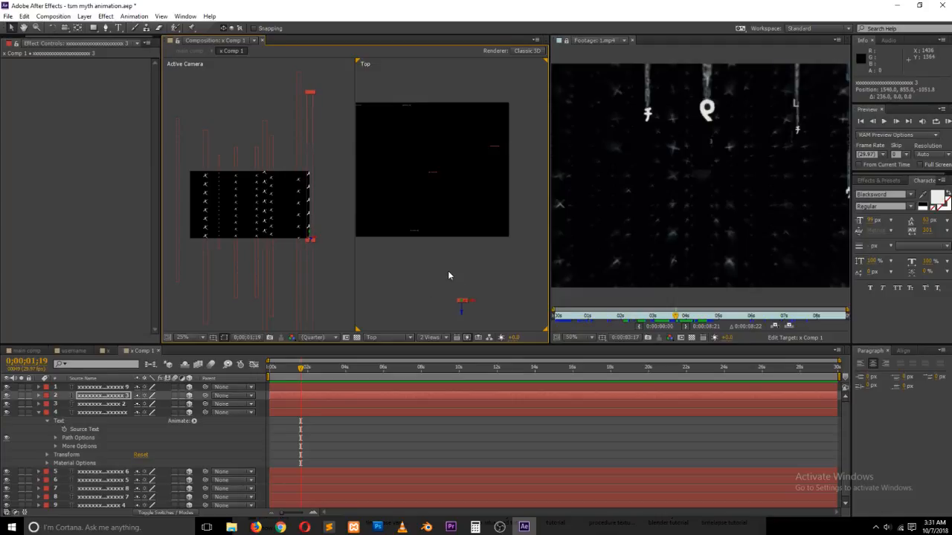
{"action": "left_click", "coordinate": [448, 275]}
{"action": "scroll", "coordinate": [631, 186], "scroll_direction": "down", "scroll_amount": 2}
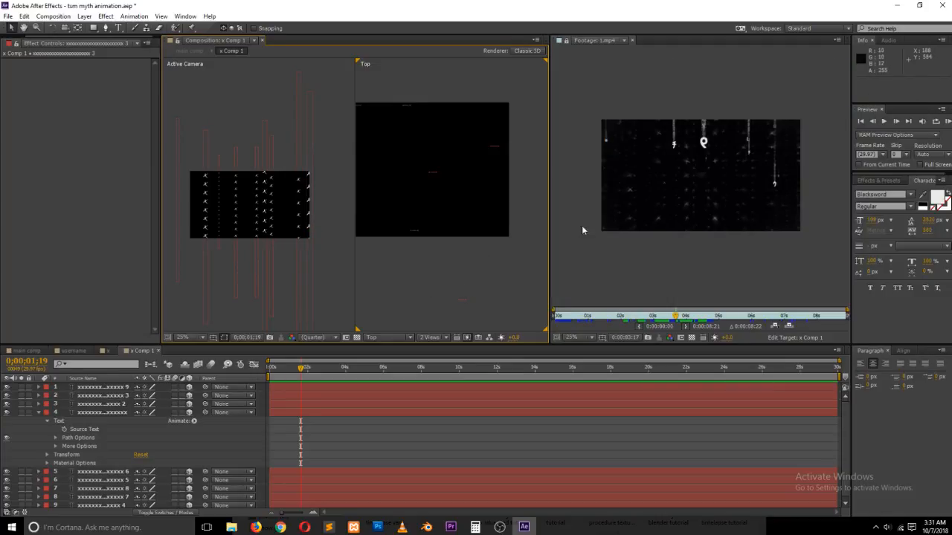
- Collapse the expanded column layer and duplicate all nine x columns
{"action": "left_click", "coordinate": [43, 415]}
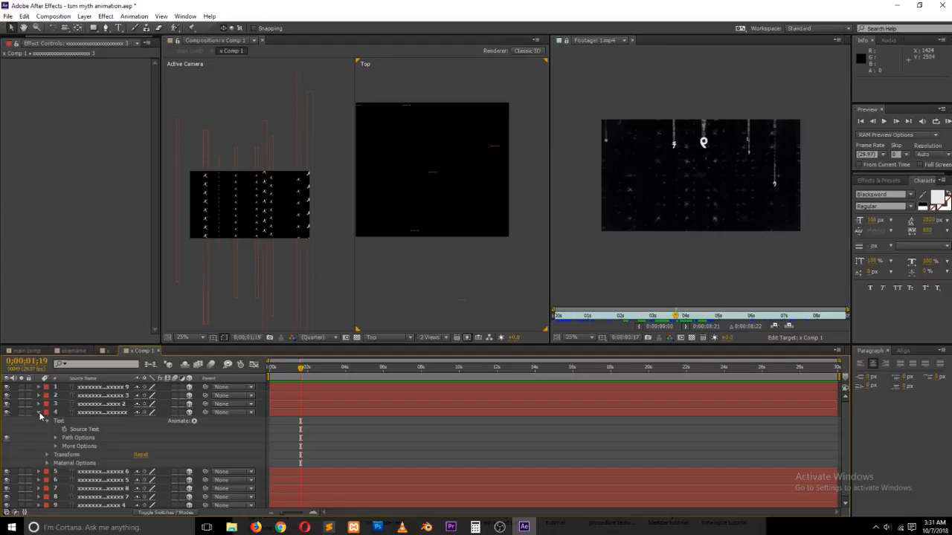
{"action": "left_click", "coordinate": [41, 415]}
{"action": "left_click", "coordinate": [108, 455]}
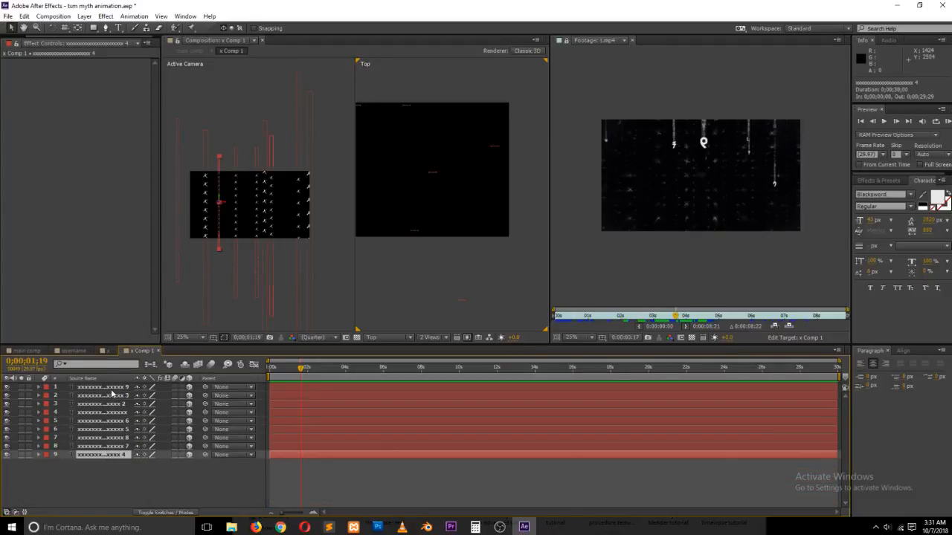
{"action": "key", "text": "ctrl+a"}
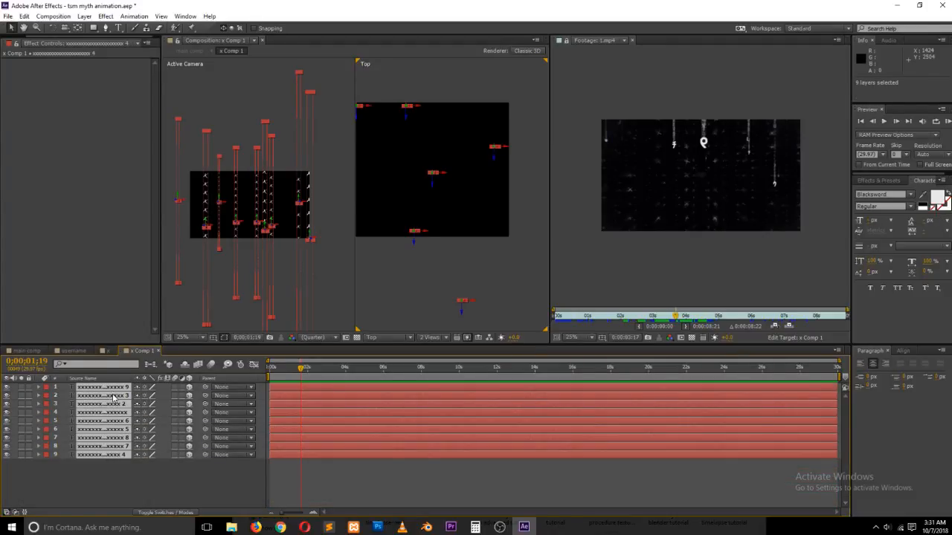
{"action": "key", "text": "ctrl+d"}
- Bring the nine copied columns forward by about 932 in Z and shift them sideways toward lower X
{"action": "left_click_drag", "start_coordinate": [115, 405], "coordinate": [112, 384]}
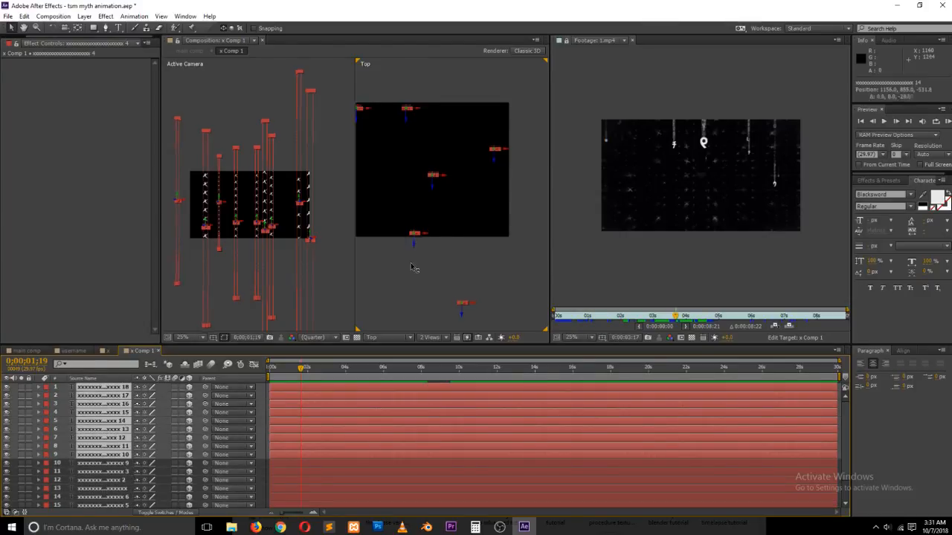
{"action": "left_click_drag", "start_coordinate": [417, 248], "coordinate": [472, 352]}
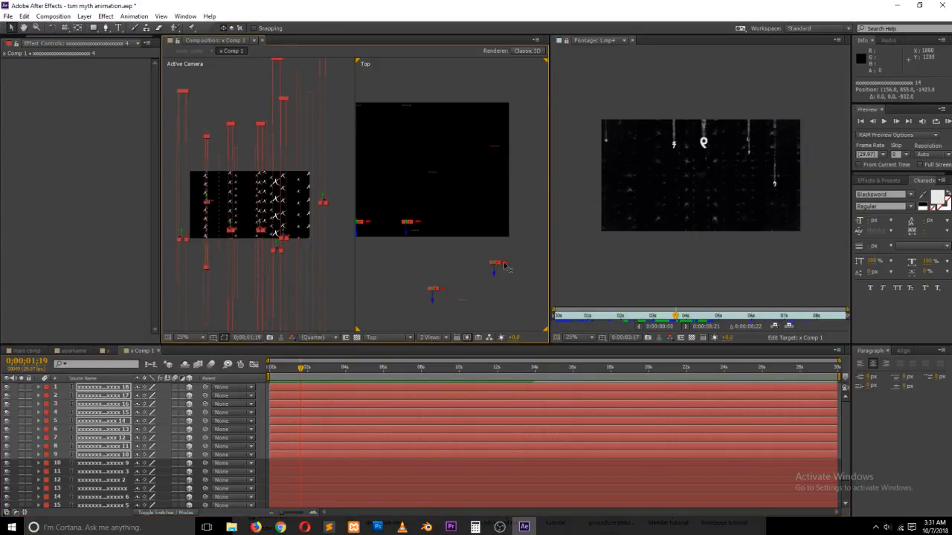
{"action": "left_click_drag", "start_coordinate": [502, 266], "coordinate": [445, 264]}
{"action": "left_click", "coordinate": [436, 310]}
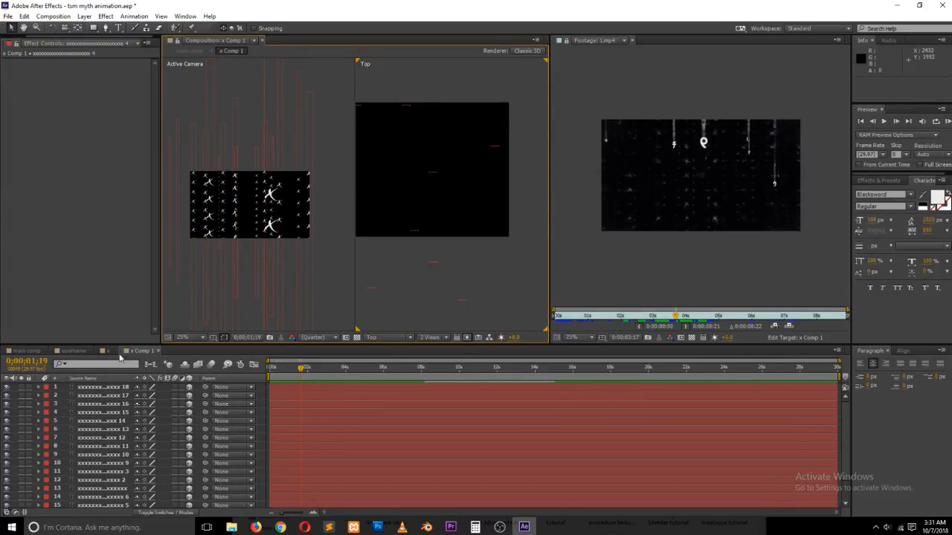
- Open the main comp and compare its frames around 0;00;02;09 with the reference footage at 0:00:02:24
{"action": "left_click", "coordinate": [28, 351]}
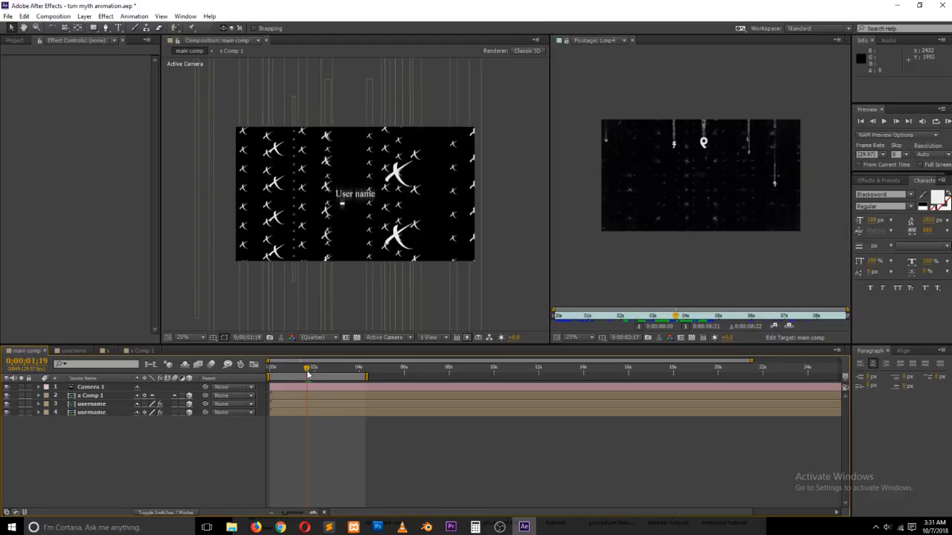
{"action": "mouse_move", "coordinate": [307, 369]}
{"action": "left_mouse_down"}
{"action": "mouse_move", "coordinate": [240, 376]}
{"action": "mouse_move", "coordinate": [378, 374]}
{"action": "mouse_move", "coordinate": [310, 374]}
{"action": "left_mouse_up"}
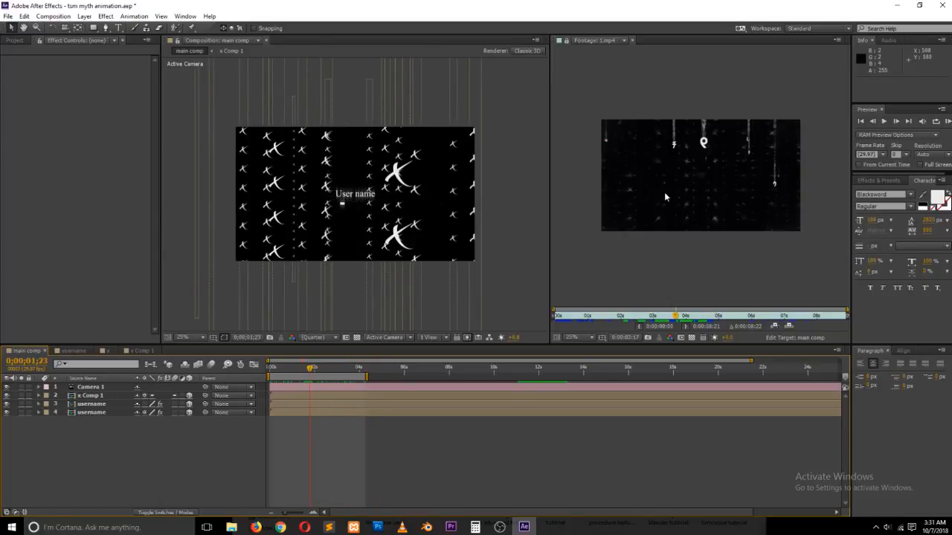
{"action": "left_click_drag", "start_coordinate": [678, 320], "coordinate": [657, 319]}
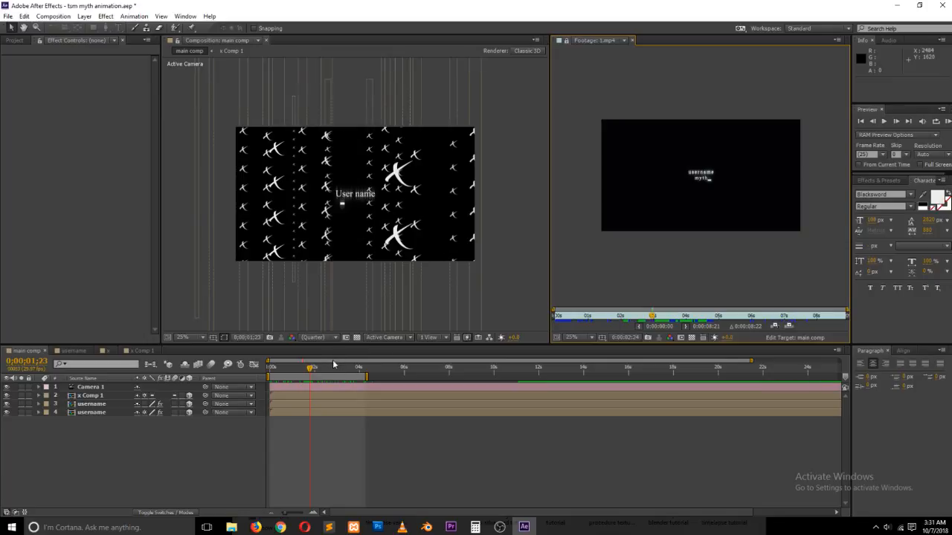
{"action": "left_click_drag", "start_coordinate": [316, 369], "coordinate": [322, 372]}
- Expand Camera 1's transform and camera options and examine its depth of field, aperture and blur settings
{"action": "left_click", "coordinate": [89, 388]}
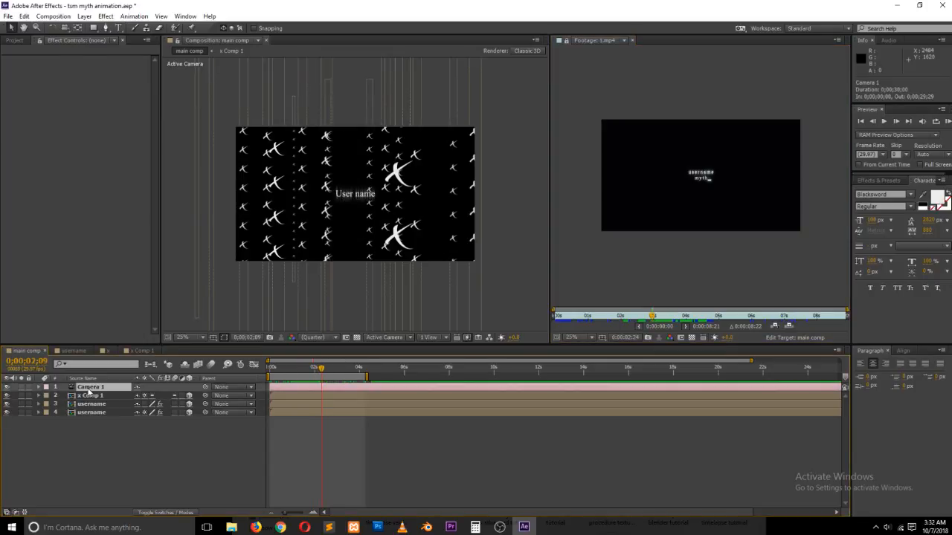
{"action": "left_click", "coordinate": [40, 387]}
{"action": "left_click", "coordinate": [72, 389]}
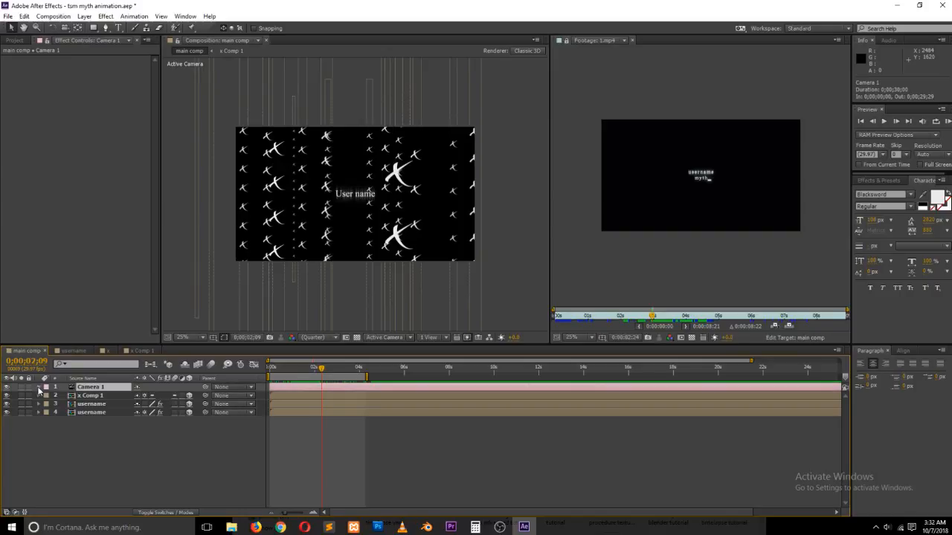
{"action": "left_click", "coordinate": [39, 388]}
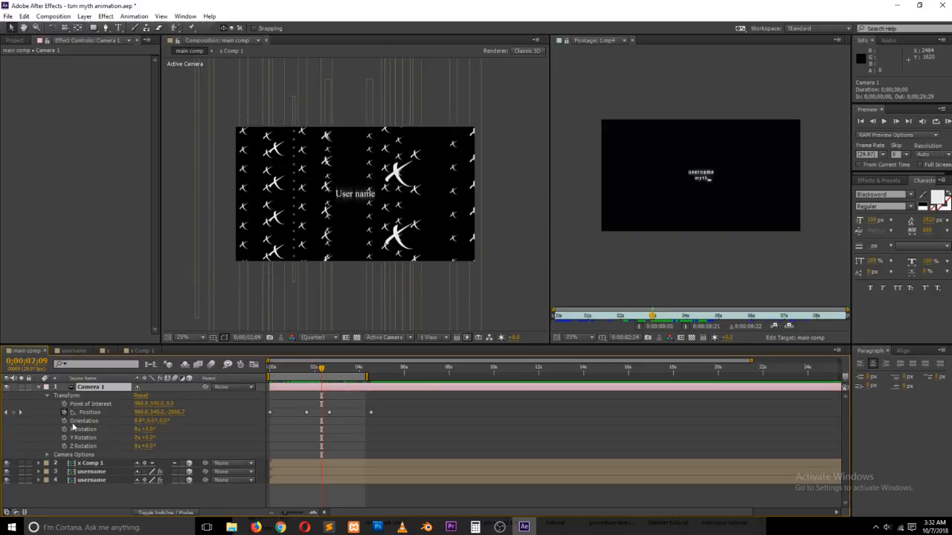
{"action": "left_click", "coordinate": [49, 456]}
{"action": "left_click", "coordinate": [47, 455]}
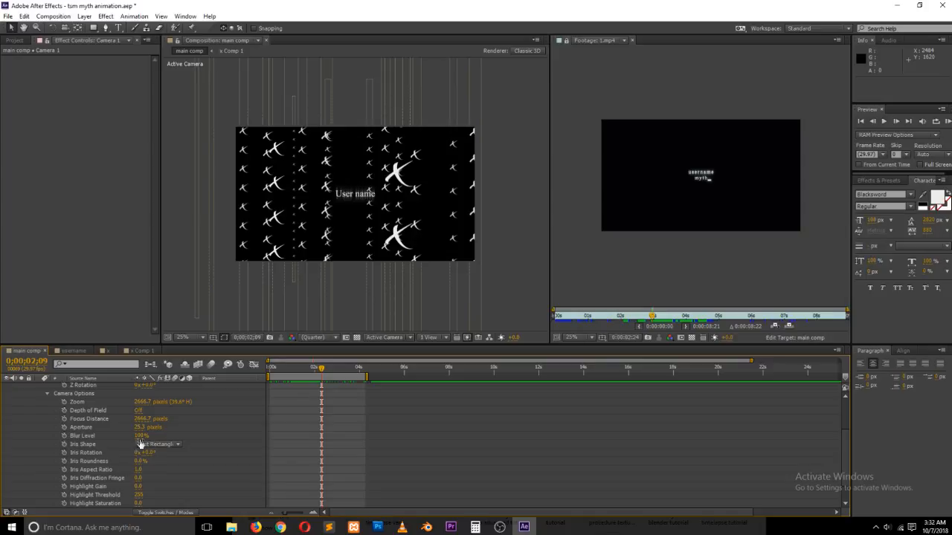
{"action": "scroll", "coordinate": [158, 454], "scroll_direction": "down", "scroll_amount": 3}
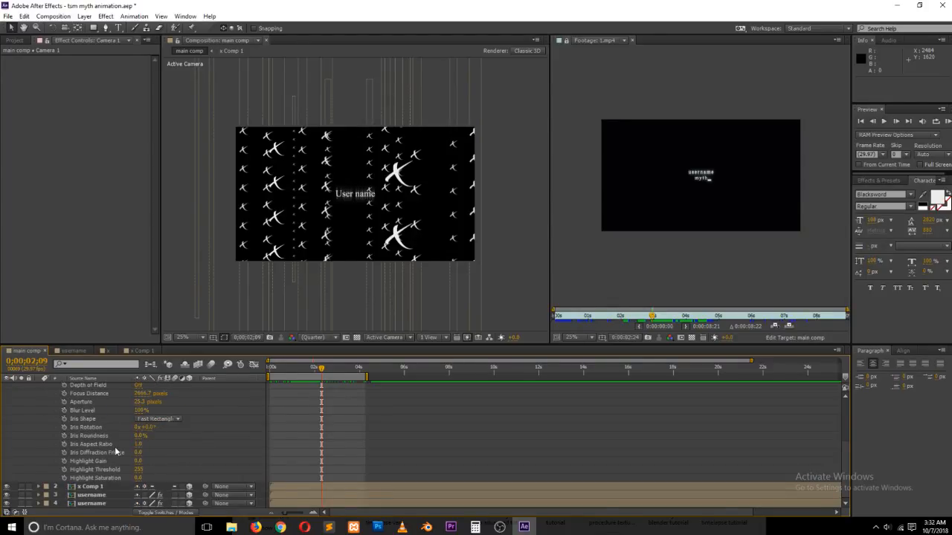
{"action": "scroll", "coordinate": [116, 446], "scroll_direction": "up", "scroll_amount": 3}
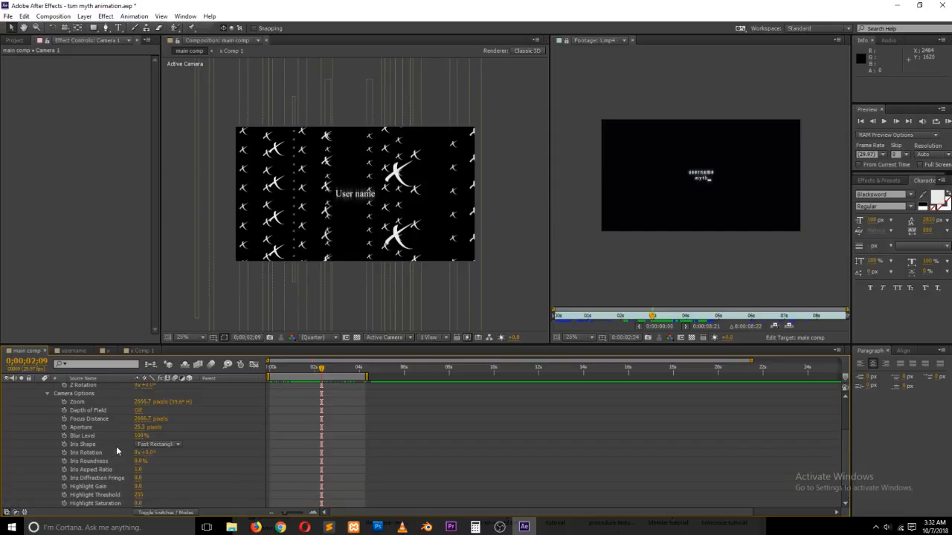
- Enable motion blur for the main comp, inspect the text and columns up close at 0;00;03;24, and collapse Camera 1
{"action": "left_click", "coordinate": [212, 364]}
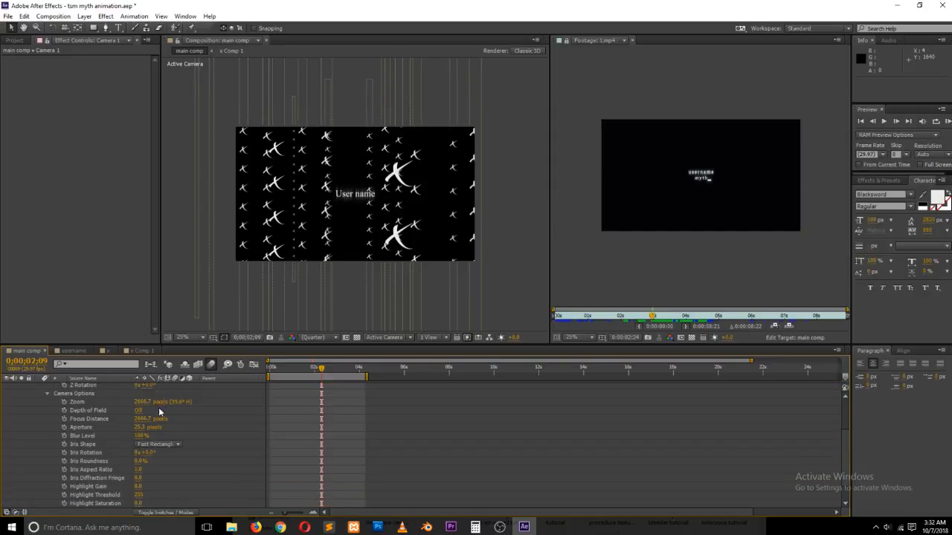
{"action": "scroll", "coordinate": [77, 437], "scroll_direction": "up", "scroll_amount": 5}
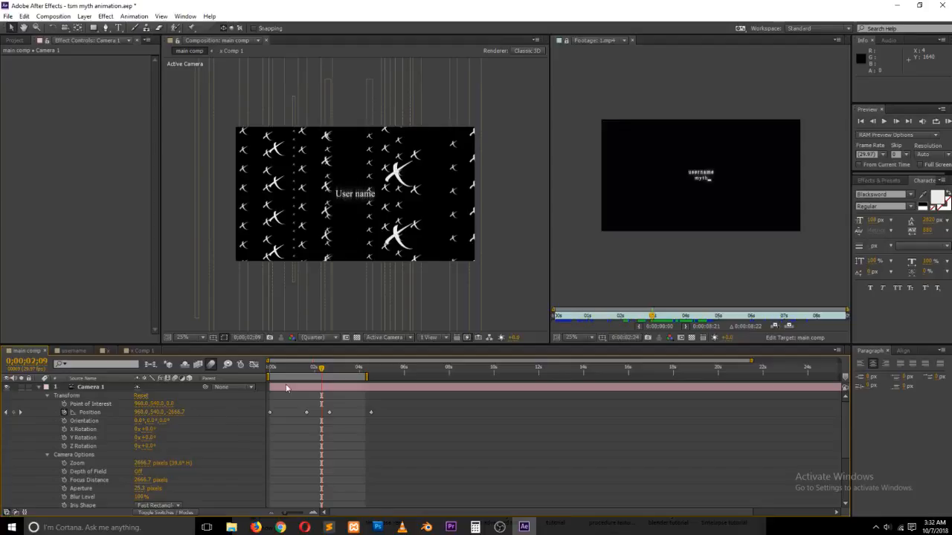
{"action": "left_click_drag", "start_coordinate": [321, 370], "coordinate": [357, 375]}
{"action": "scroll", "coordinate": [376, 263], "scroll_direction": "up", "scroll_amount": 3}
{"action": "scroll", "coordinate": [377, 268], "scroll_direction": "down", "scroll_amount": 1}
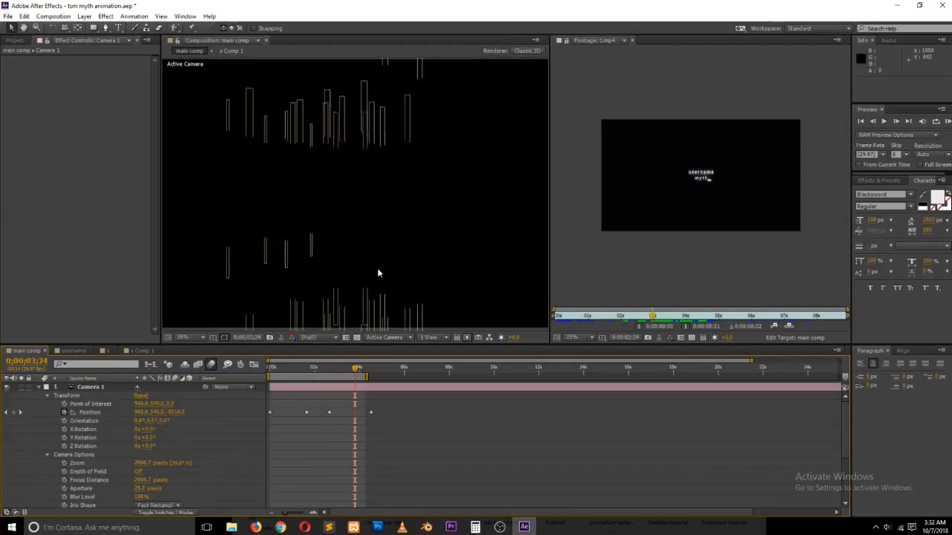
{"action": "scroll", "coordinate": [377, 274], "scroll_direction": "up", "scroll_amount": 2}
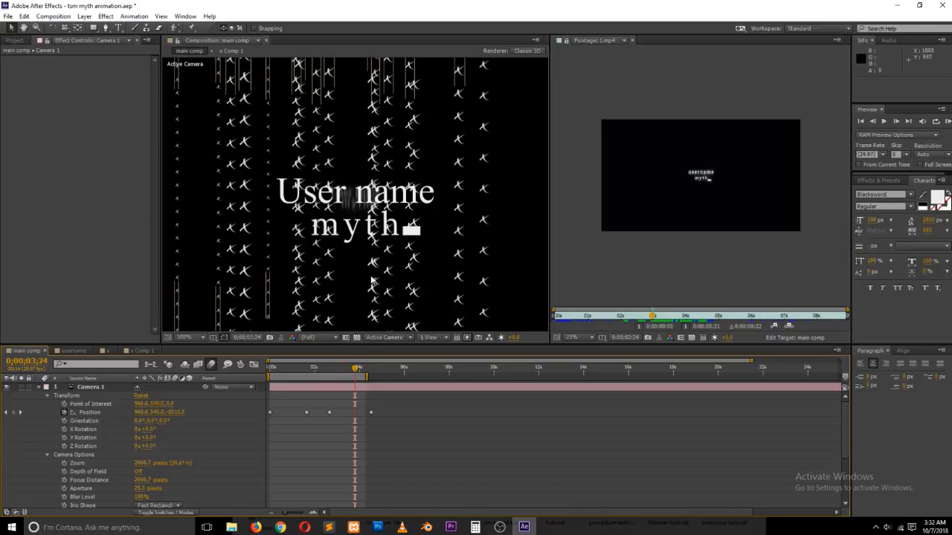
{"action": "left_click", "coordinate": [38, 387]}
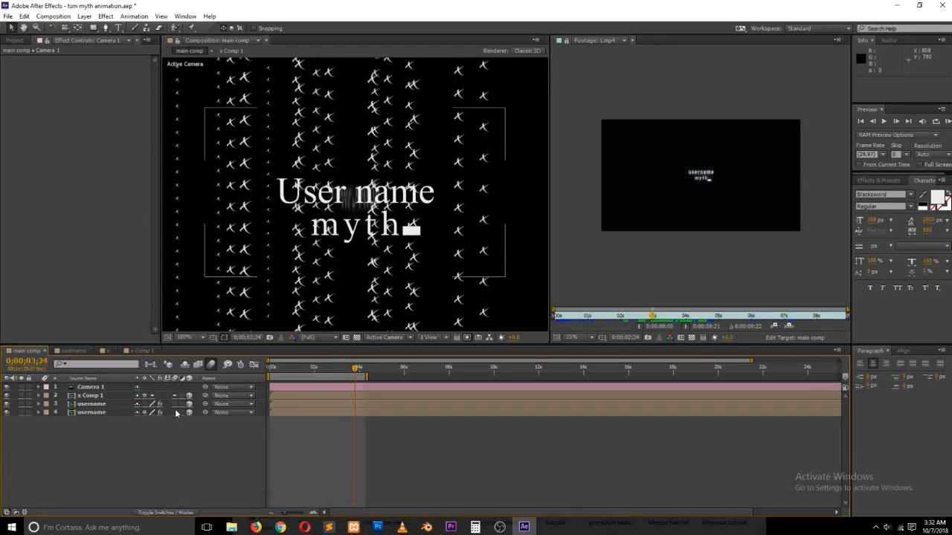
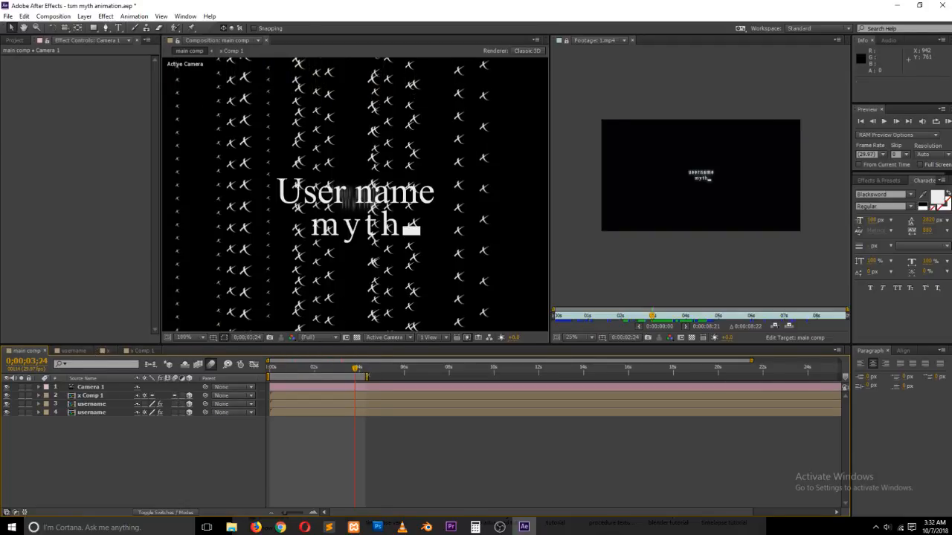
- Extend the main comp's work area to about 8 seconds and scrub through the camera pull-back, stopping at 0;00;03;07
{"action": "left_click_drag", "start_coordinate": [365, 377], "coordinate": [447, 377]}
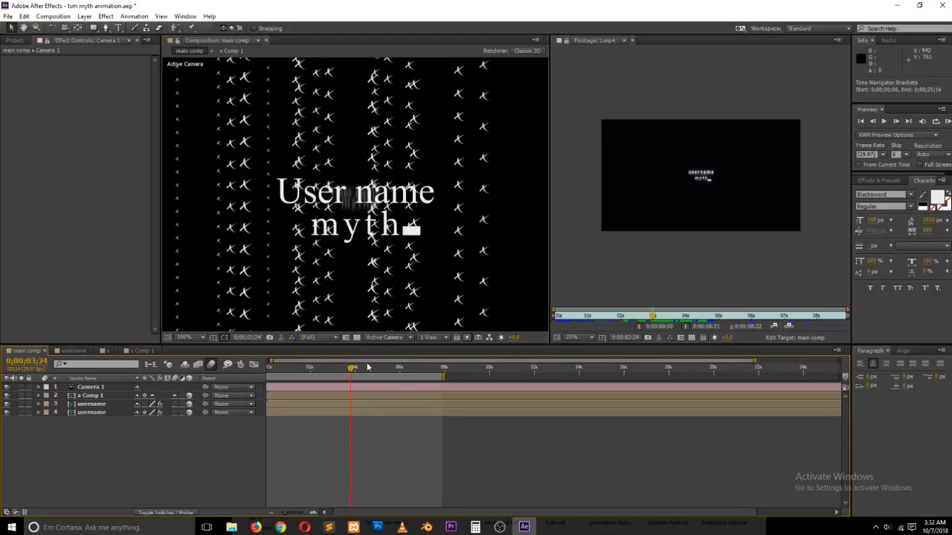
{"action": "left_click_drag", "start_coordinate": [358, 370], "coordinate": [368, 369]}
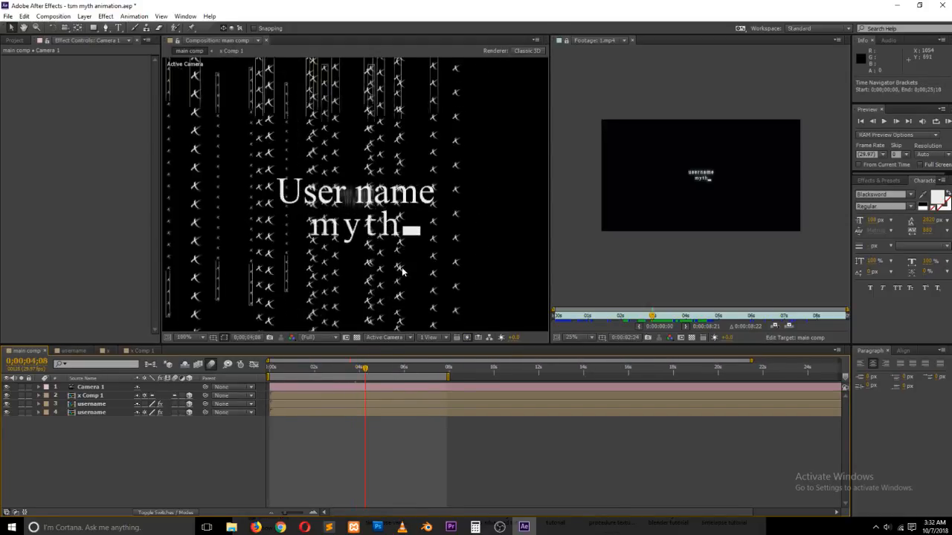
{"action": "scroll", "coordinate": [403, 272], "scroll_direction": "down", "scroll_amount": 1}
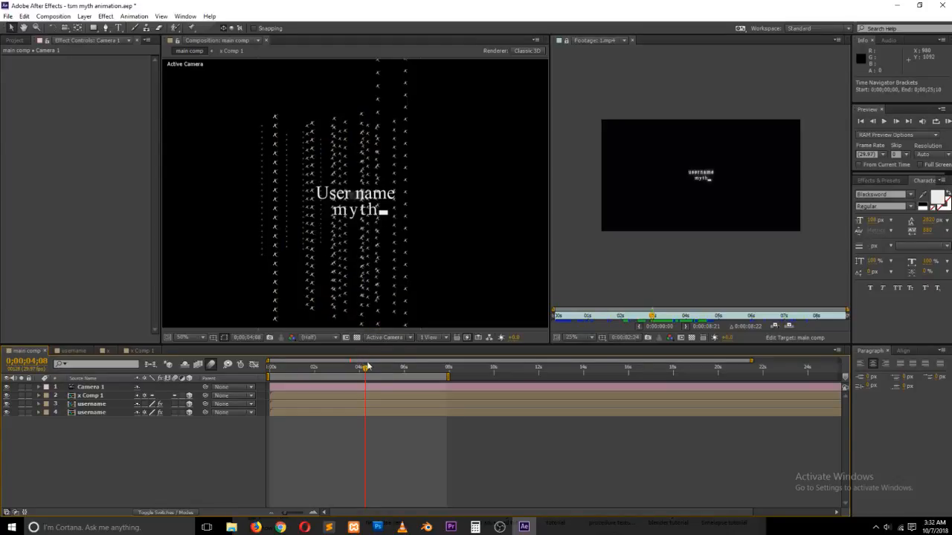
{"action": "left_click_drag", "start_coordinate": [364, 372], "coordinate": [265, 368]}
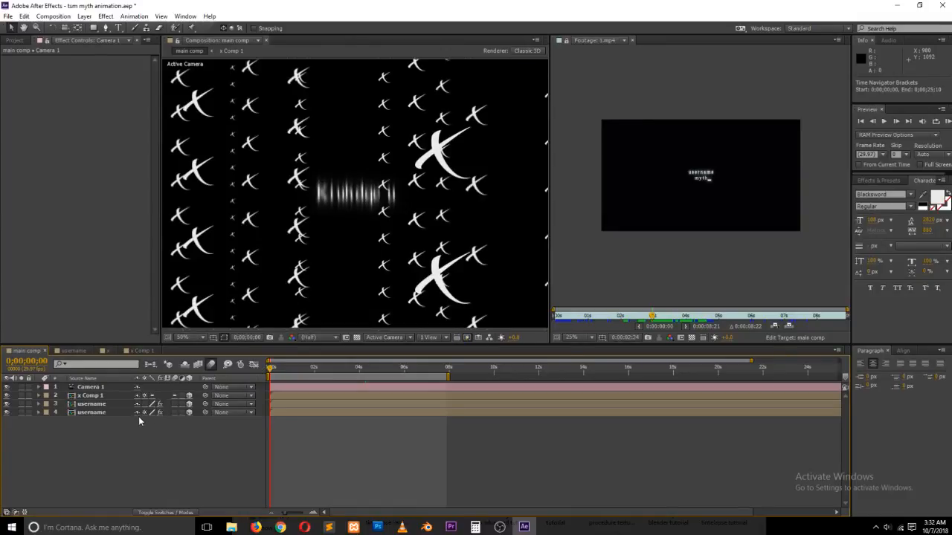
{"action": "left_click_drag", "start_coordinate": [274, 369], "coordinate": [343, 372]}
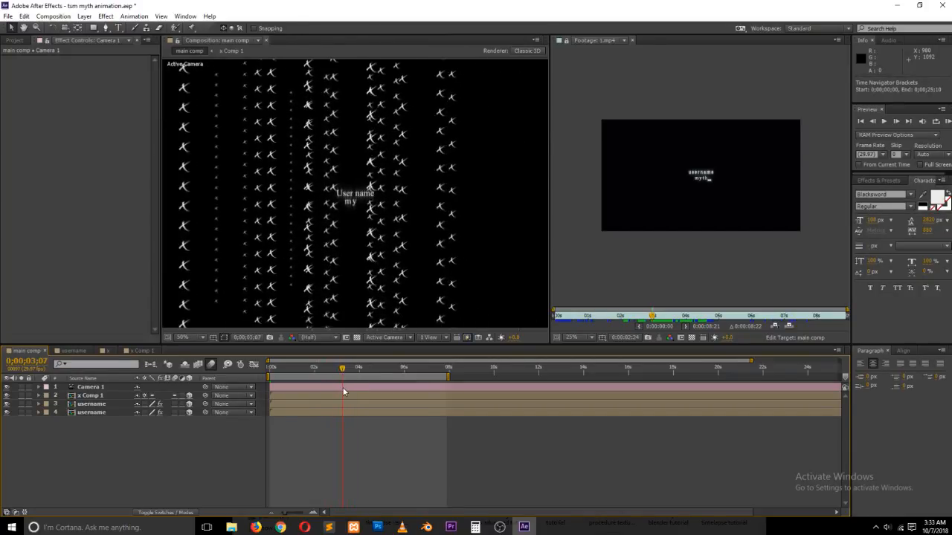
- Move x Comp 1 along Z toward the camera to about -5386 and check the columns at 0;00;04;16
{"action": "left_click", "coordinate": [127, 387]}
{"action": "left_click", "coordinate": [132, 413]}
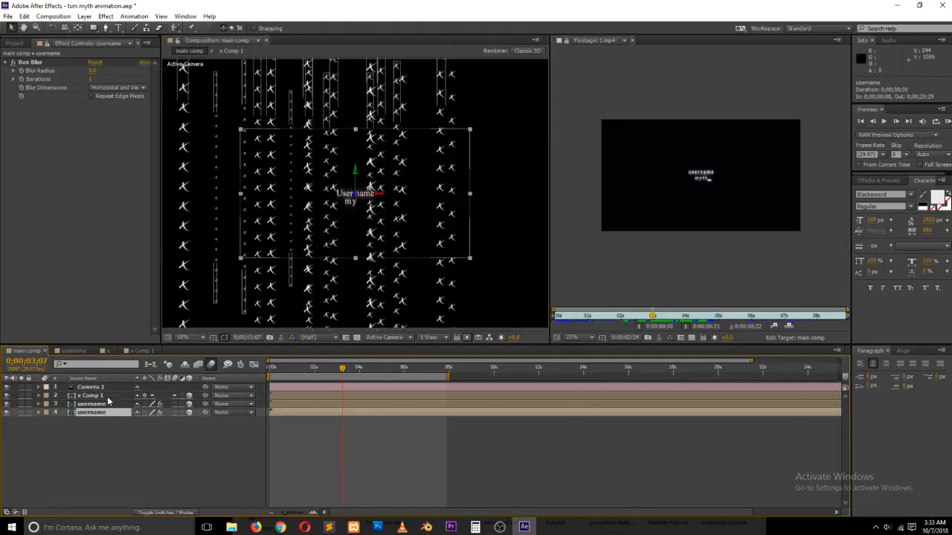
{"action": "left_click", "coordinate": [130, 395]}
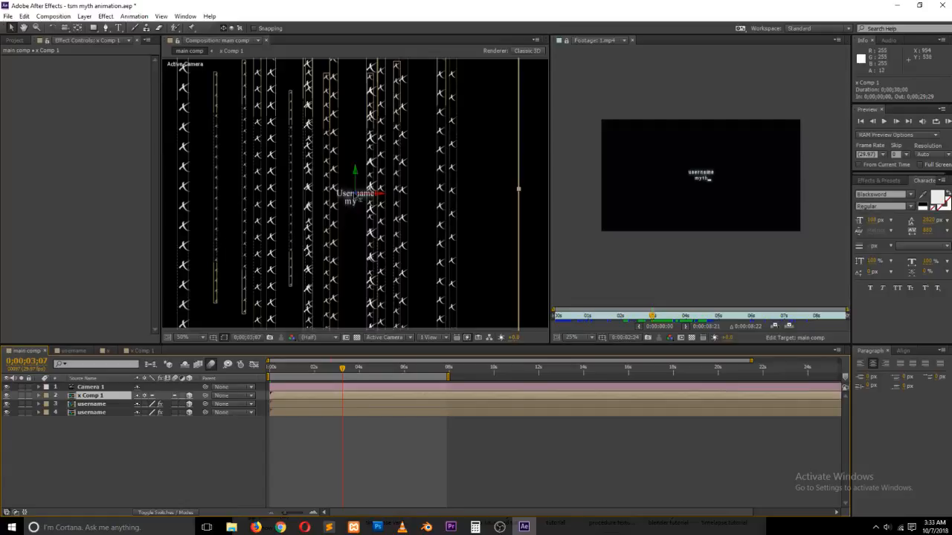
{"action": "left_click_drag", "start_coordinate": [356, 194], "coordinate": [689, 9]}
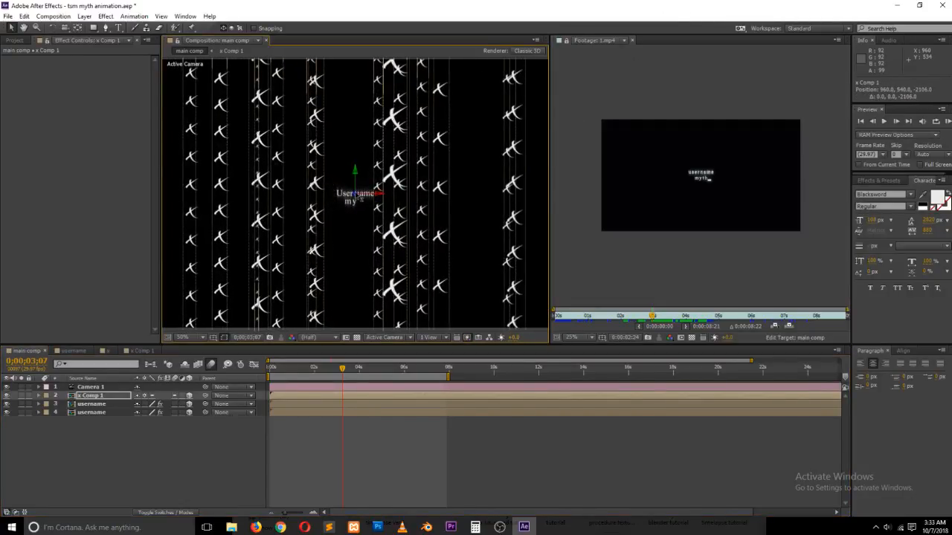
{"action": "left_click_drag", "start_coordinate": [357, 197], "coordinate": [400, 157]}
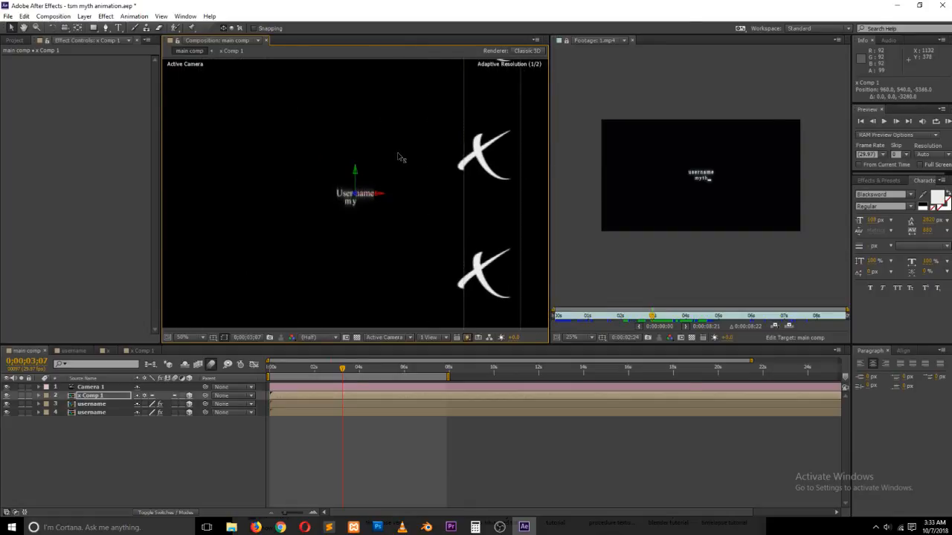
{"action": "left_click_drag", "start_coordinate": [343, 370], "coordinate": [372, 366]}
{"action": "scroll", "coordinate": [369, 257], "scroll_direction": "down", "scroll_amount": 2}
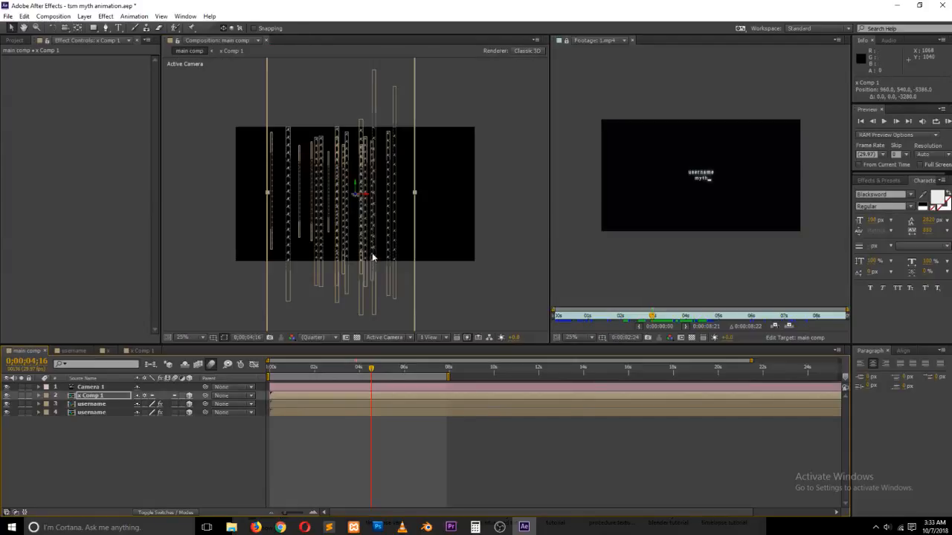
- Scale x Comp 1 up uniformly to about 143%
{"action": "left_click", "coordinate": [104, 396]}
{"action": "key", "text": "s"}
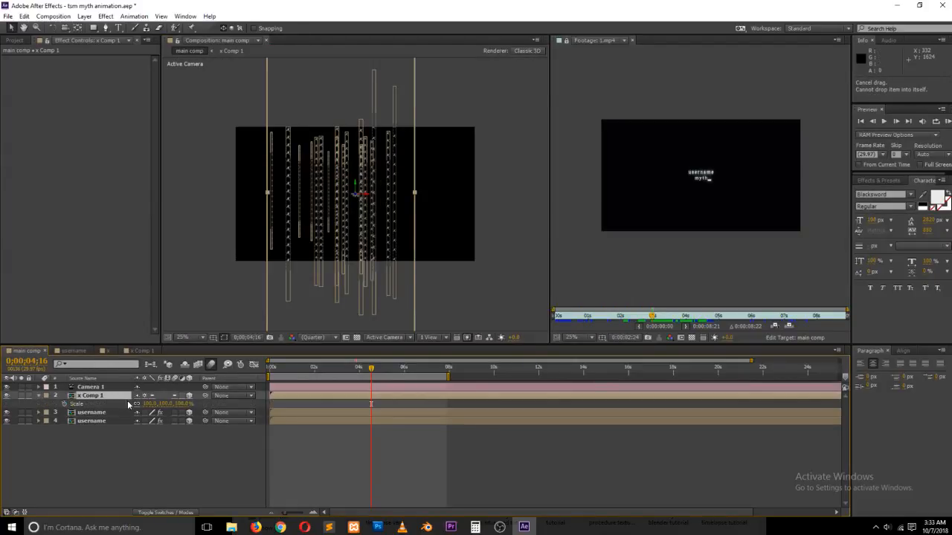
{"action": "left_click_drag", "start_coordinate": [152, 404], "coordinate": [385, 195]}
{"action": "left_click", "coordinate": [497, 267]}
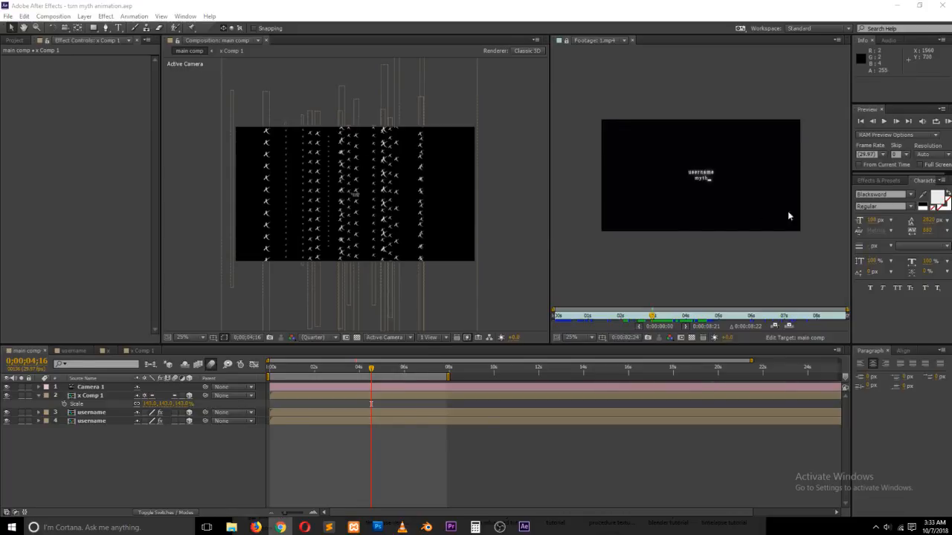
{"action": "left_click", "coordinate": [334, 456]}
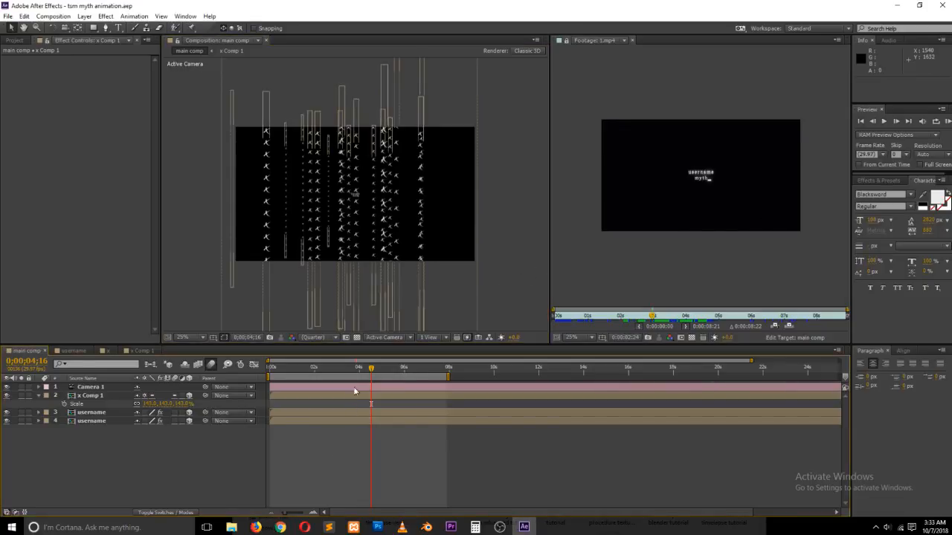
- Enable motion blur for all the x column layers inside x Comp 1
{"action": "left_click_drag", "start_coordinate": [362, 376], "coordinate": [334, 373]}
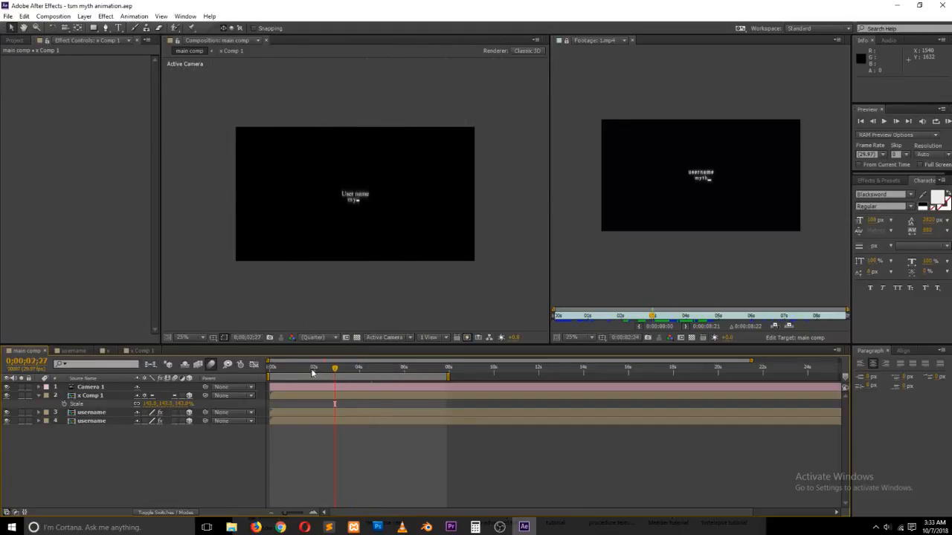
{"action": "left_click", "coordinate": [73, 351]}
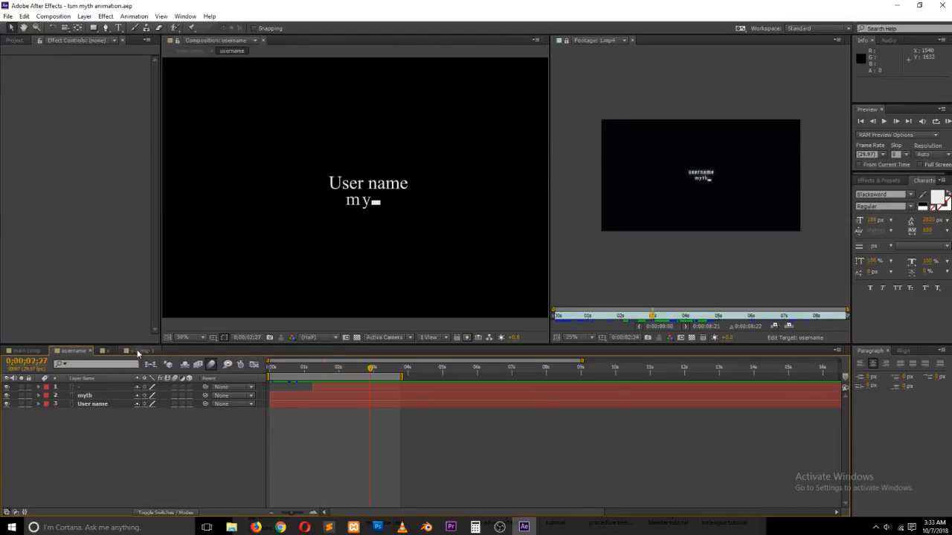
{"action": "left_click", "coordinate": [137, 350]}
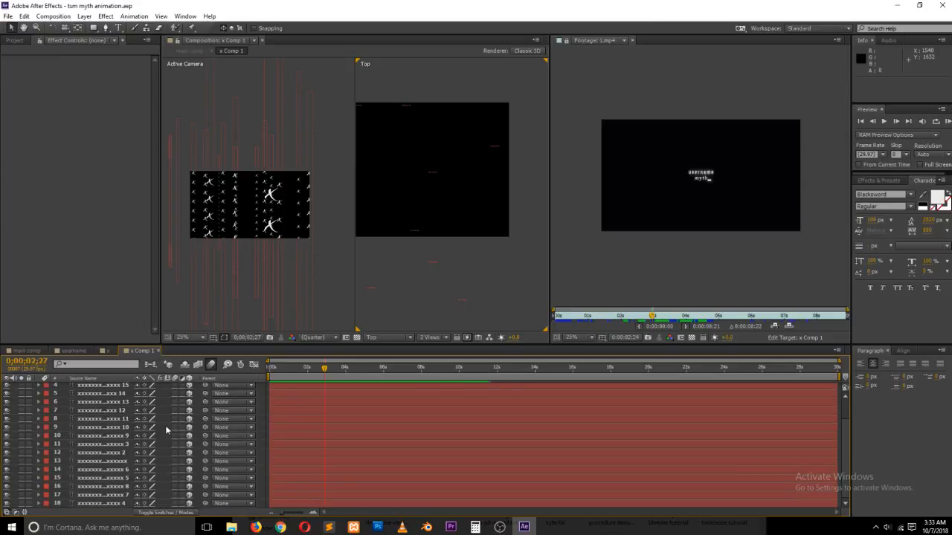
{"action": "left_click_drag", "start_coordinate": [175, 392], "coordinate": [184, 466]}
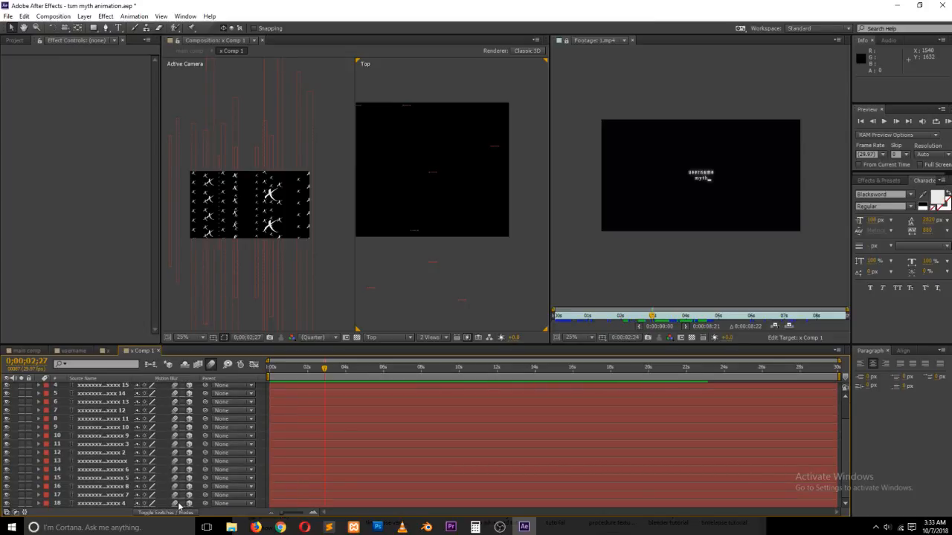
{"action": "scroll", "coordinate": [200, 444], "scroll_direction": "up", "scroll_amount": 2}
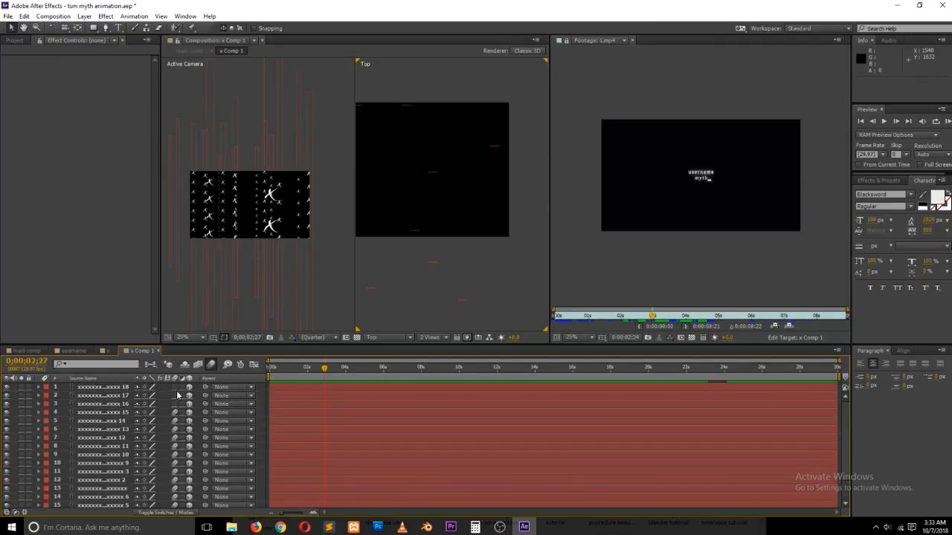
{"action": "left_click_drag", "start_coordinate": [178, 395], "coordinate": [177, 386]}
- Scrub the main comp's pull-back up to 0;00;04;22 and compare it with the reference footage at 0:00:03:09
{"action": "left_click", "coordinate": [28, 350]}
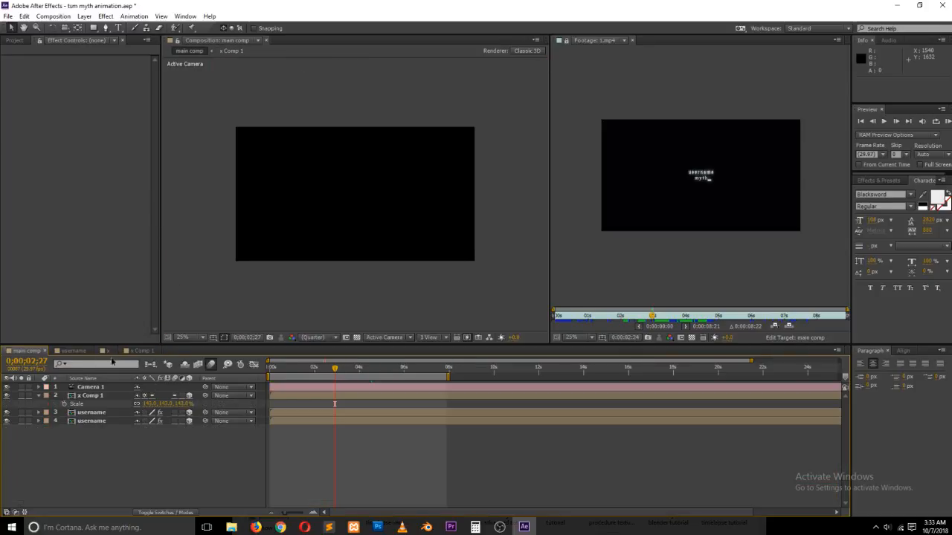
{"action": "left_click_drag", "start_coordinate": [323, 372], "coordinate": [357, 373]}
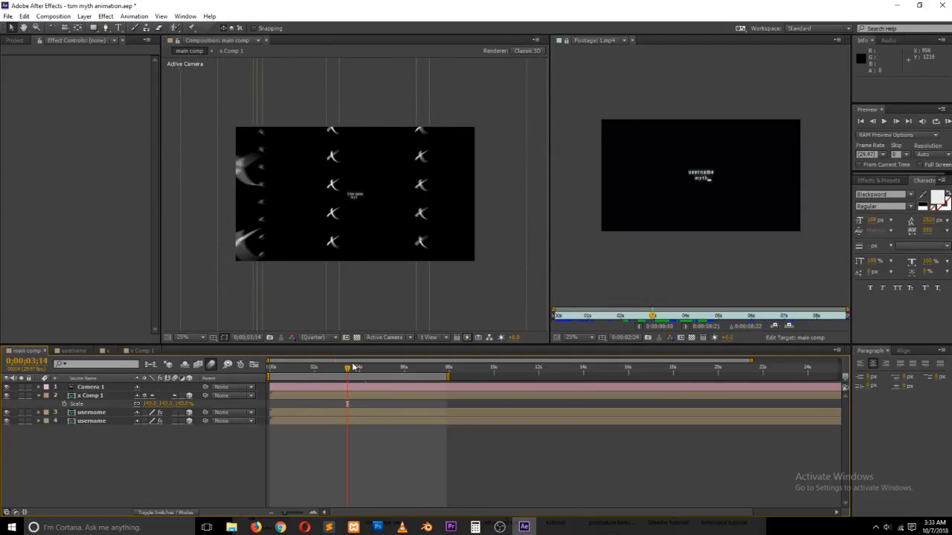
{"action": "left_click_drag", "start_coordinate": [348, 377], "coordinate": [363, 372]}
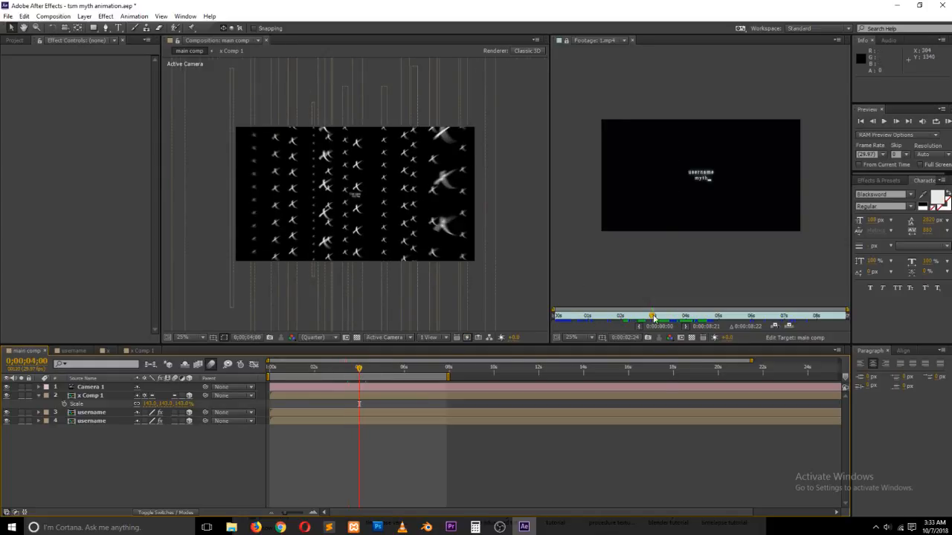
{"action": "left_click_drag", "start_coordinate": [653, 318], "coordinate": [665, 318]}
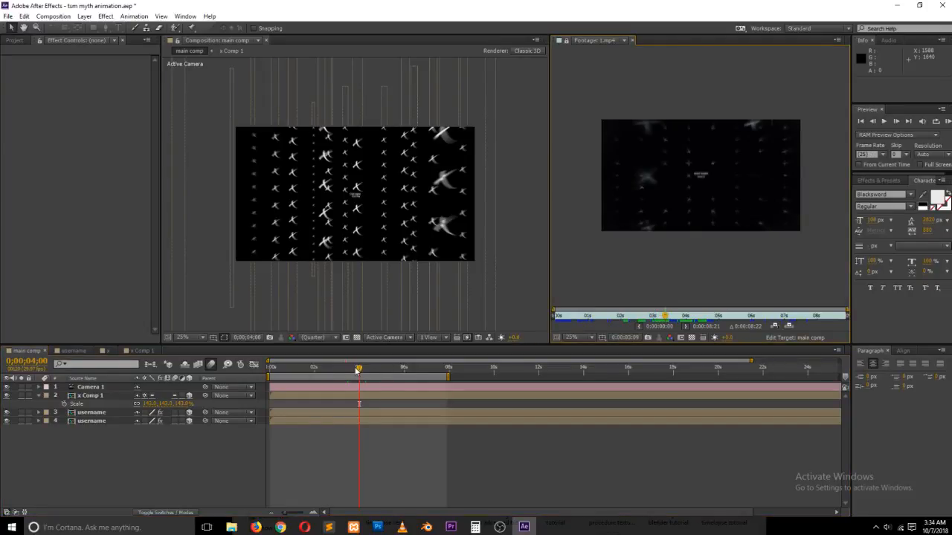
{"action": "mouse_move", "coordinate": [358, 371]}
{"action": "left_mouse_down"}
{"action": "mouse_move", "coordinate": [330, 370]}
{"action": "mouse_move", "coordinate": [376, 371]}
{"action": "left_mouse_up"}
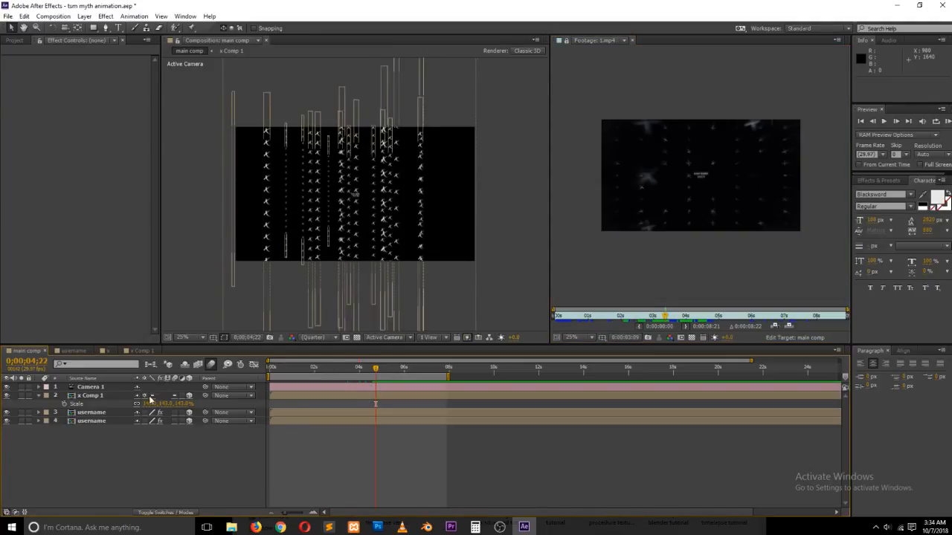
{"action": "left_click", "coordinate": [169, 421]}
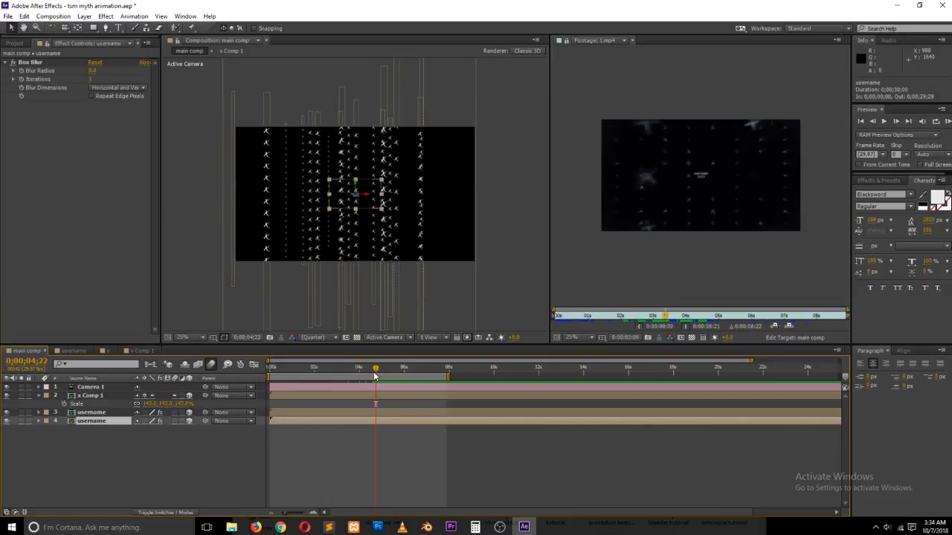
{"action": "left_click_drag", "start_coordinate": [364, 368], "coordinate": [348, 369]}
- In x Comp 1's top view, spread several x columns further apart, shifting column 5 by 248 px along X
{"action": "left_click", "coordinate": [132, 353]}
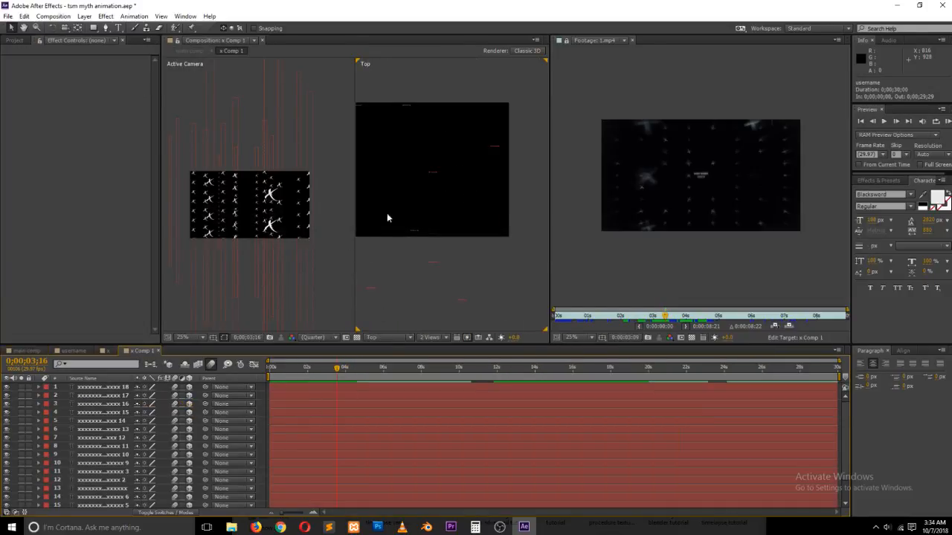
{"action": "scroll", "coordinate": [443, 255], "scroll_direction": "down", "scroll_amount": 1}
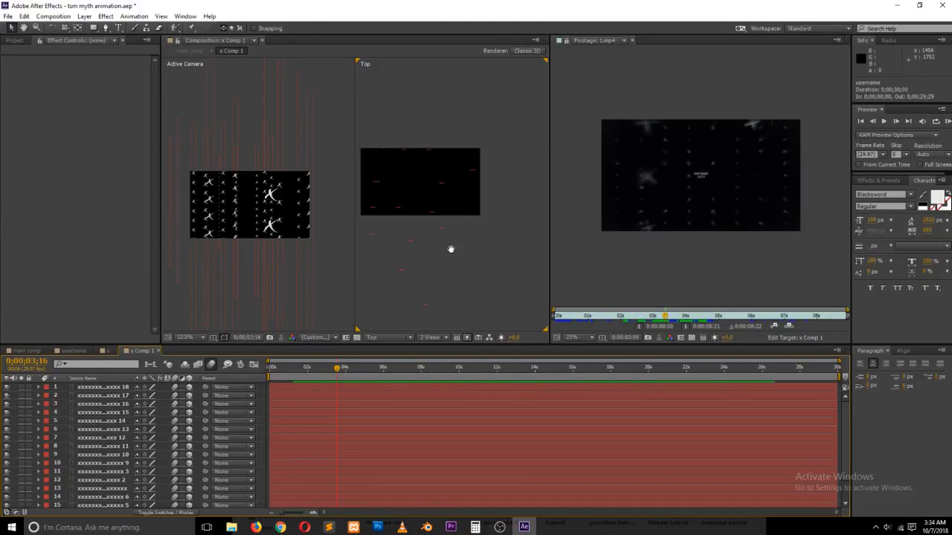
{"action": "left_click_drag", "start_coordinate": [451, 249], "coordinate": [492, 209]}
{"action": "left_click", "coordinate": [434, 190]}
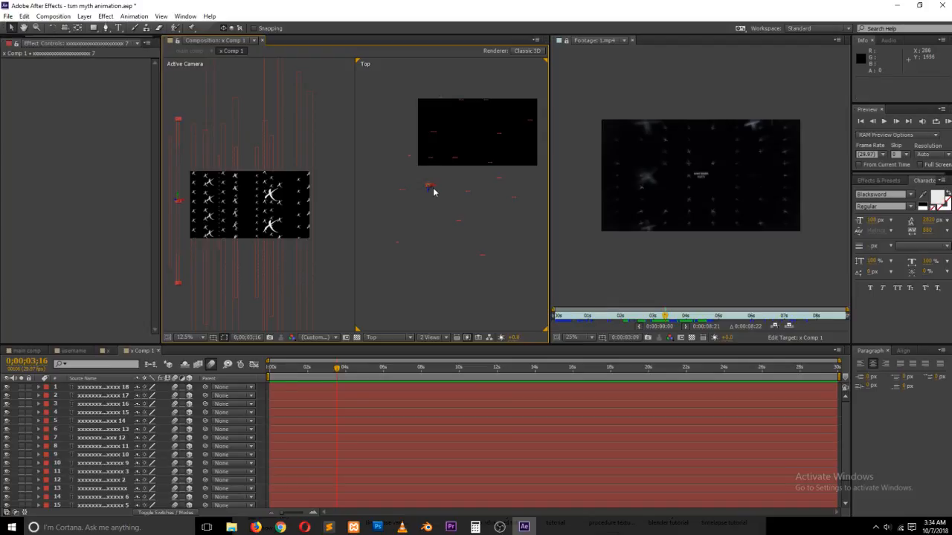
{"action": "left_click_drag", "start_coordinate": [430, 190], "coordinate": [507, 99]}
{"action": "left_click", "coordinate": [487, 100]}
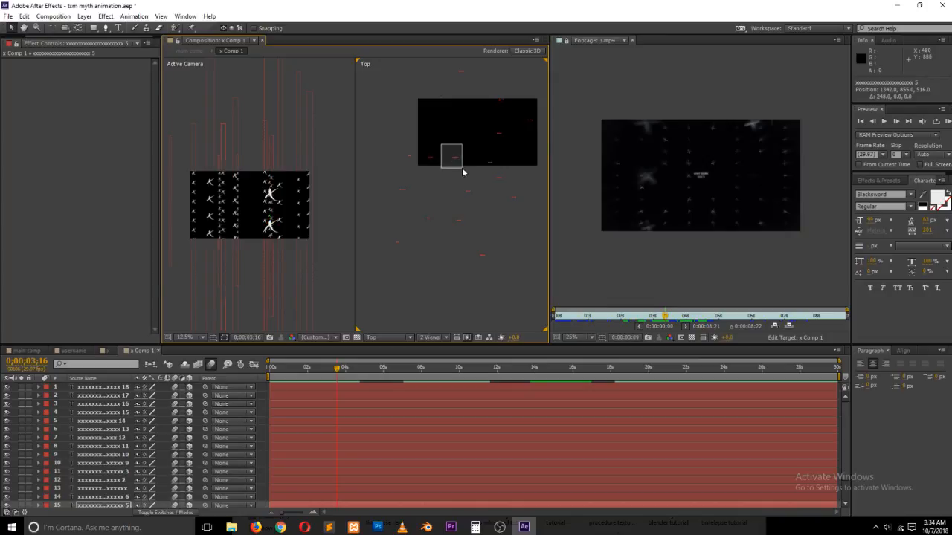
- Offset more columns in depth in the top view, moving column 10 by 448 px and column 14 by -1032 px along Z
{"action": "left_click_drag", "start_coordinate": [462, 168], "coordinate": [454, 127]}
{"action": "left_click_drag", "start_coordinate": [396, 143], "coordinate": [421, 166]}
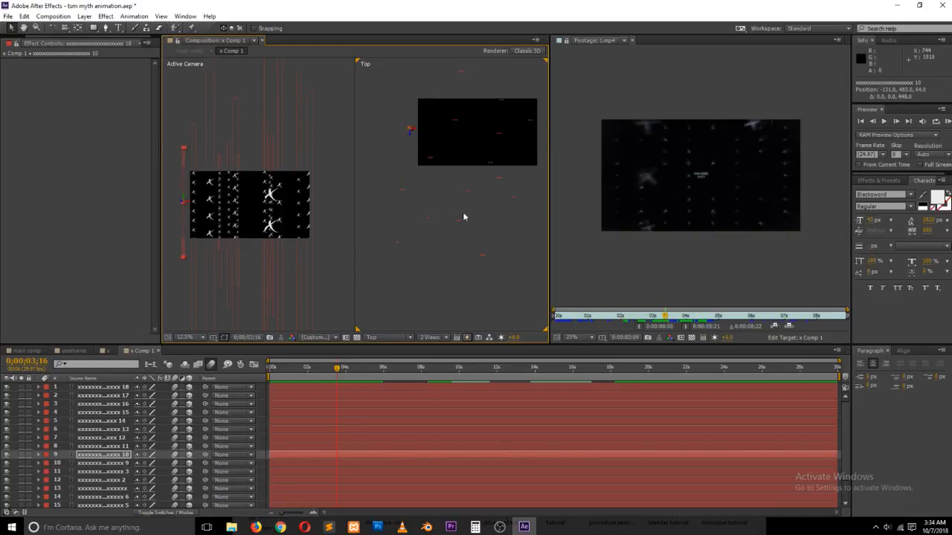
{"action": "left_click_drag", "start_coordinate": [455, 214], "coordinate": [467, 289]}
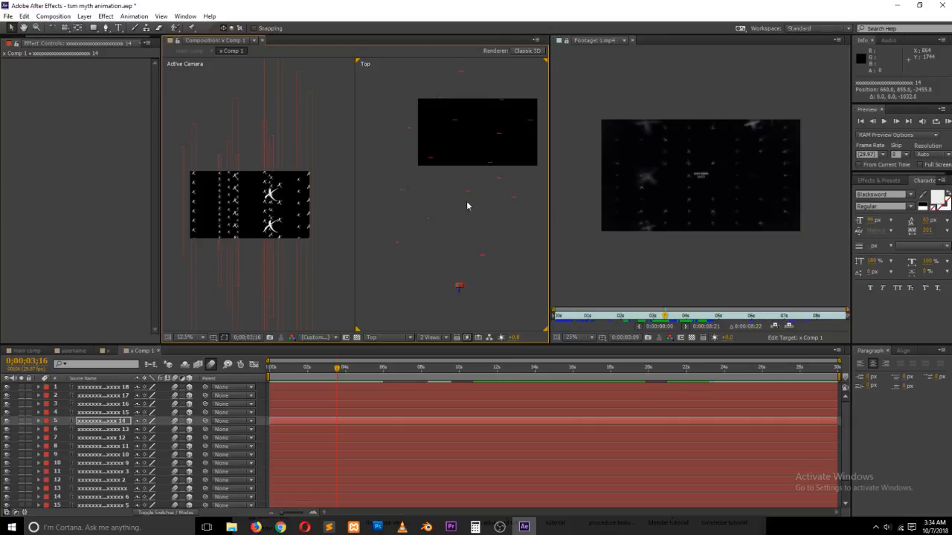
- Select all the x columns in the top view, shift them together by 286 px along X, and deselect them
{"action": "key", "text": "comma"}
{"action": "left_click_drag", "start_coordinate": [387, 96], "coordinate": [503, 283]}
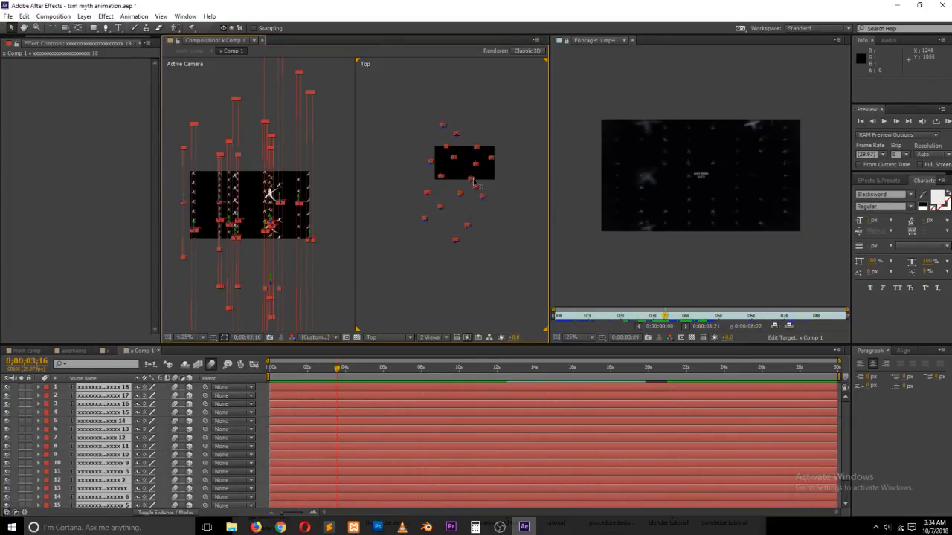
{"action": "left_click_drag", "start_coordinate": [473, 181], "coordinate": [499, 202]}
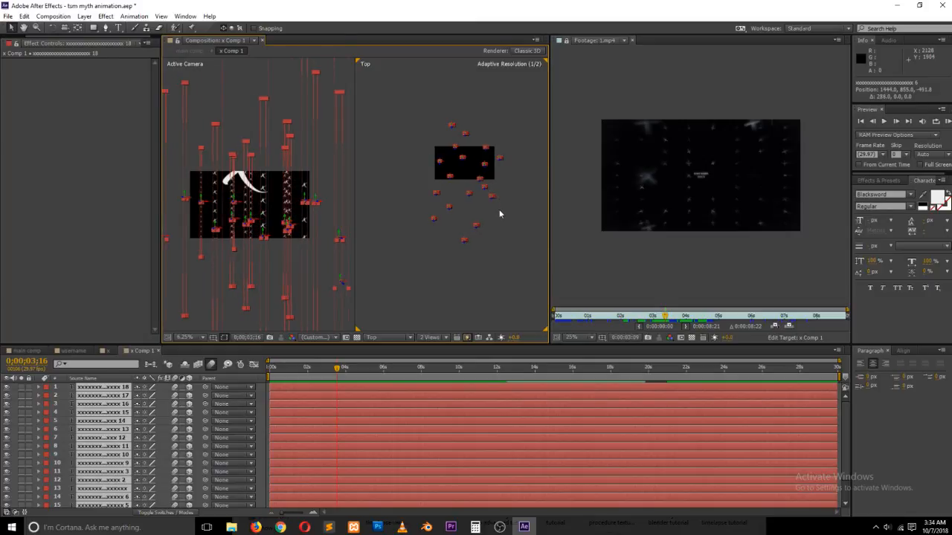
{"action": "left_click", "coordinate": [509, 211]}
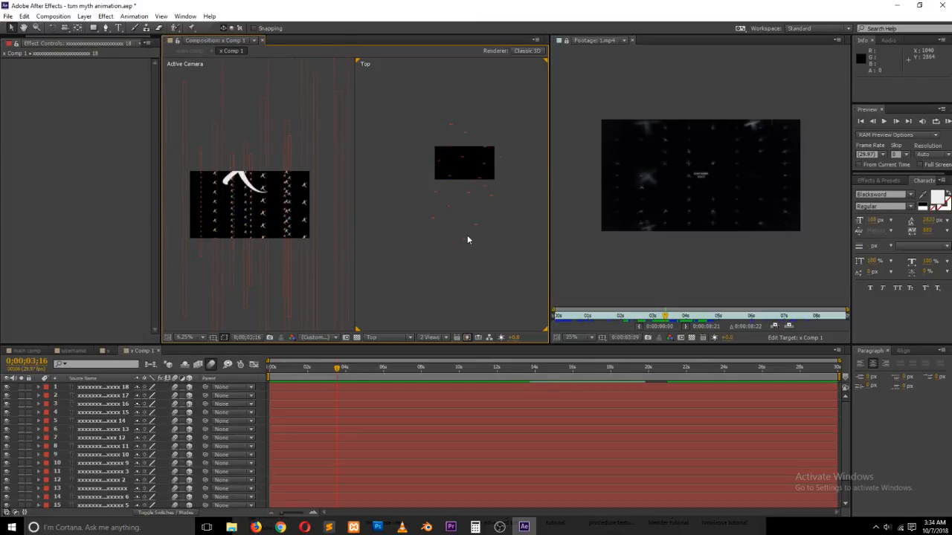
- Scrub the main comp between 0;00;03;14 and 0;00;04;28 to examine the column layout, and reopen x Comp 1
{"action": "left_click", "coordinate": [35, 351]}
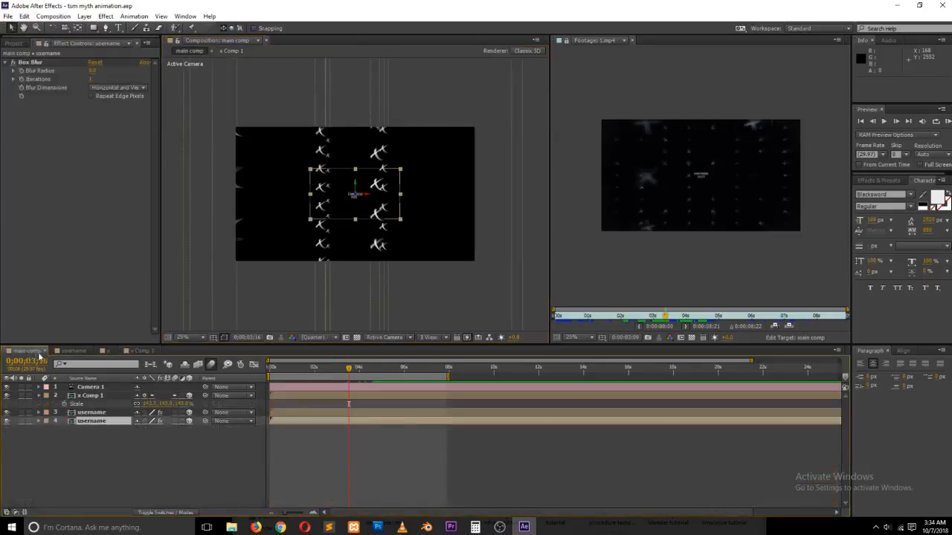
{"action": "left_click", "coordinate": [228, 444]}
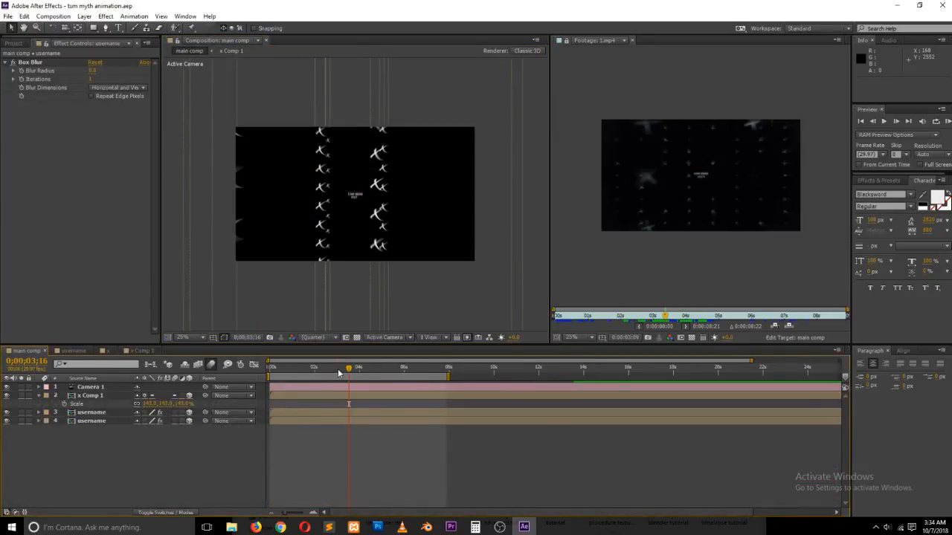
{"action": "left_click", "coordinate": [330, 227]}
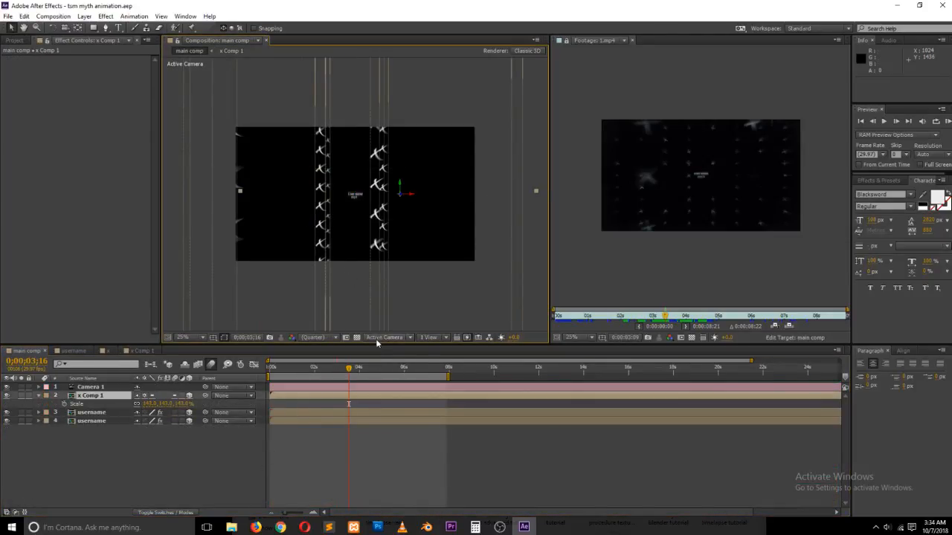
{"action": "mouse_move", "coordinate": [348, 369]}
{"action": "left_mouse_down"}
{"action": "mouse_move", "coordinate": [309, 369]}
{"action": "mouse_move", "coordinate": [380, 371]}
{"action": "left_mouse_up"}
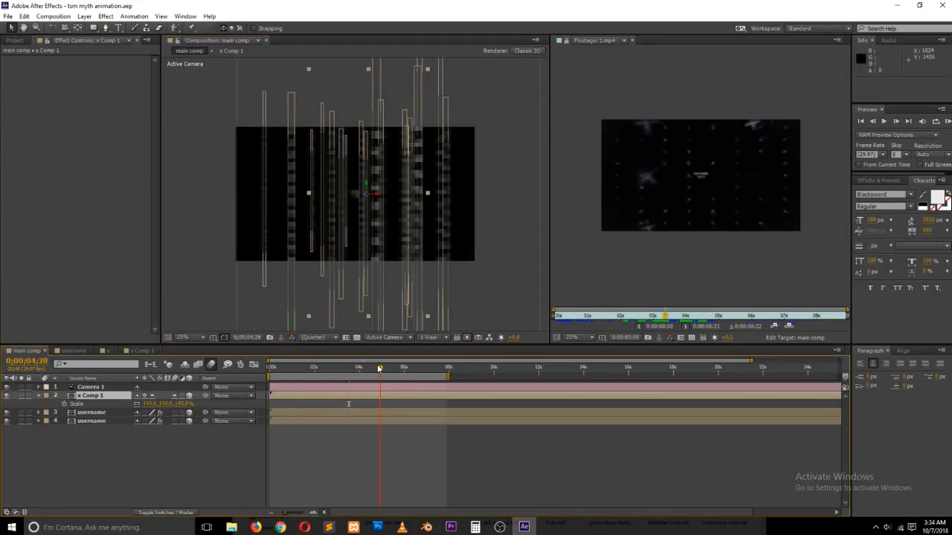
{"action": "left_click", "coordinate": [397, 423]}
{"action": "left_click", "coordinate": [409, 428]}
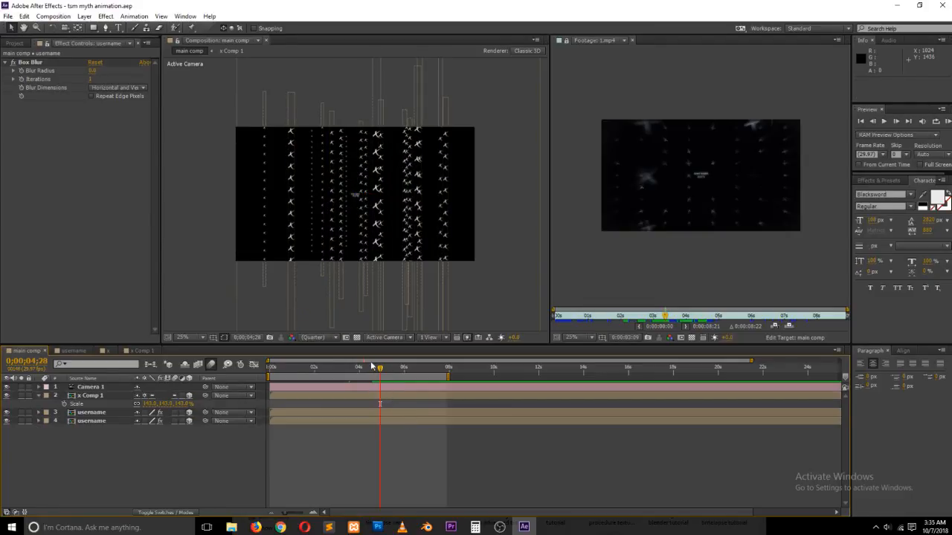
{"action": "left_click_drag", "start_coordinate": [371, 374], "coordinate": [347, 372]}
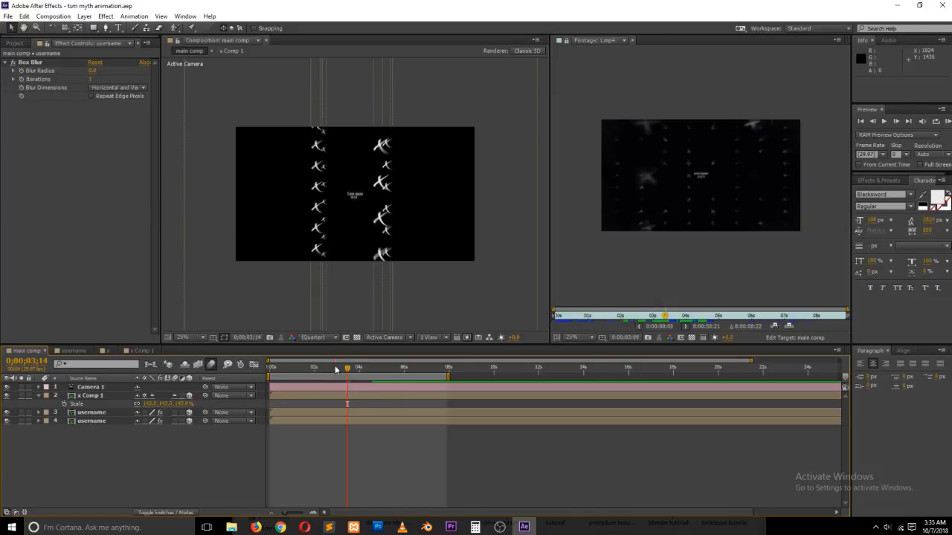
{"action": "left_click", "coordinate": [129, 350]}
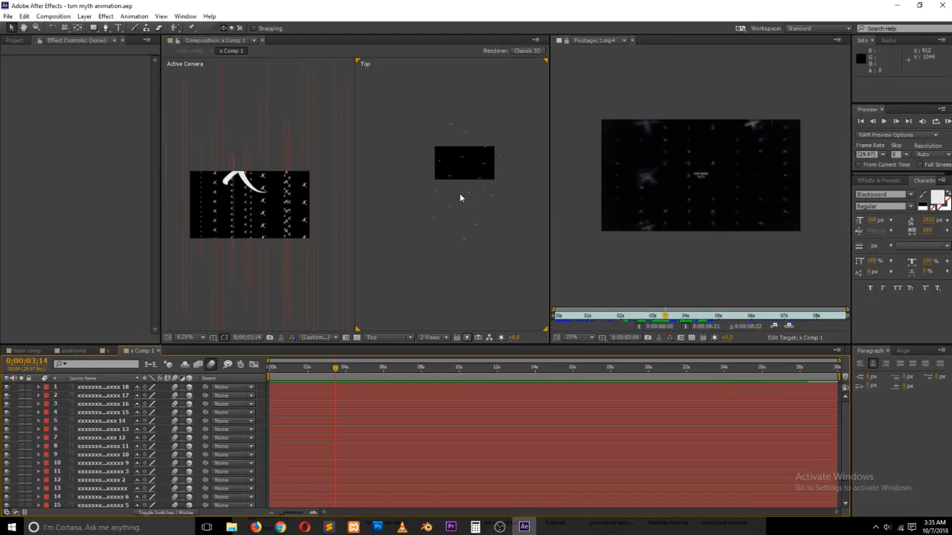
- In x Comp 1's top view, shift column 16 in depth to Z 432 and move column 15 outward along X
{"action": "scroll", "coordinate": [439, 212], "scroll_direction": "up", "scroll_amount": 2}
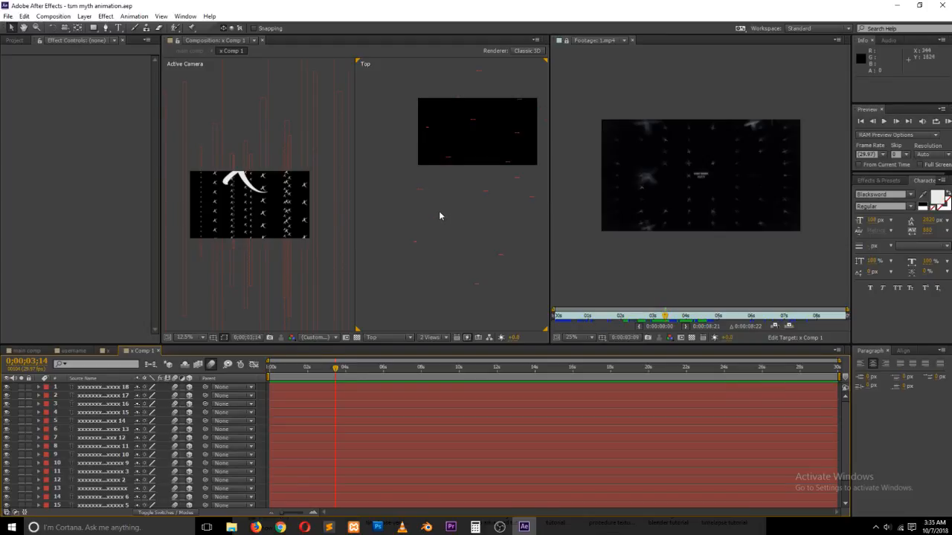
{"action": "left_click_drag", "start_coordinate": [438, 211], "coordinate": [457, 223]}
{"action": "key", "text": "v"}
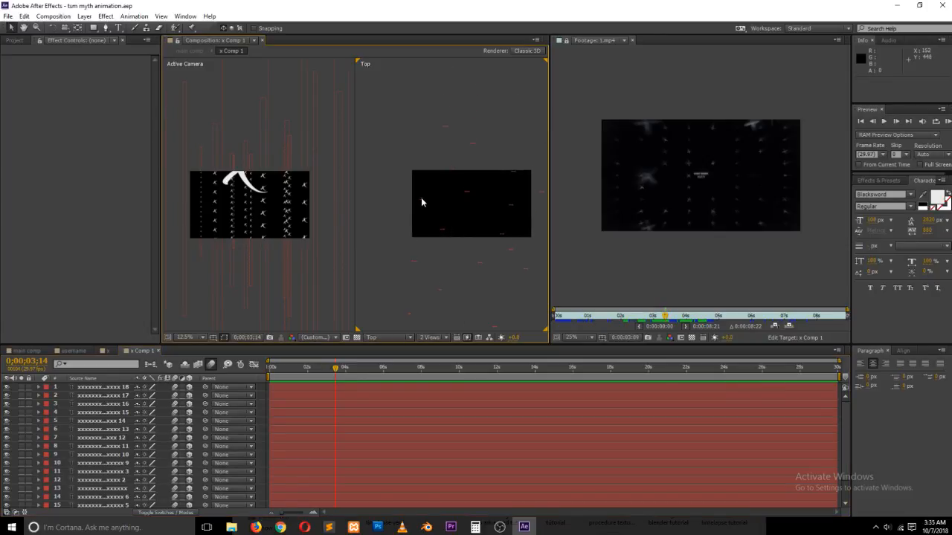
{"action": "left_click_drag", "start_coordinate": [418, 199], "coordinate": [428, 169]}
{"action": "left_click", "coordinate": [446, 233]}
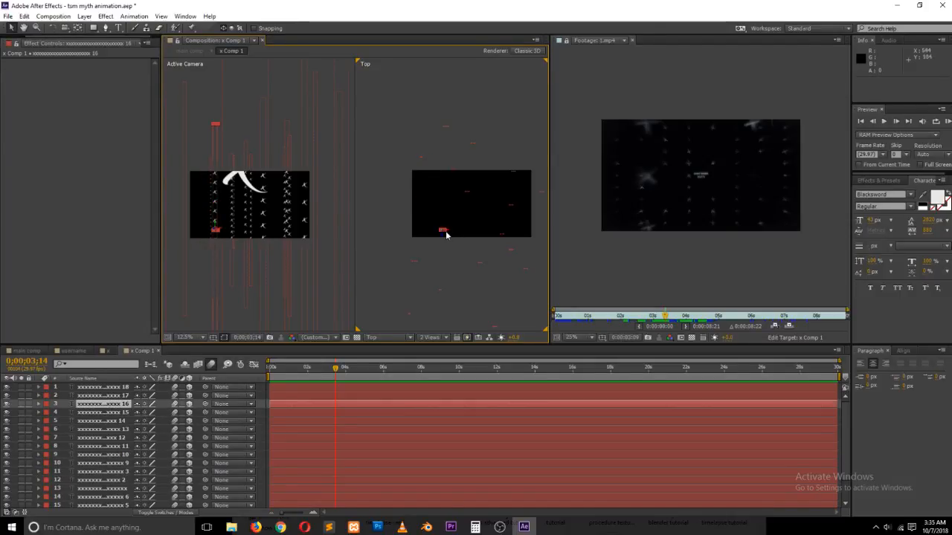
{"action": "left_click_drag", "start_coordinate": [441, 237], "coordinate": [443, 182]}
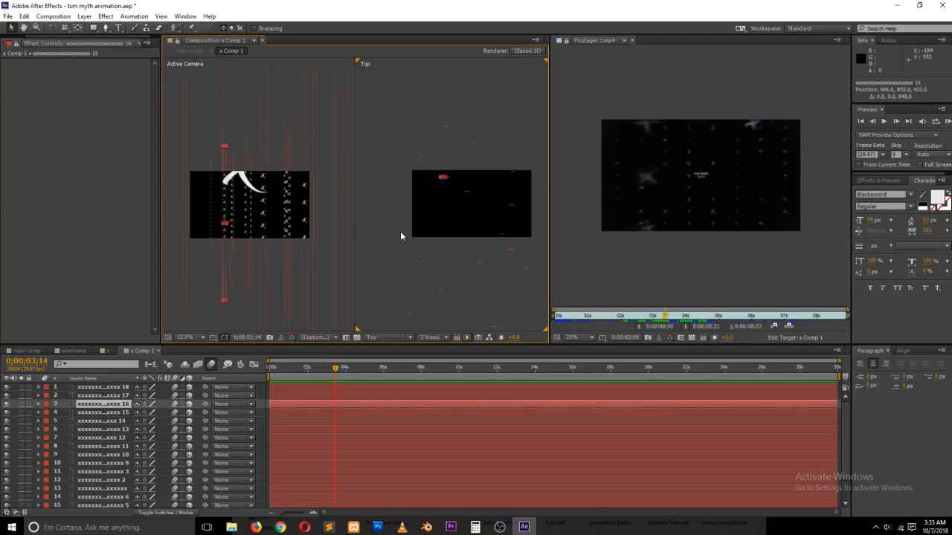
{"action": "left_click_drag", "start_coordinate": [400, 232], "coordinate": [423, 185]}
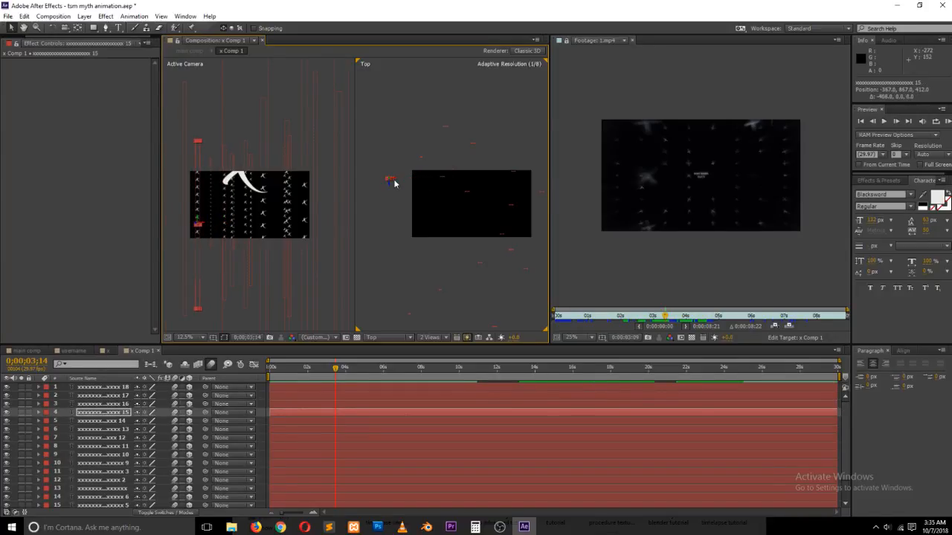
- Push columns back in depth in the top view, moving column 11 by 1688 px, column 6 by 752 px and column 18 by 792 px along Z
{"action": "left_click_drag", "start_coordinate": [408, 270], "coordinate": [422, 247]}
{"action": "key", "text": "space"}
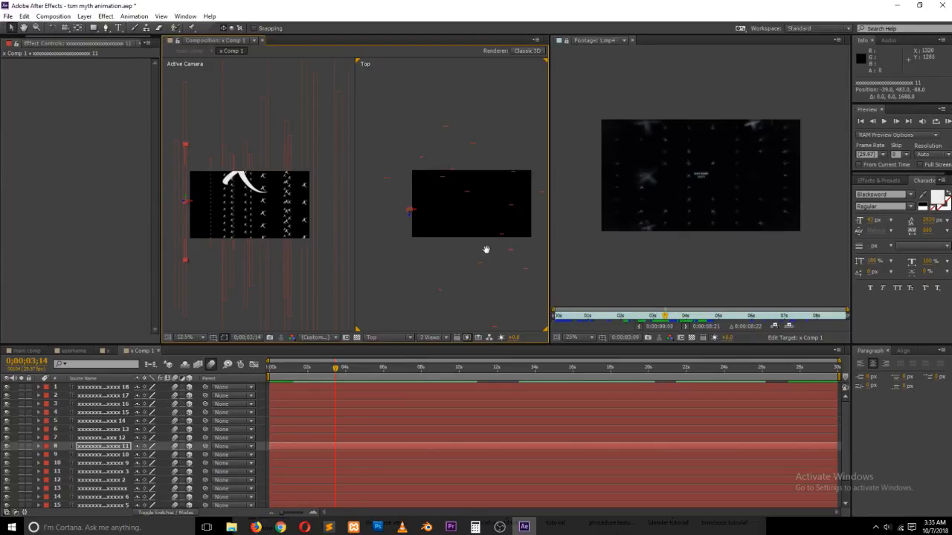
{"action": "left_click_drag", "start_coordinate": [490, 249], "coordinate": [464, 189]}
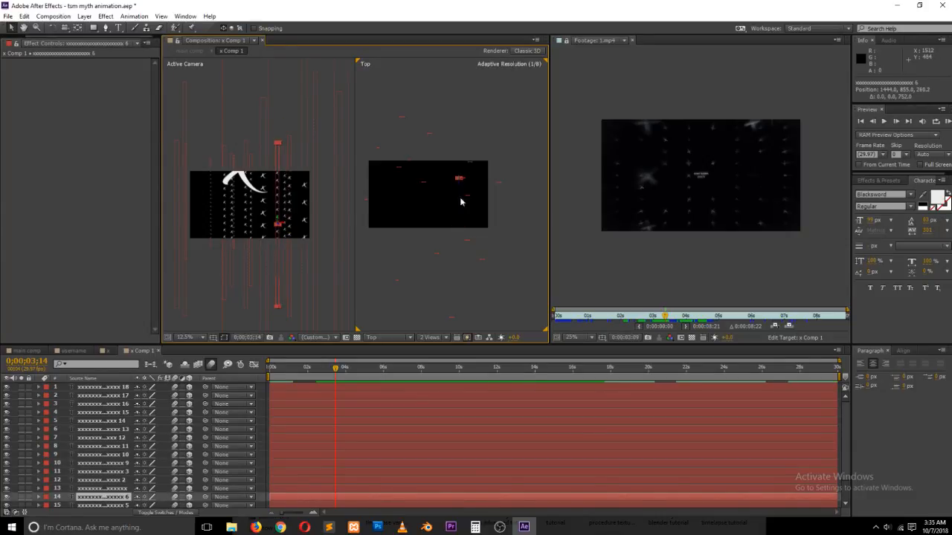
{"action": "left_click_drag", "start_coordinate": [419, 241], "coordinate": [435, 212]}
{"action": "key", "text": "space"}
{"action": "left_click_drag", "start_coordinate": [430, 280], "coordinate": [446, 250]}
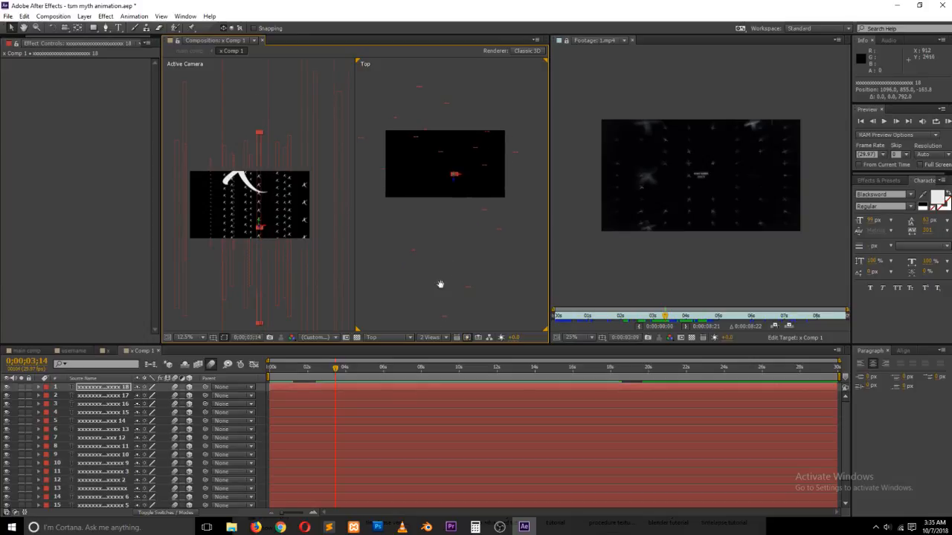
- Reposition columns 7 and 17 in the top view and save the project
{"action": "left_click_drag", "start_coordinate": [449, 321], "coordinate": [432, 268]}
{"action": "left_click_drag", "start_coordinate": [398, 234], "coordinate": [428, 255]}
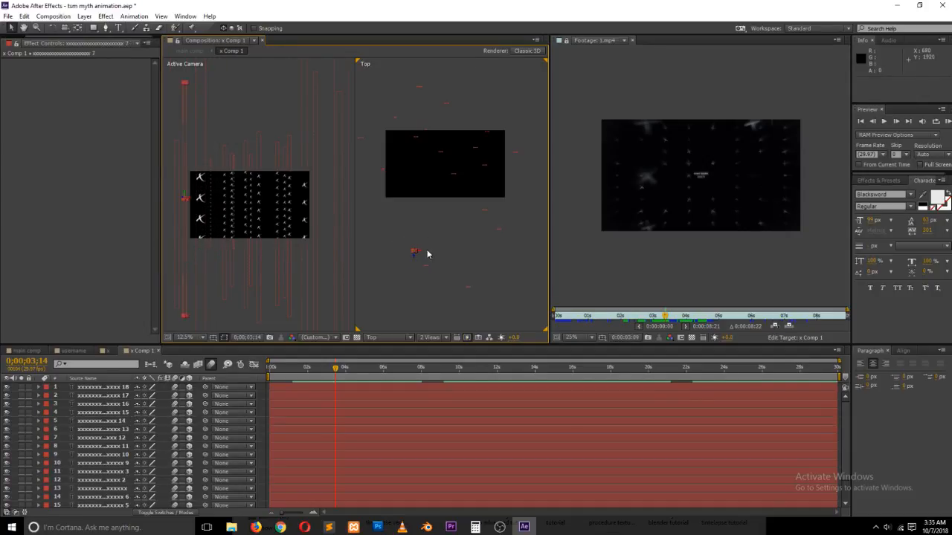
{"action": "left_click_drag", "start_coordinate": [475, 302], "coordinate": [458, 235]}
{"action": "left_click", "coordinate": [467, 272]}
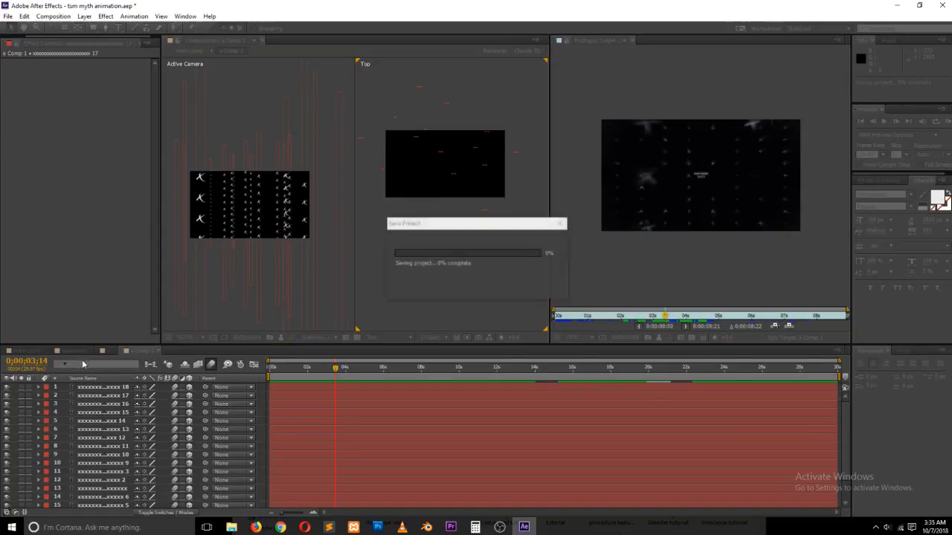
- Scrub the main comp from 0;00;03;14 to 0;00;04;22 to check the revised column spread
{"action": "left_click", "coordinate": [28, 350]}
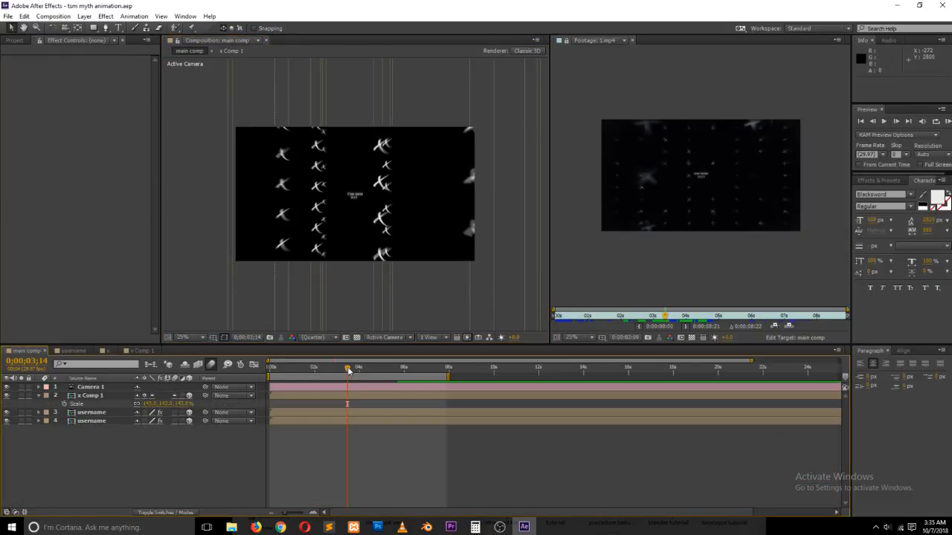
{"action": "left_click_drag", "start_coordinate": [348, 369], "coordinate": [377, 374]}
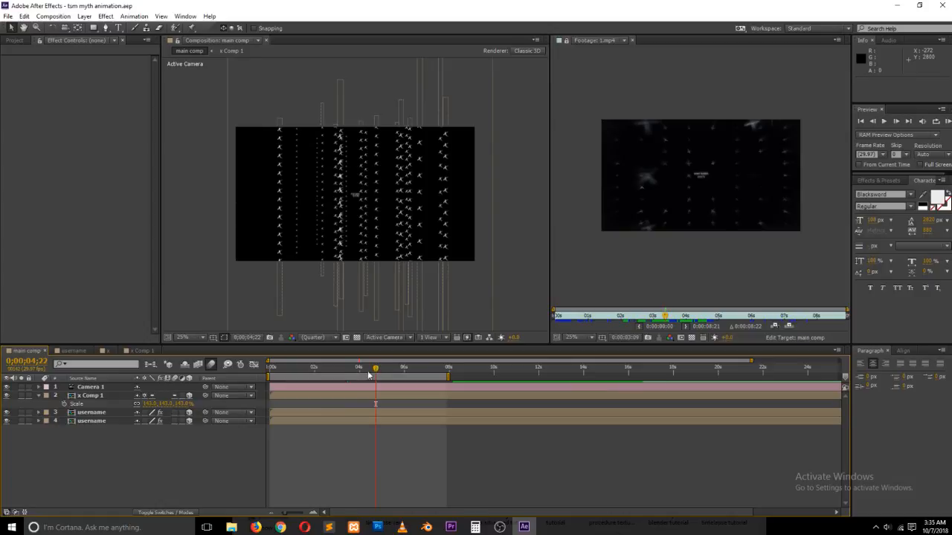
- Compare the main comp's animation at several times between about 2 and 5 seconds with the 1.mp4 reference footage
{"action": "left_click", "coordinate": [359, 372]}
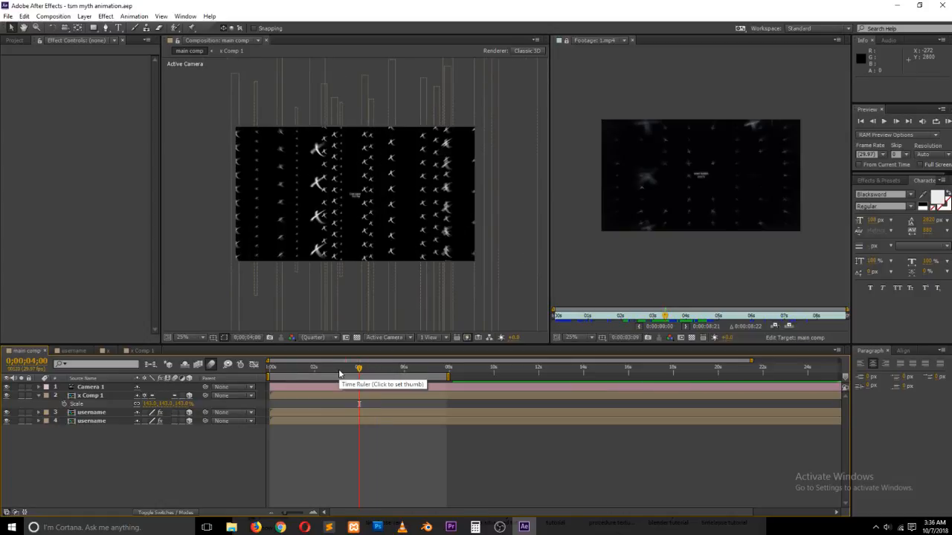
{"action": "left_click", "coordinate": [386, 371]}
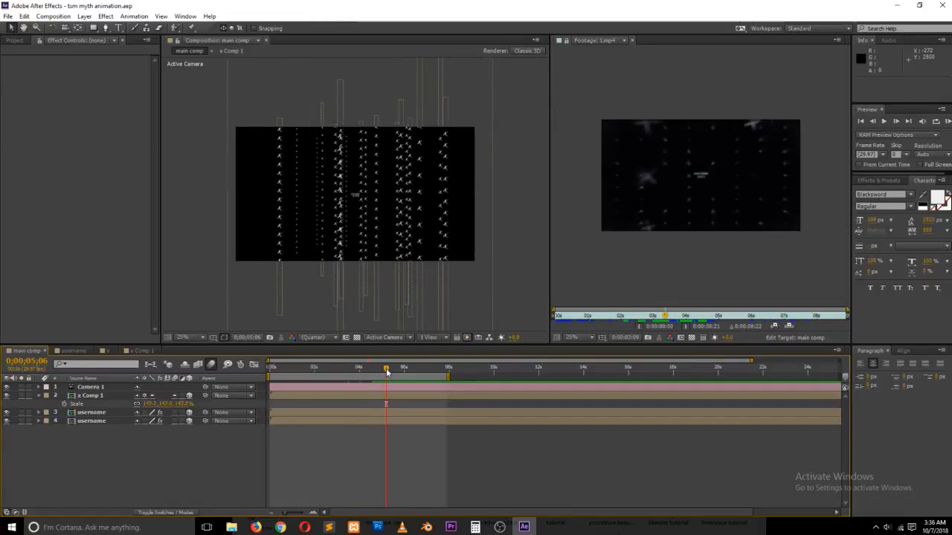
{"action": "left_click_drag", "start_coordinate": [657, 316], "coordinate": [704, 316]}
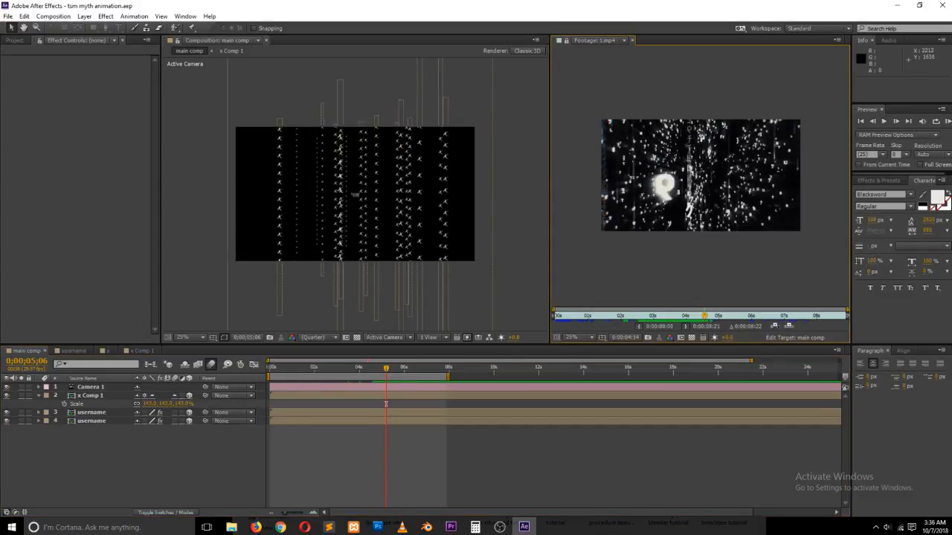
{"action": "key", "text": "alt+Tab"}
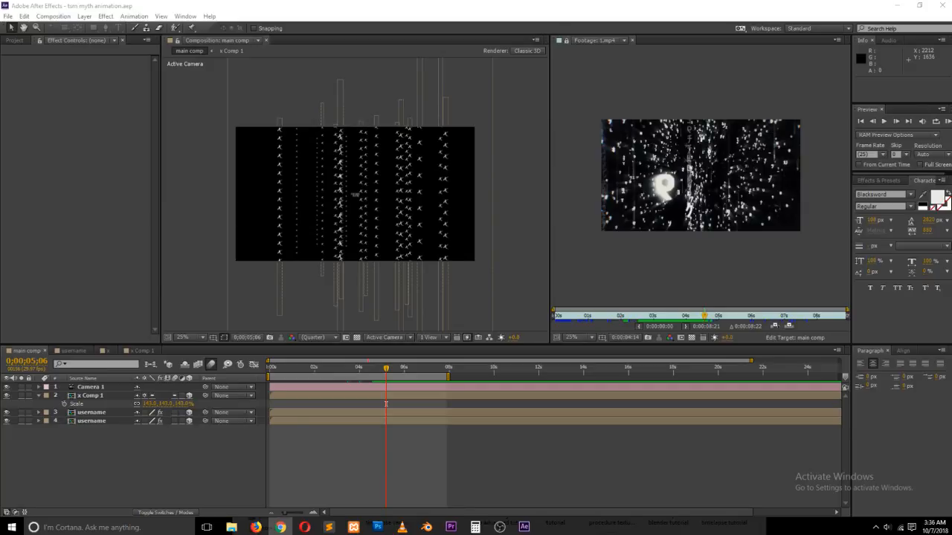
{"action": "left_click", "coordinate": [464, 446]}
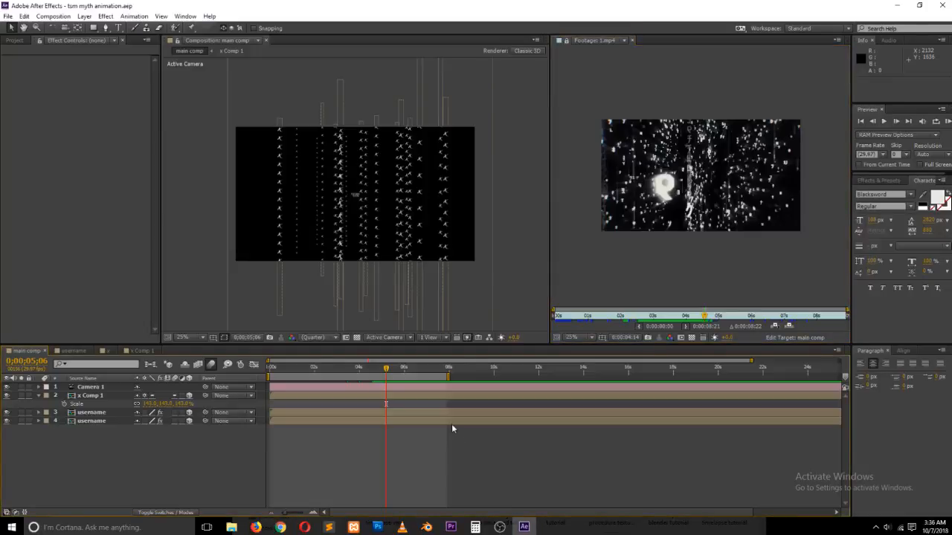
{"action": "left_click_drag", "start_coordinate": [387, 371], "coordinate": [335, 373]}
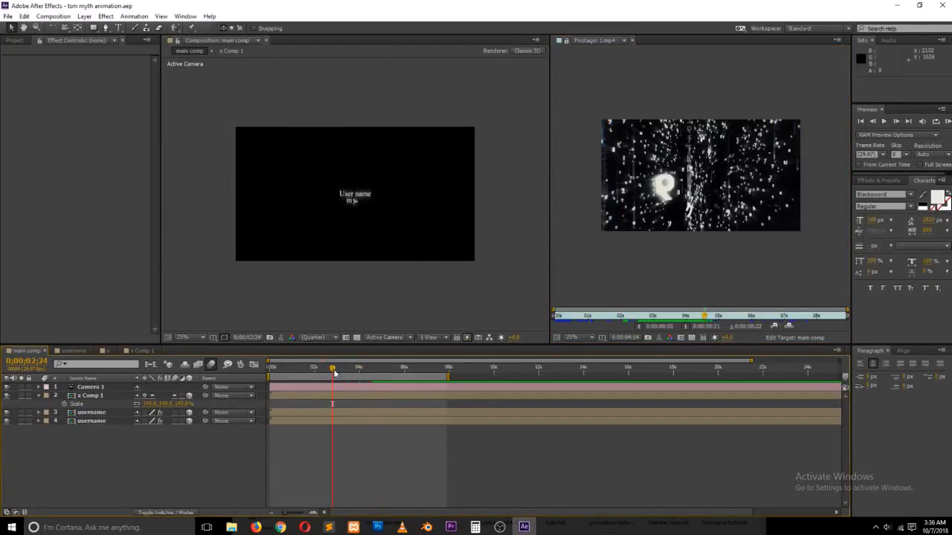
- Play a RAM preview of the main comp and check its frames around 4 seconds
{"action": "key", "text": "KP_0"}
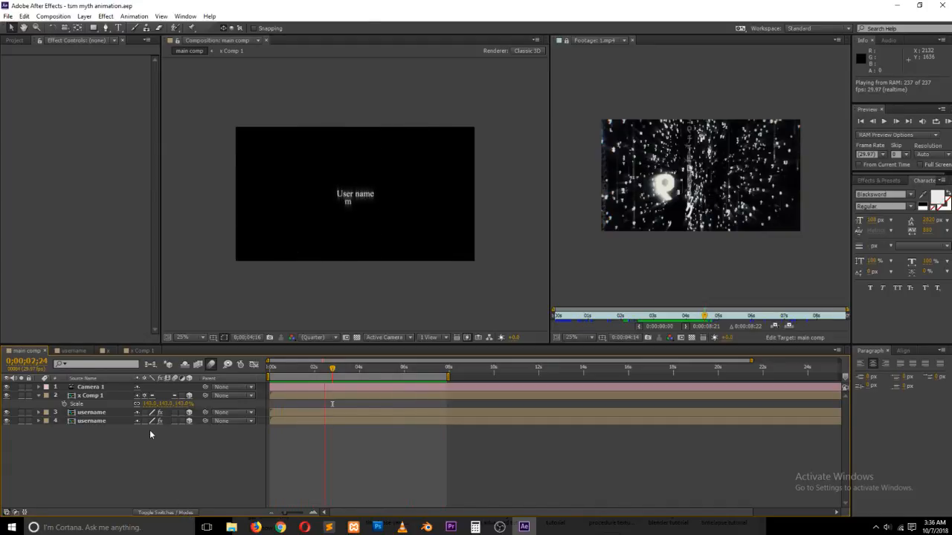
{"action": "key", "text": "space"}
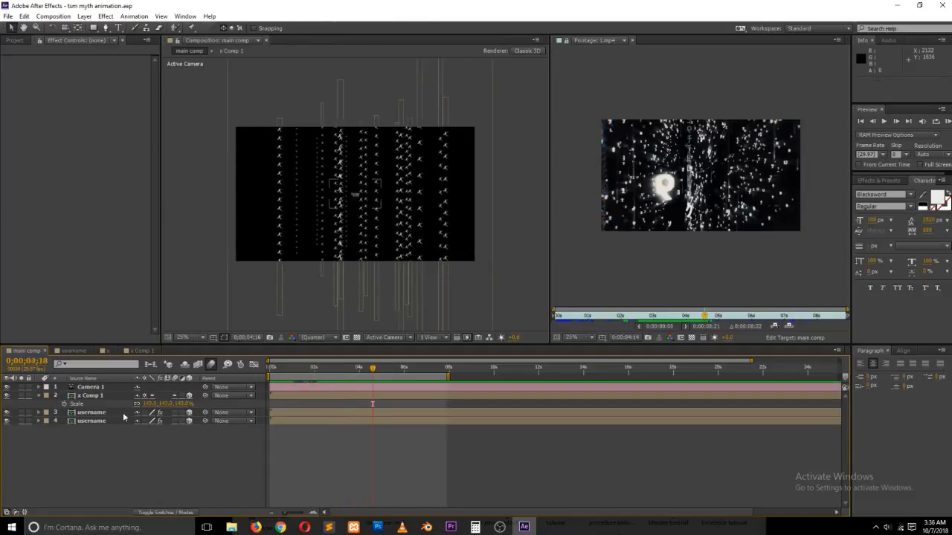
{"action": "left_click", "coordinate": [89, 388]}
{"action": "left_click", "coordinate": [305, 477]}
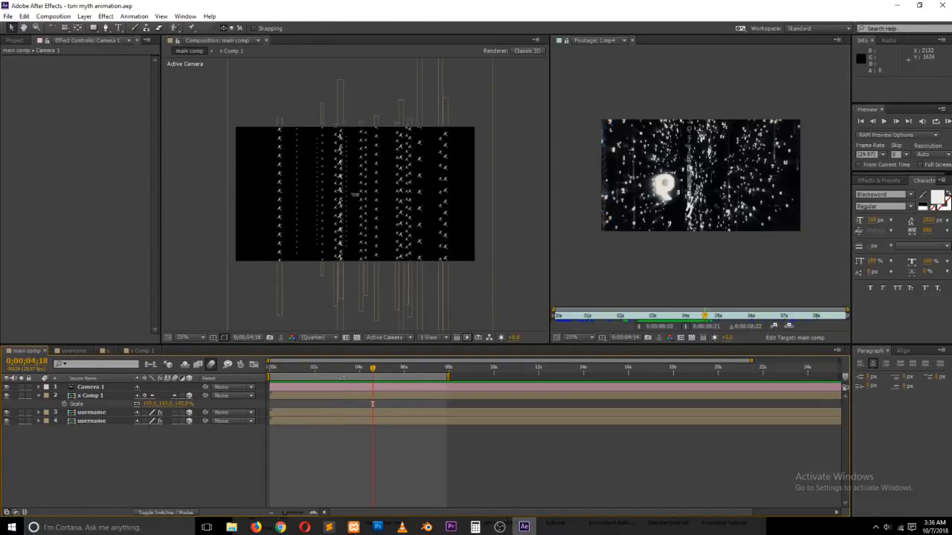
{"action": "left_click_drag", "start_coordinate": [374, 370], "coordinate": [345, 370]}
- Review the x composition and the typed-text animation in the username composition
{"action": "left_click", "coordinate": [103, 350]}
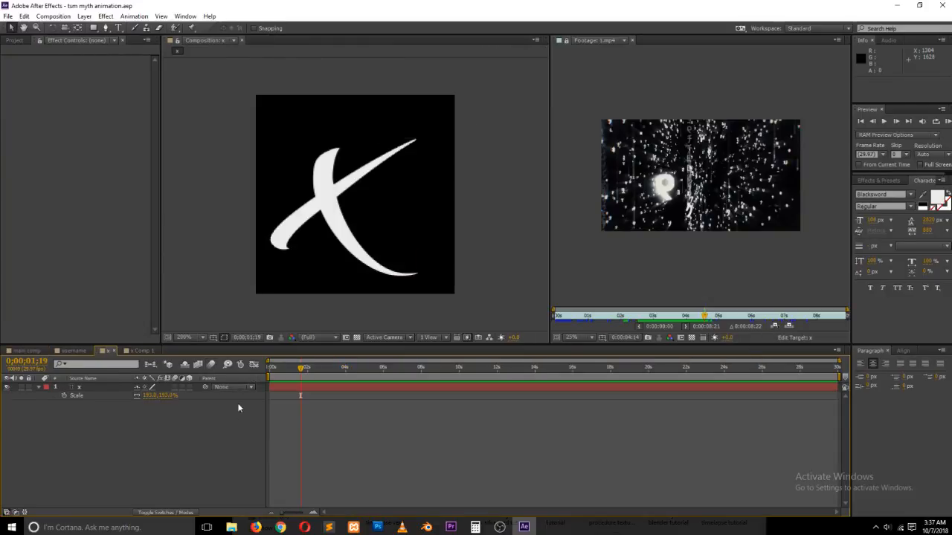
{"action": "left_click", "coordinate": [72, 350]}
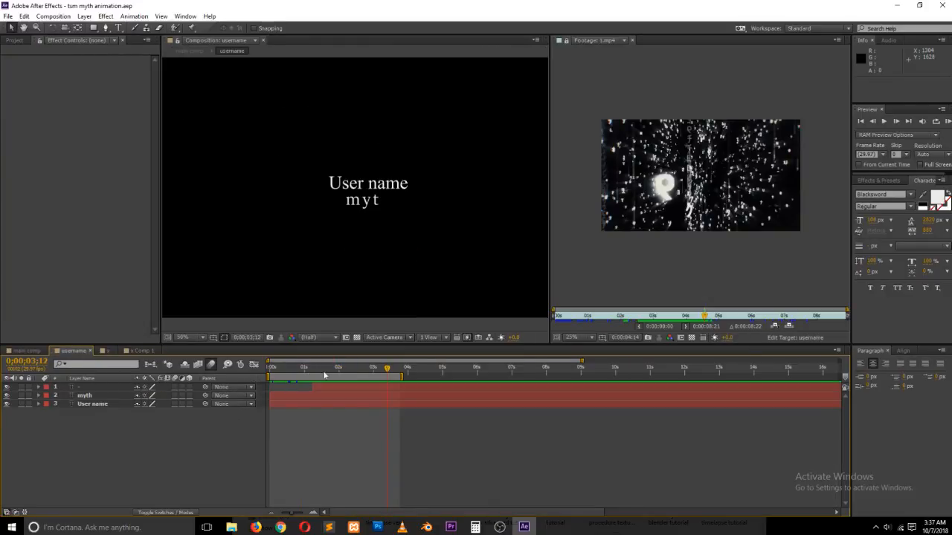
{"action": "left_click_drag", "start_coordinate": [363, 368], "coordinate": [418, 370]}
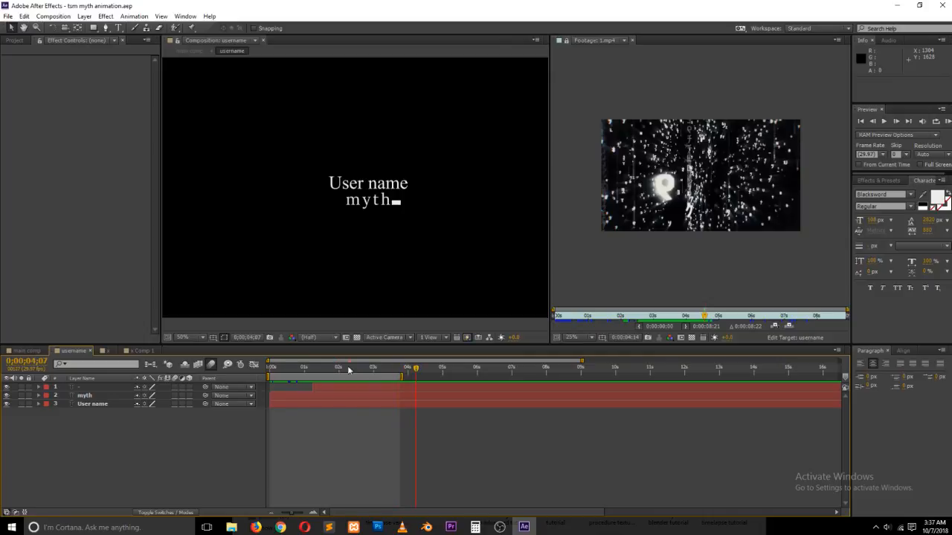
- In x Comp 1 at 0;00;05;12, add a text layer containing a single "x" among the columns
{"action": "left_click", "coordinate": [142, 350]}
{"action": "left_click_drag", "start_coordinate": [333, 368], "coordinate": [372, 370]}
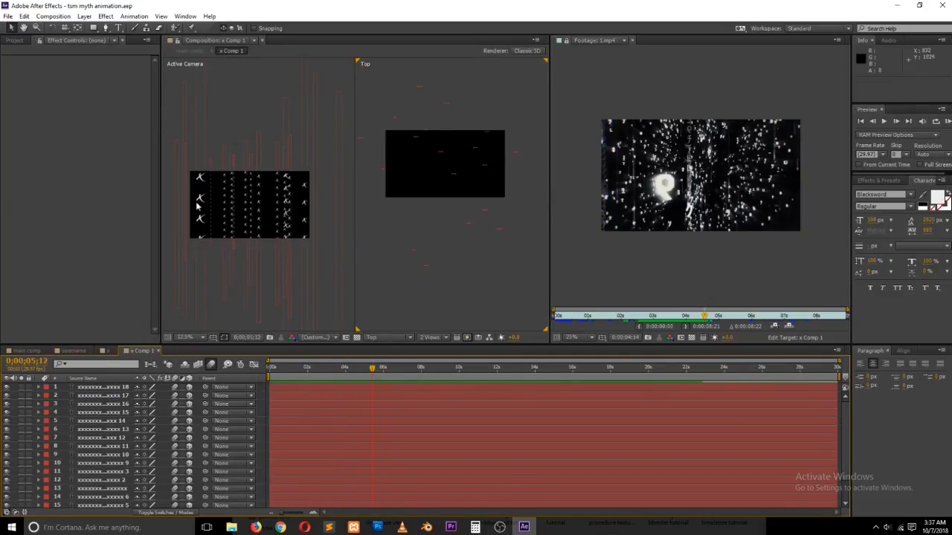
{"action": "left_click", "coordinate": [119, 28]}
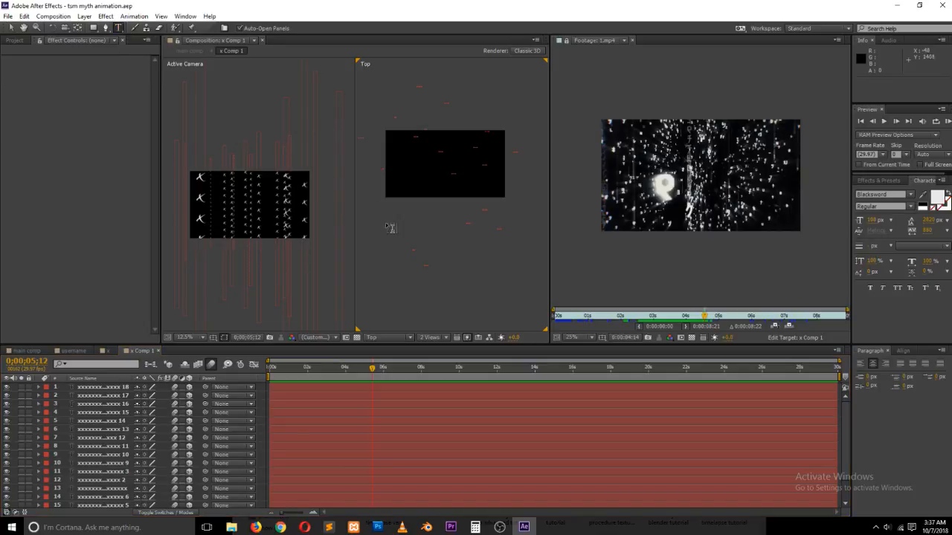
{"action": "left_click", "coordinate": [239, 217]}
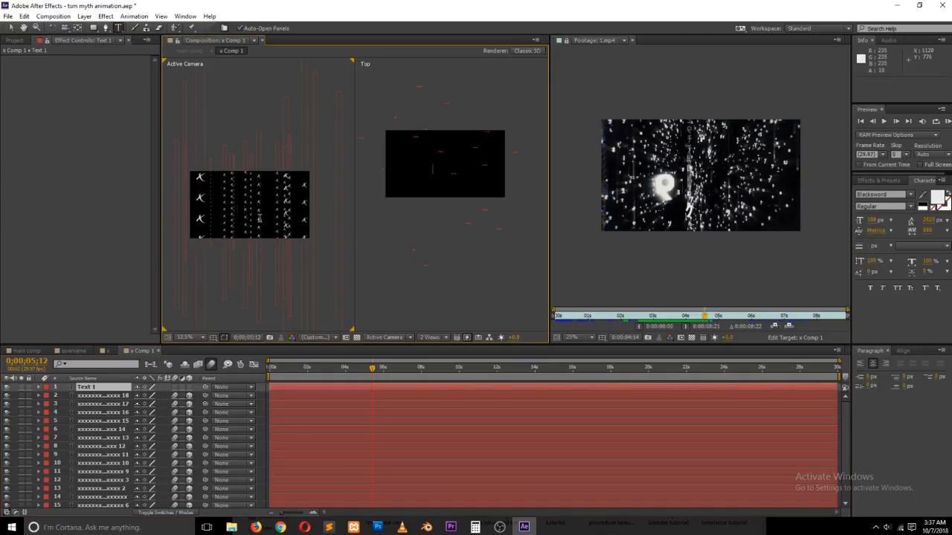
{"action": "left_click", "coordinate": [11, 28]}
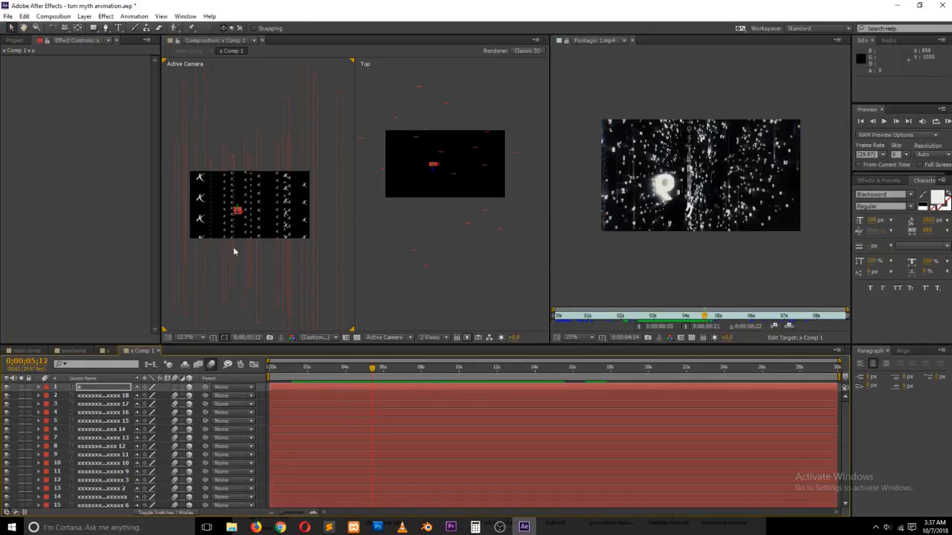
- Make the single x text layer 3D and scale it up to 470%
{"action": "key", "text": "s"}
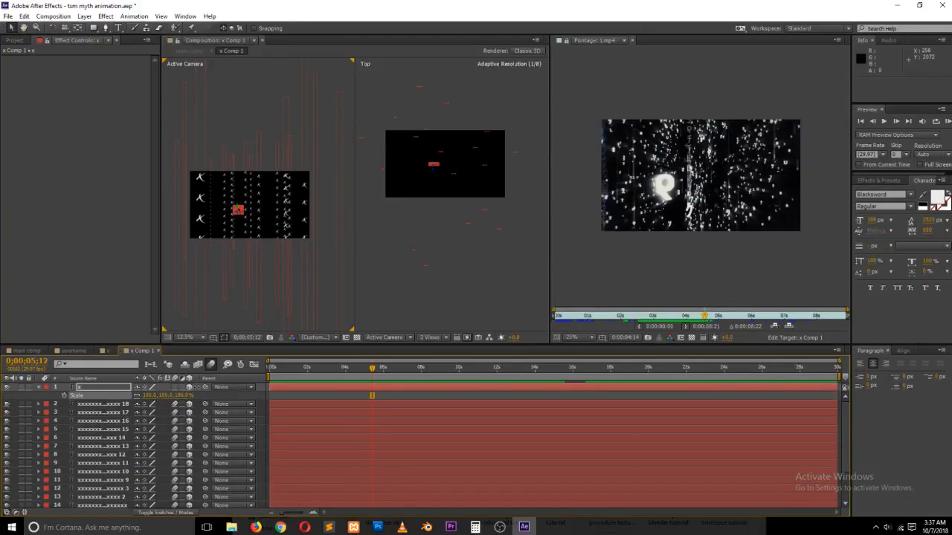
{"action": "left_click_drag", "start_coordinate": [289, 366], "coordinate": [306, 367]}
{"action": "scroll", "coordinate": [406, 221], "scroll_direction": "up", "scroll_amount": 1}
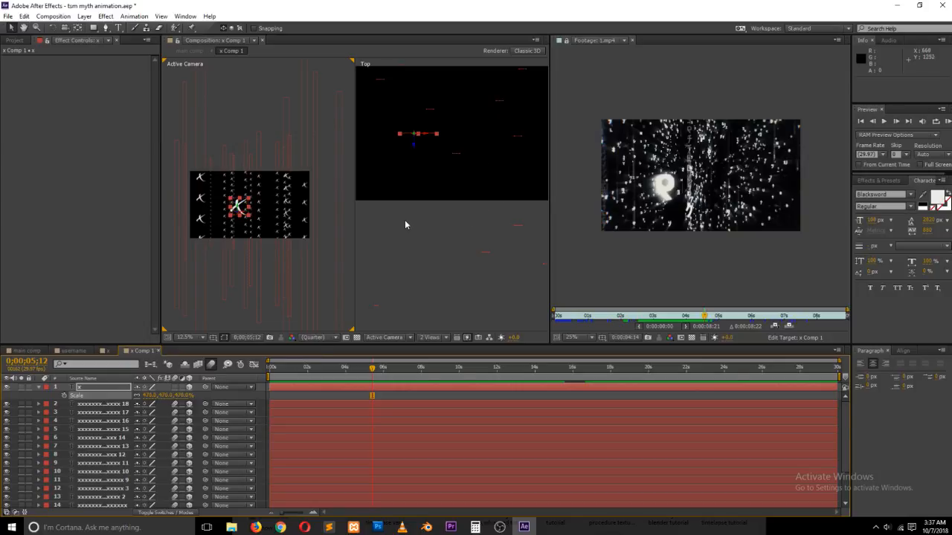
- Move the single x layer forward to about 444, 648, -268 and set its scale to 418%
{"action": "left_click_drag", "start_coordinate": [430, 190], "coordinate": [474, 209]}
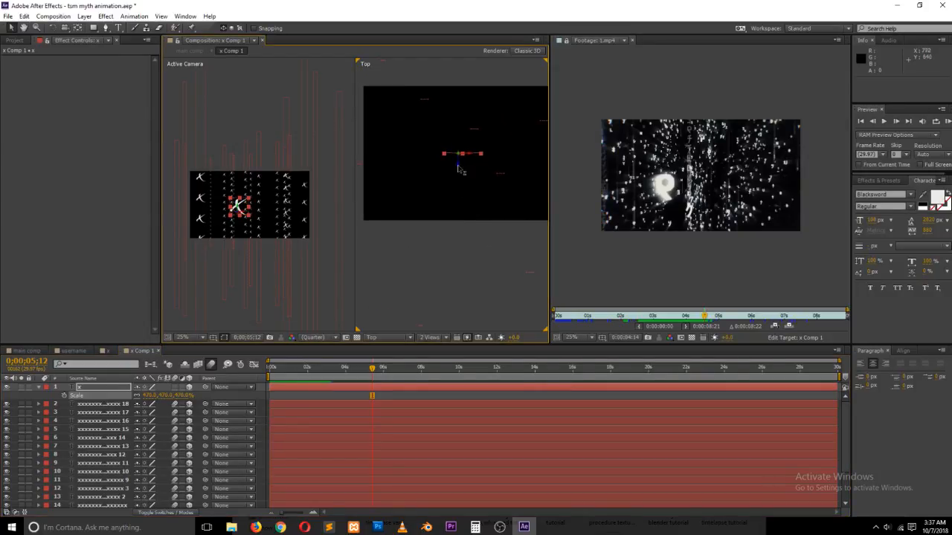
{"action": "left_click_drag", "start_coordinate": [458, 169], "coordinate": [445, 192]}
{"action": "key", "text": "s"}
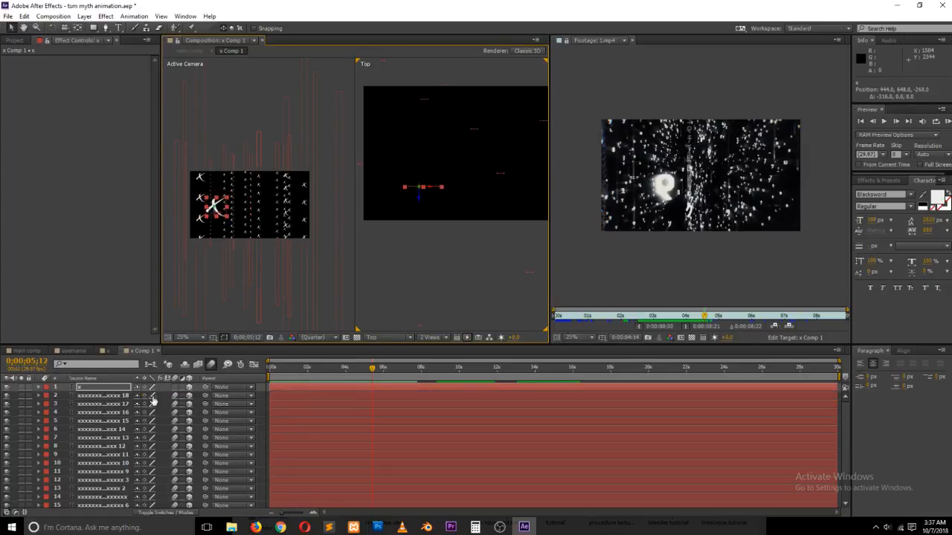
{"action": "key", "text": "s"}
{"action": "left_click_drag", "start_coordinate": [154, 396], "coordinate": [125, 396]}
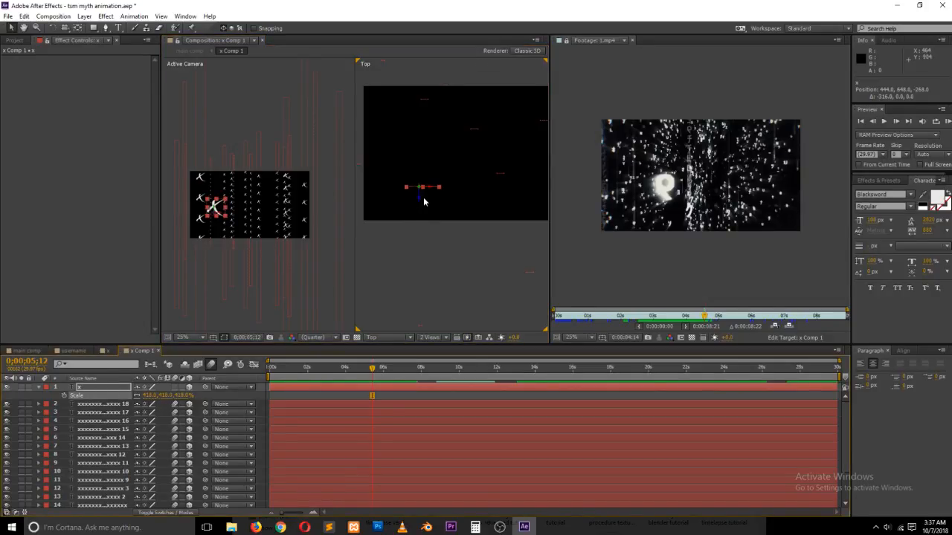
- Duplicate the single x layer and place the copy farther back at about 1228, 1008, 864
{"action": "key", "text": "ctrl+d"}
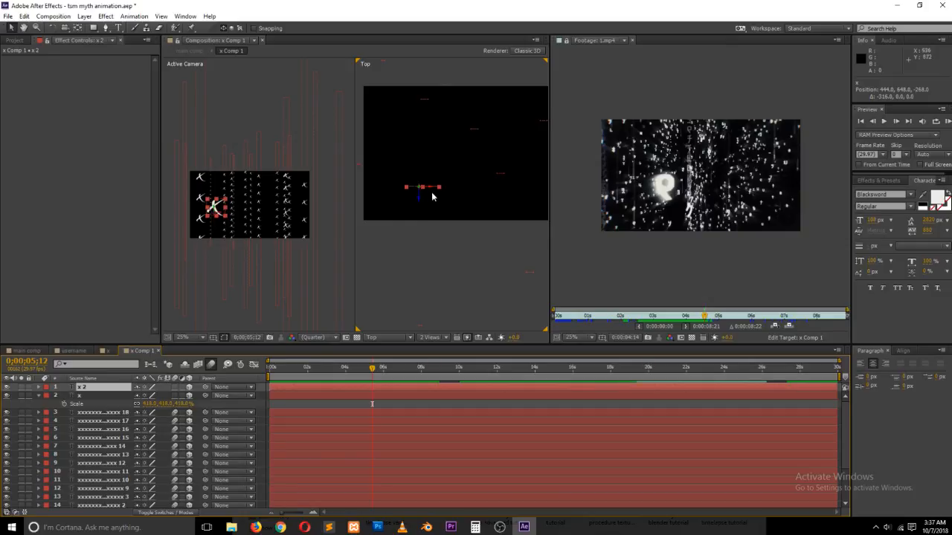
{"action": "left_click_drag", "start_coordinate": [432, 196], "coordinate": [506, 127]}
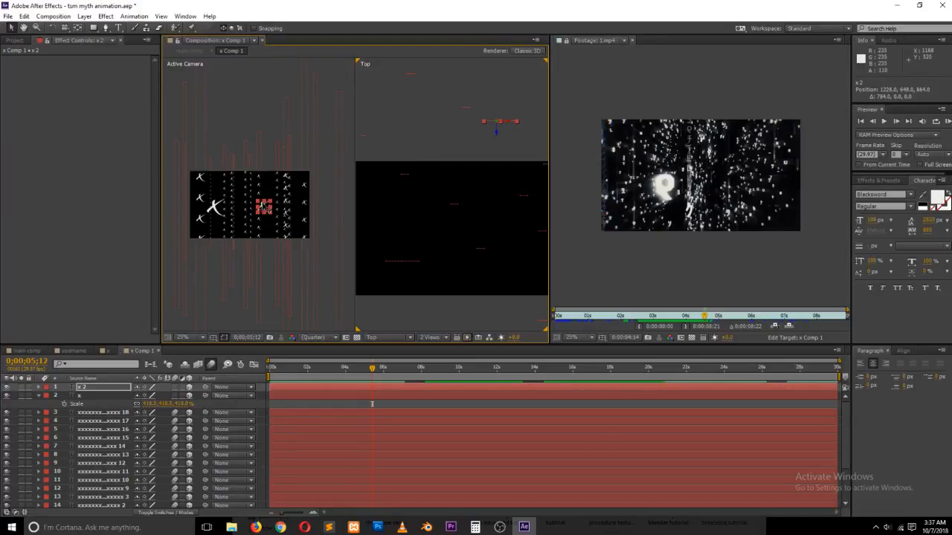
{"action": "left_click_drag", "start_coordinate": [262, 207], "coordinate": [263, 223]}
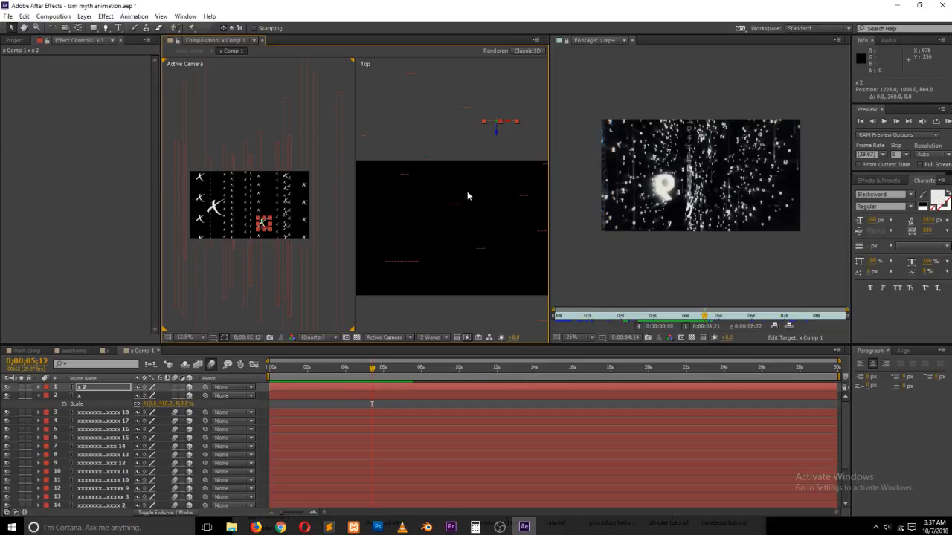
- Duplicate x 2 and bring the copy closer to the camera at about 884, 424, -872
{"action": "key", "text": "ctrl+d"}
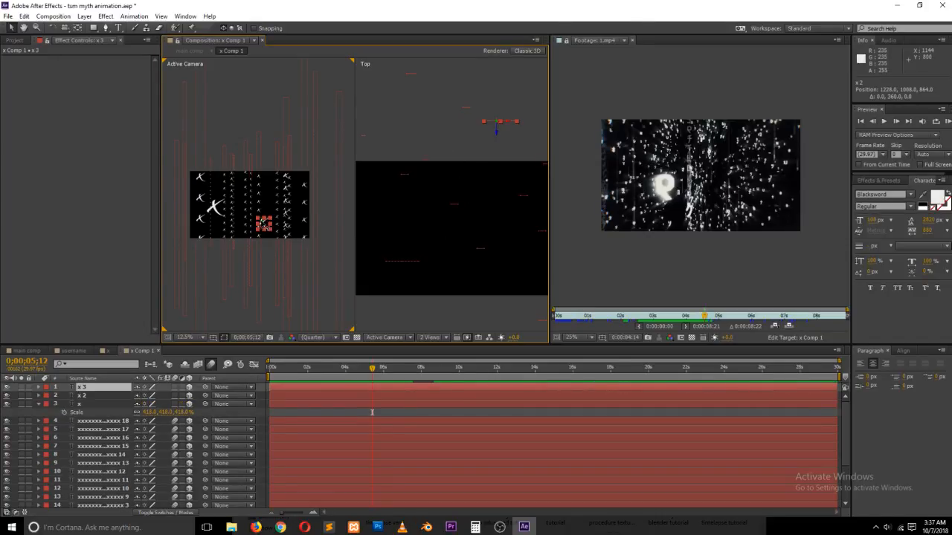
{"action": "left_click_drag", "start_coordinate": [262, 220], "coordinate": [252, 200]}
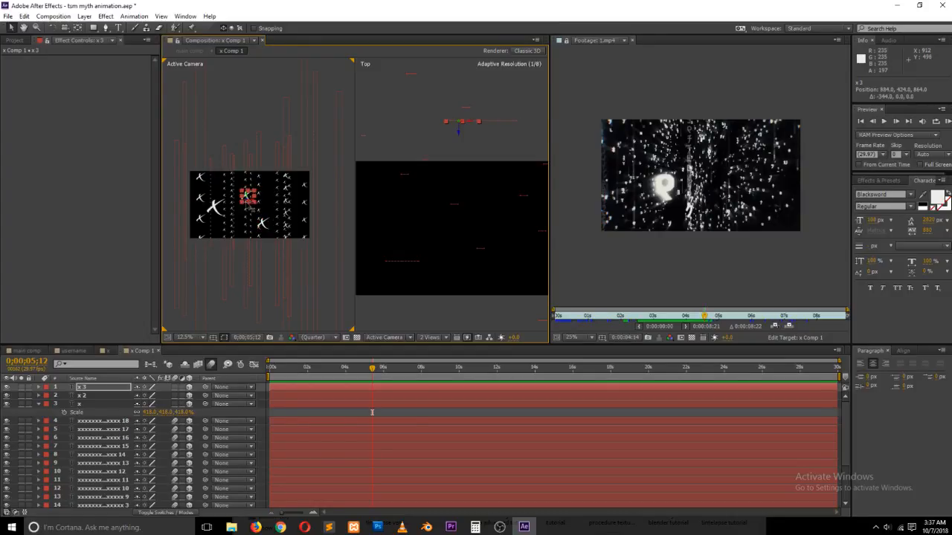
{"action": "left_click_drag", "start_coordinate": [449, 158], "coordinate": [458, 351]}
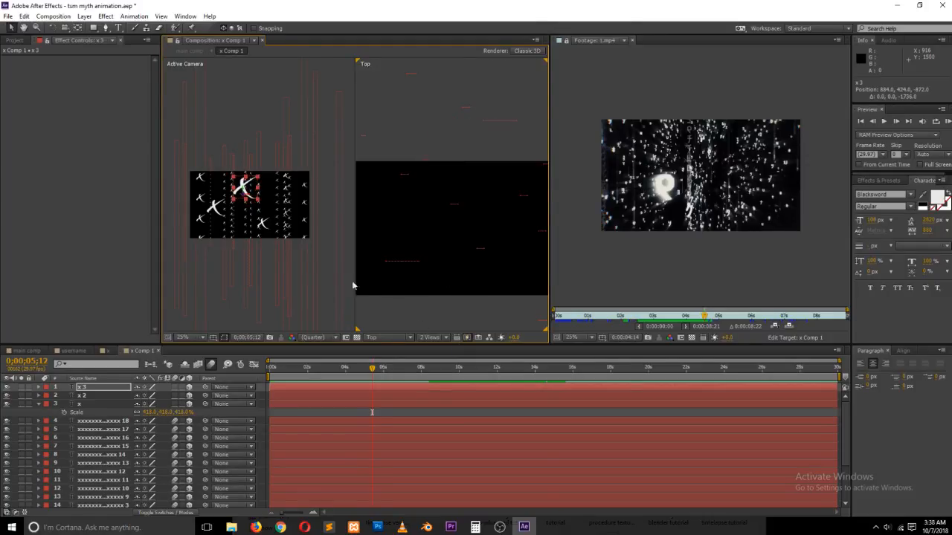
- Move x 2 to about 1937.7, 700.8, 864 and place a duplicate of it at about 1026.8, 955, 864
{"action": "left_click", "coordinate": [265, 223]}
{"action": "left_click_drag", "start_coordinate": [265, 224], "coordinate": [297, 208]}
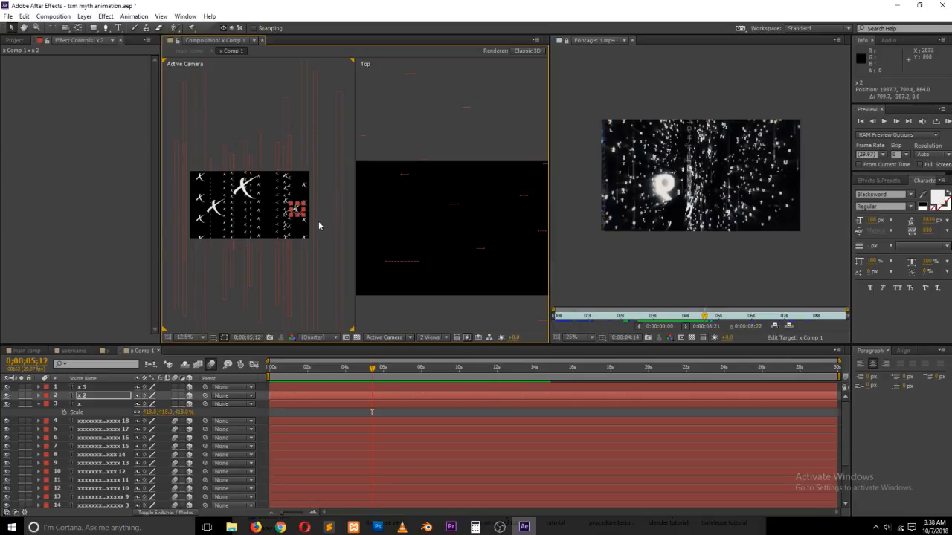
{"action": "key", "text": "ctrl+d"}
{"action": "left_click_drag", "start_coordinate": [296, 209], "coordinate": [253, 222]}
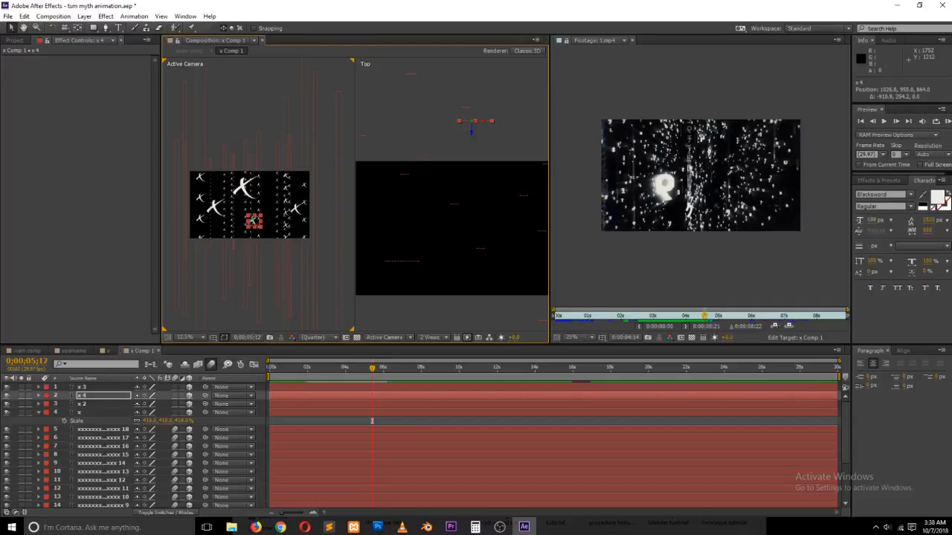
- Reduce the font size of x 4 and push it back in depth to about Z 1228
{"action": "left_click_drag", "start_coordinate": [873, 221], "coordinate": [852, 227]}
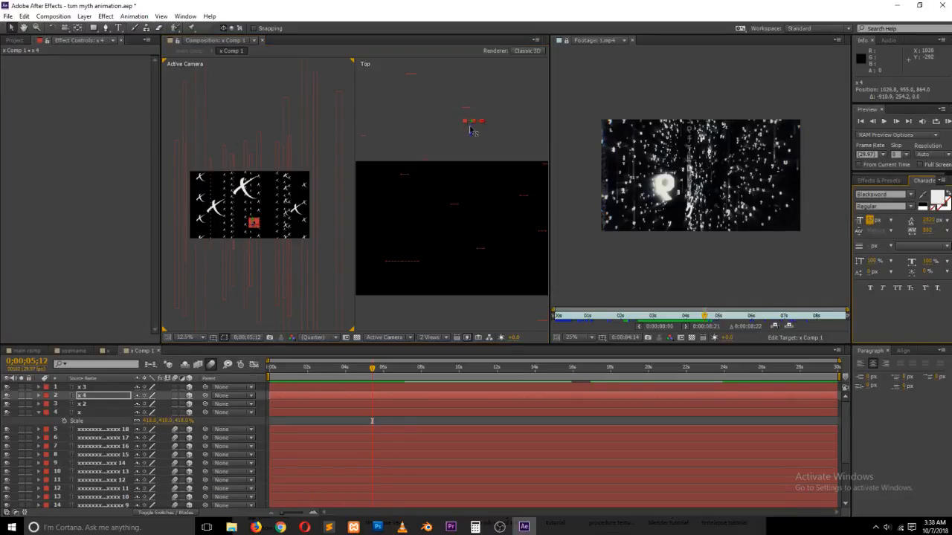
{"action": "left_click_drag", "start_coordinate": [470, 129], "coordinate": [486, 79]}
{"action": "left_click", "coordinate": [497, 118]}
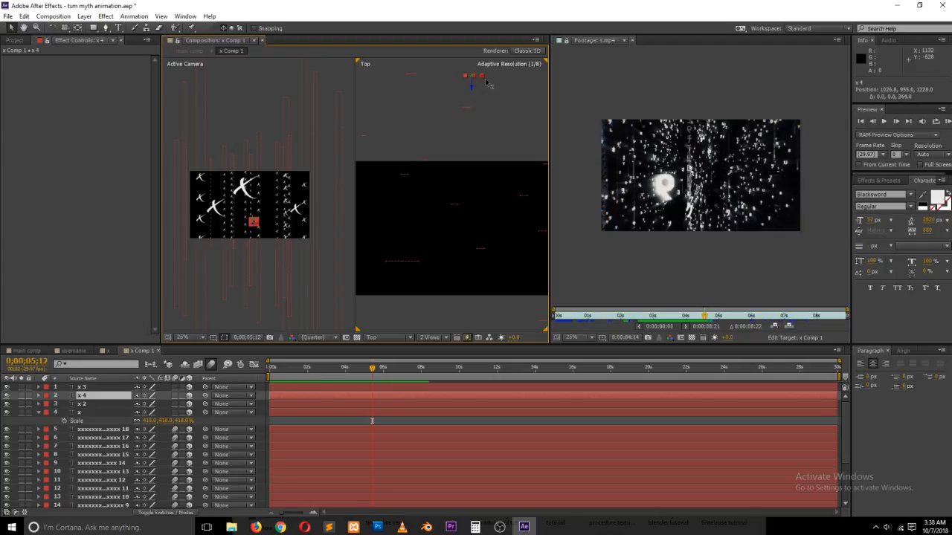
{"action": "left_click", "coordinate": [504, 123]}
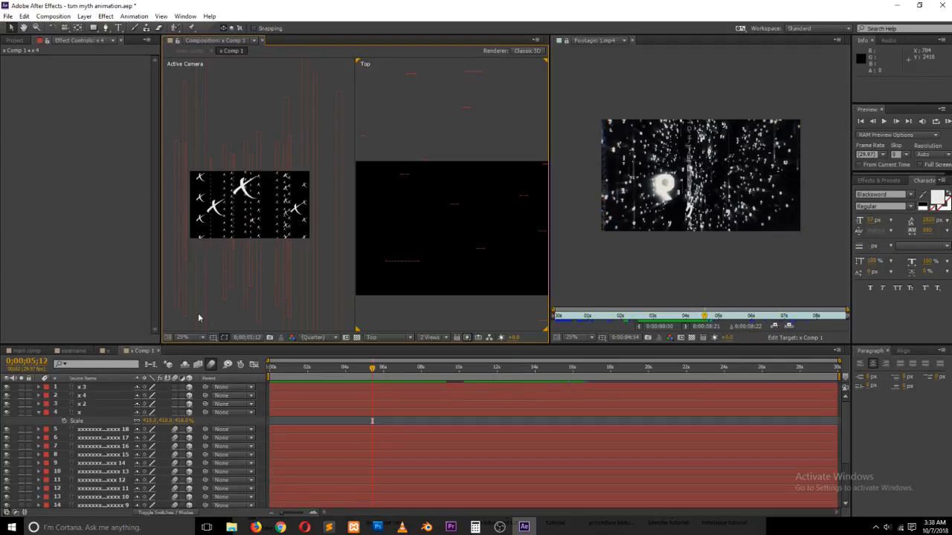
- Lower x 3 to mid-frame and place a duplicate of it at about 1271.6, 343.2, -872
{"action": "left_click", "coordinate": [246, 187]}
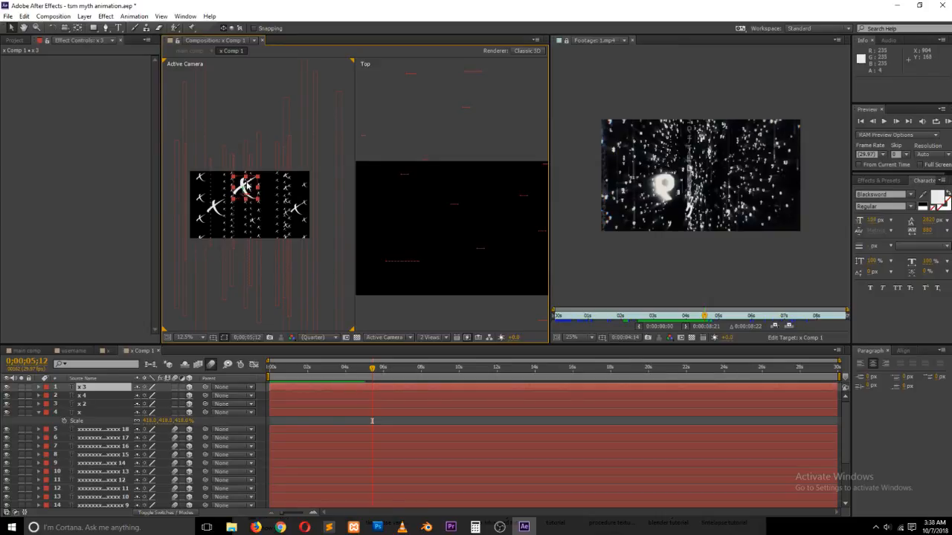
{"action": "left_click_drag", "start_coordinate": [246, 187], "coordinate": [289, 179]}
{"action": "key", "text": "ctrl+d"}
- Bring x 5 closer to the camera in the top view, to about Z -1560
{"action": "scroll", "coordinate": [466, 130], "scroll_direction": "down", "scroll_amount": 1}
{"action": "left_click_drag", "start_coordinate": [458, 177], "coordinate": [438, 99]}
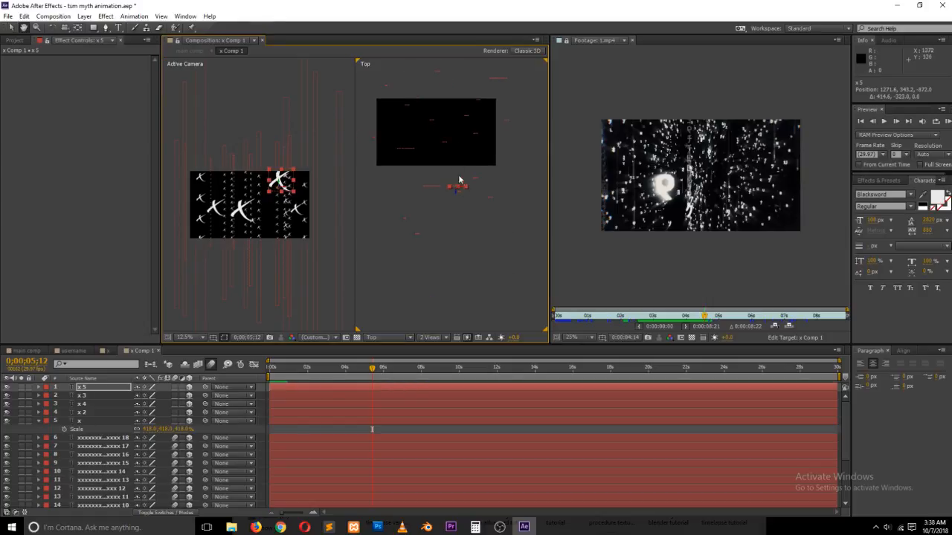
{"action": "key", "text": "v"}
{"action": "left_click_drag", "start_coordinate": [458, 195], "coordinate": [457, 242]}
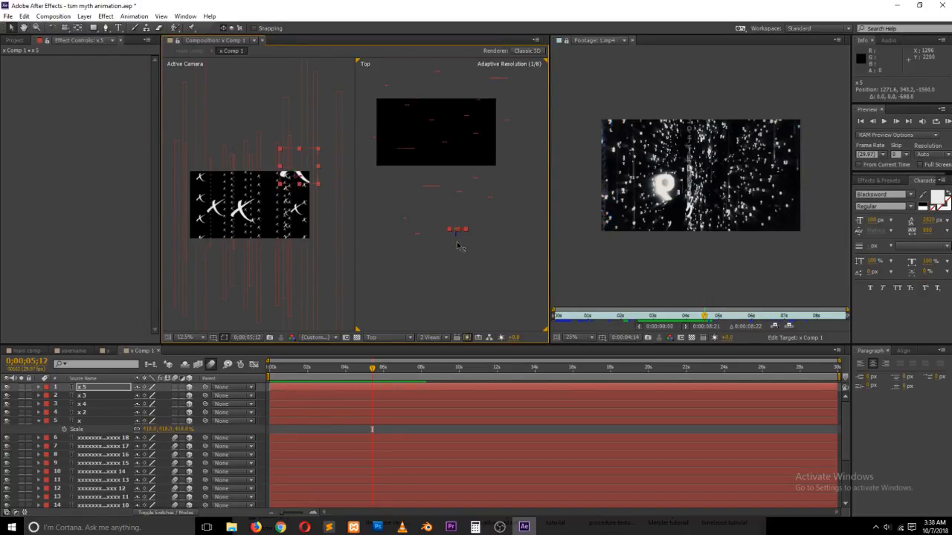
- Check main comp around 0;00;05;06, and in x Comp 1's top view shift layer x left of the frame and x 3 to about X 225
{"action": "left_click", "coordinate": [25, 351]}
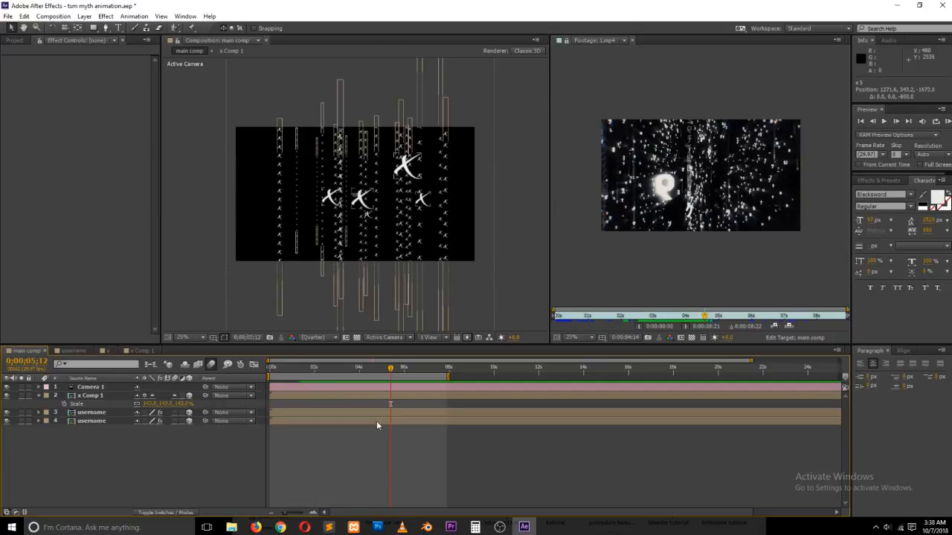
{"action": "mouse_move", "coordinate": [387, 375]}
{"action": "left_mouse_down"}
{"action": "mouse_move", "coordinate": [314, 371]}
{"action": "mouse_move", "coordinate": [388, 369]}
{"action": "left_mouse_up"}
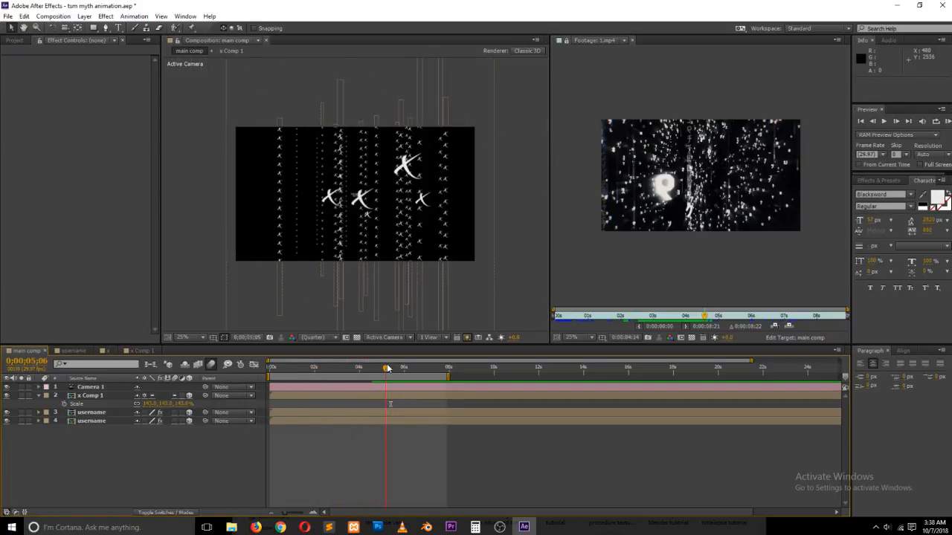
{"action": "left_click", "coordinate": [142, 351]}
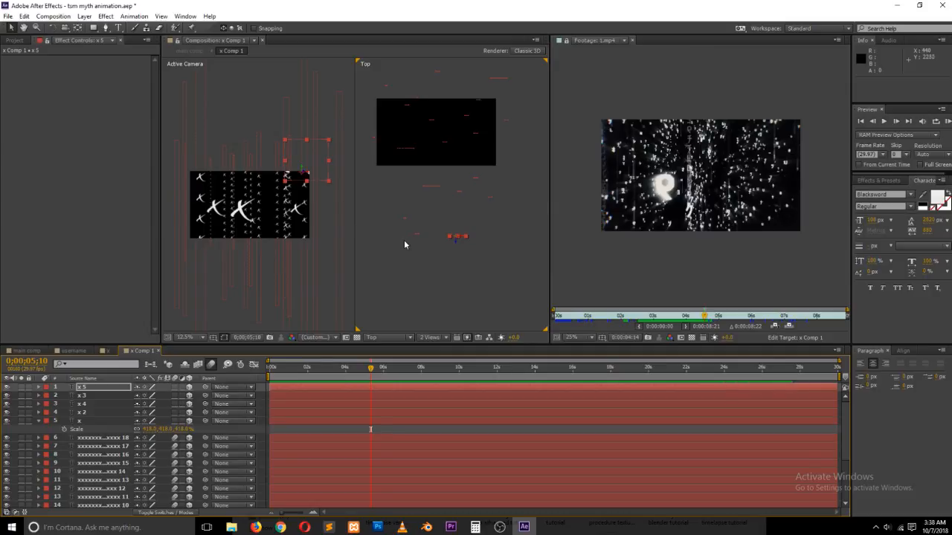
{"action": "left_click", "coordinate": [440, 109]}
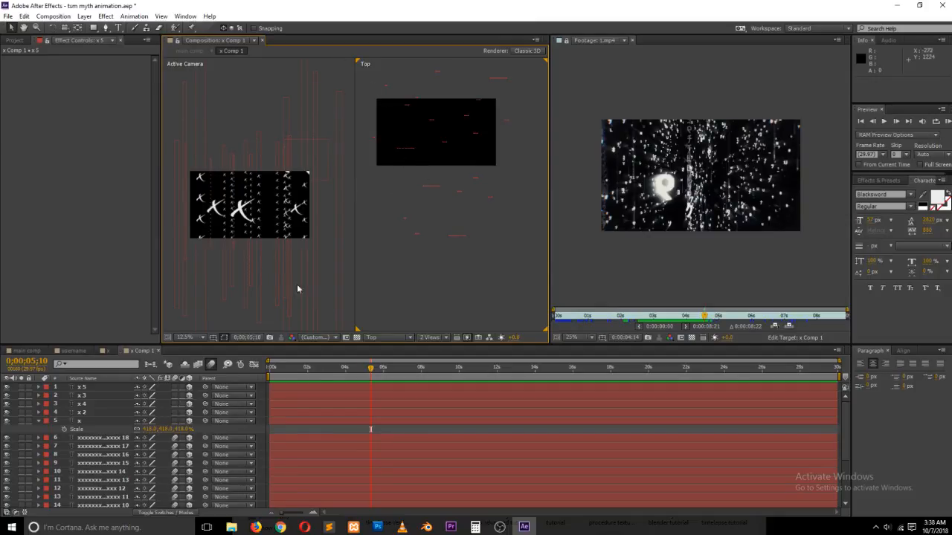
{"action": "left_click", "coordinate": [240, 210]}
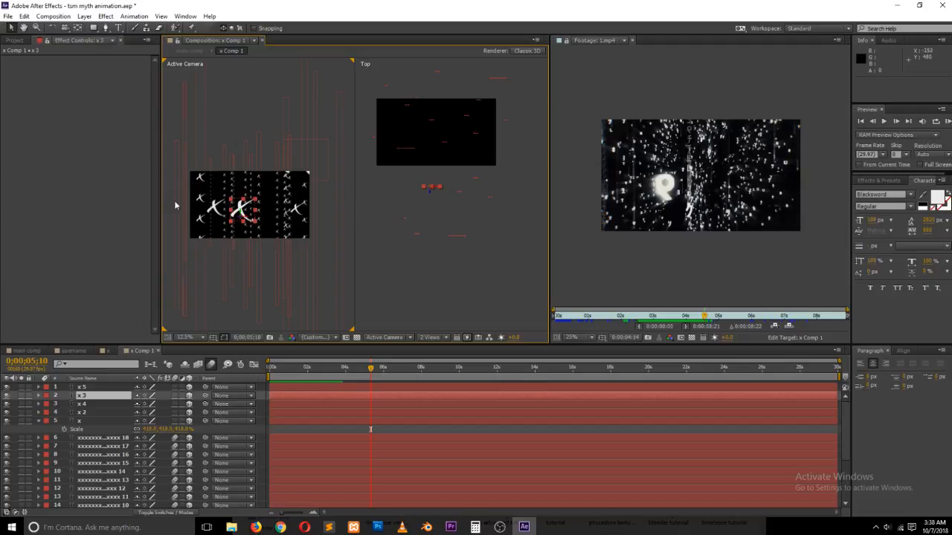
{"action": "left_click", "coordinate": [217, 209]}
{"action": "left_click_drag", "start_coordinate": [397, 191], "coordinate": [467, 193]}
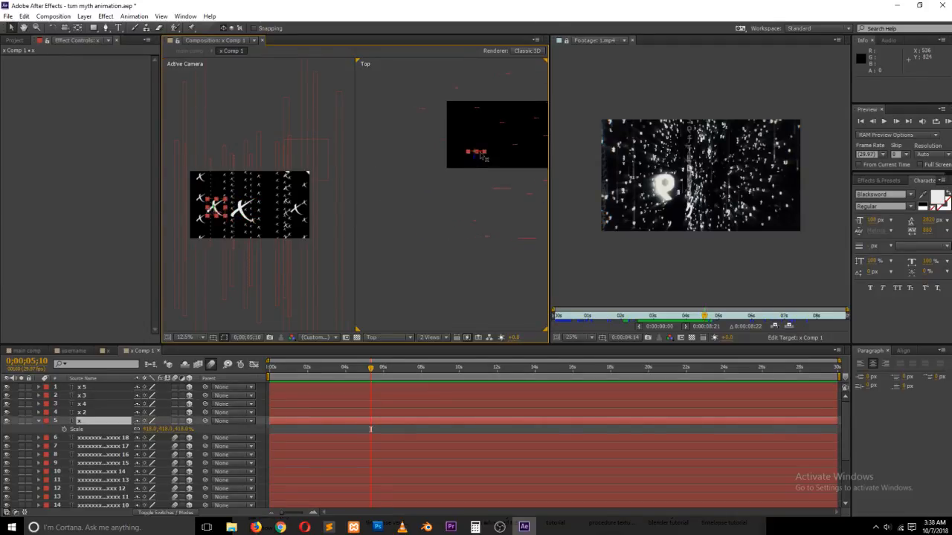
{"action": "left_click_drag", "start_coordinate": [481, 155], "coordinate": [408, 156]}
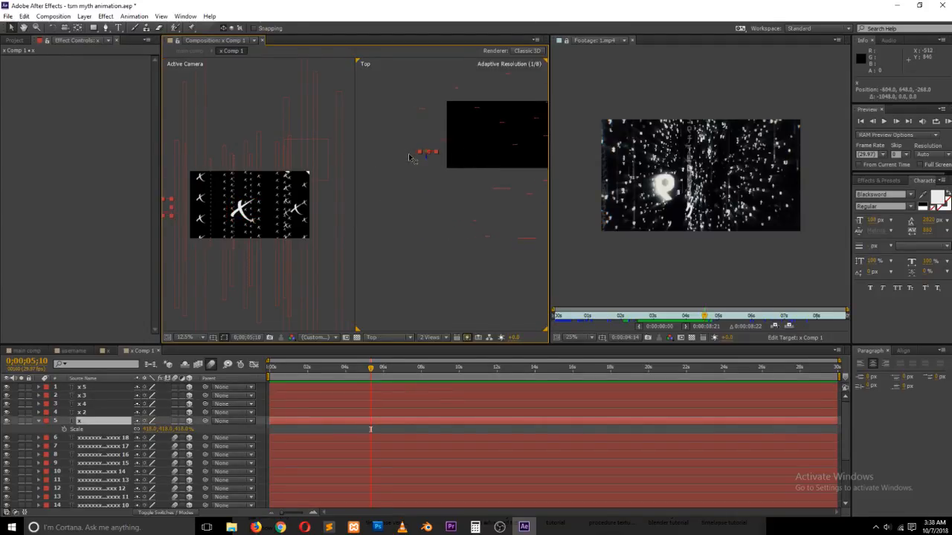
{"action": "left_click", "coordinate": [503, 192]}
{"action": "left_click_drag", "start_coordinate": [402, 184], "coordinate": [455, 186]}
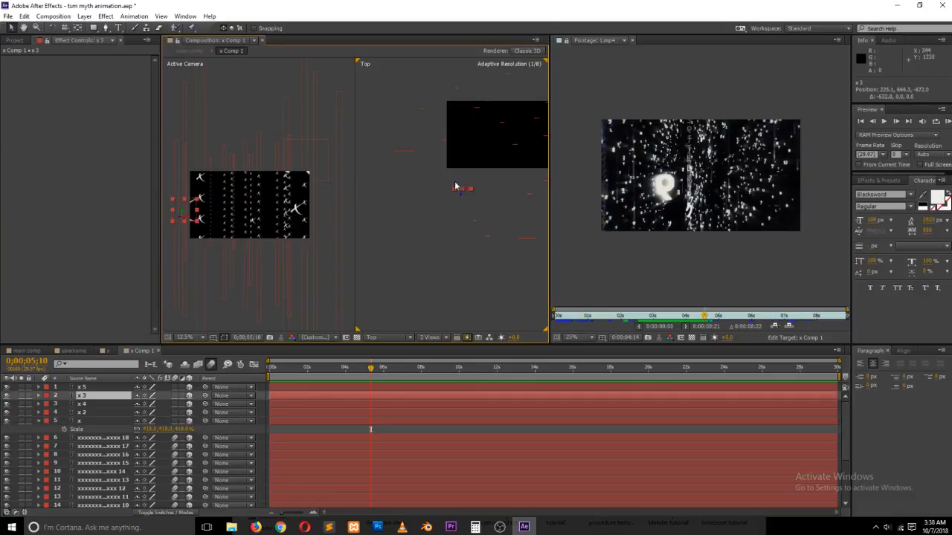
- Move two of the x columns further out beyond the frame's left side and shift x 3 to about 31.3, 806.3, -872
{"action": "left_click", "coordinate": [206, 122]}
{"action": "key", "text": "space"}
{"action": "left_click_drag", "start_coordinate": [202, 125], "coordinate": [206, 185]}
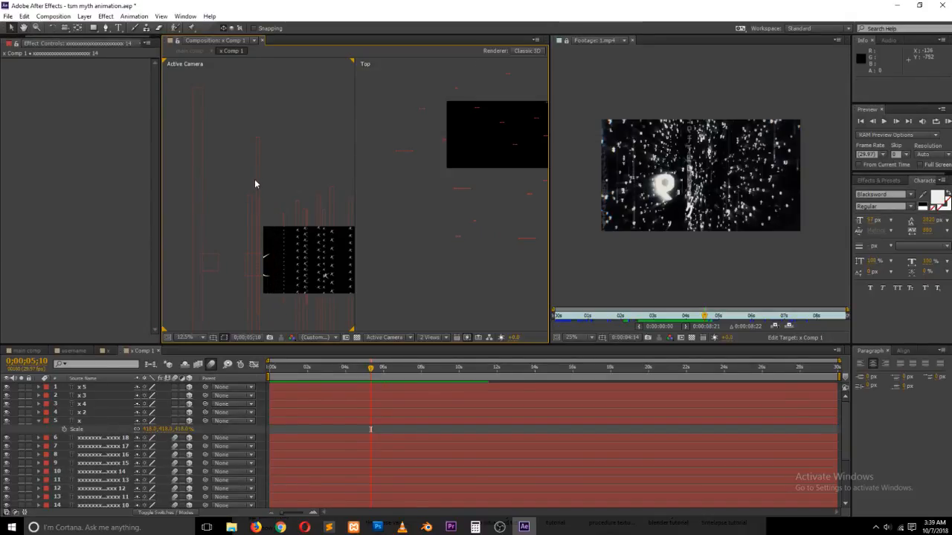
{"action": "left_click_drag", "start_coordinate": [259, 181], "coordinate": [230, 183]}
{"action": "left_click", "coordinate": [253, 273]}
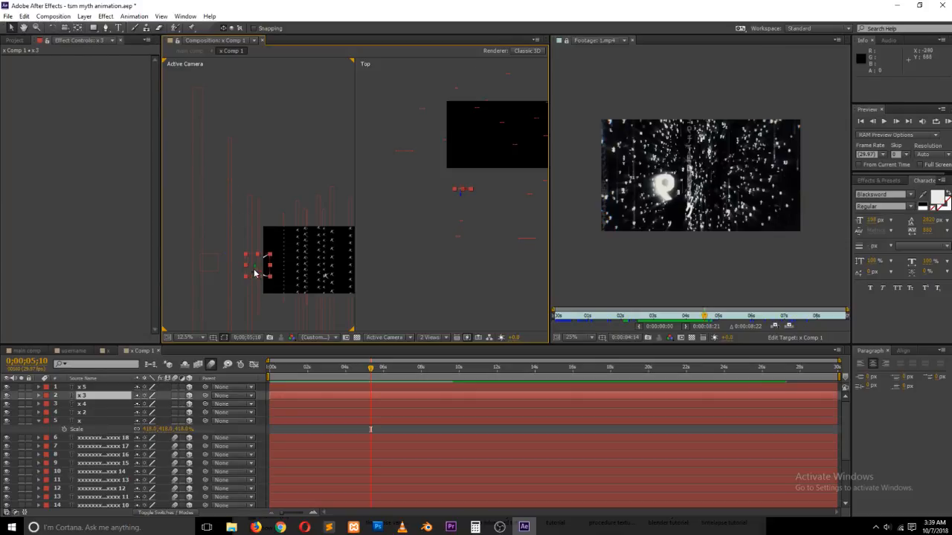
- Move x column 15 inward to the frame's left edge, at about 35.1, 737.7, 412
{"action": "left_click", "coordinate": [248, 234]}
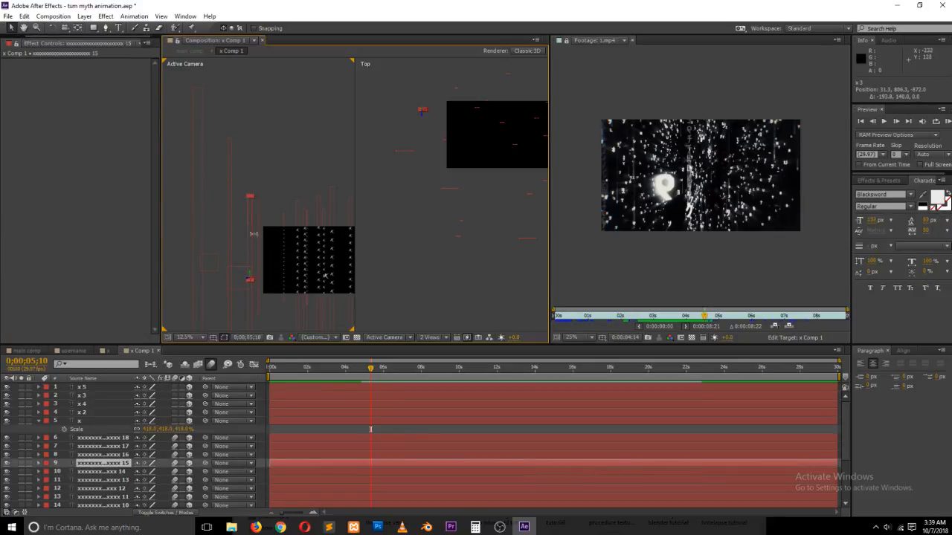
{"action": "key", "text": "ctrl+t"}
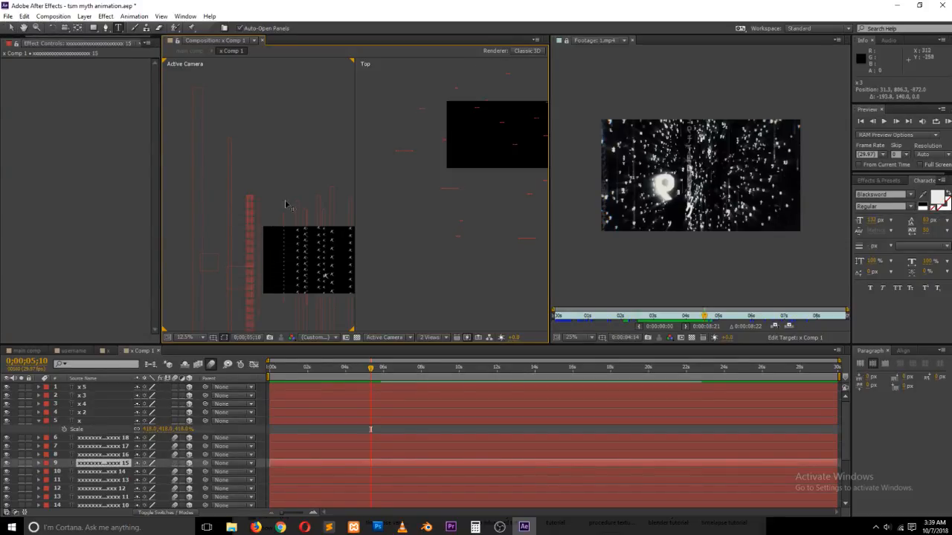
{"action": "left_click", "coordinate": [12, 28]}
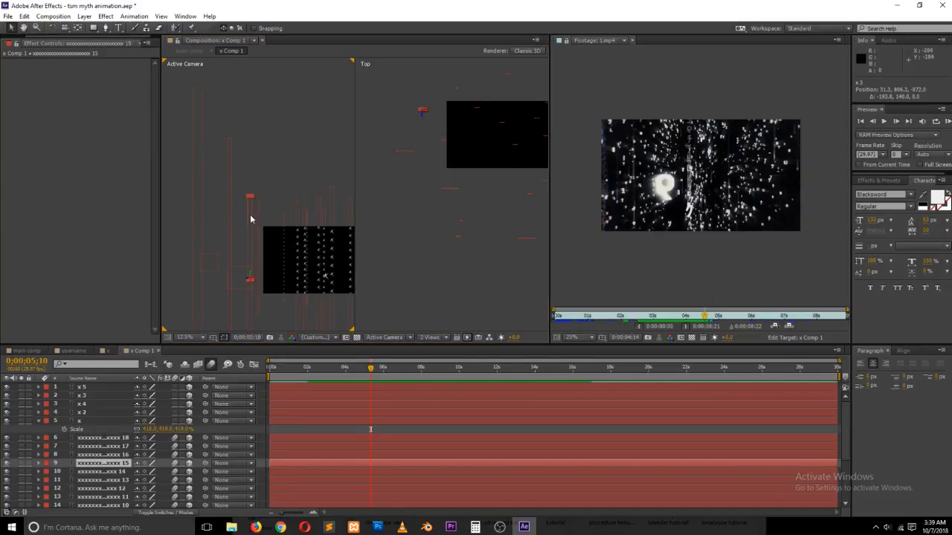
{"action": "left_click_drag", "start_coordinate": [252, 215], "coordinate": [272, 209]}
- Spread two x columns out past the frame's right side, placing column 8 at about 3022.5, 585.8, 180, and save the project
{"action": "left_click_drag", "start_coordinate": [300, 169], "coordinate": [220, 153]}
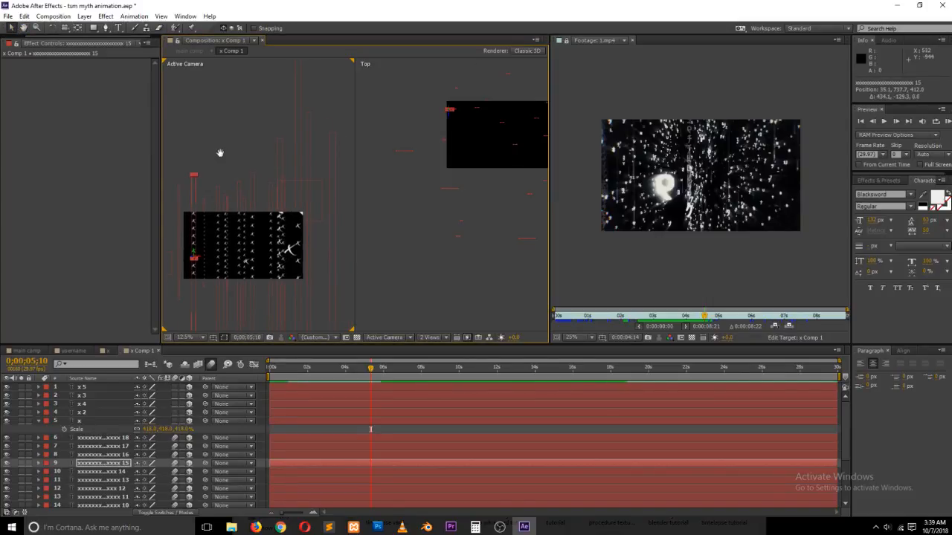
{"action": "left_click", "coordinate": [308, 151]}
{"action": "left_click", "coordinate": [312, 159]}
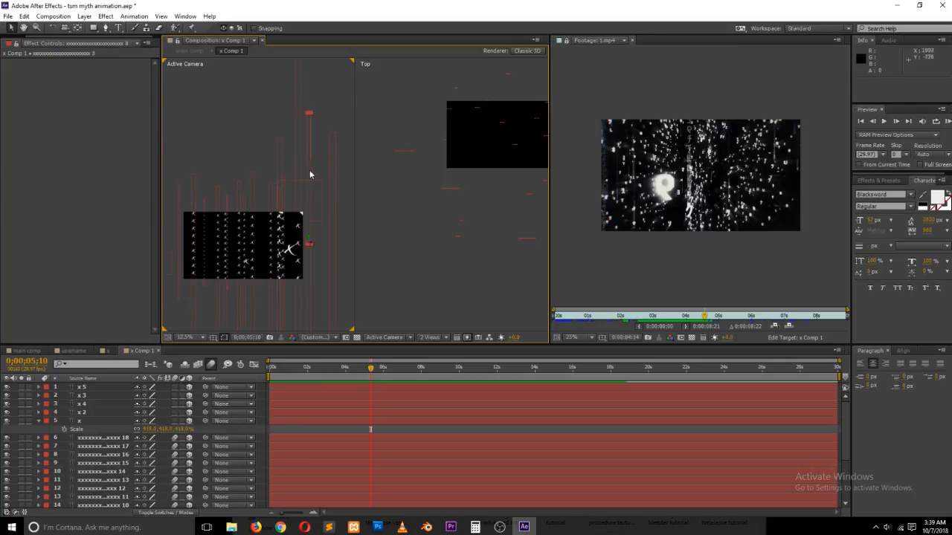
{"action": "left_click_drag", "start_coordinate": [323, 180], "coordinate": [259, 186]}
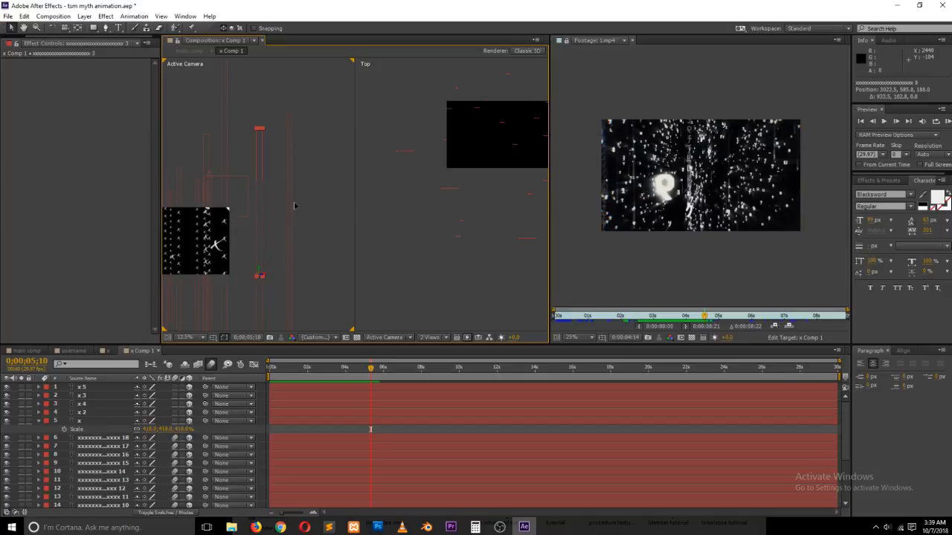
{"action": "left_click_drag", "start_coordinate": [294, 206], "coordinate": [345, 198]}
{"action": "left_click", "coordinate": [279, 129]}
{"action": "key", "text": "ctrl+s"}
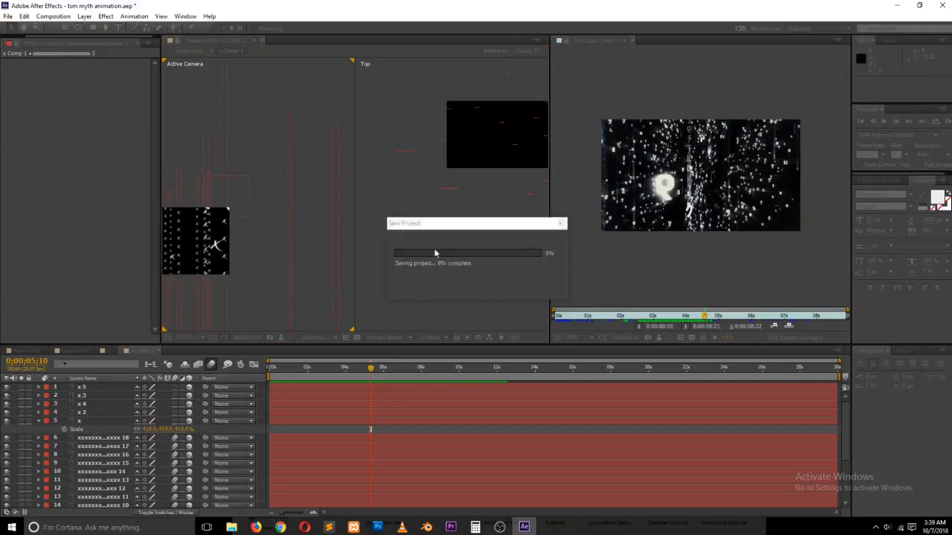
- In main comp, change Camera 1's Position keyframe at 0;00;04;16 to a Z of about -10160 and save the project
{"action": "left_click", "coordinate": [38, 351]}
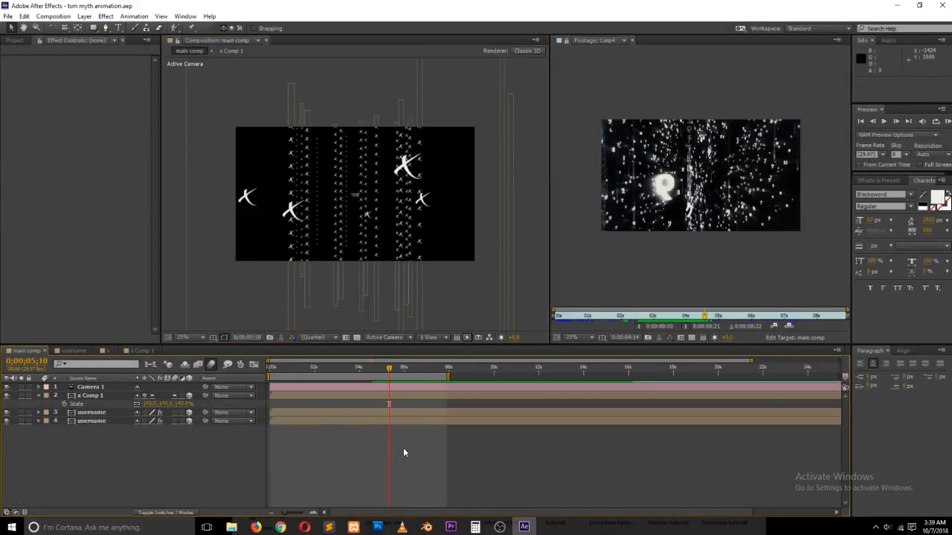
{"action": "left_click_drag", "start_coordinate": [388, 368], "coordinate": [420, 371]}
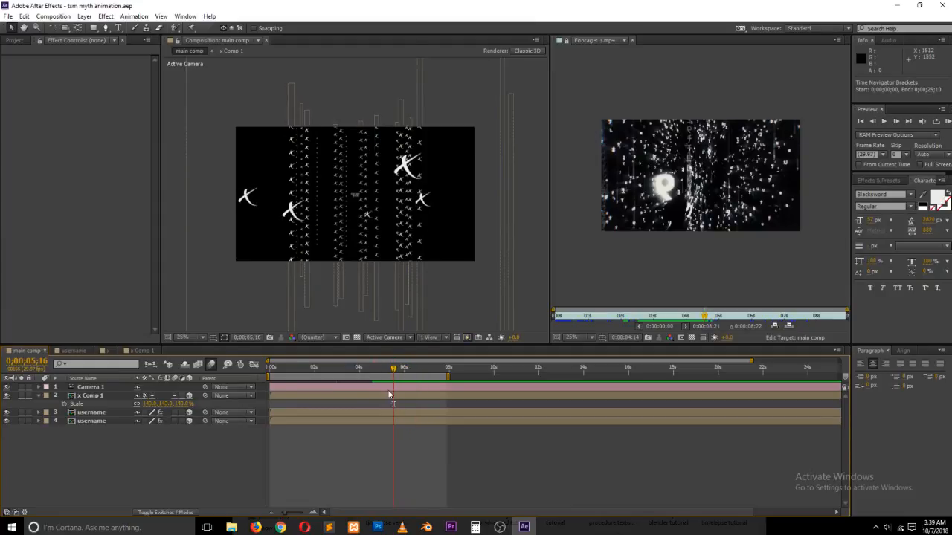
{"action": "left_click", "coordinate": [107, 387]}
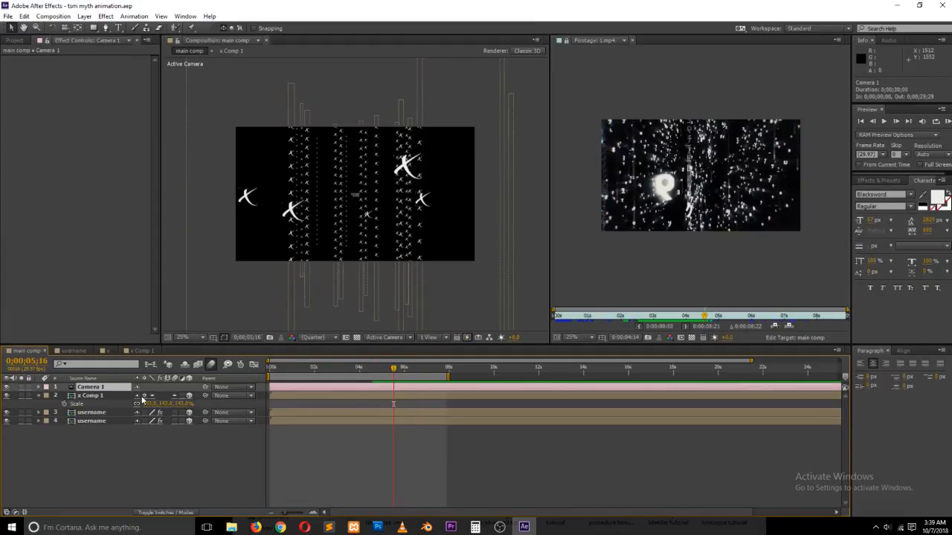
{"action": "left_click", "coordinate": [39, 388]}
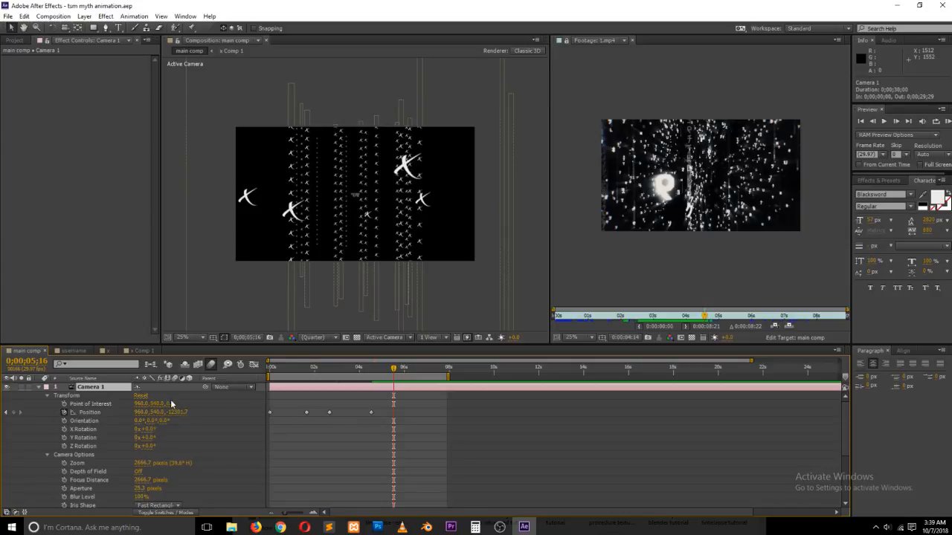
{"action": "left_click", "coordinate": [6, 412]}
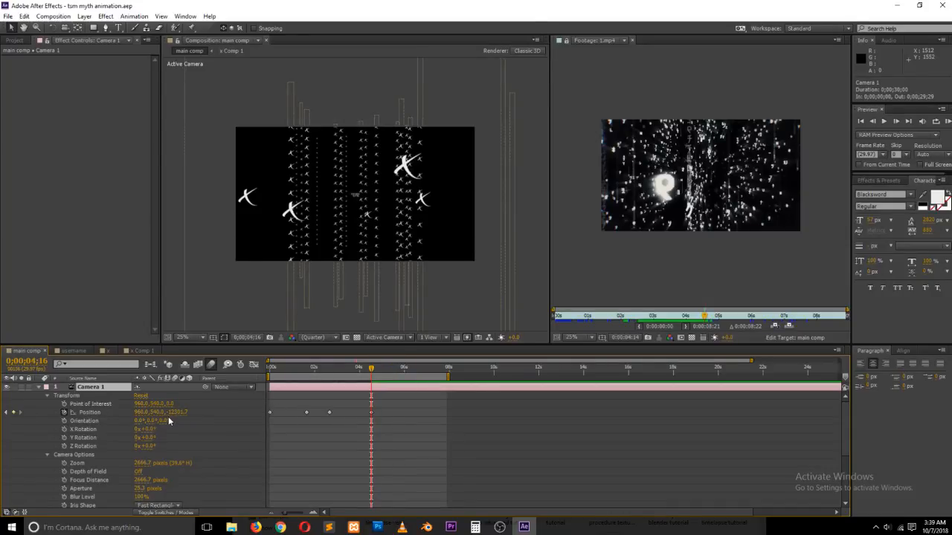
{"action": "left_click_drag", "start_coordinate": [171, 417], "coordinate": [141, 410]}
{"action": "key", "text": "ctrl+s"}
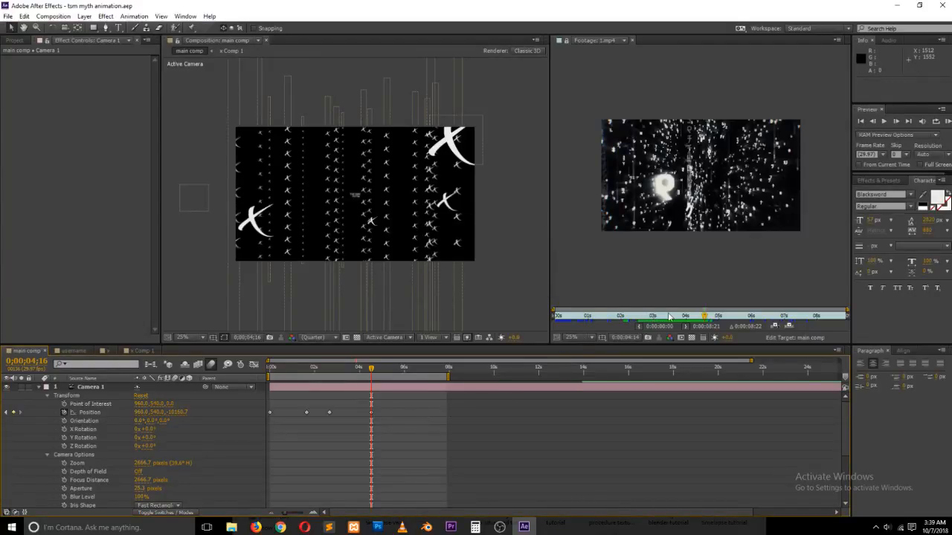
- Compare with the reference footage a moment earlier and search the effects for "blur" to pick out Radial Blur
{"action": "mouse_move", "coordinate": [686, 319]}
{"action": "left_mouse_down"}
{"action": "mouse_move", "coordinate": [670, 325]}
{"action": "mouse_move", "coordinate": [704, 323]}
{"action": "left_mouse_up"}
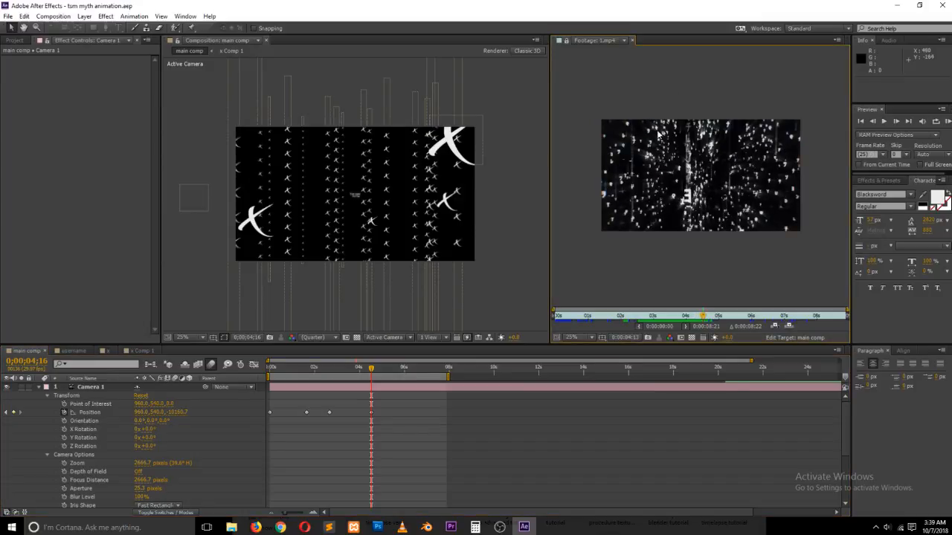
{"action": "left_click", "coordinate": [878, 181]}
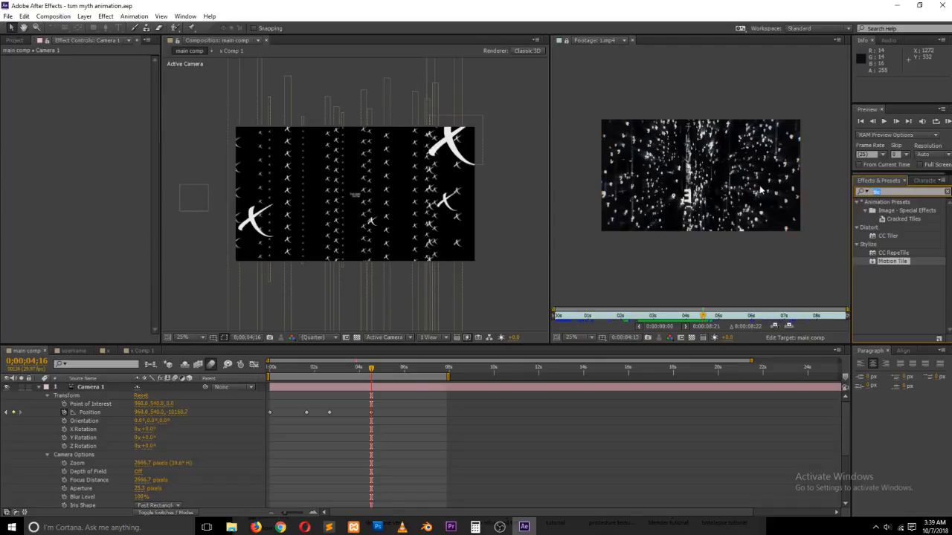
{"action": "type", "text": "blur"}
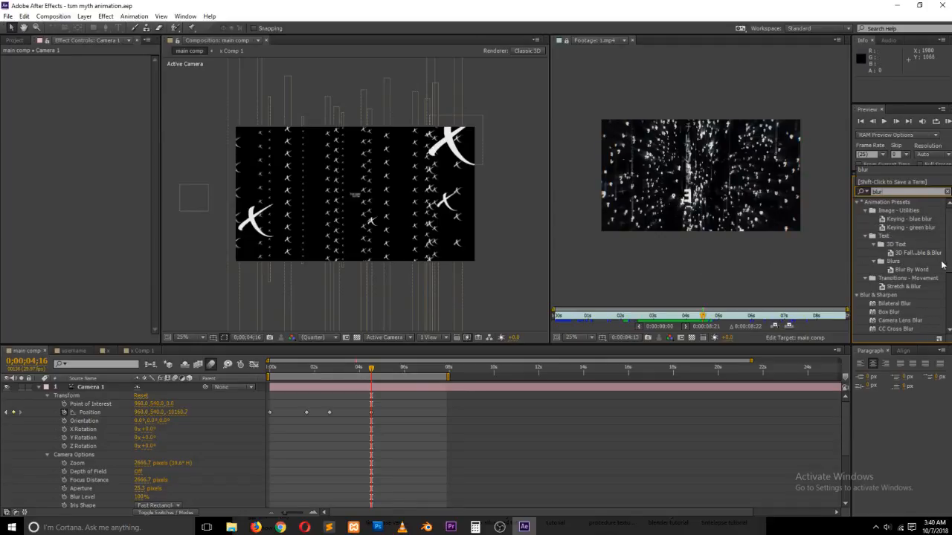
{"action": "scroll", "coordinate": [943, 275], "scroll_direction": "down", "scroll_amount": 5}
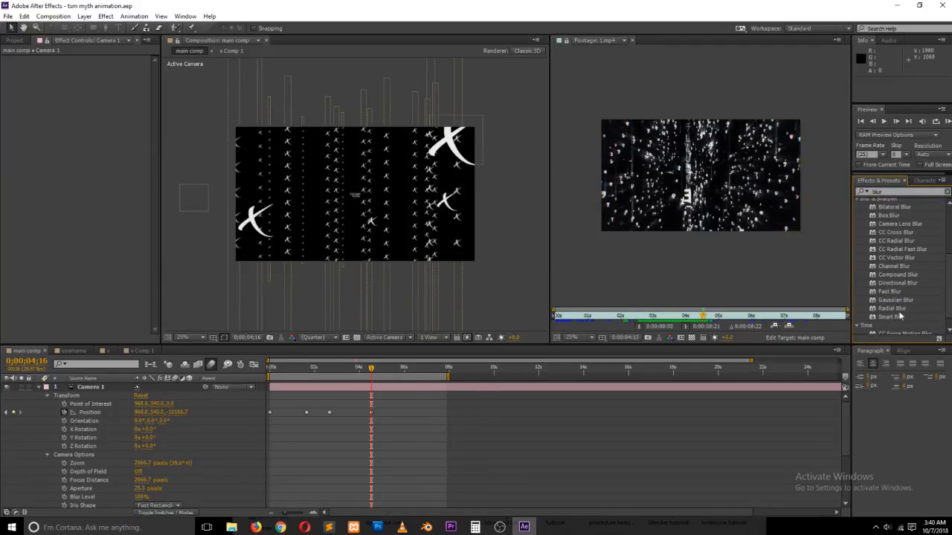
{"action": "left_click", "coordinate": [896, 310]}
- Collapse the open layer properties, add an adjustment layer above Camera 1 and apply Radial Blur to it
{"action": "left_click", "coordinate": [37, 388]}
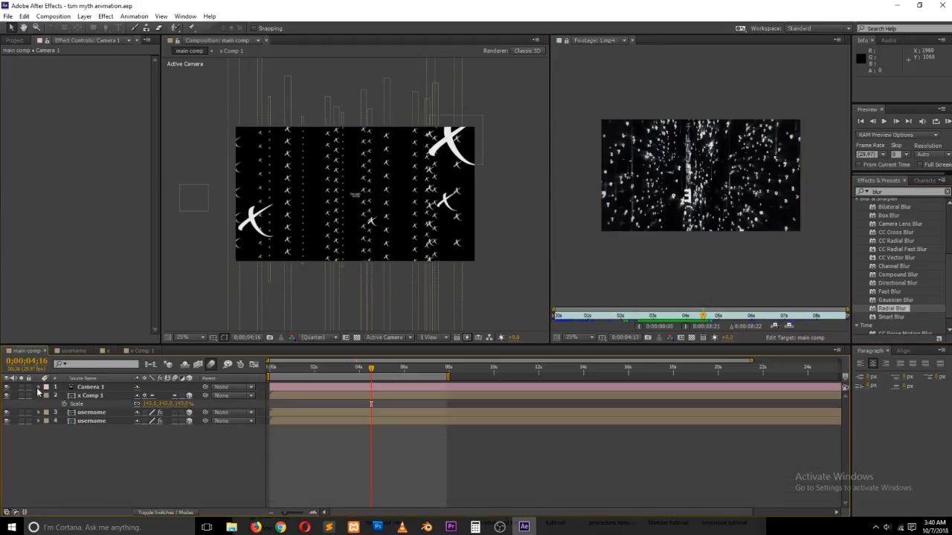
{"action": "left_click", "coordinate": [40, 396]}
{"action": "right_click", "coordinate": [85, 438]}
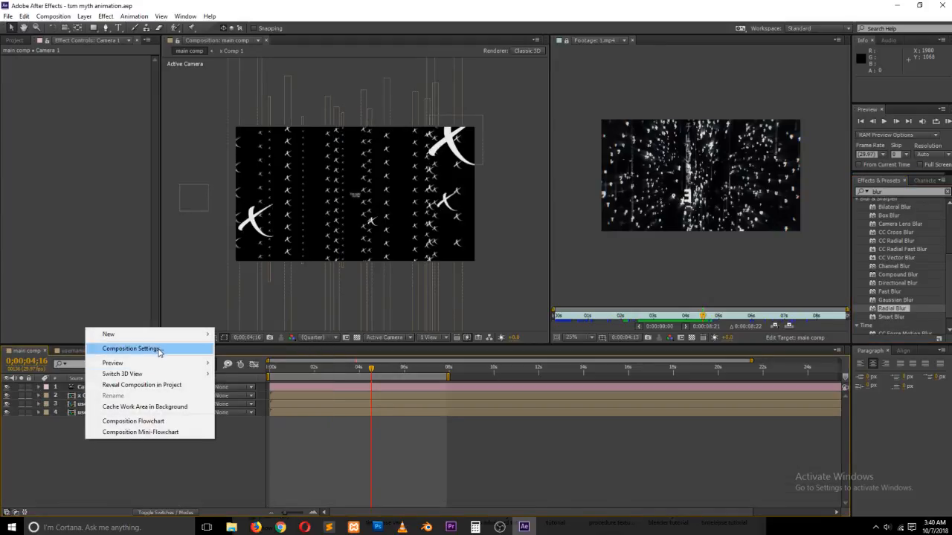
{"action": "mouse_move", "coordinate": [169, 334]}
{"action": "left_click", "coordinate": [266, 415]}
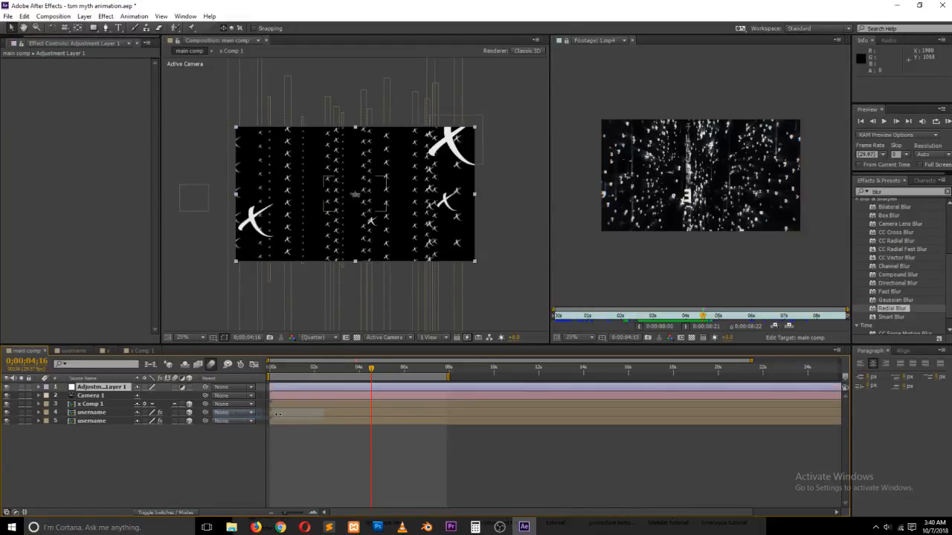
{"action": "left_click_drag", "start_coordinate": [896, 309], "coordinate": [96, 388]}
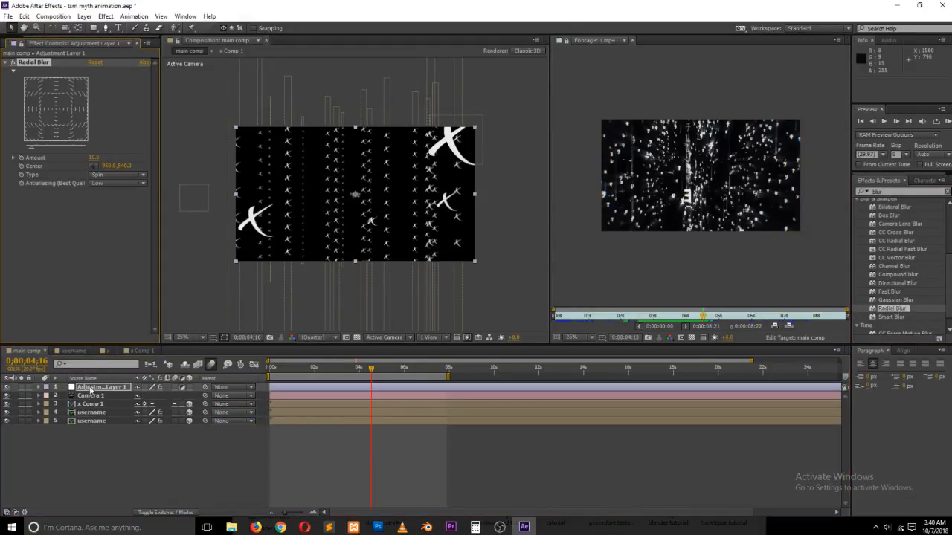
- Set the adjustment layer's Radial Blur type to Zoom and its amount to about 32
{"action": "left_click", "coordinate": [119, 176]}
{"action": "left_click", "coordinate": [126, 194]}
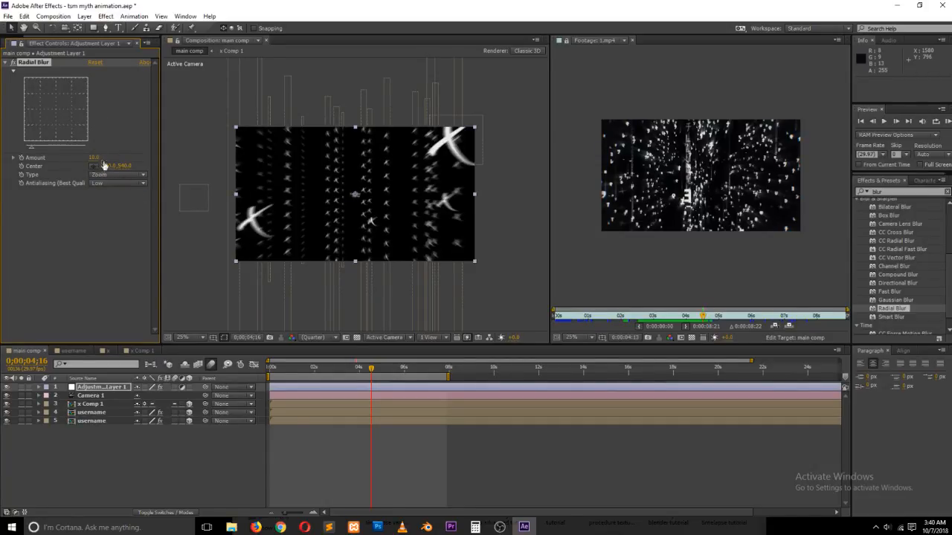
{"action": "mouse_move", "coordinate": [95, 162]}
{"action": "left_mouse_down"}
{"action": "mouse_move", "coordinate": [109, 183]}
{"action": "mouse_move", "coordinate": [92, 163]}
{"action": "left_mouse_up"}
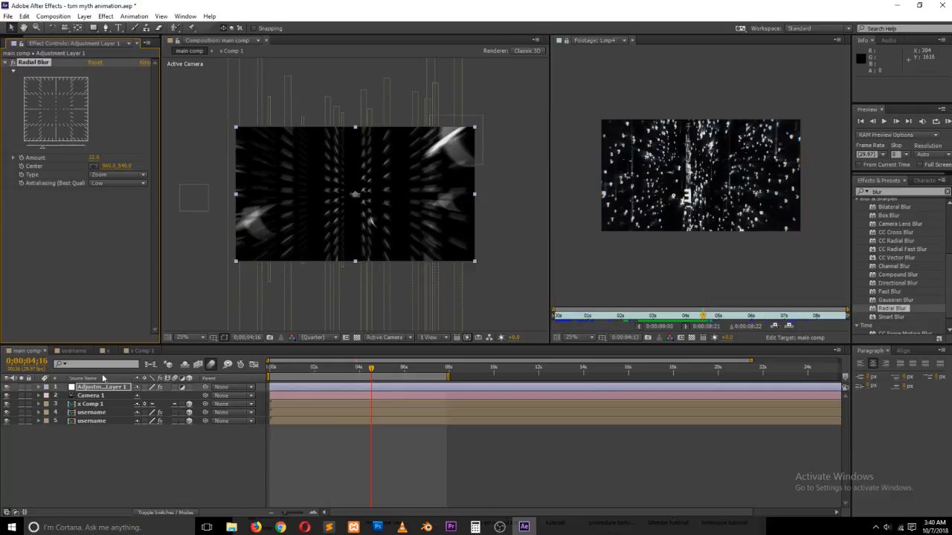
- Hide the adjustment layer and move the current time in main comp back to 0;00;03;05
{"action": "left_click", "coordinate": [34, 390]}
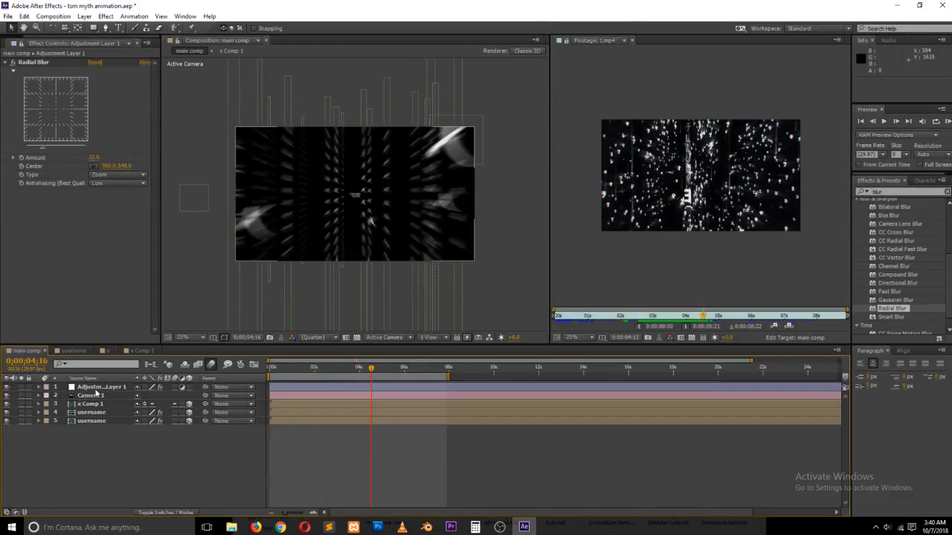
{"action": "left_click", "coordinate": [8, 387]}
{"action": "left_click_drag", "start_coordinate": [360, 369], "coordinate": [340, 371]}
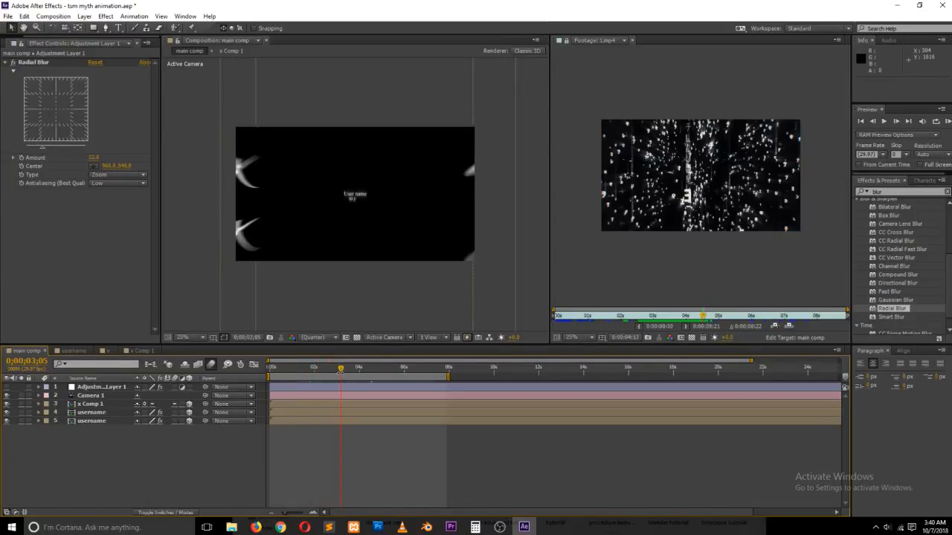
- Show the adjustment layer again and keyframe its Radial Blur Amount at 0 at 0;00;03;05
{"action": "left_click", "coordinate": [39, 387]}
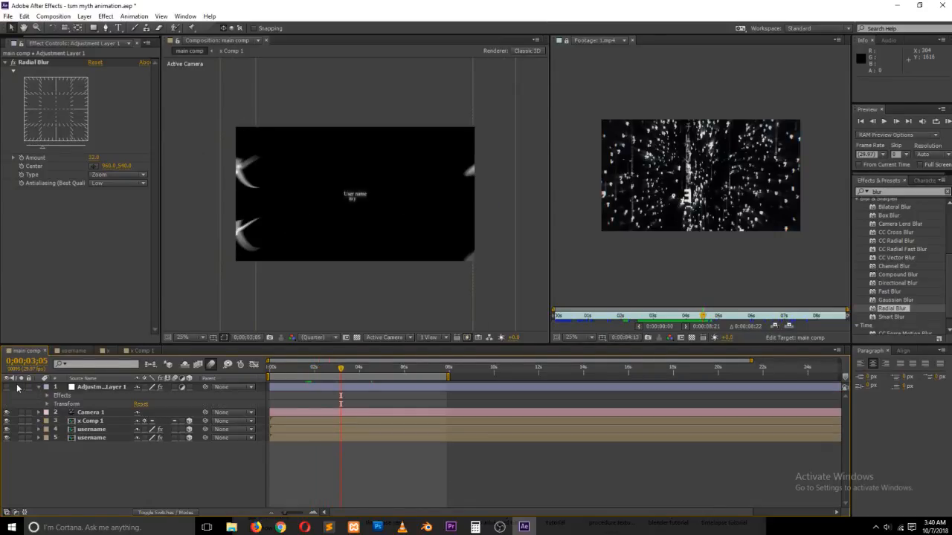
{"action": "left_click", "coordinate": [7, 388]}
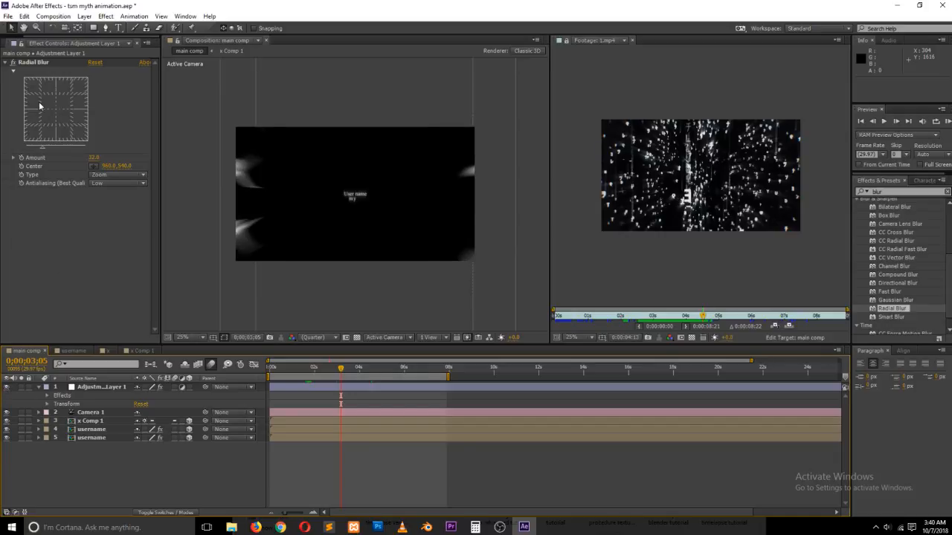
{"action": "left_click", "coordinate": [29, 166]}
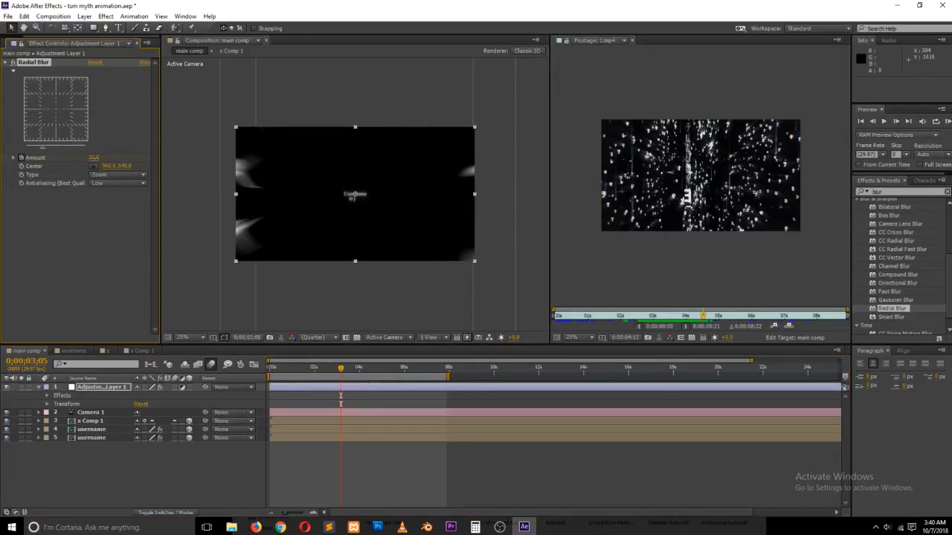
{"action": "left_click_drag", "start_coordinate": [94, 158], "coordinate": [74, 158]}
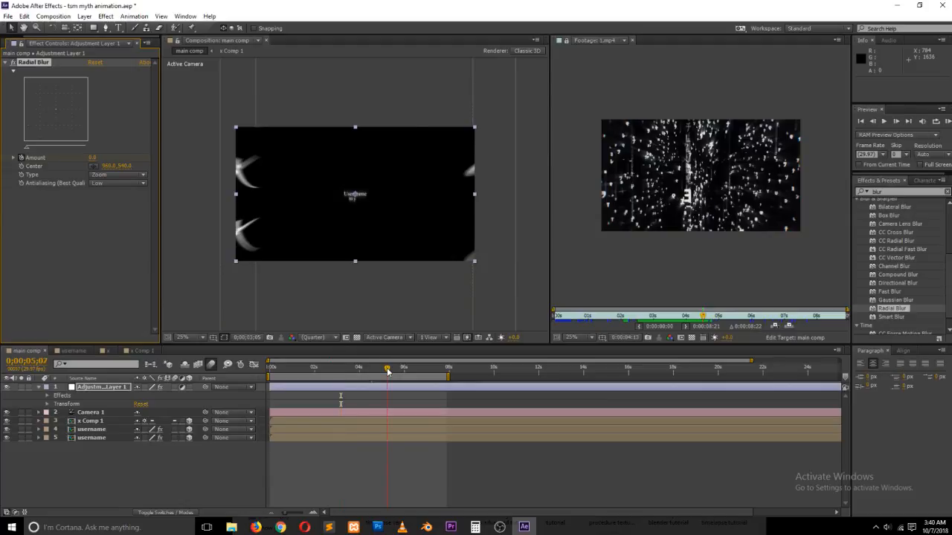
- Add a second Radial Blur Amount keyframe with a value of 20 at 0;00;05;29
{"action": "left_click", "coordinate": [404, 368]}
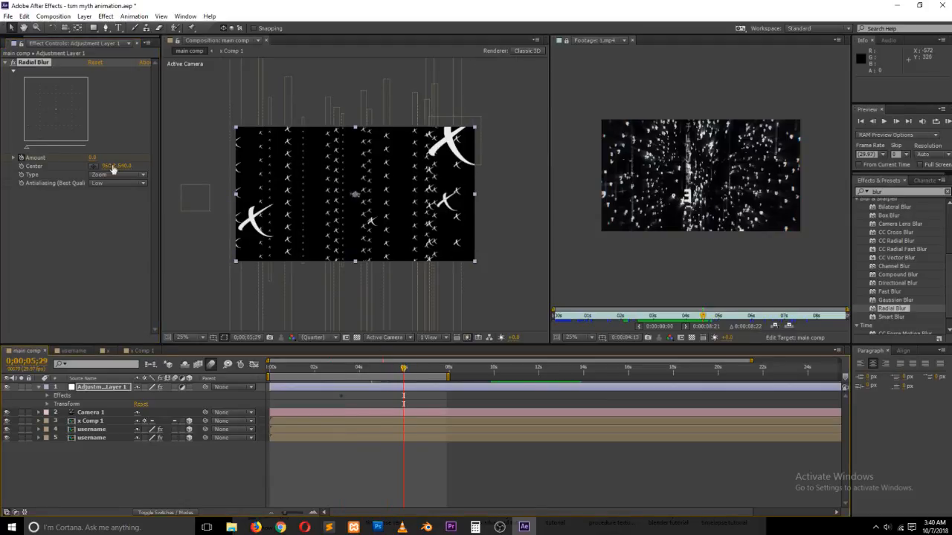
{"action": "left_click_drag", "start_coordinate": [111, 157], "coordinate": [121, 194]}
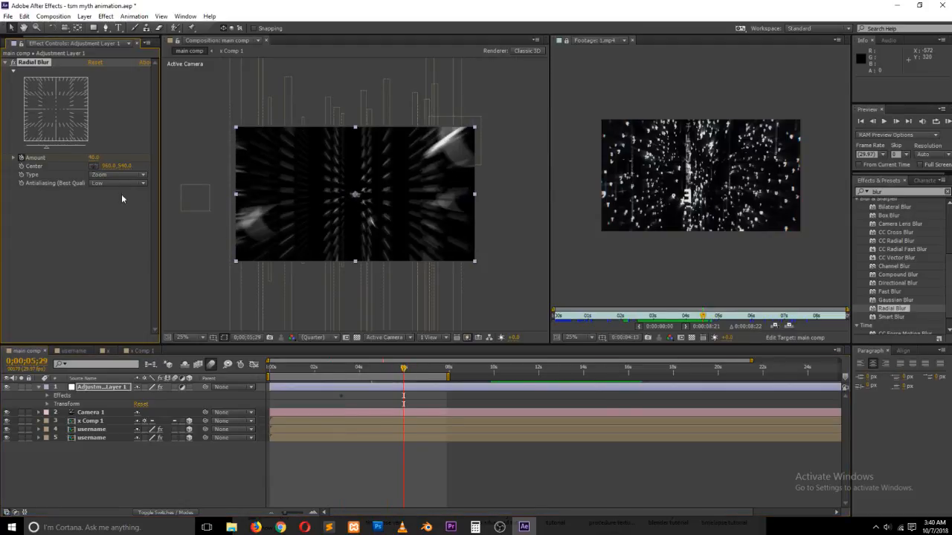
{"action": "left_click", "coordinate": [95, 158]}
{"action": "type", "text": "20"}
{"action": "left_click", "coordinate": [101, 252]}
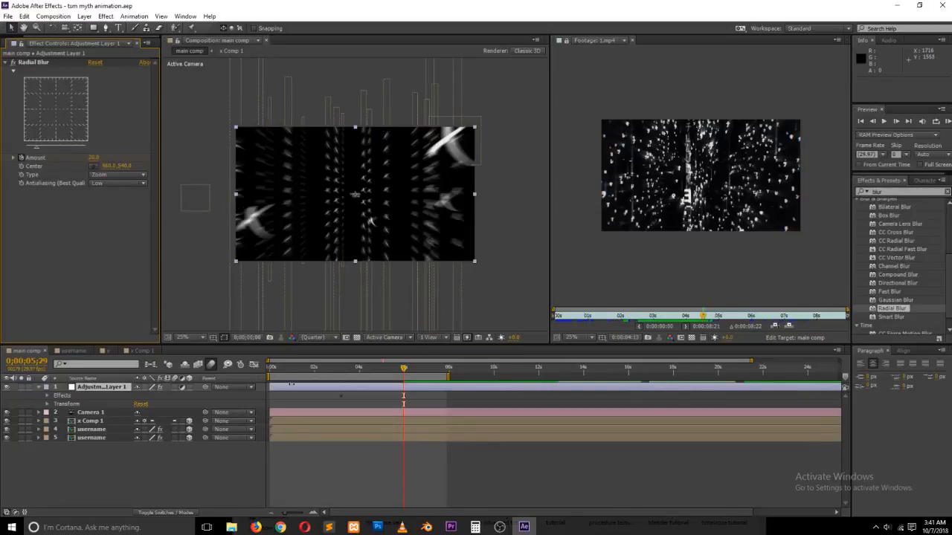
- Preview main comp from the start to check the animated radial blur
{"action": "left_click", "coordinate": [276, 365]}
{"action": "key", "text": "KP_0"}
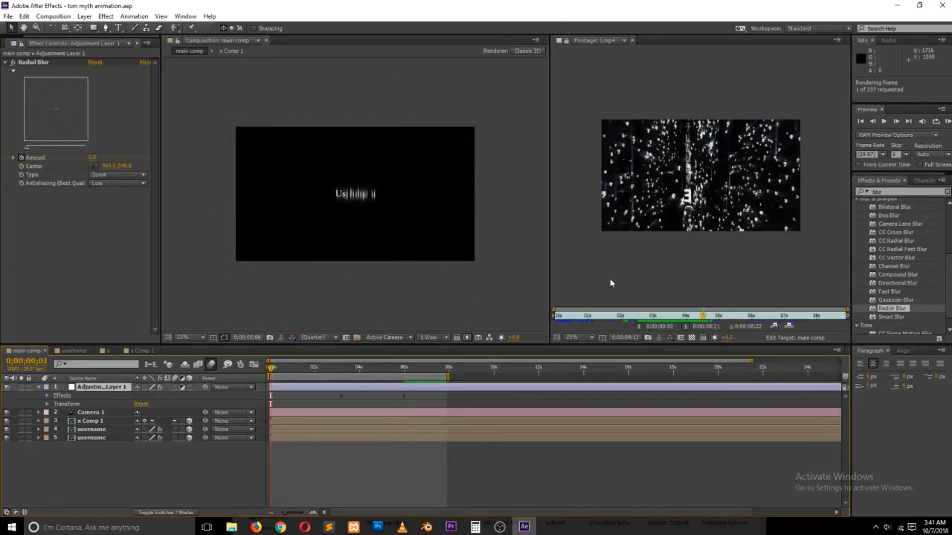
{"action": "key", "text": "alt+Tab"}
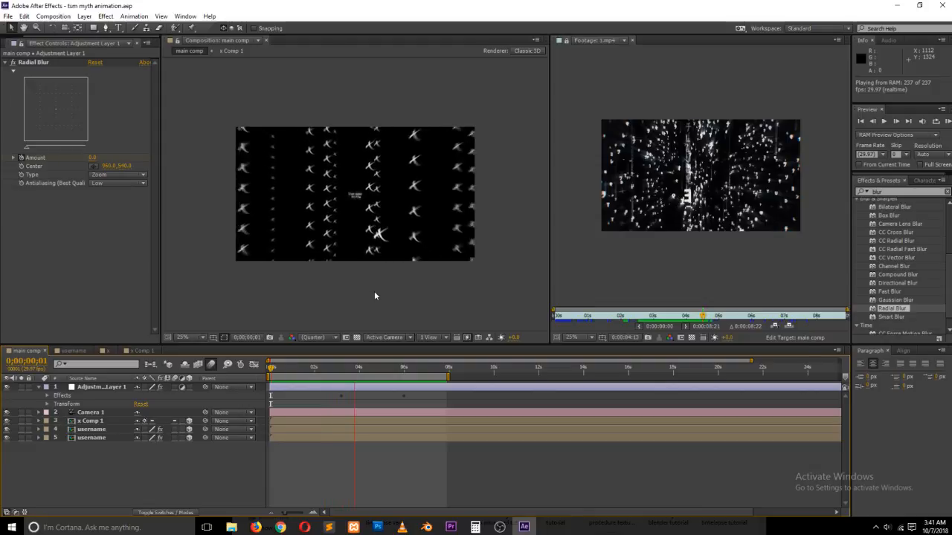
- Reveal the adjustment layer's Amount keyframes and move the second one to 0;00;03;12, just after the first
{"action": "left_click", "coordinate": [378, 369]}
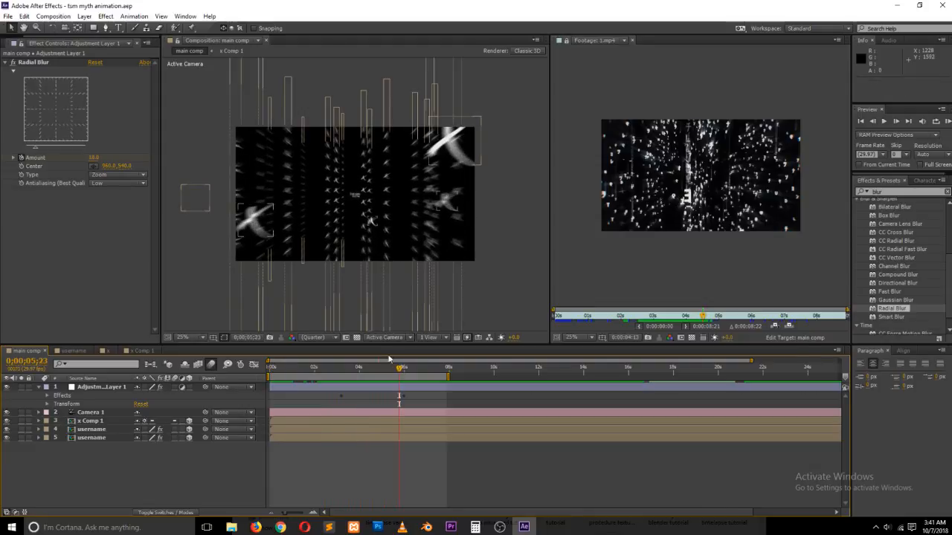
{"action": "left_click", "coordinate": [342, 369]}
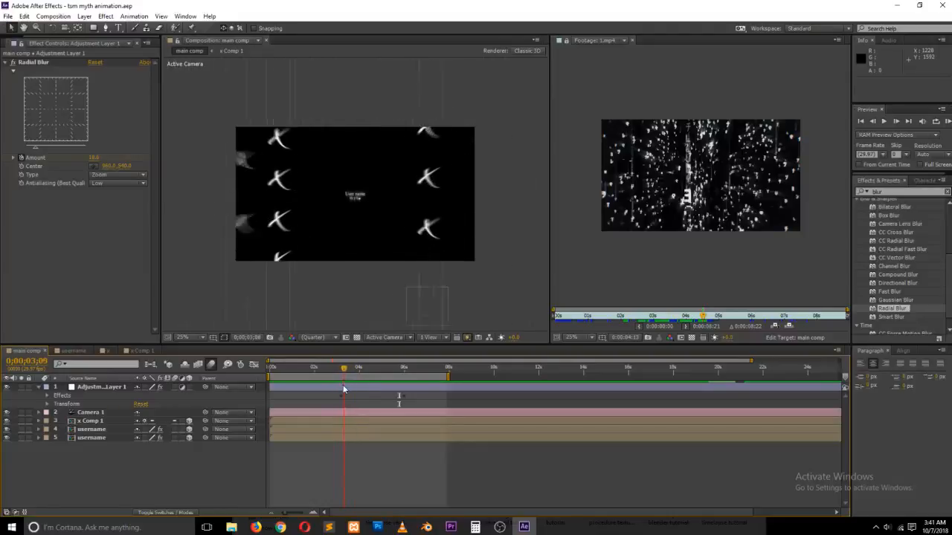
{"action": "left_click", "coordinate": [349, 391]}
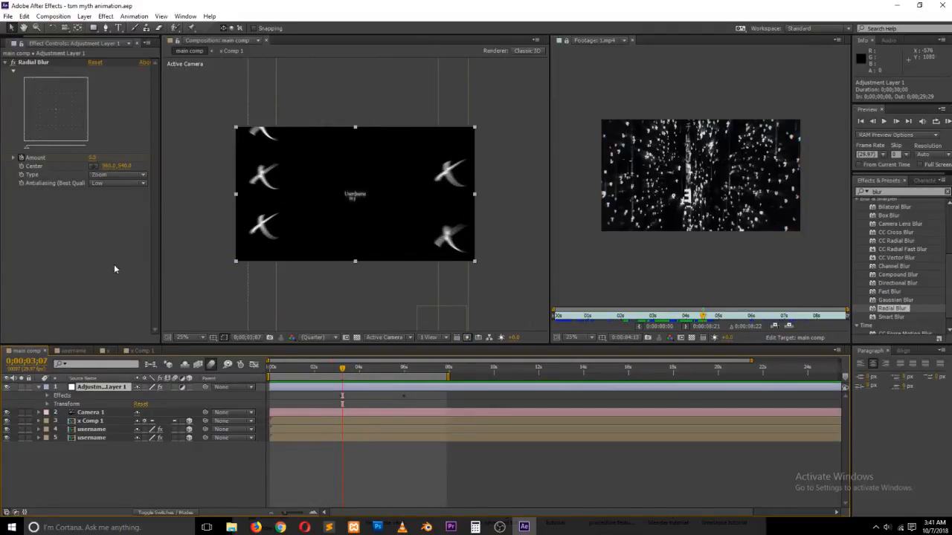
{"action": "key", "text": "u"}
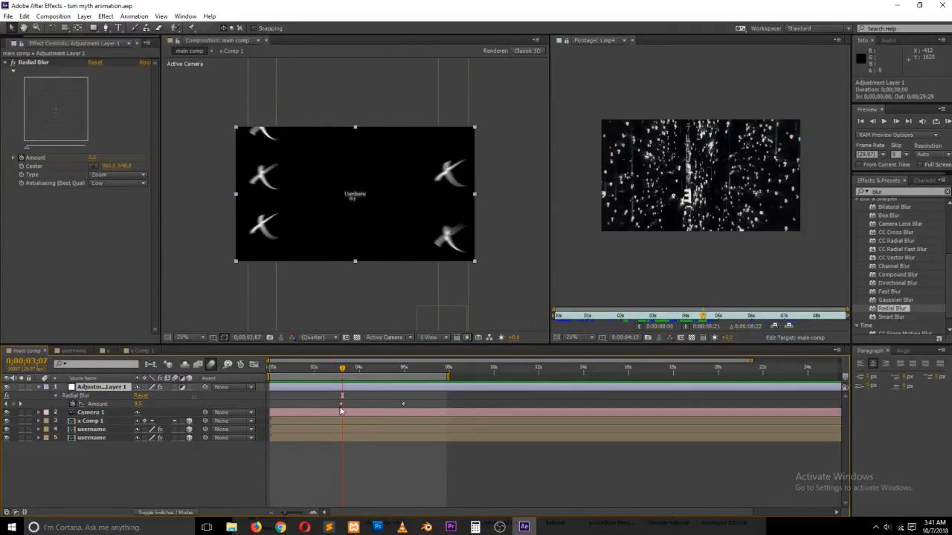
{"action": "left_click_drag", "start_coordinate": [402, 405], "coordinate": [349, 416]}
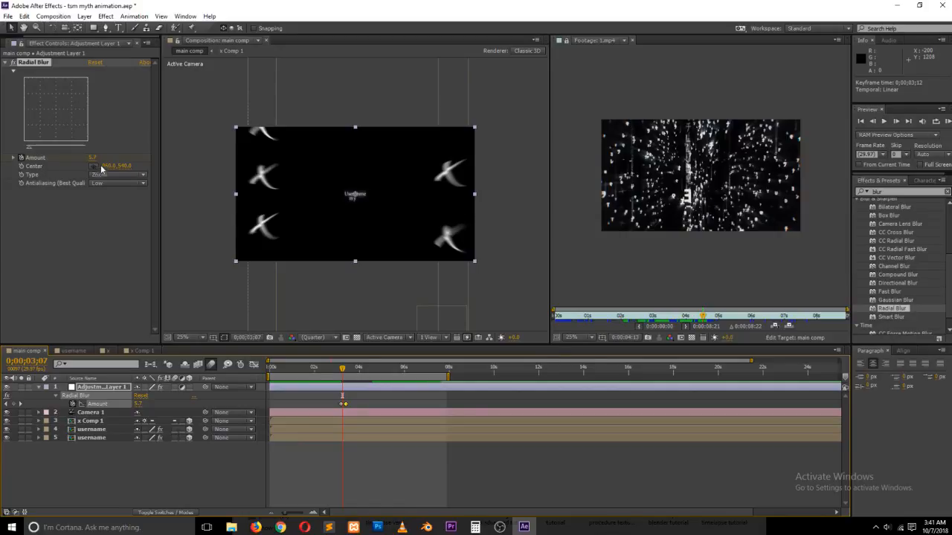
- Set the Radial Blur Amount keyframe at 0;00;03;12 to 44 and preview main comp from the start
{"action": "left_click", "coordinate": [22, 404]}
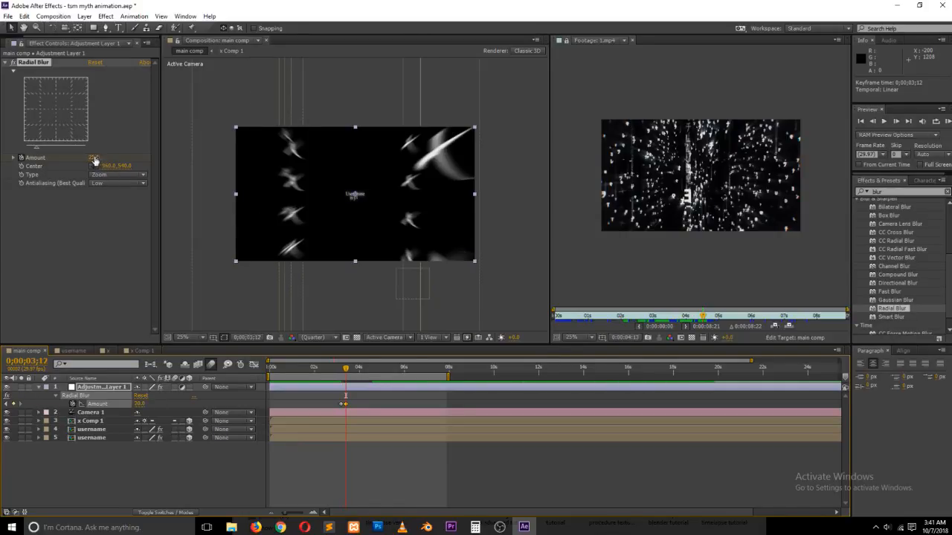
{"action": "left_click_drag", "start_coordinate": [94, 156], "coordinate": [120, 217]}
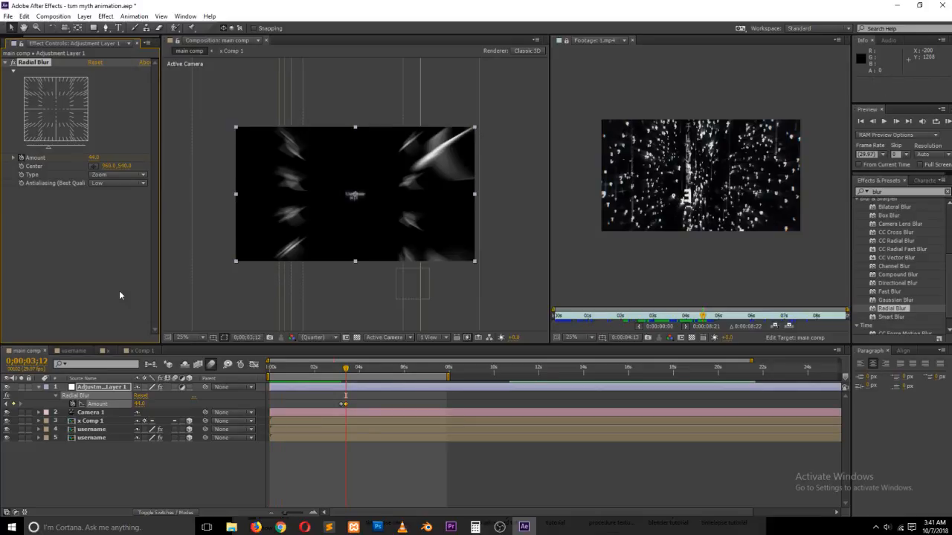
{"action": "key", "text": "Home"}
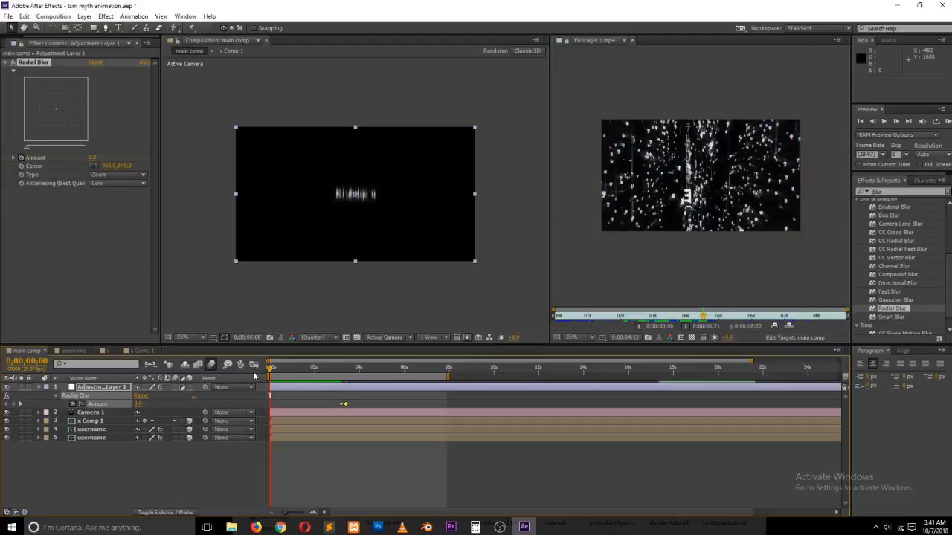
{"action": "key", "text": "space"}
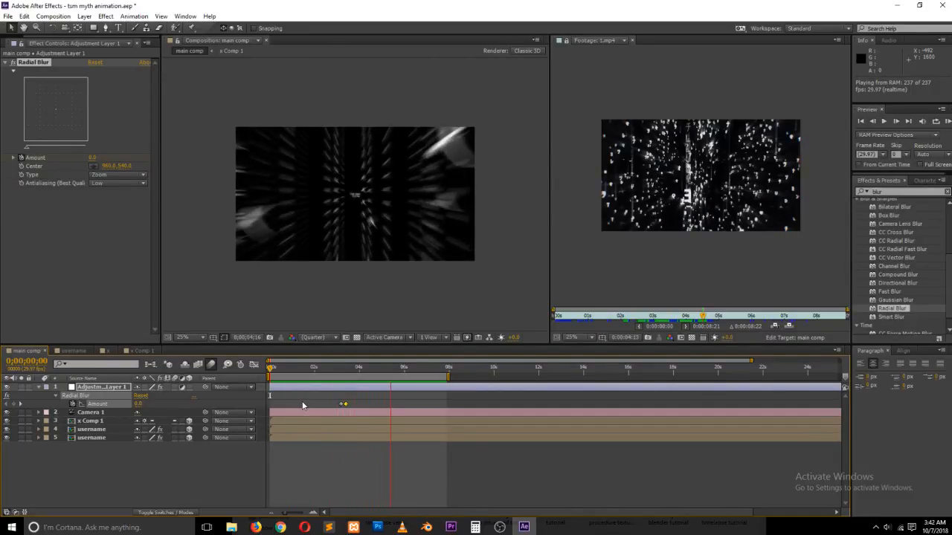
{"action": "key", "text": "space"}
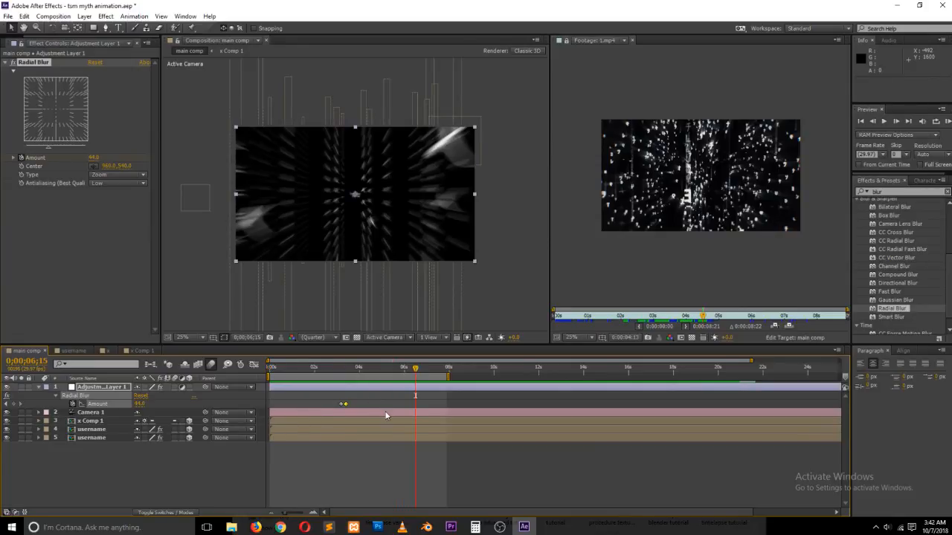
- Move Camera 1's last Position keyframe to about 0;00;08;03 and view the frame at 0;00;07;28
{"action": "left_click", "coordinate": [385, 415]}
{"action": "key", "text": "p"}
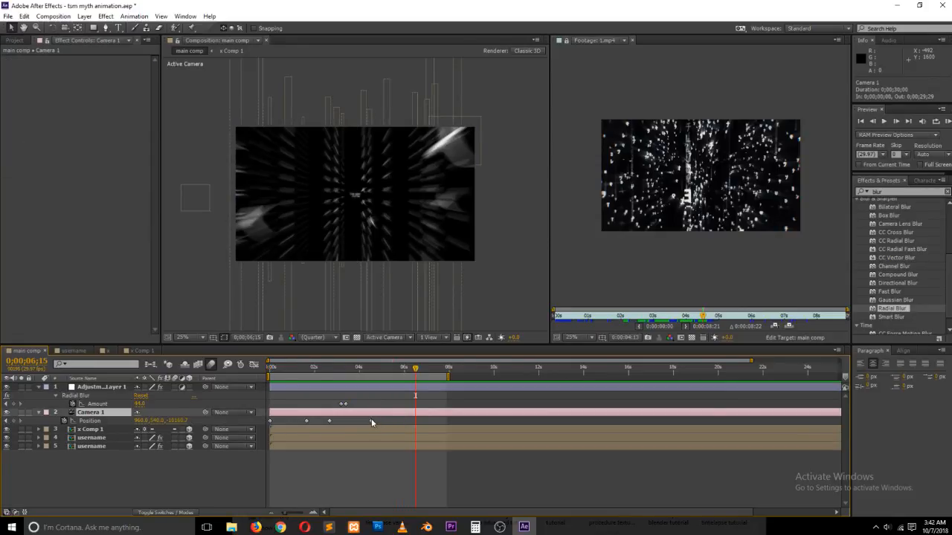
{"action": "left_click_drag", "start_coordinate": [371, 421], "coordinate": [448, 421]}
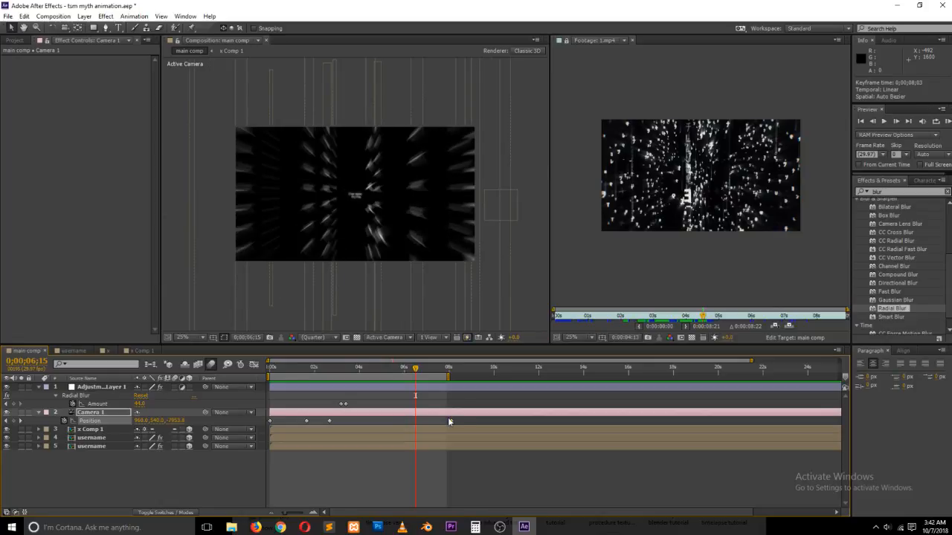
{"action": "left_click_drag", "start_coordinate": [432, 371], "coordinate": [448, 372]}
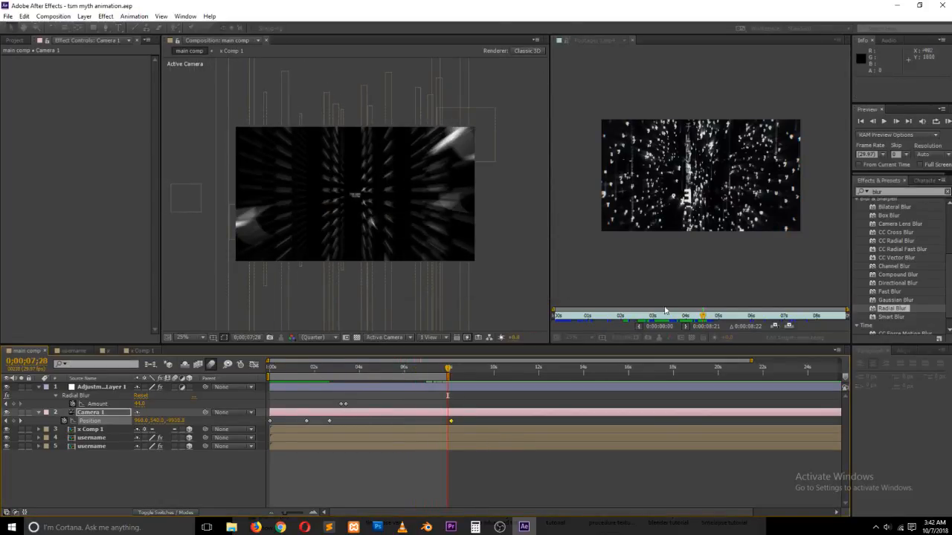
- Check the falling letters in the reference footage and create a new composition 100 px wide and 2048 px high
{"action": "left_click", "coordinate": [684, 315]}
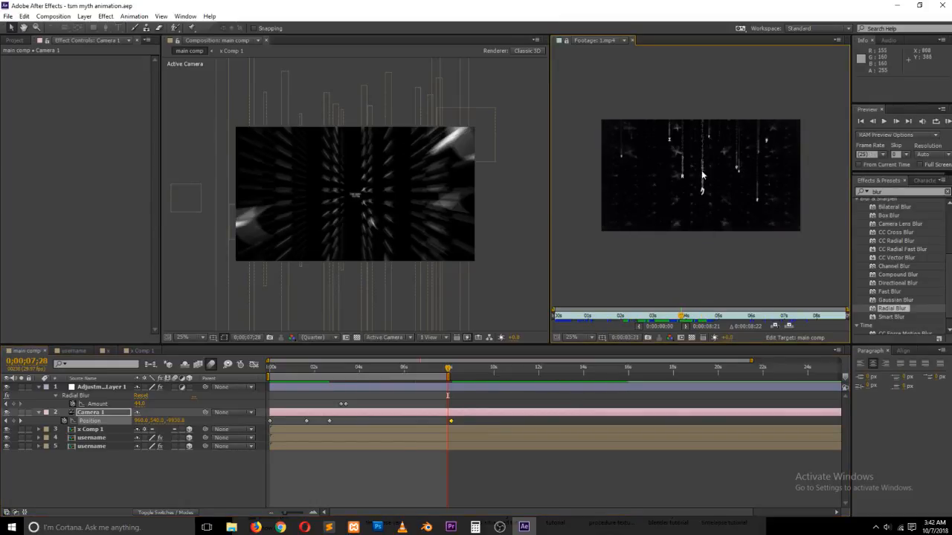
{"action": "mouse_move", "coordinate": [684, 315]}
{"action": "left_mouse_down"}
{"action": "mouse_move", "coordinate": [695, 320]}
{"action": "mouse_move", "coordinate": [678, 322]}
{"action": "left_mouse_up"}
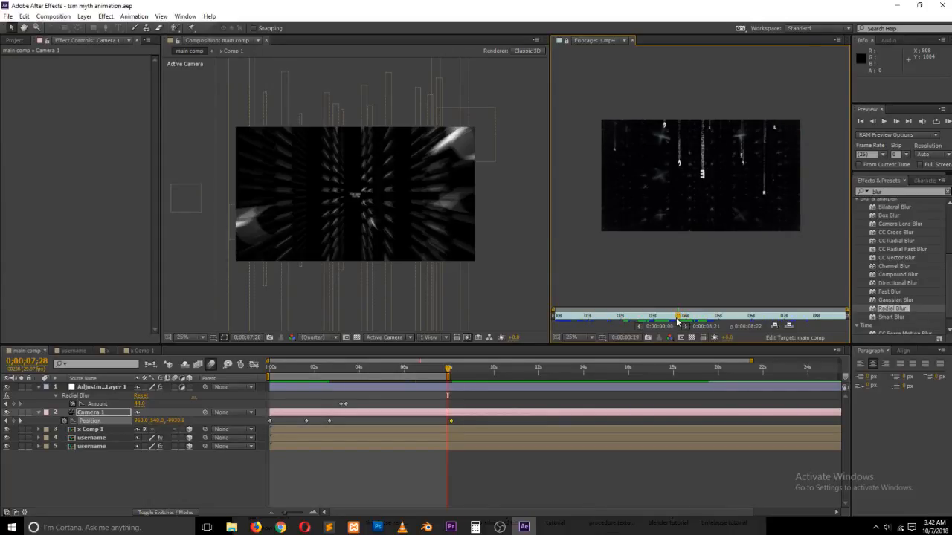
{"action": "left_click", "coordinate": [334, 470]}
{"action": "key", "text": "ctrl+n"}
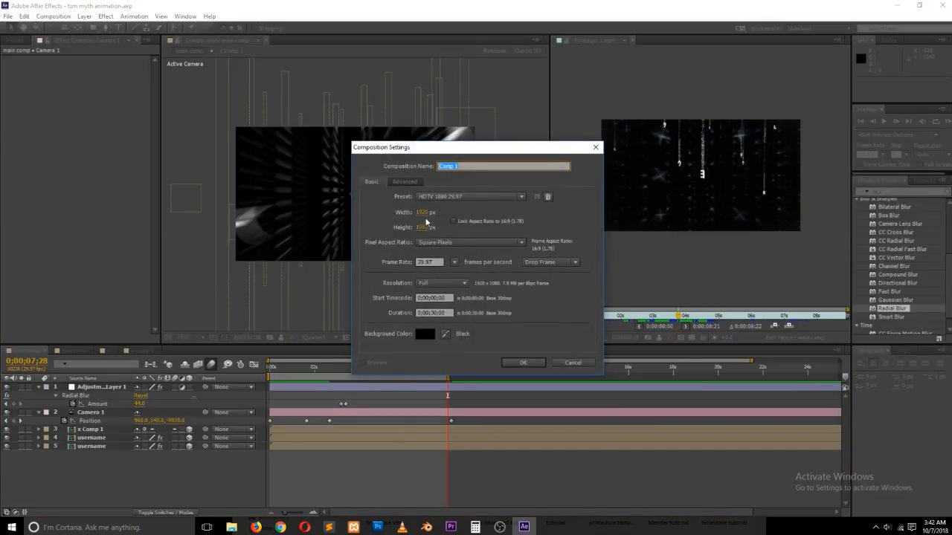
{"action": "left_click", "coordinate": [425, 228]}
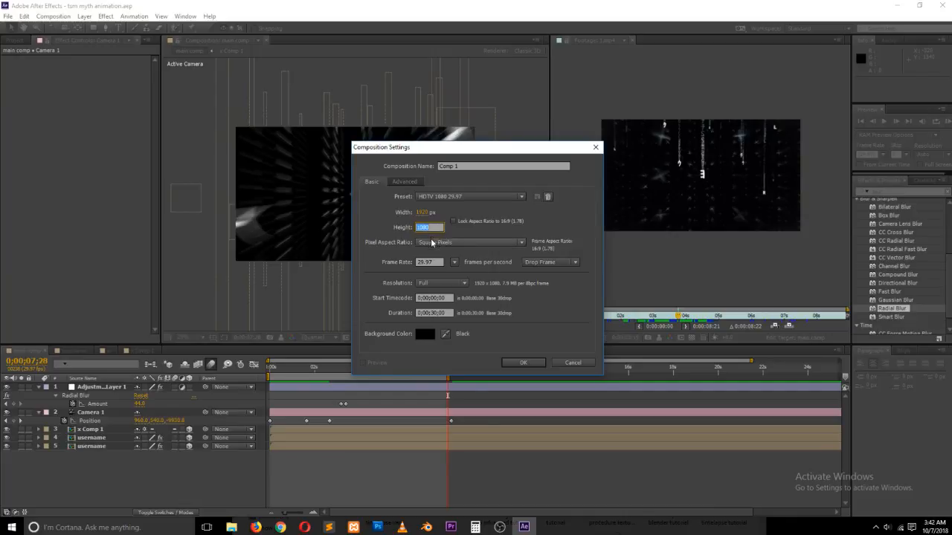
{"action": "type", "text": "2"}
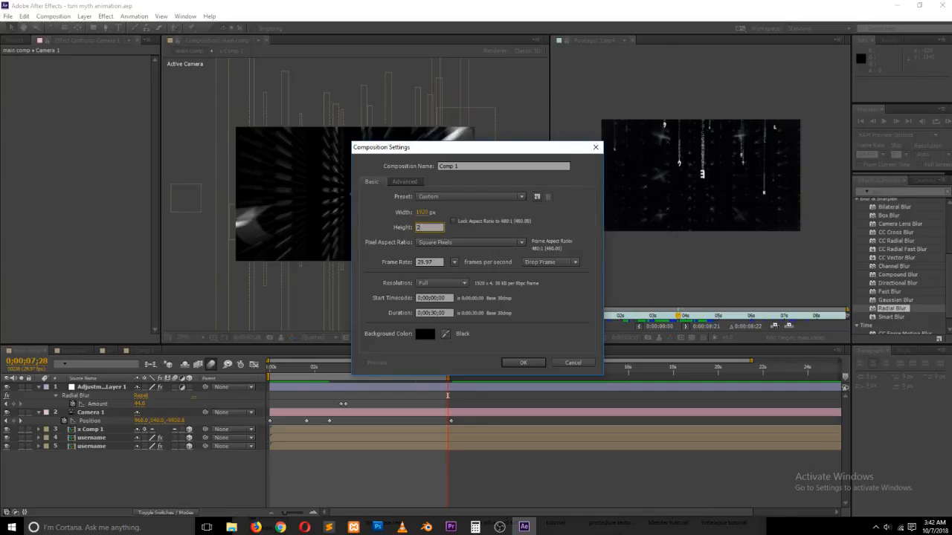
{"action": "type", "text": "048"}
{"action": "left_click", "coordinate": [427, 214]}
{"action": "type", "text": "100"}
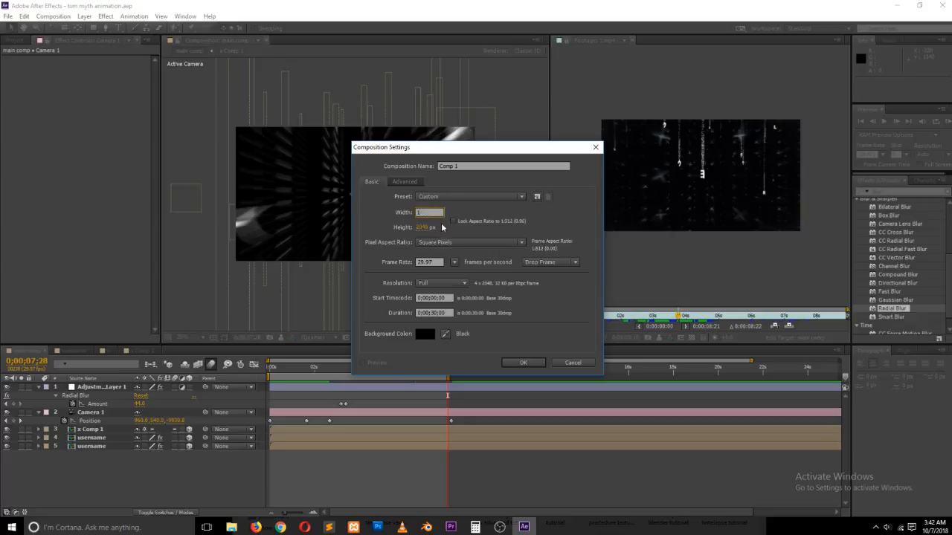
{"action": "left_click", "coordinate": [511, 362]}
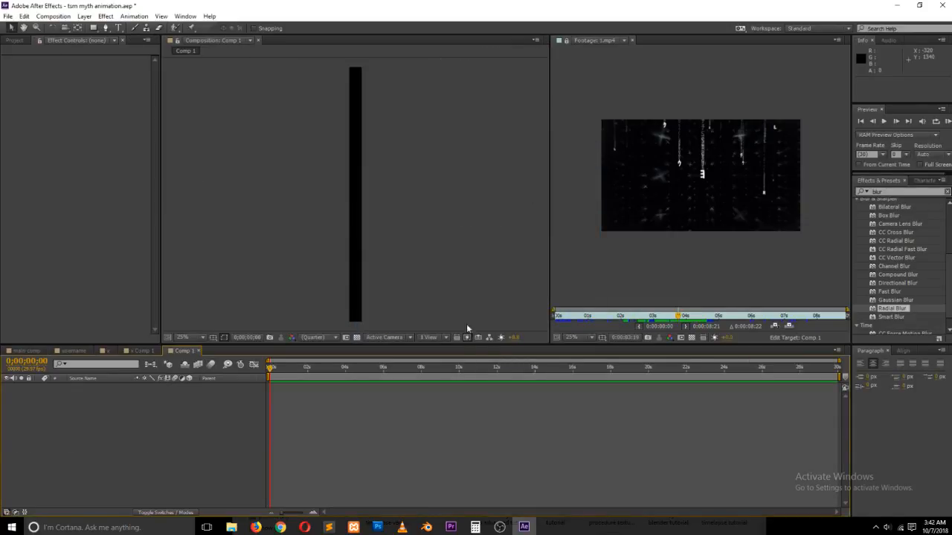
- Add a vertical text layer of repeated "sad" letters and move it down to fill the height of Comp 1
{"action": "left_click", "coordinate": [118, 28]}
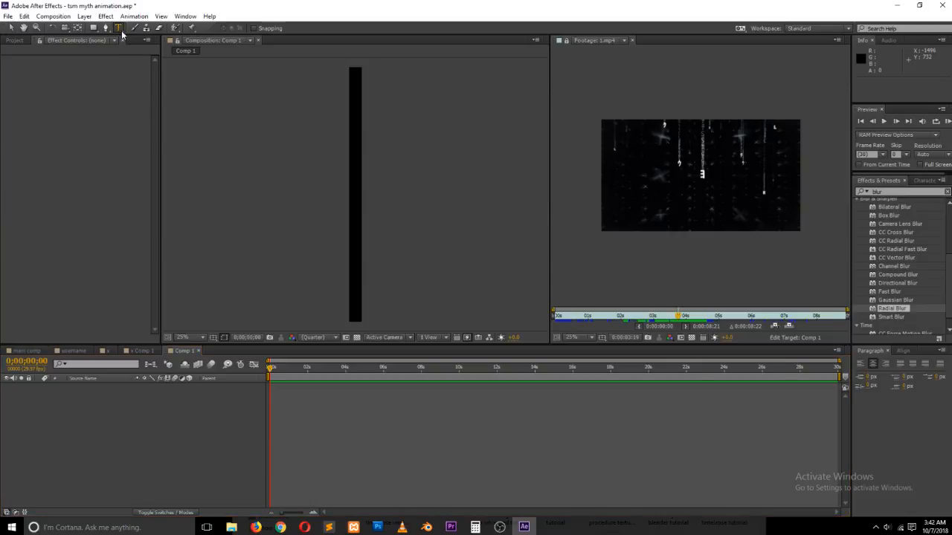
{"action": "left_click", "coordinate": [357, 75]}
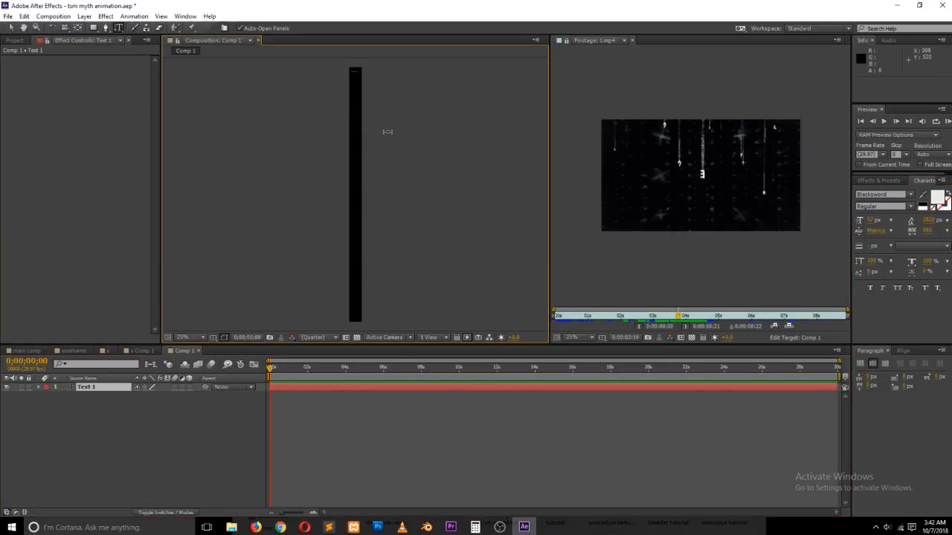
{"action": "type", "text": "dsadsadsadsadsadsadsad"}
{"action": "left_click", "coordinate": [12, 28]}
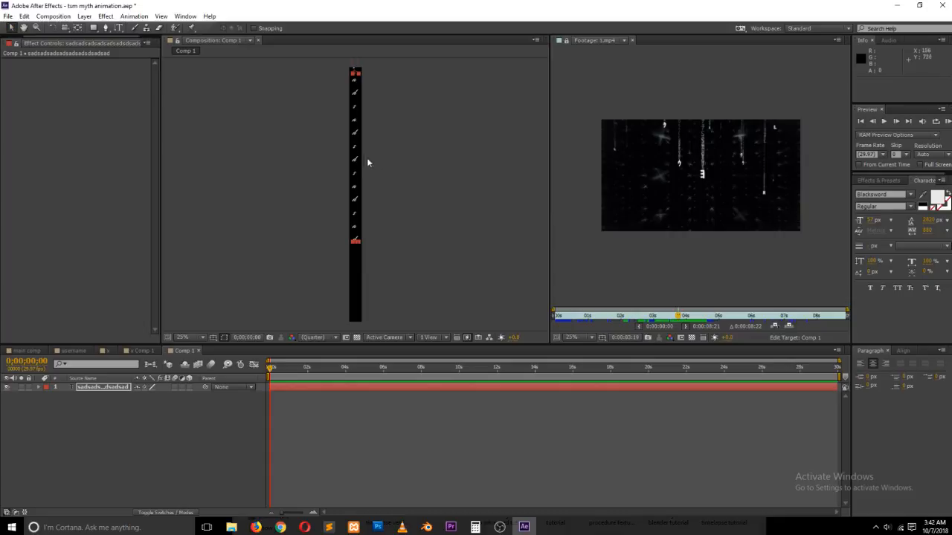
{"action": "left_click_drag", "start_coordinate": [356, 161], "coordinate": [363, 236]}
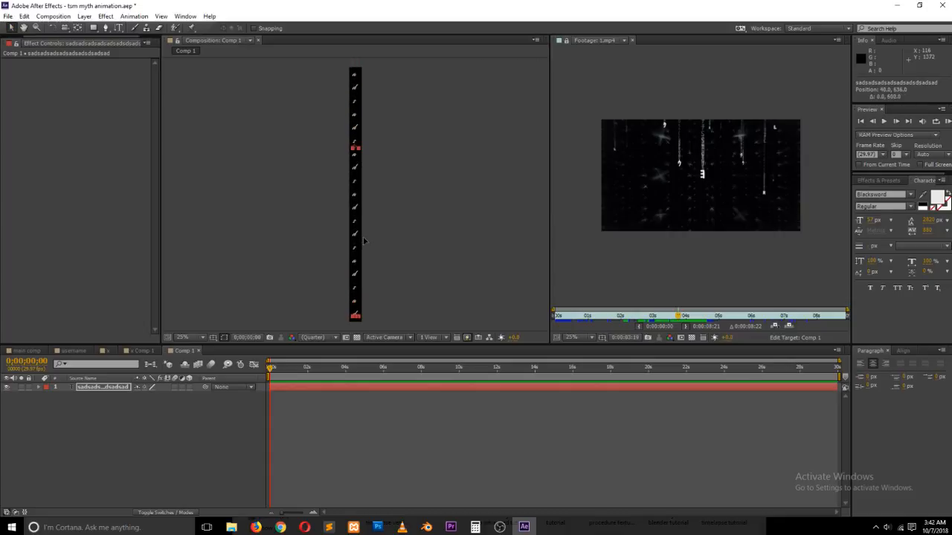
- Change the vertical text's font from the script face to Bernard MT Condensed
{"action": "left_click", "coordinate": [896, 195]}
{"action": "key", "text": "Up"}
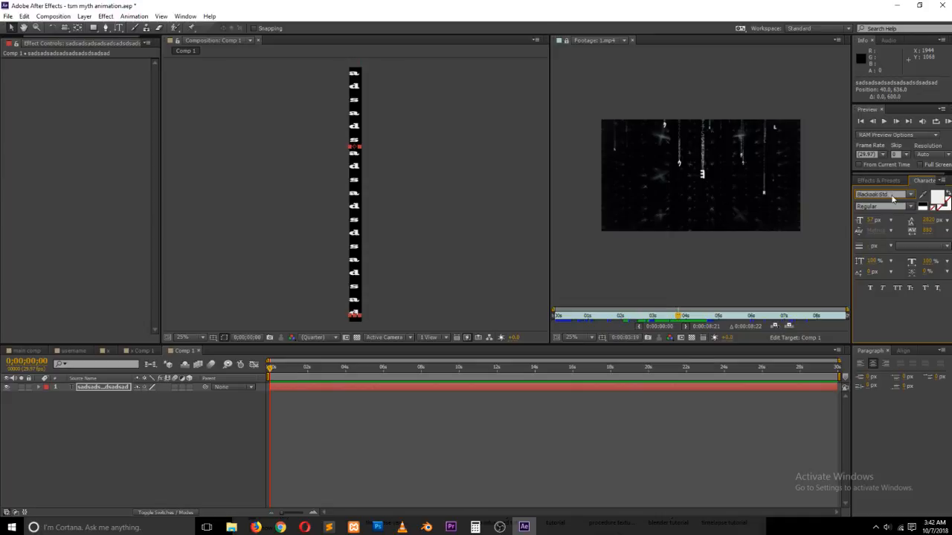
{"action": "key", "text": "Up"}
{"action": "key", "text": "Up"}
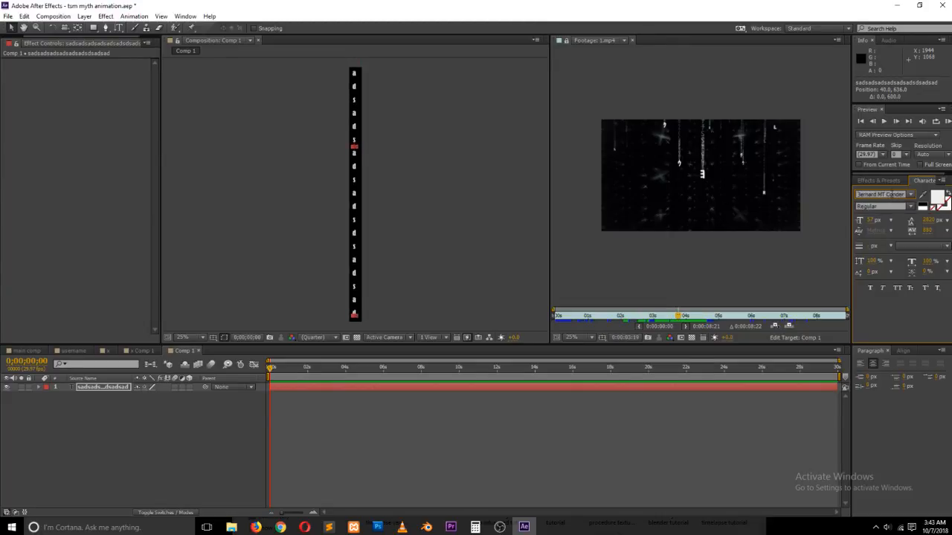
- Set the vertical text's leading to Auto and its tracking to 113
{"action": "left_click", "coordinate": [928, 220]}
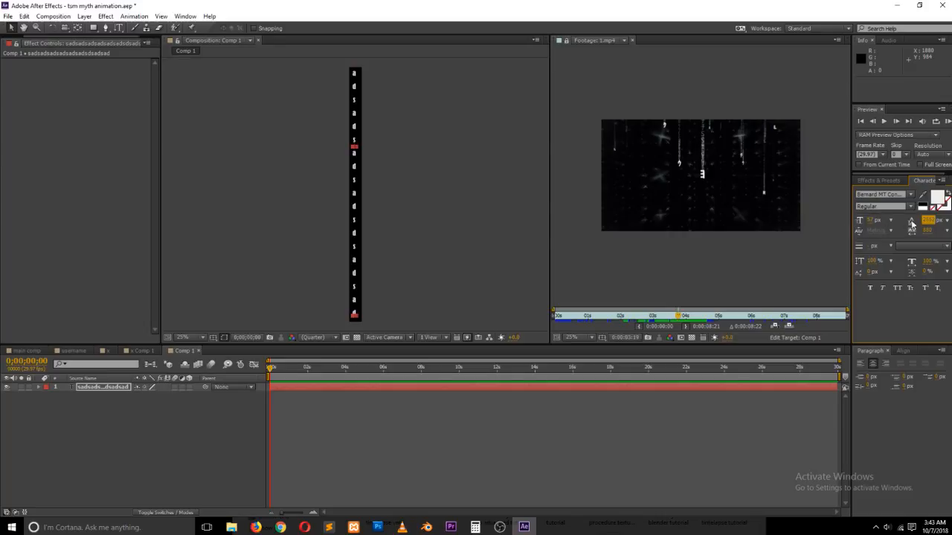
{"action": "type", "text": "0"}
{"action": "key", "text": "Return"}
{"action": "left_click", "coordinate": [945, 220]}
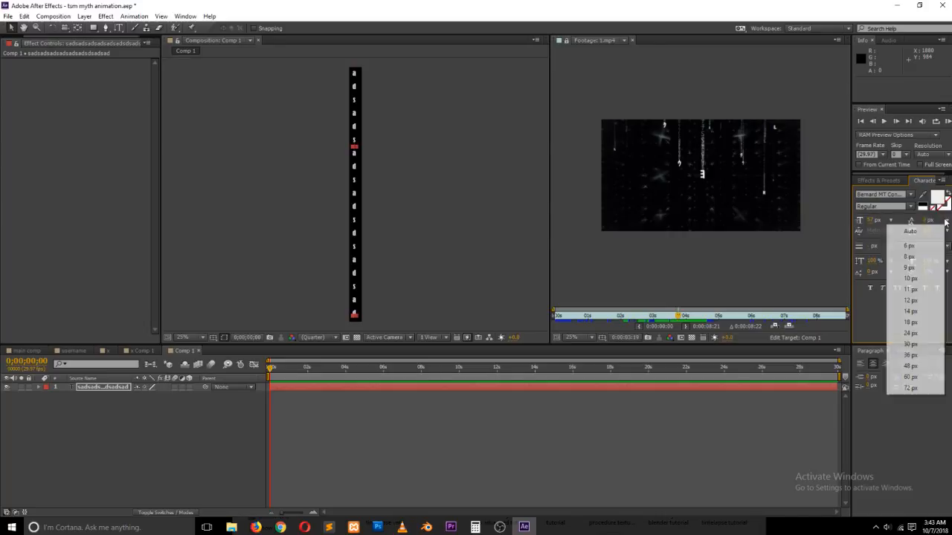
{"action": "left_click", "coordinate": [919, 229]}
{"action": "left_click", "coordinate": [946, 230]}
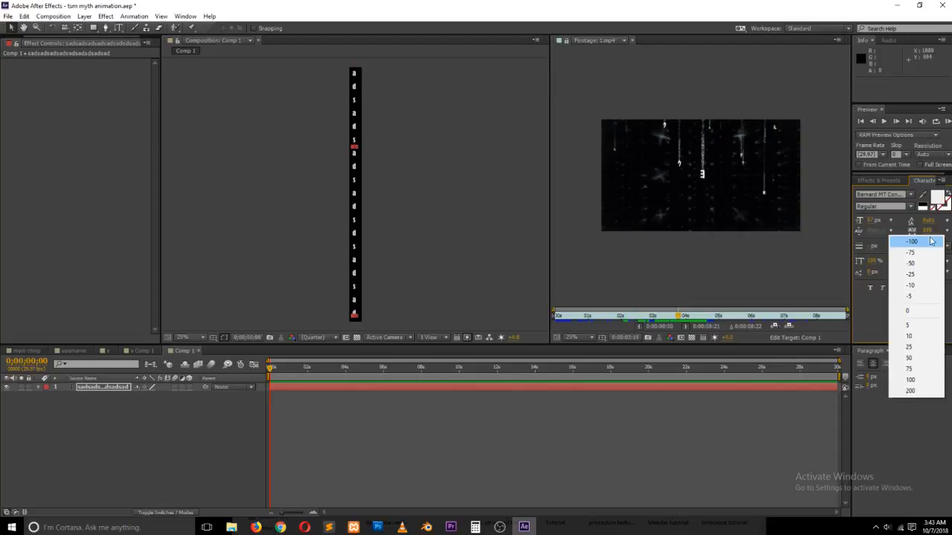
{"action": "left_click", "coordinate": [913, 310]}
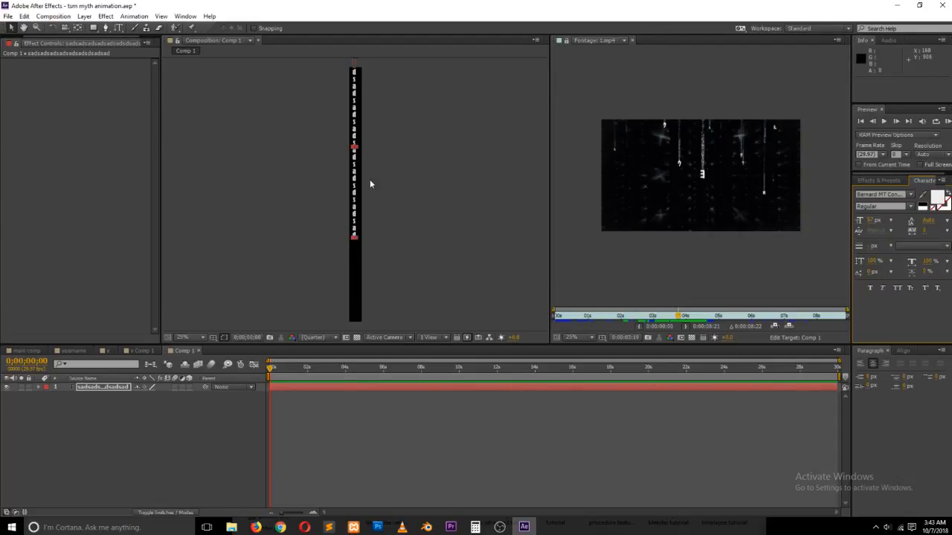
{"action": "left_click", "coordinate": [924, 232]}
{"action": "type", "text": "111"}
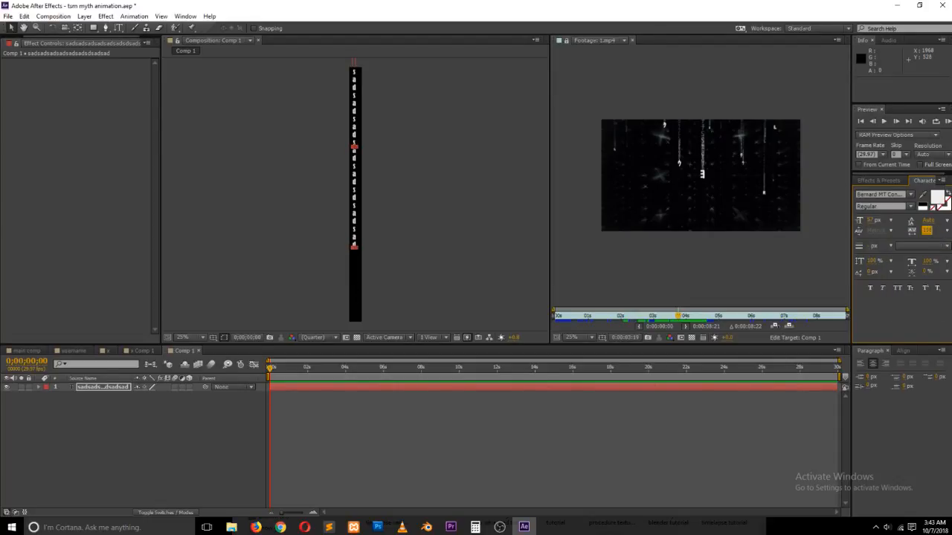
- Apply All Caps to the vertical text and move it down to position 44, 856
{"action": "left_click", "coordinate": [896, 289]}
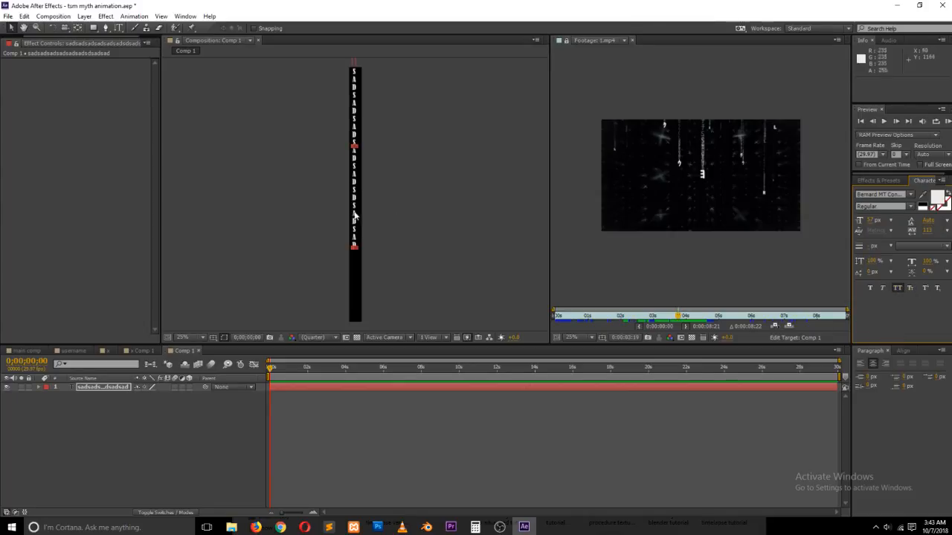
{"action": "left_click_drag", "start_coordinate": [355, 215], "coordinate": [356, 243]}
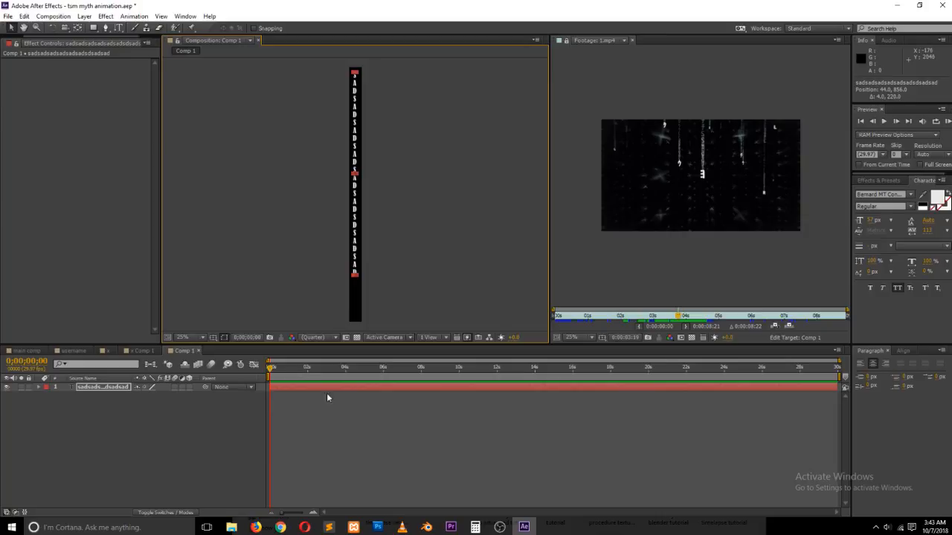
- Change the vertical text's font to Agency FB and try its Regular style
{"action": "left_click", "coordinate": [891, 195]}
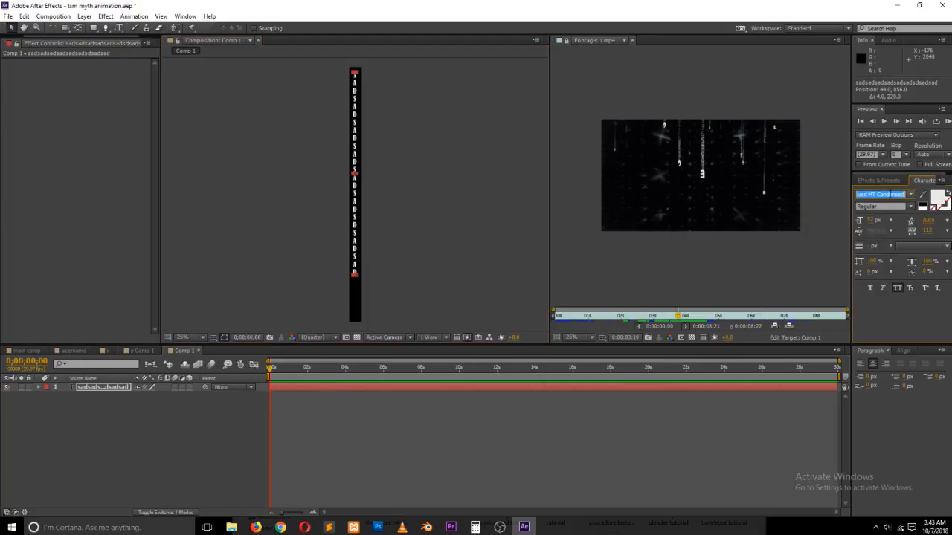
{"action": "key", "text": "Down"}
{"action": "key", "text": "Down"}
{"action": "key", "text": "Down"}
{"action": "key", "text": "Down"}
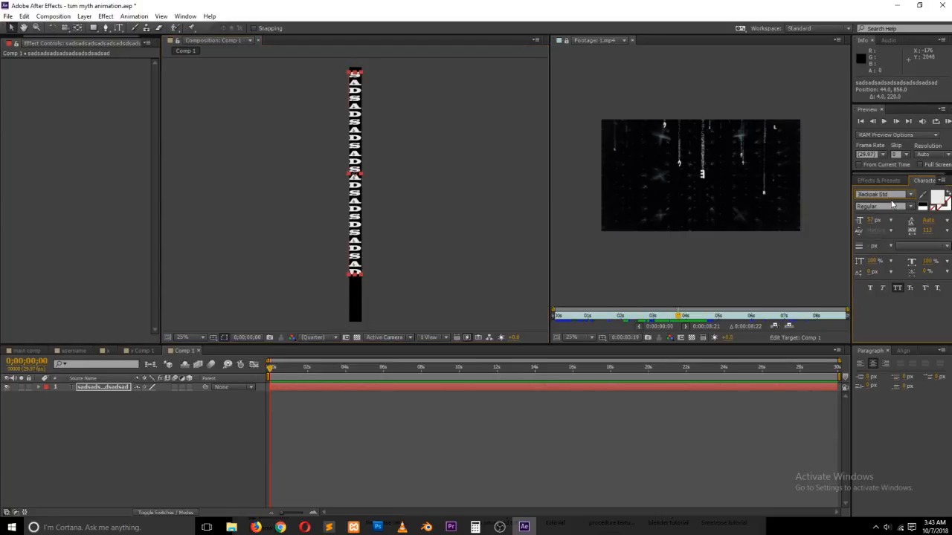
{"action": "left_click", "coordinate": [910, 195]}
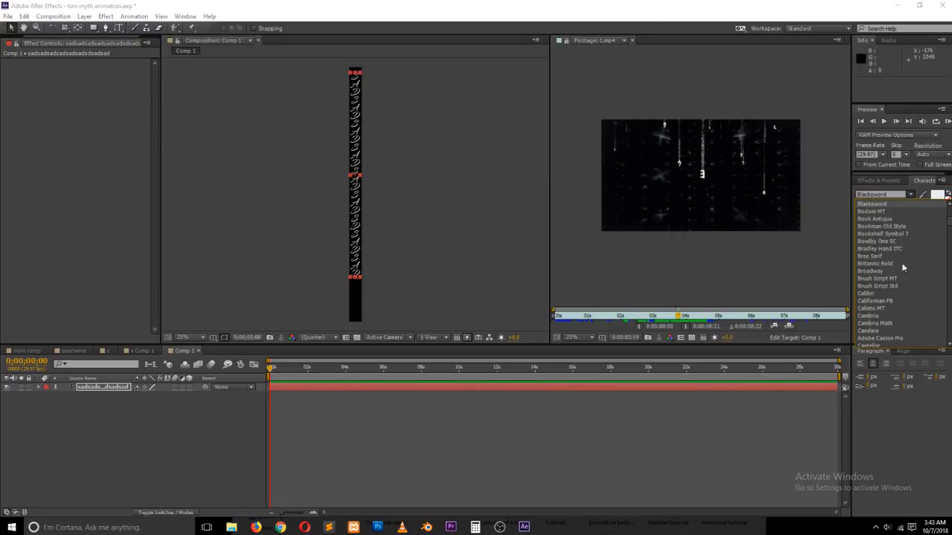
{"action": "left_click", "coordinate": [891, 195]}
{"action": "key", "text": "Down"}
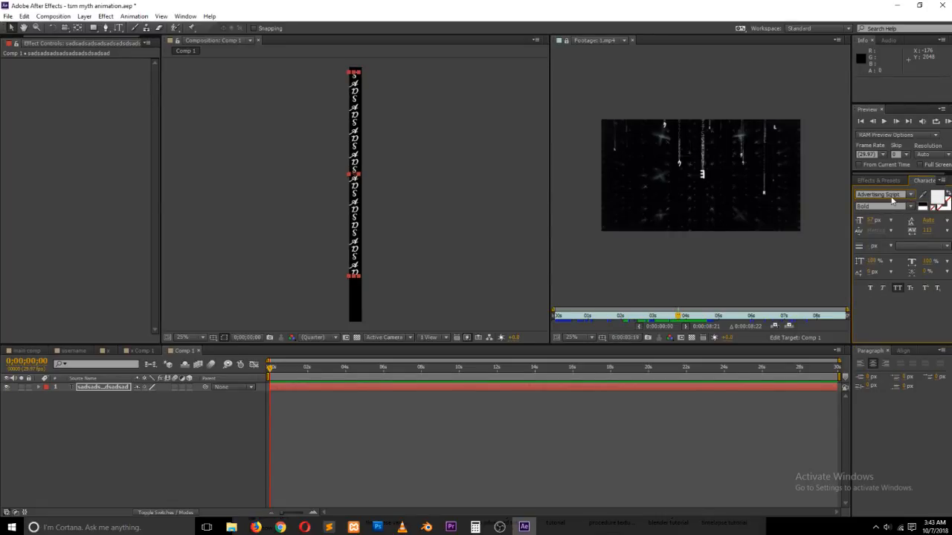
{"action": "key", "text": "Down"}
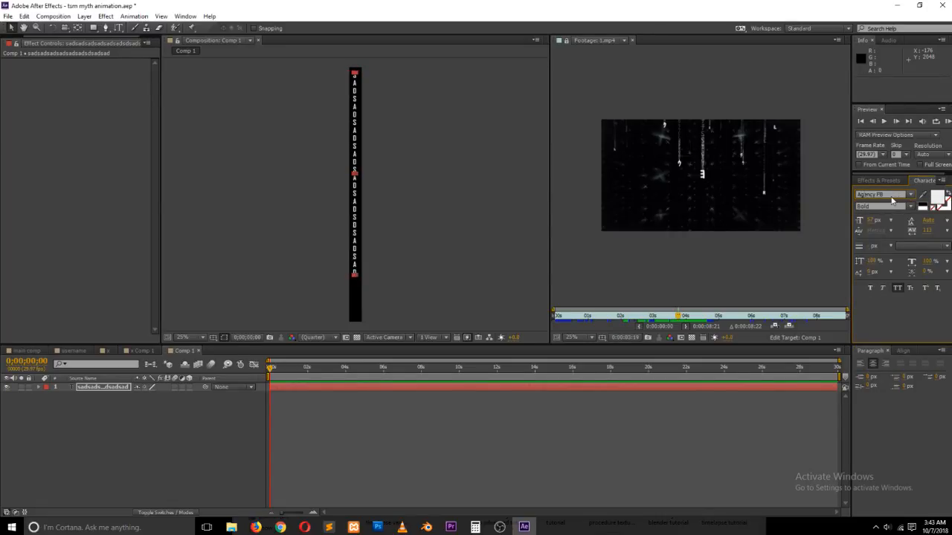
{"action": "left_click", "coordinate": [767, 249]}
{"action": "left_click", "coordinate": [884, 205]}
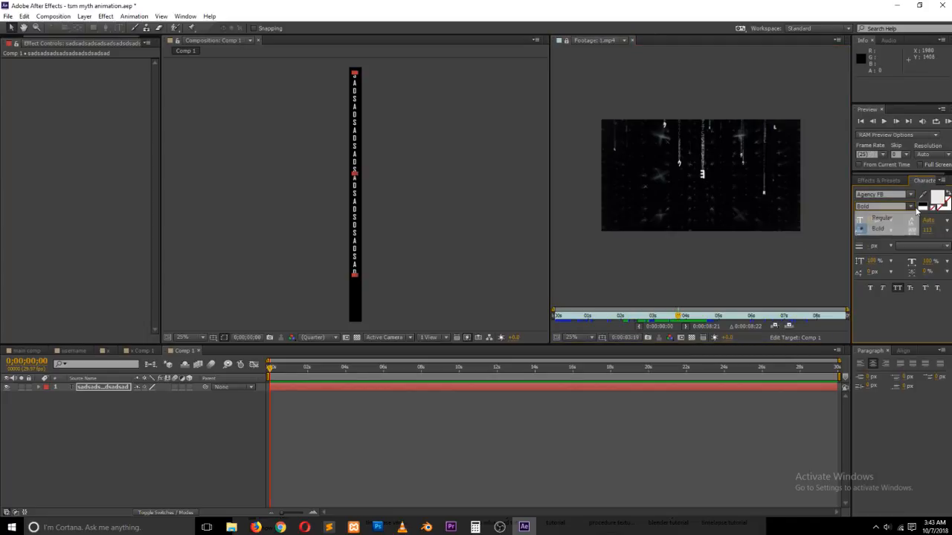
{"action": "left_click", "coordinate": [869, 214]}
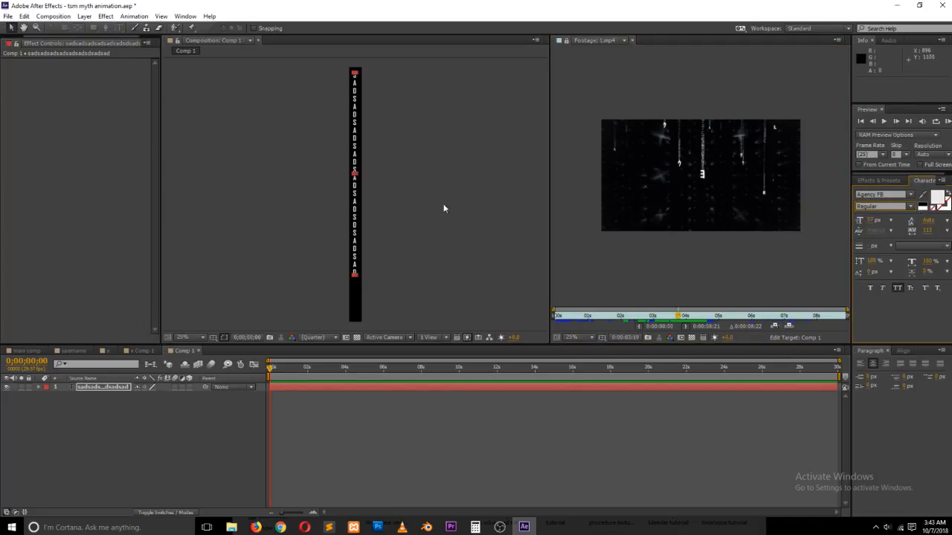
- Enlarge the vertical text to 77 px and nudge it to position 48, 864 so the letters span Comp 1
{"action": "left_click", "coordinate": [357, 241]}
{"action": "left_click_drag", "start_coordinate": [870, 222], "coordinate": [888, 222]}
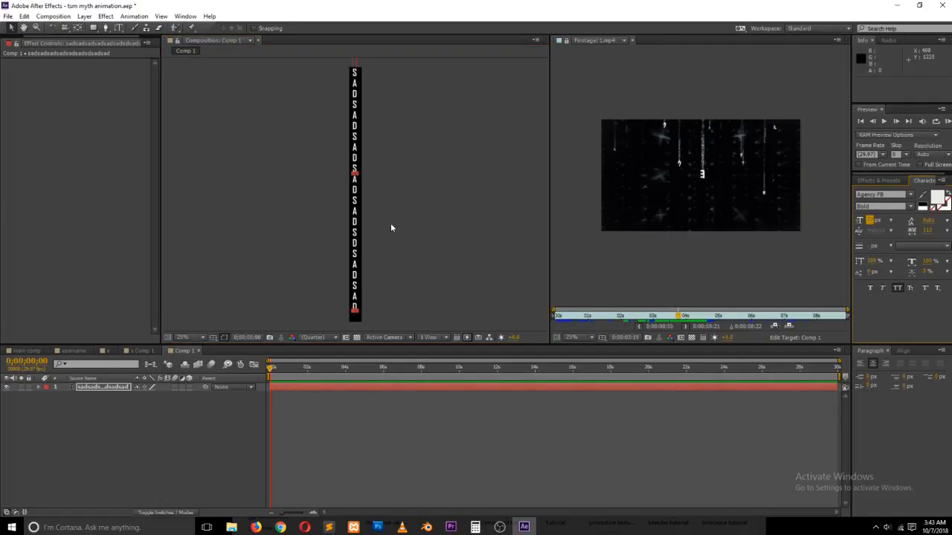
{"action": "left_click_drag", "start_coordinate": [355, 264], "coordinate": [356, 265]}
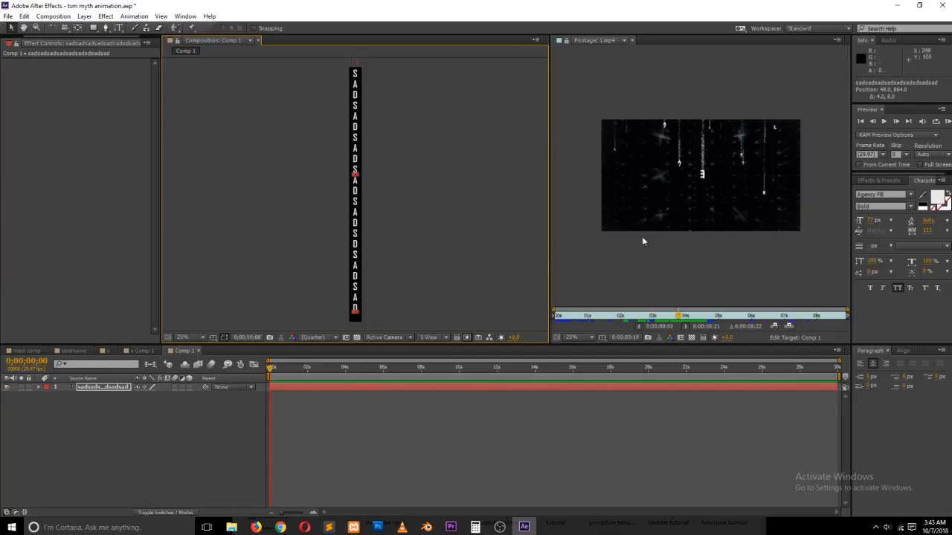
- Add a Character Offset animator to the text and keyframe it from 0 at the start to 101 at 0;00;29;20
{"action": "left_click", "coordinate": [39, 388]}
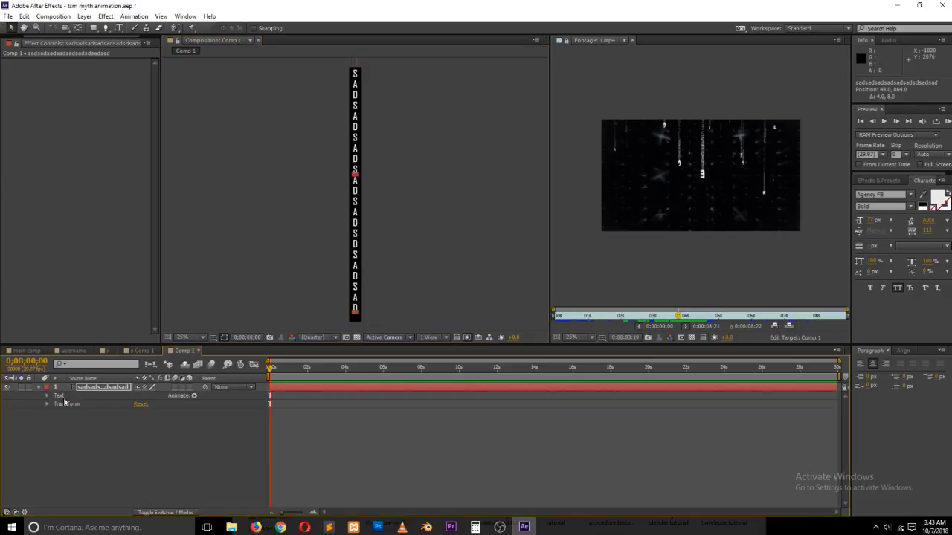
{"action": "left_click", "coordinate": [194, 396]}
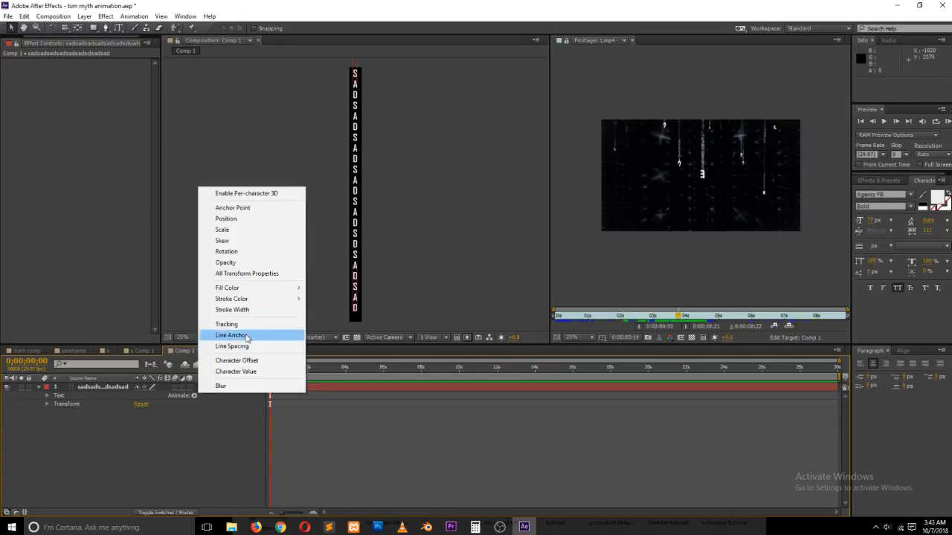
{"action": "left_click", "coordinate": [265, 362]}
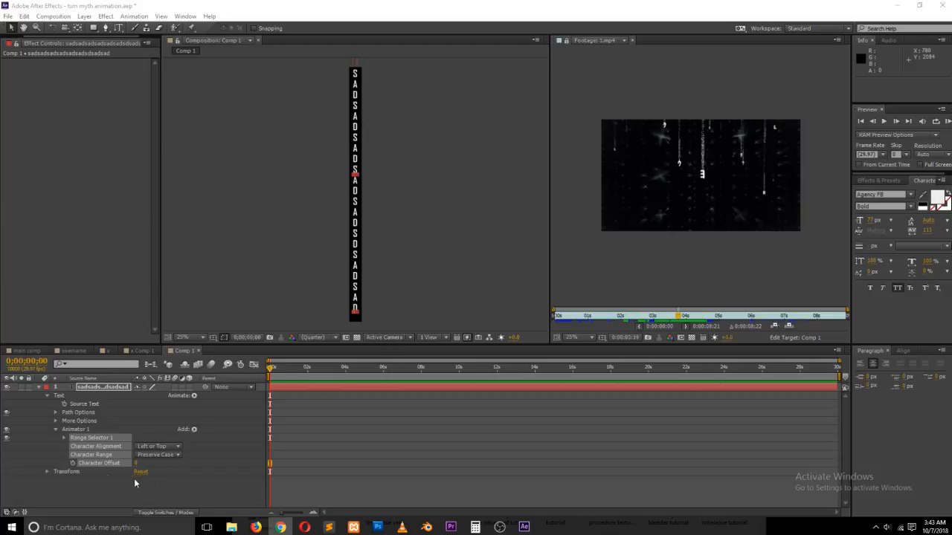
{"action": "left_click", "coordinate": [73, 463]}
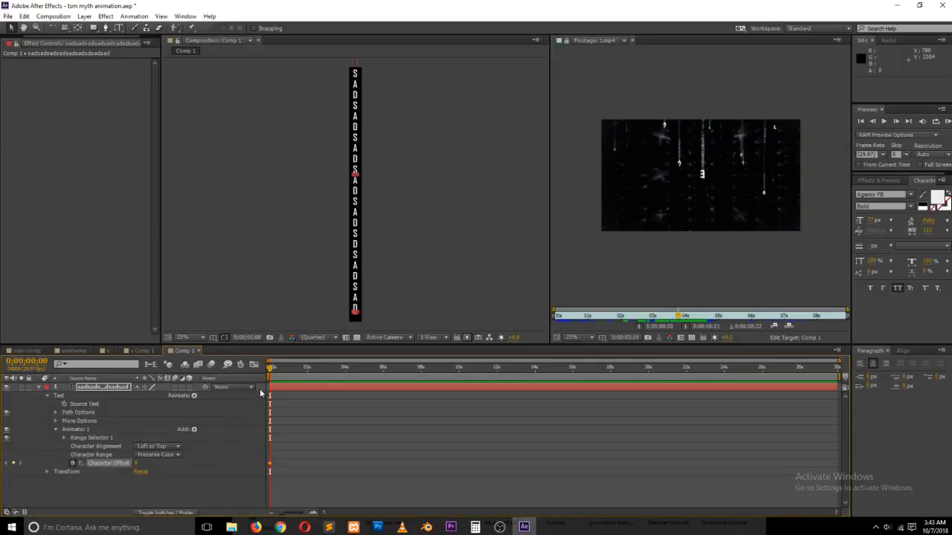
{"action": "left_click_drag", "start_coordinate": [270, 370], "coordinate": [833, 370]}
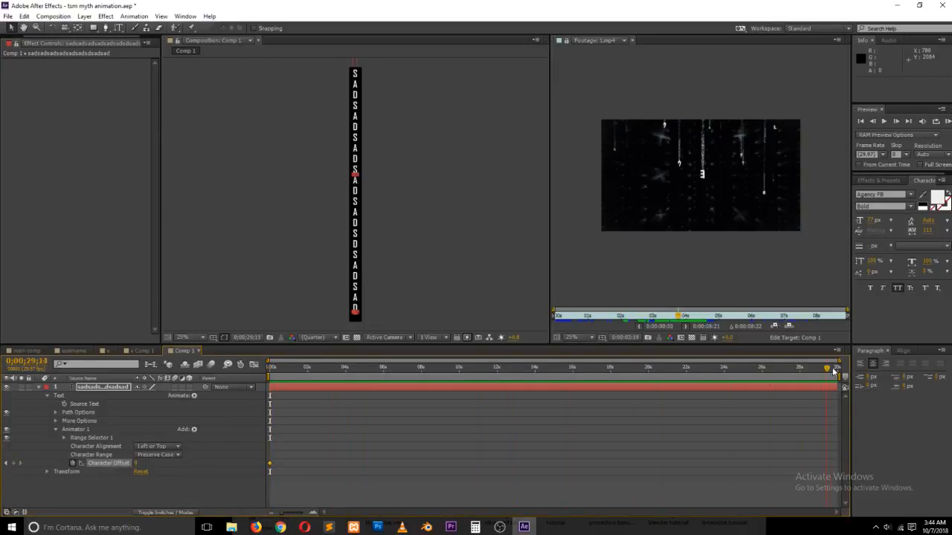
{"action": "left_click_drag", "start_coordinate": [136, 464], "coordinate": [203, 461]}
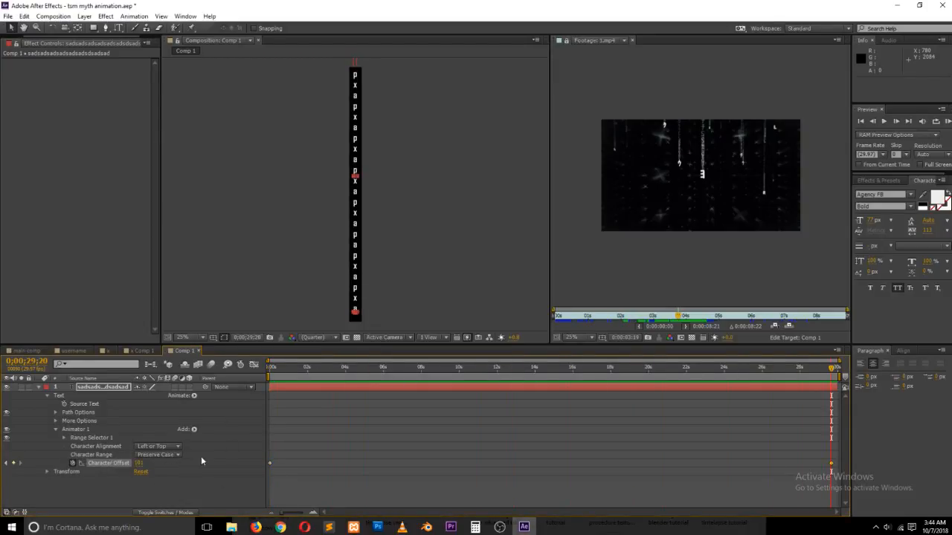
- Preview Comp 1's changing letters from the start and look over the x and x Comp 1 compositions
{"action": "key", "text": "Home"}
{"action": "key", "text": "KP_0"}
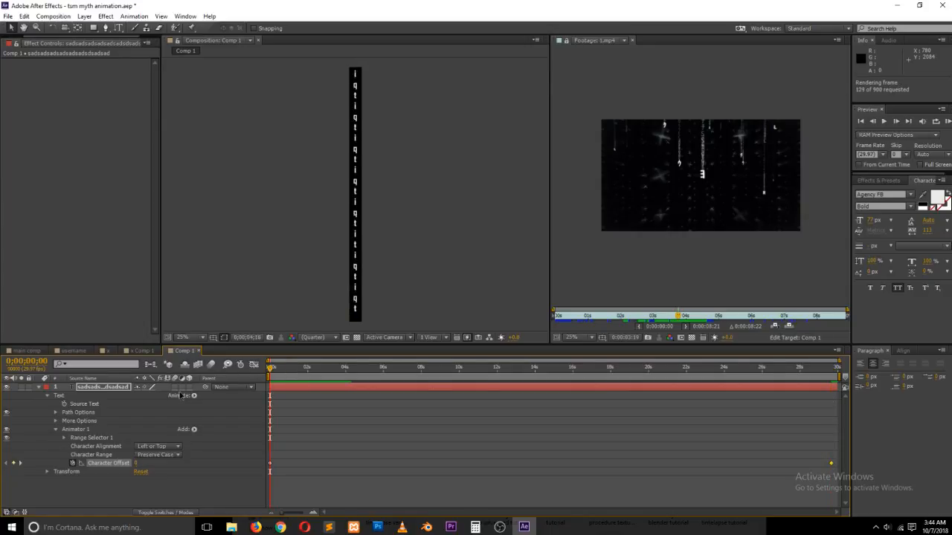
{"action": "key", "text": "space"}
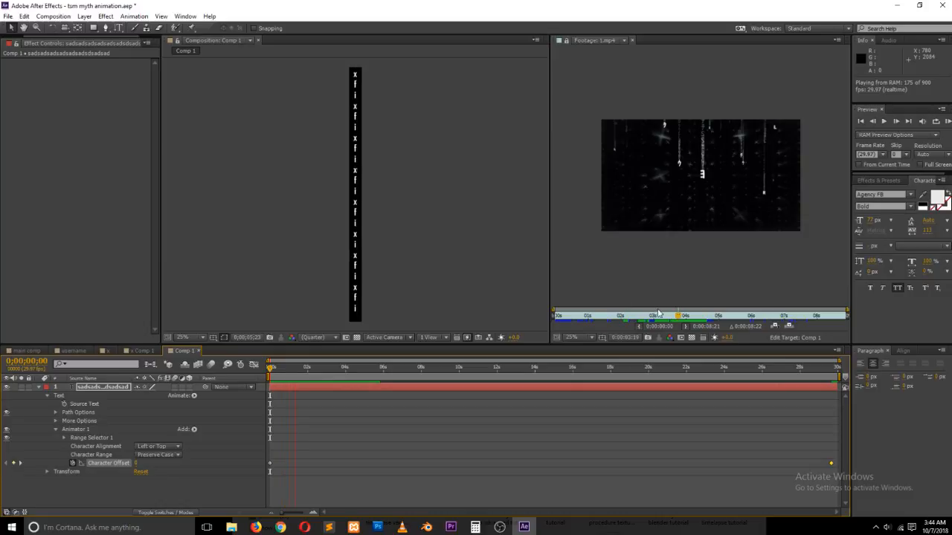
{"action": "key", "text": "space"}
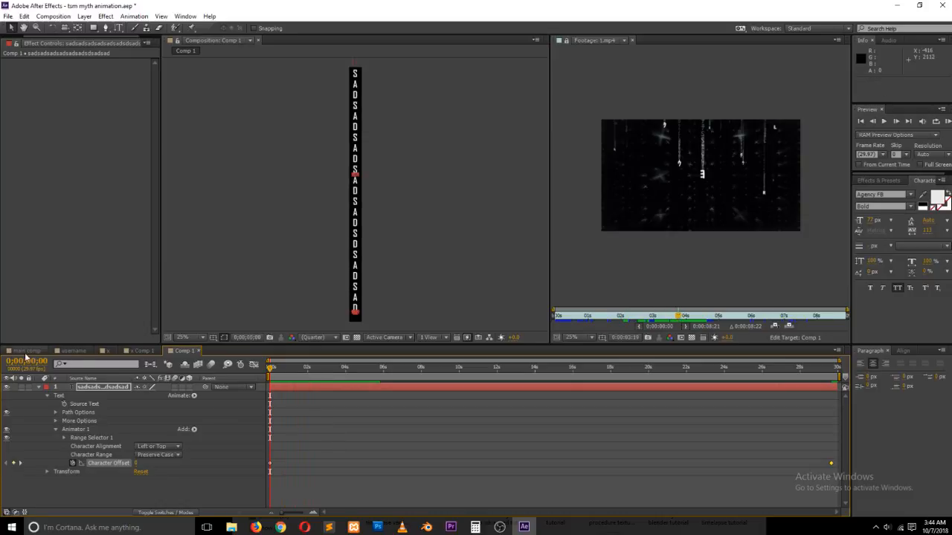
{"action": "left_click", "coordinate": [107, 351]}
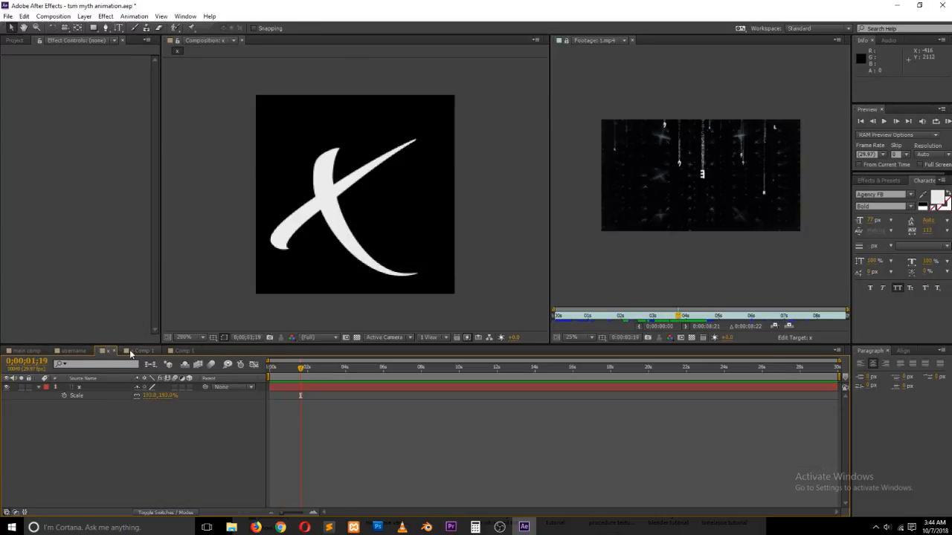
{"action": "left_click", "coordinate": [132, 348]}
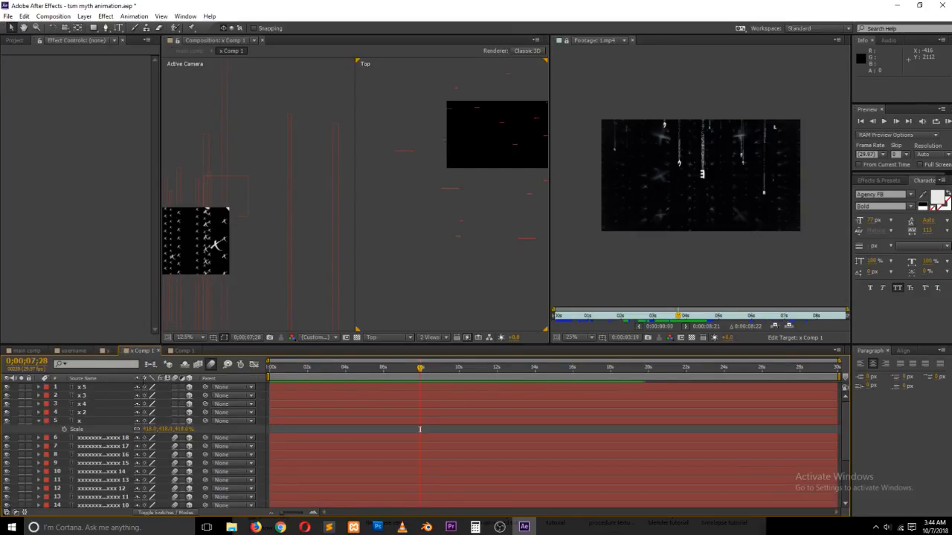
{"action": "left_click", "coordinate": [183, 350]}
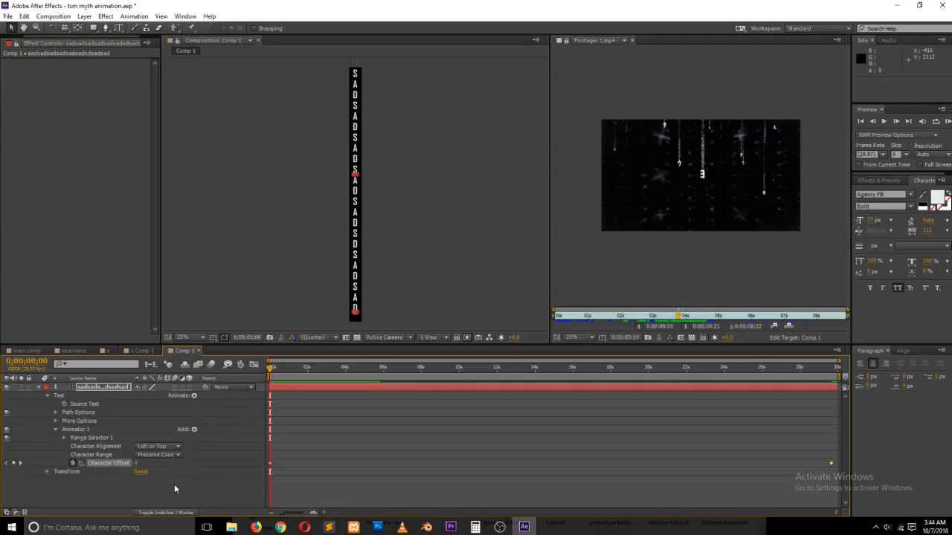
- Create a new composition named Comp 2, 1920 px wide and 1080 px high
{"action": "key", "text": "ctrl+k"}
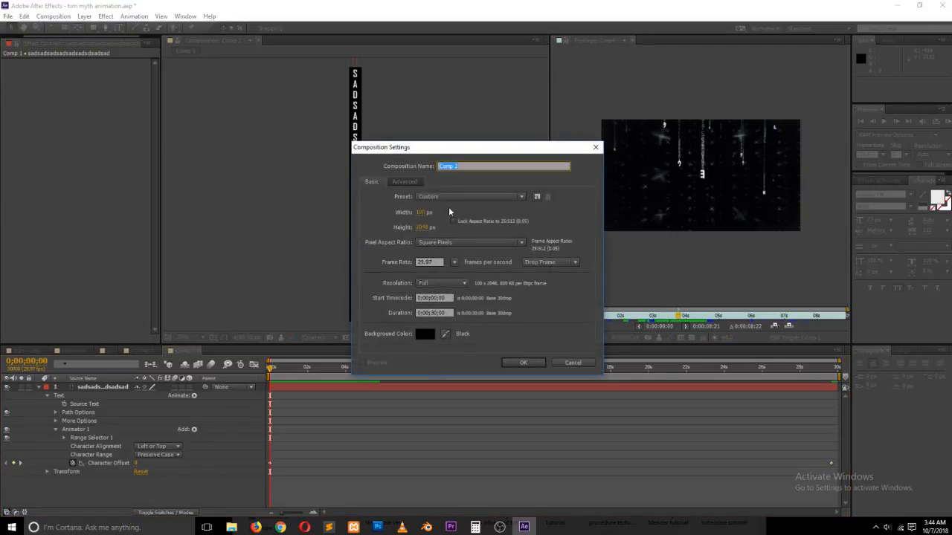
{"action": "left_click", "coordinate": [458, 196]}
{"action": "left_click", "coordinate": [424, 212]}
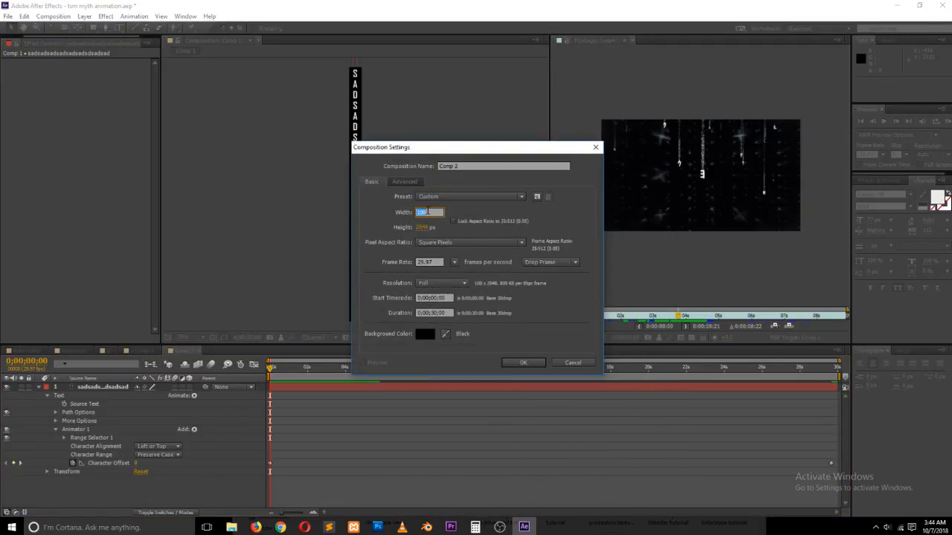
{"action": "type", "text": "19201080"}
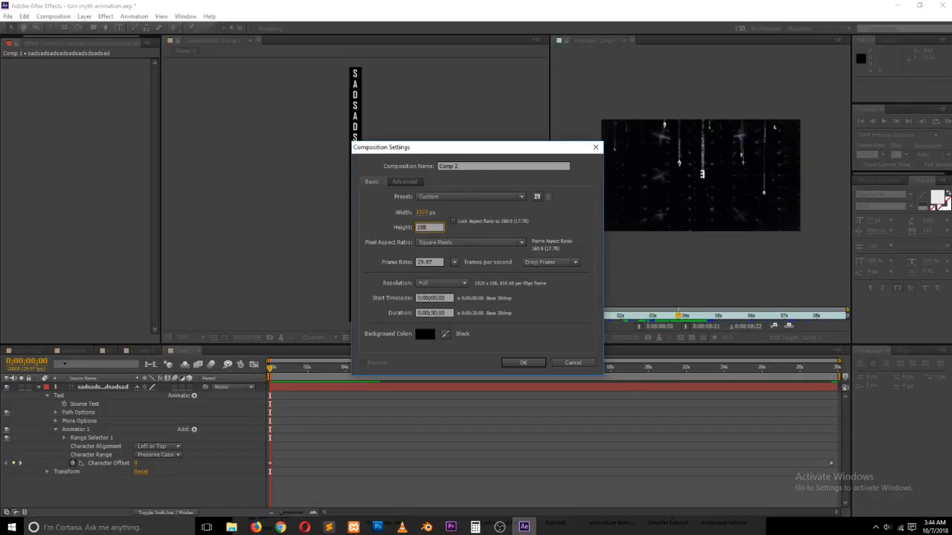
{"action": "left_click", "coordinate": [521, 362]}
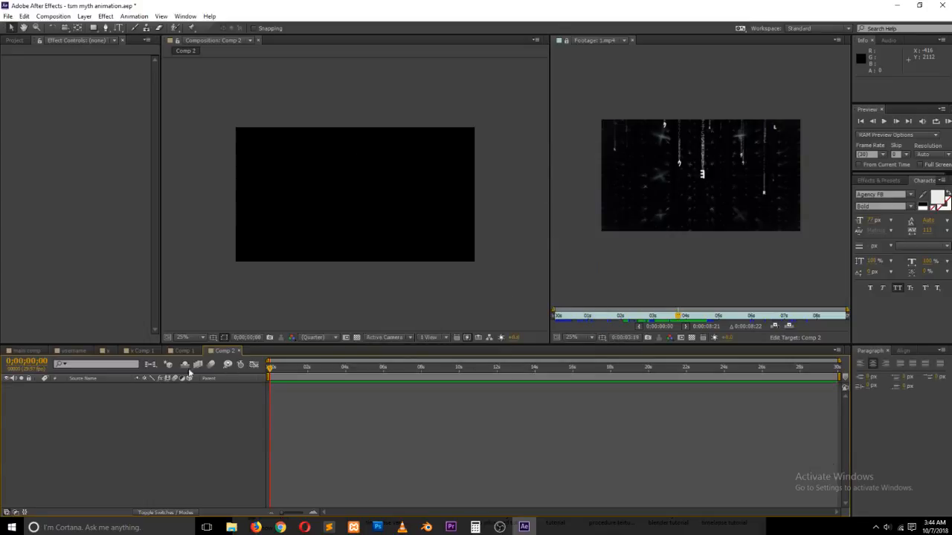
- Add Comp 1 as a layer in Comp 2 and place the letter column at position 160, -88
{"action": "left_click", "coordinate": [15, 40]}
{"action": "left_click", "coordinate": [23, 138]}
{"action": "left_click", "coordinate": [22, 147]}
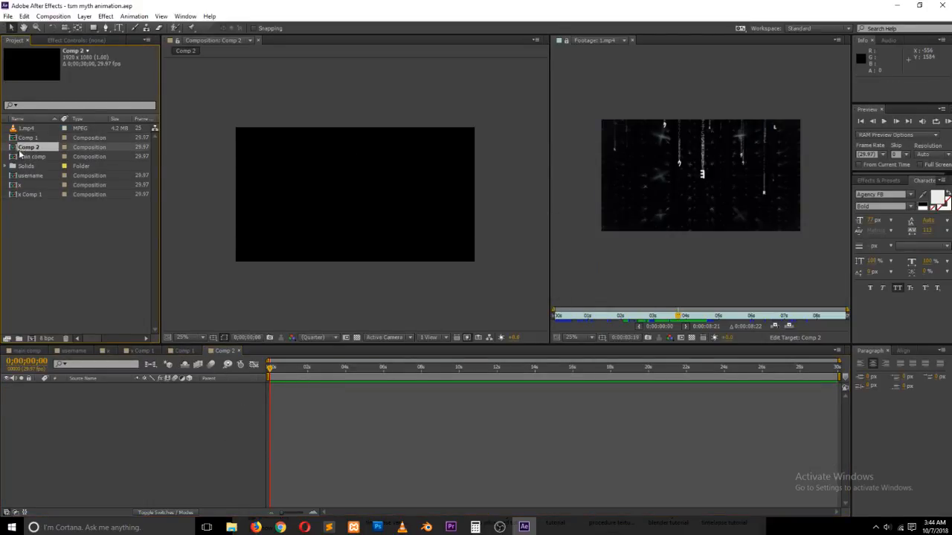
{"action": "left_click_drag", "start_coordinate": [23, 138], "coordinate": [116, 421]}
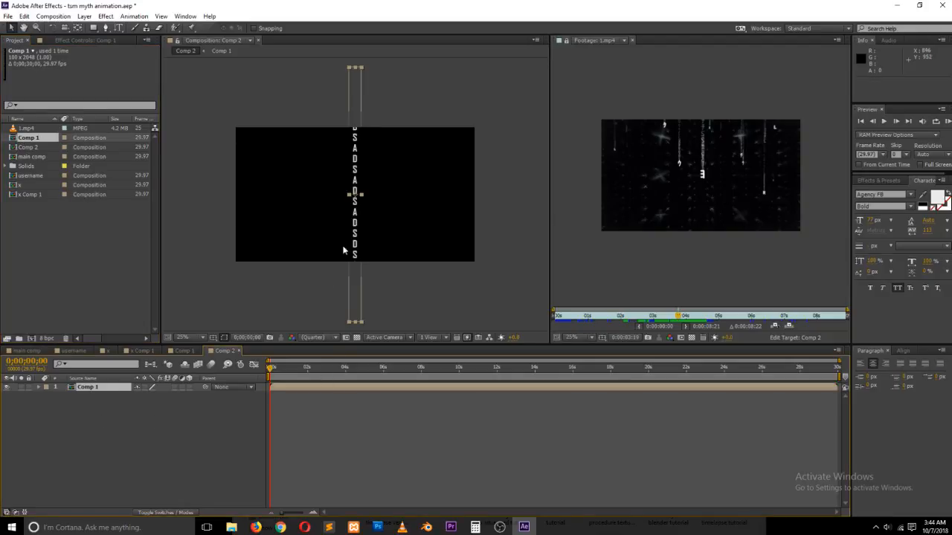
{"action": "left_click_drag", "start_coordinate": [344, 251], "coordinate": [244, 235]}
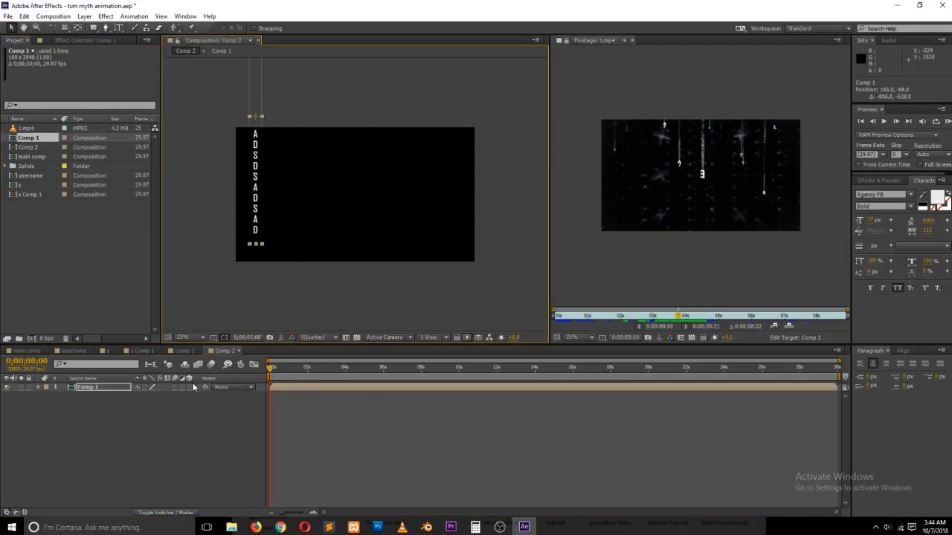
- Make the Comp 1 layer in Comp 2 3D and move its anchor point down to the bottom end of the letter column
{"action": "left_click", "coordinate": [190, 386]}
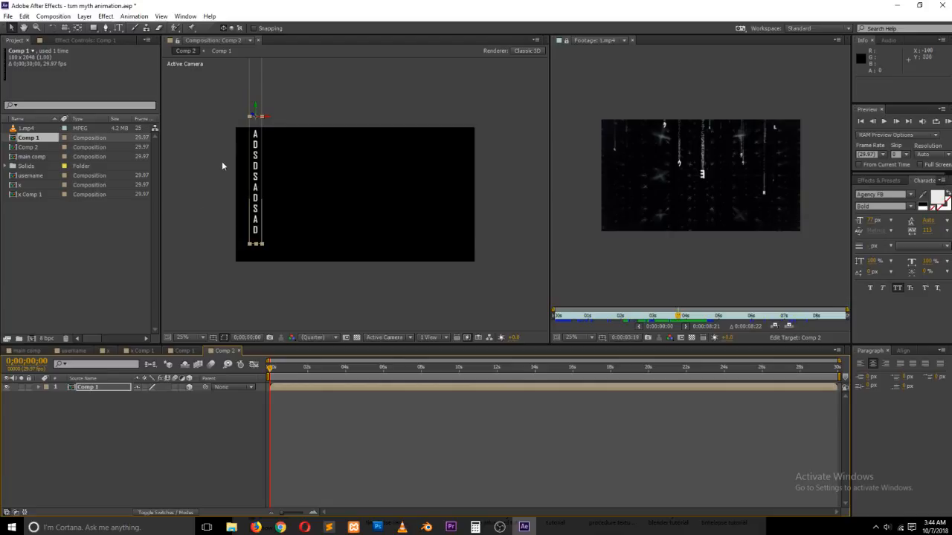
{"action": "key", "text": "y"}
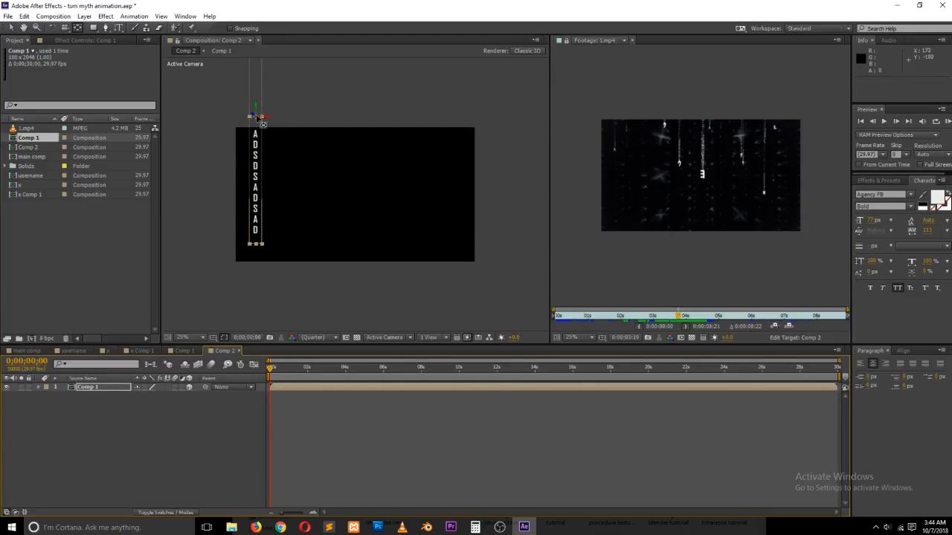
{"action": "left_click_drag", "start_coordinate": [255, 117], "coordinate": [256, 232]}
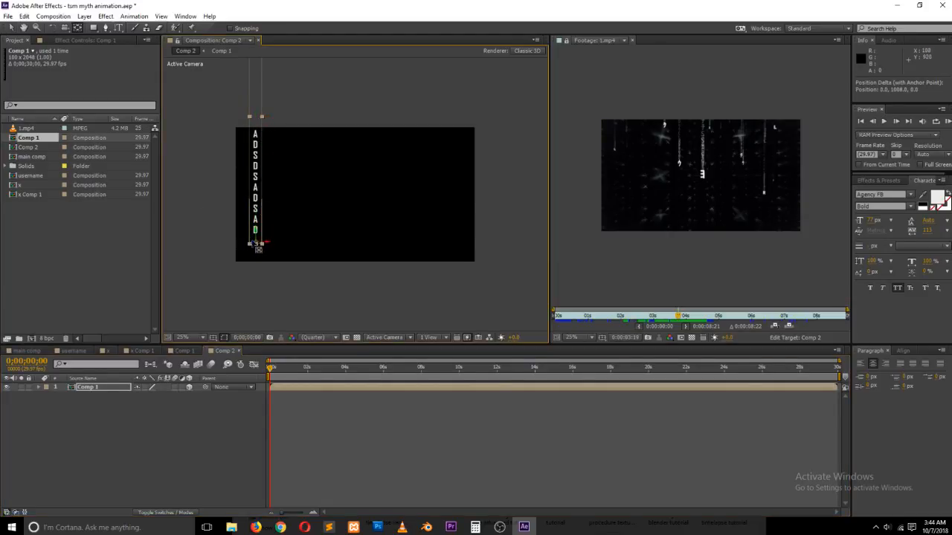
{"action": "key", "text": "v"}
{"action": "left_click", "coordinate": [308, 273]}
{"action": "left_click", "coordinate": [252, 226]}
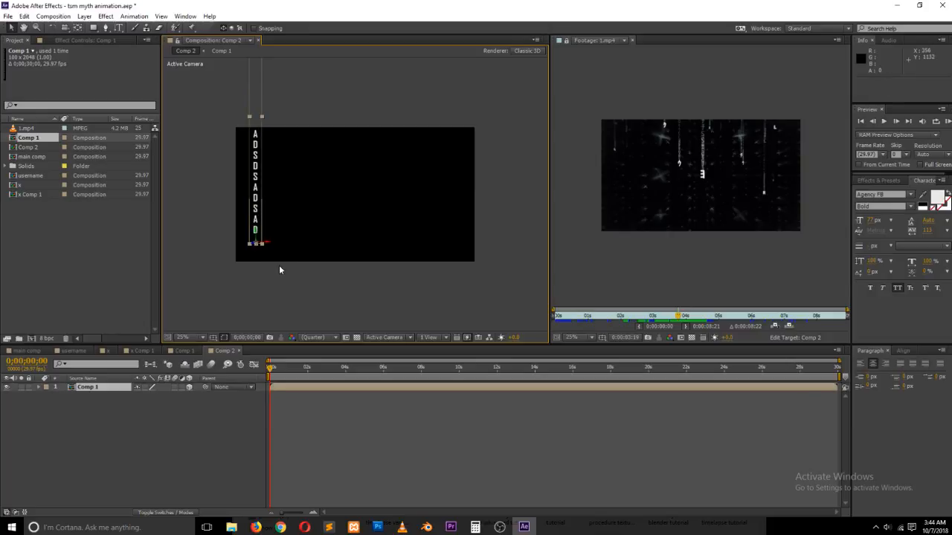
{"action": "left_click_drag", "start_coordinate": [273, 379], "coordinate": [357, 379]}
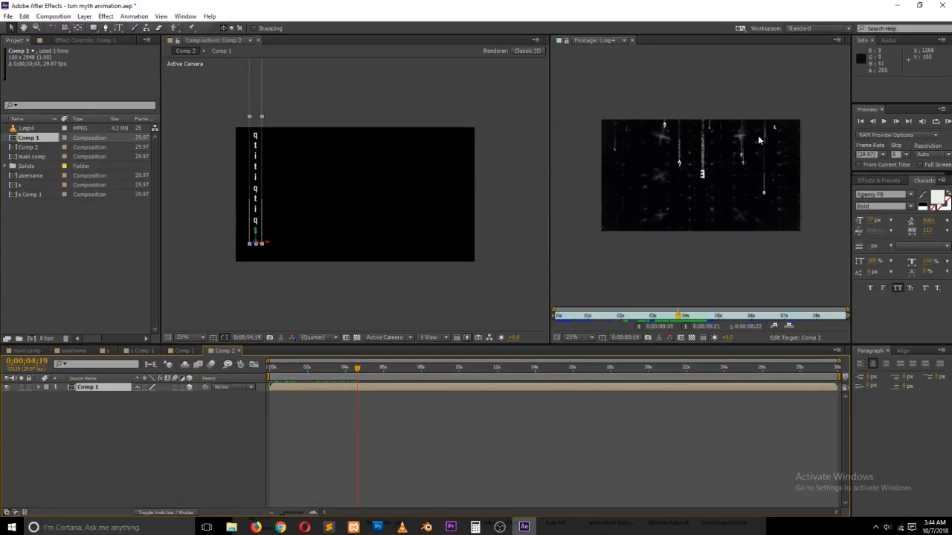
- Apply the Linear Wipe effect to the text layer in Comp 1
{"action": "left_click", "coordinate": [183, 351]}
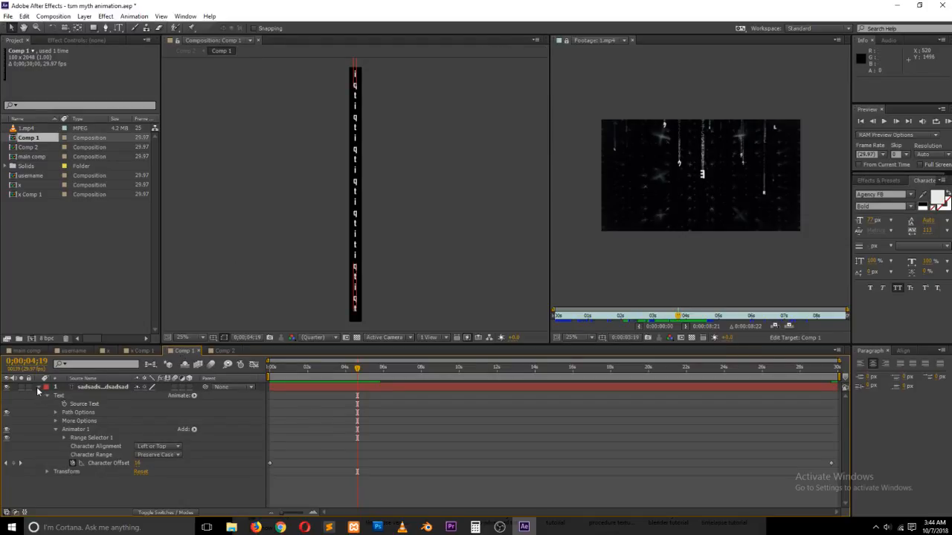
{"action": "left_click", "coordinate": [878, 180]}
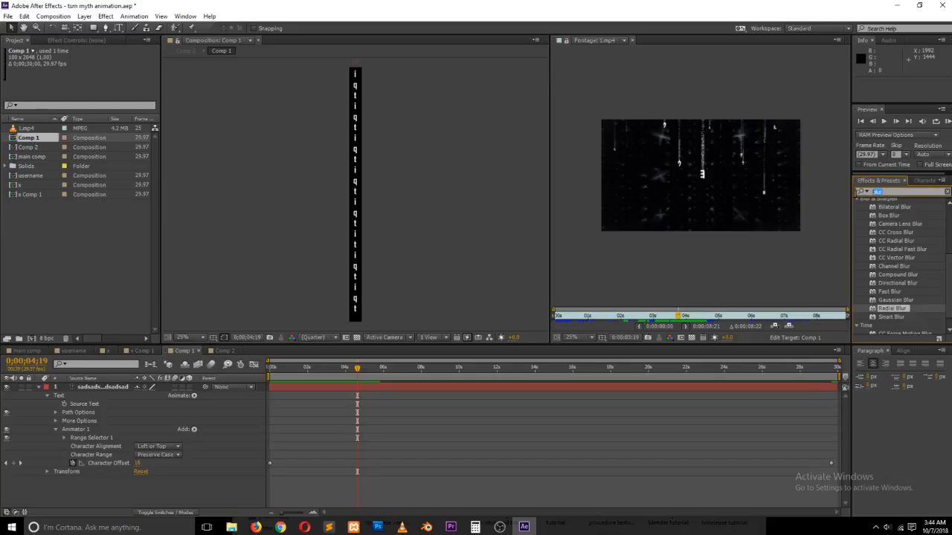
{"action": "type", "text": "linea"}
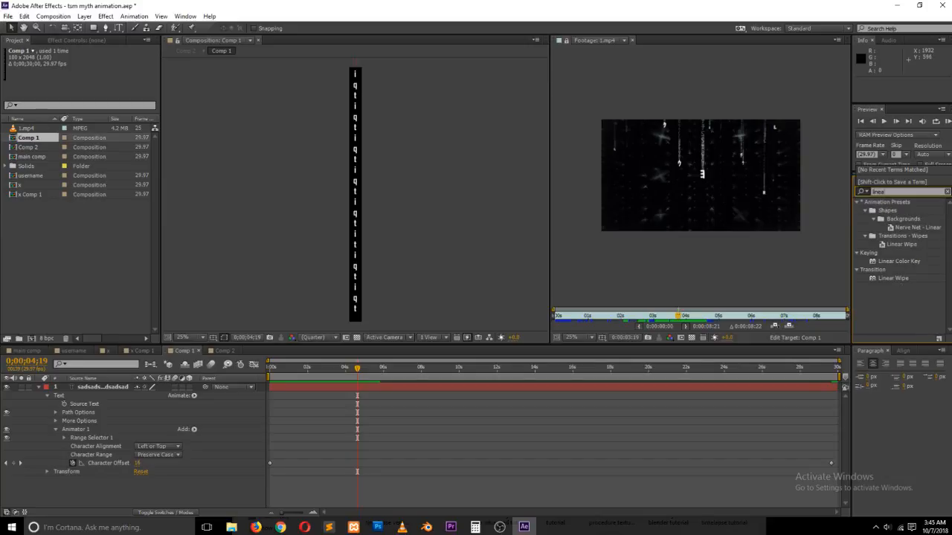
{"action": "left_click", "coordinate": [898, 280]}
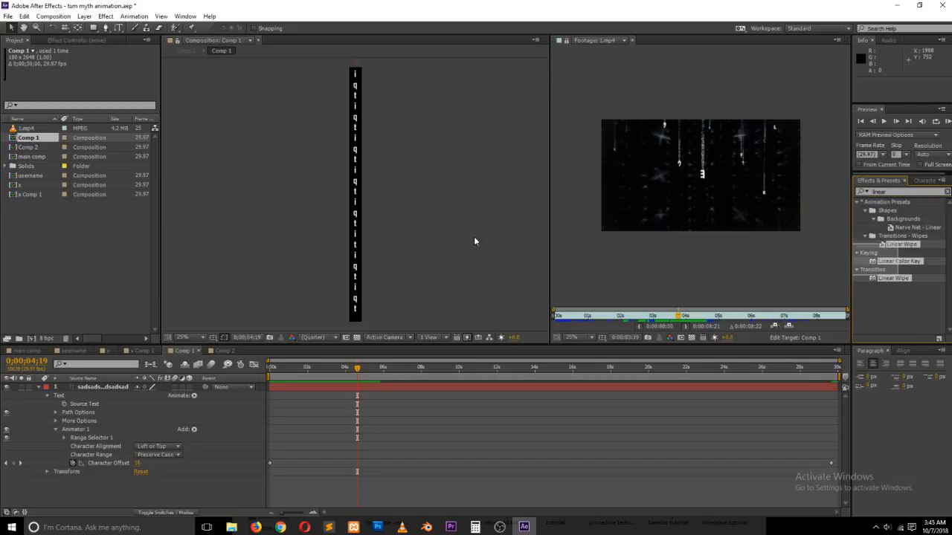
{"action": "left_click_drag", "start_coordinate": [904, 281], "coordinate": [107, 386]}
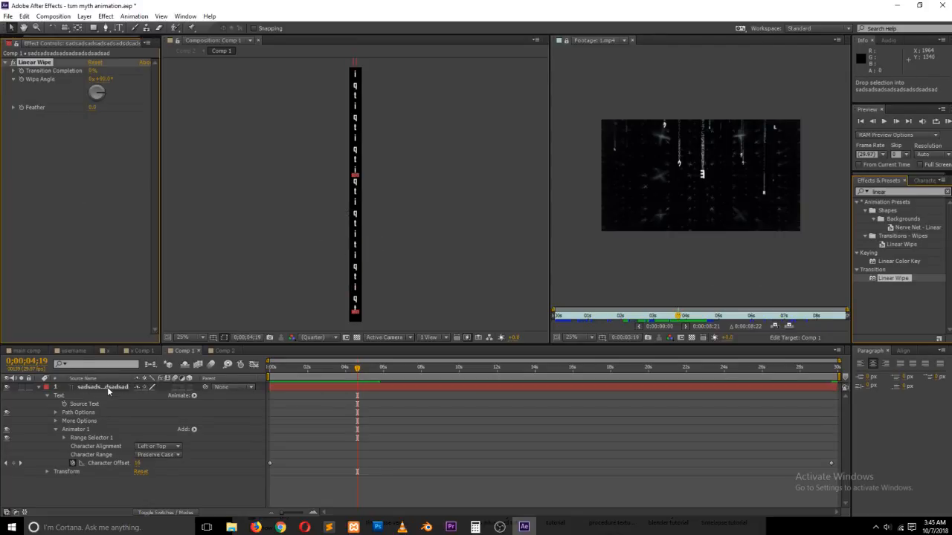
- Set the Linear Wipe to about 48% transition completion, a 180° wipe angle and a feather of about 1097
{"action": "left_click", "coordinate": [114, 74]}
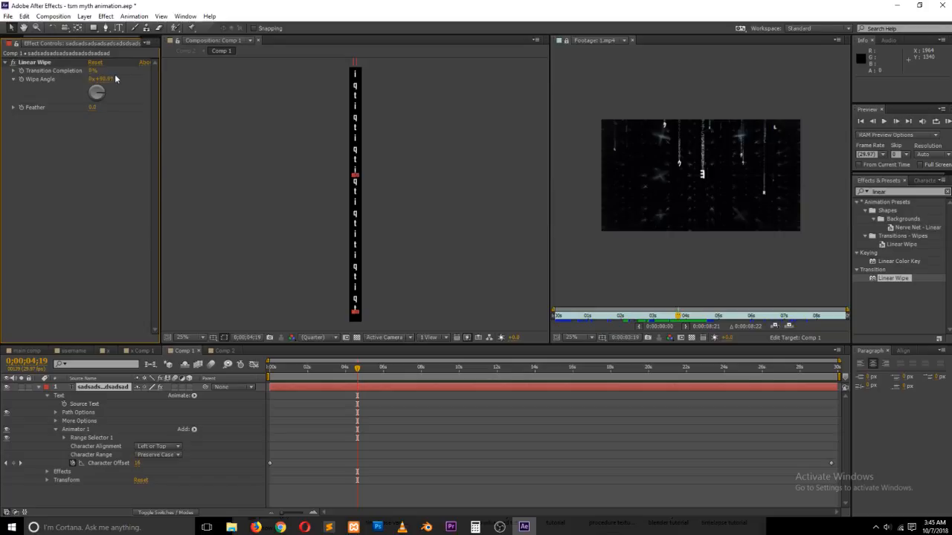
{"action": "left_click_drag", "start_coordinate": [90, 73], "coordinate": [157, 79]}
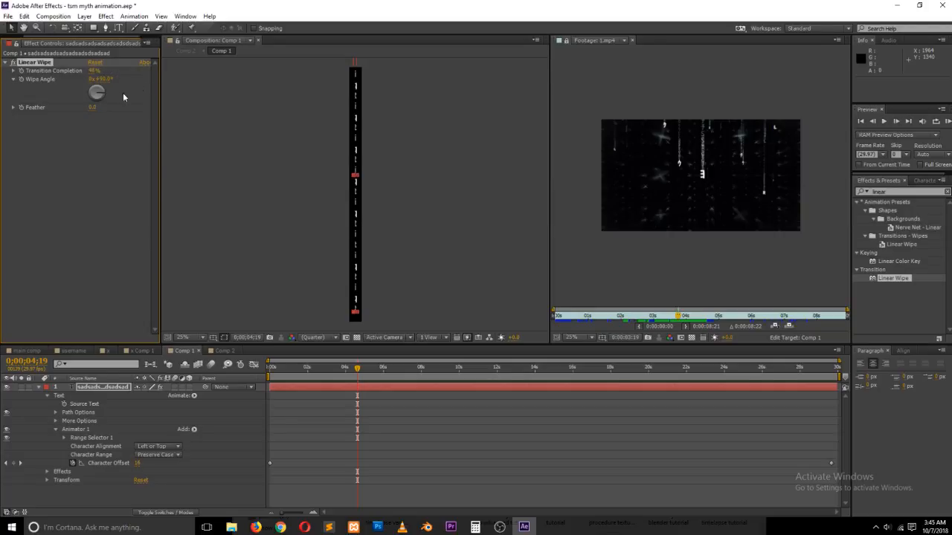
{"action": "left_click", "coordinate": [107, 79]}
{"action": "left_click", "coordinate": [95, 148]}
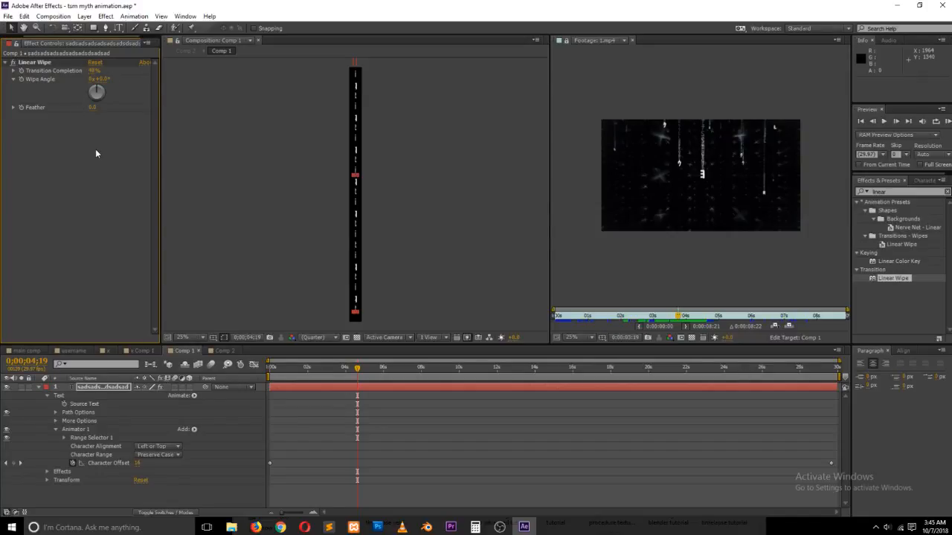
{"action": "left_click", "coordinate": [104, 79]}
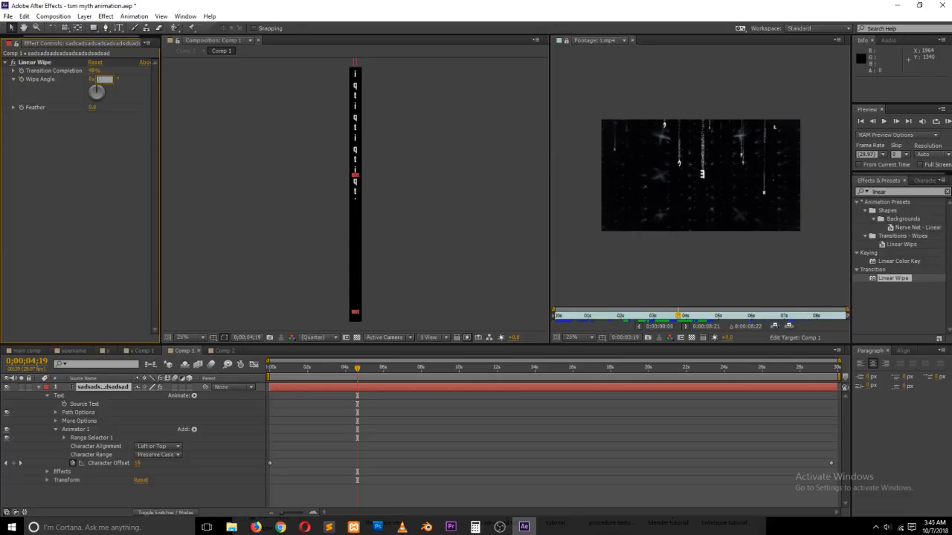
{"action": "left_click", "coordinate": [103, 134]}
{"action": "left_click_drag", "start_coordinate": [91, 108], "coordinate": [95, 107]}
{"action": "left_click", "coordinate": [95, 107]}
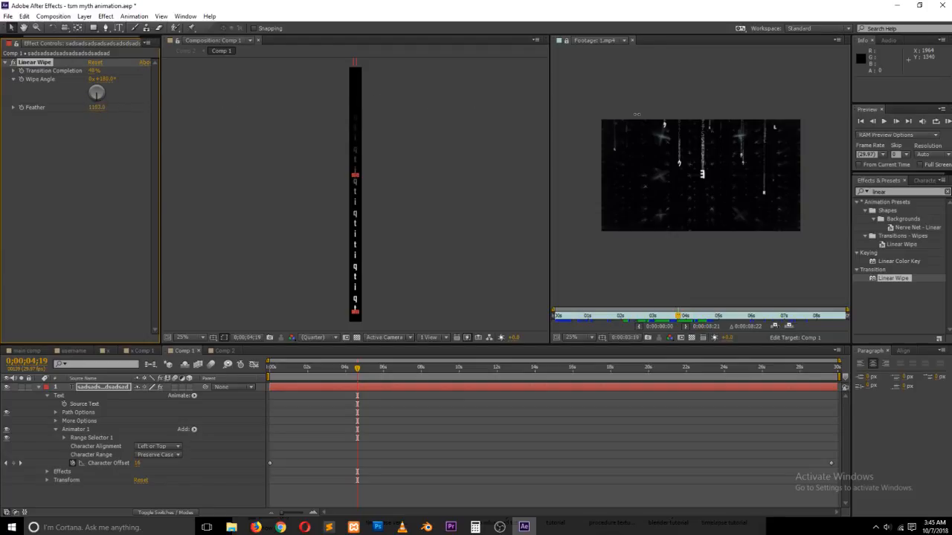
{"action": "left_click", "coordinate": [457, 422]}
{"action": "left_click", "coordinate": [107, 386]}
{"action": "key", "text": "t"}
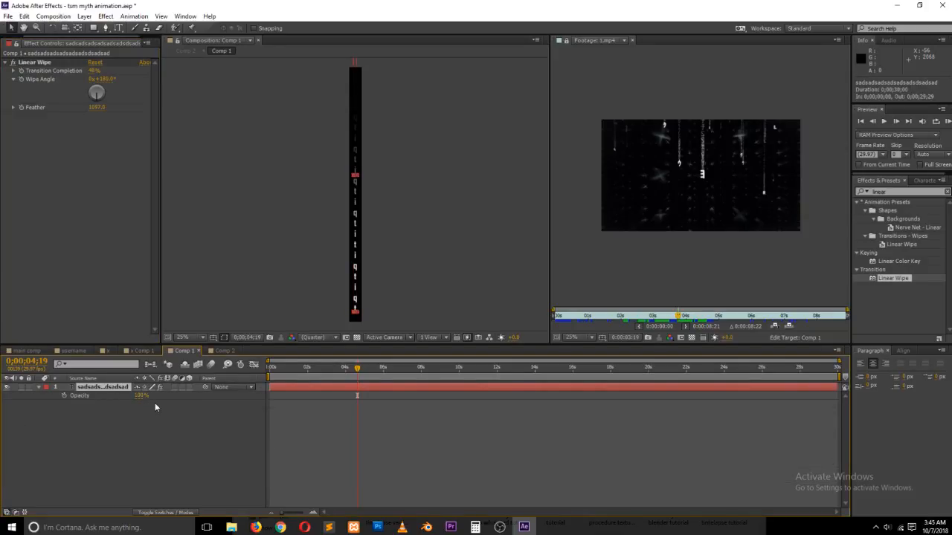
- Add a Box Blur to the text layer with vertical blur dimensions and a blur radius of about 9
{"action": "left_click", "coordinate": [902, 192]}
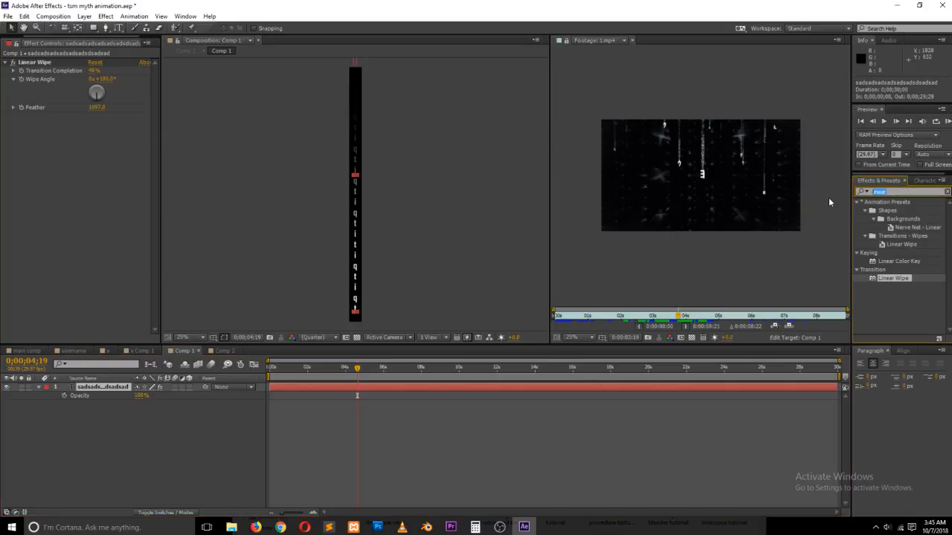
{"action": "type", "text": "blur"}
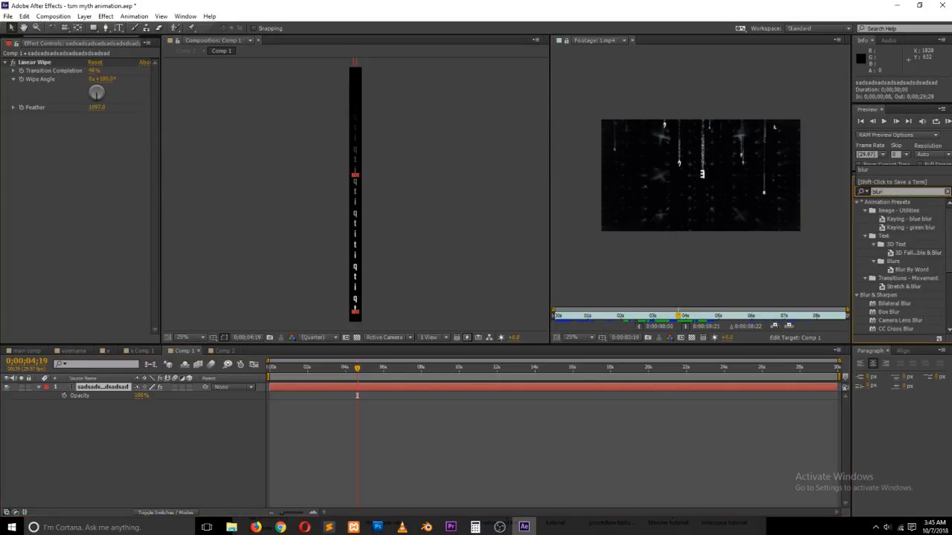
{"action": "left_click_drag", "start_coordinate": [880, 313], "coordinate": [102, 192]}
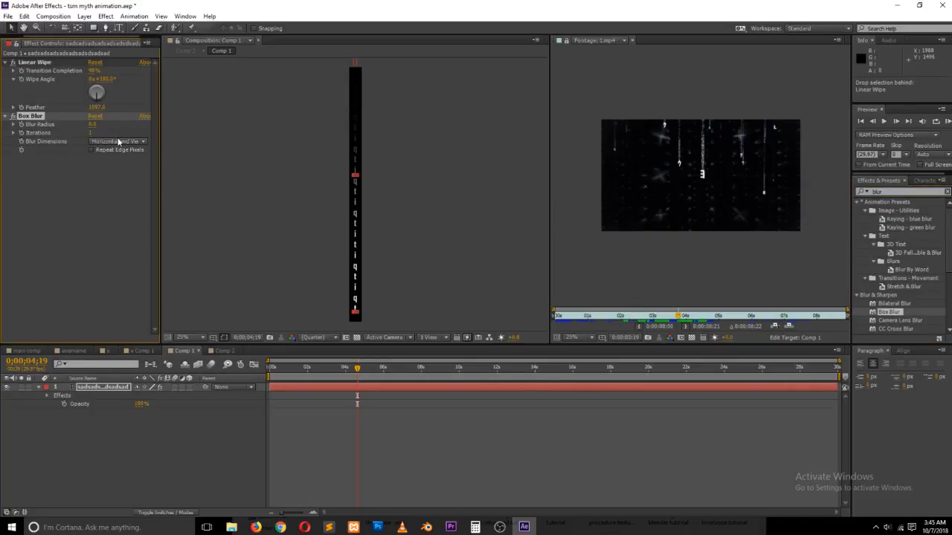
{"action": "left_click", "coordinate": [118, 141]}
{"action": "left_click", "coordinate": [117, 172]}
{"action": "mouse_move", "coordinate": [90, 127]}
{"action": "left_mouse_down"}
{"action": "mouse_move", "coordinate": [111, 125]}
{"action": "mouse_move", "coordinate": [102, 125]}
{"action": "left_mouse_up"}
{"action": "left_click", "coordinate": [124, 183]}
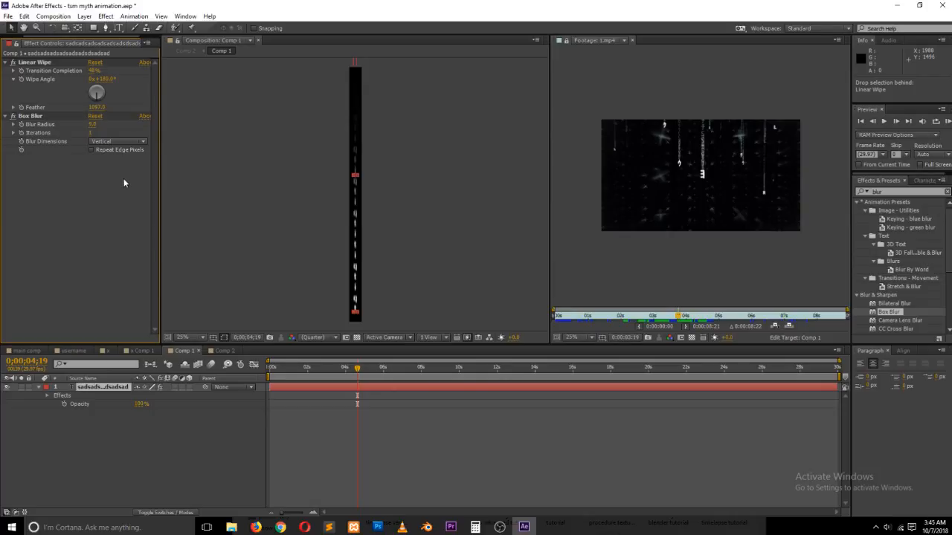
- Add Comp 2 to the main comp above Camera 1 and hide the adjustment layer
{"action": "left_click", "coordinate": [273, 367]}
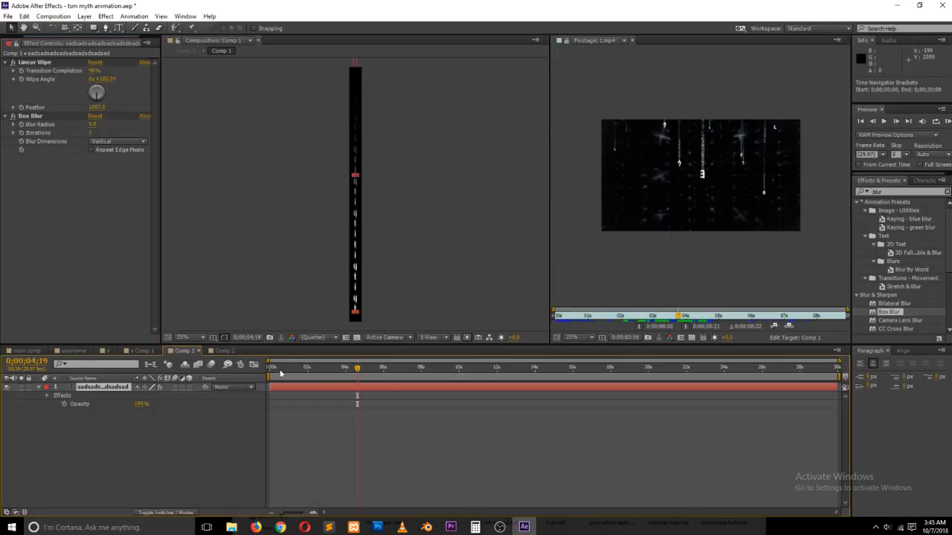
{"action": "left_click", "coordinate": [139, 351]}
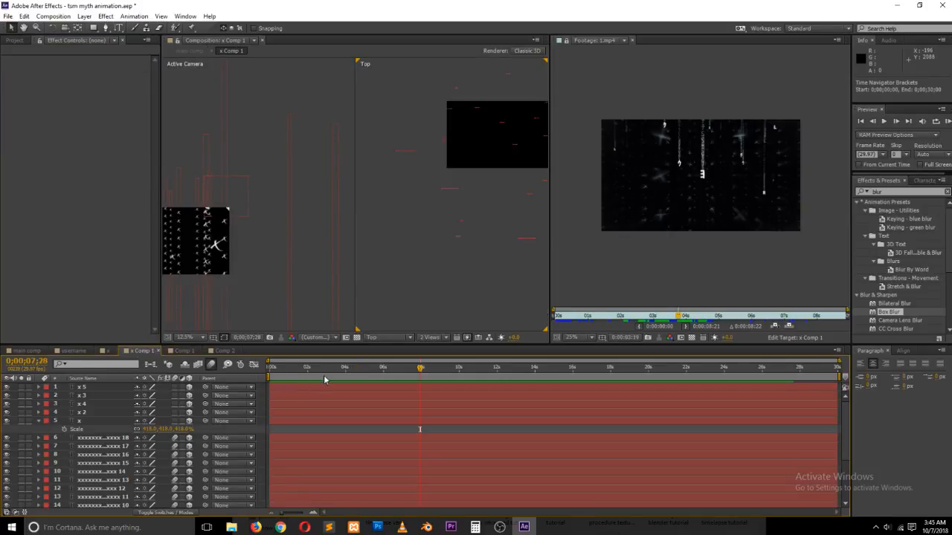
{"action": "left_click", "coordinate": [23, 350]}
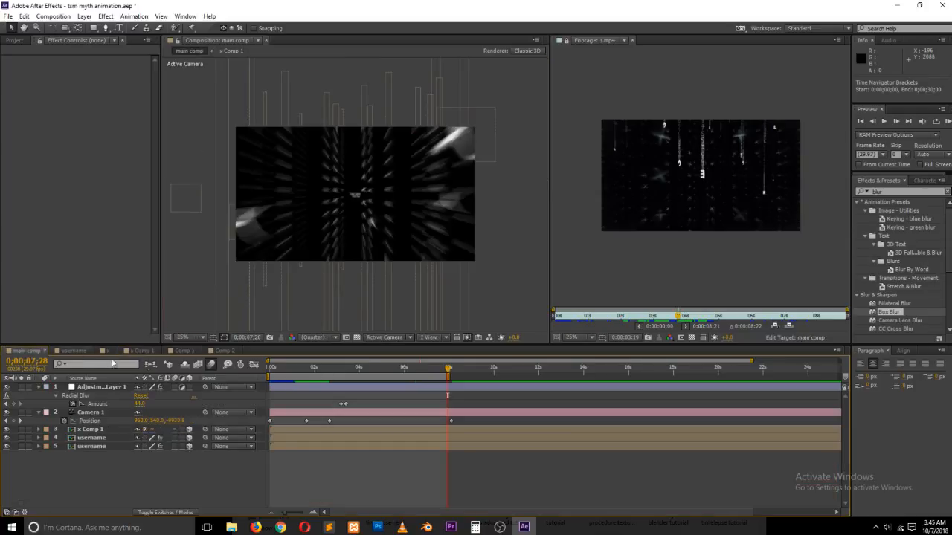
{"action": "left_click", "coordinate": [14, 41]}
{"action": "left_click", "coordinate": [25, 149]}
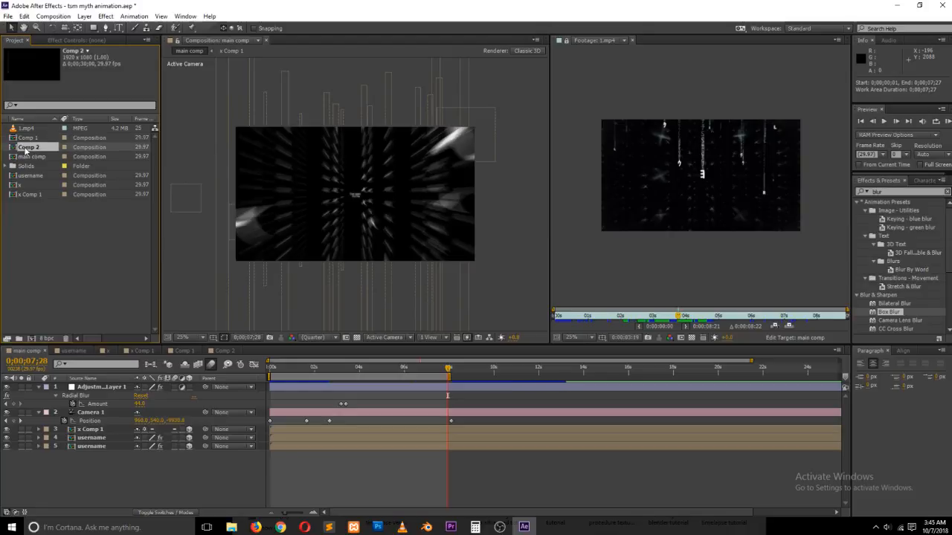
{"action": "left_click_drag", "start_coordinate": [33, 153], "coordinate": [104, 415]}
{"action": "left_click", "coordinate": [7, 388]}
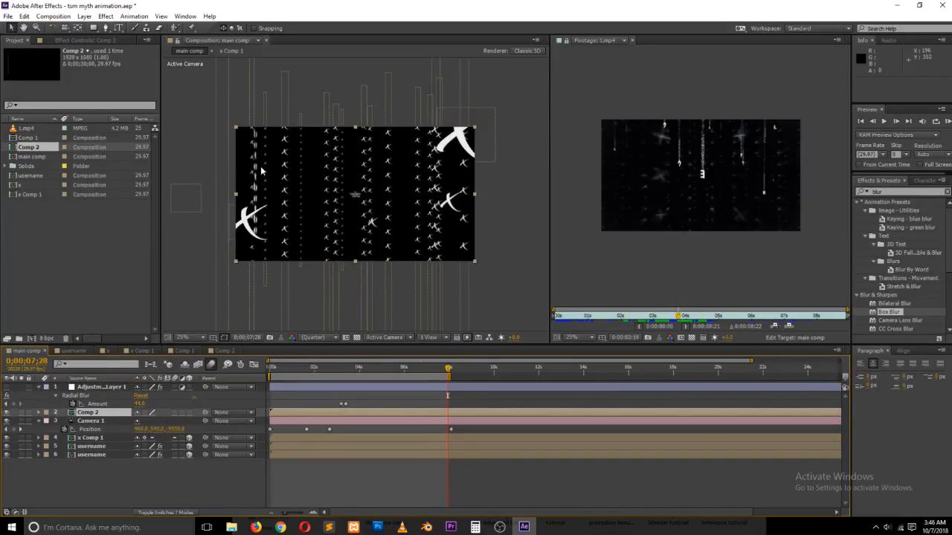
- Make the Comp 2 layer 3D with collapsed transformations and move it along Z to position 960, 540, -2564
{"action": "left_click", "coordinate": [189, 413]}
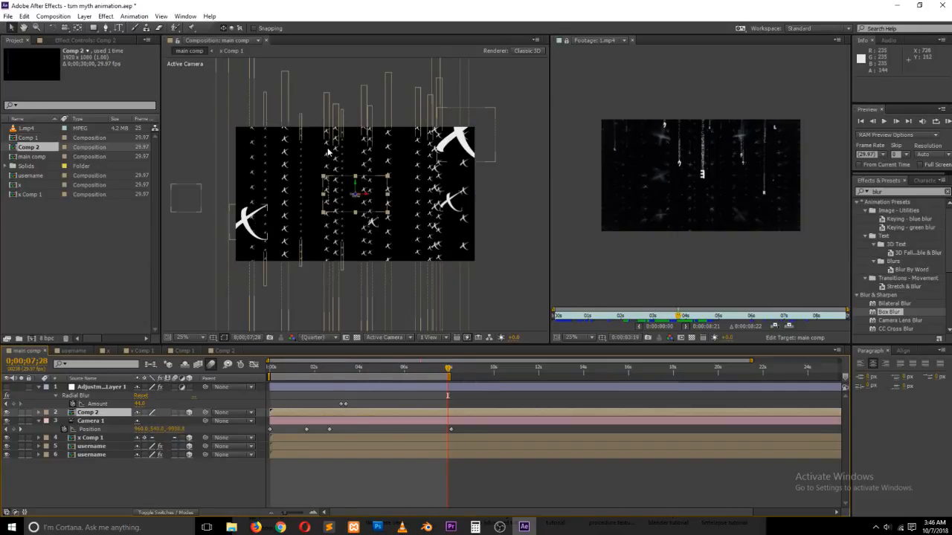
{"action": "left_click", "coordinate": [145, 413]}
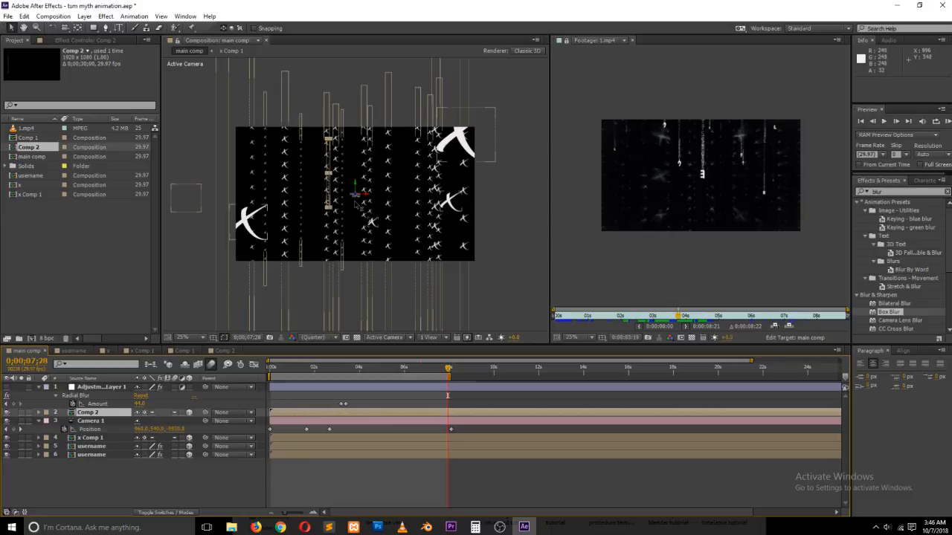
{"action": "left_click_drag", "start_coordinate": [328, 213], "coordinate": [534, 28]}
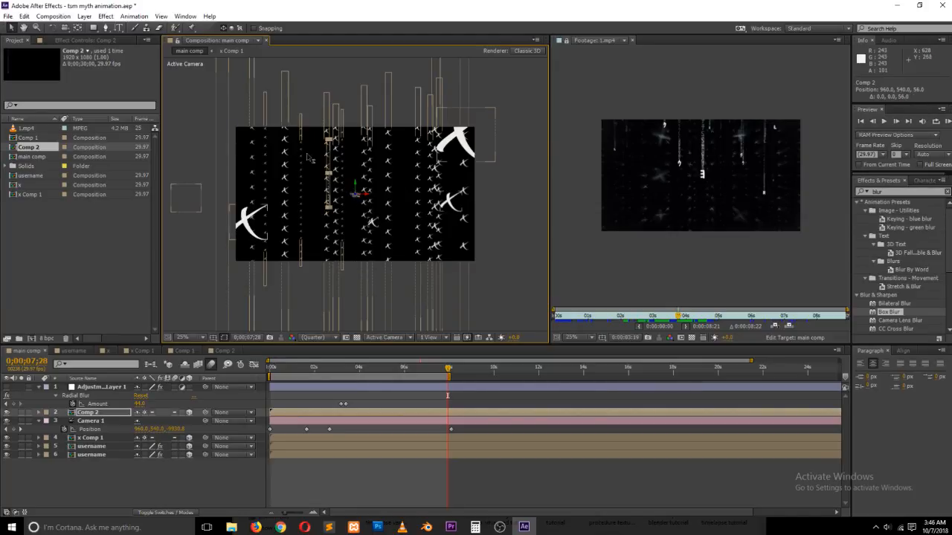
{"action": "left_click_drag", "start_coordinate": [364, 162], "coordinate": [479, 4]}
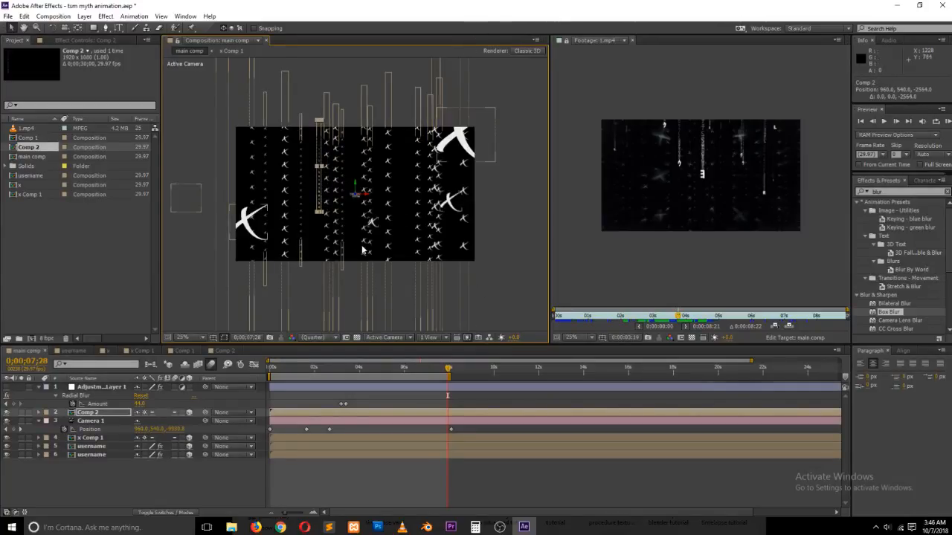
- Scrub through Comp 2 to check the letter column, and set the text's Box Blur radius to 12 in Comp 1
{"action": "left_click", "coordinate": [225, 350]}
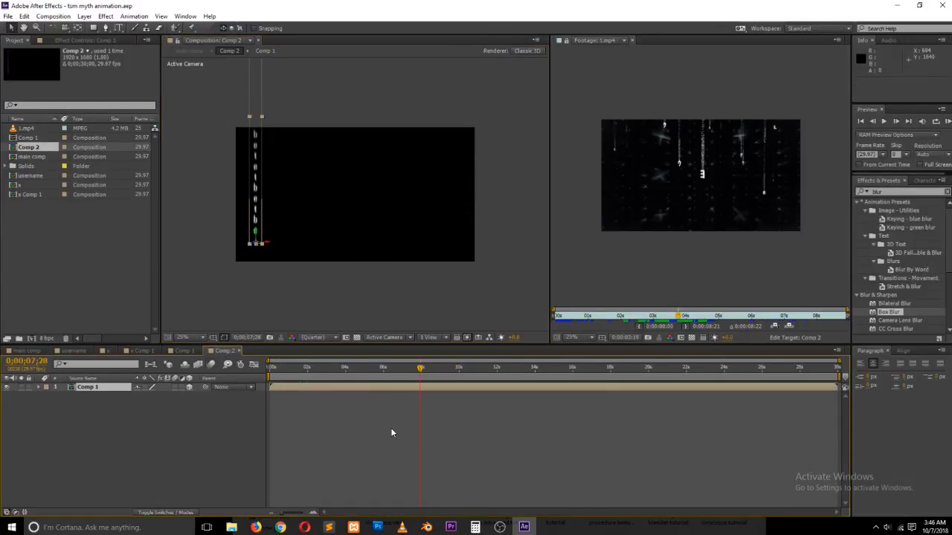
{"action": "left_click", "coordinate": [306, 368]}
{"action": "left_click_drag", "start_coordinate": [296, 375], "coordinate": [608, 379]}
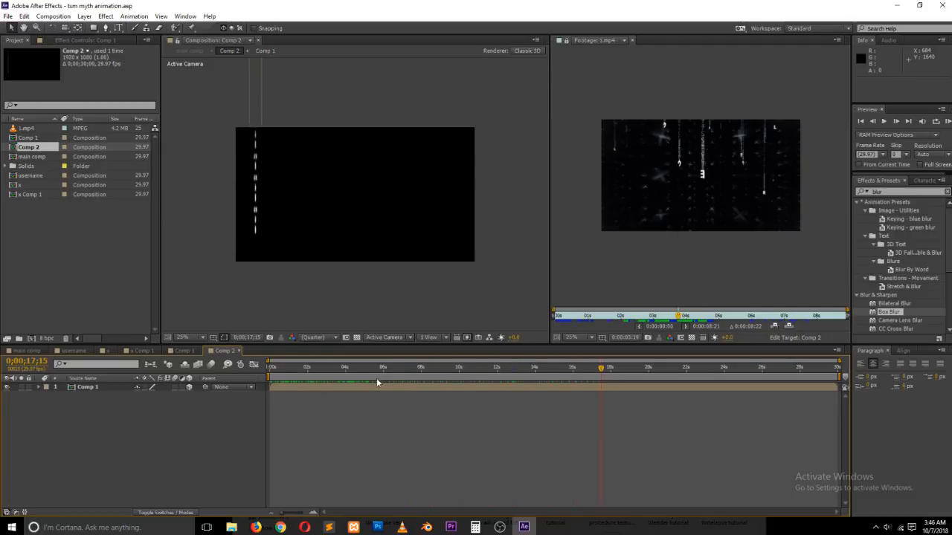
{"action": "left_click", "coordinate": [339, 379]}
{"action": "left_click", "coordinate": [184, 350]}
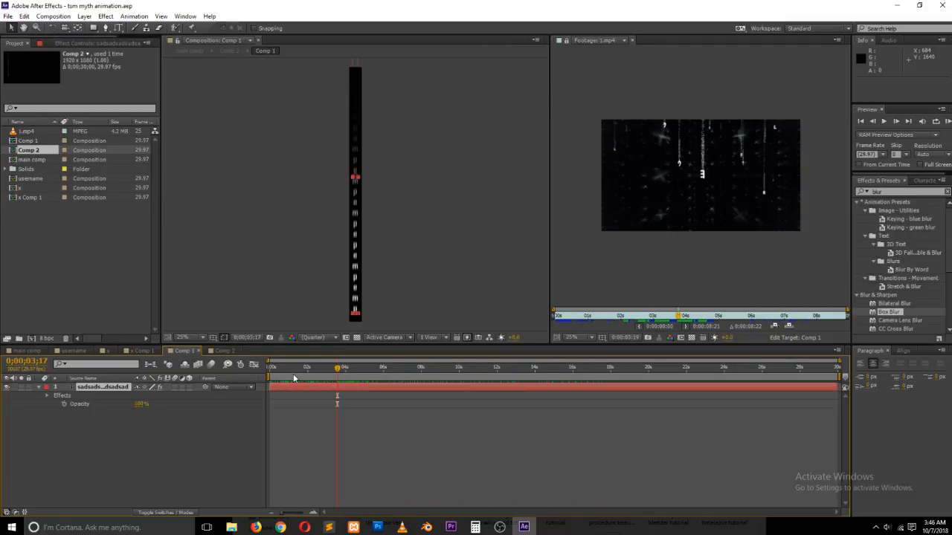
{"action": "left_click", "coordinate": [272, 371]}
{"action": "left_click", "coordinate": [300, 389]}
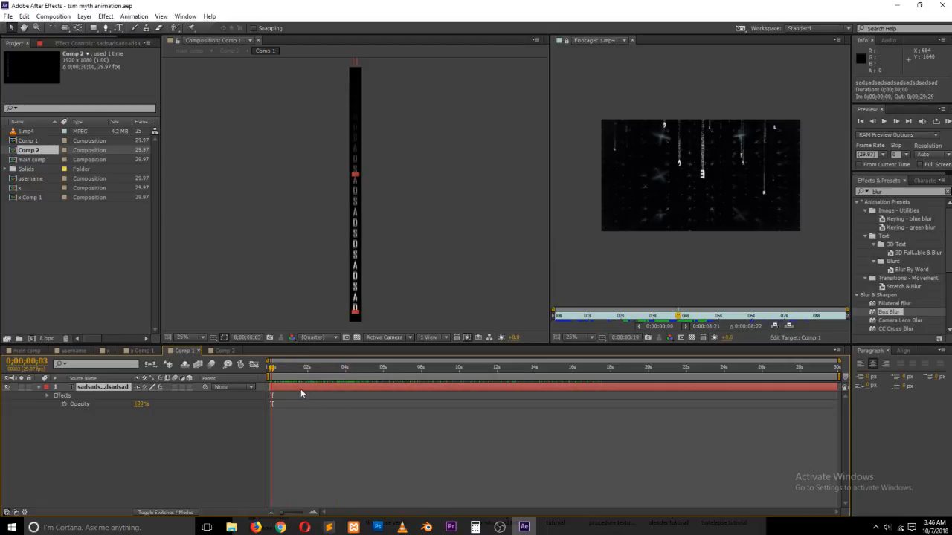
{"action": "left_click", "coordinate": [93, 42]}
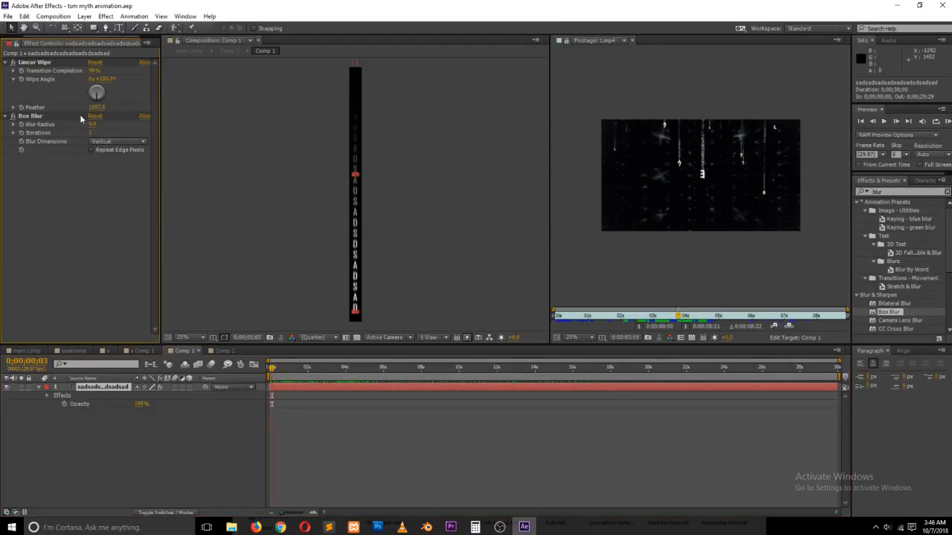
{"action": "left_click_drag", "start_coordinate": [92, 125], "coordinate": [90, 124]}
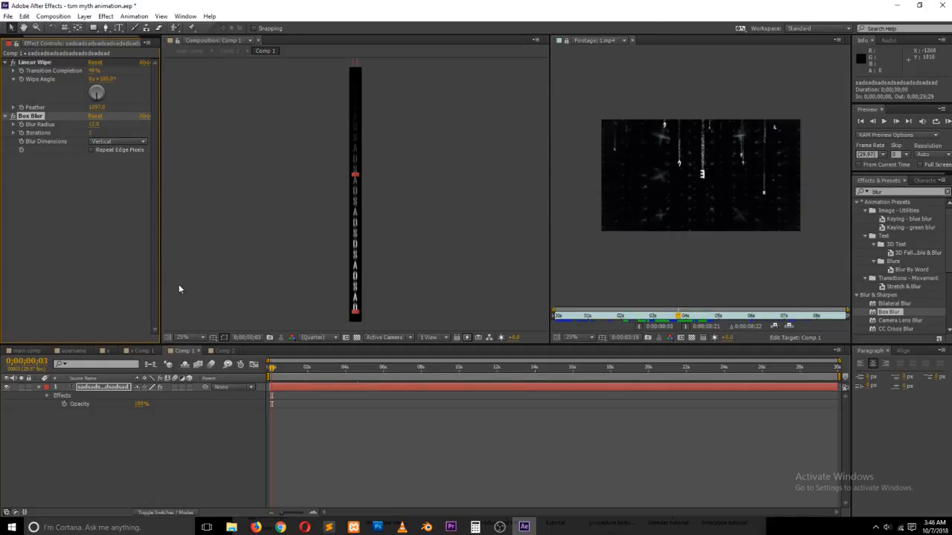
- Duplicate the letter-column text layer in Comp 1 and delete the Box Blur effect from the original
{"action": "left_click", "coordinate": [112, 391]}
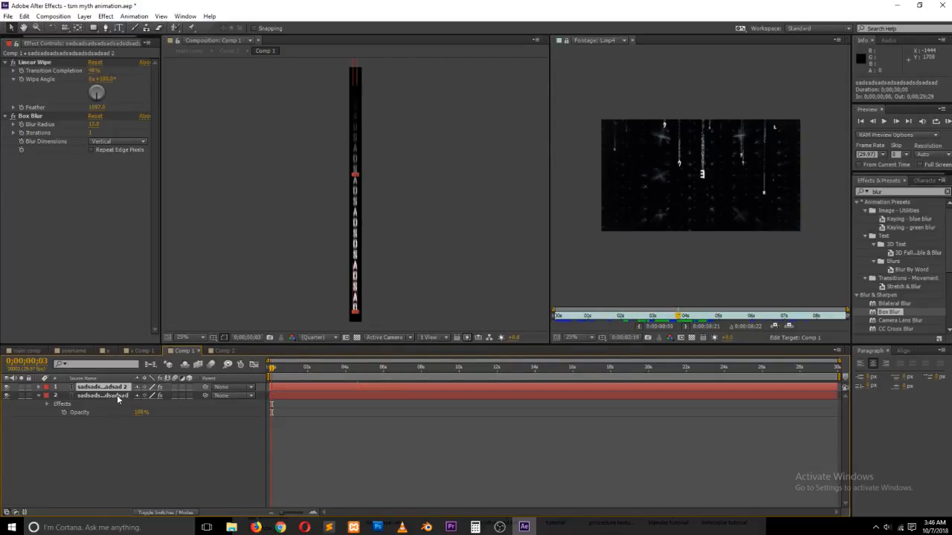
{"action": "key", "text": "ctrl+d"}
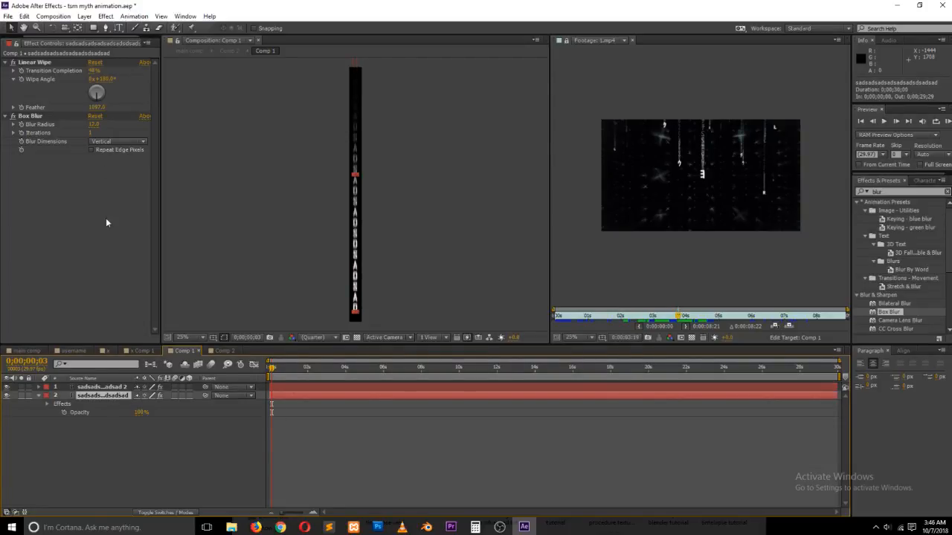
{"action": "left_click", "coordinate": [36, 114]}
{"action": "key", "text": "Delete"}
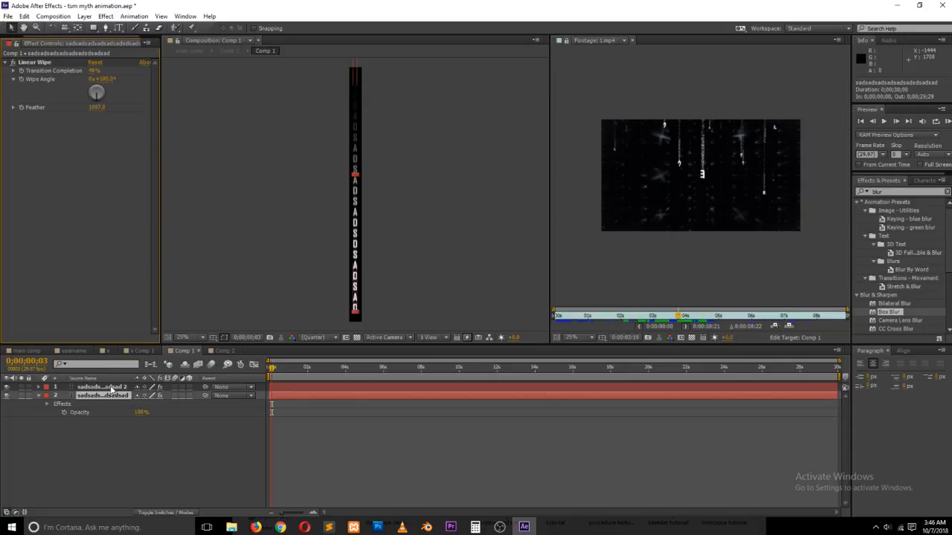
- Set the Box Blur radius of the duplicated text layer to 24
{"action": "left_click", "coordinate": [111, 388]}
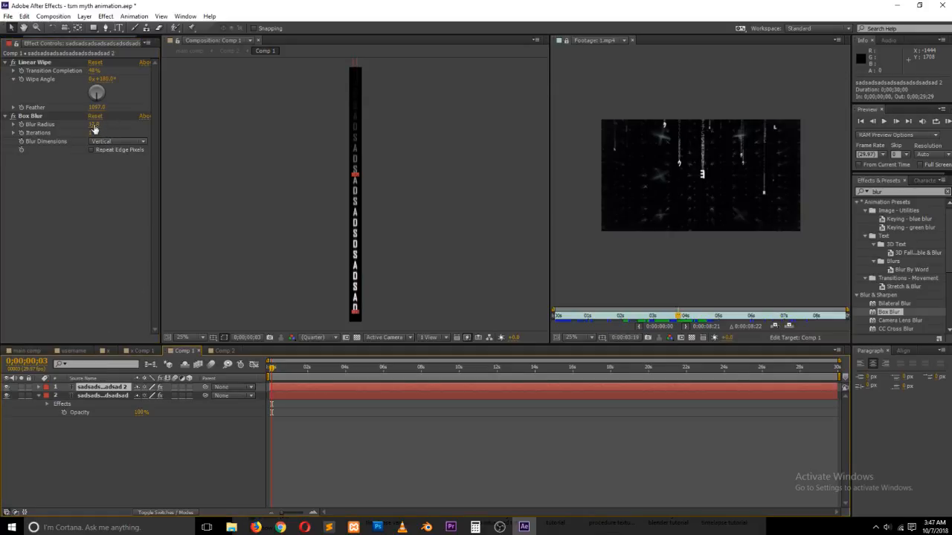
{"action": "left_click_drag", "start_coordinate": [97, 125], "coordinate": [101, 121]}
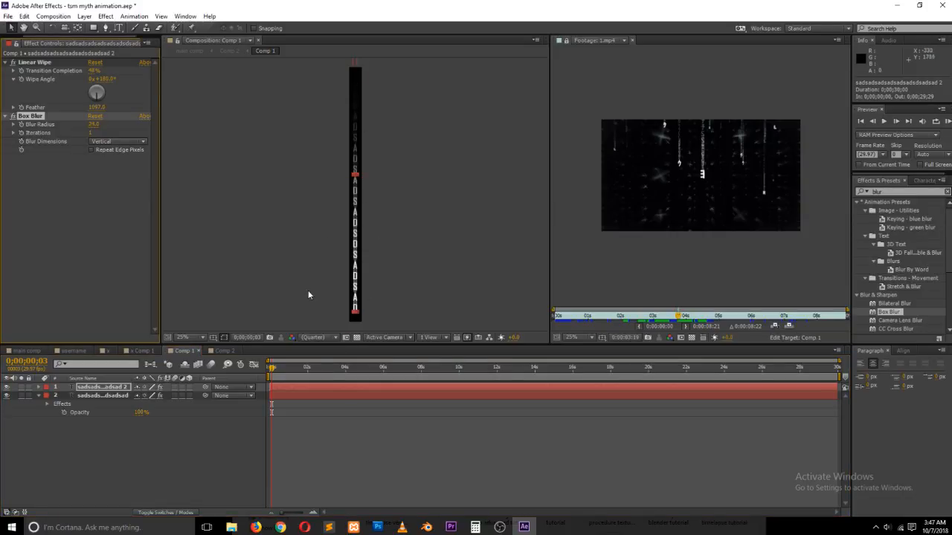
{"action": "left_click", "coordinate": [377, 402]}
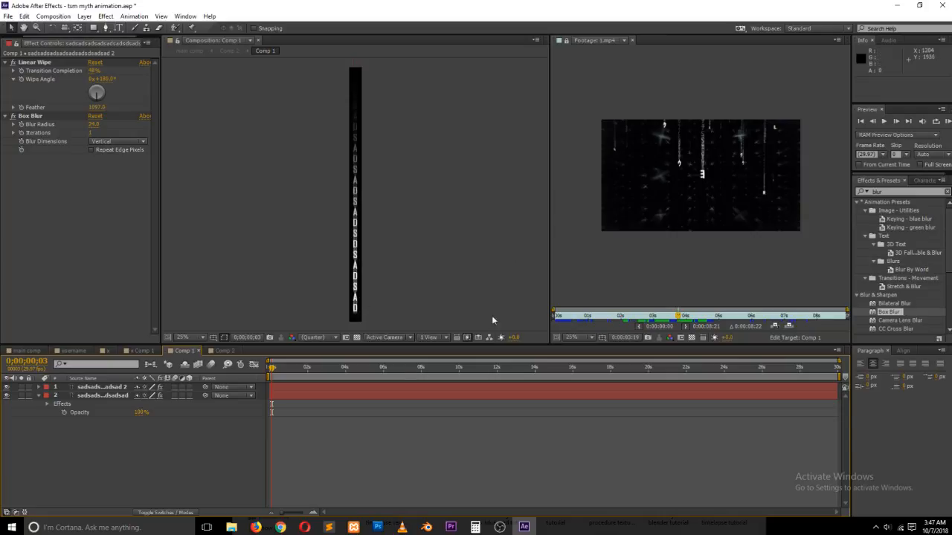
- Add a separate text layer with the letter e beside the column at the start of Comp 1
{"action": "mouse_move", "coordinate": [273, 368]}
{"action": "left_mouse_down"}
{"action": "mouse_move", "coordinate": [295, 370]}
{"action": "mouse_move", "coordinate": [268, 370]}
{"action": "left_mouse_up"}
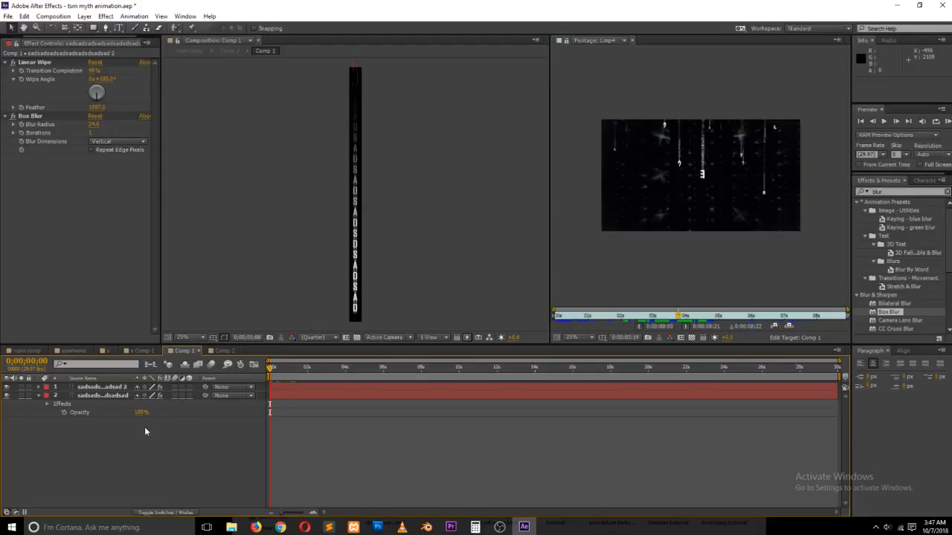
{"action": "left_click", "coordinate": [118, 28]}
{"action": "left_click", "coordinate": [350, 310]}
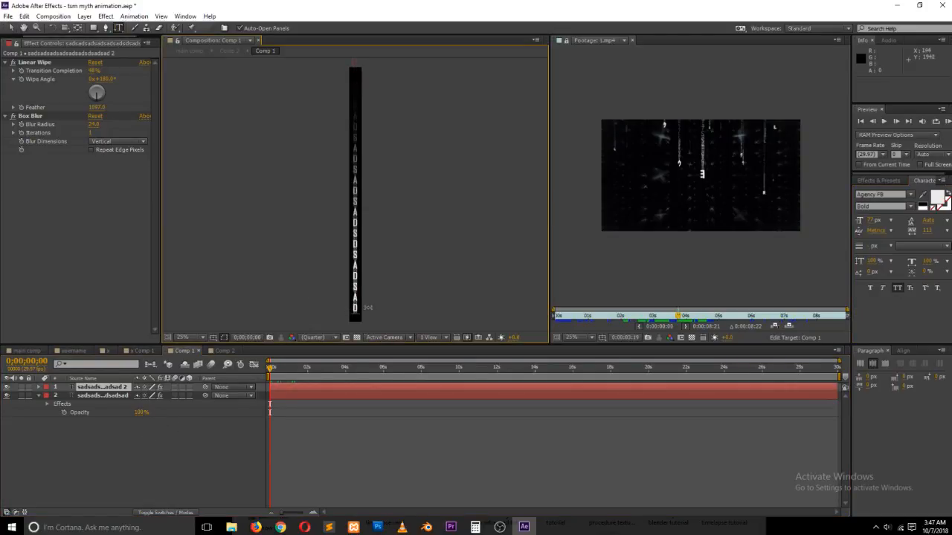
{"action": "left_click", "coordinate": [137, 432]}
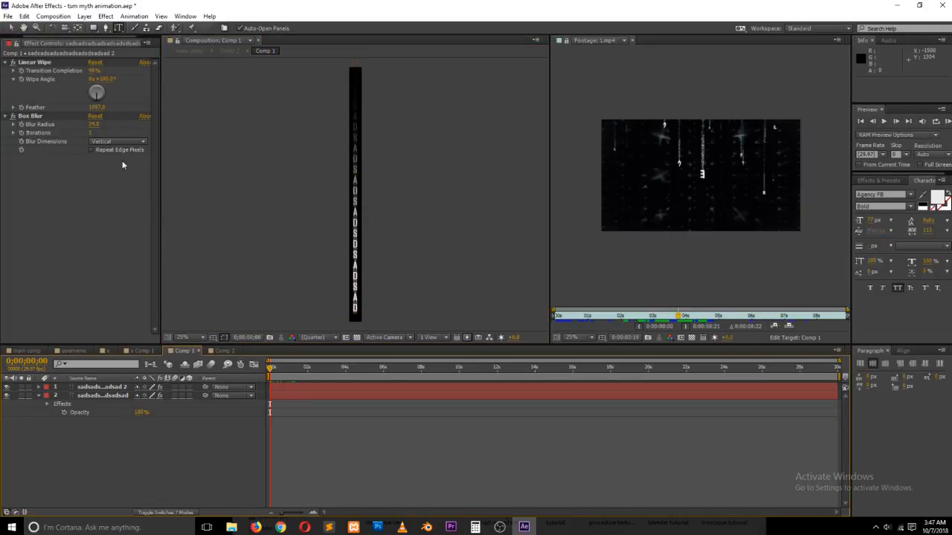
{"action": "left_click", "coordinate": [119, 32]}
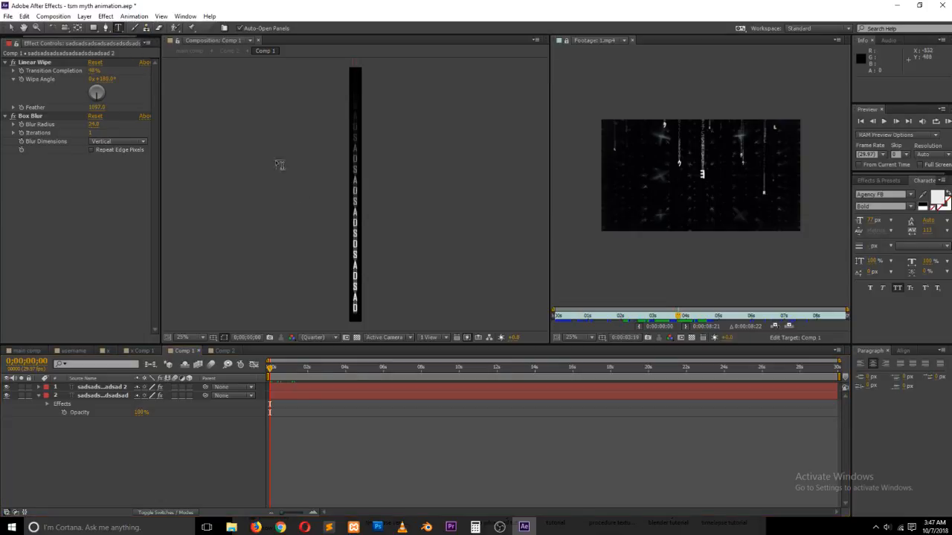
{"action": "left_click", "coordinate": [321, 238]}
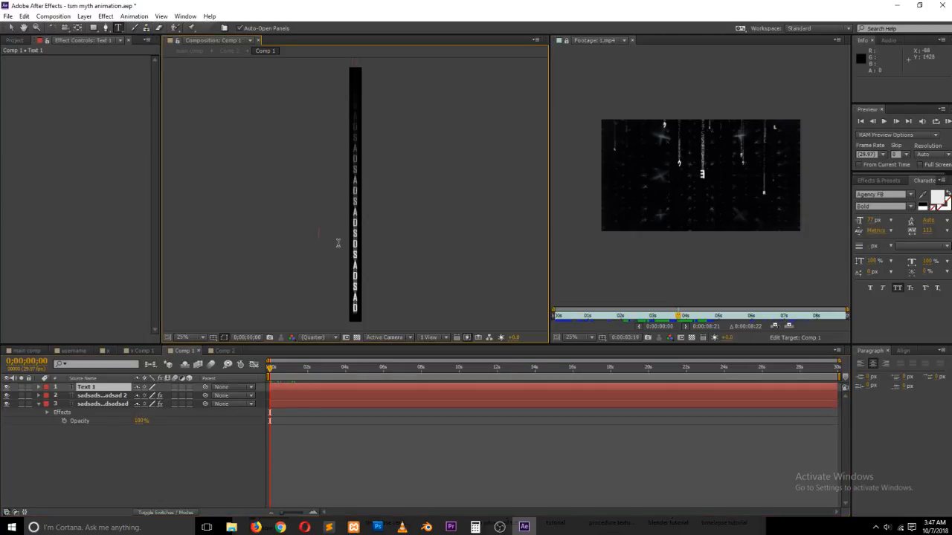
{"action": "left_click", "coordinate": [12, 28]}
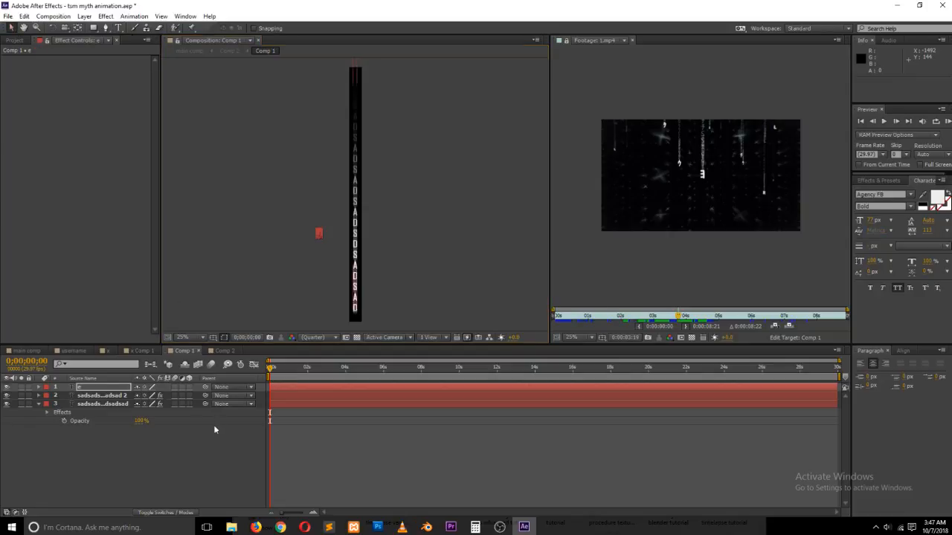
- Scale the e layer to 281% and place it at the lower end of the letter column
{"action": "key", "text": "s"}
{"action": "left_click_drag", "start_coordinate": [289, 383], "coordinate": [306, 384]}
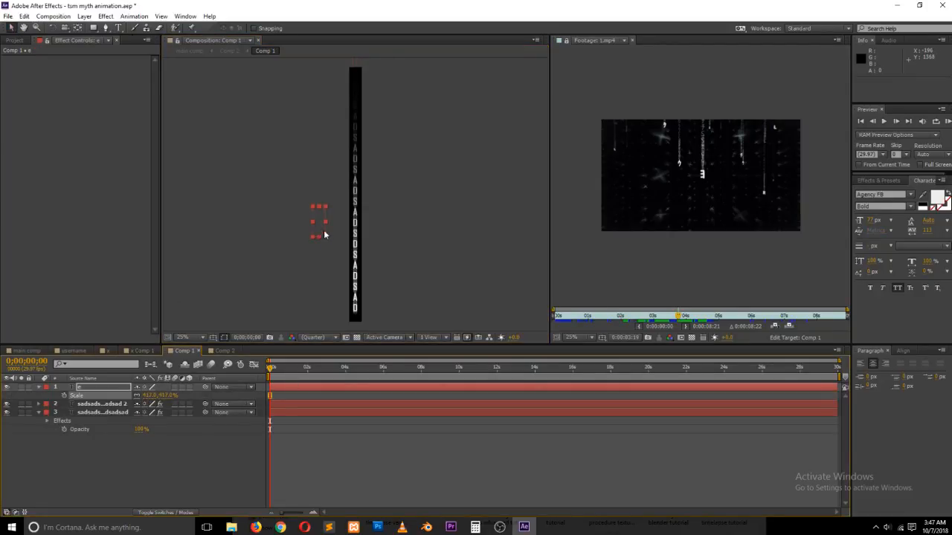
{"action": "left_click_drag", "start_coordinate": [325, 237], "coordinate": [350, 283]}
{"action": "key", "text": "ctrl+z"}
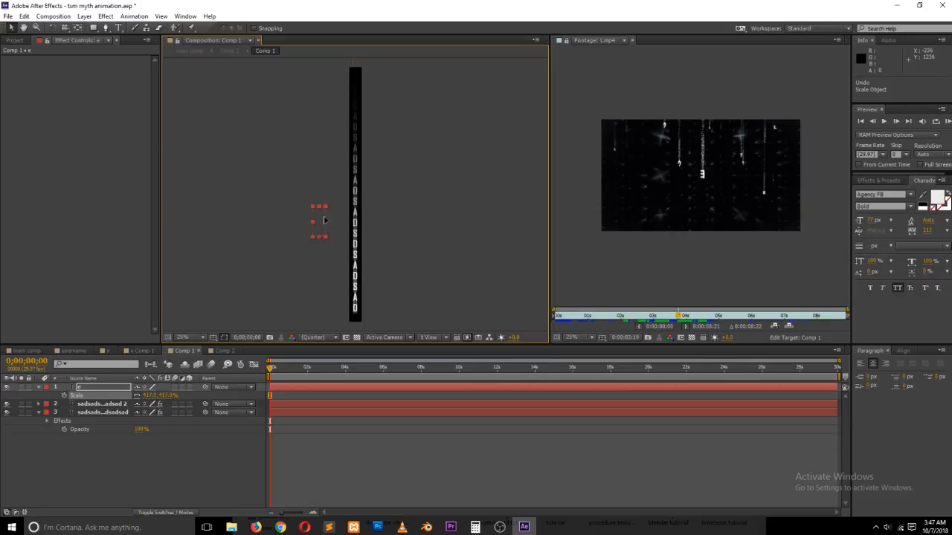
{"action": "left_click_drag", "start_coordinate": [323, 220], "coordinate": [360, 301]}
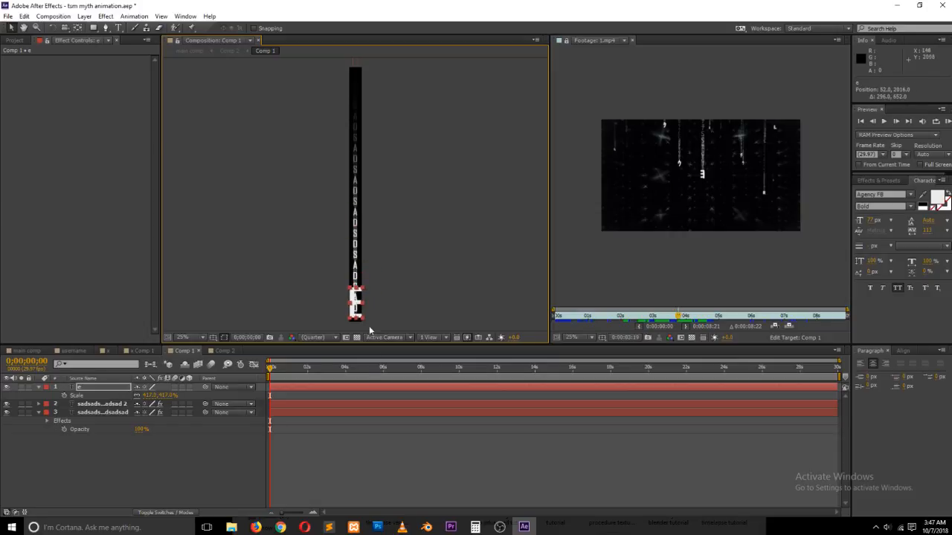
{"action": "left_click_drag", "start_coordinate": [148, 397], "coordinate": [84, 403]}
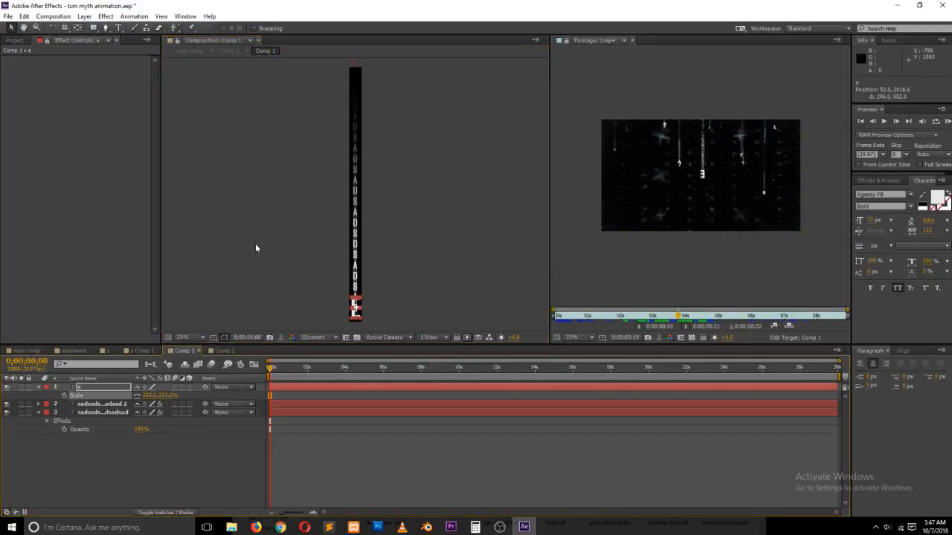
- Move both letter-column text layers up together to make room for the large letter beneath them
{"action": "left_click", "coordinate": [102, 403]}
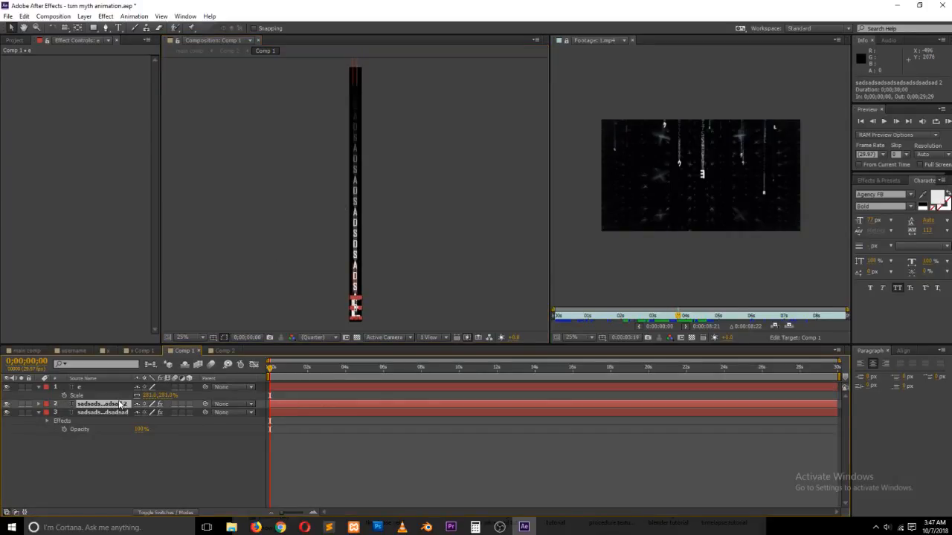
{"action": "left_click", "coordinate": [103, 412], "text": "shift"}
{"action": "left_click_drag", "start_coordinate": [356, 239], "coordinate": [356, 225]}
{"action": "left_click", "coordinate": [409, 237]}
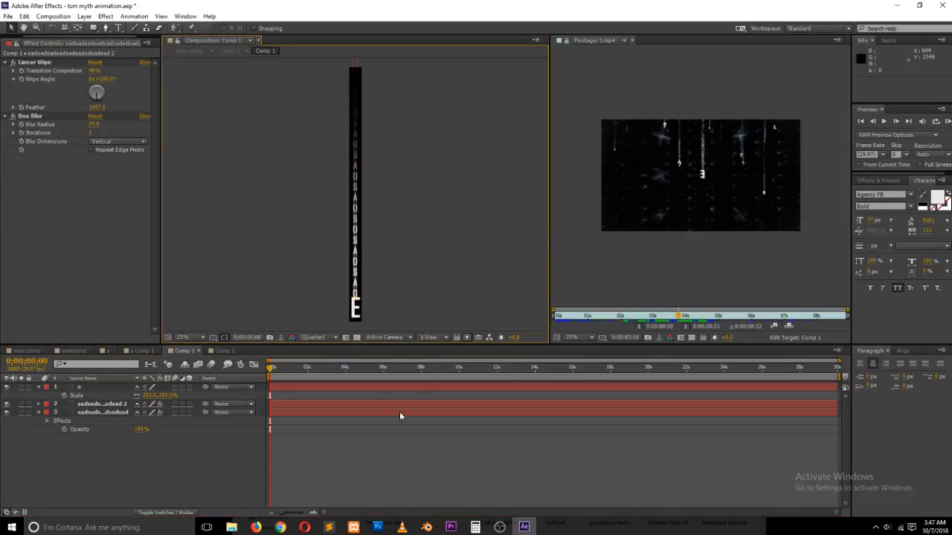
- Copy the Character Offset keyframes from the duplicated column layer to the e layer and scrub to check the changing letters
{"action": "left_click", "coordinate": [102, 389]}
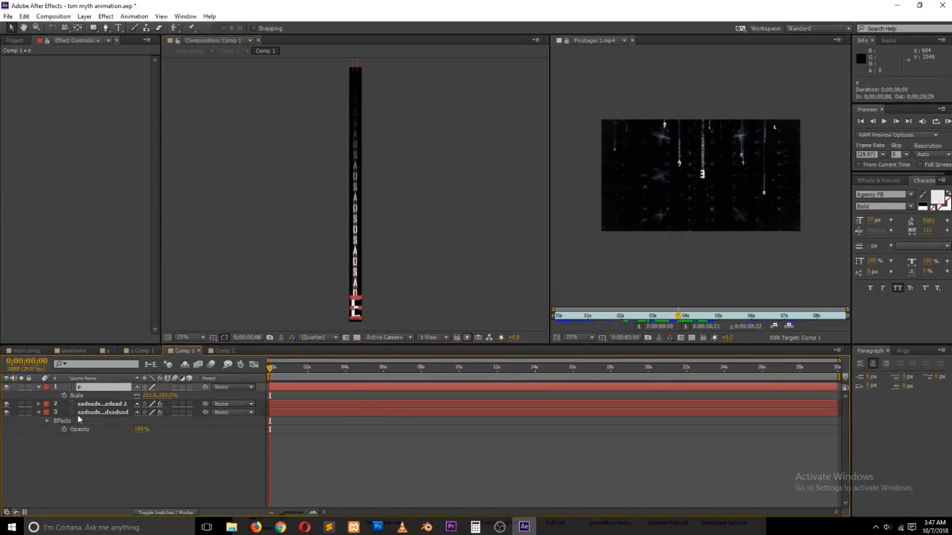
{"action": "left_click", "coordinate": [102, 404]}
{"action": "key", "text": "u"}
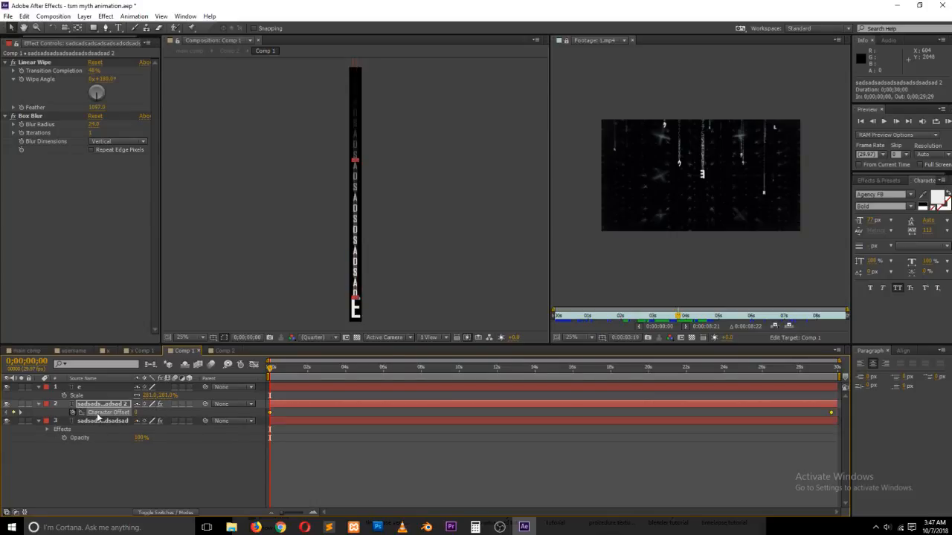
{"action": "left_click", "coordinate": [104, 387]}
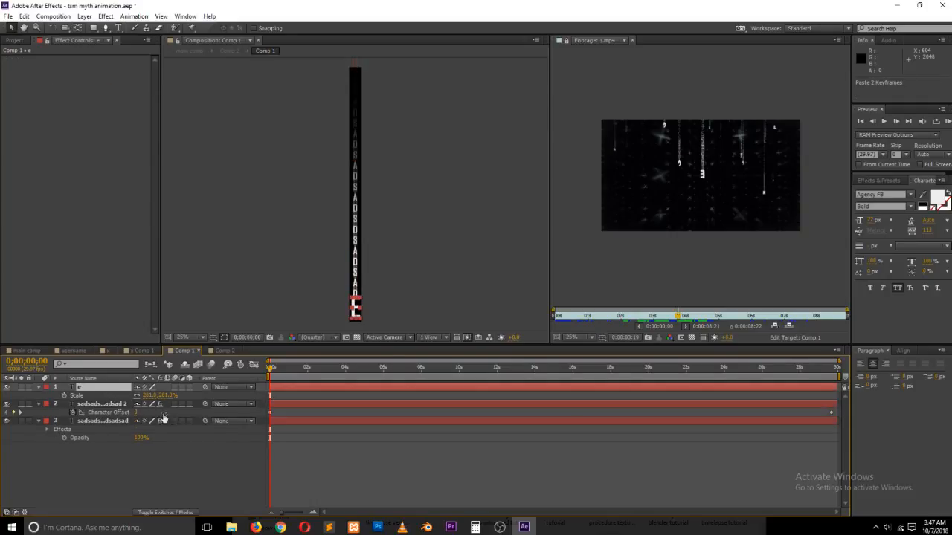
{"action": "key", "text": "ctrl+v"}
{"action": "left_click", "coordinate": [286, 445]}
{"action": "left_click_drag", "start_coordinate": [275, 372], "coordinate": [421, 368]}
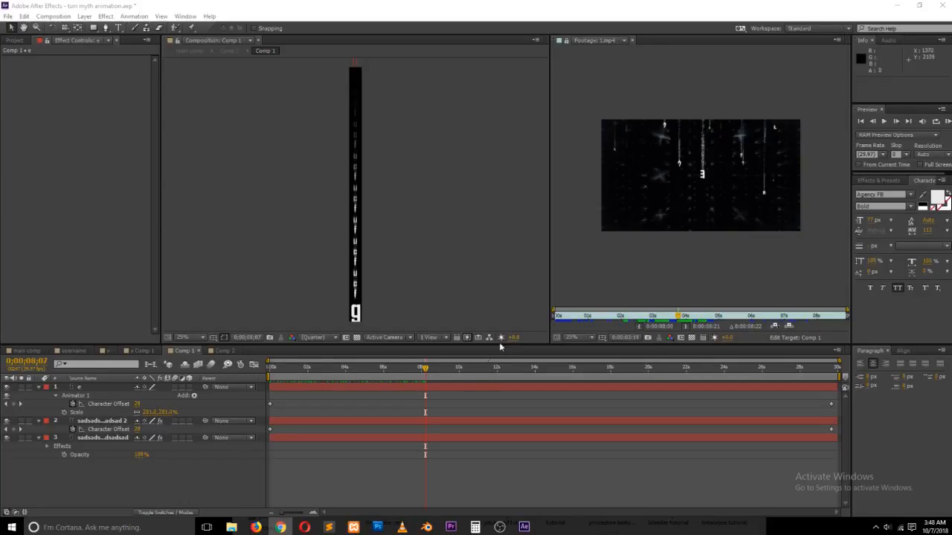
{"action": "left_click_drag", "start_coordinate": [425, 367], "coordinate": [334, 378]}
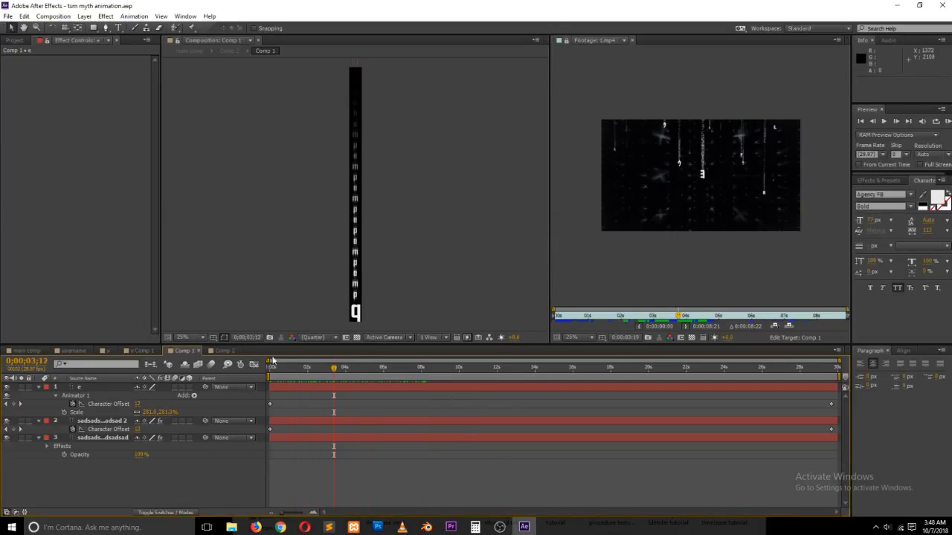
- Try Adobe Song Std as the font of the e layer and scrub to check the letter
{"action": "left_click", "coordinate": [95, 391]}
{"action": "key", "text": "Return"}
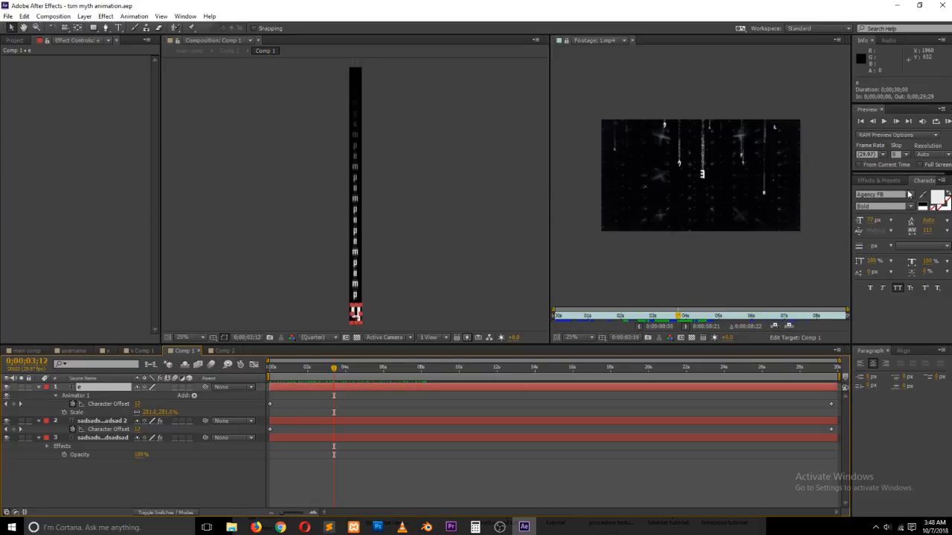
{"action": "left_click", "coordinate": [911, 196]}
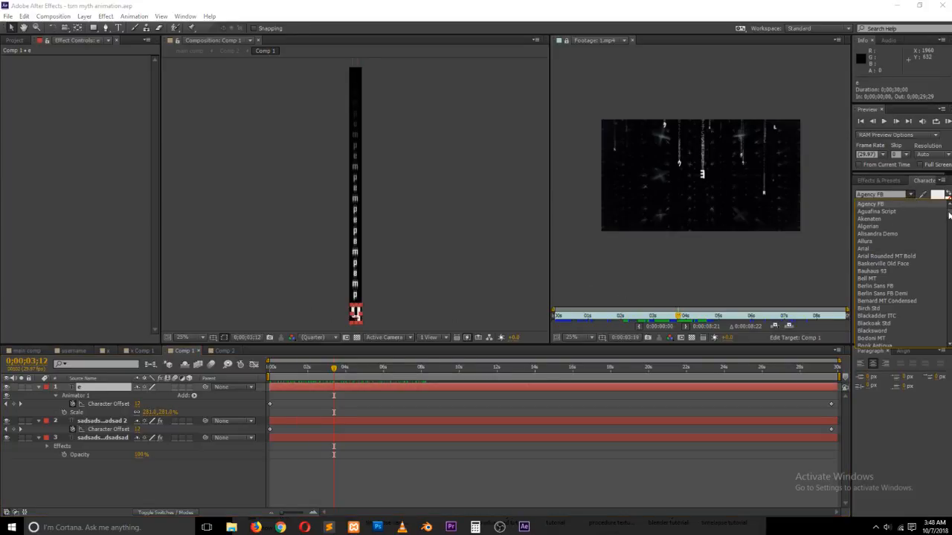
{"action": "left_click_drag", "start_coordinate": [949, 215], "coordinate": [949, 343]}
{"action": "left_click", "coordinate": [911, 345]}
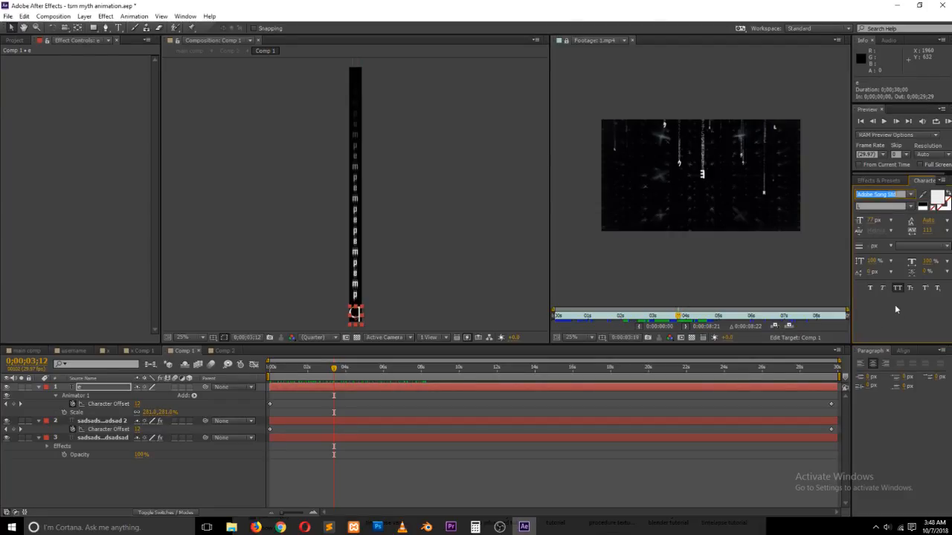
{"action": "left_click_drag", "start_coordinate": [303, 369], "coordinate": [351, 367]}
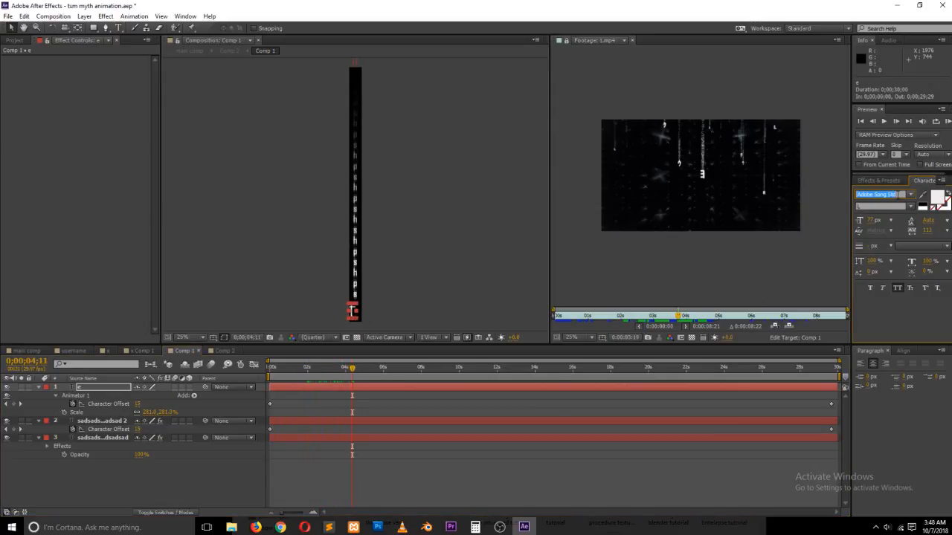
- Step the e layer's font back through the font list to Webdings and scrub to check the glyph
{"action": "key", "text": "Up"}
{"action": "key", "text": "Up"}
{"action": "key", "text": "Up"}
{"action": "key", "text": "Up"}
{"action": "key", "text": "Up"}
{"action": "key", "text": "Up"}
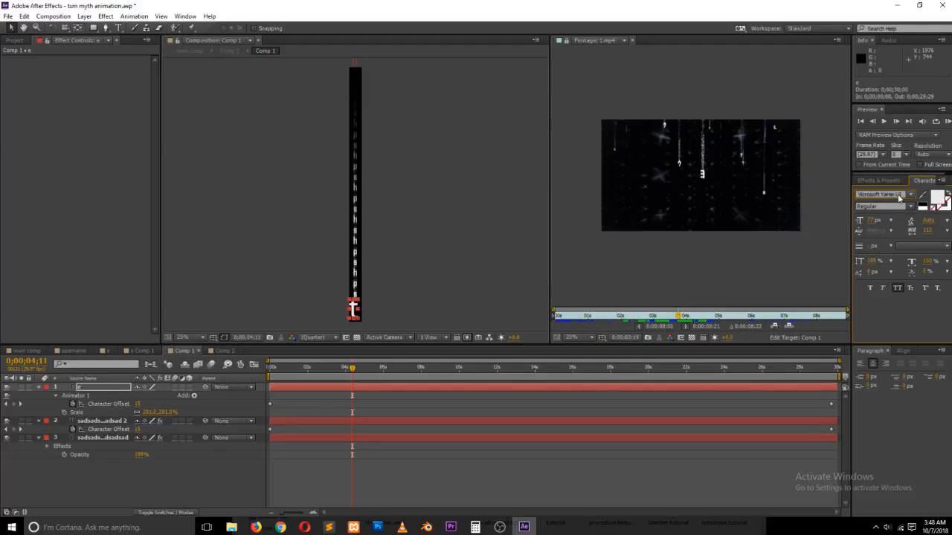
{"action": "key", "text": "Up"}
{"action": "key", "text": "Up"}
{"action": "key", "text": "Up"}
{"action": "key", "text": "Up"}
{"action": "key", "text": "Up"}
{"action": "key", "text": "Up"}
{"action": "key", "text": "Up"}
{"action": "key", "text": "Up"}
{"action": "key", "text": "Up"}
{"action": "key", "text": "Up"}
{"action": "key", "text": "Up"}
{"action": "key", "text": "Up"}
{"action": "key", "text": "Up"}
{"action": "key", "text": "Up"}
{"action": "key", "text": "Up"}
{"action": "key", "text": "Up"}
{"action": "key", "text": "Up"}
{"action": "key", "text": "Up"}
{"action": "key", "text": "Up"}
{"action": "key", "text": "Up"}
{"action": "key", "text": "Up"}
{"action": "key", "text": "Up"}
{"action": "key", "text": "Up"}
{"action": "key", "text": "Up"}
{"action": "key", "text": "Up"}
{"action": "key", "text": "Up"}
{"action": "key", "text": "Up"}
{"action": "key", "text": "Up"}
{"action": "left_click", "coordinate": [613, 441]}
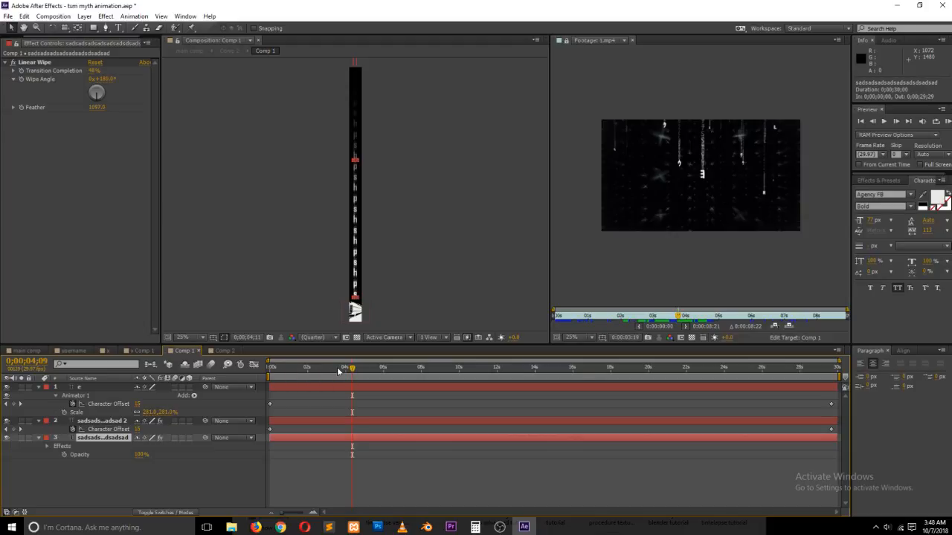
{"action": "mouse_move", "coordinate": [338, 371]}
{"action": "left_mouse_down"}
{"action": "mouse_move", "coordinate": [310, 369]}
{"action": "mouse_move", "coordinate": [346, 373]}
{"action": "left_mouse_up"}
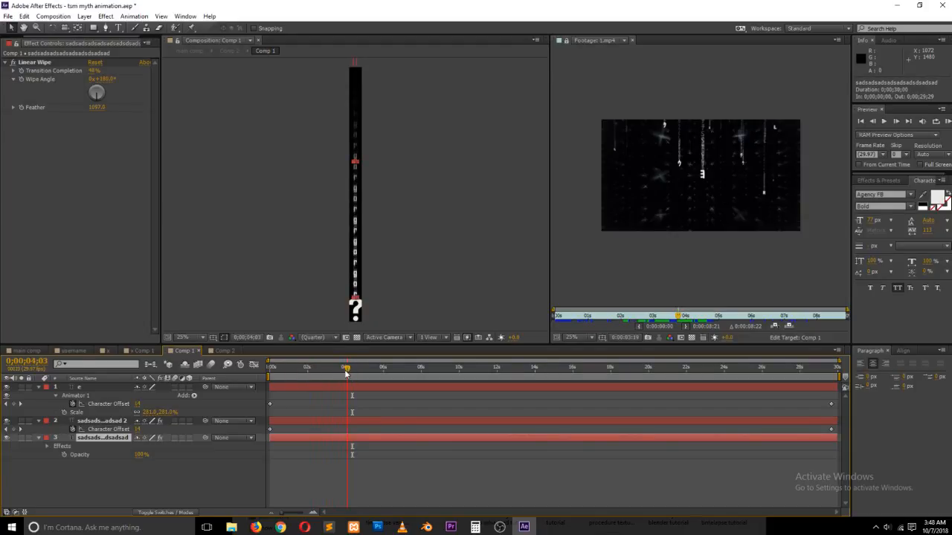
- Replace the e layer's font with SF Square Head, stepping back through the font list from Wide Latin
{"action": "left_click", "coordinate": [112, 388]}
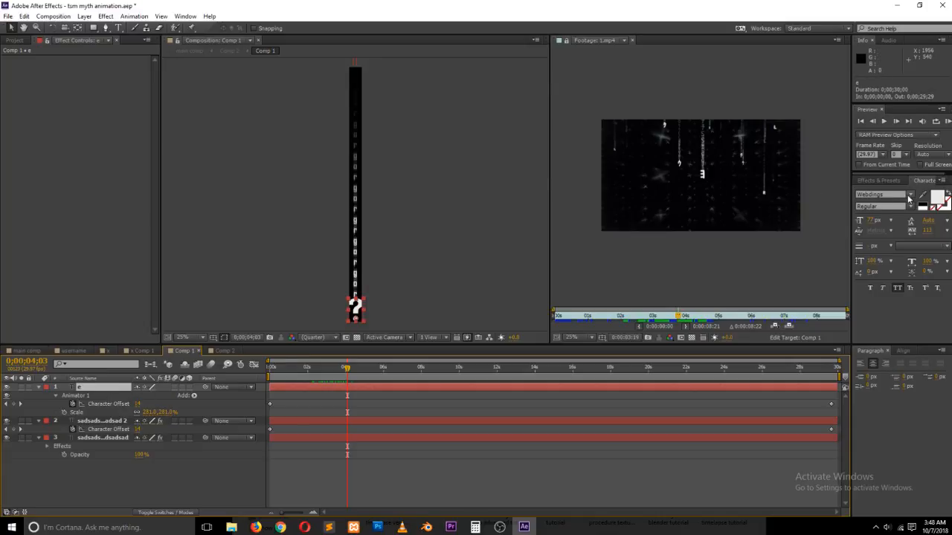
{"action": "left_click", "coordinate": [908, 195]}
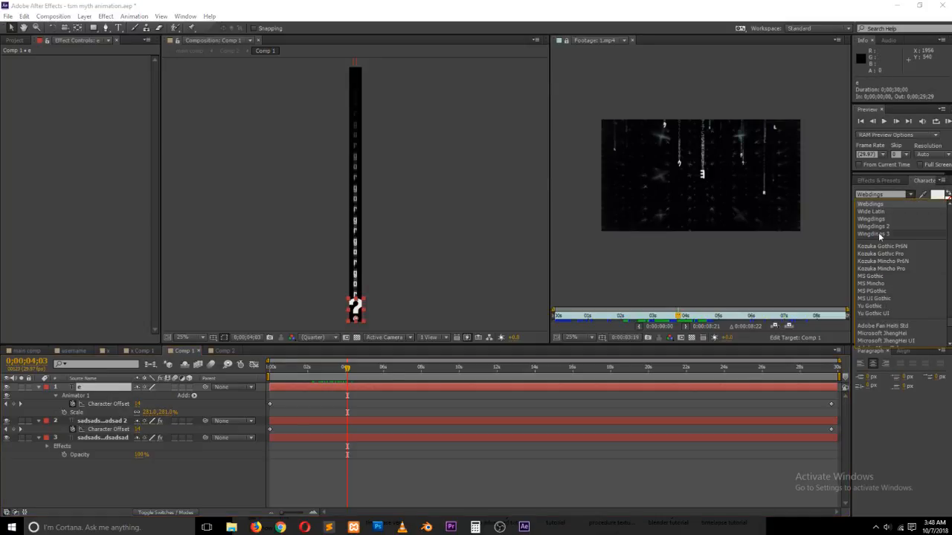
{"action": "left_click", "coordinate": [872, 211]}
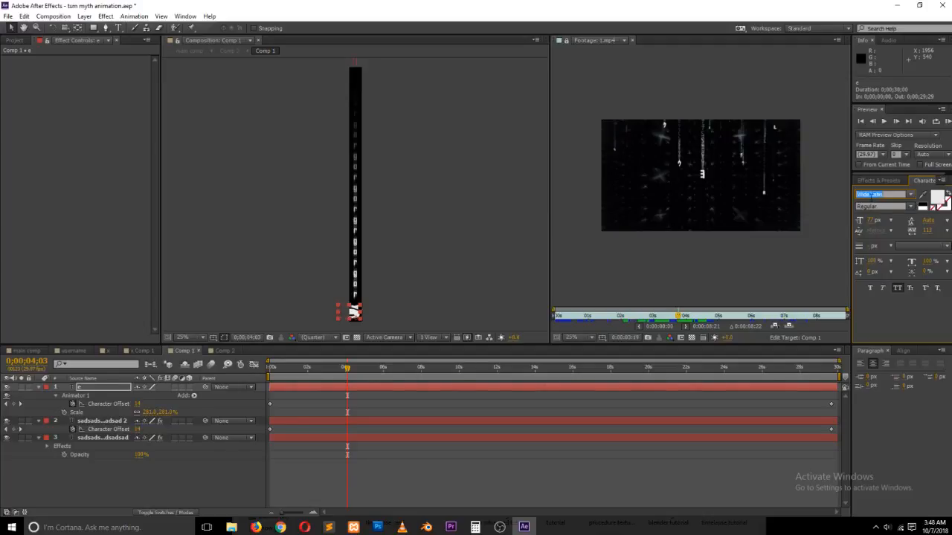
{"action": "key", "text": "Up"}
{"action": "key", "text": "Up"}
{"action": "key", "text": "Up"}
{"action": "key", "text": "Up"}
{"action": "key", "text": "Up"}
{"action": "key", "text": "Up"}
{"action": "key", "text": "Up"}
{"action": "key", "text": "Up"}
{"action": "key", "text": "Up"}
{"action": "key", "text": "Up"}
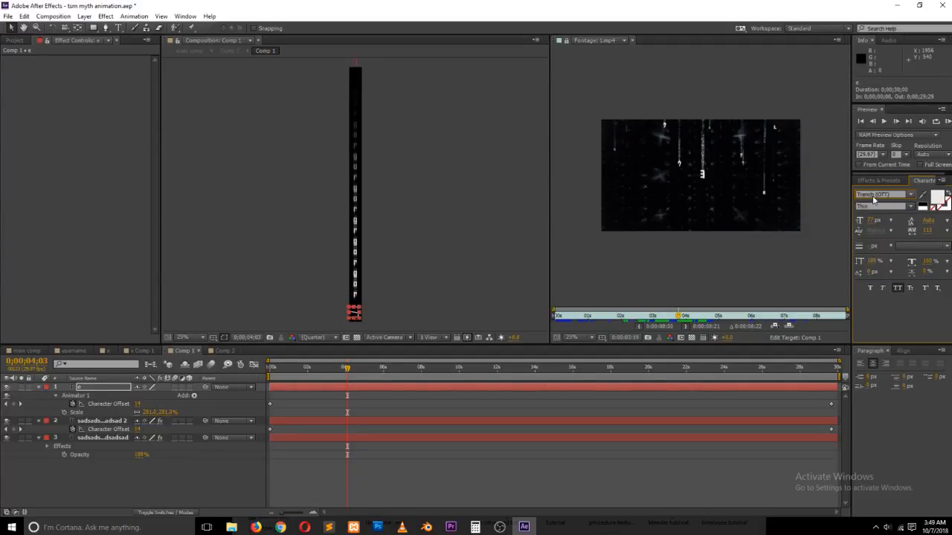
{"action": "key", "text": "Up"}
{"action": "key", "text": "Up"}
{"action": "key", "text": "Up"}
{"action": "key", "text": "Up"}
{"action": "key", "text": "Up"}
{"action": "key", "text": "Up"}
{"action": "key", "text": "Up"}
{"action": "key", "text": "Up"}
{"action": "key", "text": "Up"}
{"action": "key", "text": "Up"}
{"action": "key", "text": "Up"}
{"action": "key", "text": "Up"}
{"action": "key", "text": "Up"}
{"action": "key", "text": "Up"}
{"action": "key", "text": "Up"}
{"action": "key", "text": "Up"}
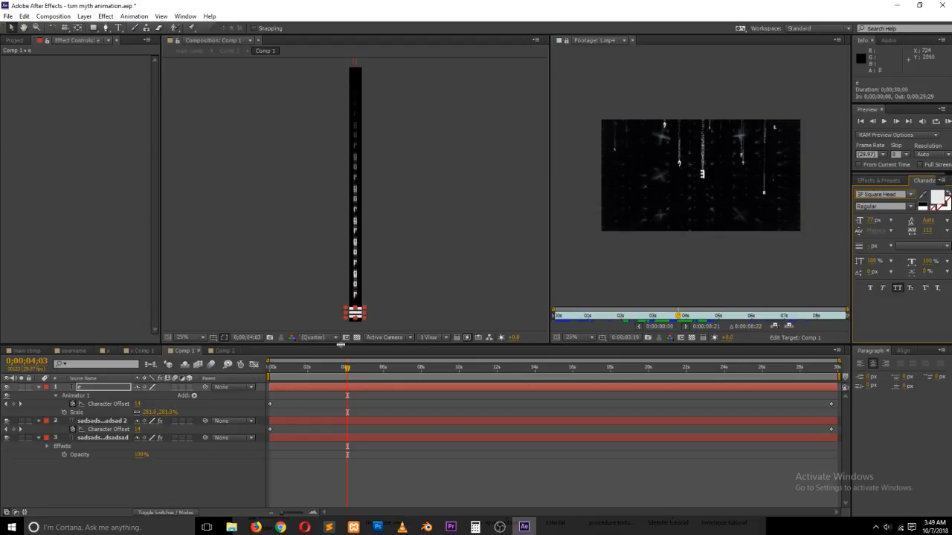
- Reduce the e layer's scale to about 176%
{"action": "left_click", "coordinate": [117, 390]}
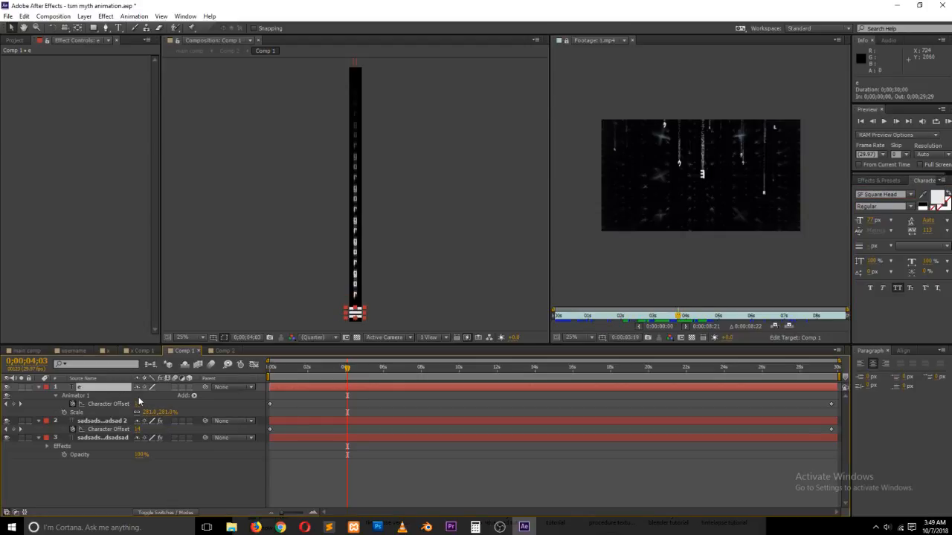
{"action": "key", "text": "s"}
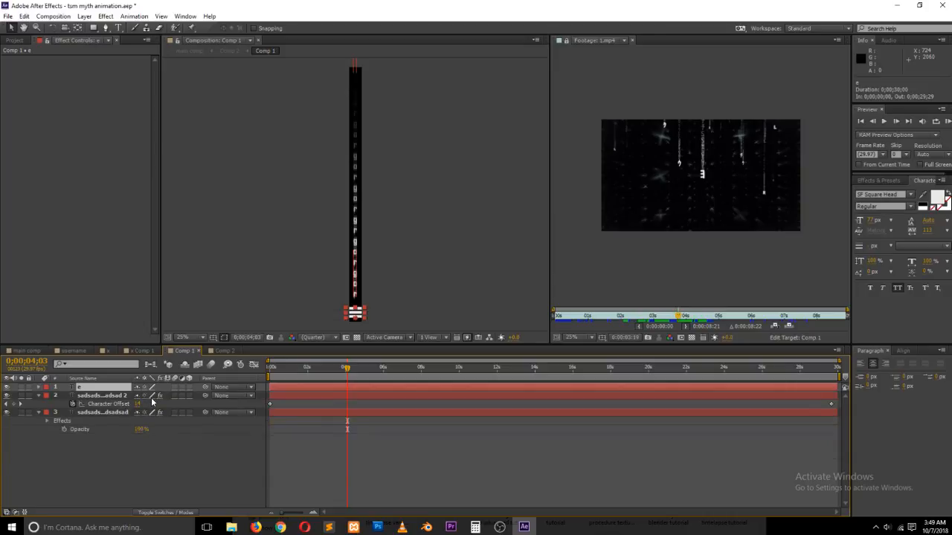
{"action": "key", "text": "s"}
{"action": "left_click_drag", "start_coordinate": [148, 396], "coordinate": [102, 401]}
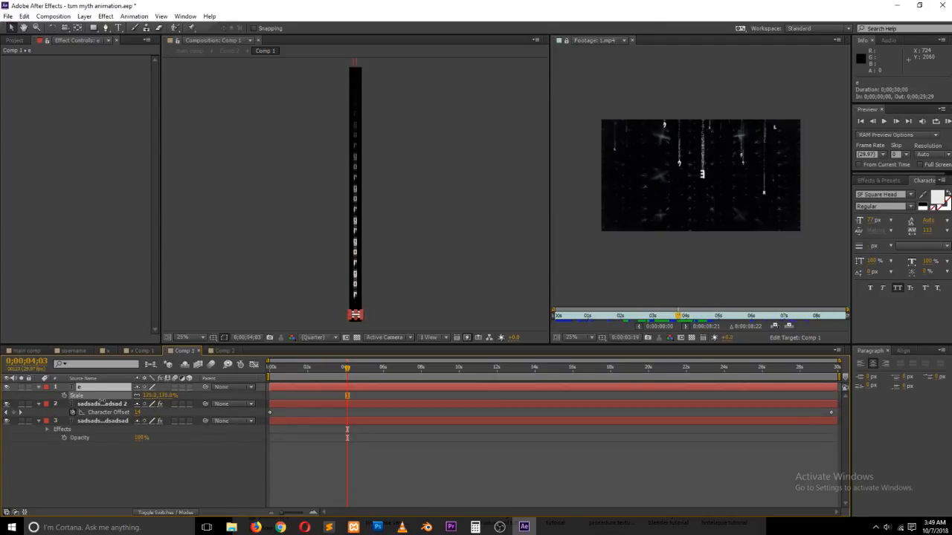
{"action": "left_click", "coordinate": [176, 444]}
- Change the e layer's font to OCR A Std
{"action": "left_click", "coordinate": [106, 388]}
{"action": "left_click", "coordinate": [909, 195]}
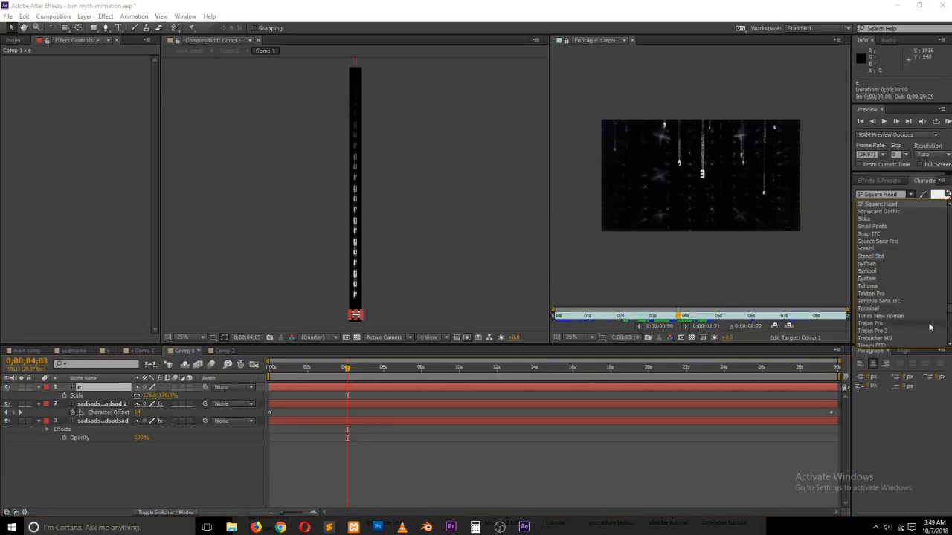
{"action": "scroll", "coordinate": [932, 243], "scroll_direction": "up", "scroll_amount": 10}
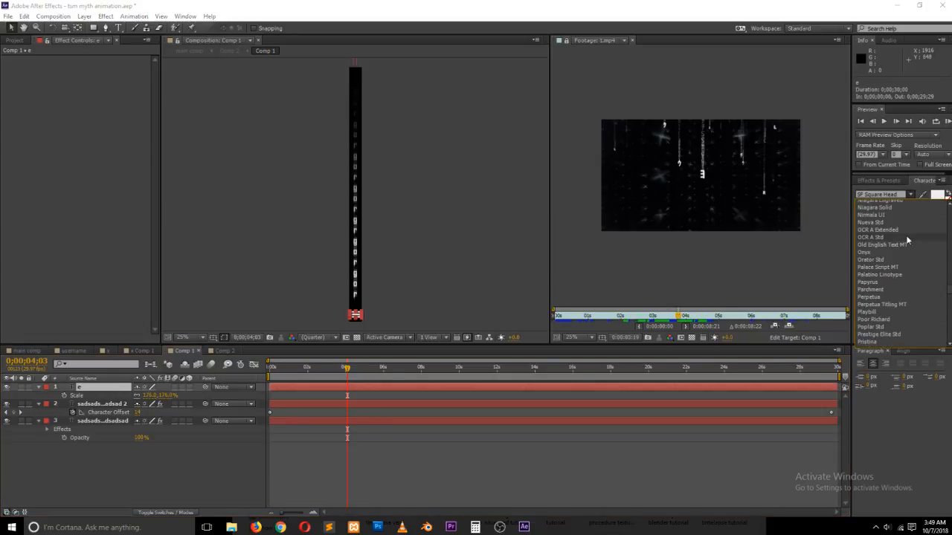
{"action": "left_click", "coordinate": [905, 238]}
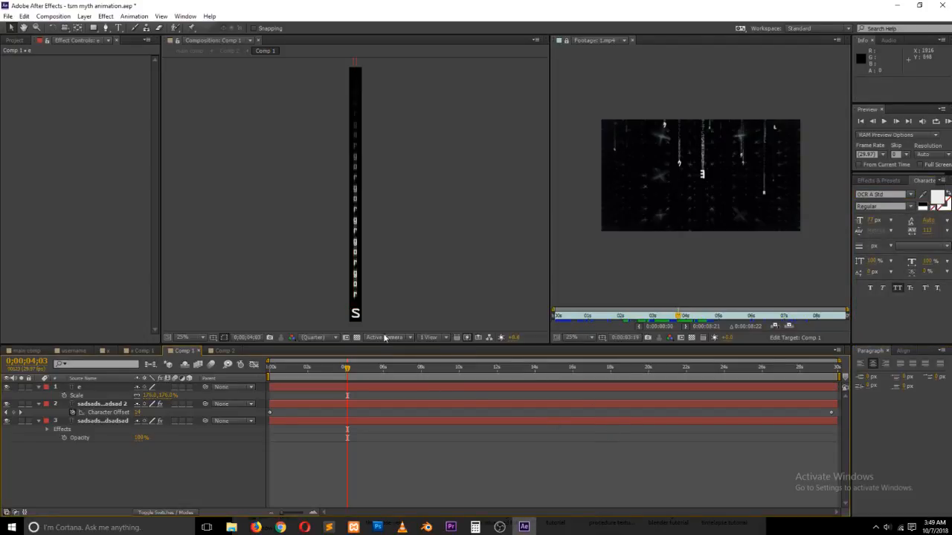
- Raise the e letter slightly toward the column, scale it to 212% and save the project
{"action": "left_click_drag", "start_coordinate": [355, 318], "coordinate": [355, 311]}
{"action": "left_click_drag", "start_coordinate": [154, 402], "coordinate": [181, 402]}
{"action": "left_click_drag", "start_coordinate": [347, 372], "coordinate": [386, 376]}
{"action": "key", "text": "ctrl+s"}
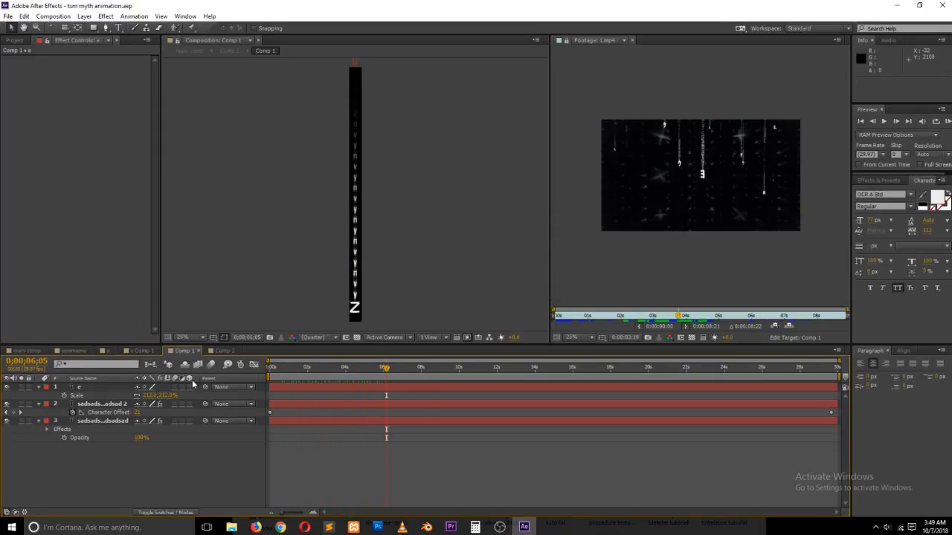
- In Comp 2, move the Comp 1 layer above the frame to position 160, -396, 0 and keyframe its Position at the start
{"action": "left_click", "coordinate": [214, 351]}
{"action": "mouse_move", "coordinate": [328, 370]}
{"action": "left_mouse_down"}
{"action": "mouse_move", "coordinate": [268, 377]}
{"action": "mouse_move", "coordinate": [323, 374]}
{"action": "left_mouse_up"}
{"action": "left_click", "coordinate": [85, 388]}
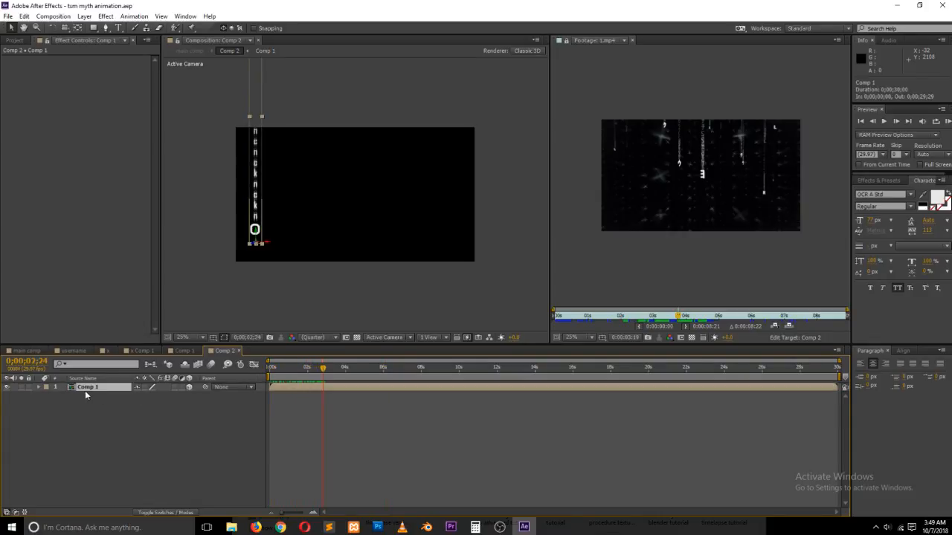
{"action": "left_click_drag", "start_coordinate": [257, 237], "coordinate": [255, 115]}
{"action": "key", "text": "ctrl+z"}
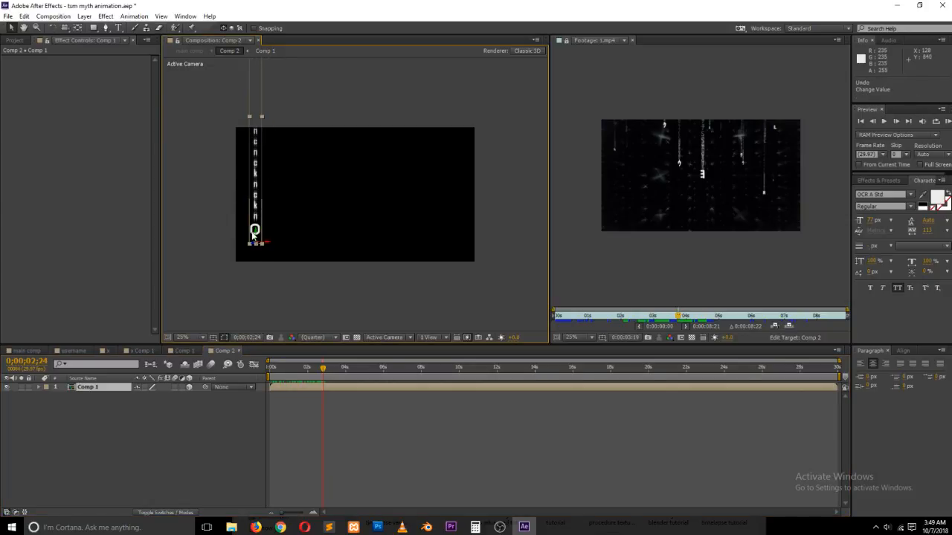
{"action": "left_click_drag", "start_coordinate": [254, 234], "coordinate": [254, 75]}
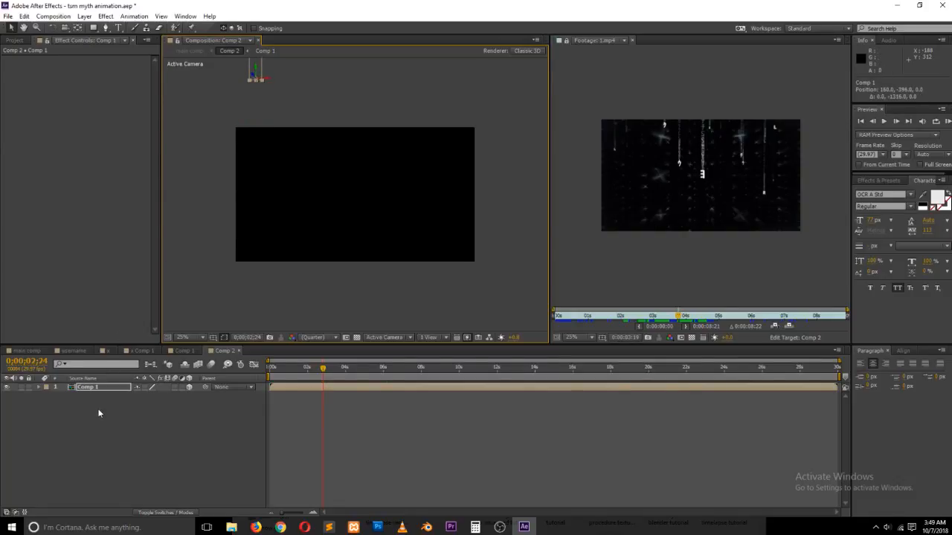
{"action": "key", "text": "alt+shift+p"}
{"action": "left_click_drag", "start_coordinate": [282, 376], "coordinate": [269, 370]}
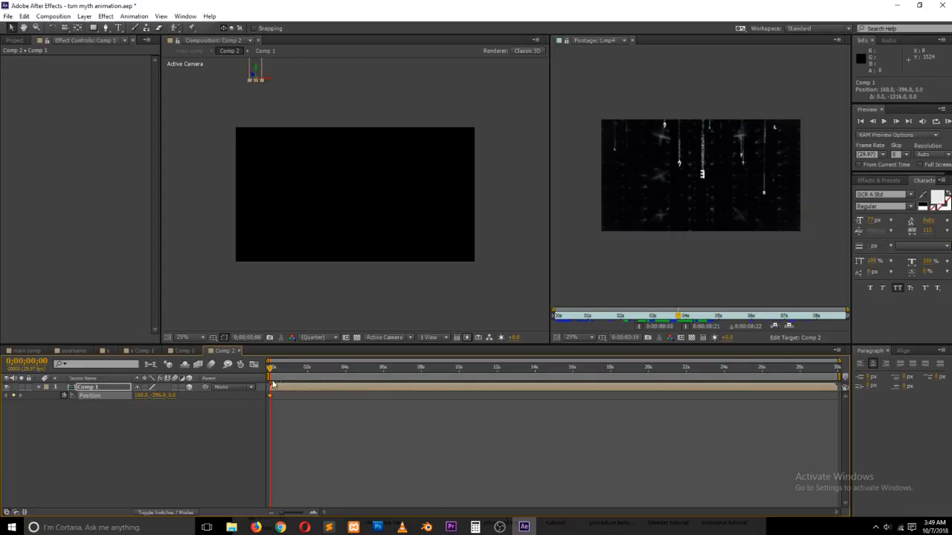
- At 0;00;16;08, move the Comp 1 layer straight down below the frame to y 3132 as a second Position keyframe
{"action": "left_click_drag", "start_coordinate": [281, 370], "coordinate": [875, 374]}
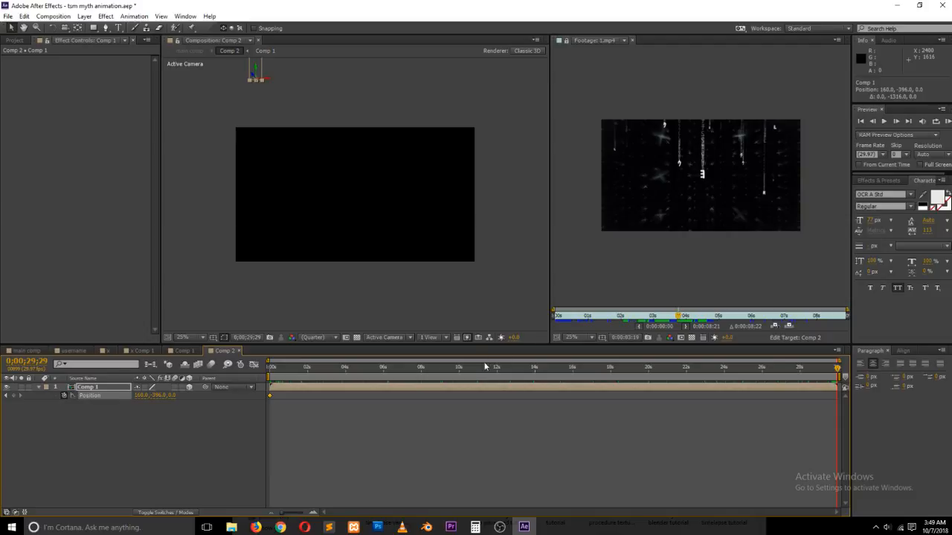
{"action": "left_click_drag", "start_coordinate": [655, 372], "coordinate": [578, 369]}
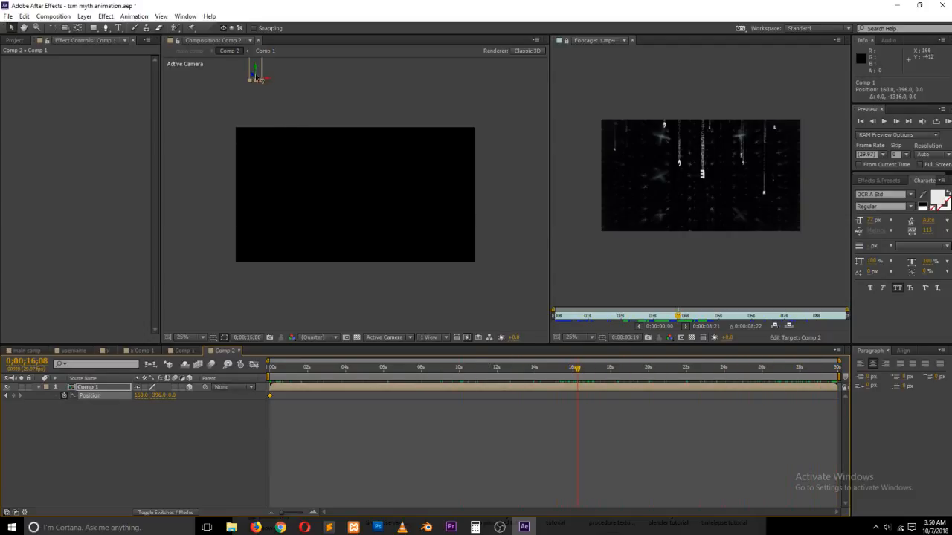
{"action": "left_click_drag", "start_coordinate": [257, 74], "coordinate": [303, 512]}
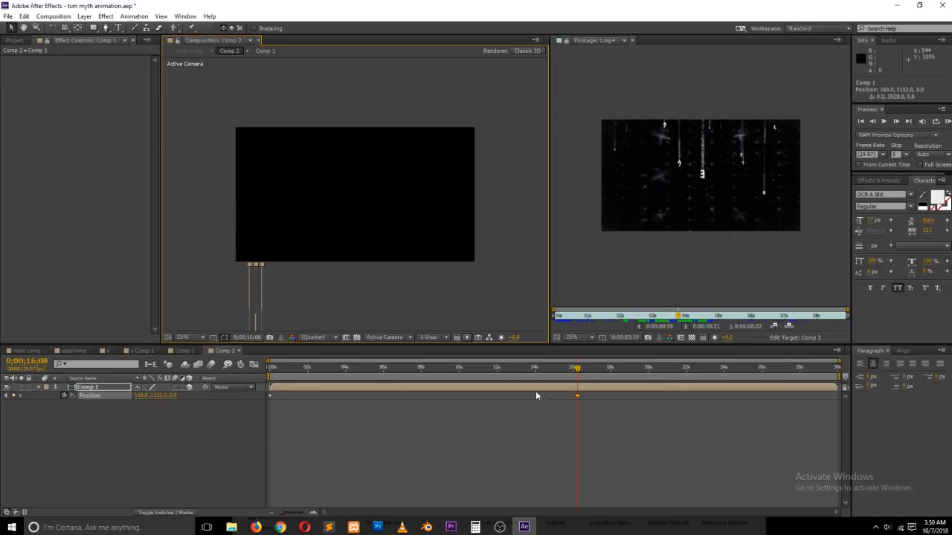
- End the work area at 0;00;16;08, preview the fall, and move the last Position keyframe to about 0;00;05;02
{"action": "key", "text": "n"}
{"action": "key", "text": "KP_0"}
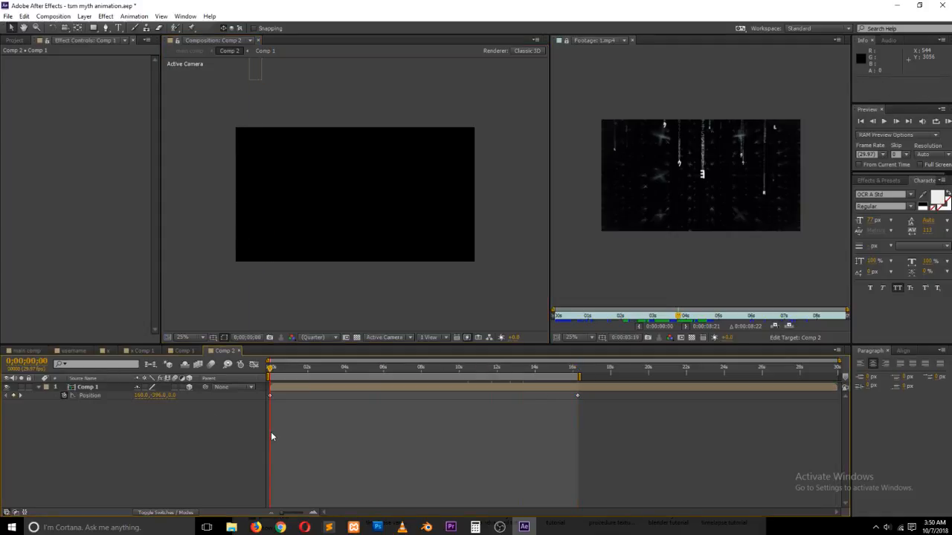
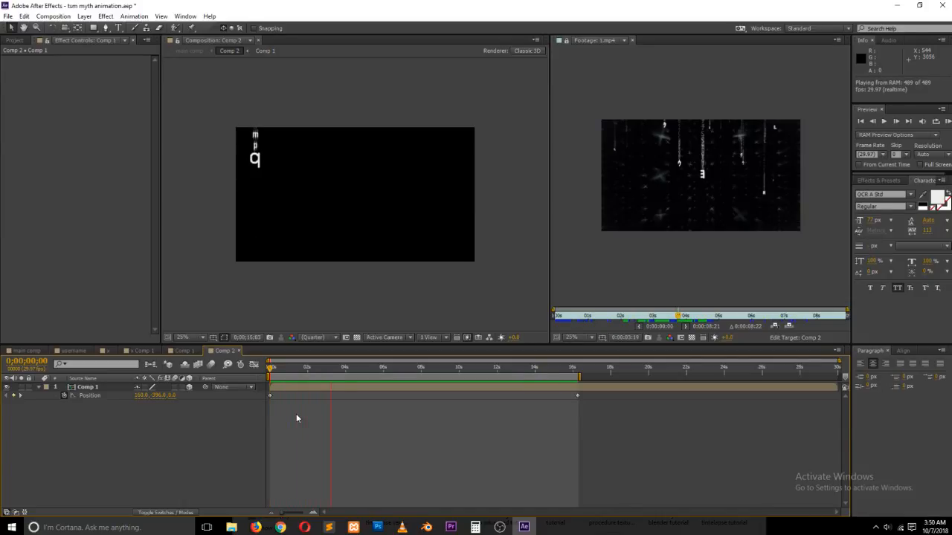
{"action": "key", "text": "space"}
{"action": "left_click_drag", "start_coordinate": [580, 397], "coordinate": [365, 396]}
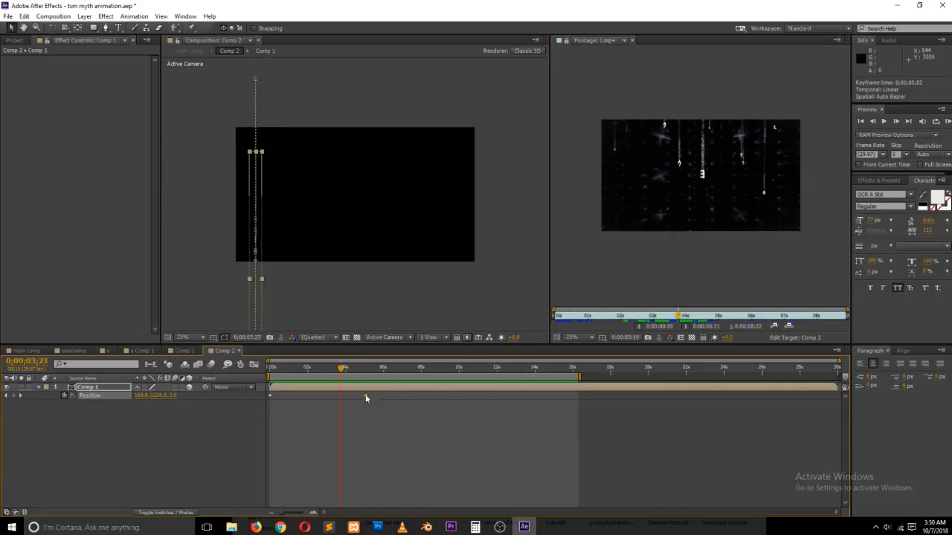
- In Comp 1, move the end Character Offset keyframes of all three text layers to about 0;00;10;04
{"action": "left_click", "coordinate": [183, 350]}
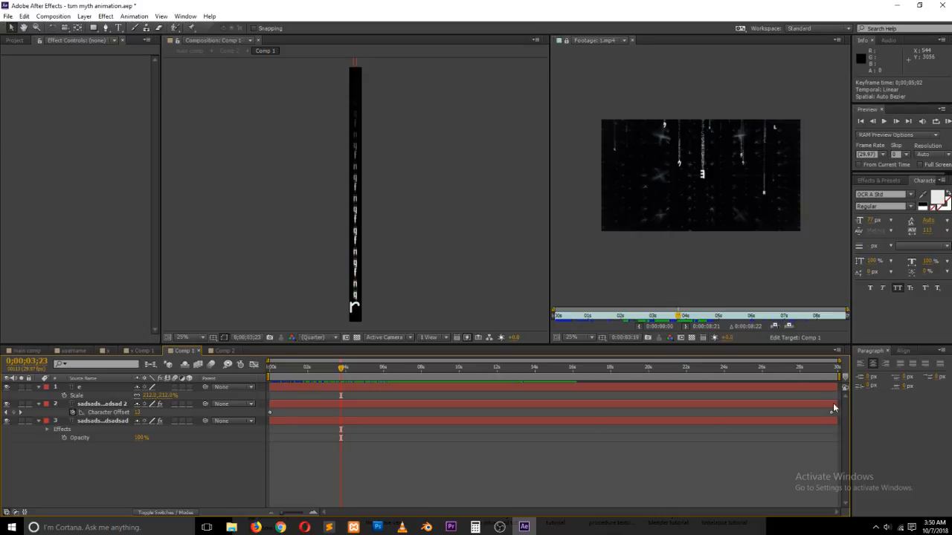
{"action": "left_click_drag", "start_coordinate": [123, 480], "coordinate": [189, 401]}
{"action": "key", "text": "u"}
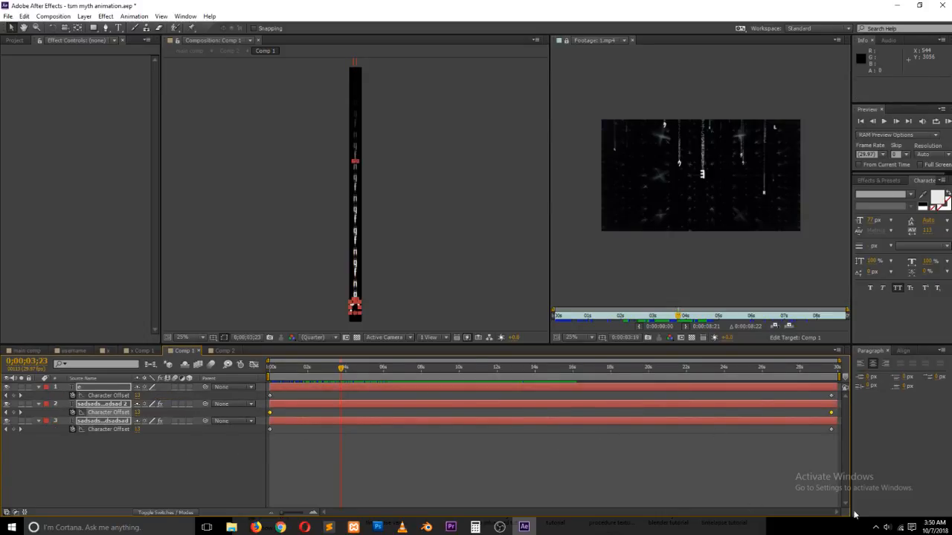
{"action": "left_click_drag", "start_coordinate": [838, 458], "coordinate": [460, 395]}
- Trim Comp 1 to a work area ending at 0;00;10;10 and preview the changing letters
{"action": "left_click", "coordinate": [464, 367]}
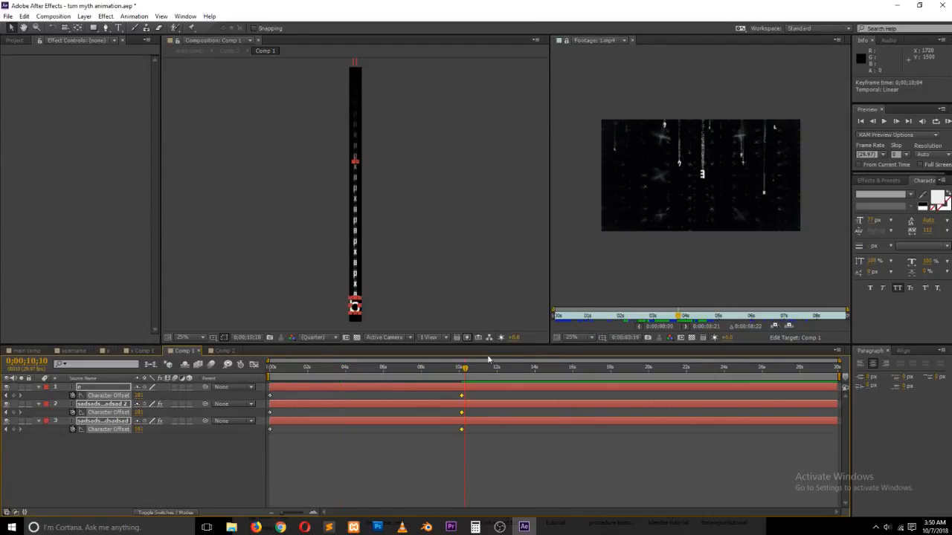
{"action": "right_click", "coordinate": [463, 374]}
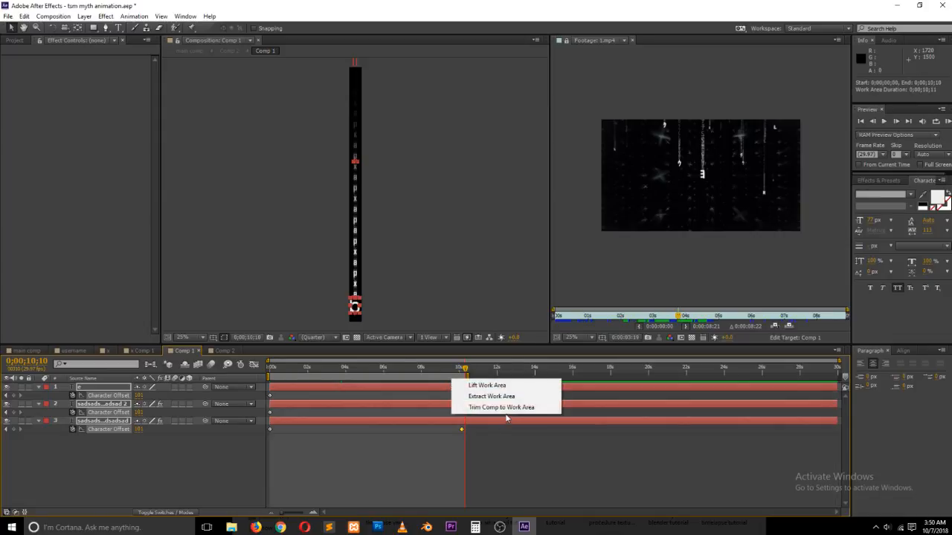
{"action": "left_click", "coordinate": [506, 410]}
{"action": "key", "text": "KP_0"}
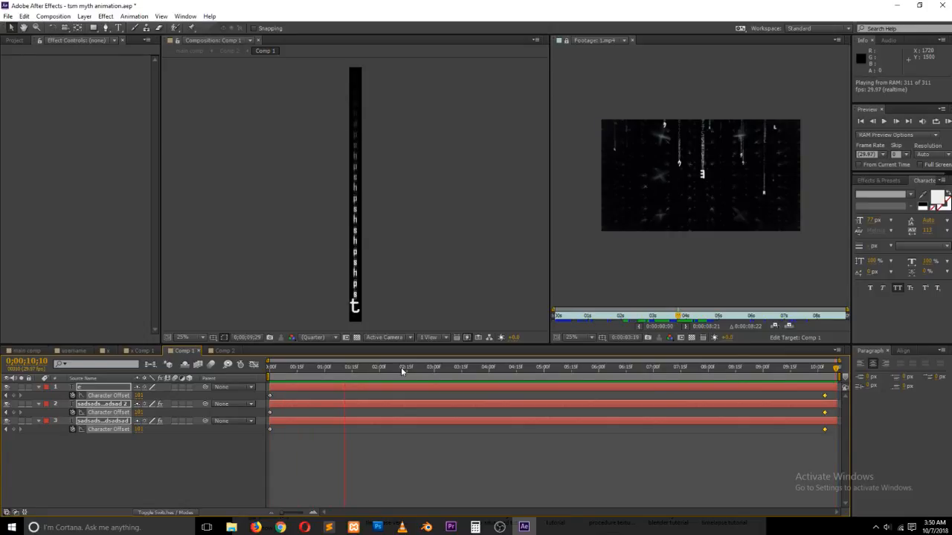
- Trim Comp 2 to a work area ending at 0;00;10;10, where the Comp 1 layer ends, and preview the falling column
{"action": "left_click", "coordinate": [223, 350]}
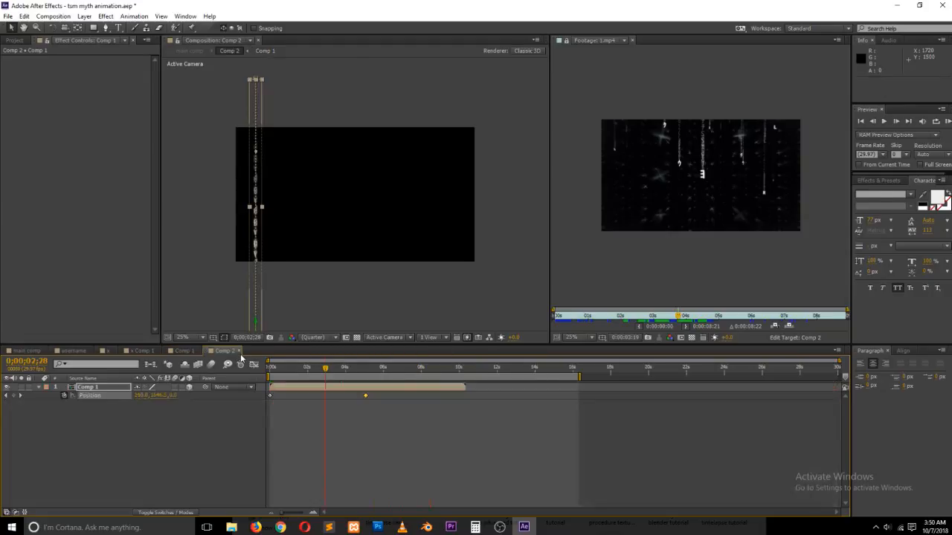
{"action": "key", "text": "KP_0"}
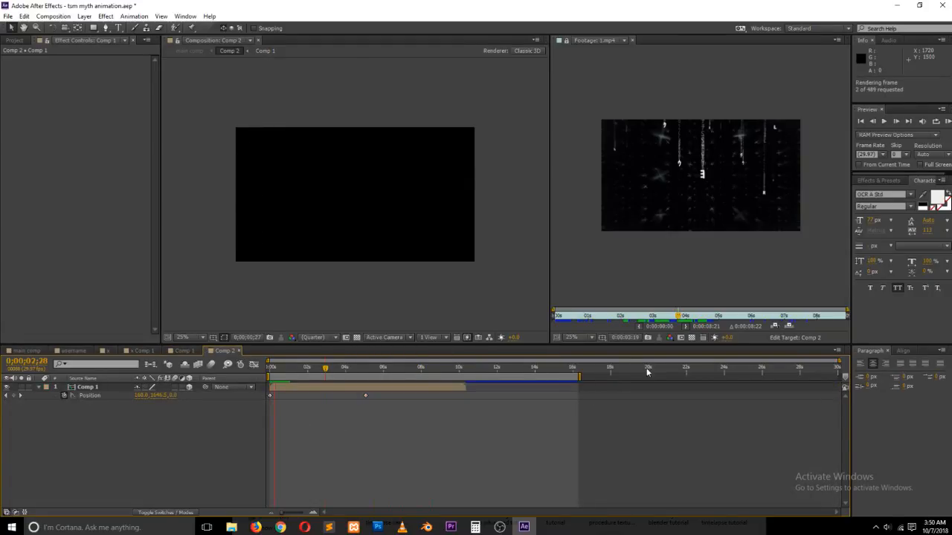
{"action": "key", "text": "space"}
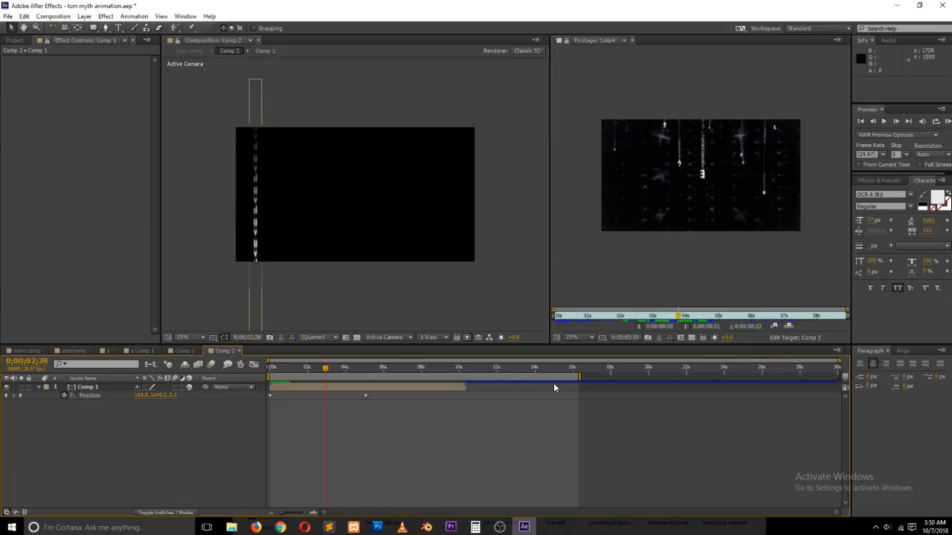
{"action": "left_click_drag", "start_coordinate": [579, 377], "coordinate": [467, 376]}
{"action": "right_click", "coordinate": [455, 378]}
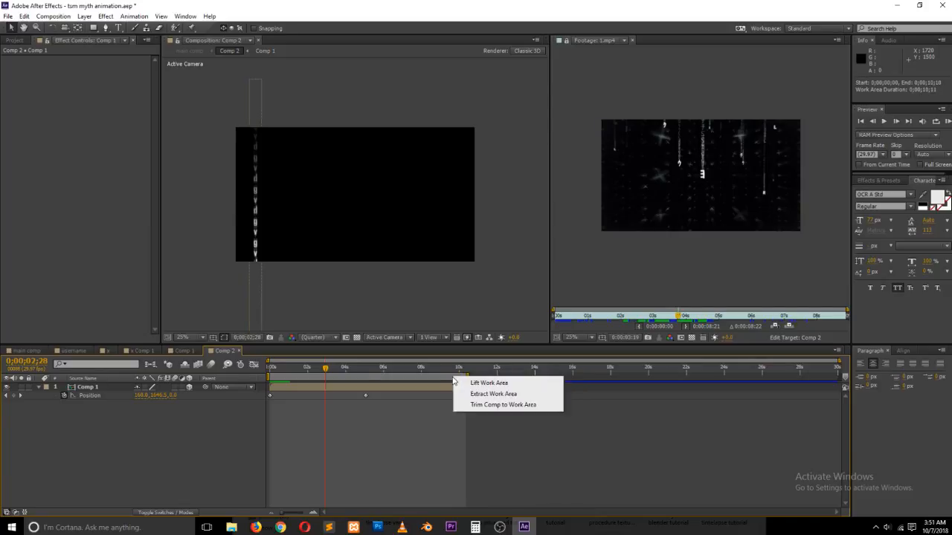
{"action": "left_click", "coordinate": [497, 406]}
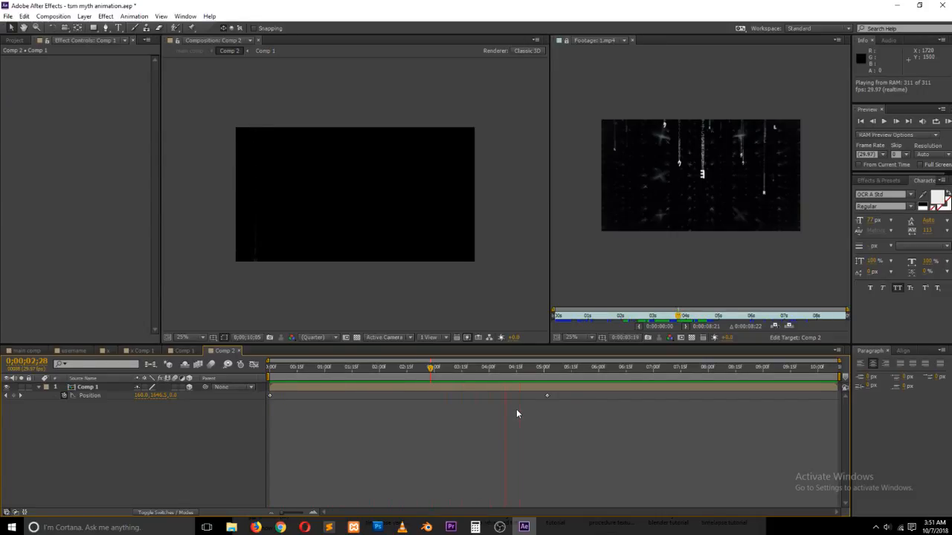
{"action": "key", "text": "space"}
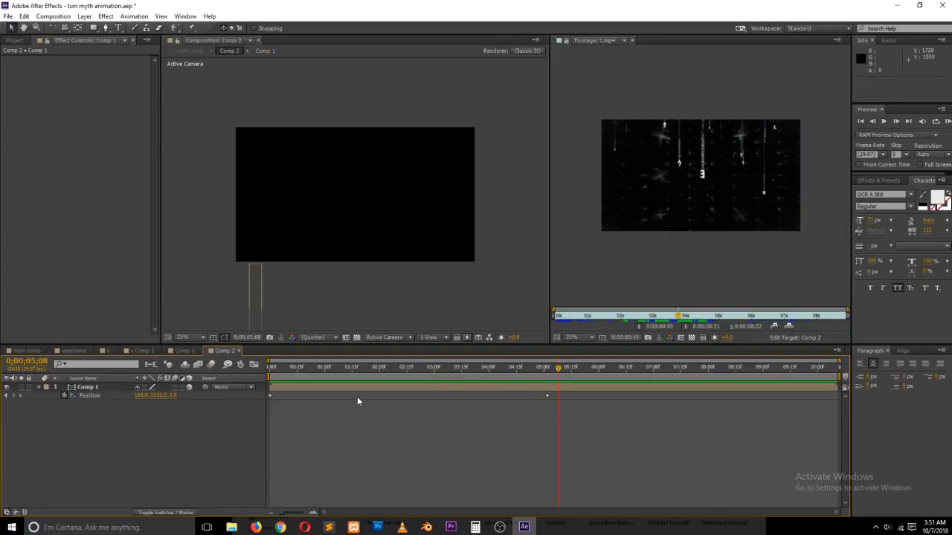
- Duplicate the e text layer in Comp 1
{"action": "left_click", "coordinate": [183, 351]}
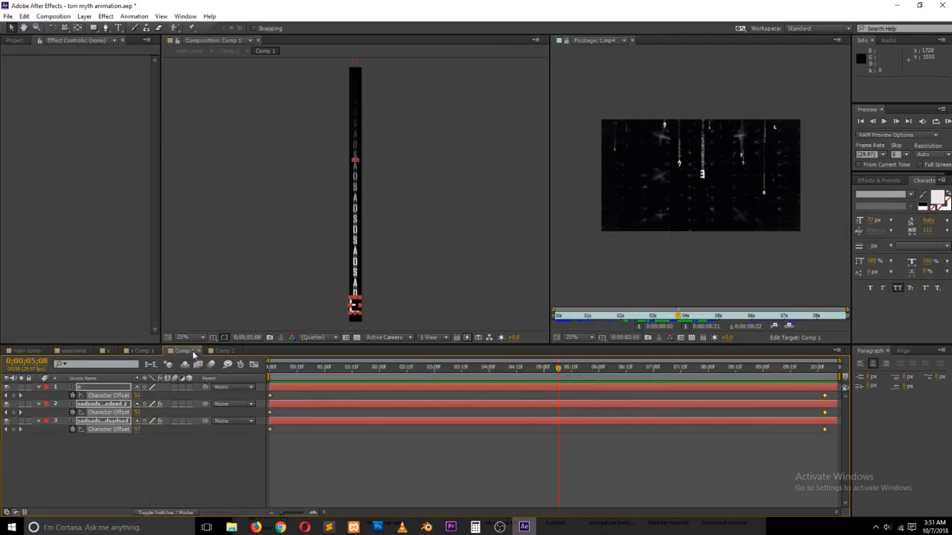
{"action": "left_click", "coordinate": [356, 453]}
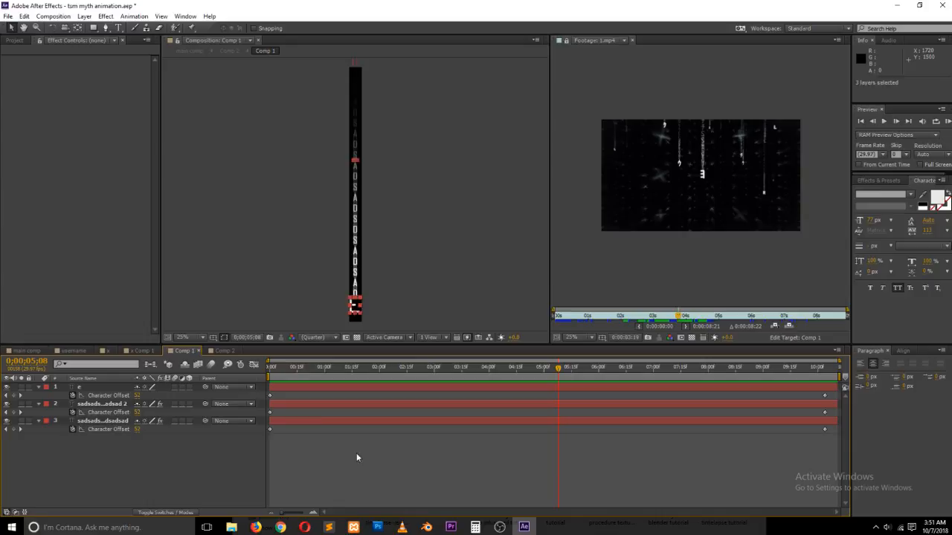
{"action": "left_click", "coordinate": [317, 419]}
{"action": "left_click", "coordinate": [85, 389]}
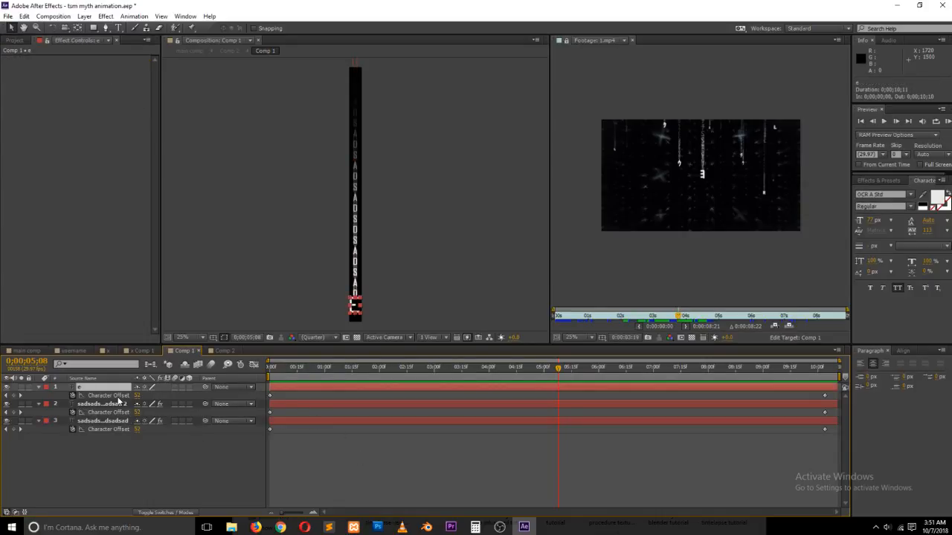
{"action": "key", "text": "ctrl+d"}
- Apply the Box Blur effect to the duplicated e 2 layer
{"action": "left_click", "coordinate": [106, 404]}
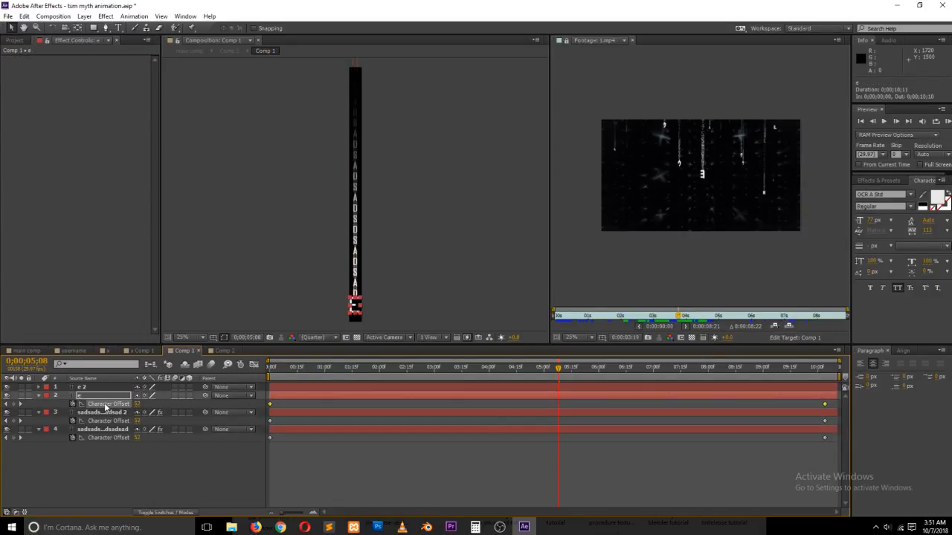
{"action": "left_click", "coordinate": [114, 389]}
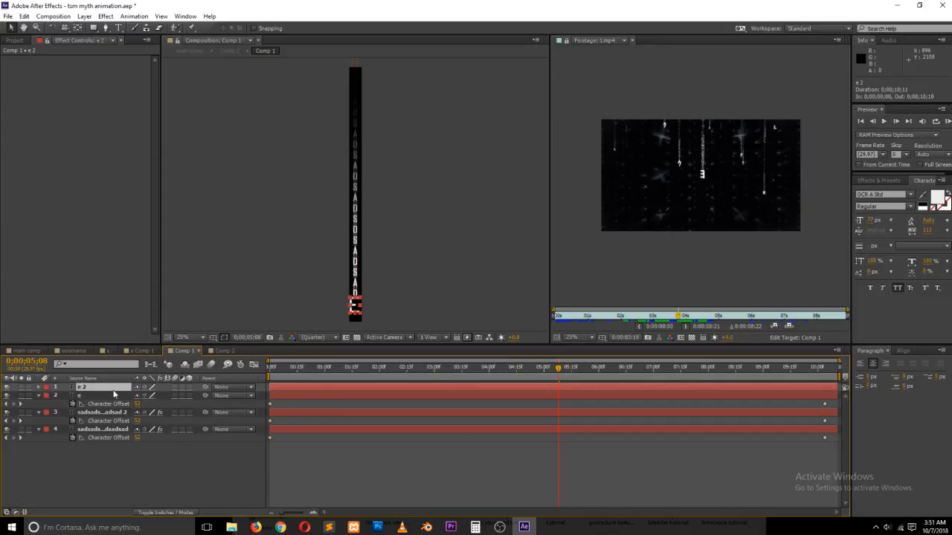
{"action": "left_click", "coordinate": [869, 180]}
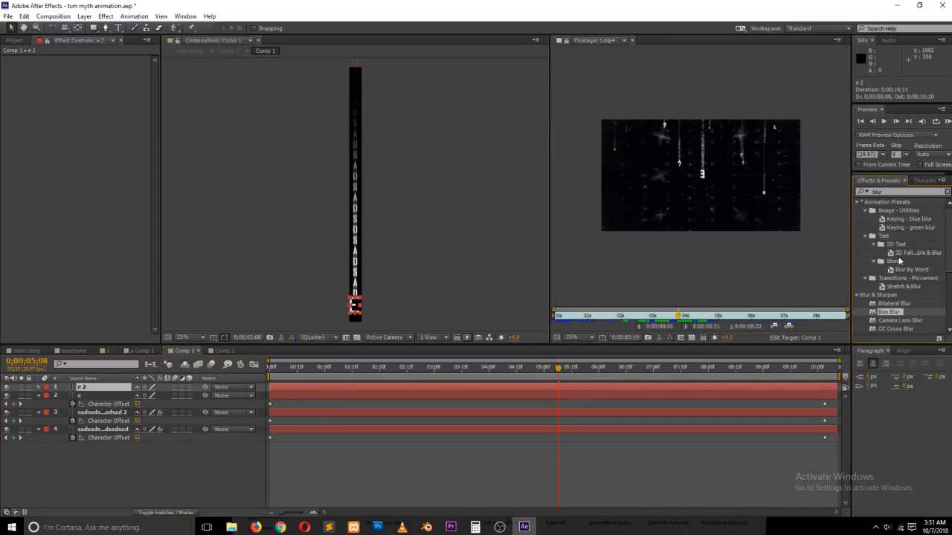
{"action": "left_click_drag", "start_coordinate": [897, 313], "coordinate": [360, 305]}
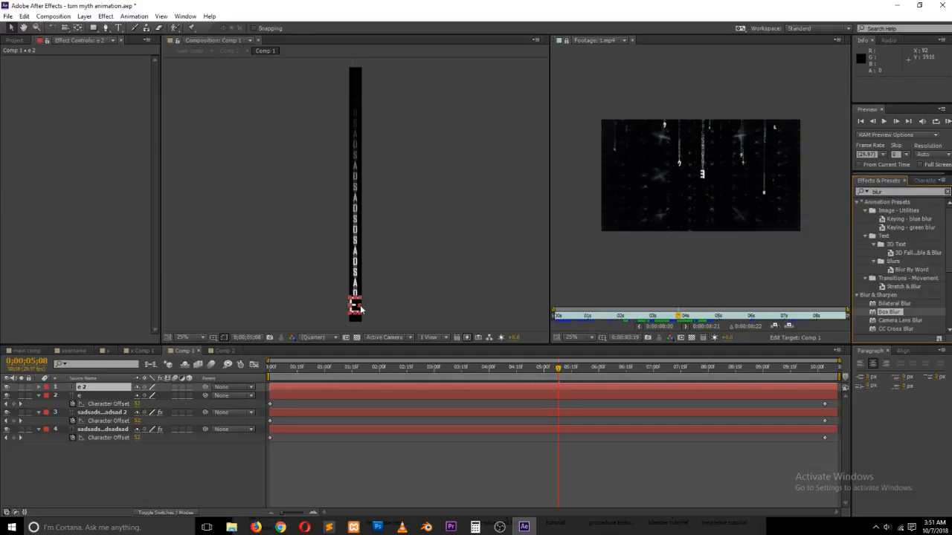
- Blur the e 2 layer strongly with Box Blur in the vertical dimension only, and move it about 516 px up the letter column
{"action": "double_click", "coordinate": [879, 315]}
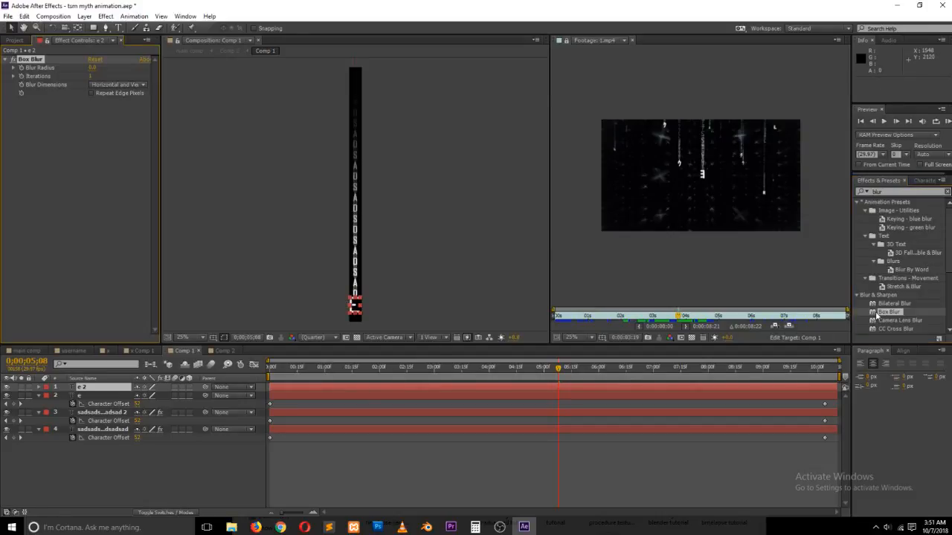
{"action": "left_click", "coordinate": [136, 86]}
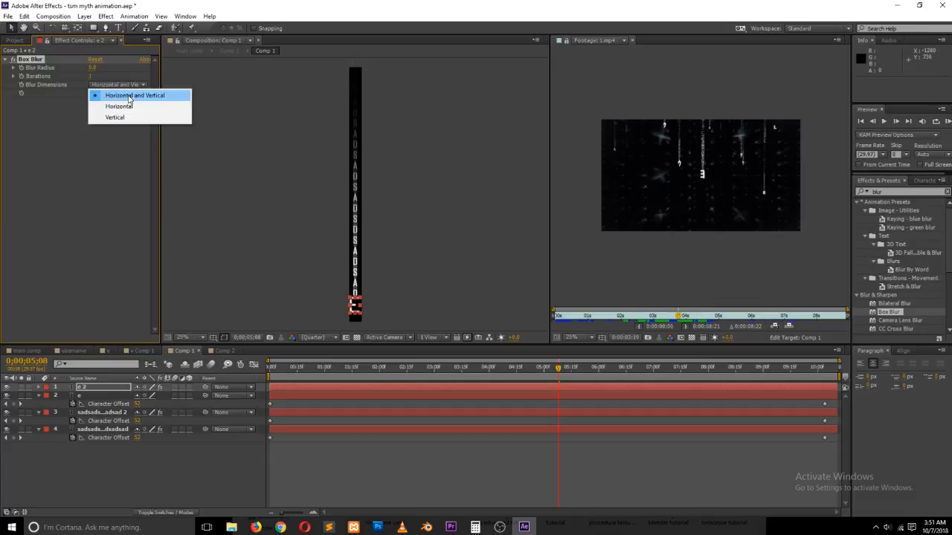
{"action": "left_click", "coordinate": [115, 117]}
{"action": "left_click_drag", "start_coordinate": [92, 68], "coordinate": [249, 64]}
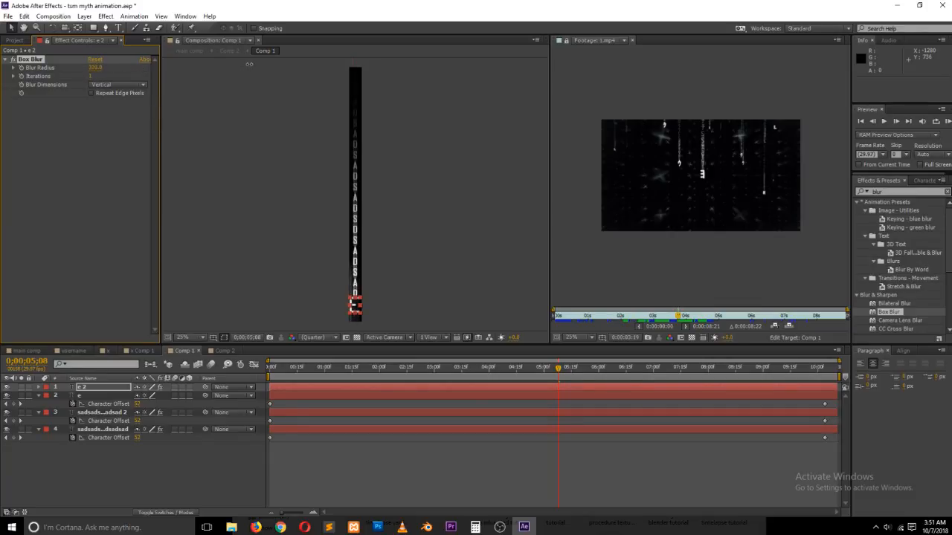
{"action": "left_click", "coordinate": [92, 77]}
{"action": "key", "text": "Return"}
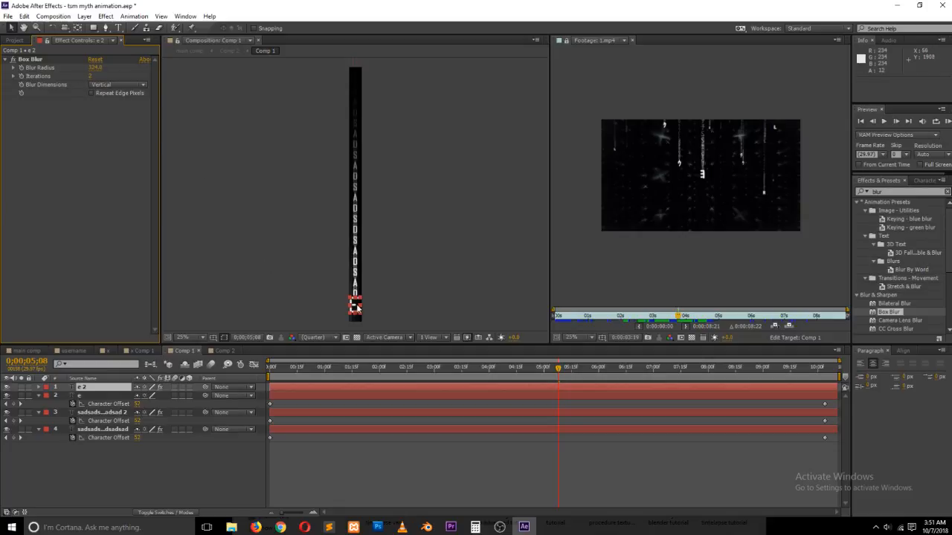
{"action": "left_click_drag", "start_coordinate": [353, 303], "coordinate": [351, 244]}
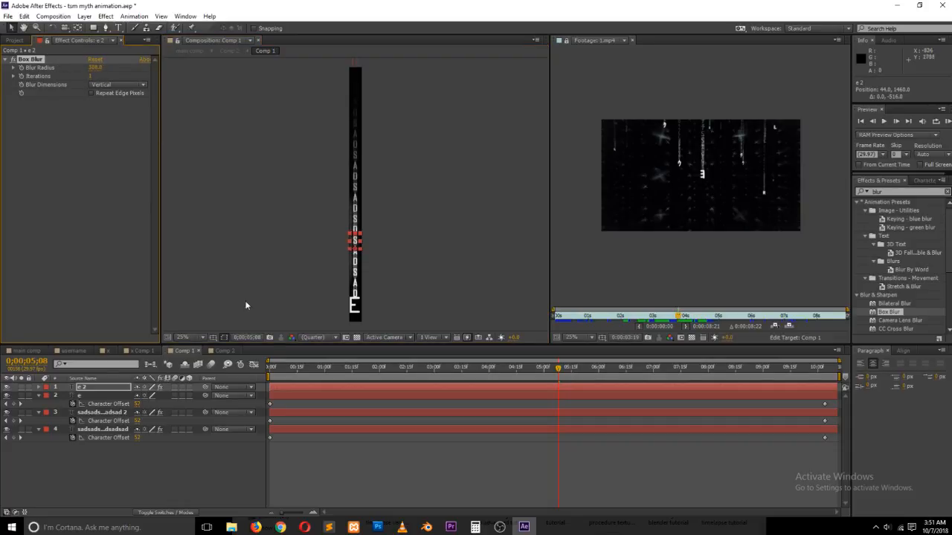
- Set the Box Blur iterations to 2 on the duplicated letter-column text layer in Comp 1
{"action": "left_click", "coordinate": [110, 412]}
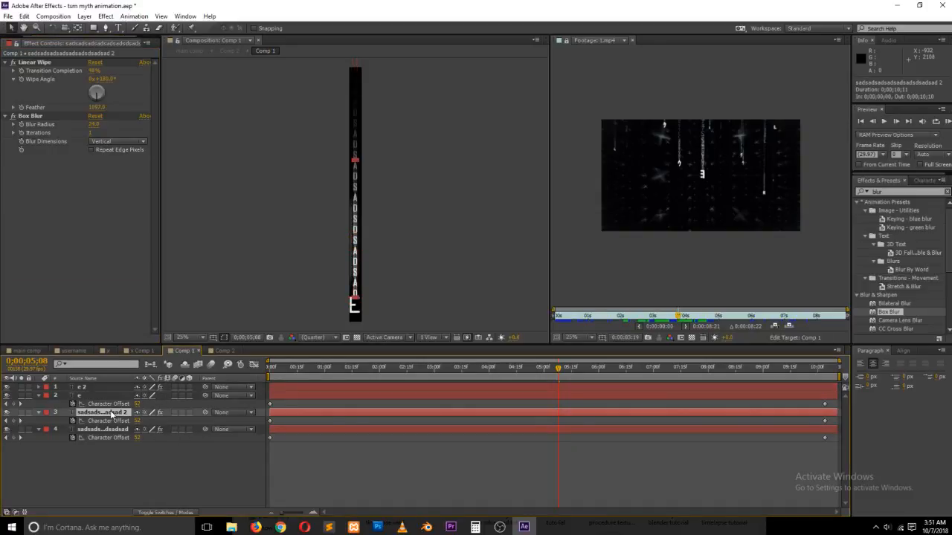
{"action": "left_click", "coordinate": [93, 133]}
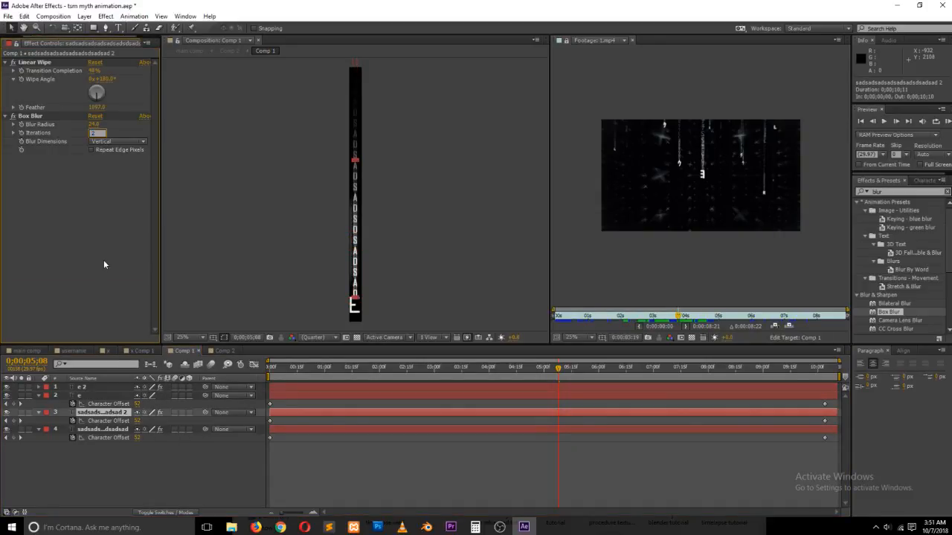
{"action": "key", "text": "Return"}
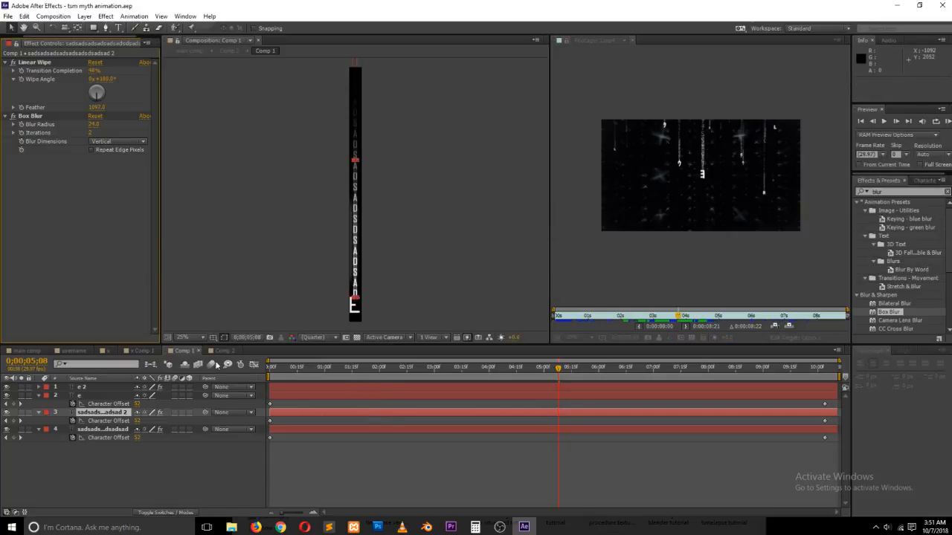
- In Comp 2, duplicate the Comp 1 column and shift the copy's whole motion path about 504 px right and 88 px up
{"action": "left_click", "coordinate": [225, 350]}
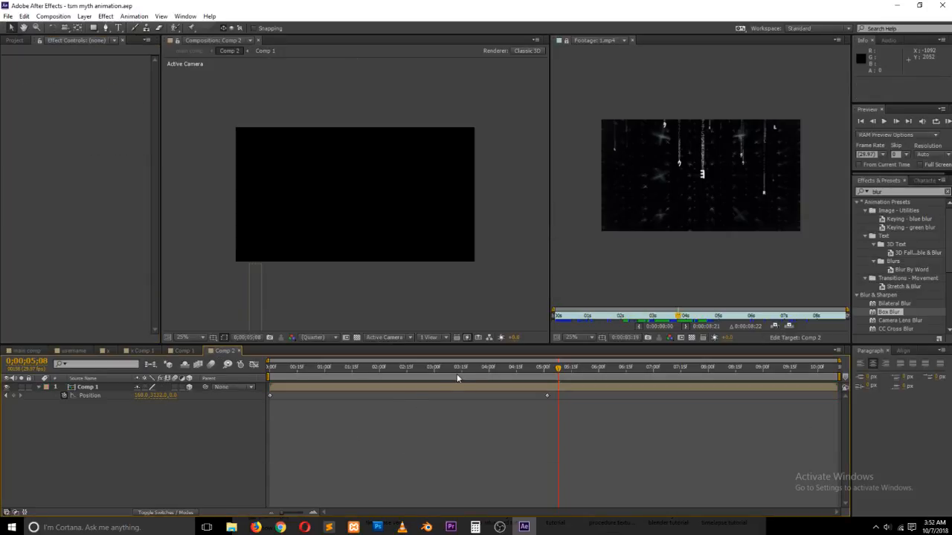
{"action": "left_click_drag", "start_coordinate": [457, 368], "coordinate": [406, 378]}
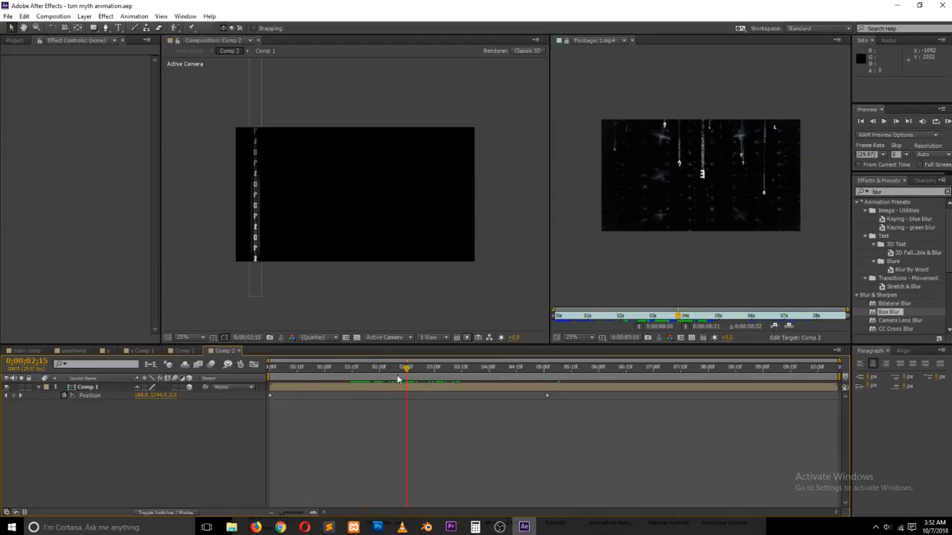
{"action": "left_click", "coordinate": [103, 387]}
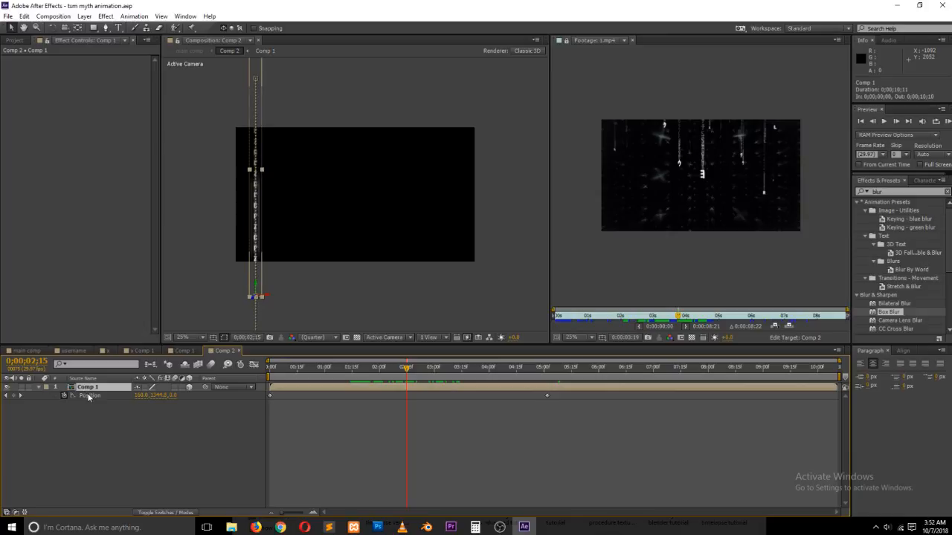
{"action": "key", "text": "ctrl+d"}
{"action": "key", "text": "p"}
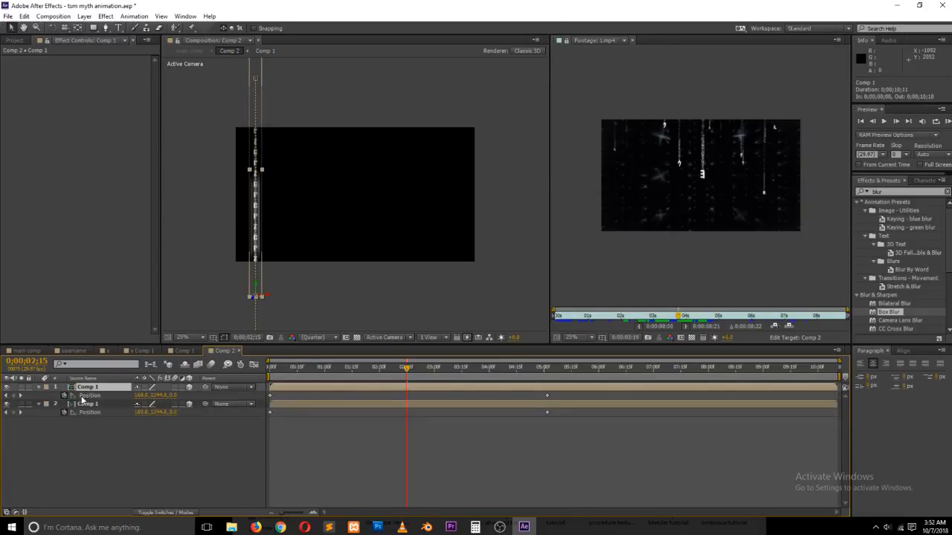
{"action": "left_click", "coordinate": [82, 396]}
{"action": "left_click_drag", "start_coordinate": [286, 291], "coordinate": [303, 213]}
{"action": "key", "text": "comma"}
{"action": "key", "text": "comma"}
{"action": "key", "text": "period"}
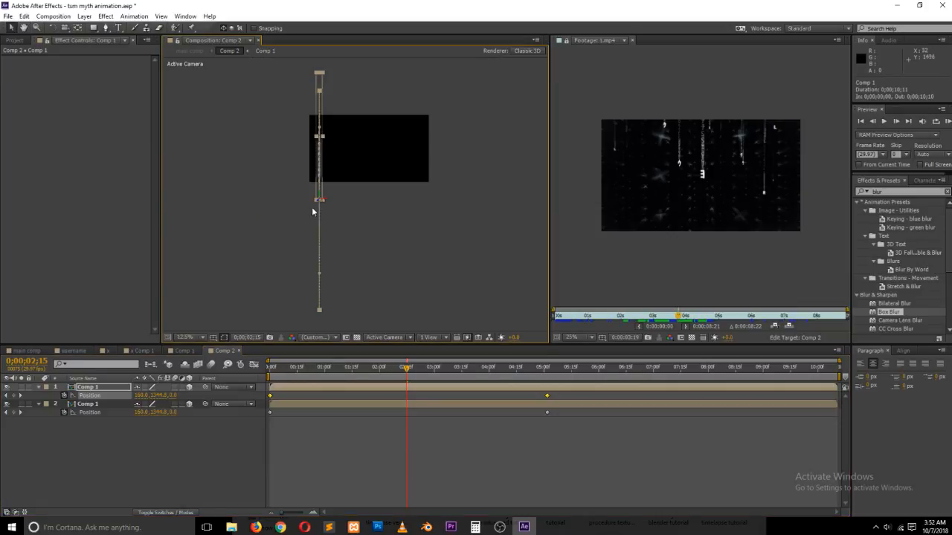
{"action": "left_click_drag", "start_coordinate": [317, 92], "coordinate": [348, 86]}
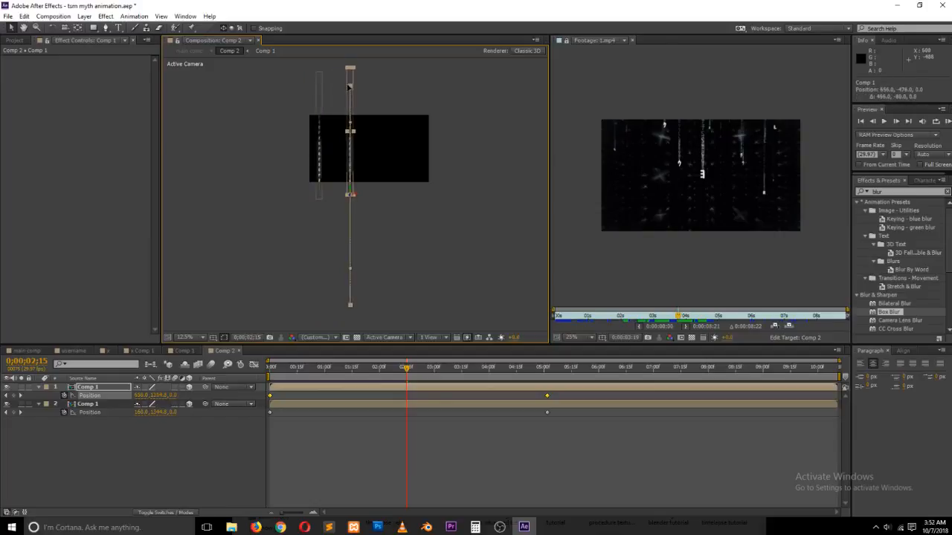
- Duplicate the second column and shift the copy's whole motion path about 504 px right and 648 px up
{"action": "left_click", "coordinate": [116, 389]}
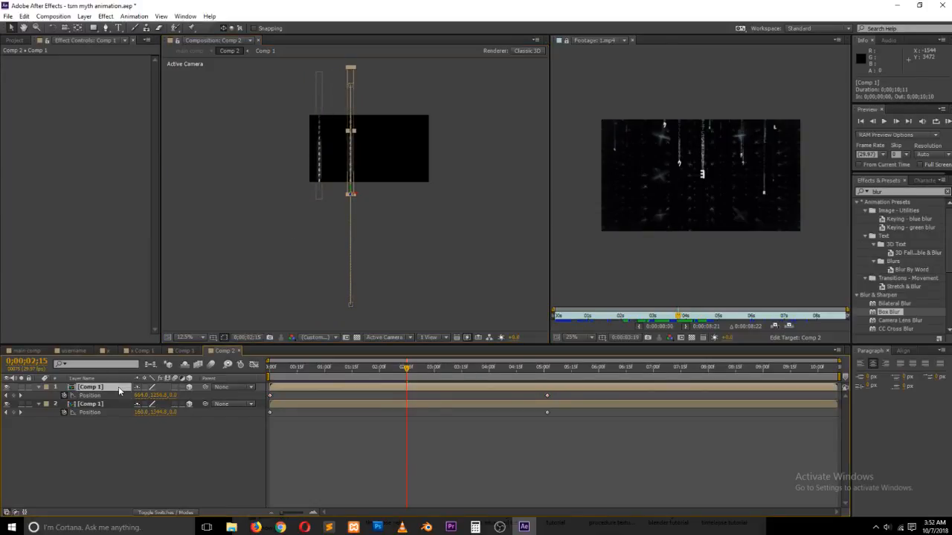
{"action": "key", "text": "ctrl+d"}
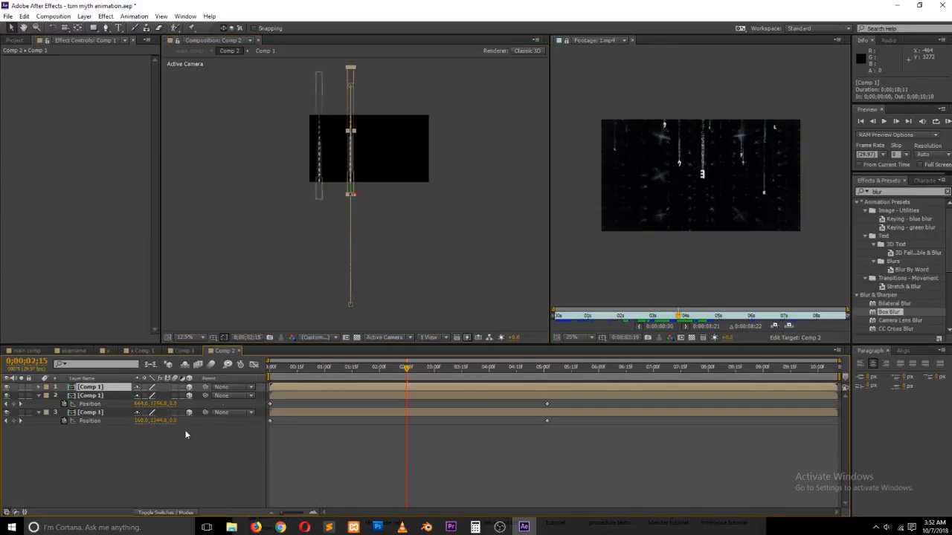
{"action": "key", "text": "p"}
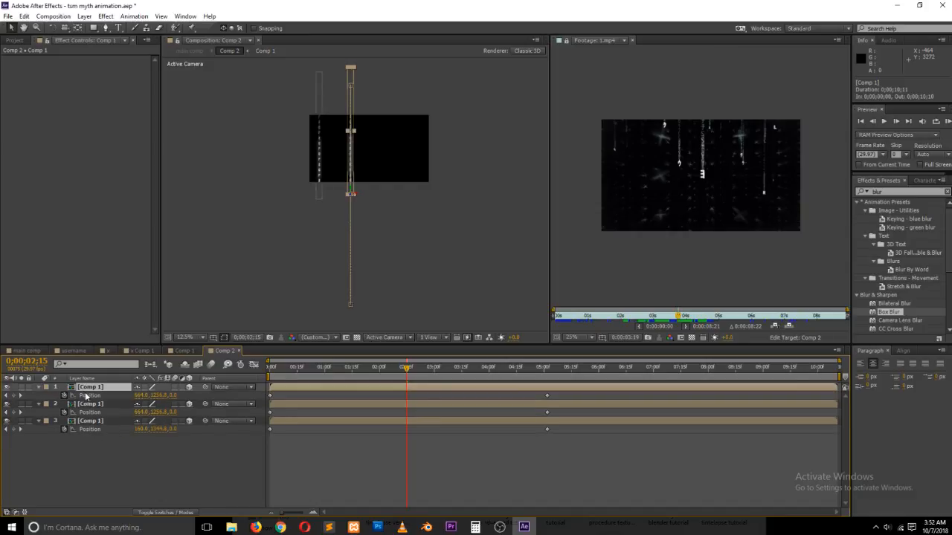
{"action": "left_click", "coordinate": [122, 395]}
{"action": "left_click_drag", "start_coordinate": [352, 305], "coordinate": [383, 263]}
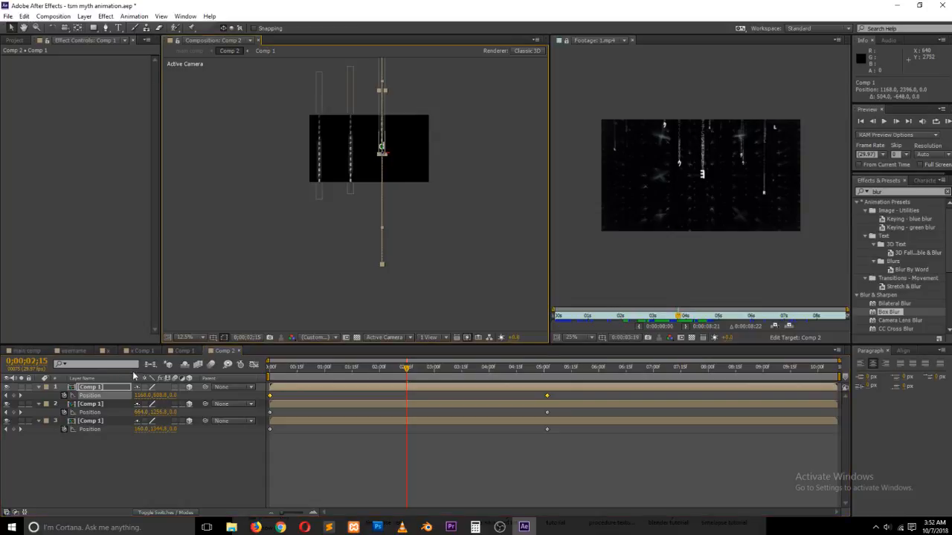
- Duplicate the third column and shift the copy's whole motion path about 552 px right and 528 px down
{"action": "left_click", "coordinate": [114, 390]}
{"action": "key", "text": "ctrl+d"}
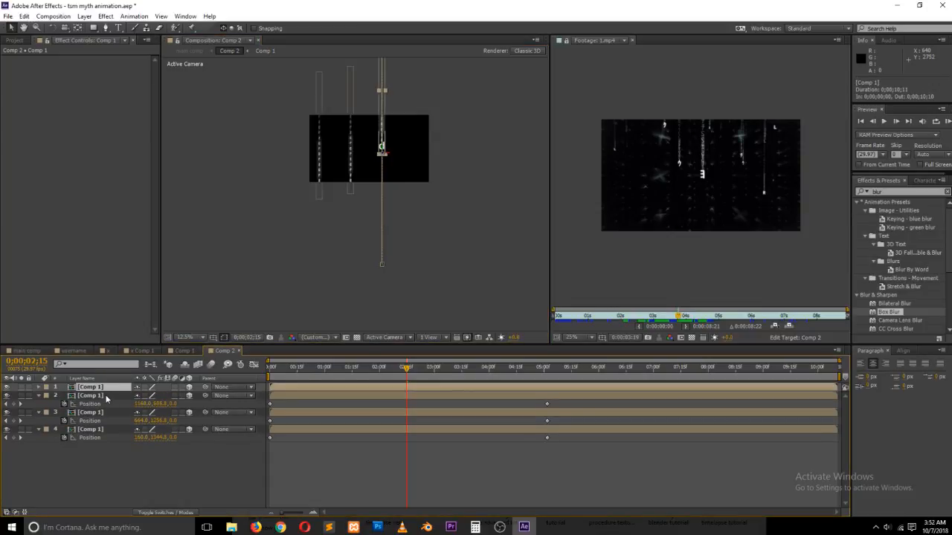
{"action": "key", "text": "p"}
{"action": "left_click", "coordinate": [83, 395]}
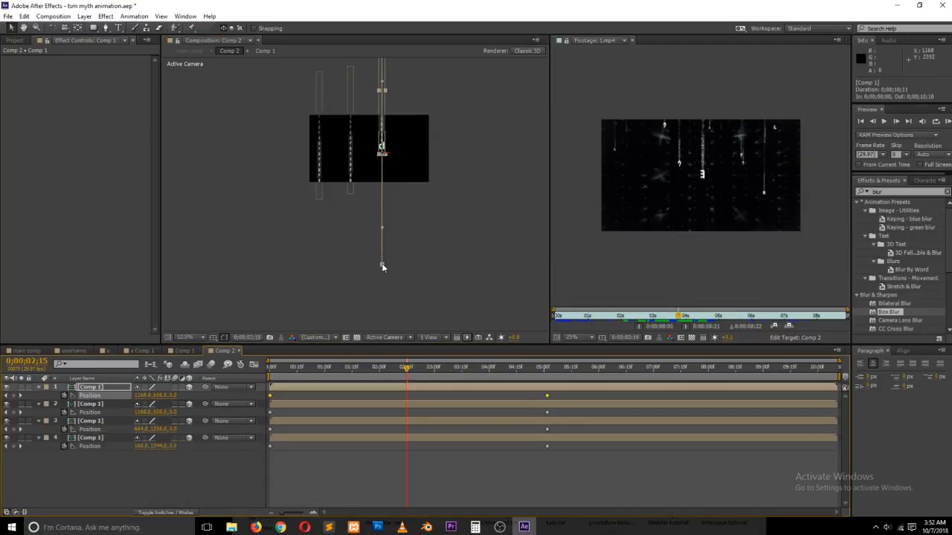
{"action": "left_click_drag", "start_coordinate": [383, 267], "coordinate": [416, 298]}
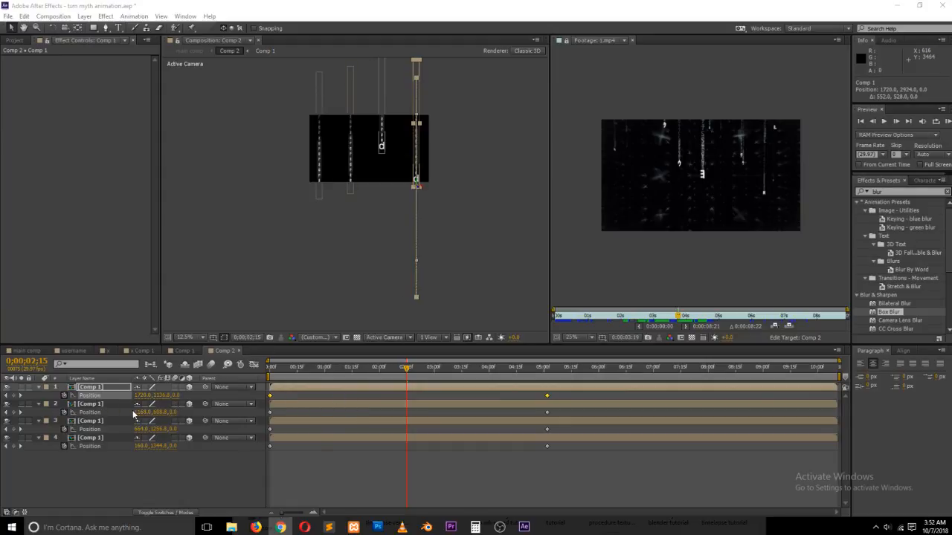
- Push layer 1's column back in depth to Z 1224.2 and bring layer 2's column forward to about Z -1202, moving their whole paths
{"action": "left_click", "coordinate": [21, 396]}
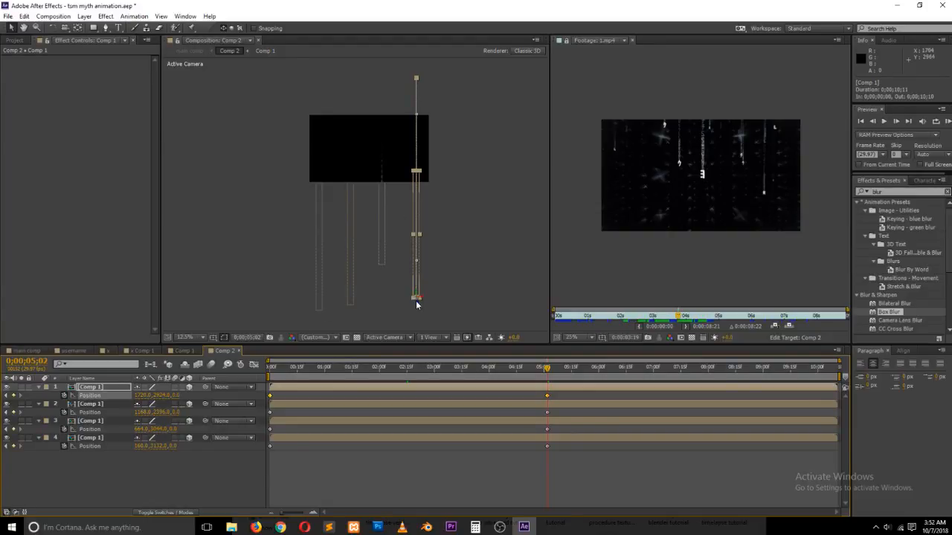
{"action": "left_click_drag", "start_coordinate": [418, 301], "coordinate": [401, 251]}
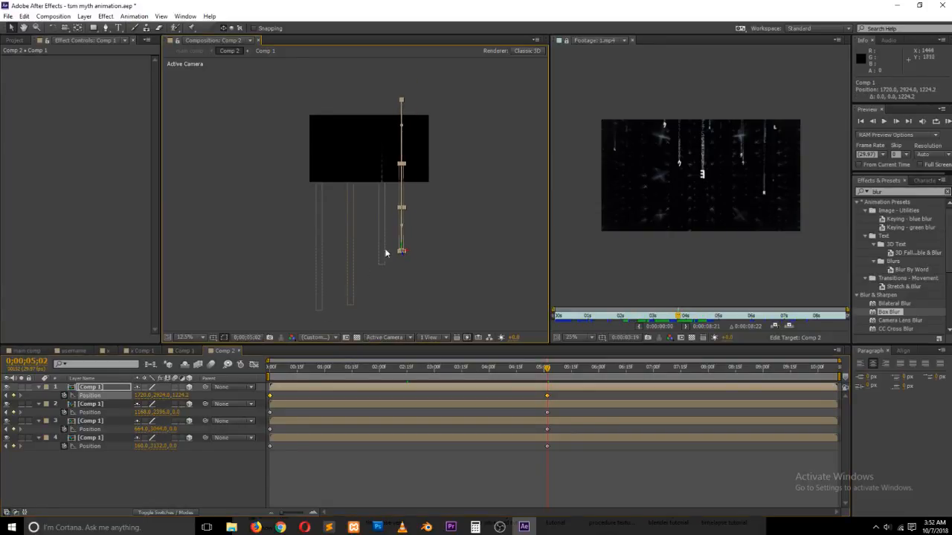
{"action": "left_click", "coordinate": [105, 413]}
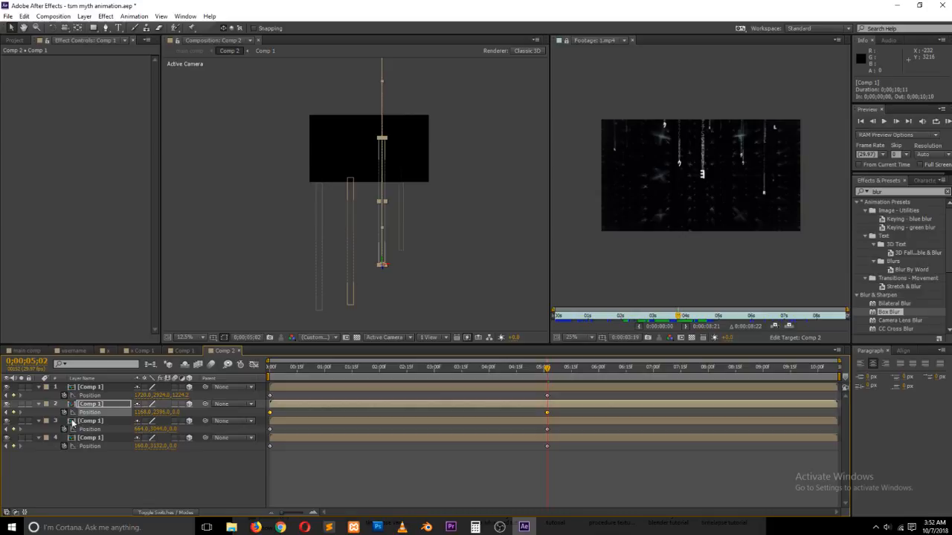
{"action": "left_click", "coordinate": [6, 412]}
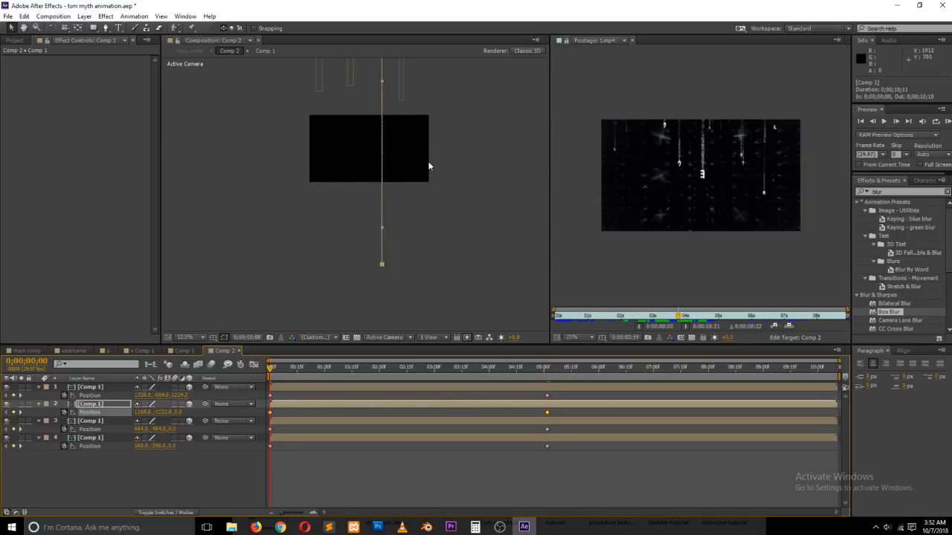
{"action": "left_click_drag", "start_coordinate": [427, 140], "coordinate": [423, 275]}
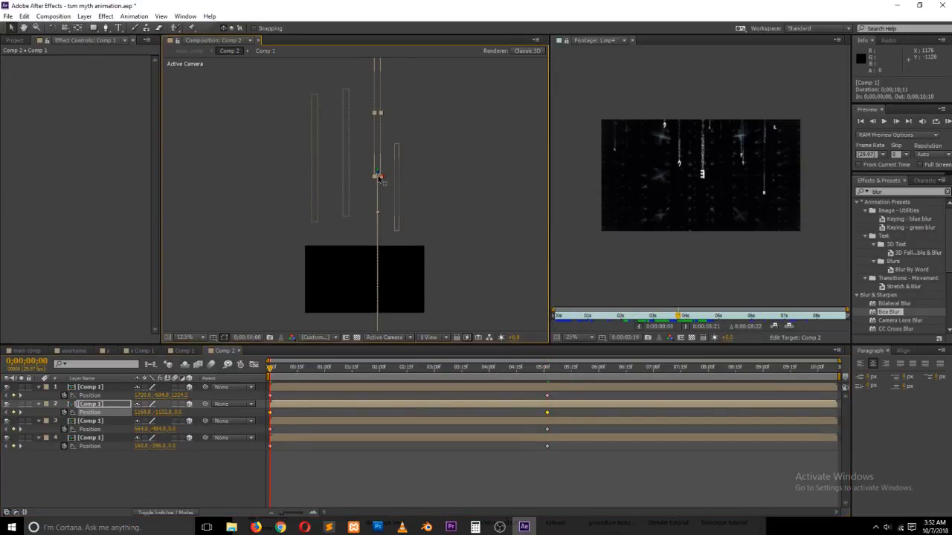
{"action": "left_click_drag", "start_coordinate": [379, 178], "coordinate": [398, 168]}
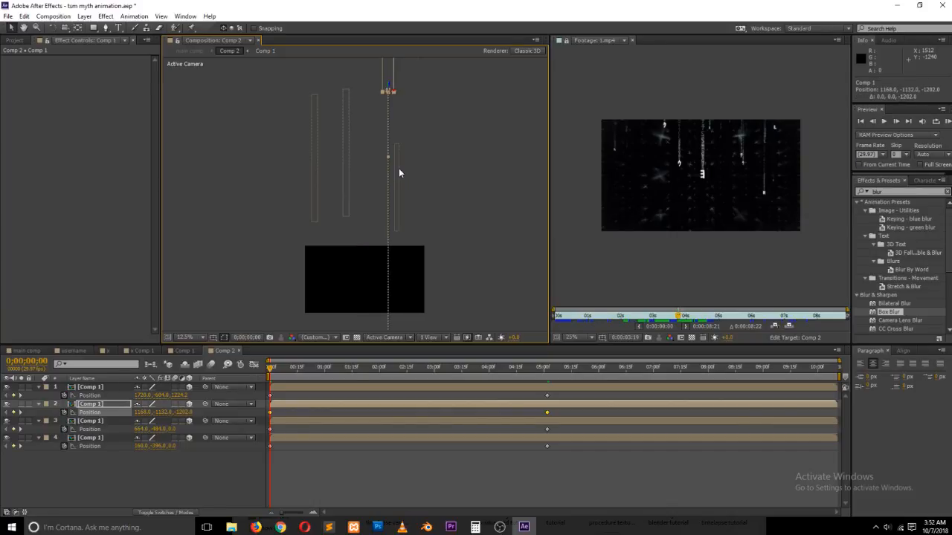
- Bring layer 3's column forward to about Z -637.5 along its whole path, and scrub through the falling columns to 0;00;02;08
{"action": "left_click", "coordinate": [102, 428]}
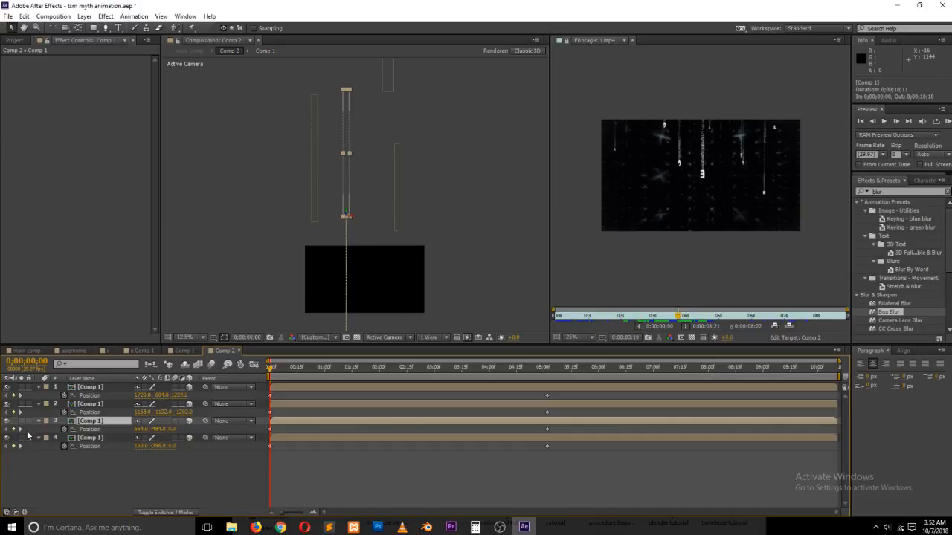
{"action": "left_click", "coordinate": [80, 432]}
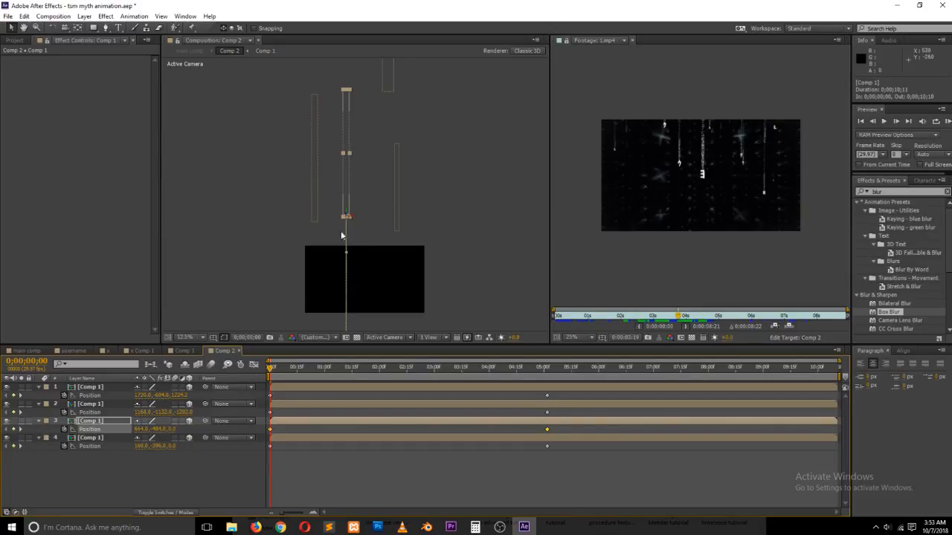
{"action": "left_click_drag", "start_coordinate": [348, 218], "coordinate": [383, 162]}
{"action": "left_click", "coordinate": [309, 212]}
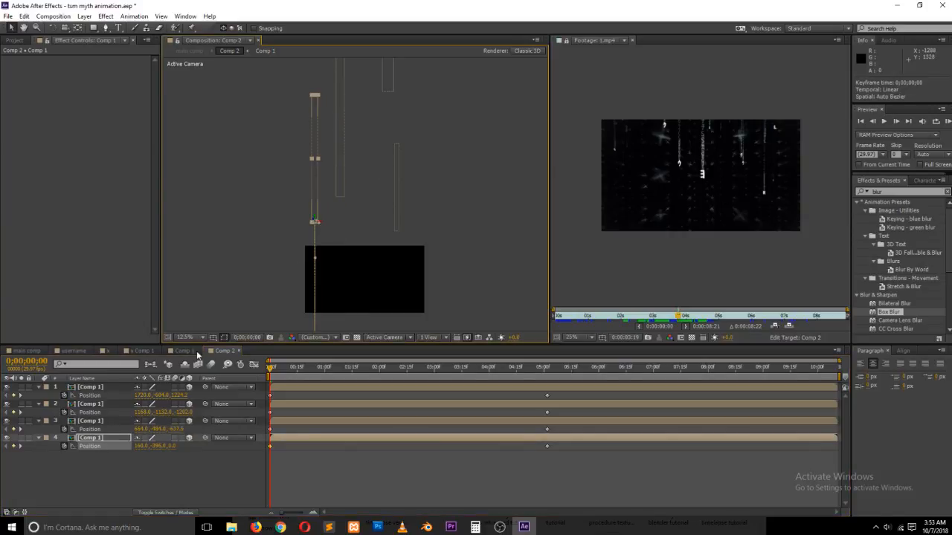
{"action": "left_click_drag", "start_coordinate": [270, 367], "coordinate": [393, 380]}
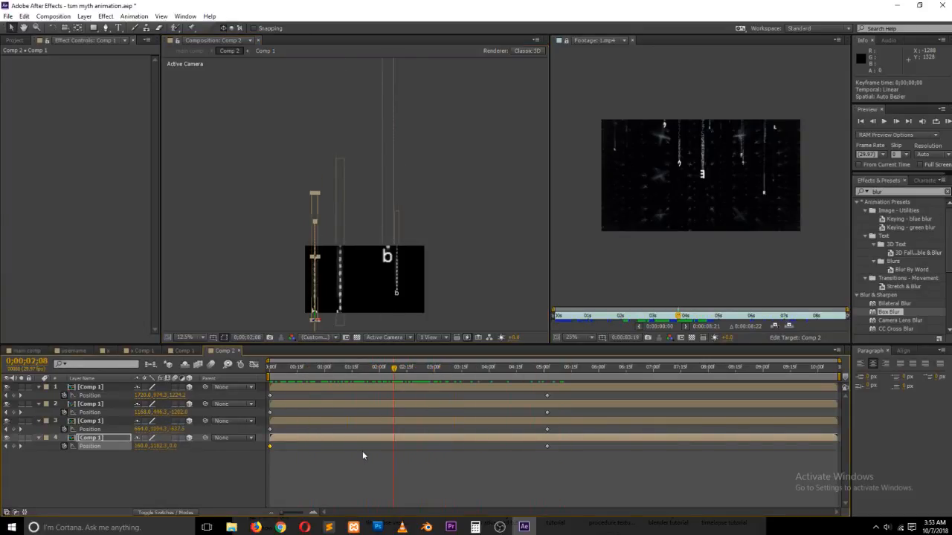
- Duplicate all four Comp 1 column layers and group the four copies at the top of the layer stack
{"action": "left_click", "coordinate": [363, 451]}
{"action": "left_click", "coordinate": [369, 388]}
{"action": "key", "text": "ctrl+a"}
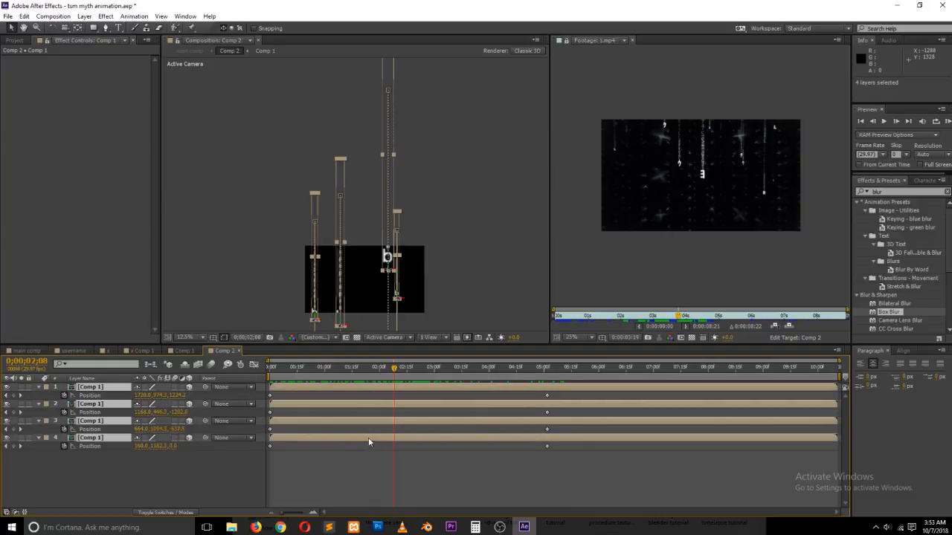
{"action": "key", "text": "ctrl+d"}
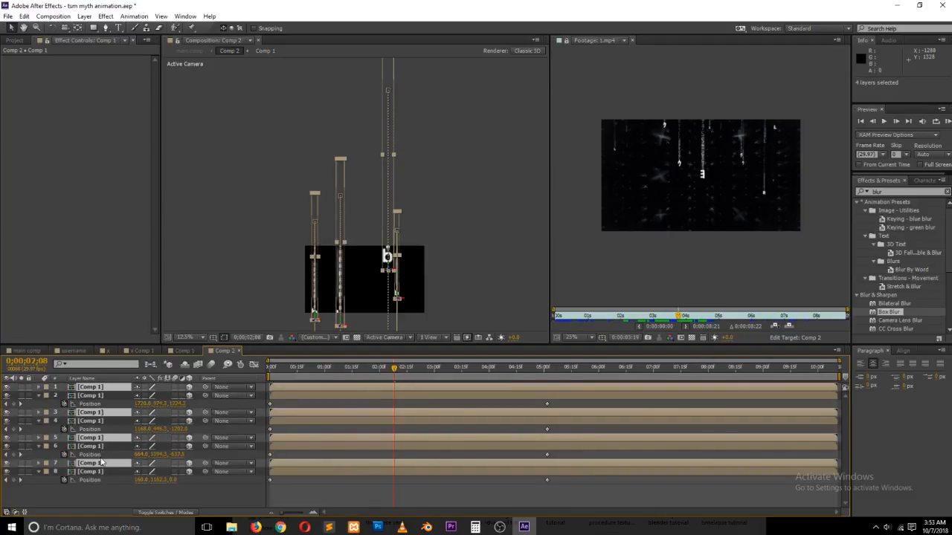
{"action": "left_click_drag", "start_coordinate": [102, 467], "coordinate": [124, 396]}
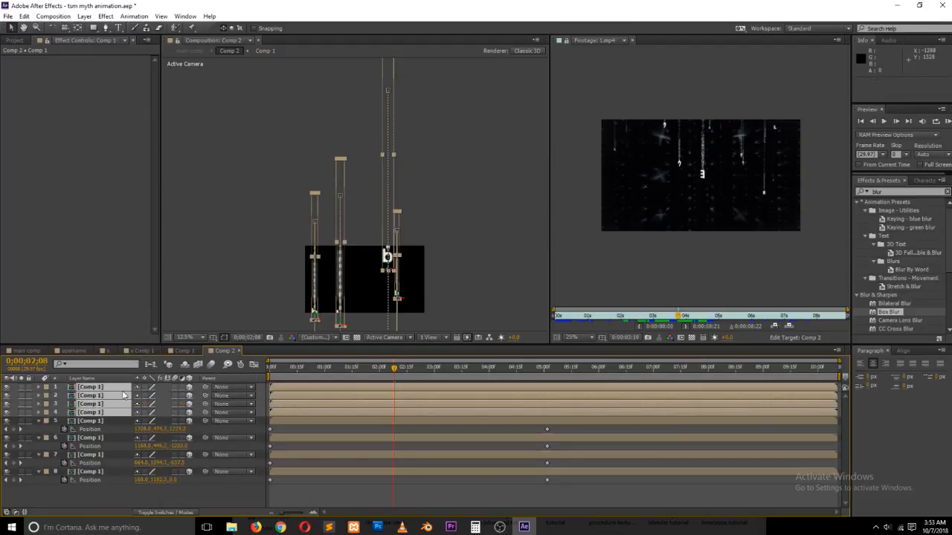
- Add a null object to Comp 2 and parent the five Comp 1 layers directly below it to the null
{"action": "right_click", "coordinate": [129, 489]}
{"action": "mouse_move", "coordinate": [152, 384]}
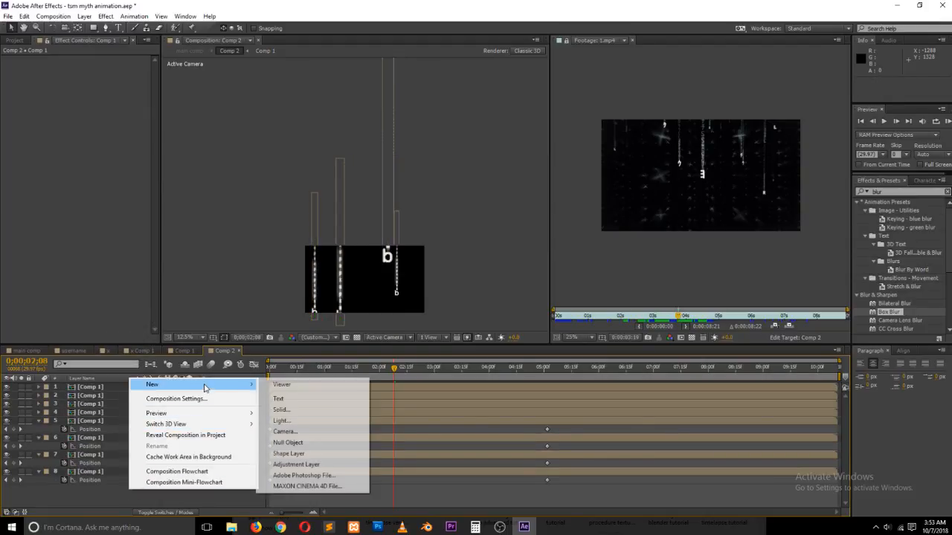
{"action": "left_click", "coordinate": [302, 442]}
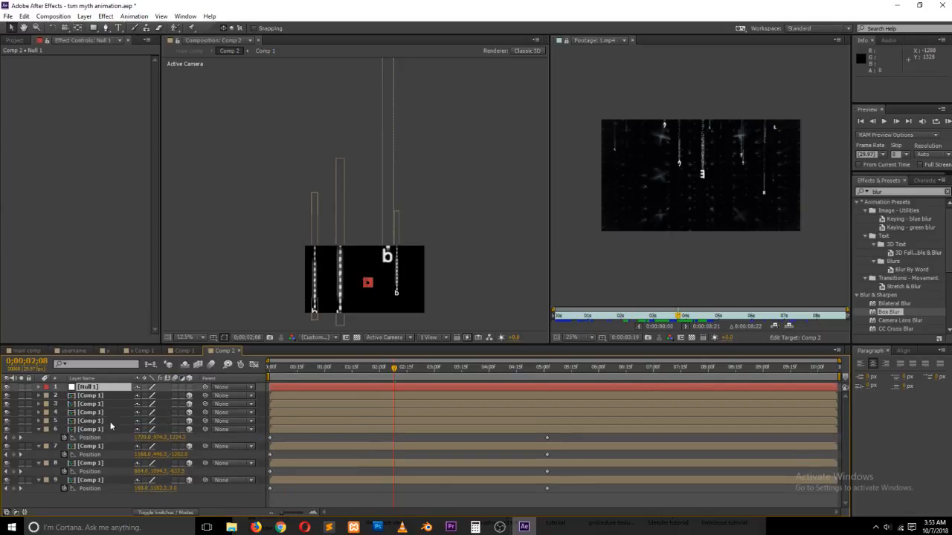
{"action": "left_click", "coordinate": [110, 428]}
{"action": "left_click", "coordinate": [103, 395], "text": "shift"}
{"action": "left_click_drag", "start_coordinate": [206, 395], "coordinate": [122, 386]}
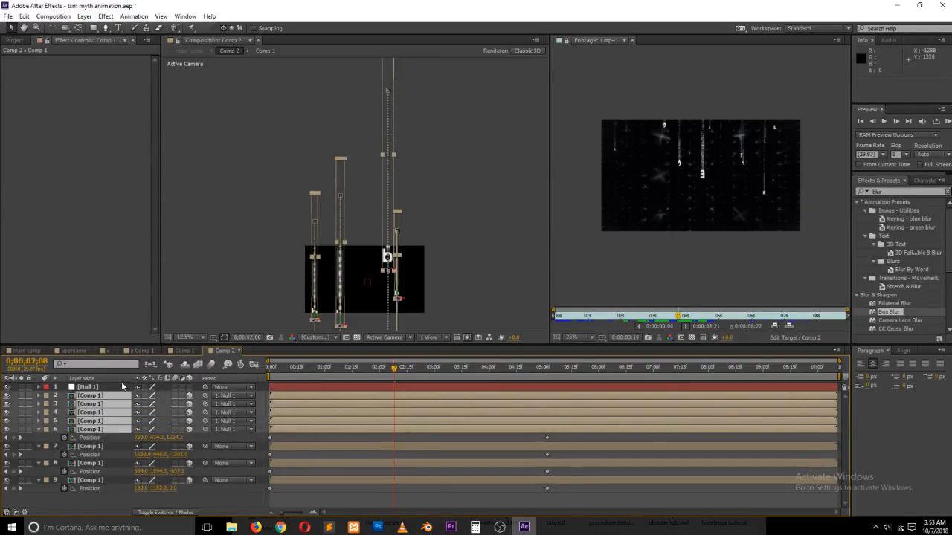
- Make Null 1 a 3D layer, flip it horizontally, and move it about 280 px right and forward to Z -840
{"action": "left_click", "coordinate": [110, 378]}
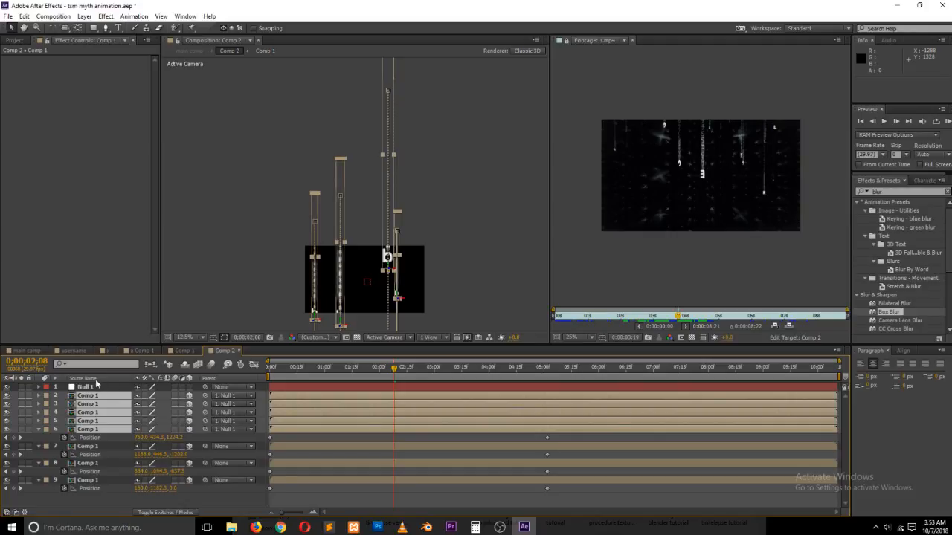
{"action": "left_click", "coordinate": [96, 379]}
{"action": "left_click", "coordinate": [100, 389]}
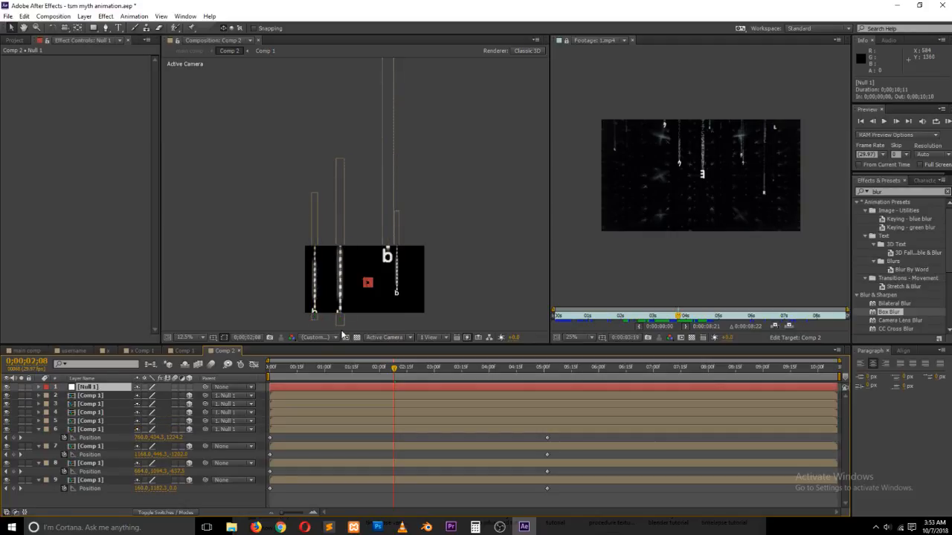
{"action": "scroll", "coordinate": [364, 308], "scroll_direction": "up", "scroll_amount": 1}
{"action": "left_click_drag", "start_coordinate": [367, 305], "coordinate": [367, 186]}
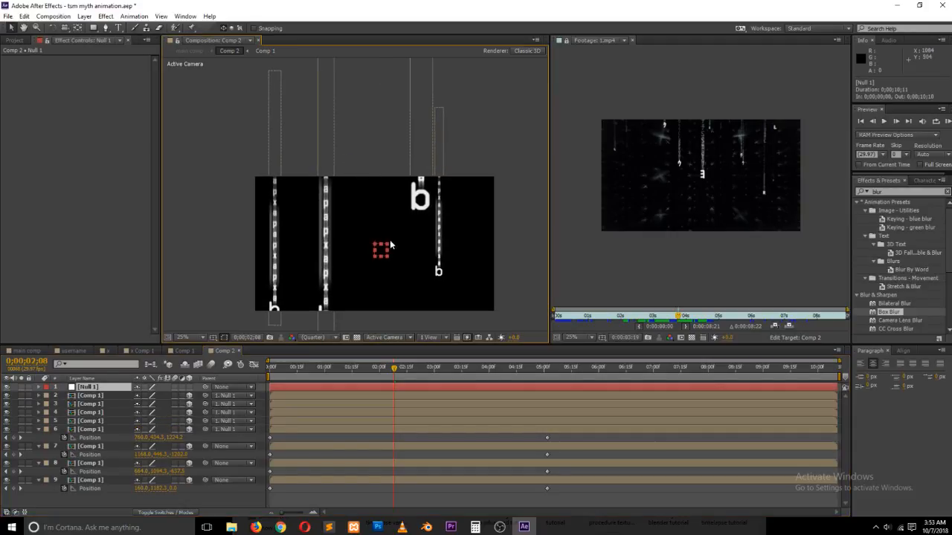
{"action": "mouse_move", "coordinate": [388, 255]}
{"action": "left_mouse_down"}
{"action": "mouse_move", "coordinate": [354, 255]}
{"action": "mouse_move", "coordinate": [374, 253]}
{"action": "mouse_move", "coordinate": [358, 245]}
{"action": "mouse_move", "coordinate": [377, 260]}
{"action": "mouse_move", "coordinate": [378, 298]}
{"action": "mouse_move", "coordinate": [388, 236]}
{"action": "mouse_move", "coordinate": [393, 257]}
{"action": "mouse_move", "coordinate": [380, 251]}
{"action": "mouse_move", "coordinate": [401, 253]}
{"action": "left_mouse_up"}
{"action": "left_click", "coordinate": [189, 386]}
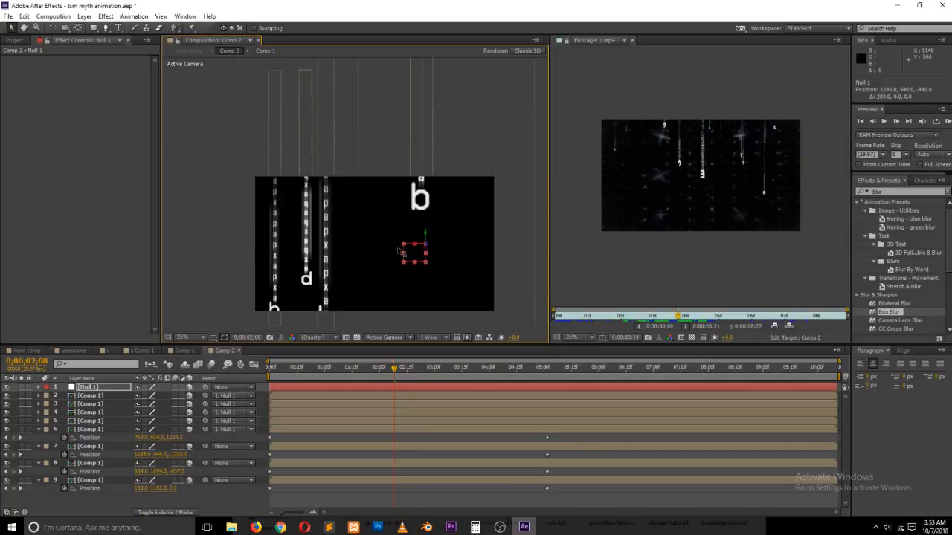
- Delay the five parented Comp 1 layers to start at 0;00;00;22, and scrub through the animation to 0;00;05;22
{"action": "left_click", "coordinate": [347, 397]}
{"action": "left_click", "coordinate": [346, 420], "text": "shift"}
{"action": "left_click", "coordinate": [345, 428], "text": "shift"}
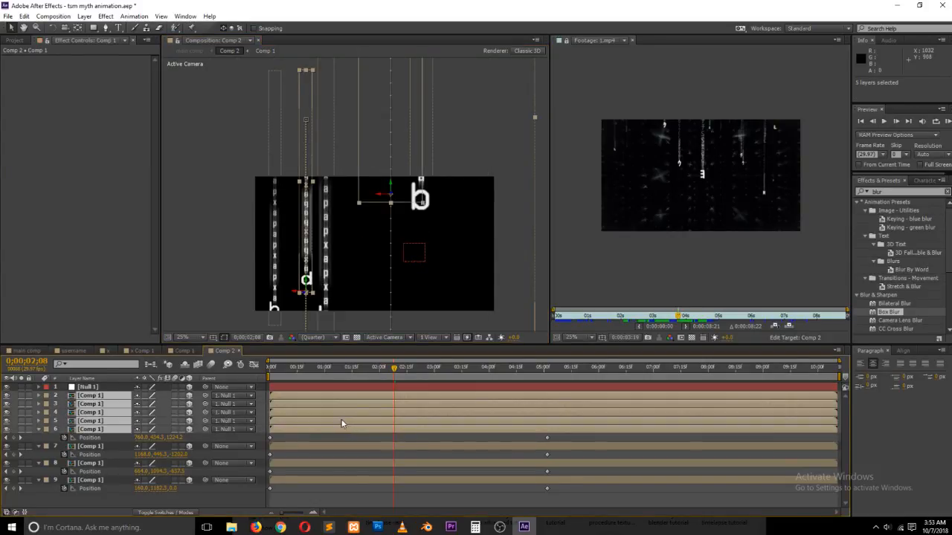
{"action": "left_click_drag", "start_coordinate": [345, 428], "coordinate": [381, 411]}
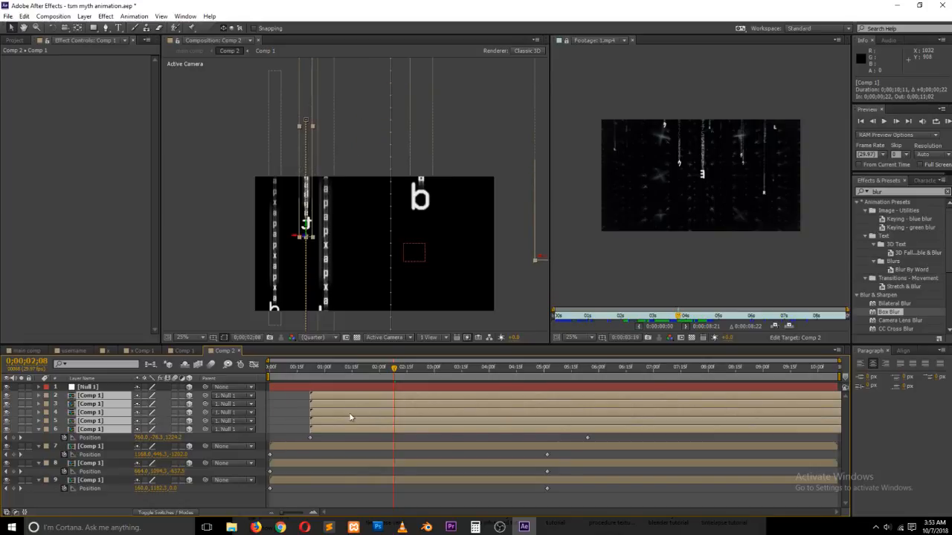
{"action": "left_click", "coordinate": [368, 377]}
{"action": "left_click_drag", "start_coordinate": [371, 376], "coordinate": [584, 372]}
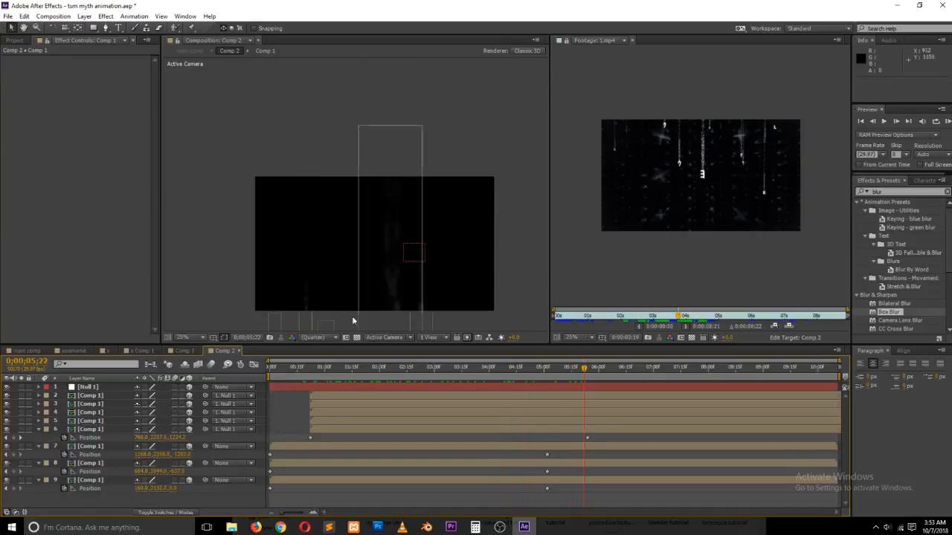
- In main comp, move the Comp 2 layer in time so that it starts at 0;00;03;15
{"action": "left_click", "coordinate": [35, 351]}
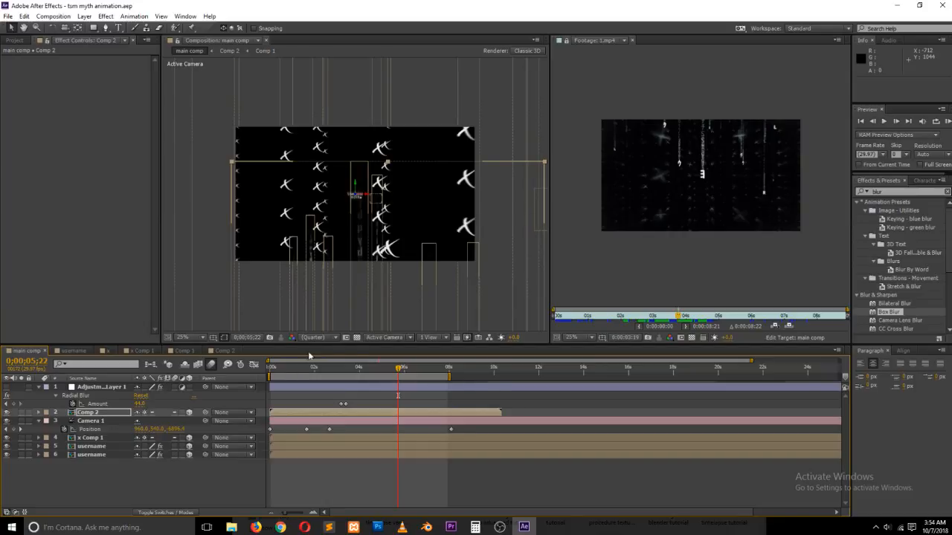
{"action": "mouse_move", "coordinate": [399, 370]}
{"action": "left_mouse_down"}
{"action": "mouse_move", "coordinate": [326, 371]}
{"action": "mouse_move", "coordinate": [397, 367]}
{"action": "left_mouse_up"}
{"action": "left_click_drag", "start_coordinate": [403, 409], "coordinate": [482, 409]}
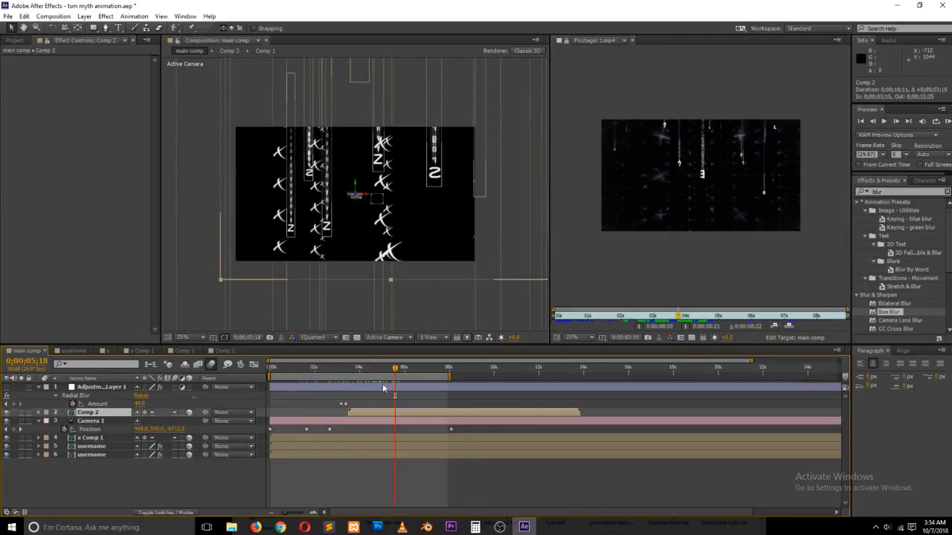
- Move the camera's last Position keyframe to just past 10 seconds, extend the work area to match, save the project and preview it
{"action": "left_click_drag", "start_coordinate": [394, 376], "coordinate": [480, 387]}
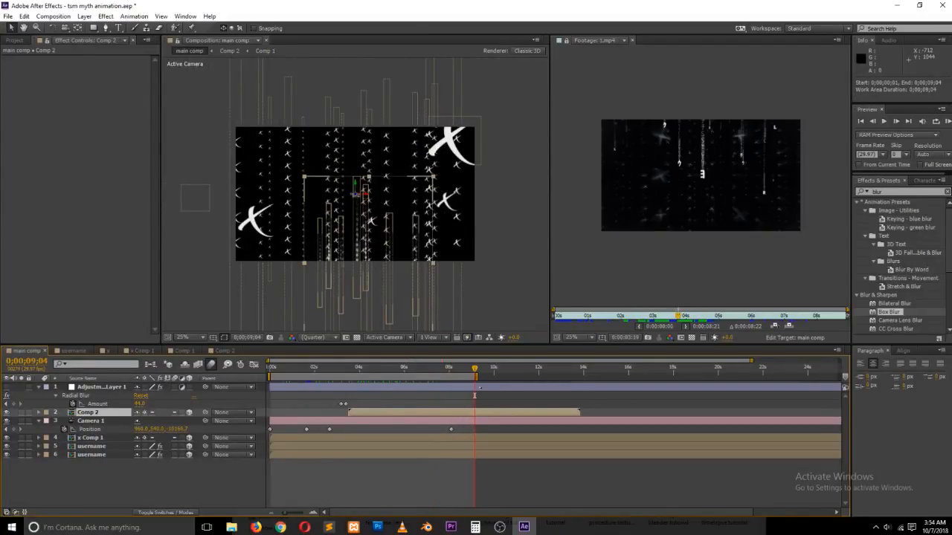
{"action": "left_click_drag", "start_coordinate": [451, 430], "coordinate": [499, 429]}
{"action": "left_click_drag", "start_coordinate": [478, 377], "coordinate": [500, 377]}
{"action": "left_click", "coordinate": [504, 476]}
{"action": "key", "text": "ctrl+s"}
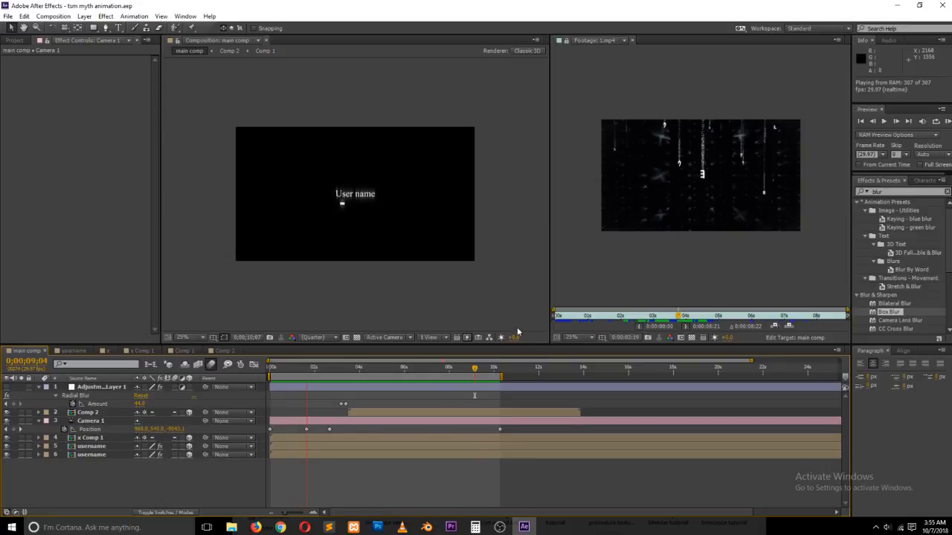
{"action": "key", "text": "space"}
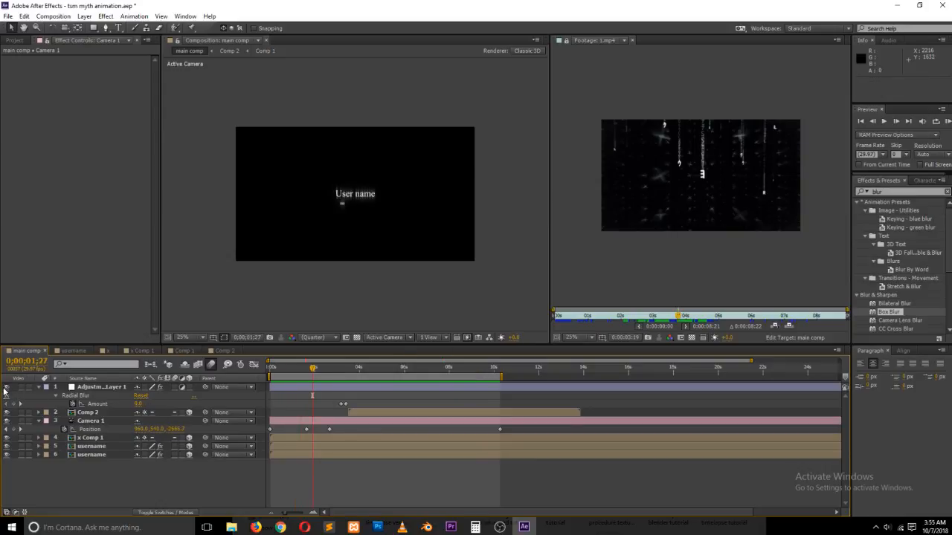
- Show the adjustment layer again and check the radial blur on the columns at 0;00;06;03
{"action": "left_click", "coordinate": [113, 388]}
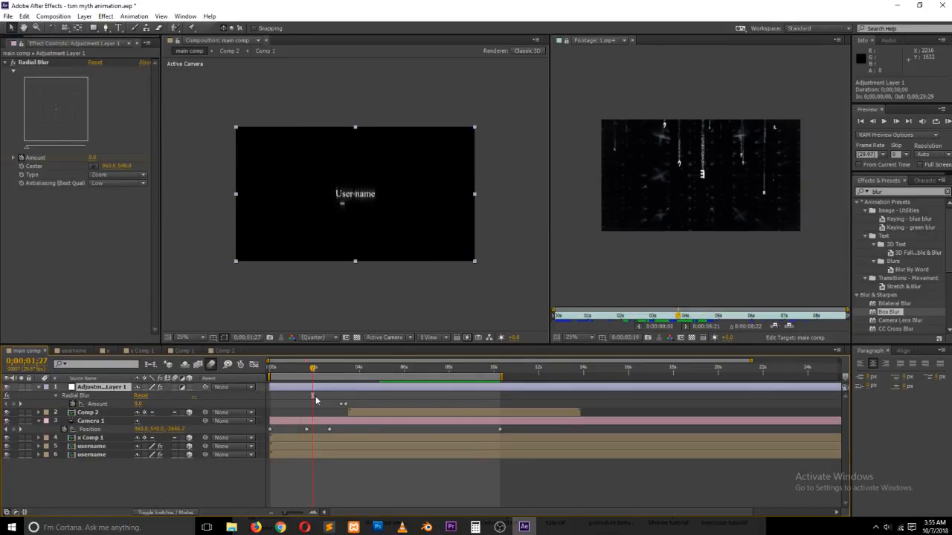
{"action": "left_click_drag", "start_coordinate": [313, 370], "coordinate": [406, 376]}
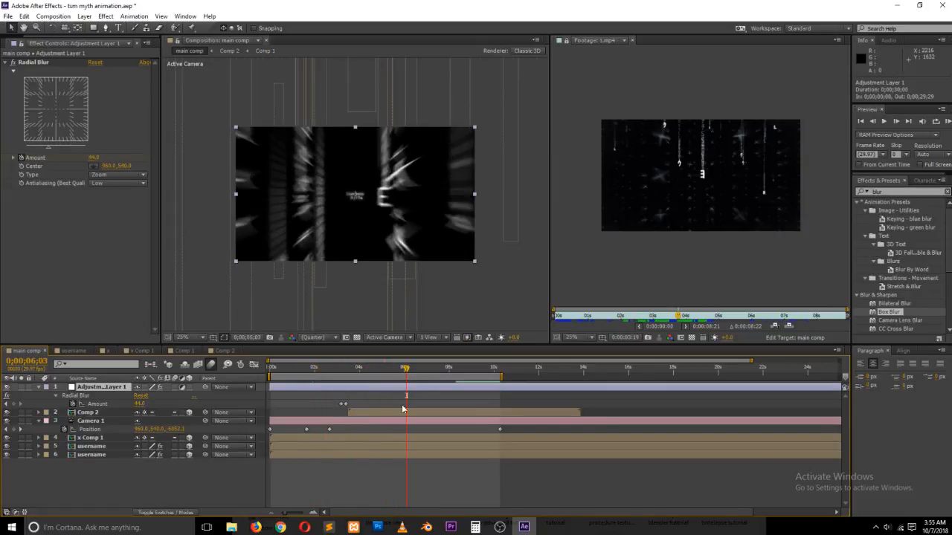
{"action": "left_click", "coordinate": [406, 455]}
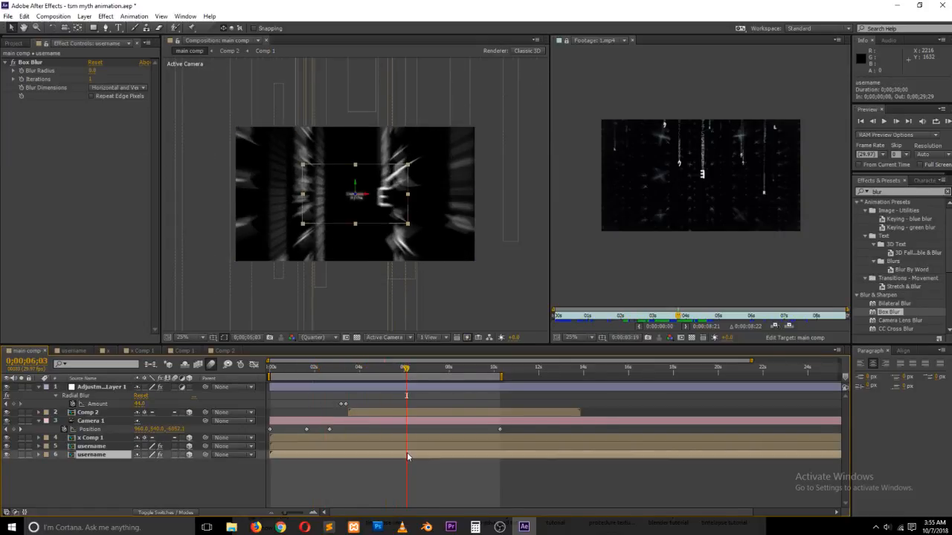
- Duplicate the Comp 2 layer and shift the copy earlier so that it starts at 0;00;02;02
{"action": "left_click", "coordinate": [91, 415]}
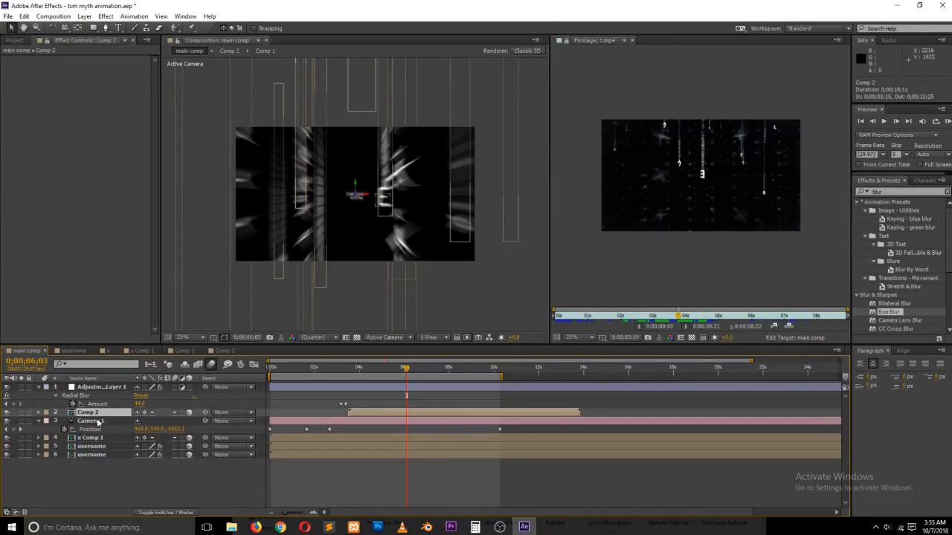
{"action": "key", "text": "ctrl+d"}
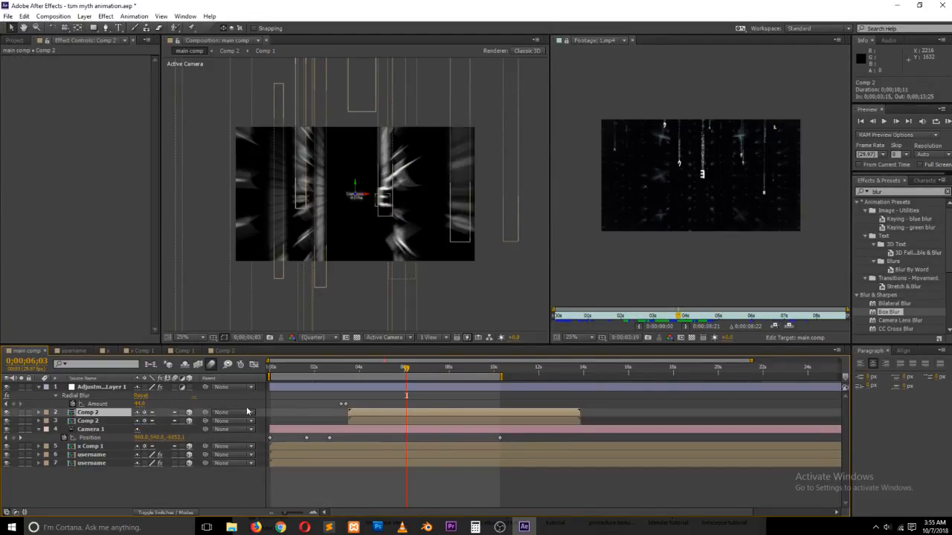
{"action": "left_click", "coordinate": [376, 410]}
{"action": "left_click_drag", "start_coordinate": [377, 413], "coordinate": [346, 412]}
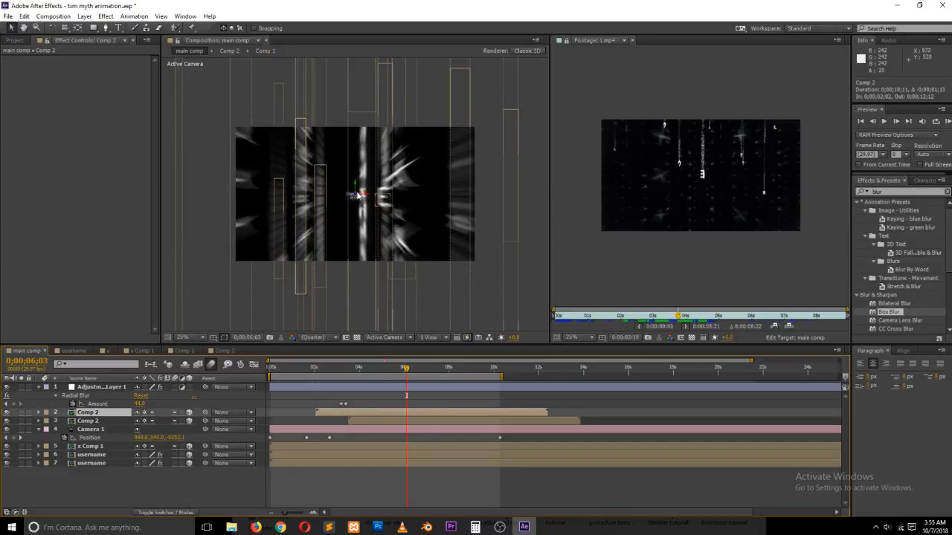
- Push the Comp 2 copy back to Z 3356, widen it to 260% and shift it left to X 804
{"action": "left_click_drag", "start_coordinate": [357, 195], "coordinate": [351, 260]}
{"action": "left_click_drag", "start_coordinate": [418, 206], "coordinate": [576, 218]}
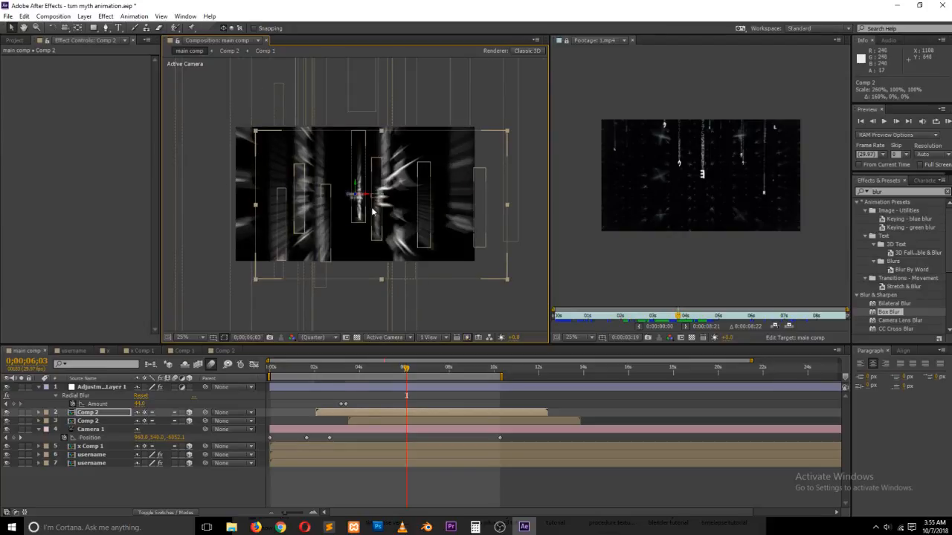
{"action": "left_click_drag", "start_coordinate": [364, 197], "coordinate": [358, 198]}
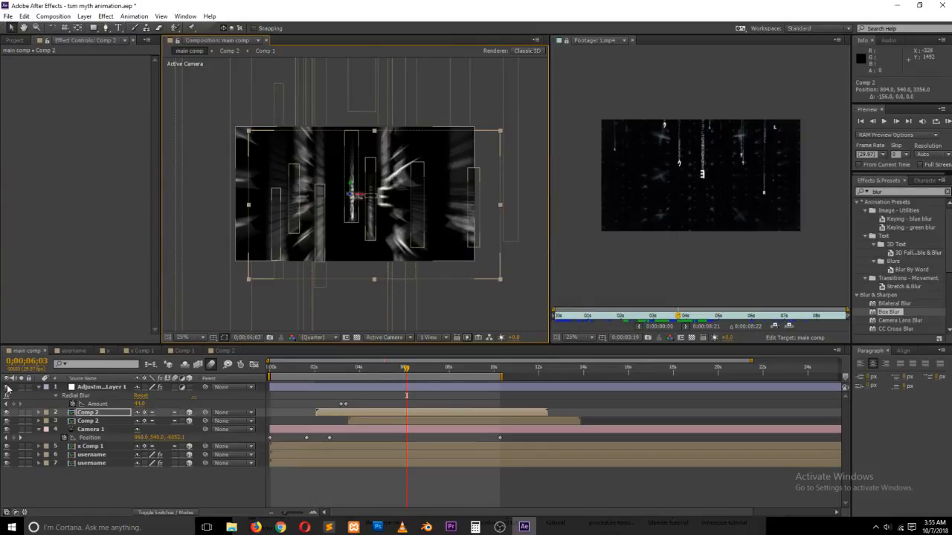
- Lower the Comp 2 copy's opacity to 32% and bring the layer forward in depth to Z 516
{"action": "key", "text": "alt+shift+t"}
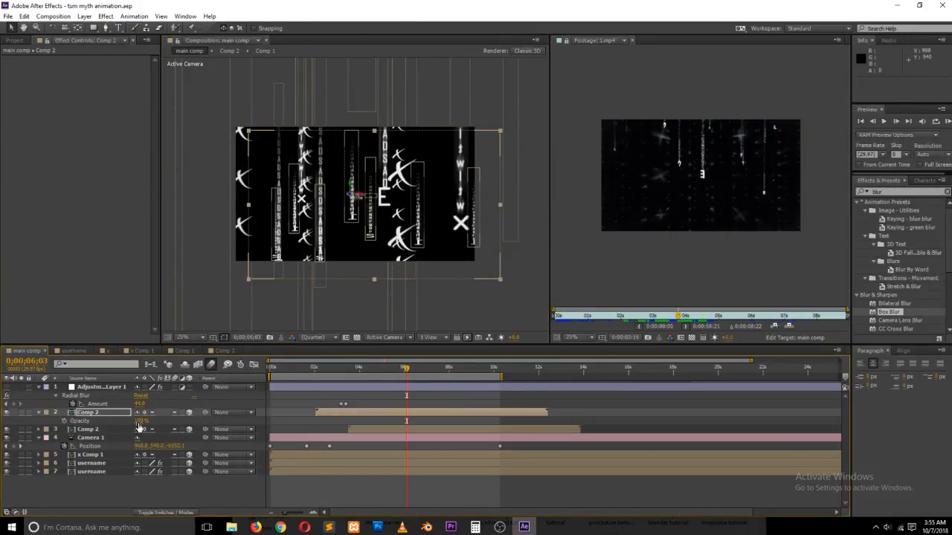
{"action": "left_click_drag", "start_coordinate": [140, 429], "coordinate": [108, 428]}
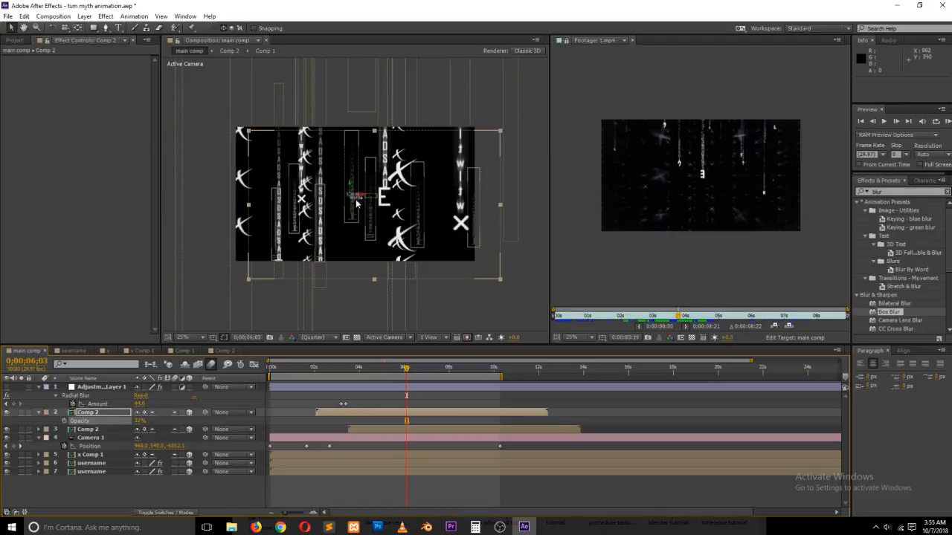
{"action": "left_click_drag", "start_coordinate": [356, 198], "coordinate": [364, 154]}
{"action": "key", "text": "ctrl+z"}
{"action": "left_click_drag", "start_coordinate": [370, 111], "coordinate": [315, 303]}
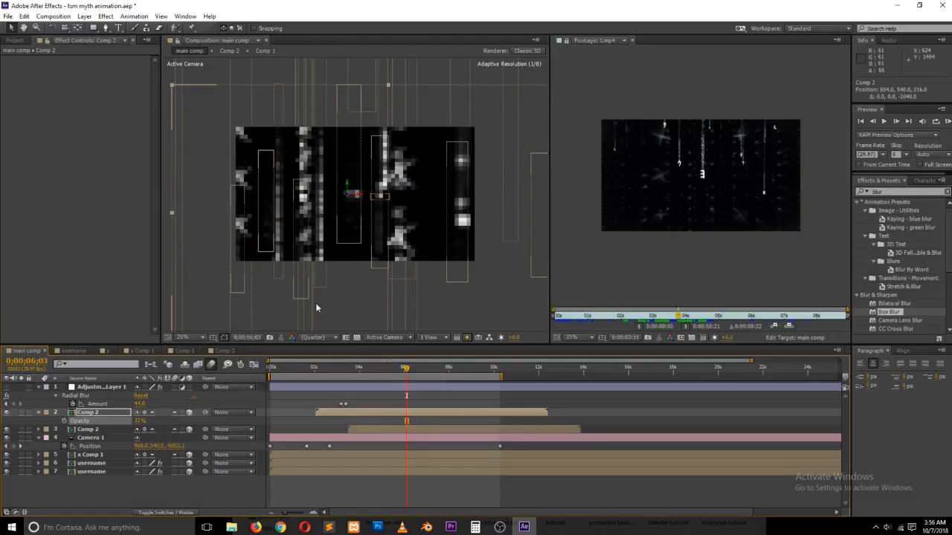
{"action": "key", "text": "t"}
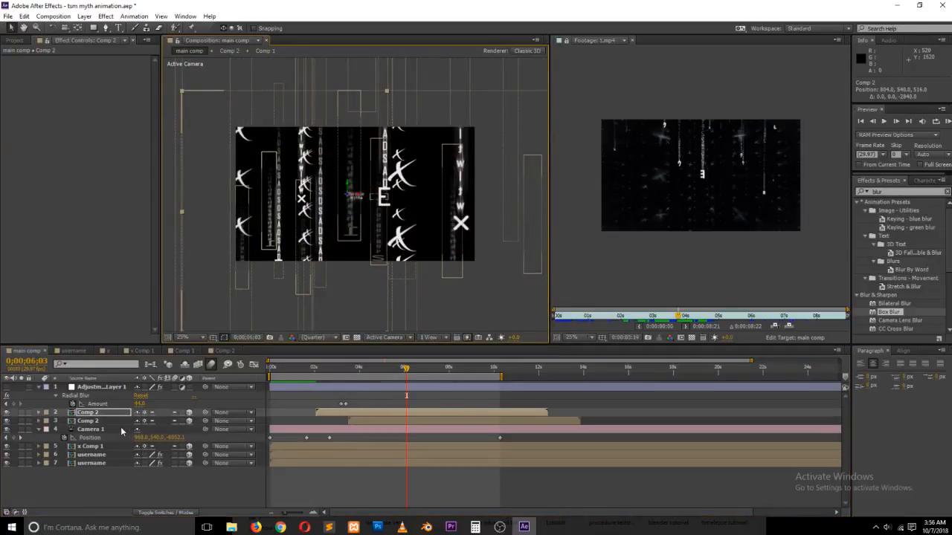
- Push the Comp 2 copy much farther back in depth and scale it up to 575.7, 221.7, 221.7%
{"action": "left_click", "coordinate": [113, 413]}
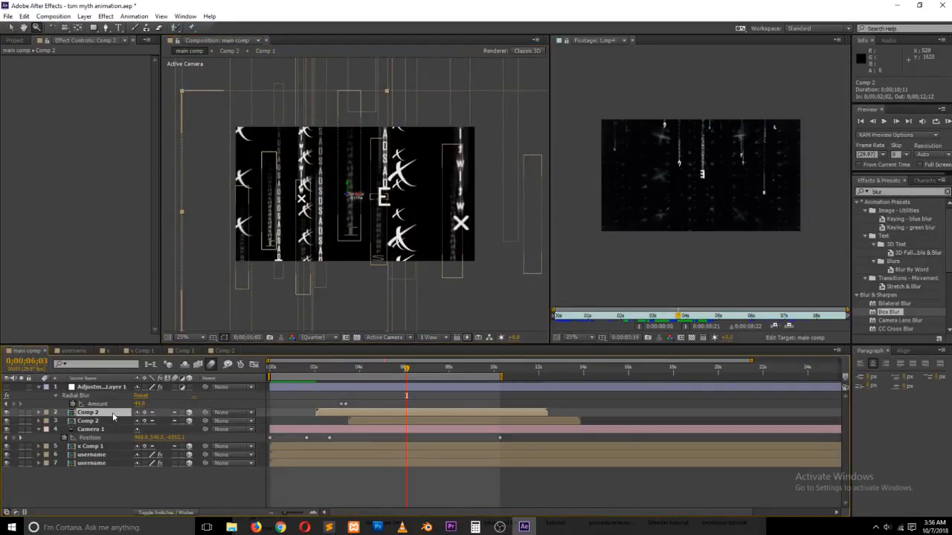
{"action": "key", "text": "p"}
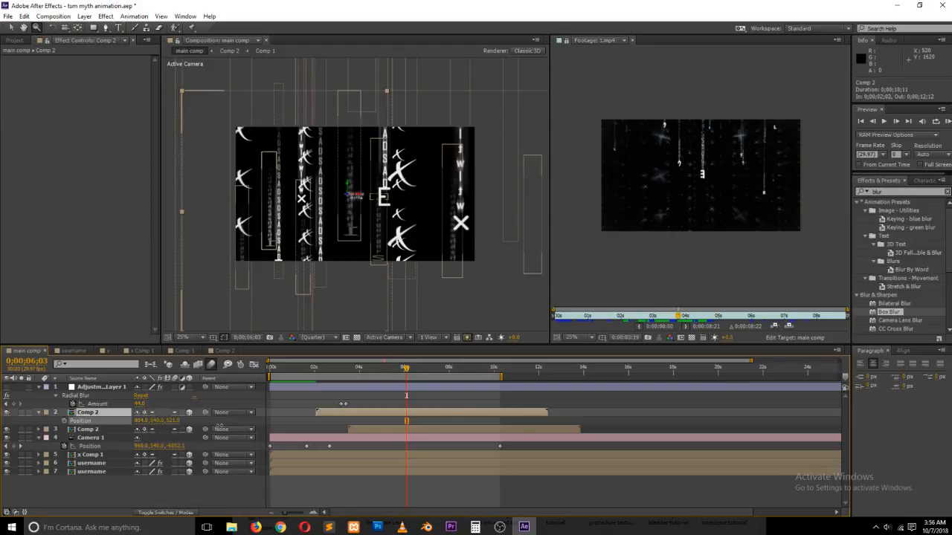
{"action": "left_click_drag", "start_coordinate": [175, 420], "coordinate": [686, 415]}
{"action": "key", "text": "s"}
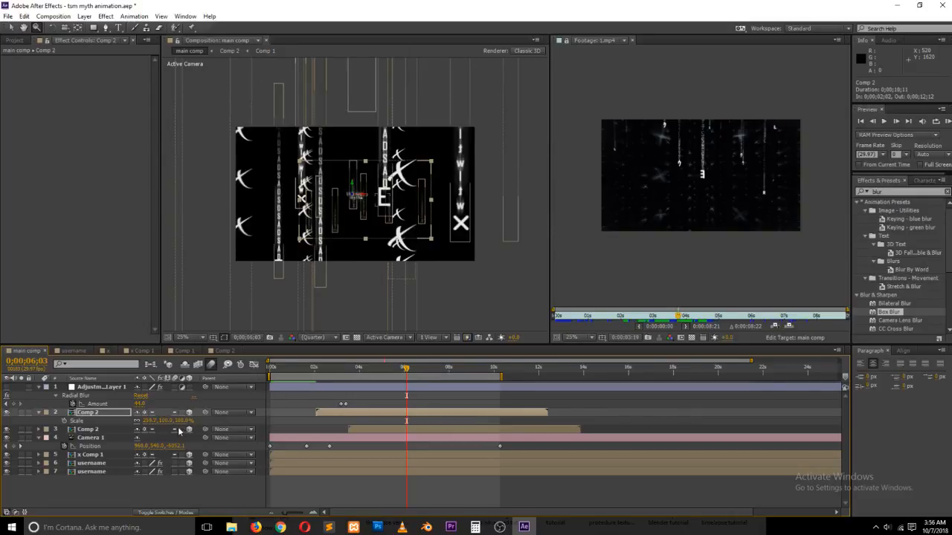
{"action": "left_click_drag", "start_coordinate": [149, 422], "coordinate": [333, 279]}
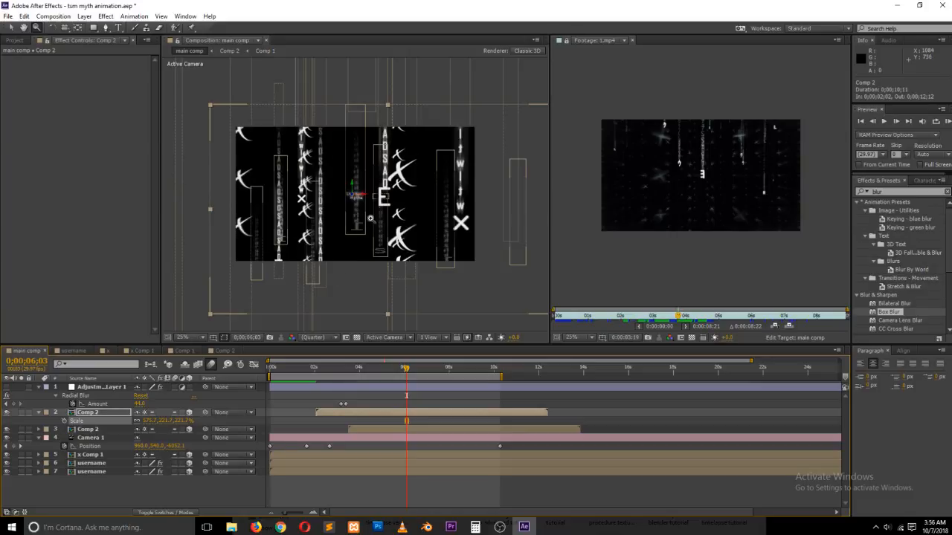
- Bring the upper Comp 2 copy forward in depth to Z 9110 and scale it to 432.9, 166.7, 166.7%
{"action": "key", "text": "v"}
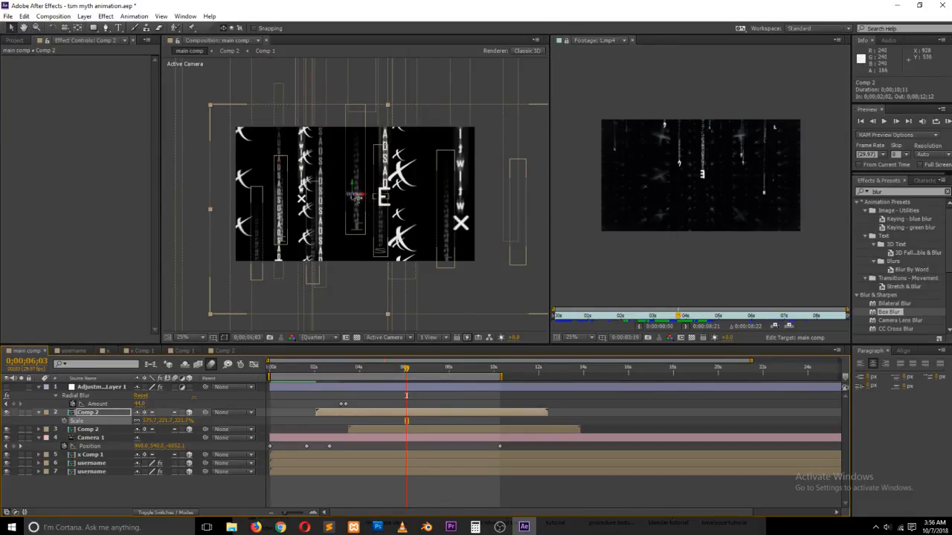
{"action": "left_click_drag", "start_coordinate": [355, 211], "coordinate": [269, 321]}
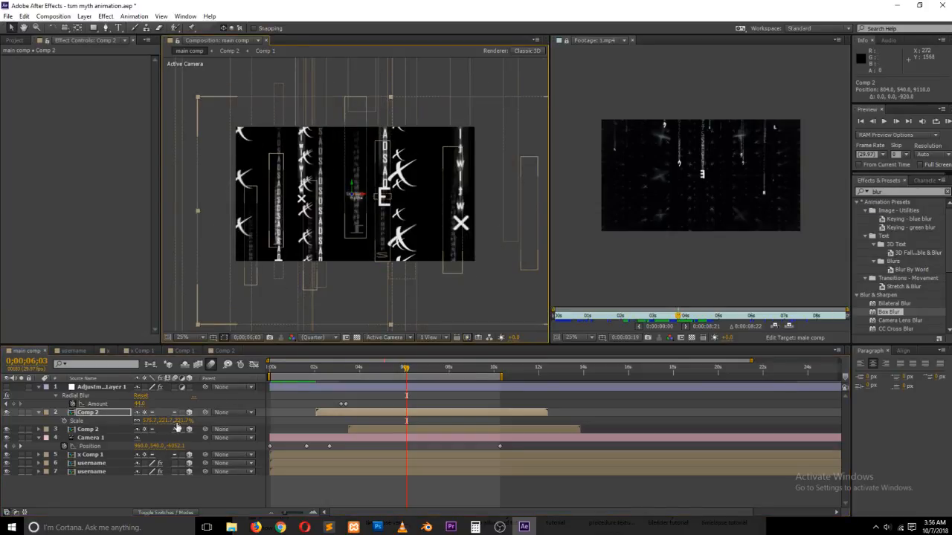
{"action": "mouse_move", "coordinate": [177, 425]}
{"action": "left_mouse_down"}
{"action": "mouse_move", "coordinate": [133, 421]}
{"action": "mouse_move", "coordinate": [173, 414]}
{"action": "left_mouse_up"}
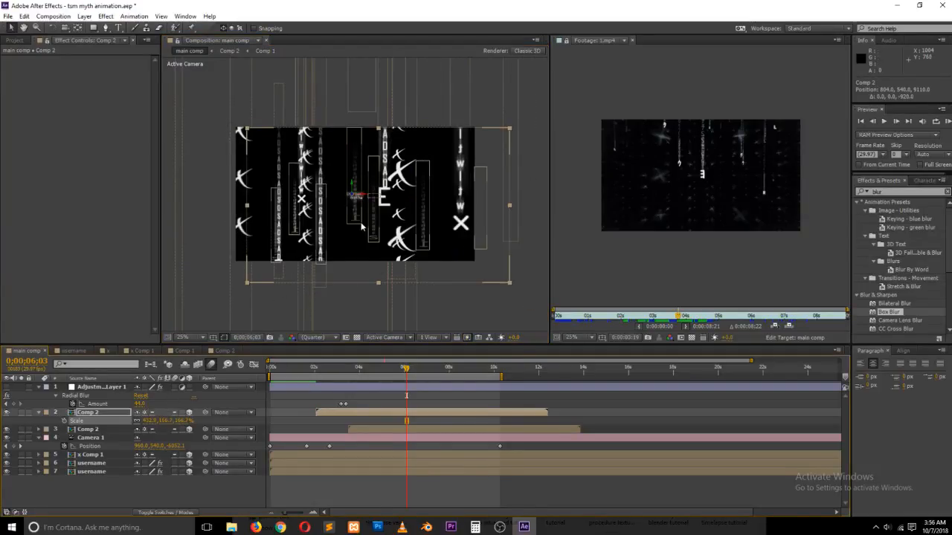
- Move the upper Comp 2 copy left and down to X -235.9, Y 698.6
{"action": "left_click_drag", "start_coordinate": [361, 223], "coordinate": [332, 229]}
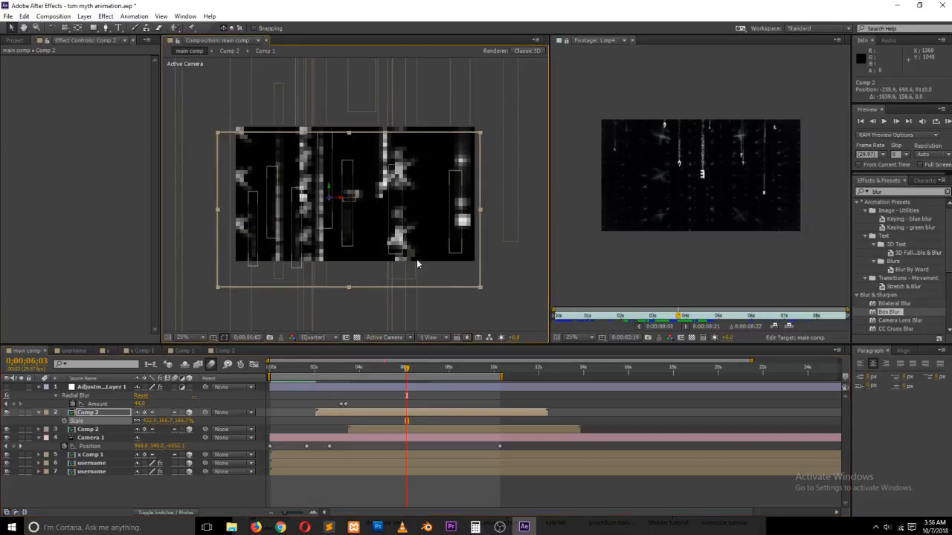
{"action": "left_click", "coordinate": [528, 259]}
{"action": "left_click", "coordinate": [280, 527]}
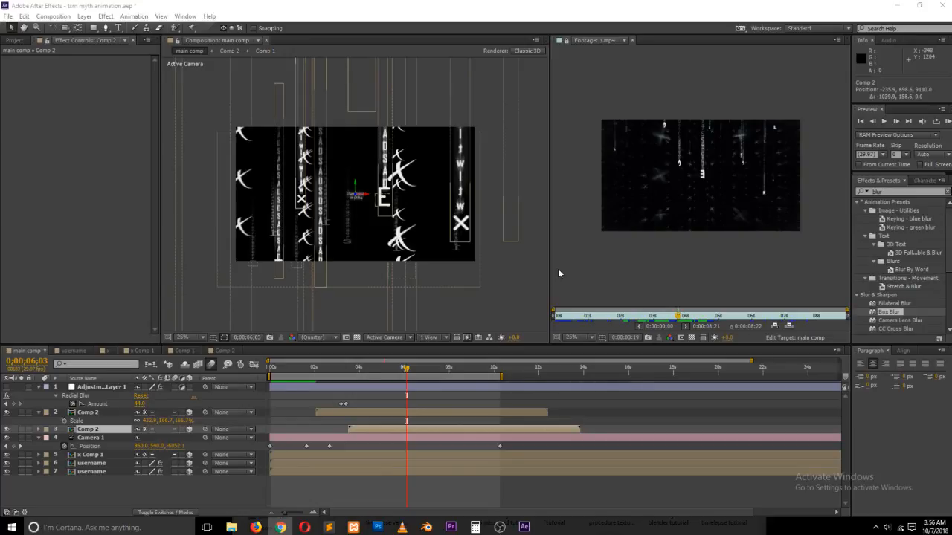
- Go to 0;00;08;04 and duplicate the x Comp 1 layer
{"action": "left_click", "coordinate": [93, 470]}
{"action": "left_click_drag", "start_coordinate": [378, 367], "coordinate": [410, 368]}
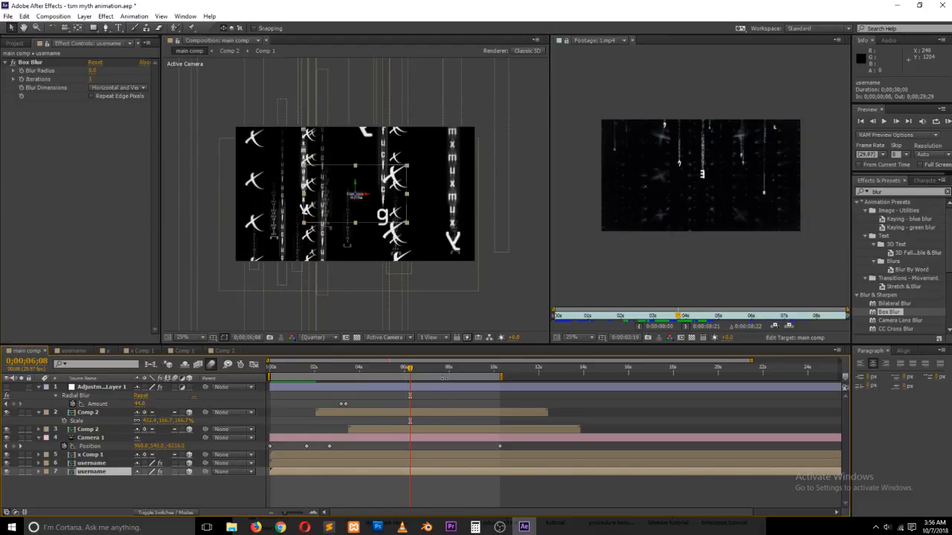
{"action": "left_click", "coordinate": [451, 368]}
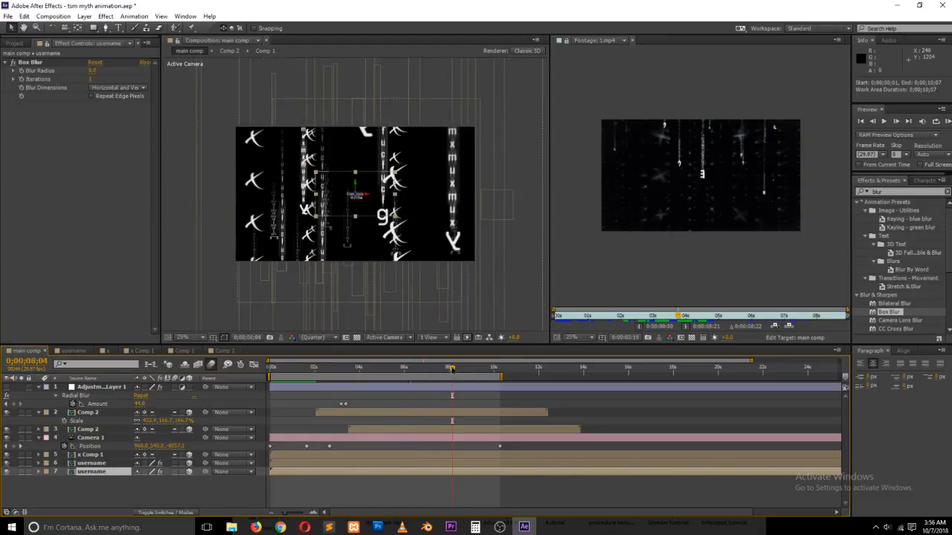
{"action": "left_click", "coordinate": [463, 187]}
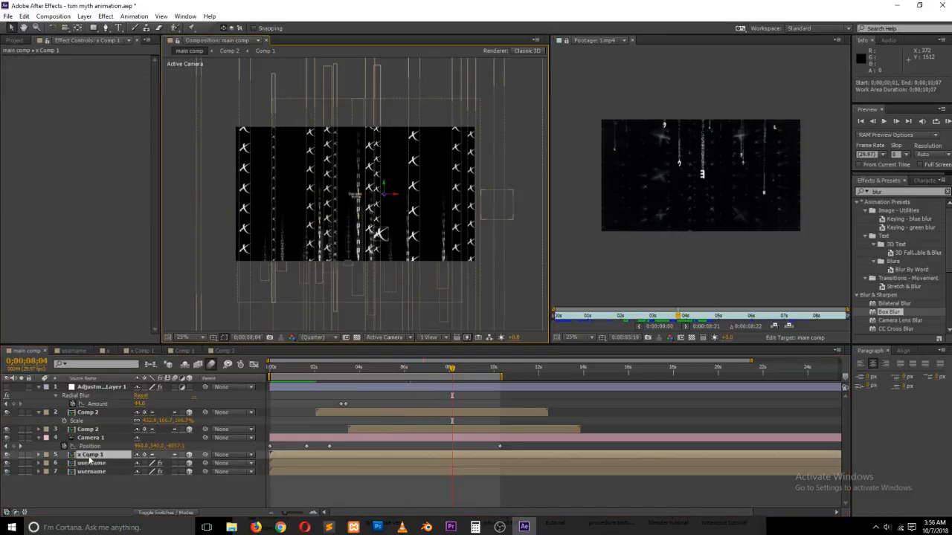
{"action": "left_click", "coordinate": [89, 457]}
{"action": "key", "text": "ctrl+d"}
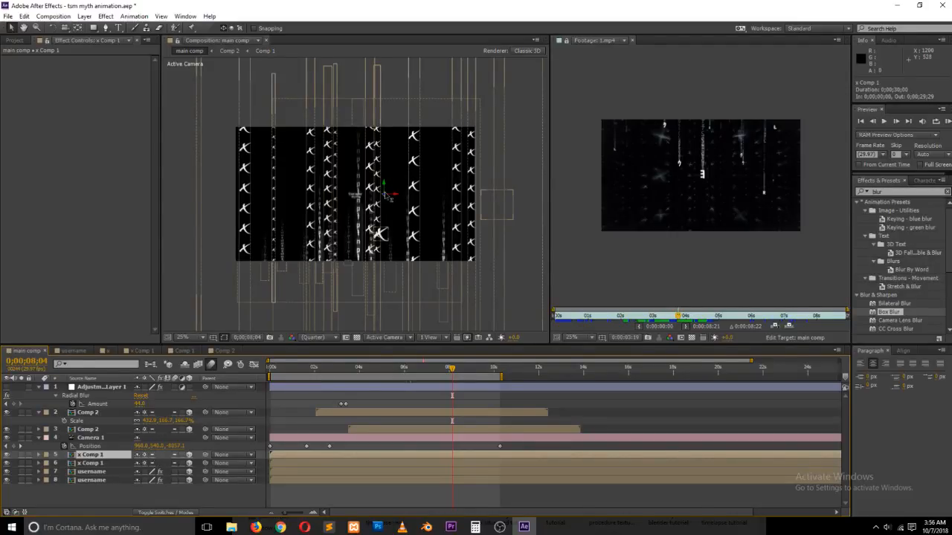
- Push the x Comp 1 copy back in depth to Z -2786
{"action": "key", "text": "w"}
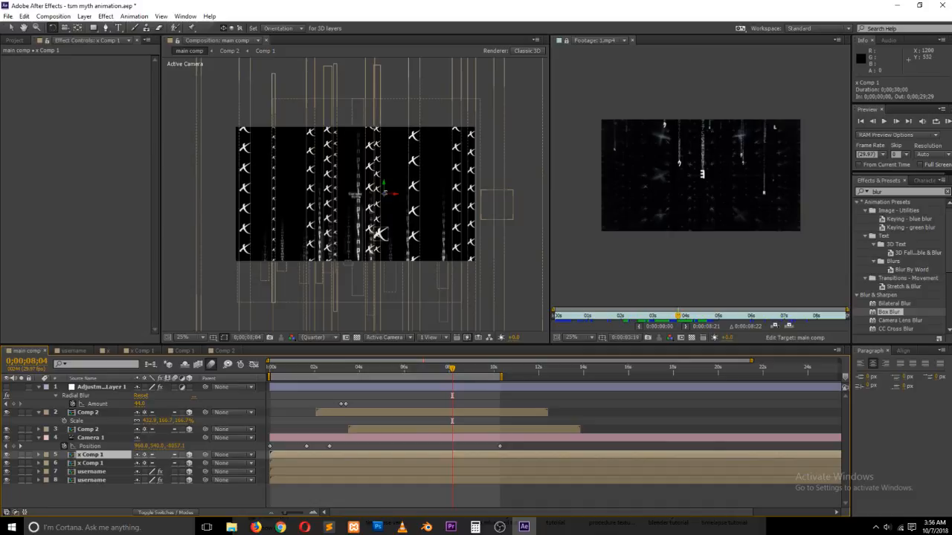
{"action": "key", "text": "v"}
{"action": "key", "text": "comma"}
{"action": "key", "text": "comma"}
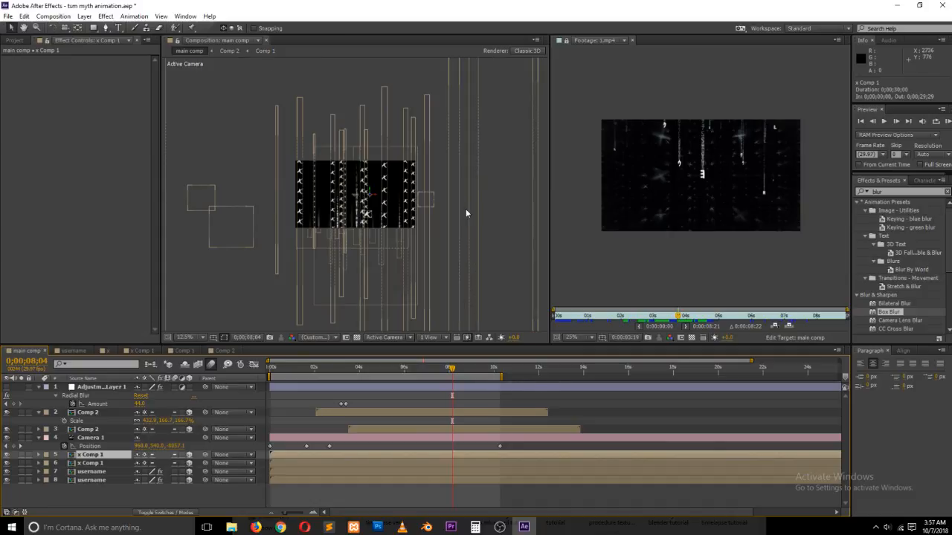
{"action": "key", "text": "comma"}
{"action": "key", "text": "comma"}
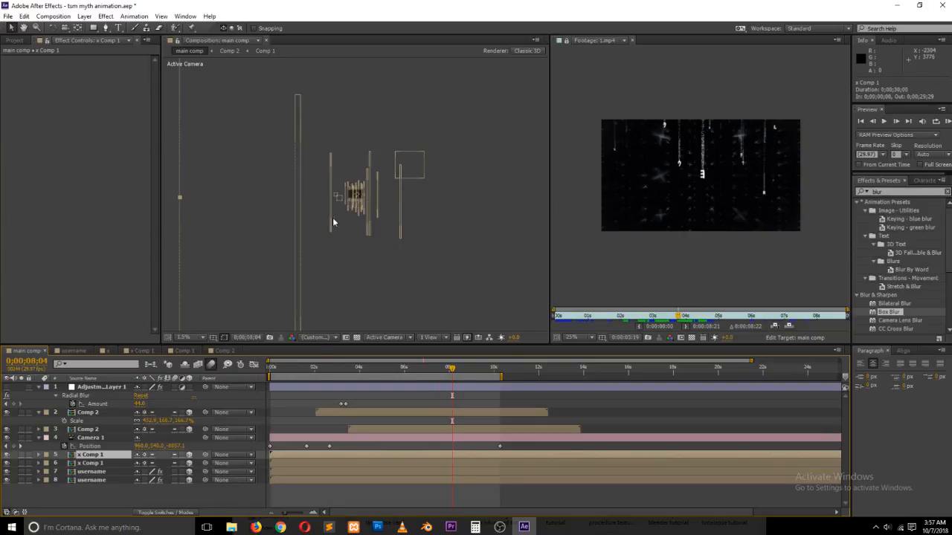
{"action": "key", "text": "shift+slash"}
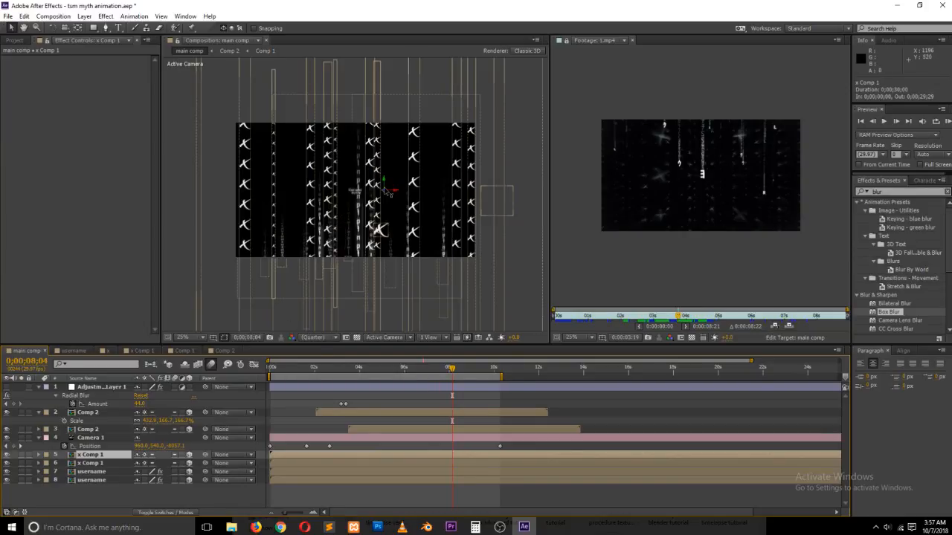
{"action": "left_click_drag", "start_coordinate": [385, 197], "coordinate": [354, 307]}
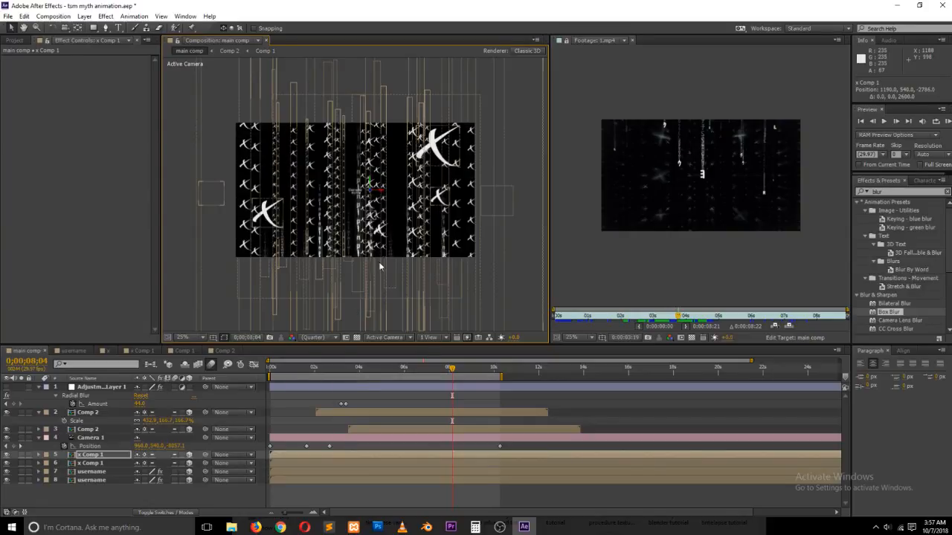
- Lower the x Comp 1 copy's opacity to 61%
{"action": "left_click", "coordinate": [121, 454]}
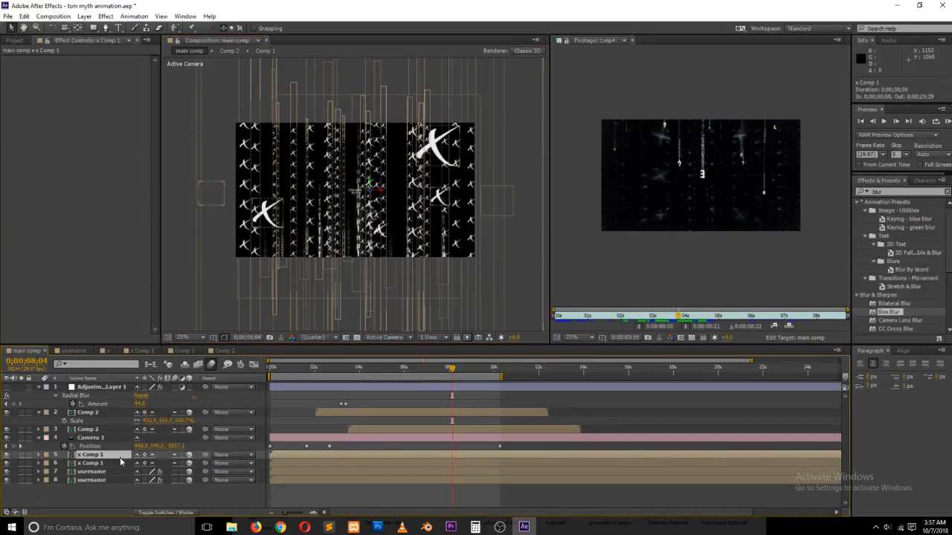
{"action": "key", "text": "t"}
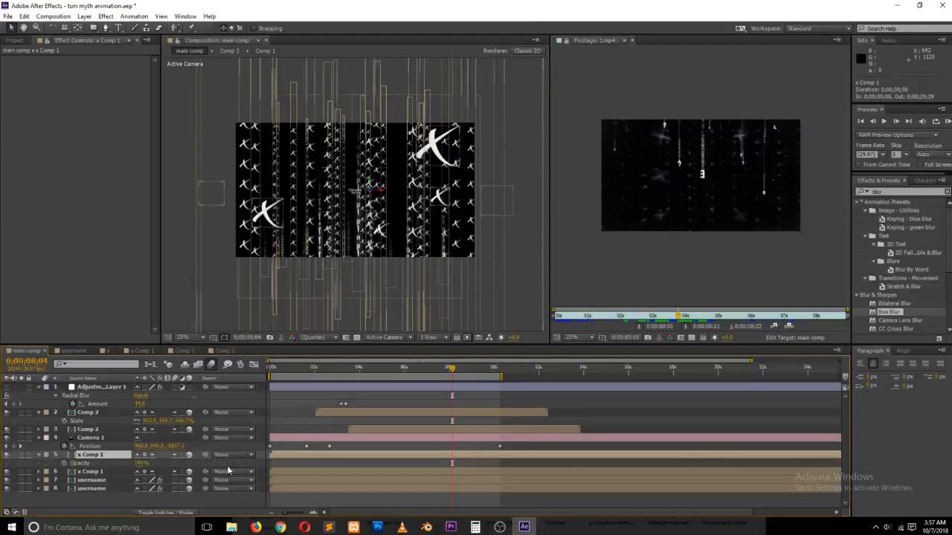
{"action": "left_click_drag", "start_coordinate": [140, 464], "coordinate": [121, 466]}
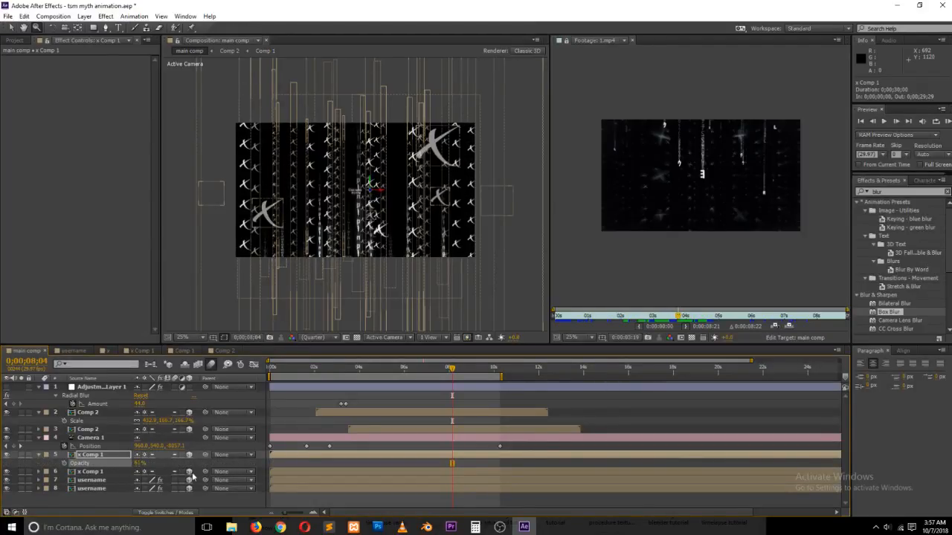
- Flip and widen the x Comp 1 copy to about -313% horizontal scale, and shift it left to X -178
{"action": "left_click", "coordinate": [106, 458]}
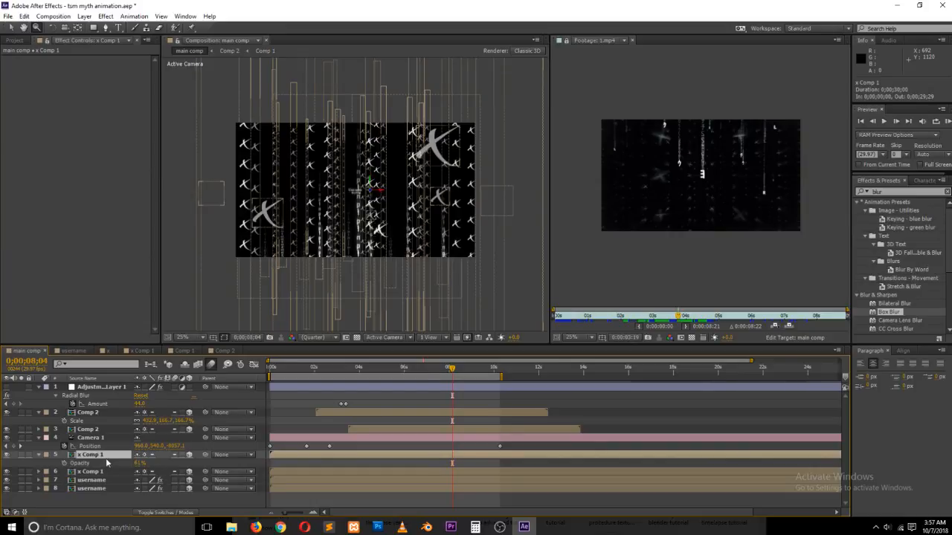
{"action": "key", "text": "p"}
{"action": "key", "text": "s"}
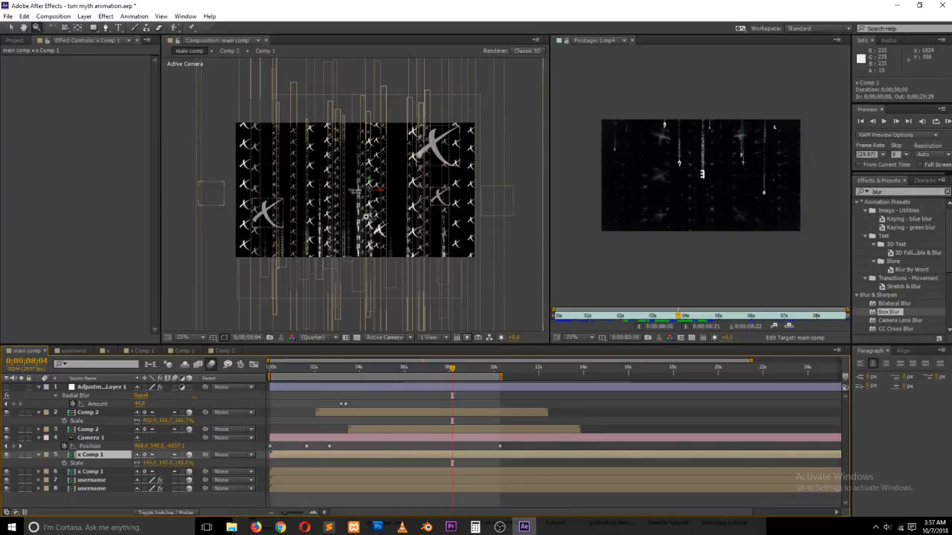
{"action": "key", "text": "comma"}
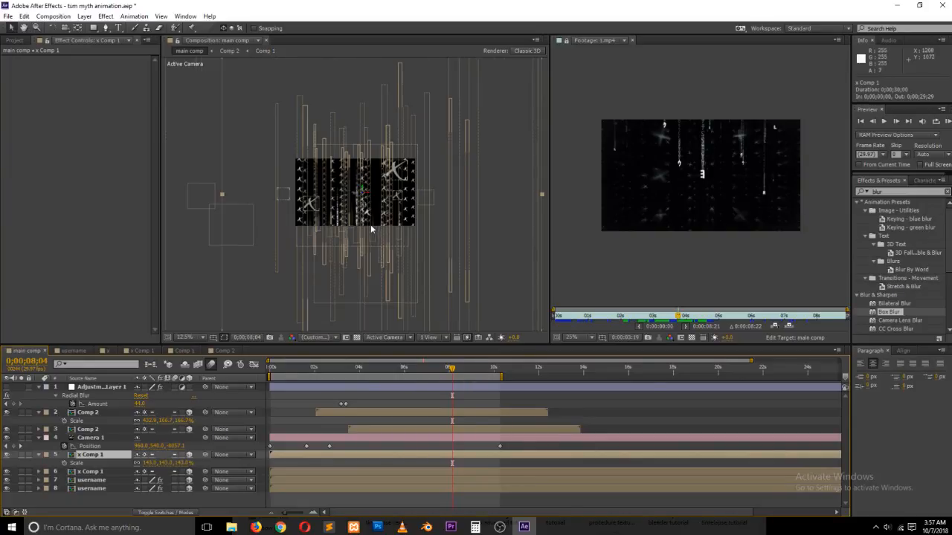
{"action": "left_click_drag", "start_coordinate": [220, 197], "coordinate": [429, 221]}
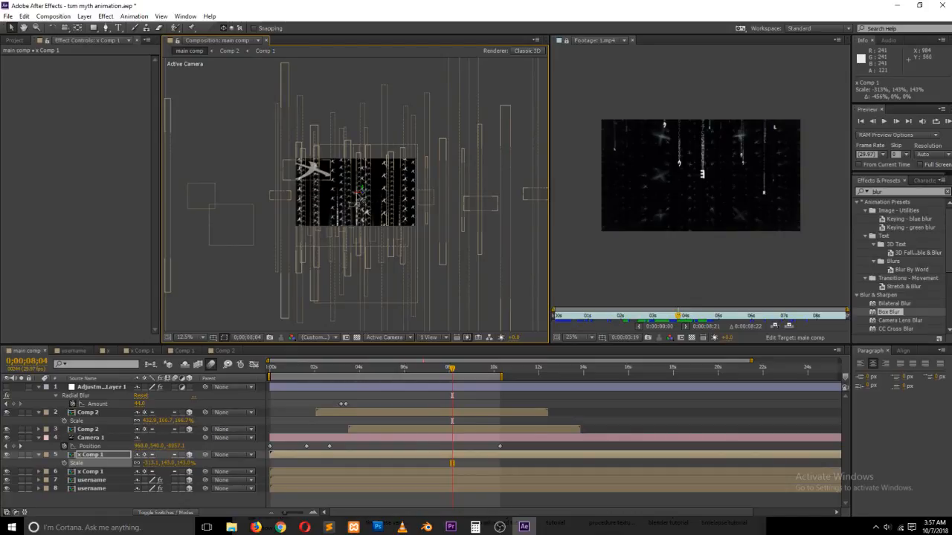
{"action": "left_click_drag", "start_coordinate": [360, 194], "coordinate": [269, 202]}
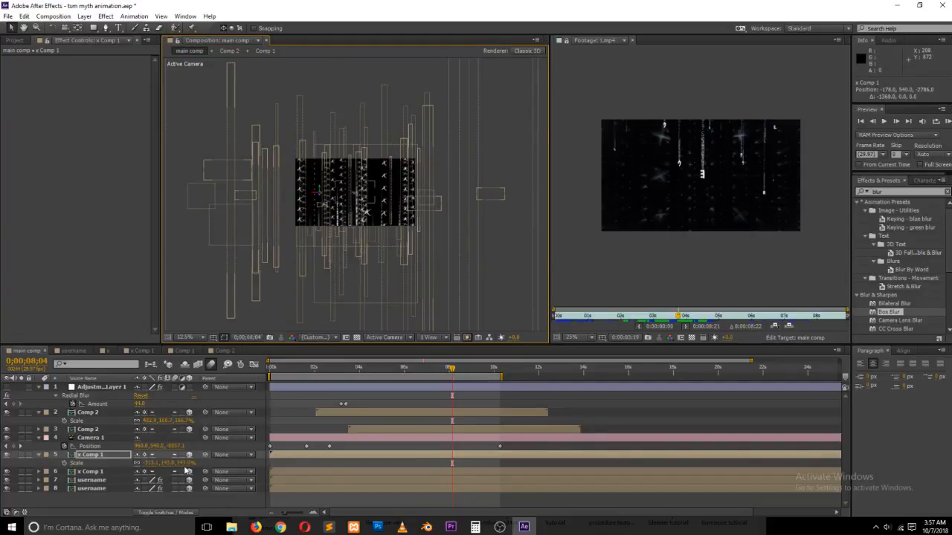
- Push the x Comp 1 copy farther back in depth to Z -616, checking it at the end of the composition
{"action": "key", "text": "End"}
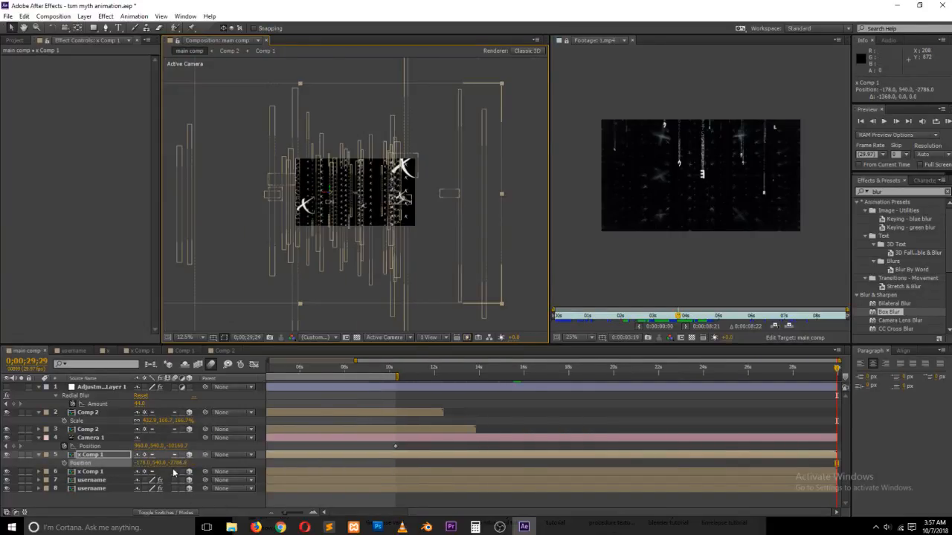
{"action": "key", "text": "alt+shift+p"}
{"action": "left_click_drag", "start_coordinate": [177, 463], "coordinate": [382, 449]}
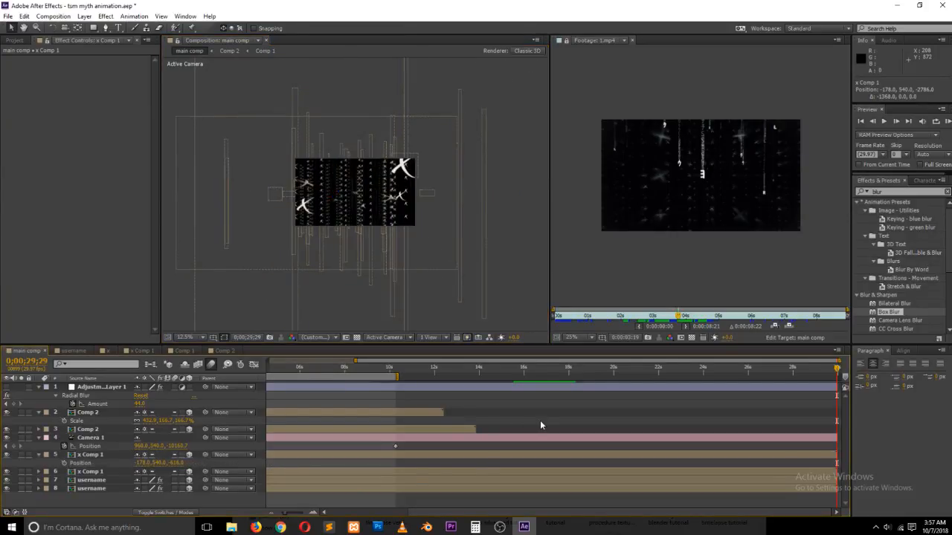
{"action": "scroll", "coordinate": [430, 251], "scroll_direction": "up", "scroll_amount": 2}
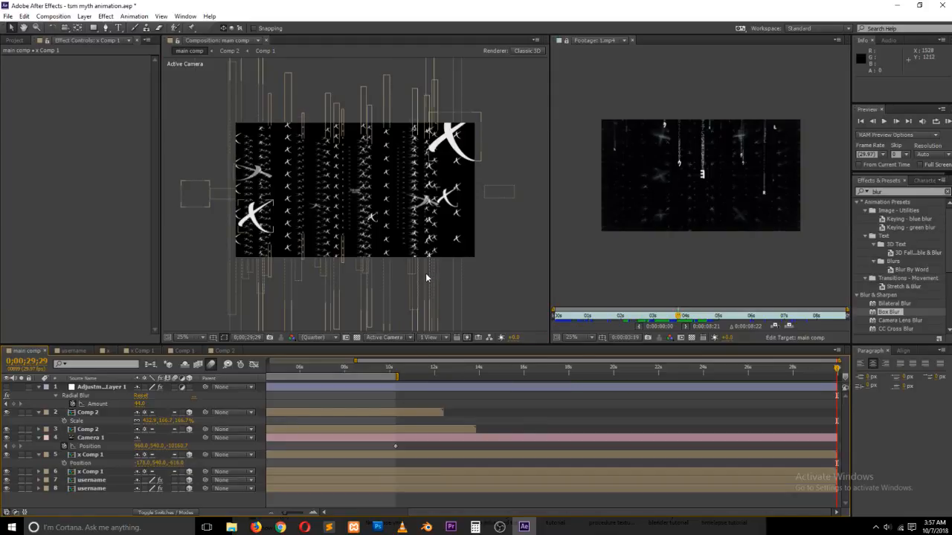
- Preview the main comp animation from the start of the timeline
{"action": "left_click", "coordinate": [302, 368]}
{"action": "left_click_drag", "start_coordinate": [407, 515], "coordinate": [286, 513]}
{"action": "left_click", "coordinate": [272, 367]}
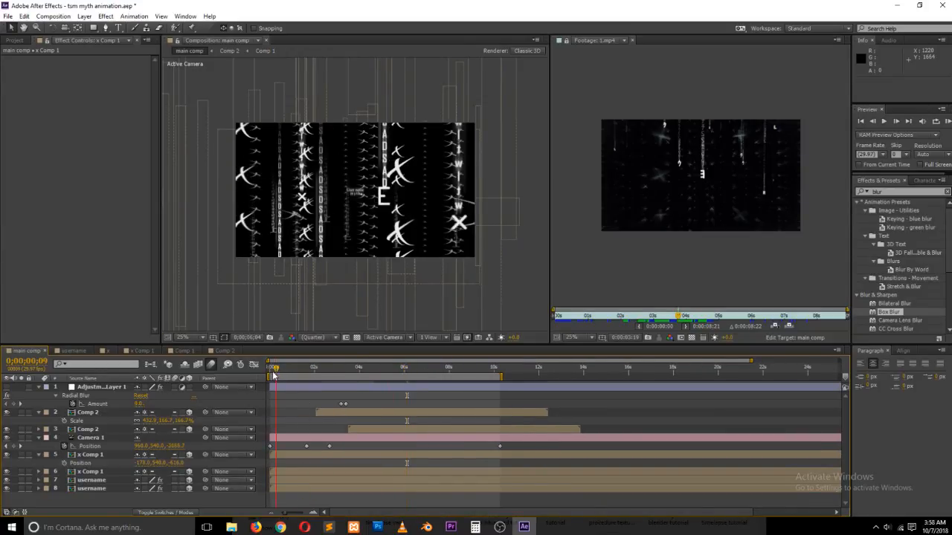
{"action": "key", "text": "KP_0"}
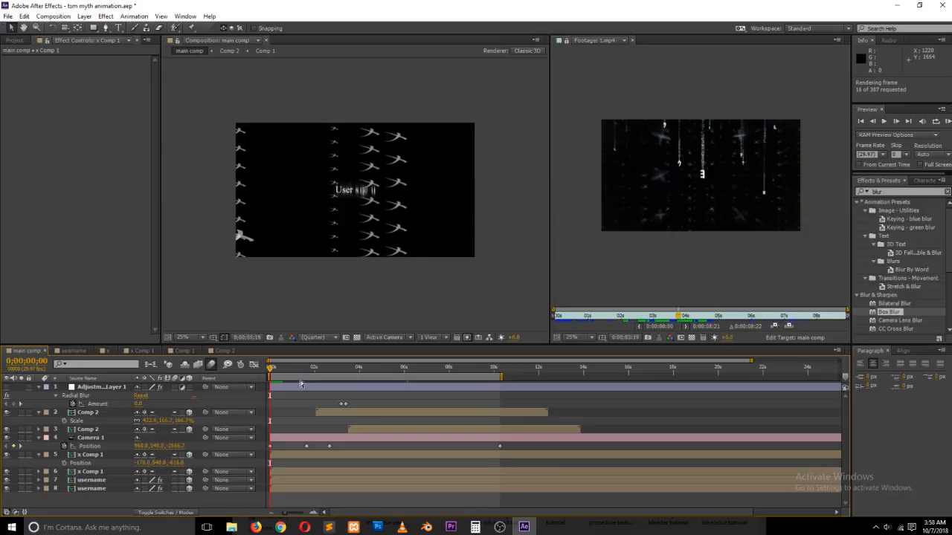
{"action": "key", "text": "space"}
{"action": "key", "text": "space"}
- Delay both x Comp 1 layers to start at 0;00;02;02, keeping the two username layers at the beginning of the timeline
{"action": "left_click", "coordinate": [302, 456]}
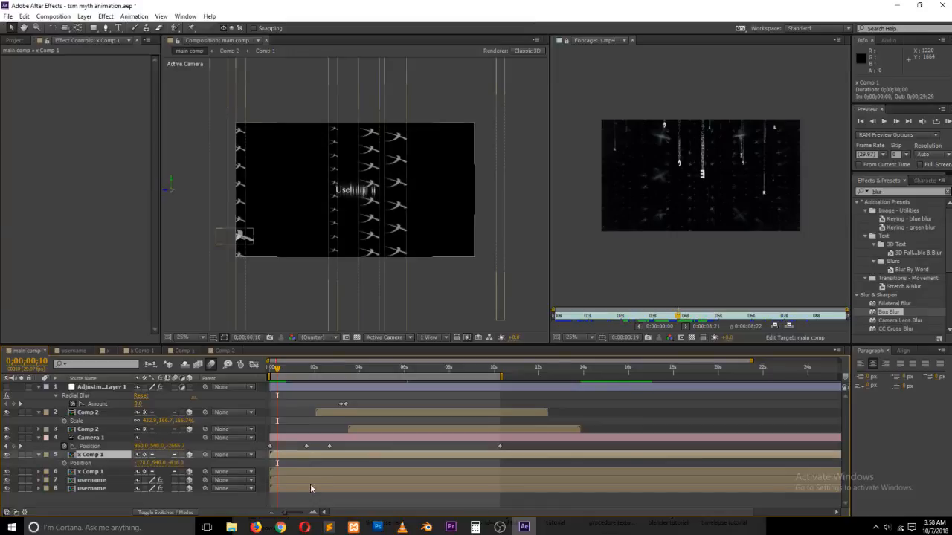
{"action": "left_click", "coordinate": [315, 489], "text": "shift"}
{"action": "left_click_drag", "start_coordinate": [308, 454], "coordinate": [354, 456]}
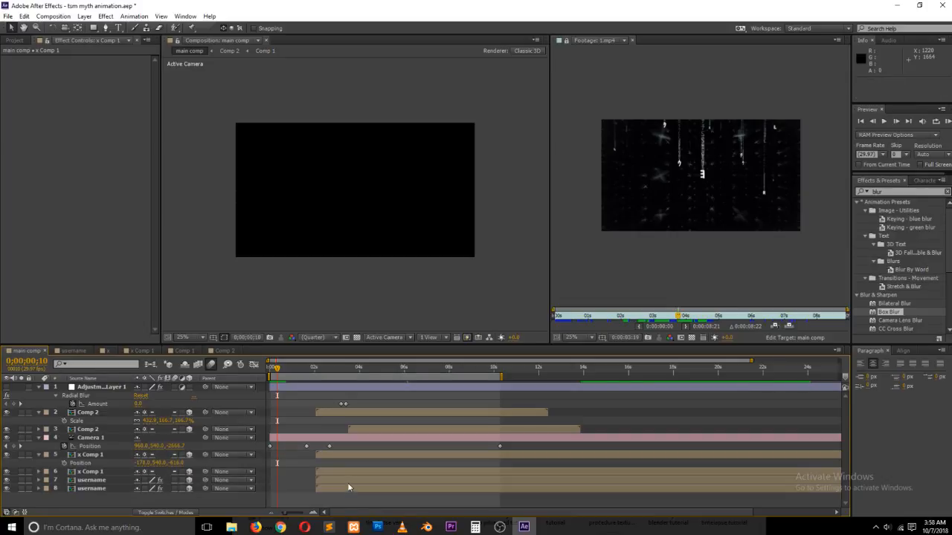
{"action": "left_click", "coordinate": [348, 481]}
{"action": "left_click", "coordinate": [351, 488], "text": "shift"}
{"action": "left_click_drag", "start_coordinate": [349, 482], "coordinate": [303, 483]}
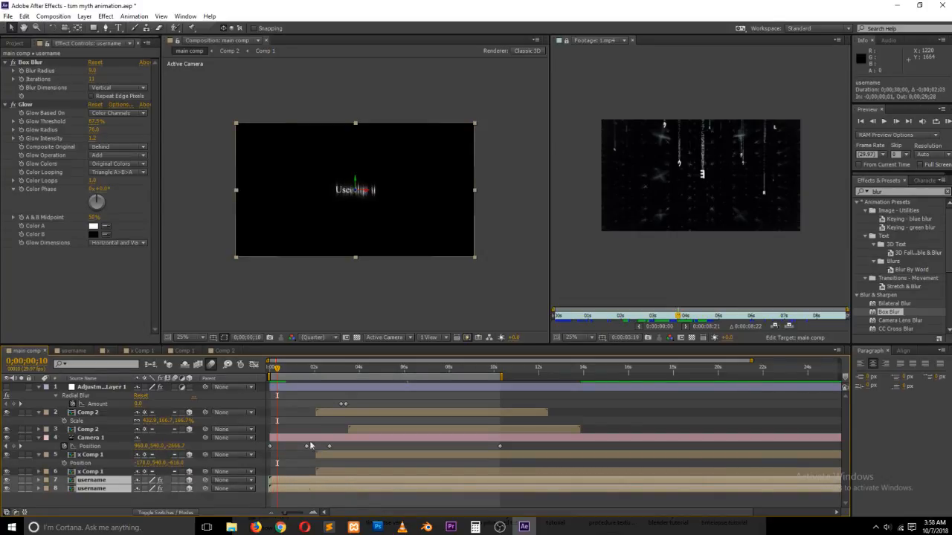
{"action": "key", "text": "F2"}
- Keyframe both x Comp 1 layers' opacity at 0;00;02;19, and lower it to 0% and 39% at 0;00;02;07 for a fade-in
{"action": "left_click_drag", "start_coordinate": [286, 372], "coordinate": [329, 371]}
{"action": "left_click", "coordinate": [355, 473]}
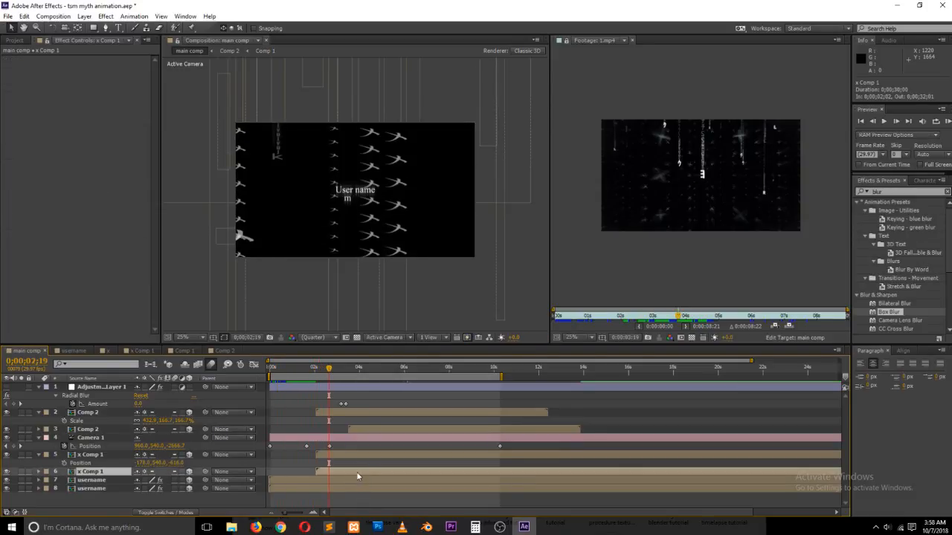
{"action": "left_click", "coordinate": [360, 454], "text": "ctrl"}
{"action": "key", "text": "t"}
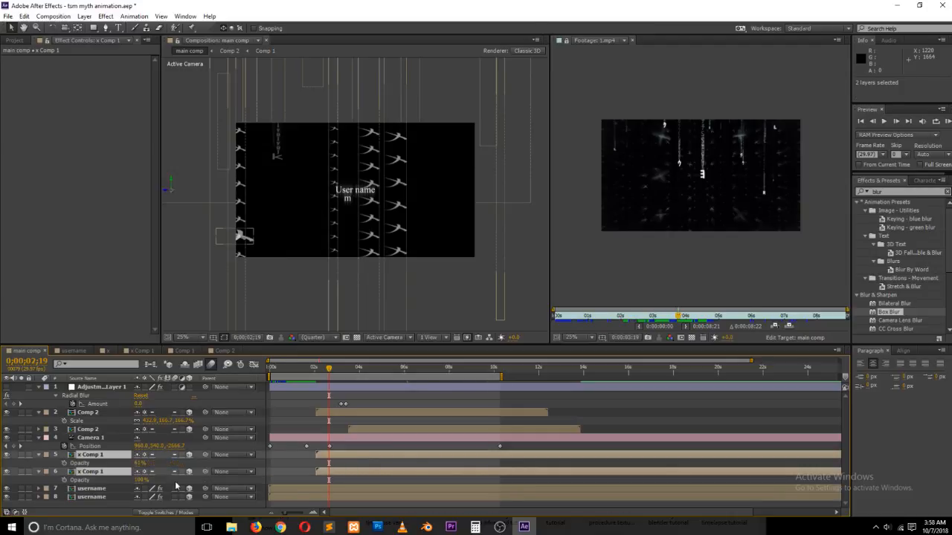
{"action": "left_click", "coordinate": [64, 463]}
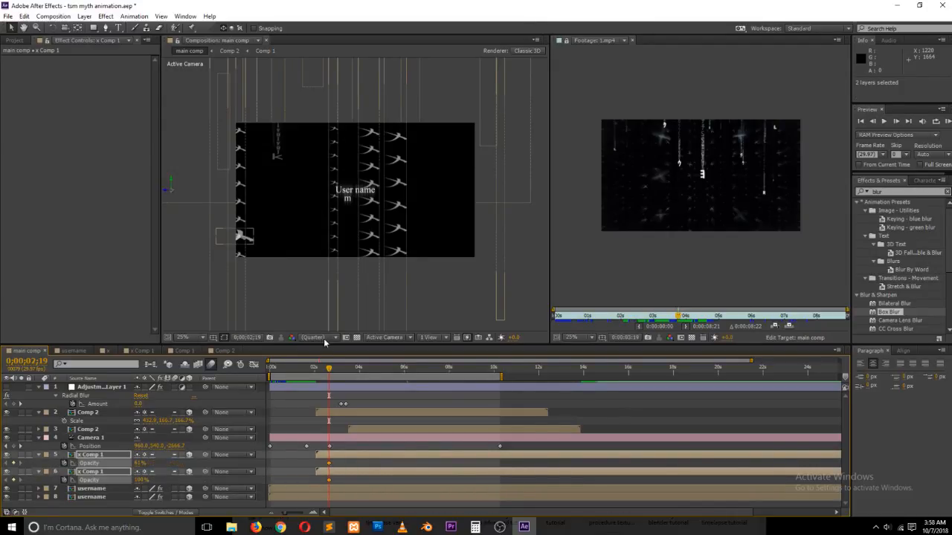
{"action": "left_click_drag", "start_coordinate": [328, 371], "coordinate": [320, 375]}
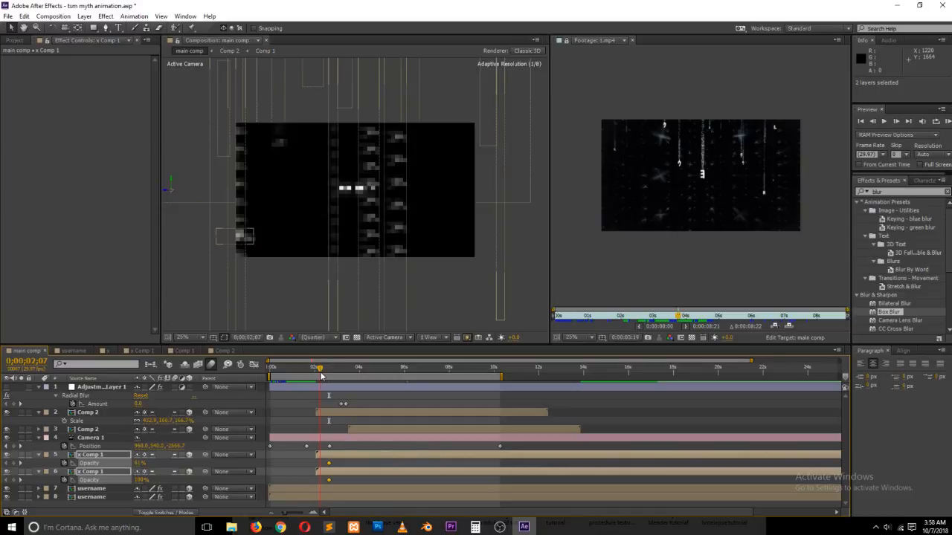
{"action": "left_click_drag", "start_coordinate": [139, 464], "coordinate": [29, 467]}
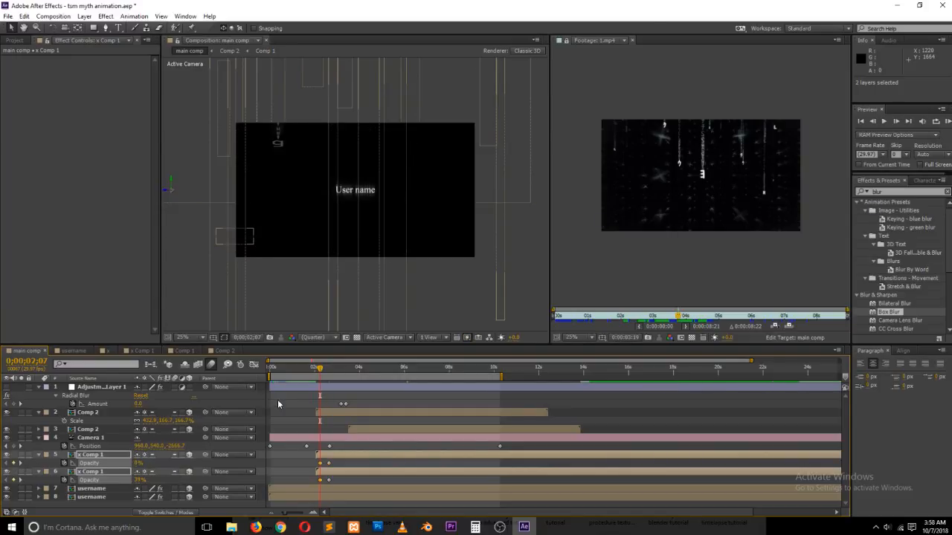
- Preview the main comp from the beginning with the x Comp 1 fade-ins applied
{"action": "left_click", "coordinate": [290, 414]}
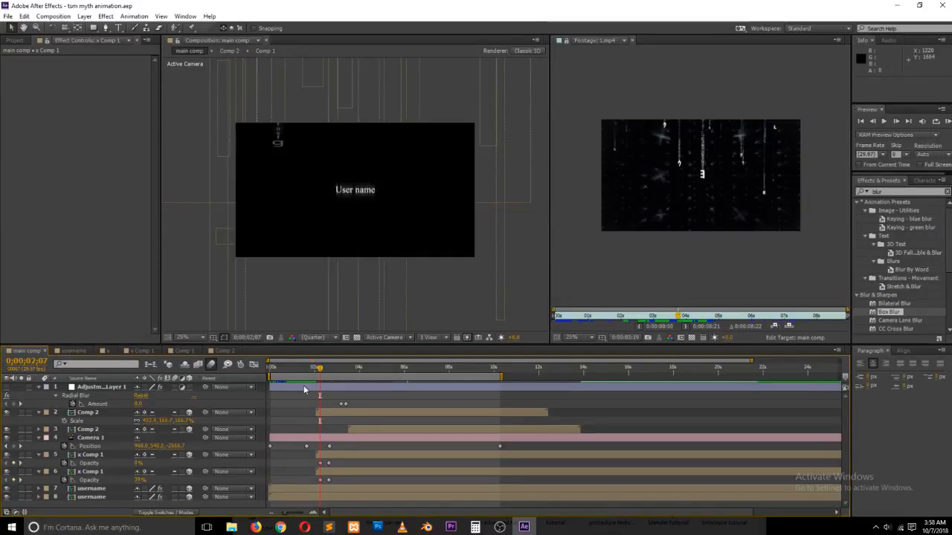
{"action": "left_click_drag", "start_coordinate": [289, 371], "coordinate": [258, 371]}
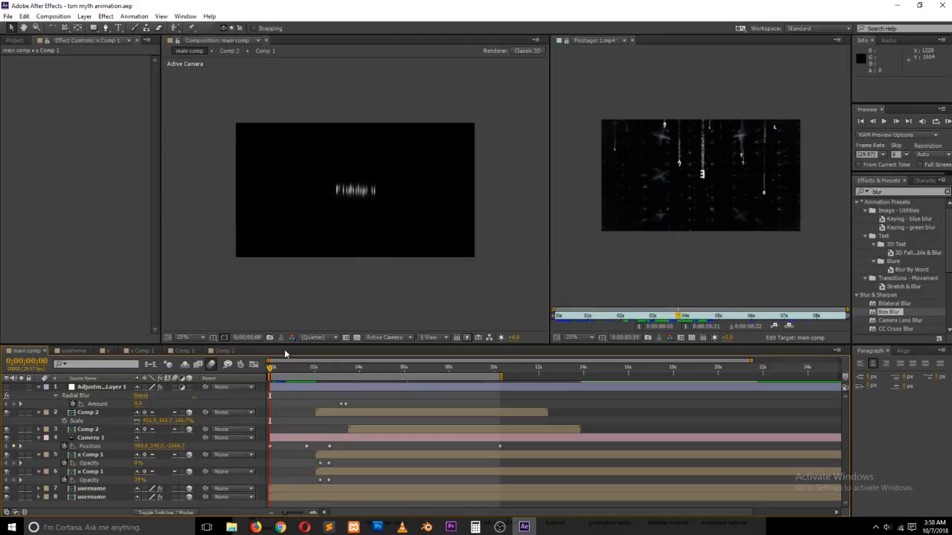
{"action": "key", "text": "KP_0"}
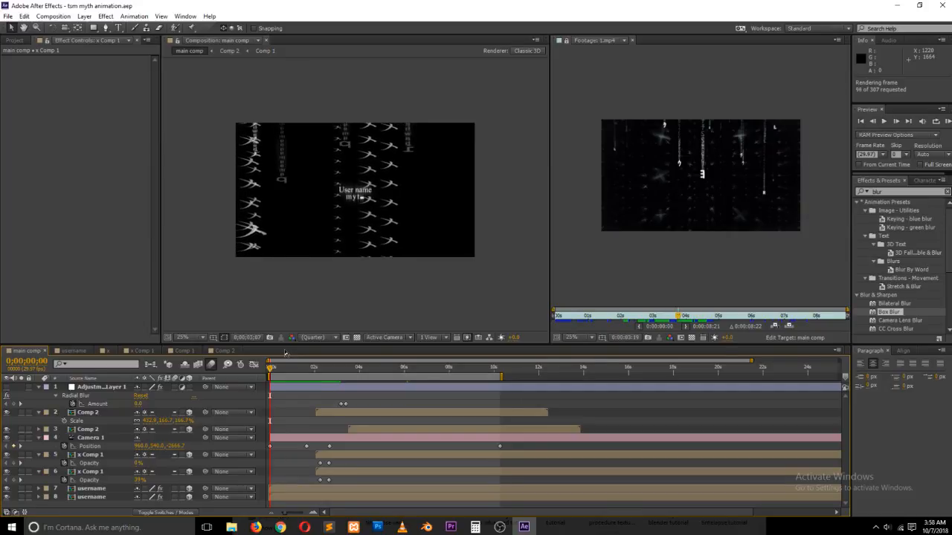
{"action": "key", "text": "space"}
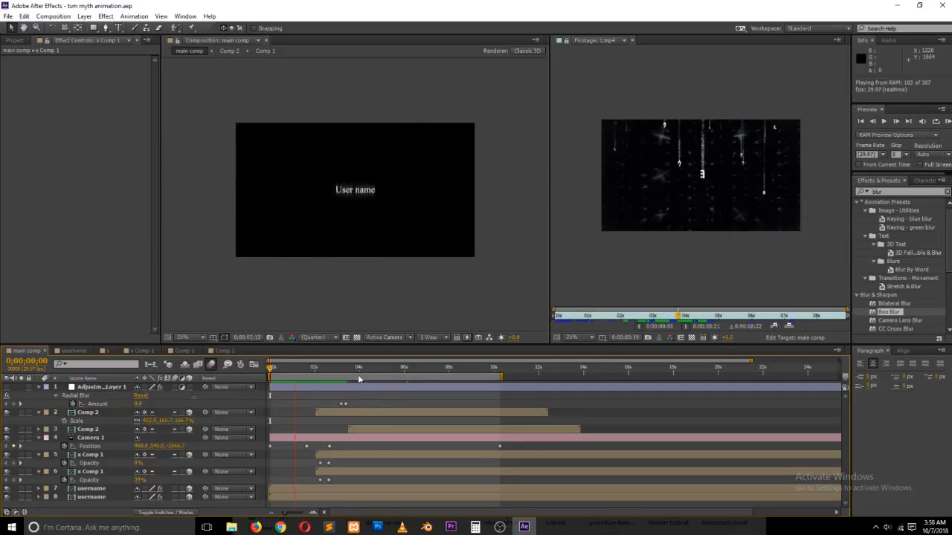
{"action": "key", "text": "space"}
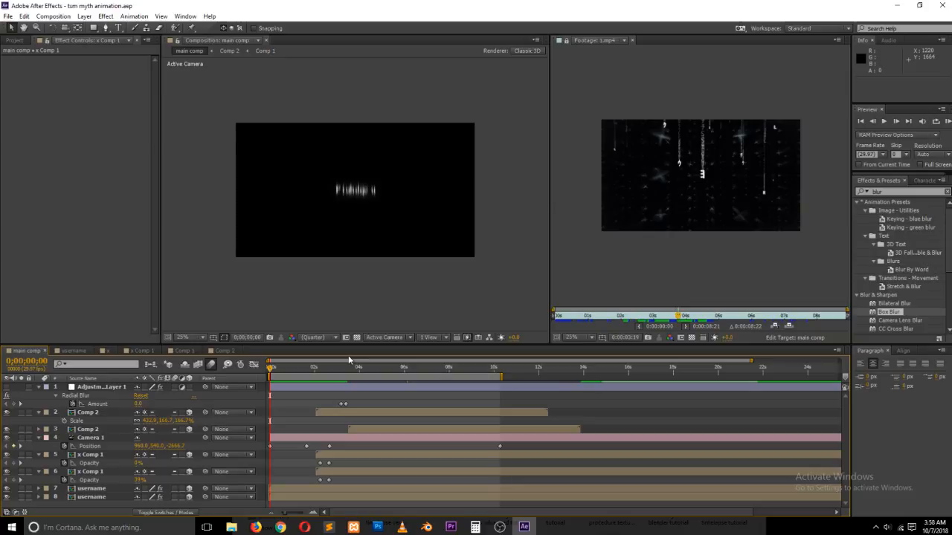
- Set the upper x Comp 1 layer's vertical scale to 210% and pull it toward the camera to about Z -4056
{"action": "left_click", "coordinate": [343, 369]}
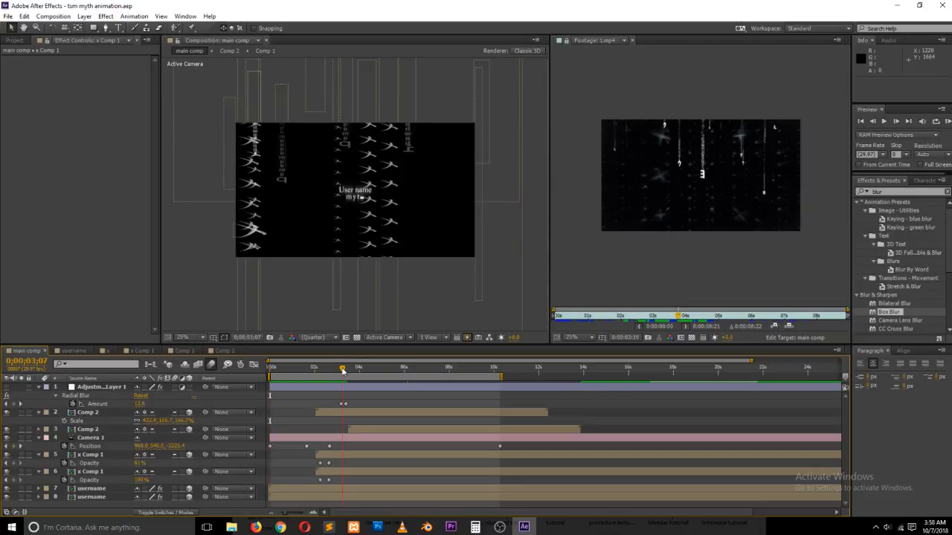
{"action": "left_click", "coordinate": [339, 463]}
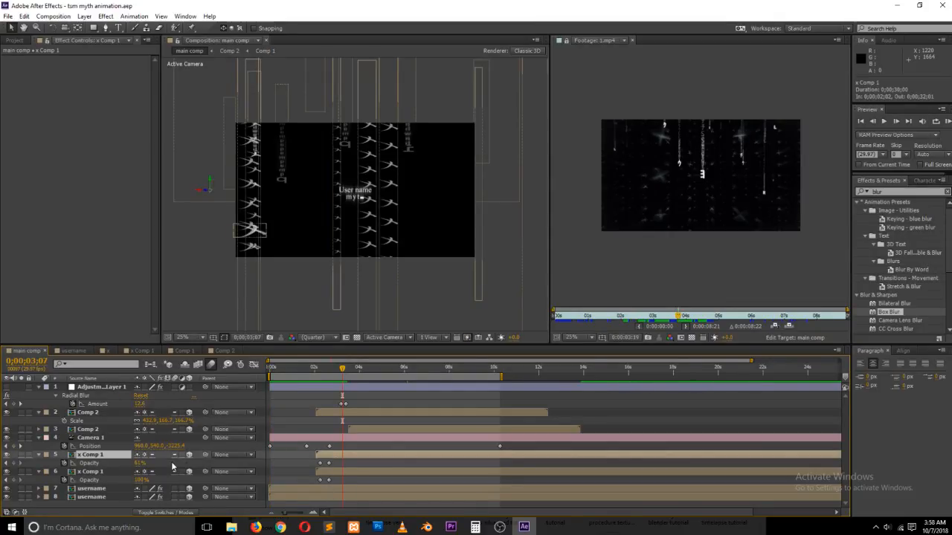
{"action": "key", "text": "s"}
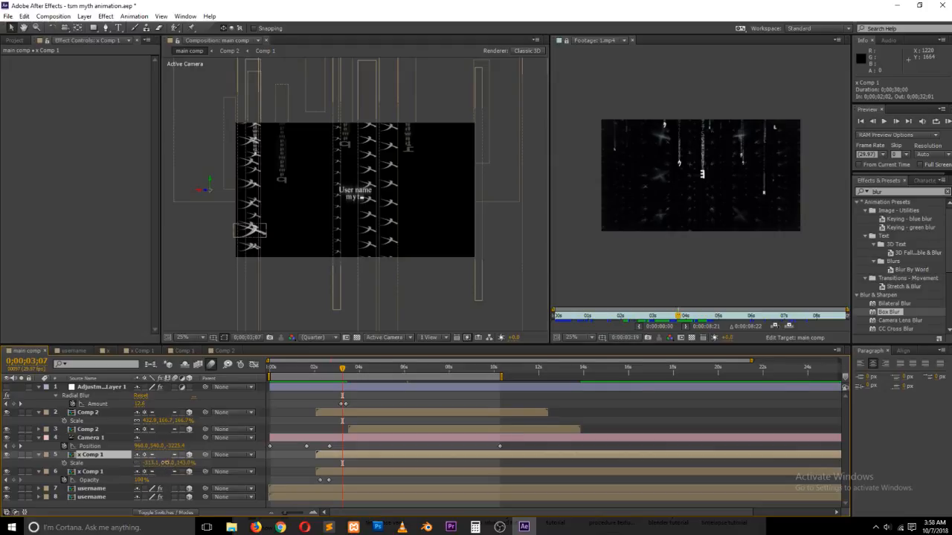
{"action": "mouse_move", "coordinate": [163, 463]}
{"action": "left_mouse_down"}
{"action": "mouse_move", "coordinate": [195, 461]}
{"action": "mouse_move", "coordinate": [159, 465]}
{"action": "left_mouse_up"}
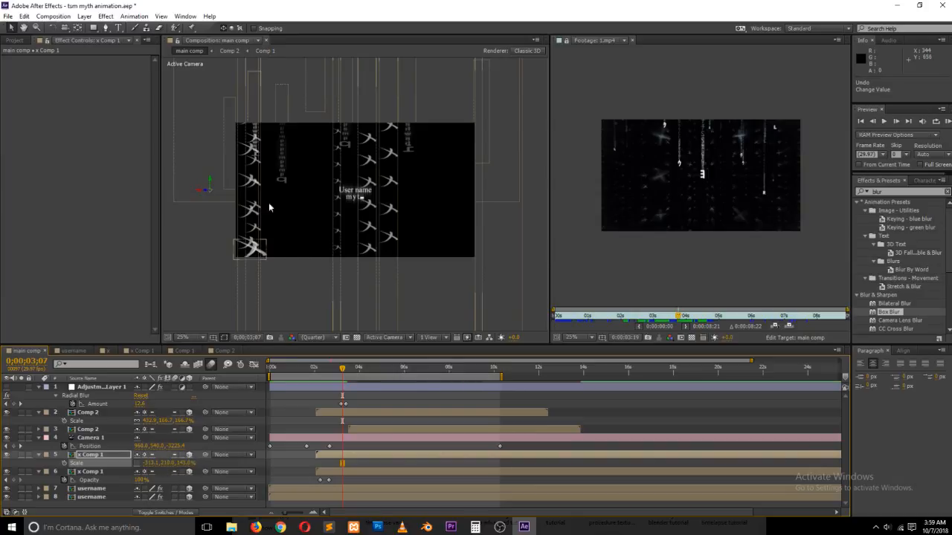
{"action": "left_click_drag", "start_coordinate": [198, 193], "coordinate": [303, 269]}
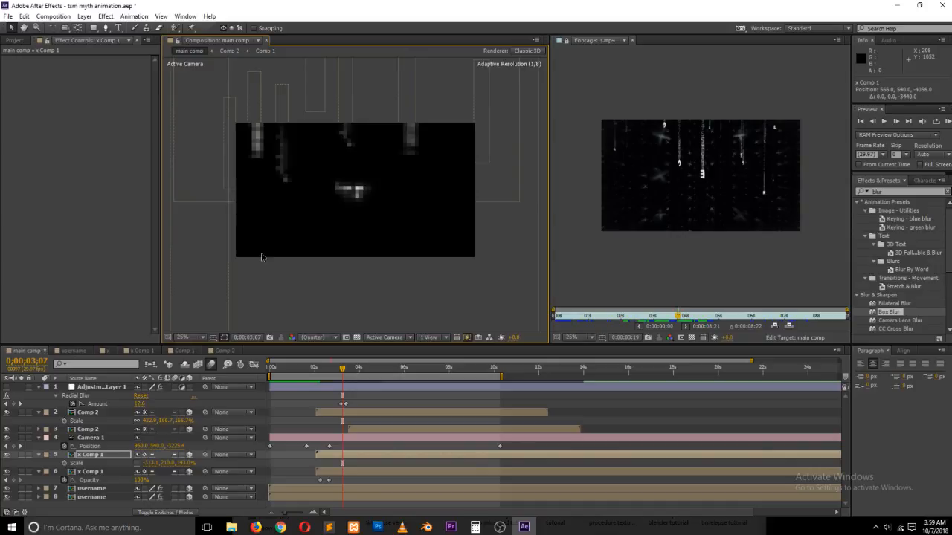
- At 0;00;08;13, reposition the later-starting Comp 2 layer up and left to about X 716, Y -306
{"action": "left_click", "coordinate": [366, 397]}
{"action": "mouse_move", "coordinate": [329, 372]}
{"action": "left_mouse_down"}
{"action": "mouse_move", "coordinate": [310, 376]}
{"action": "mouse_move", "coordinate": [346, 374]}
{"action": "left_mouse_up"}
{"action": "left_click_drag", "start_coordinate": [366, 374], "coordinate": [458, 357]}
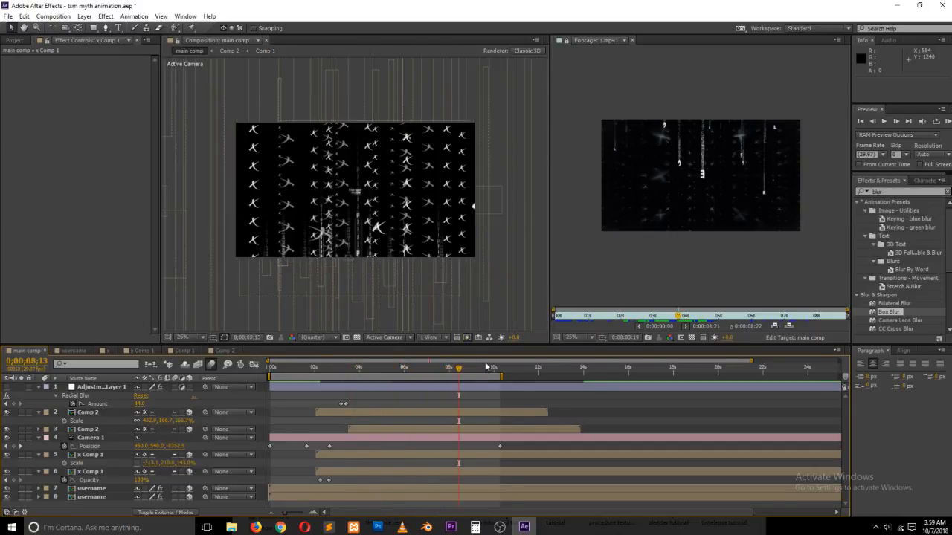
{"action": "left_click", "coordinate": [345, 258]}
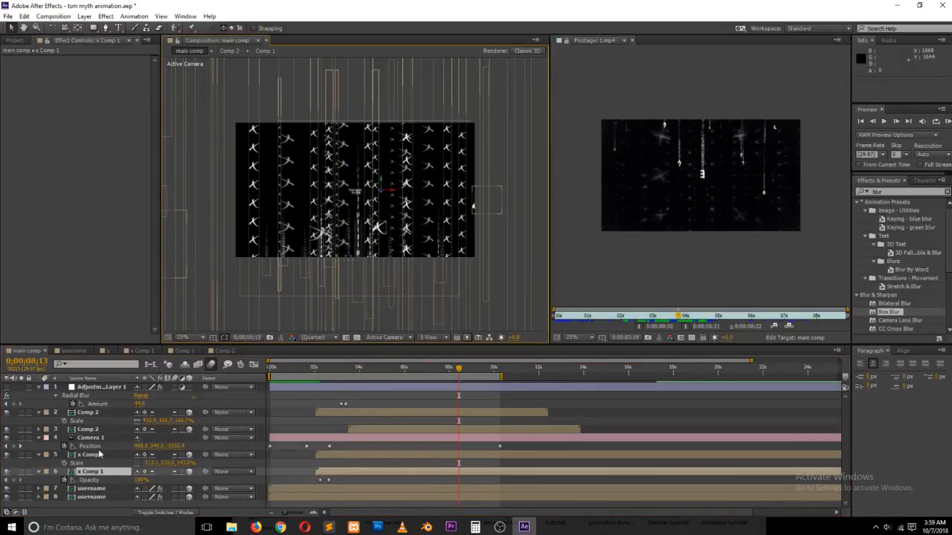
{"action": "left_click", "coordinate": [104, 431]}
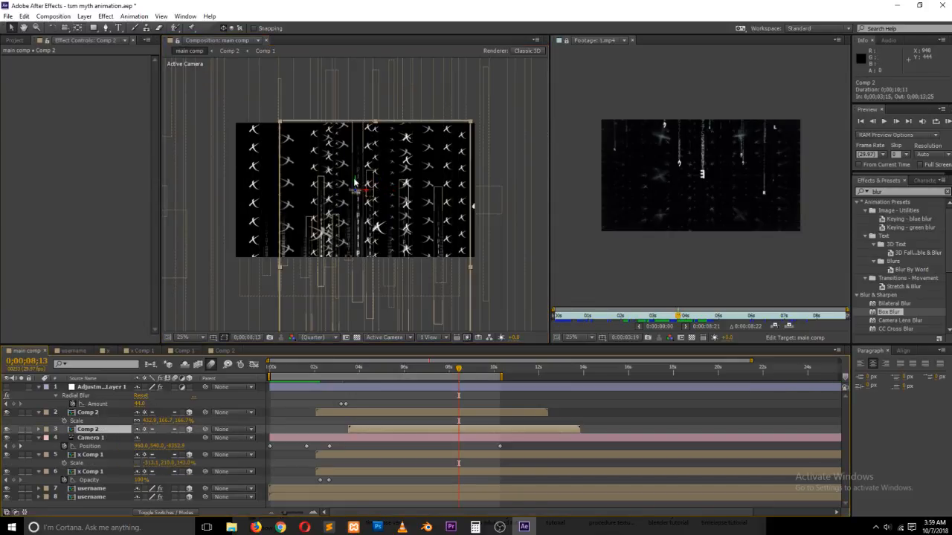
{"action": "left_click_drag", "start_coordinate": [354, 159], "coordinate": [334, 110]}
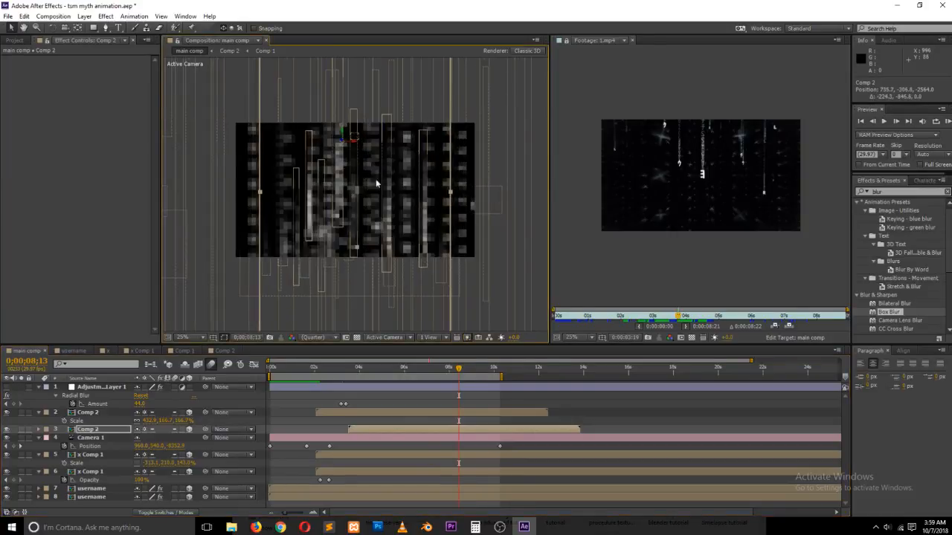
- Preview the main comp with the repositioned Comp 2 layer
{"action": "left_click", "coordinate": [526, 235]}
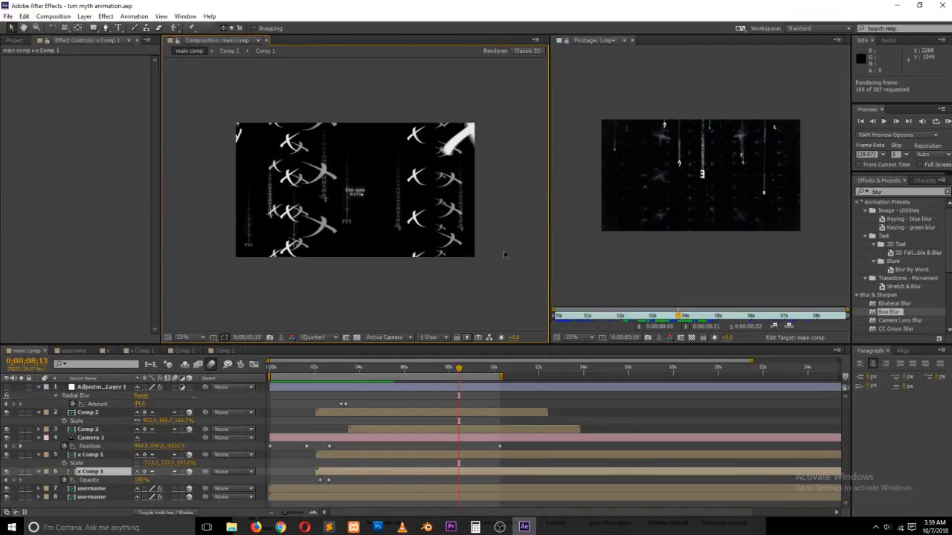
{"action": "key", "text": "space"}
{"action": "key", "text": "space"}
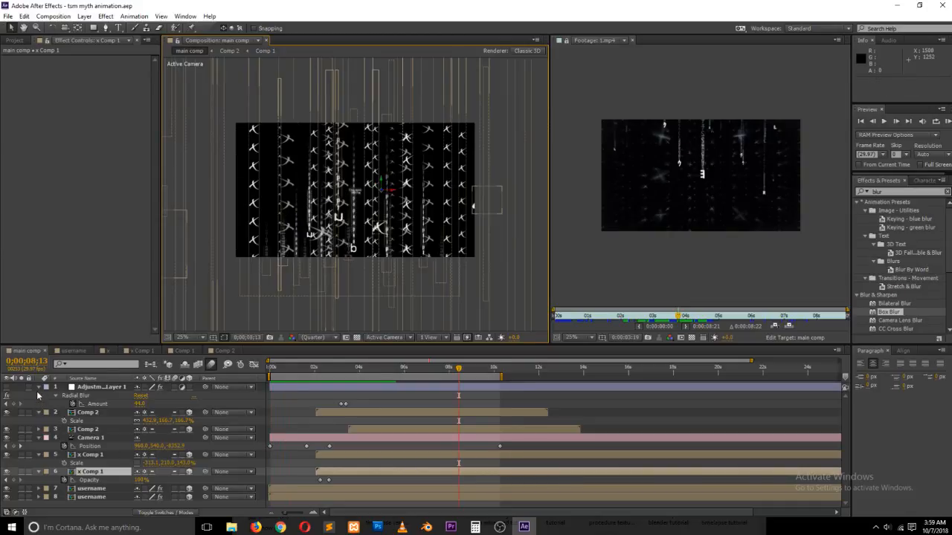
- Collapse all expanded layer properties in the main comp timeline
{"action": "left_click", "coordinate": [38, 387]}
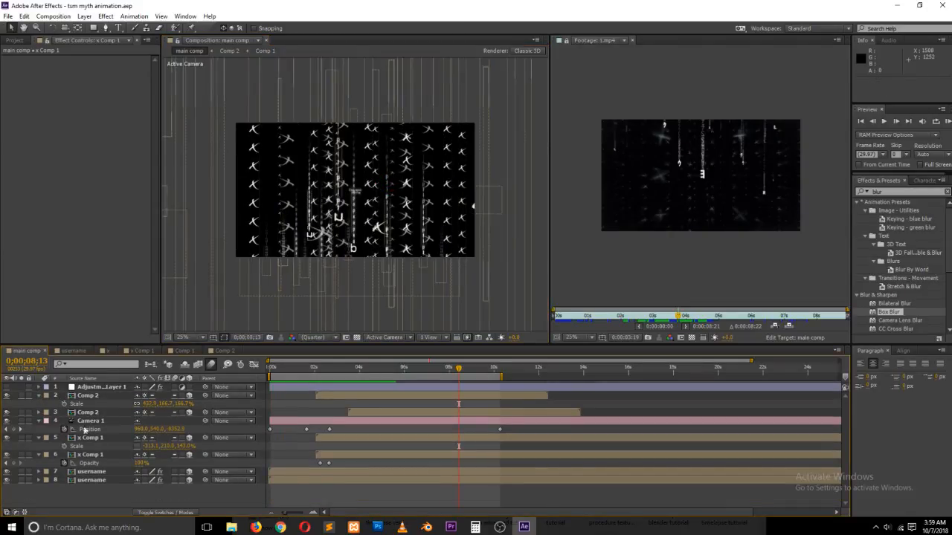
{"action": "left_click", "coordinate": [40, 395]}
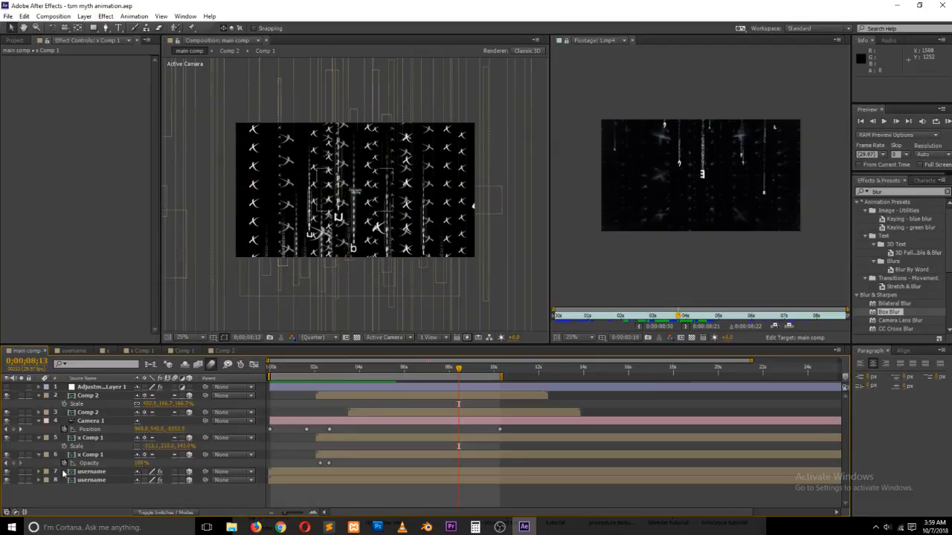
{"action": "key", "text": "ctrl+a"}
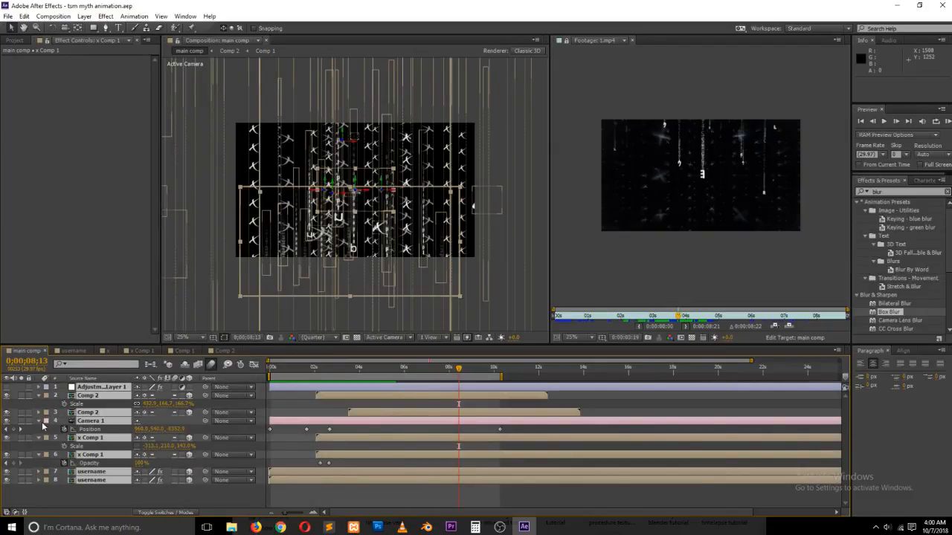
{"action": "key", "text": "u"}
{"action": "left_click", "coordinate": [123, 491]}
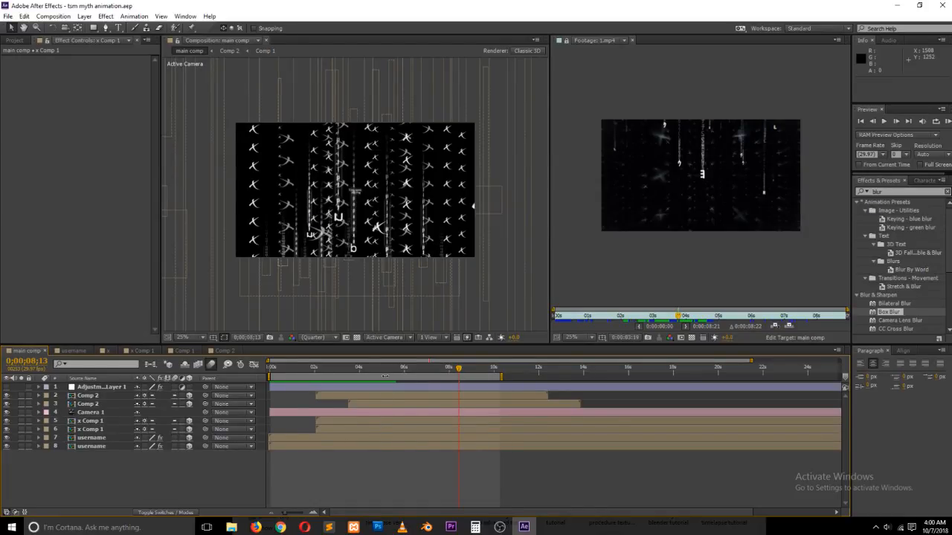
- Make the radial blur adjustment layer visible and preview the complete main comp from its first frame
{"action": "key", "text": "KP_0"}
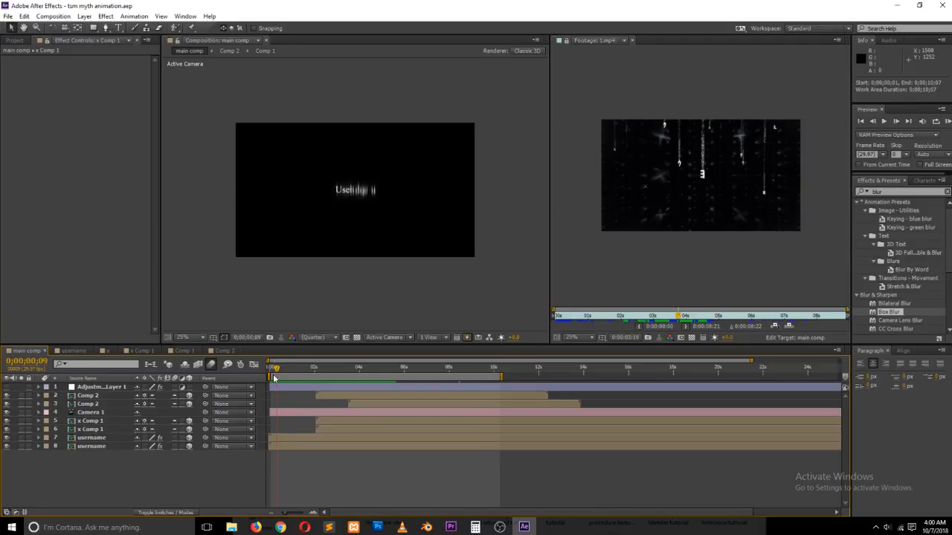
{"action": "left_click", "coordinate": [8, 387]}
{"action": "key", "text": "KP_0"}
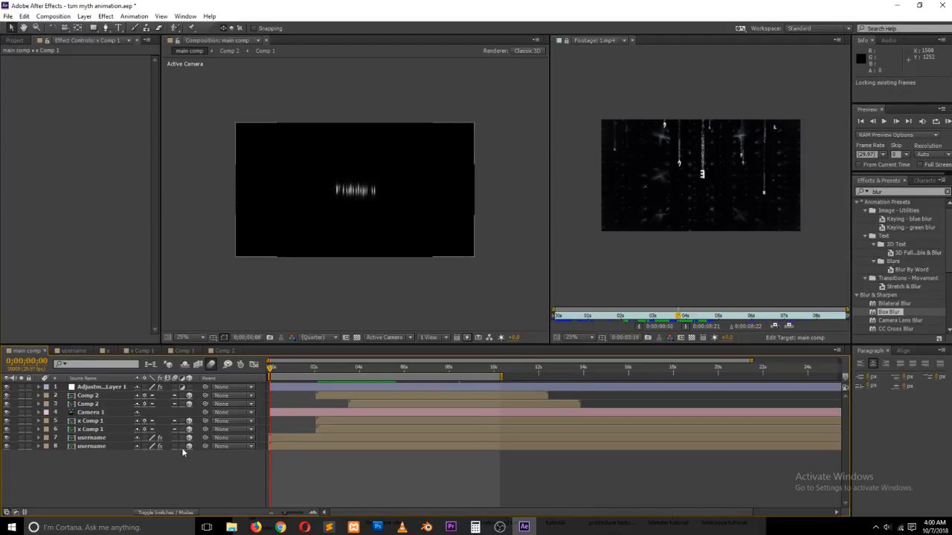
{"action": "key", "text": "alt+Tab"}
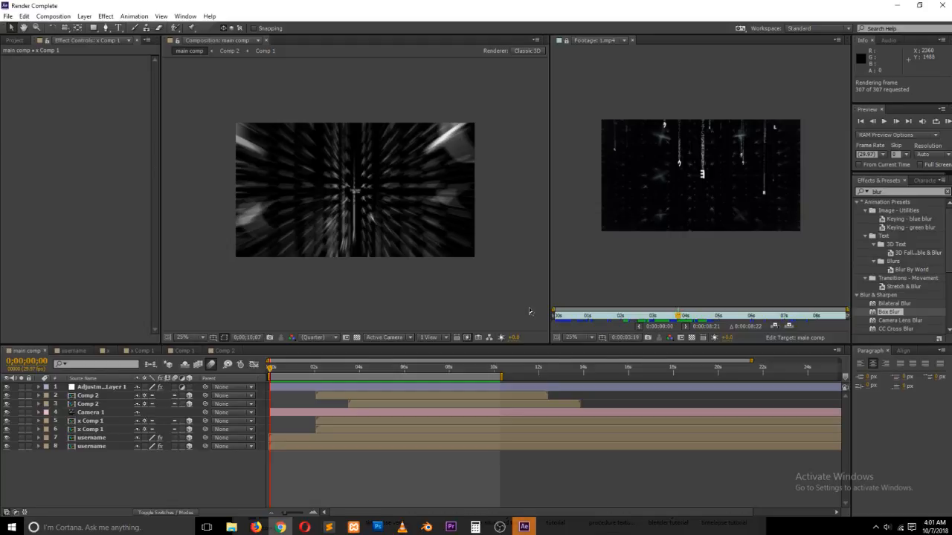
{"action": "left_click", "coordinate": [529, 308]}
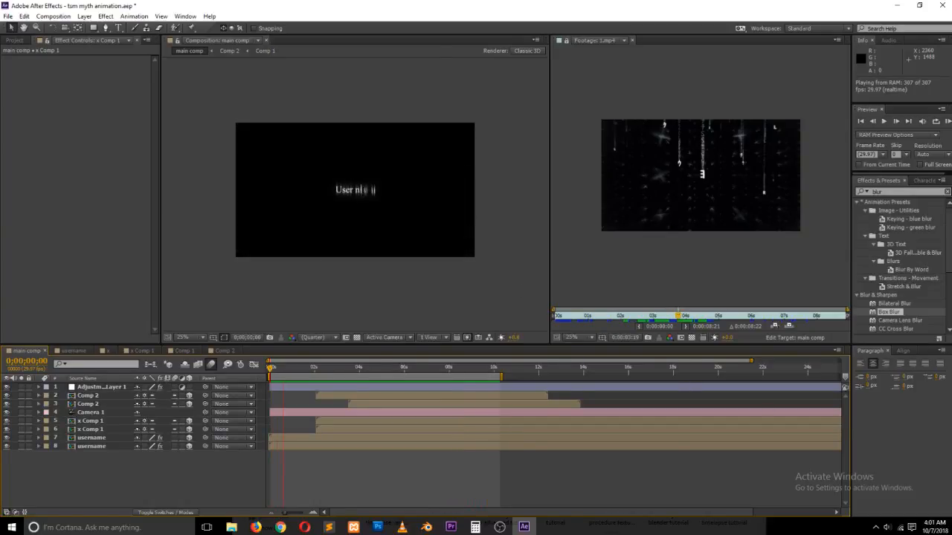
{"action": "left_click", "coordinate": [280, 527]}
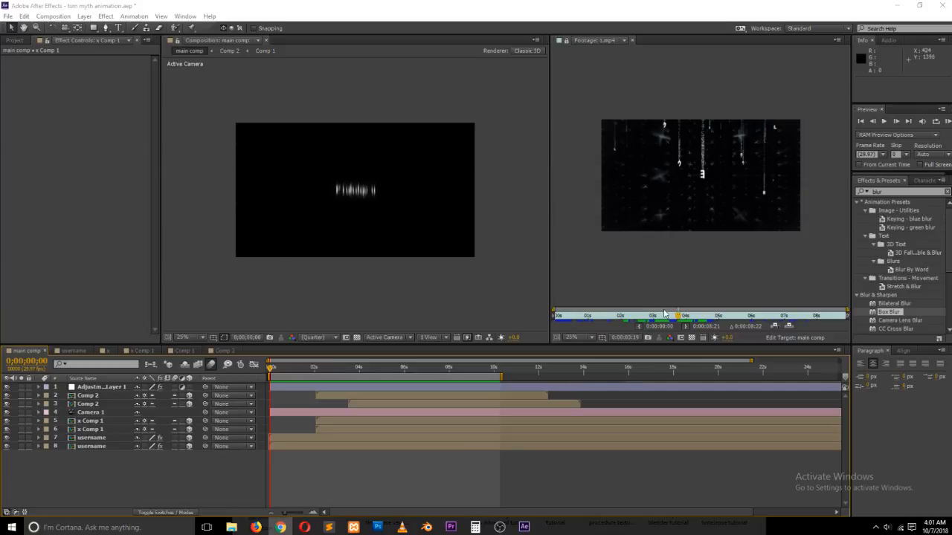
- Compare the reference footage between 0:00:03:19 and 0:00:04:02 with the falling letter columns in Comp 2
{"action": "mouse_move", "coordinate": [676, 317]}
{"action": "left_mouse_down"}
{"action": "mouse_move", "coordinate": [638, 321]}
{"action": "mouse_move", "coordinate": [688, 322]}
{"action": "left_mouse_up"}
{"action": "left_click", "coordinate": [232, 350]}
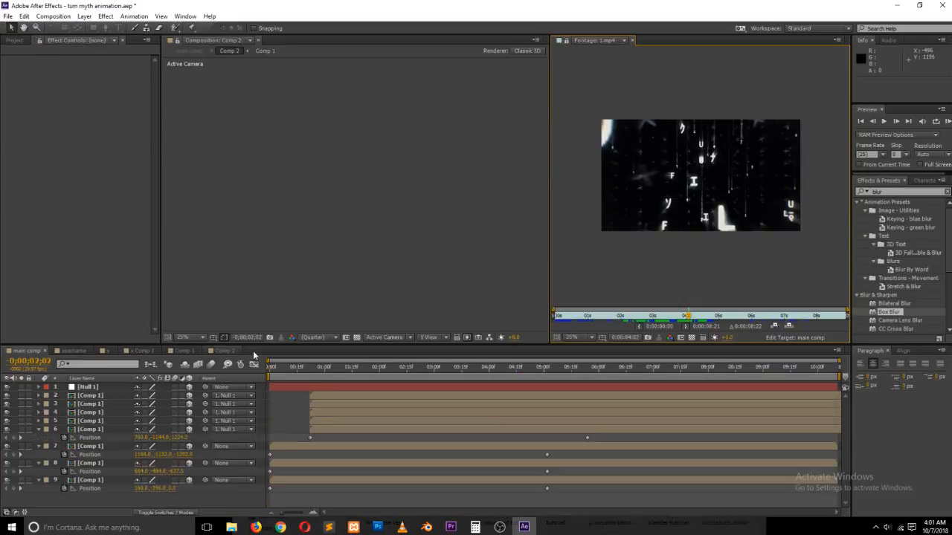
{"action": "left_click", "coordinate": [351, 368]}
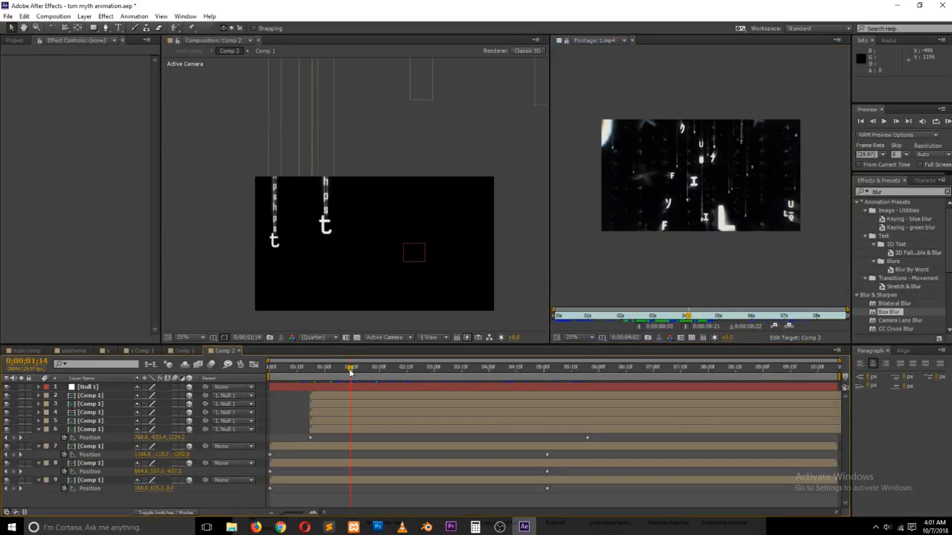
{"action": "mouse_move", "coordinate": [350, 371]}
{"action": "left_mouse_down"}
{"action": "mouse_move", "coordinate": [330, 374]}
{"action": "mouse_move", "coordinate": [343, 372]}
{"action": "left_mouse_up"}
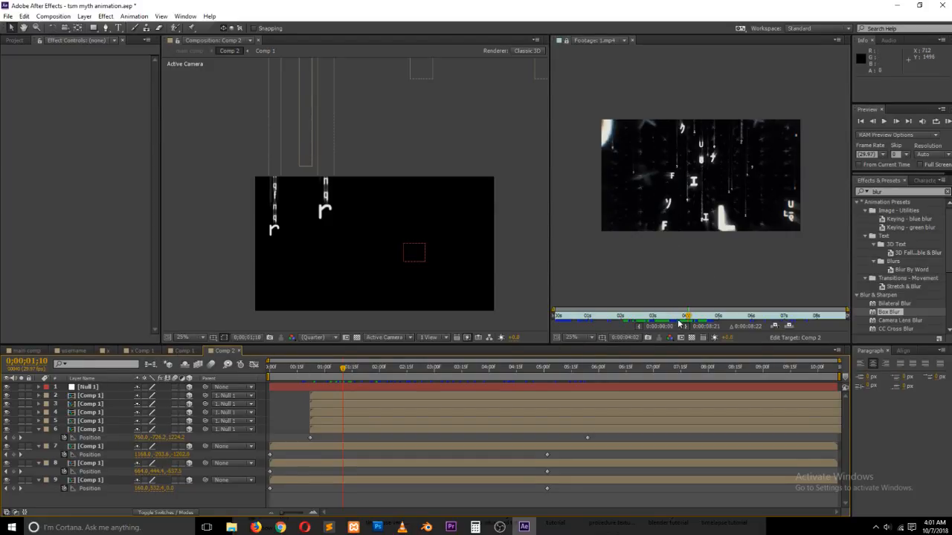
{"action": "left_click_drag", "start_coordinate": [684, 317], "coordinate": [678, 318]}
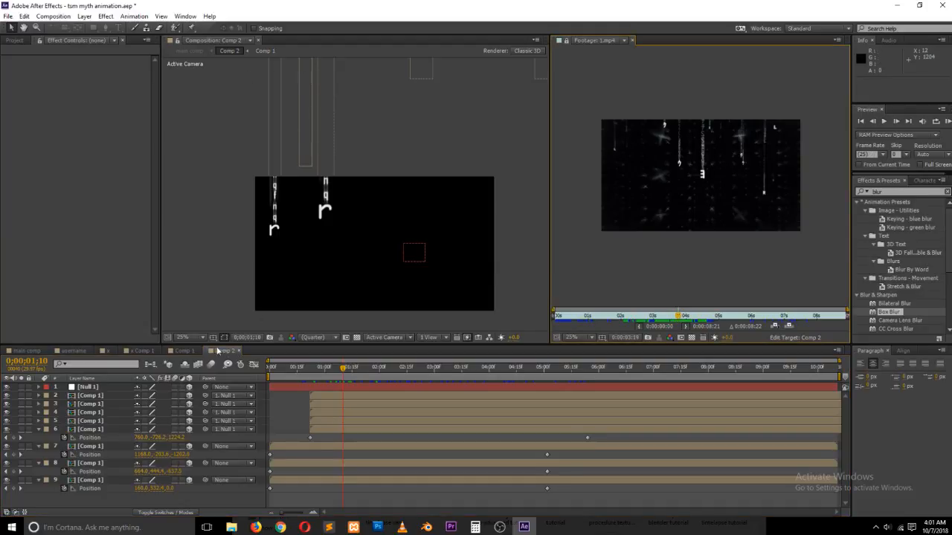
- Review the Comp 1, x Comp 1, x and username compositions in turn, checking frames along their timelines
{"action": "left_click", "coordinate": [185, 351]}
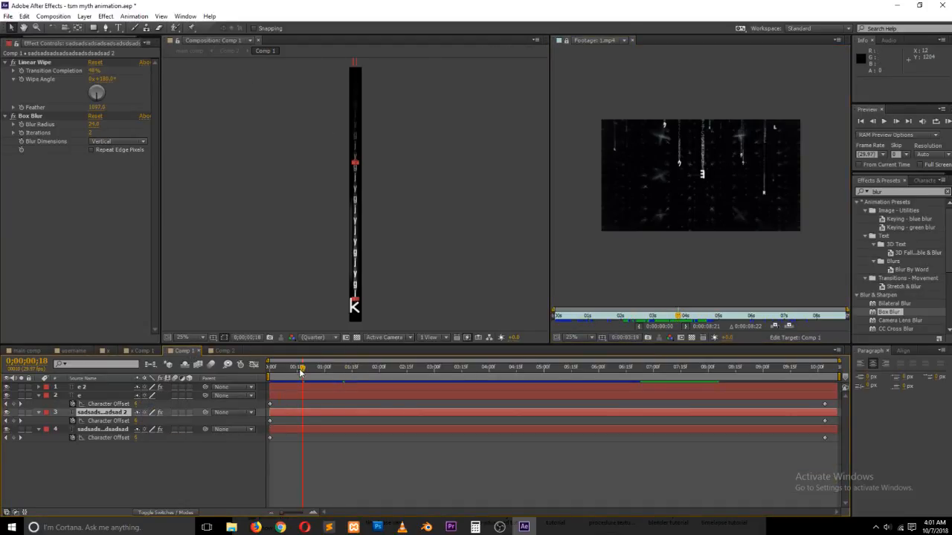
{"action": "left_click_drag", "start_coordinate": [301, 372], "coordinate": [324, 370]}
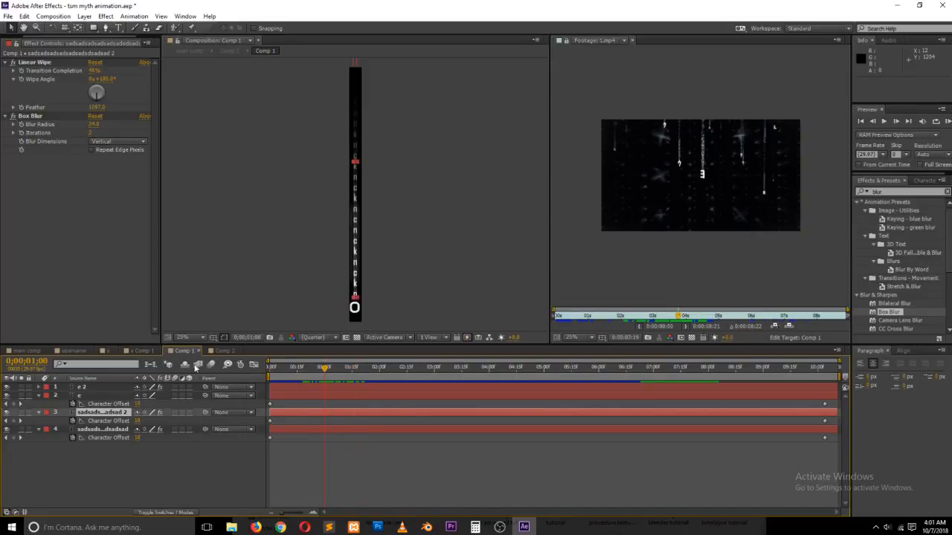
{"action": "left_click", "coordinate": [142, 351]}
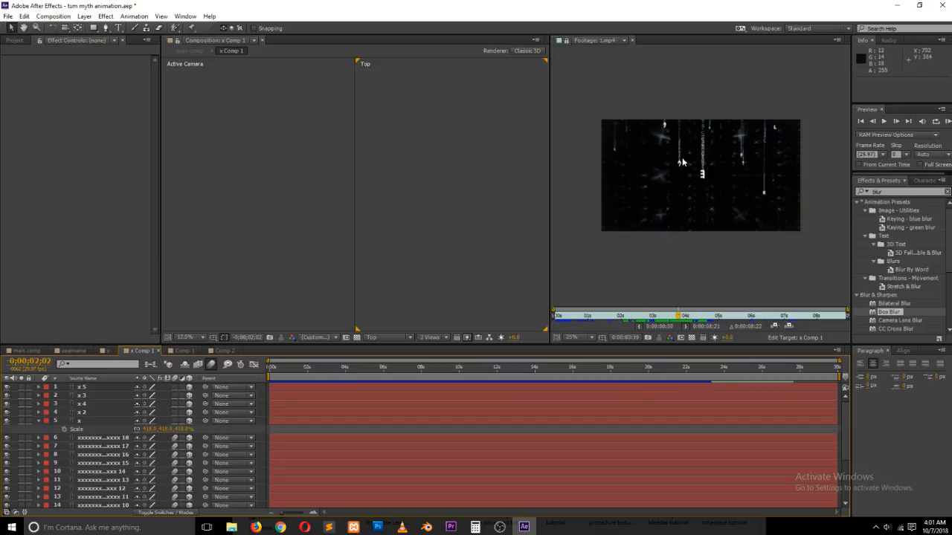
{"action": "left_click", "coordinate": [316, 371]}
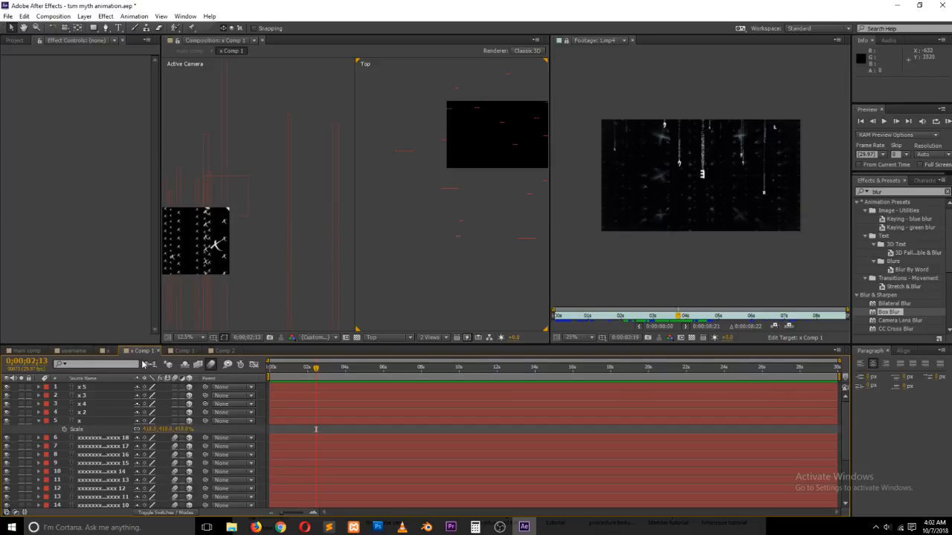
{"action": "left_click", "coordinate": [104, 351]}
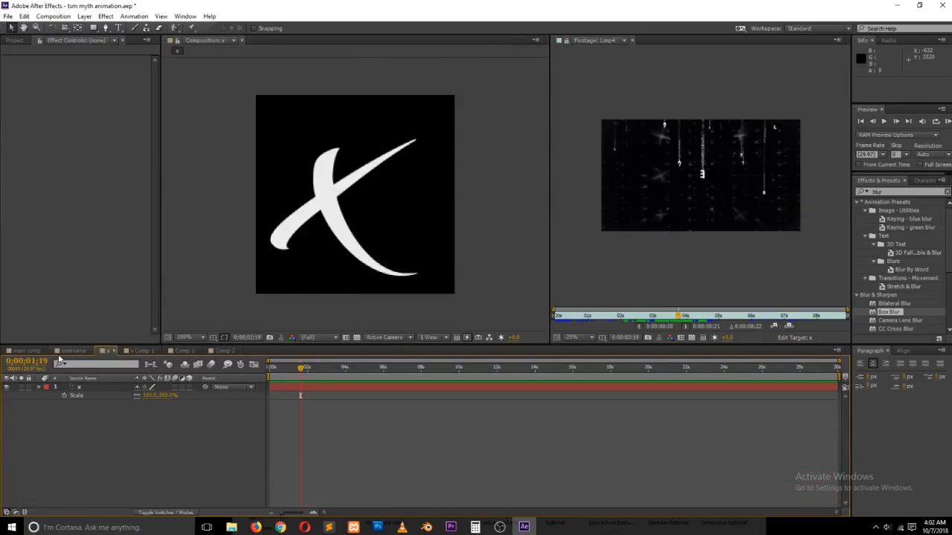
{"action": "left_click", "coordinate": [71, 351]}
{"action": "left_click_drag", "start_coordinate": [277, 372], "coordinate": [335, 378]}
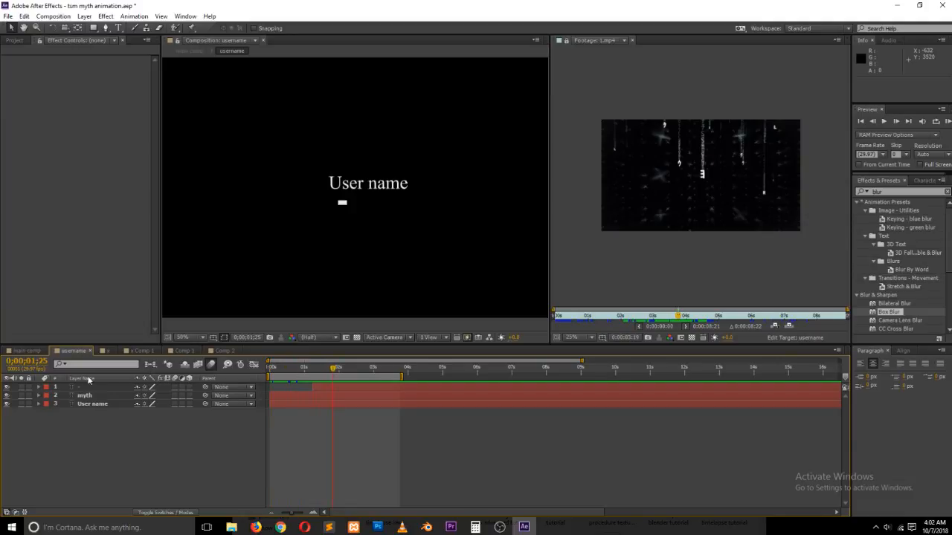
- Check main comp's animation through 0:00:06:13, hiding the radial blur adjustment layer to inspect the letter columns without blur
{"action": "left_click", "coordinate": [27, 350]}
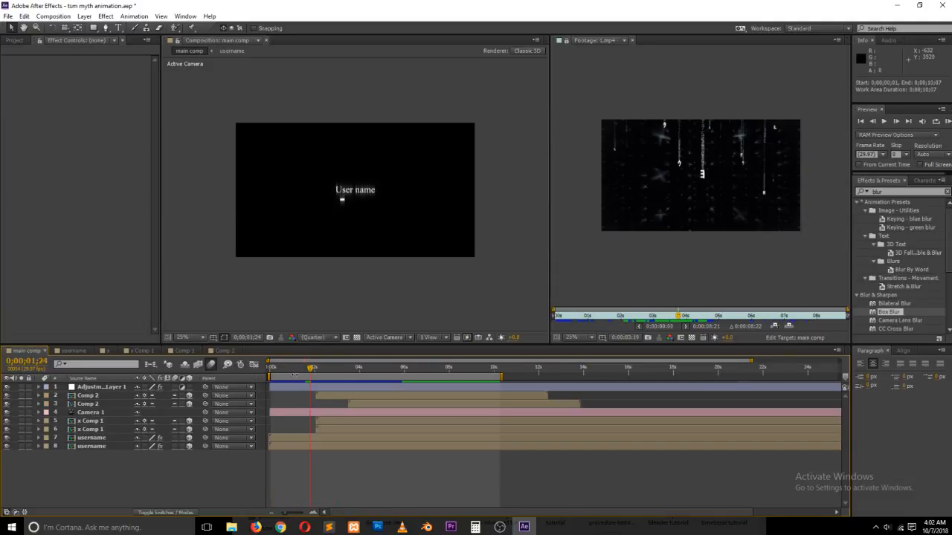
{"action": "left_click_drag", "start_coordinate": [311, 367], "coordinate": [374, 366]}
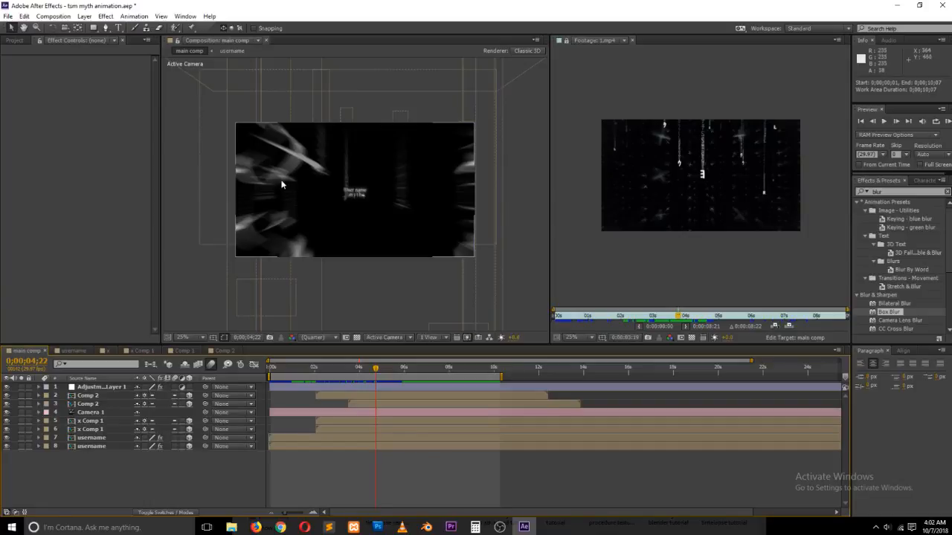
{"action": "left_click_drag", "start_coordinate": [381, 374], "coordinate": [402, 370]}
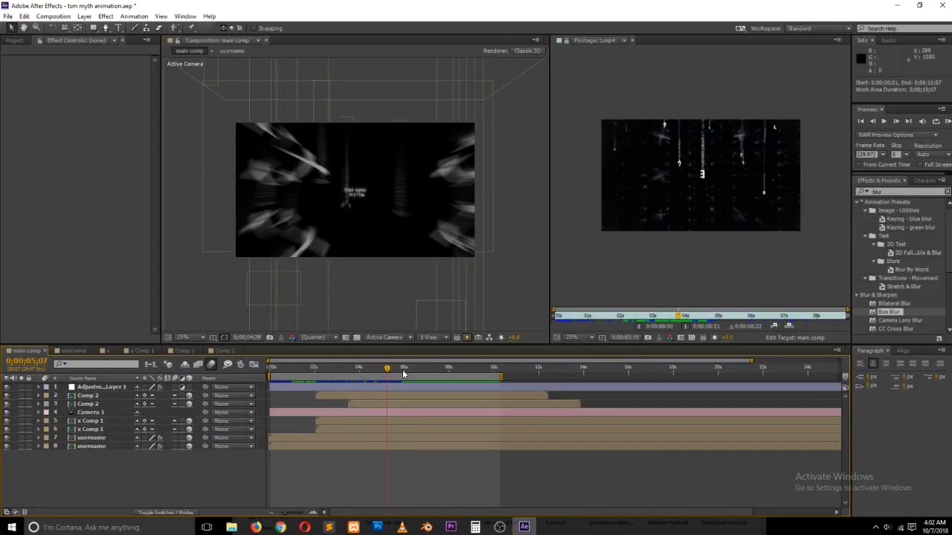
{"action": "left_click", "coordinate": [9, 388]}
{"action": "left_click_drag", "start_coordinate": [407, 370], "coordinate": [414, 370]}
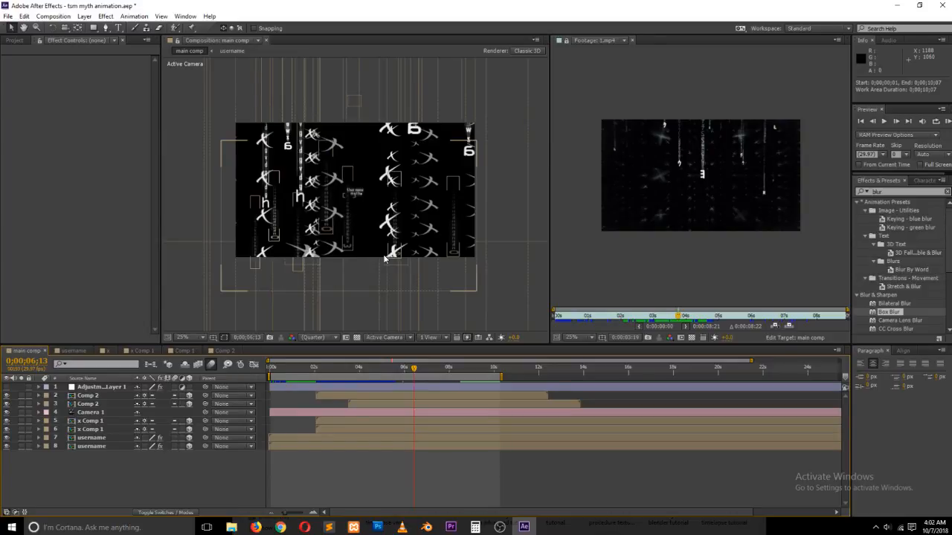
- Examine the x letter columns of x Comp 1 in the Active Camera view at 25% zoom and at 0:00:01:25
{"action": "left_click", "coordinate": [108, 351]}
{"action": "left_click", "coordinate": [133, 351]}
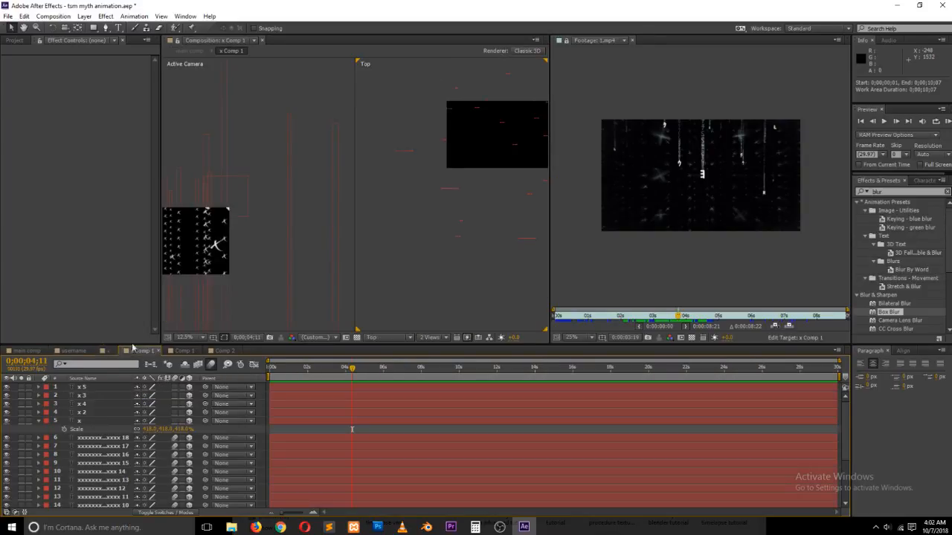
{"action": "left_click_drag", "start_coordinate": [258, 206], "coordinate": [343, 164]}
{"action": "scroll", "coordinate": [312, 210], "scroll_direction": "up", "scroll_amount": 1}
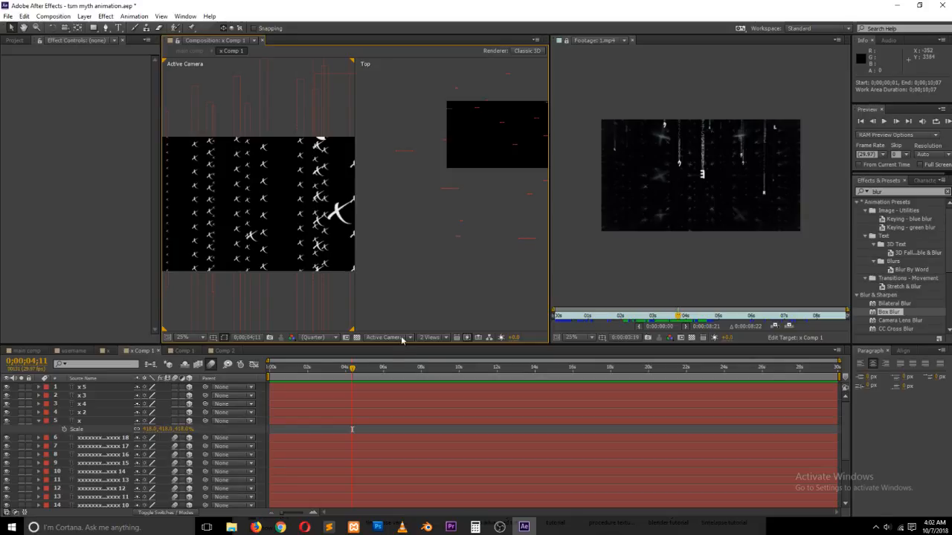
{"action": "left_click", "coordinate": [304, 369]}
{"action": "left_click_drag", "start_coordinate": [304, 371], "coordinate": [304, 370]}
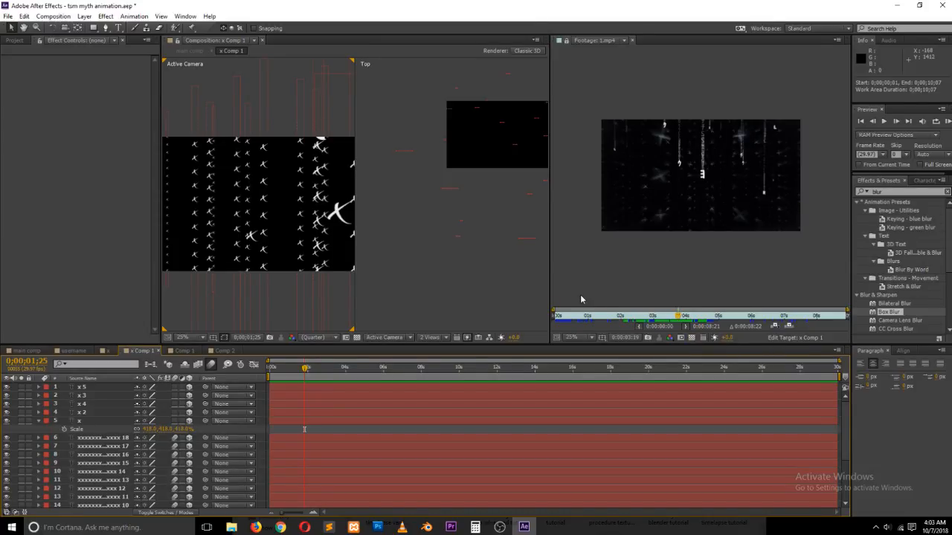
{"action": "left_click", "coordinate": [499, 527]}
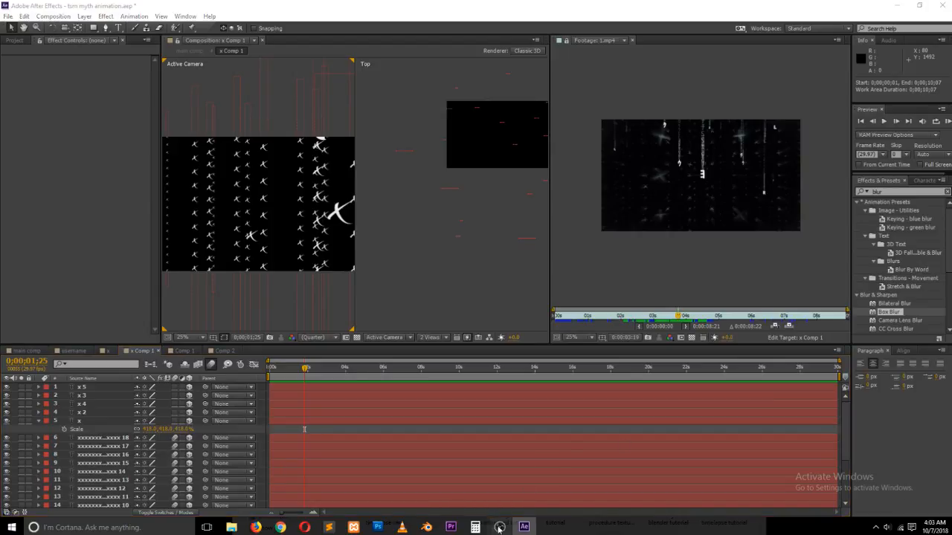